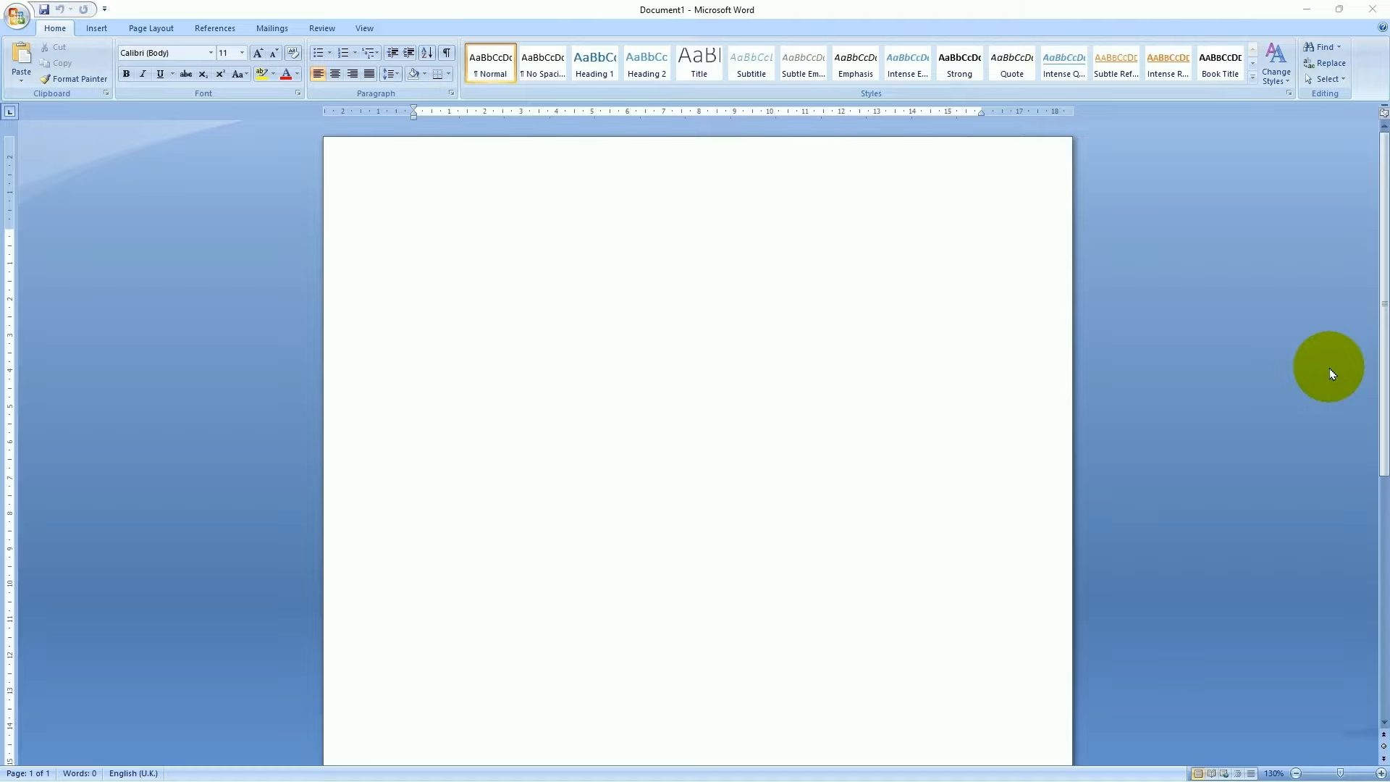
Launch Word with the 'winword' command from the Run box, opening a blank Document2
{"action": "key", "text": "super+r"}
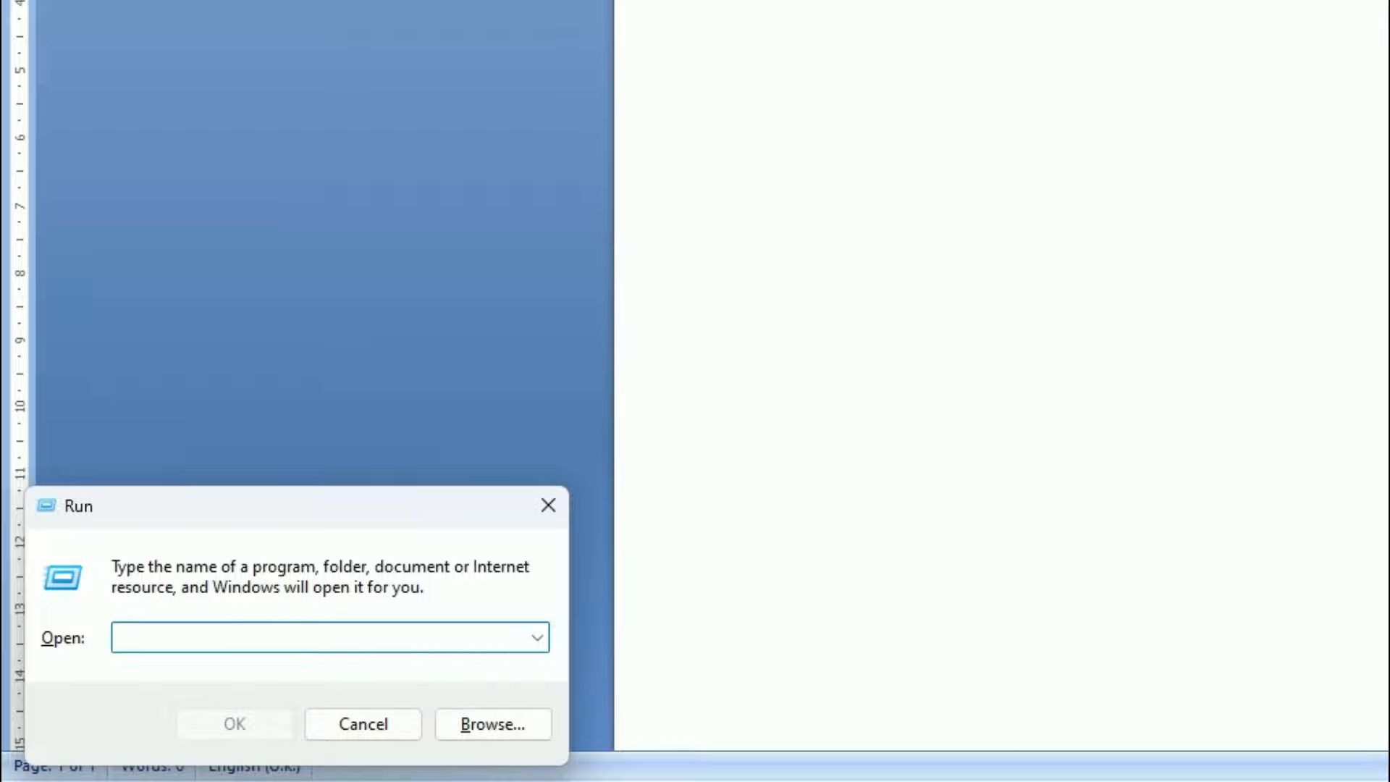
{"action": "type", "text": "winword"}
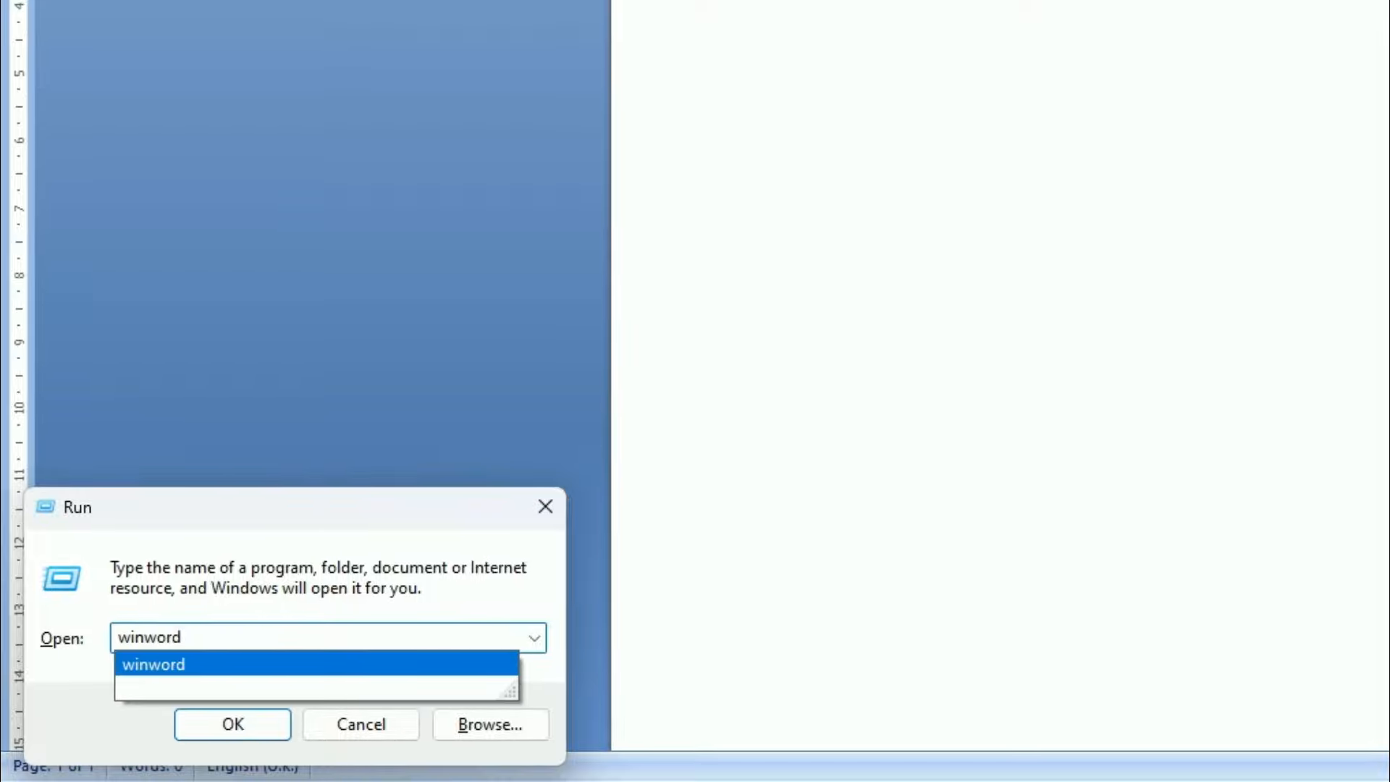
{"action": "key", "text": "Return"}
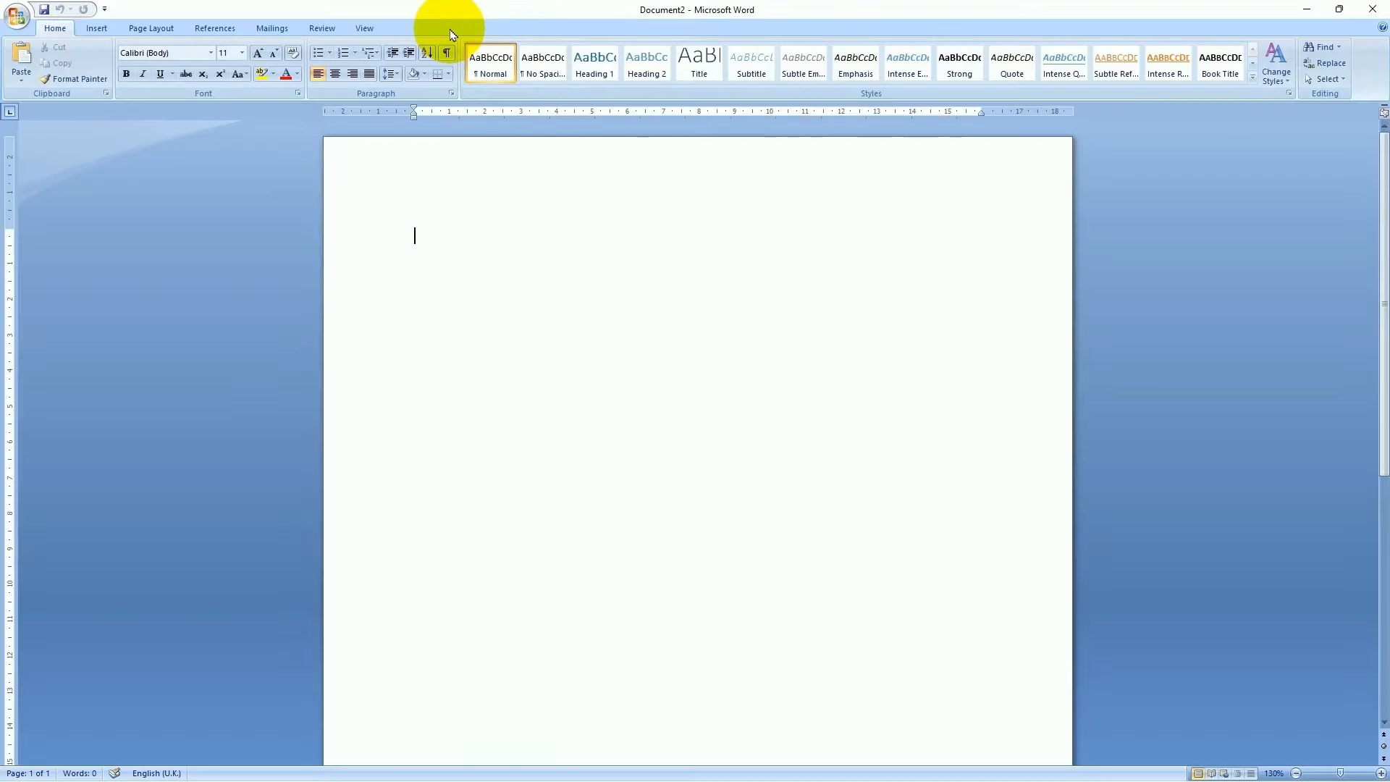
Set the paper size to A4 (21 cm x 29.7 cm), leaving the margins unchanged
{"action": "left_click", "coordinate": [152, 29]}
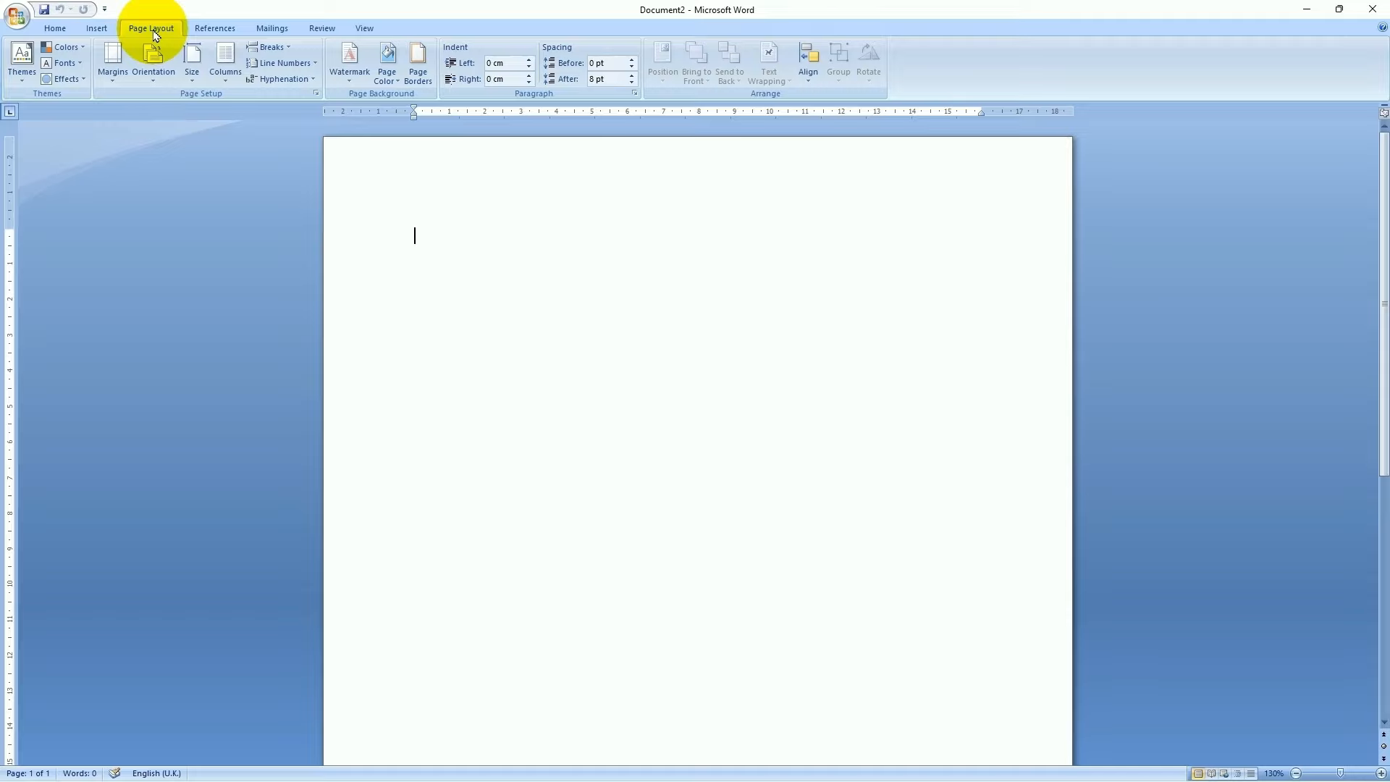
{"action": "left_click", "coordinate": [193, 73]}
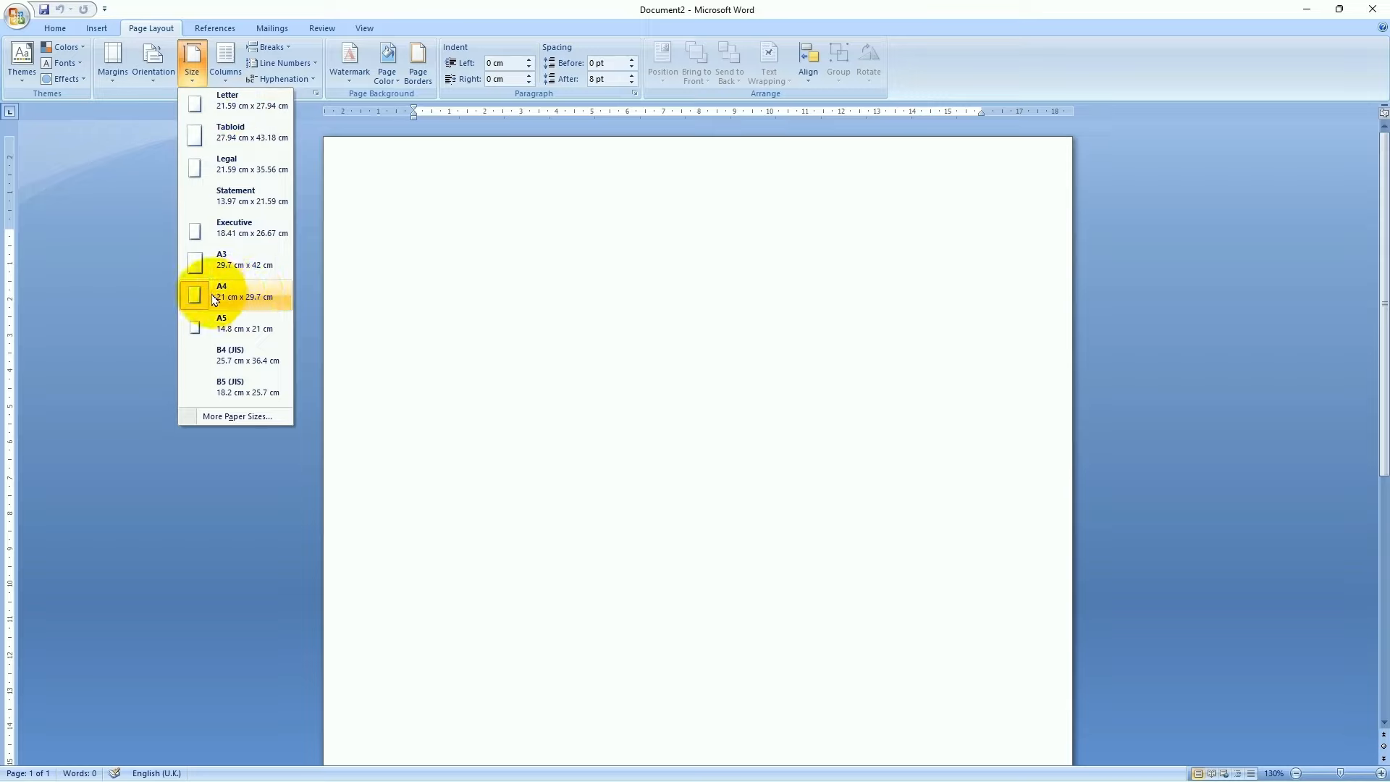
{"action": "left_click", "coordinate": [249, 296]}
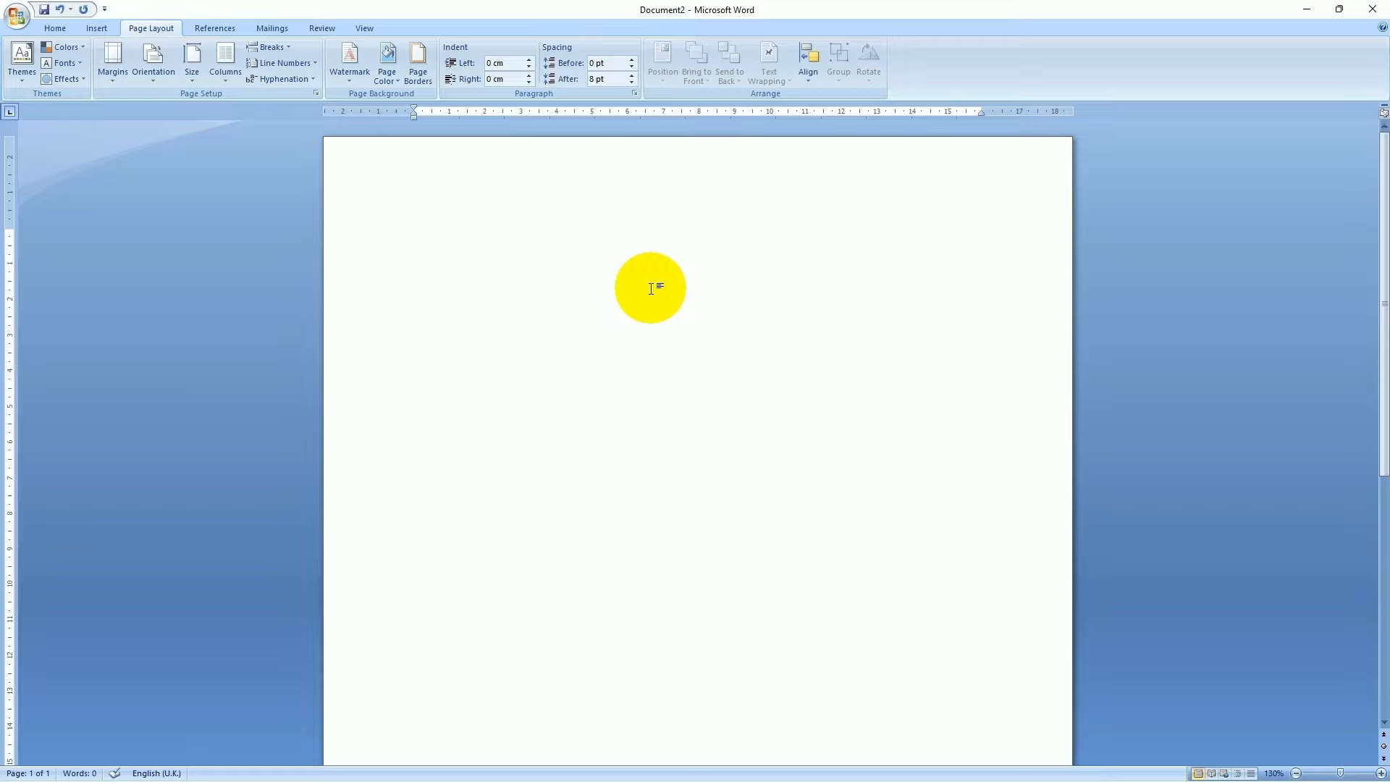
{"action": "left_click", "coordinate": [113, 73]}
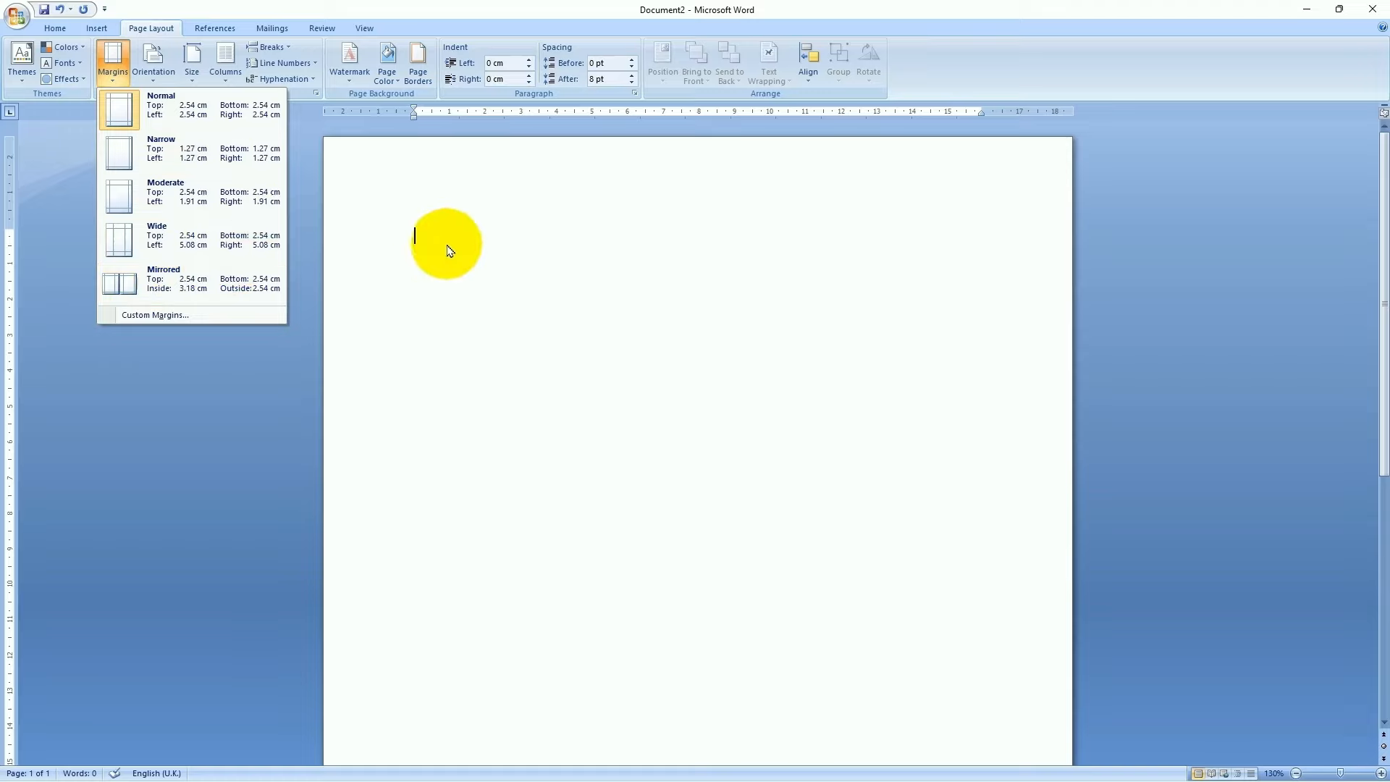
{"action": "left_click", "coordinate": [448, 239]}
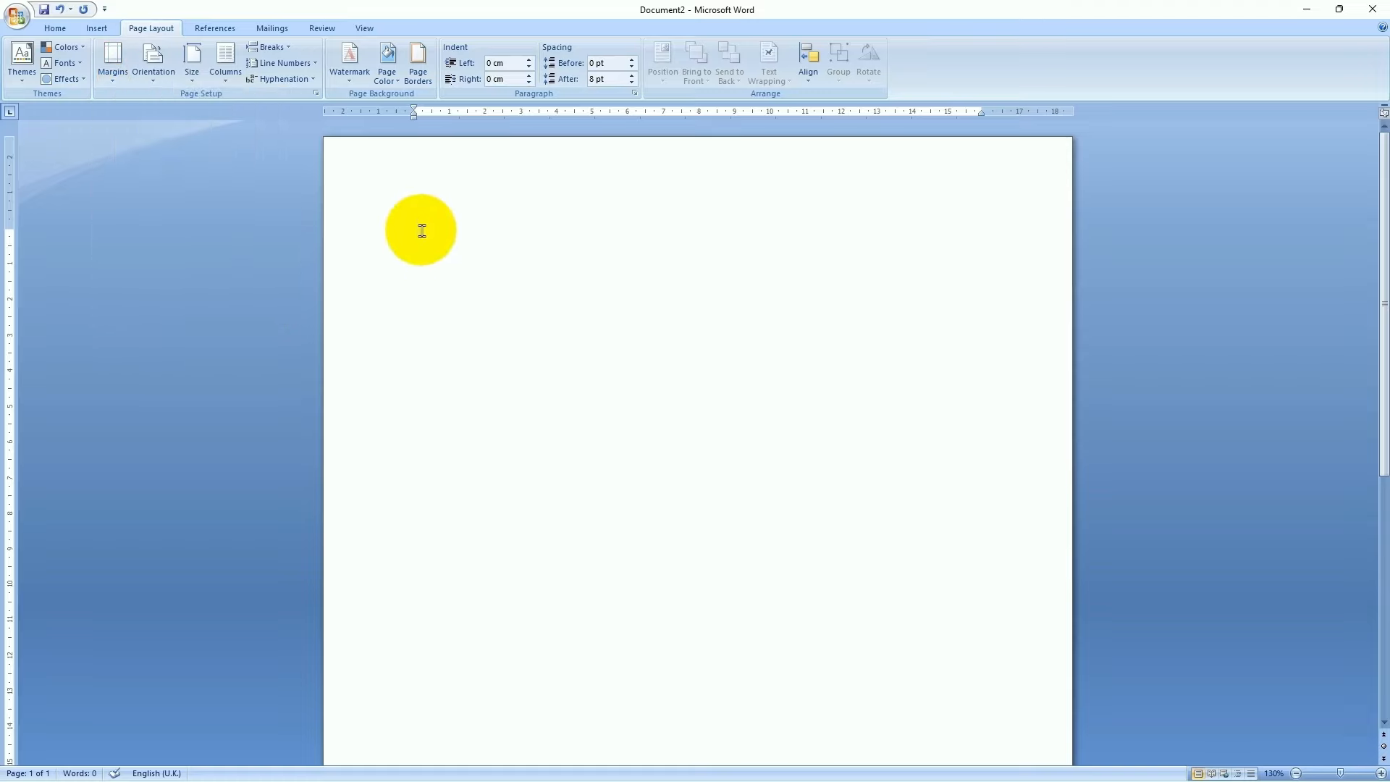
Type test characters on the first line and erase them, leaving the page blank
{"action": "left_click", "coordinate": [360, 242]}
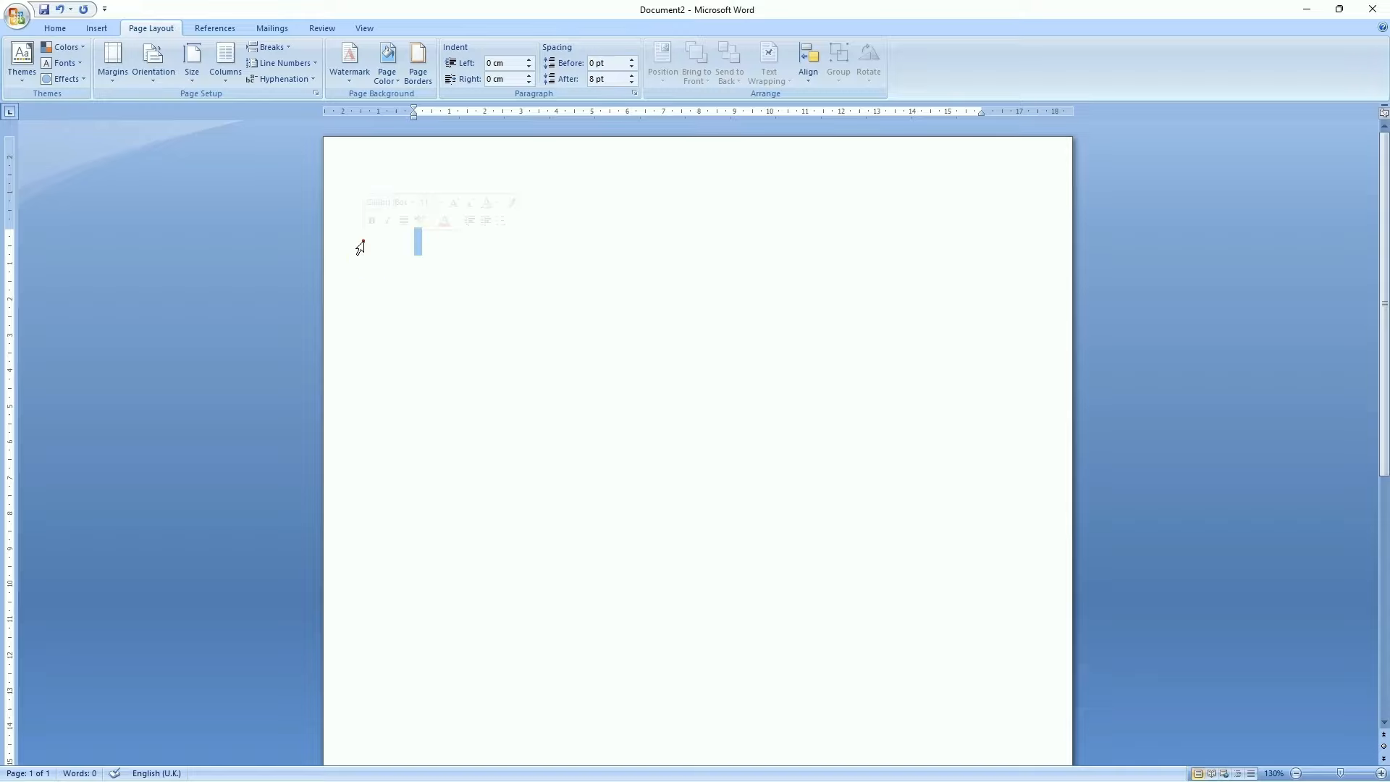
{"action": "left_click", "coordinate": [431, 247]}
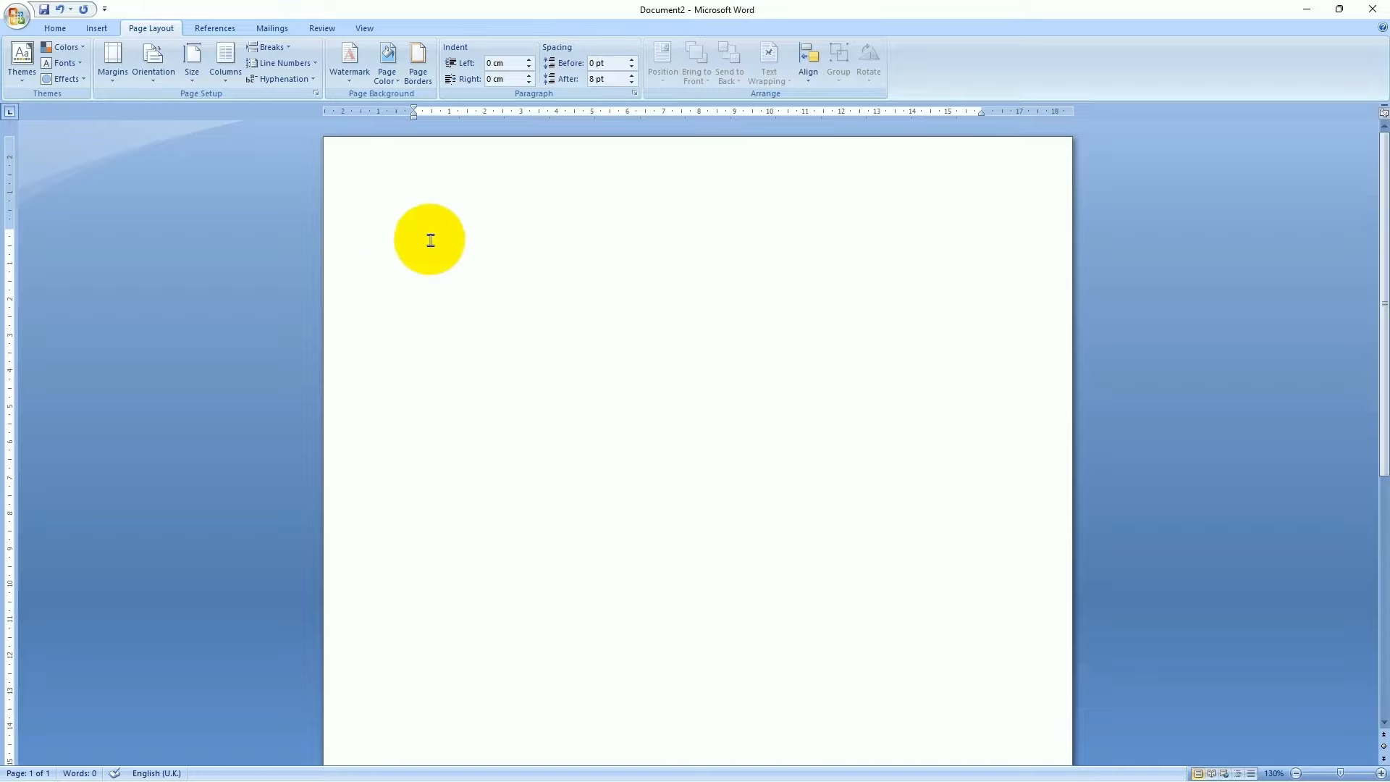
{"action": "type", "text": "dfdfdf"}
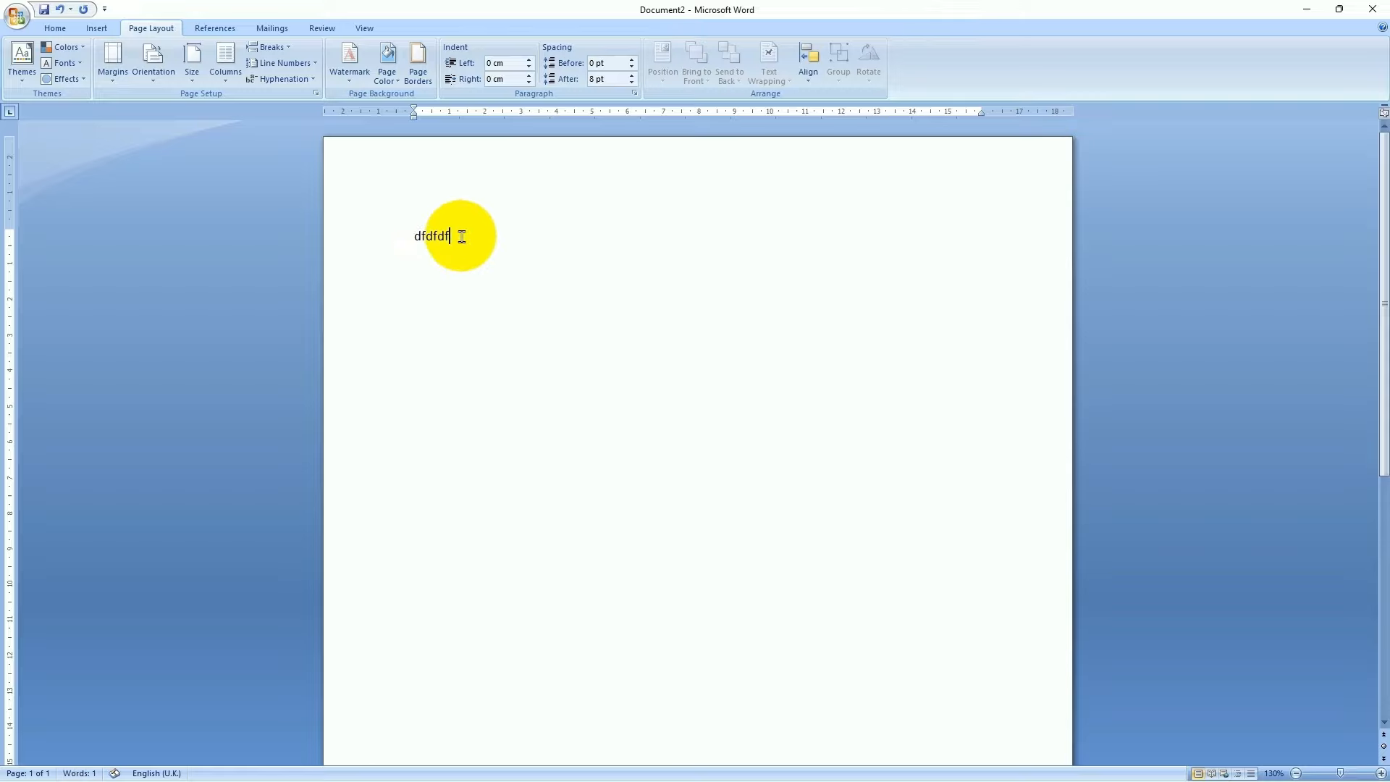
{"action": "key", "text": "BackSpace"}
{"action": "key", "text": "BackSpace"}
{"action": "key", "text": "BackSpace"}
{"action": "key", "text": "BackSpace"}
{"action": "key", "text": "BackSpace"}
{"action": "key", "text": "BackSpace"}
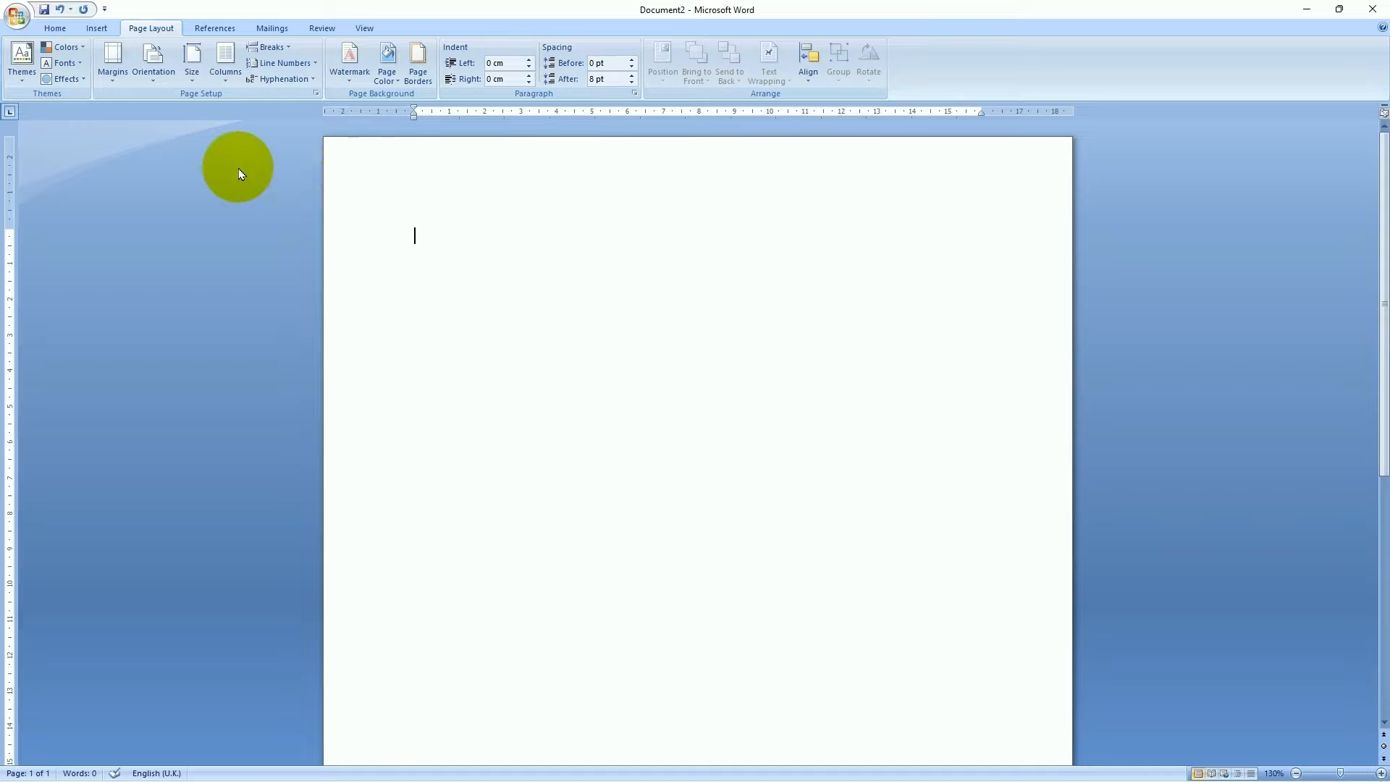
Apply the Narrow margin preset, 1.27 cm on every side
{"action": "left_click", "coordinate": [114, 77]}
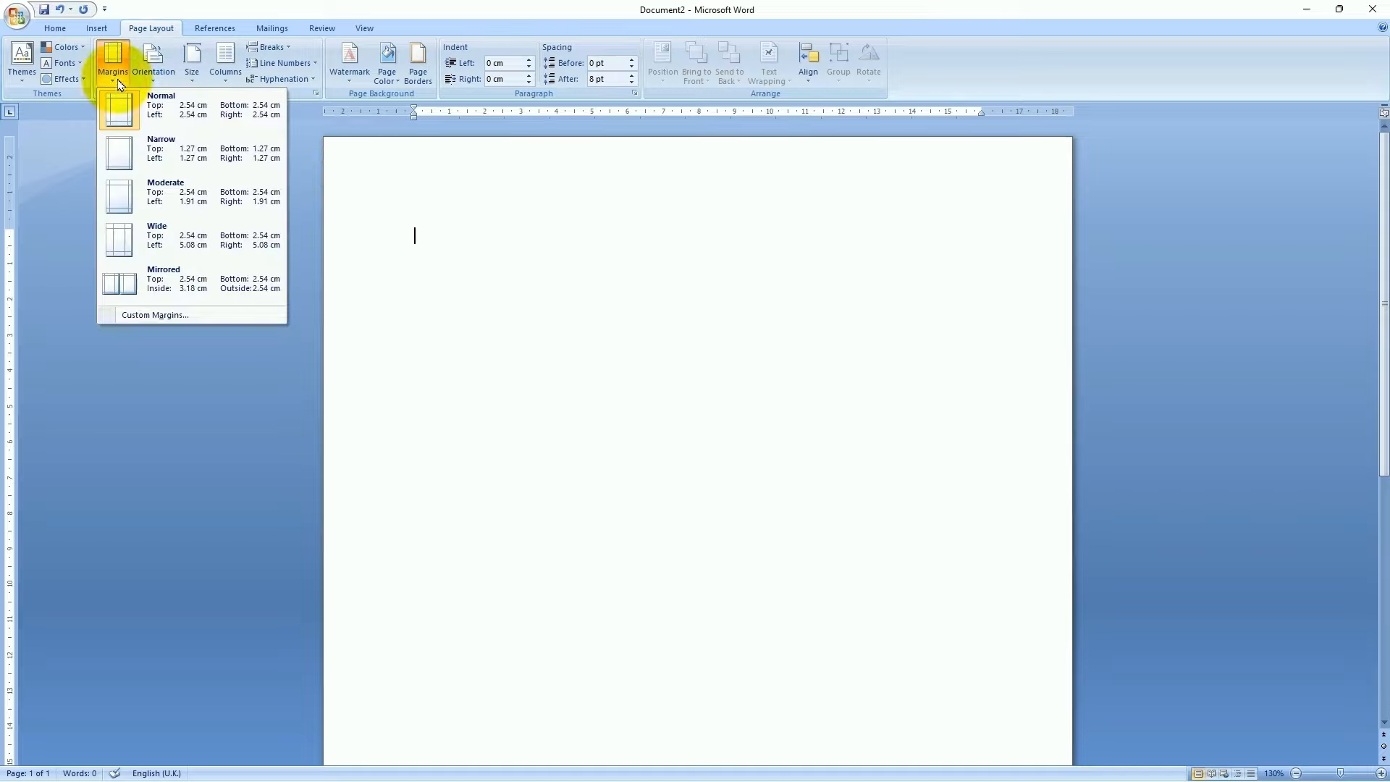
{"action": "left_click", "coordinate": [227, 154]}
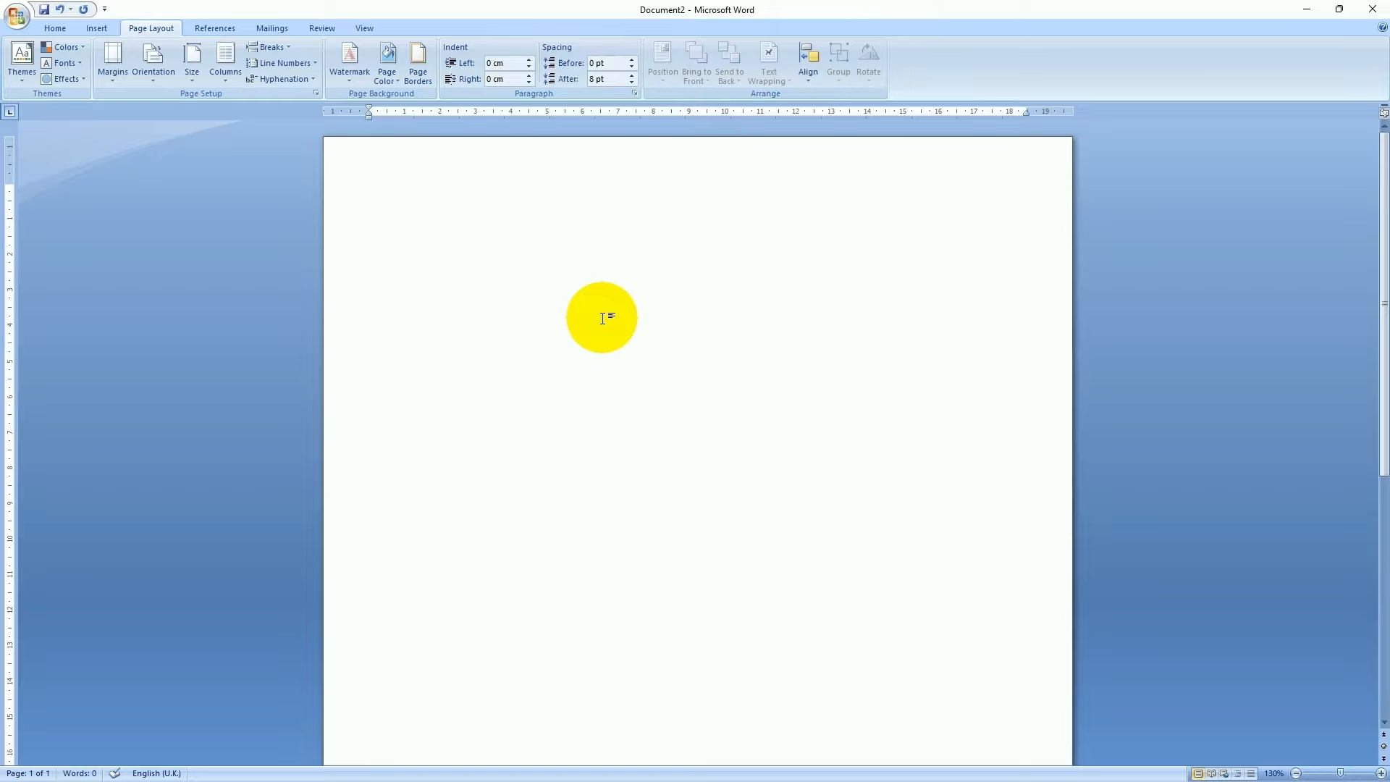
Type 'MS Public School', the C.B.S.E affiliation line and the school's address on three lines
{"action": "type", "text": "MS Public School"}
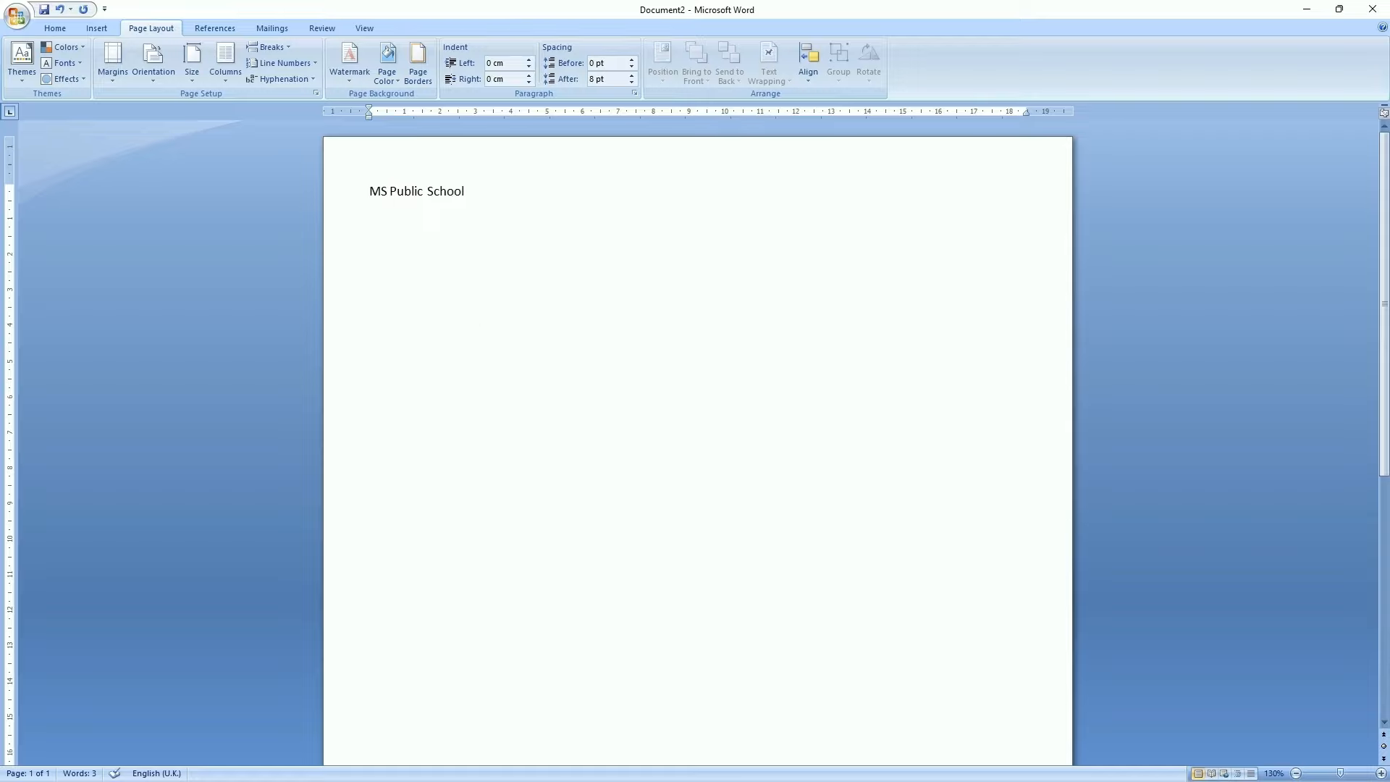
{"action": "key", "text": "Return"}
{"action": "type", "text": "C.B.S.E Affiliation No. xxxxxx"}
{"action": "key", "text": "Return"}
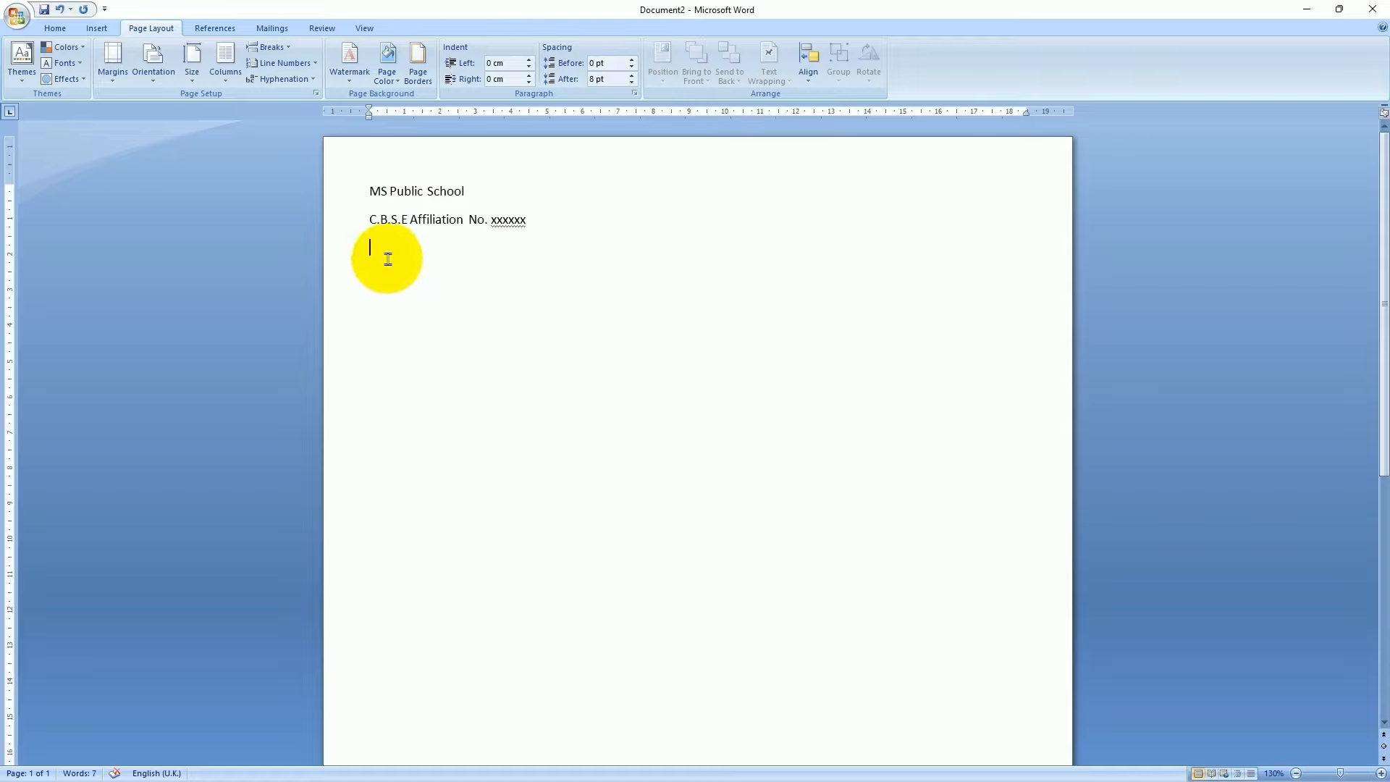
{"action": "type", "text": "NH-20, Jaipur Road, Raj-xxxxx"}
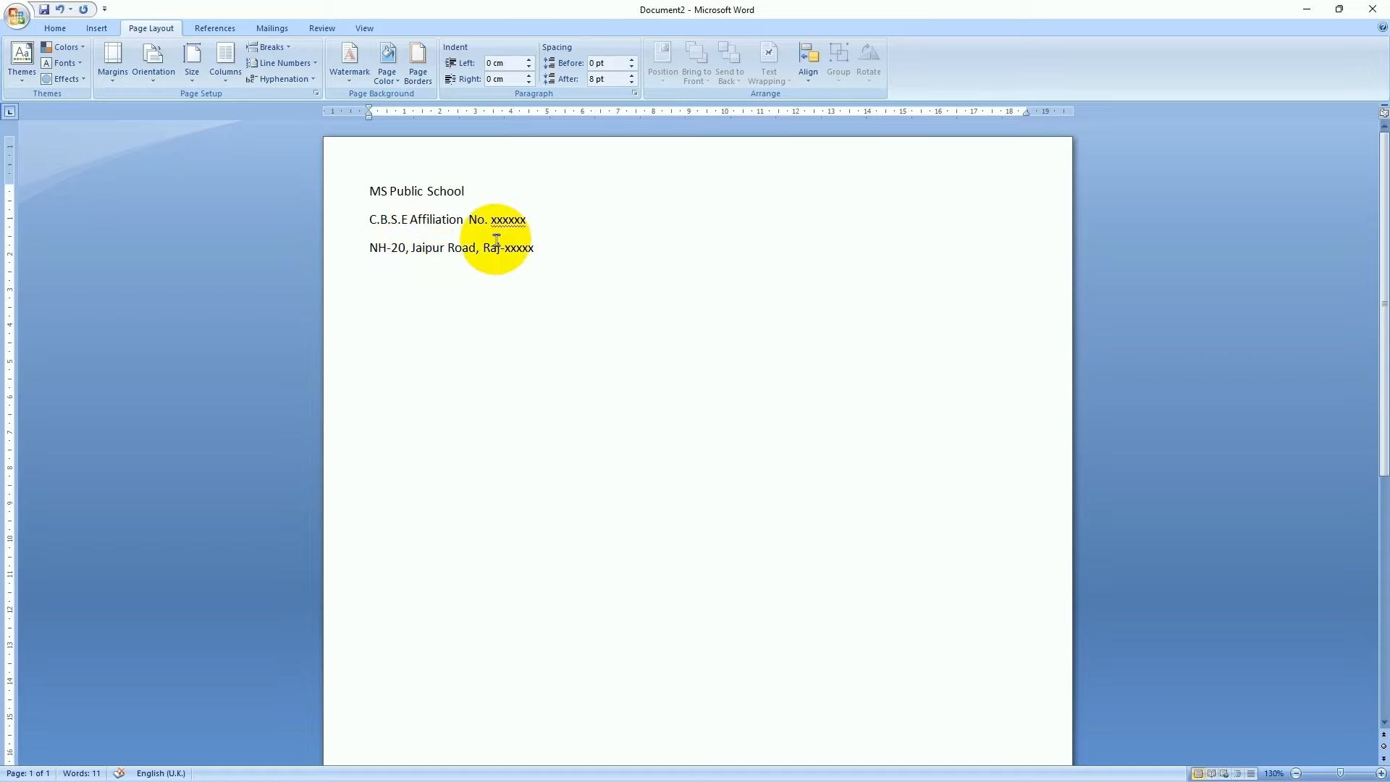
{"action": "left_click", "coordinate": [369, 190]}
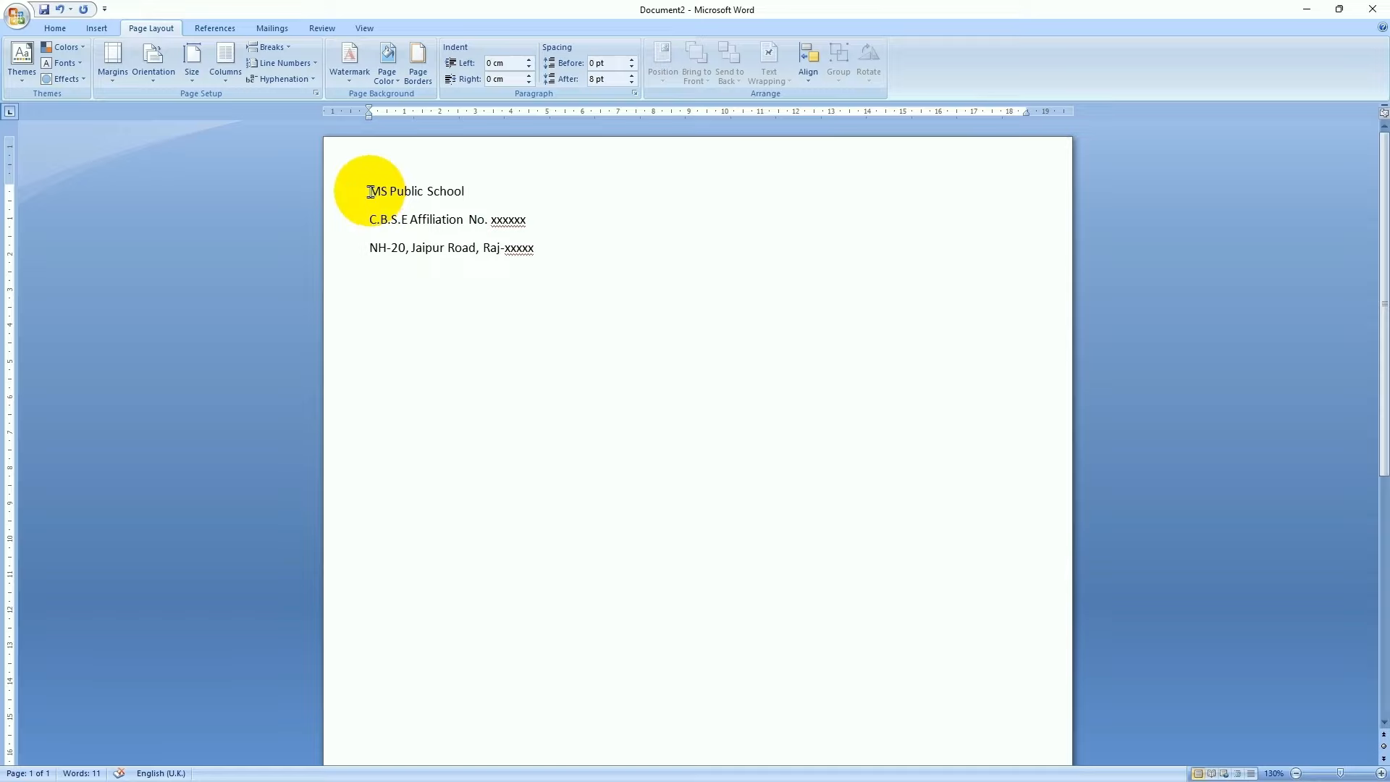
Centre the 'MS Public School' line and raise its font size to 36 pt
{"action": "left_click", "coordinate": [471, 189], "text": "shift"}
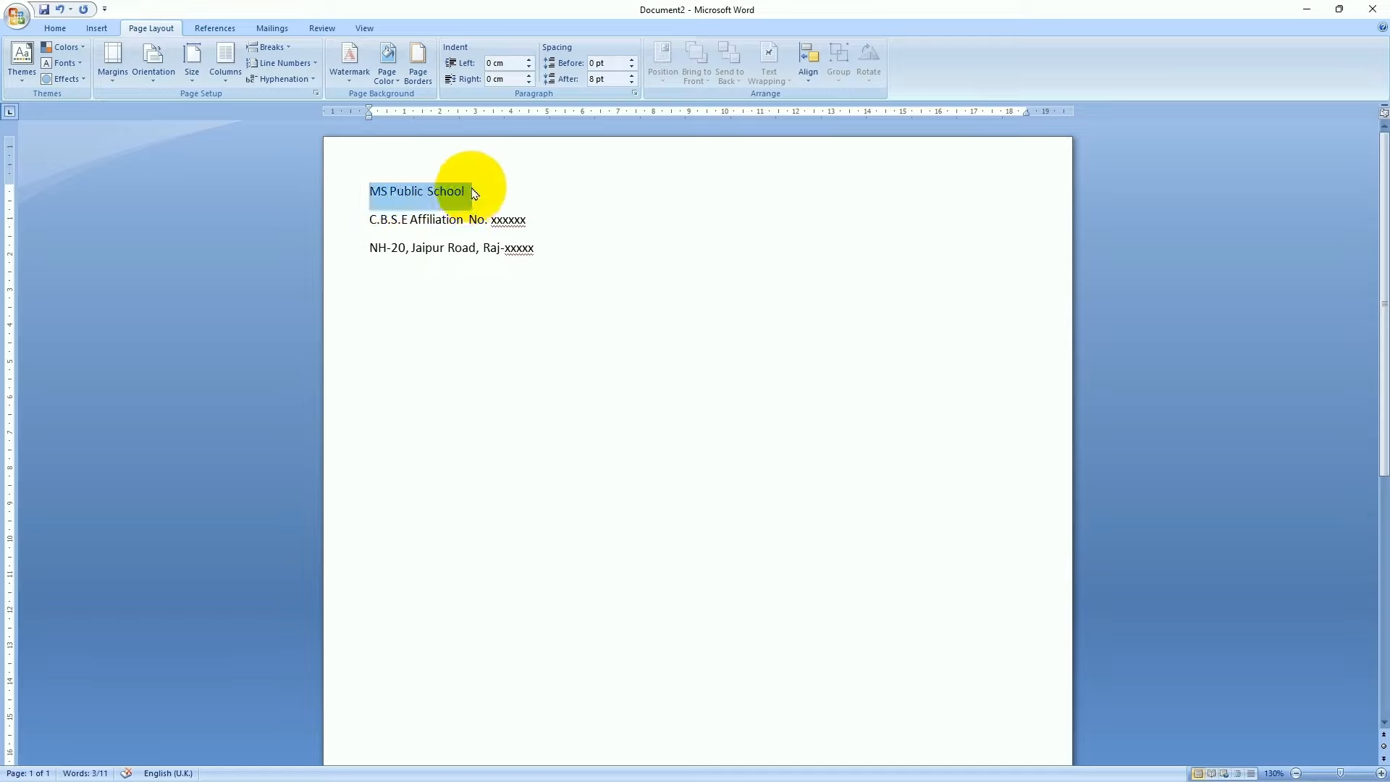
{"action": "left_click", "coordinate": [63, 34]}
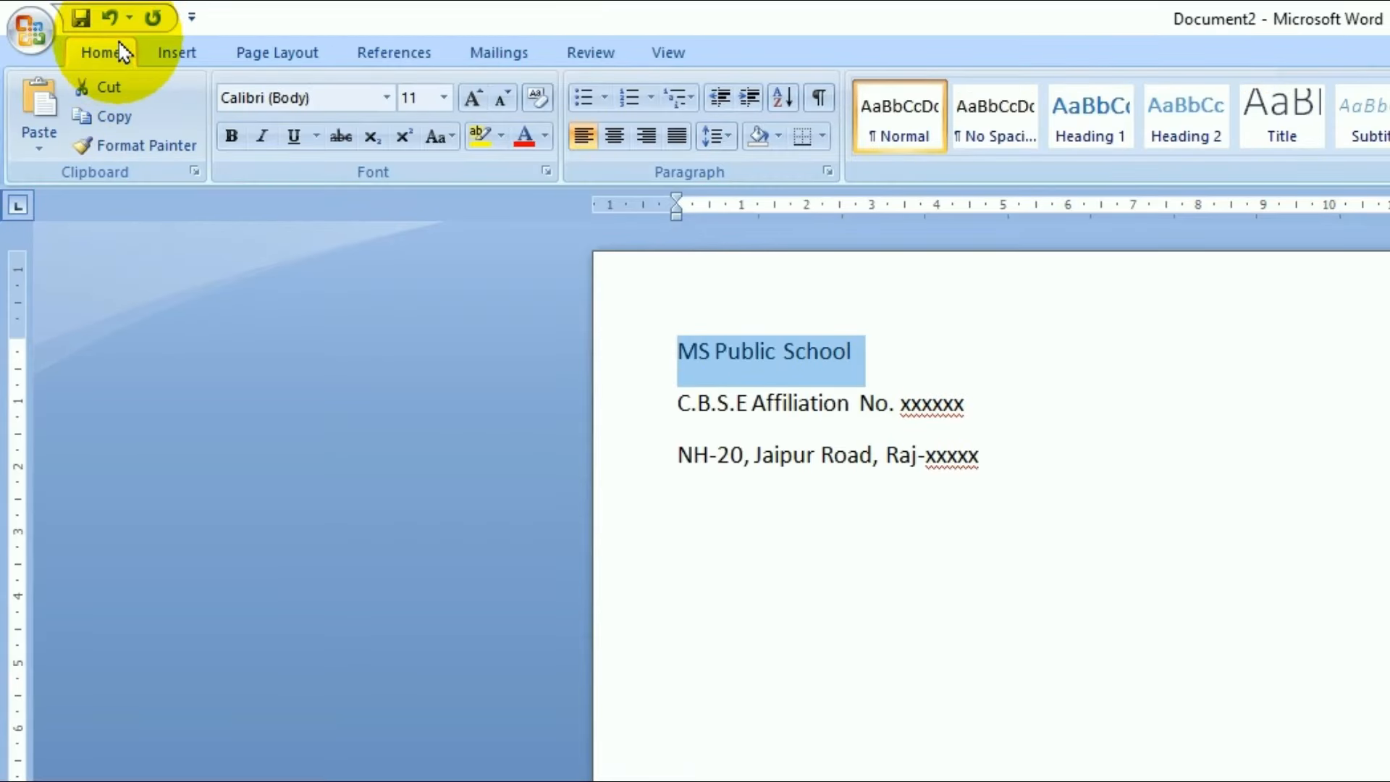
{"action": "left_click", "coordinate": [617, 139]}
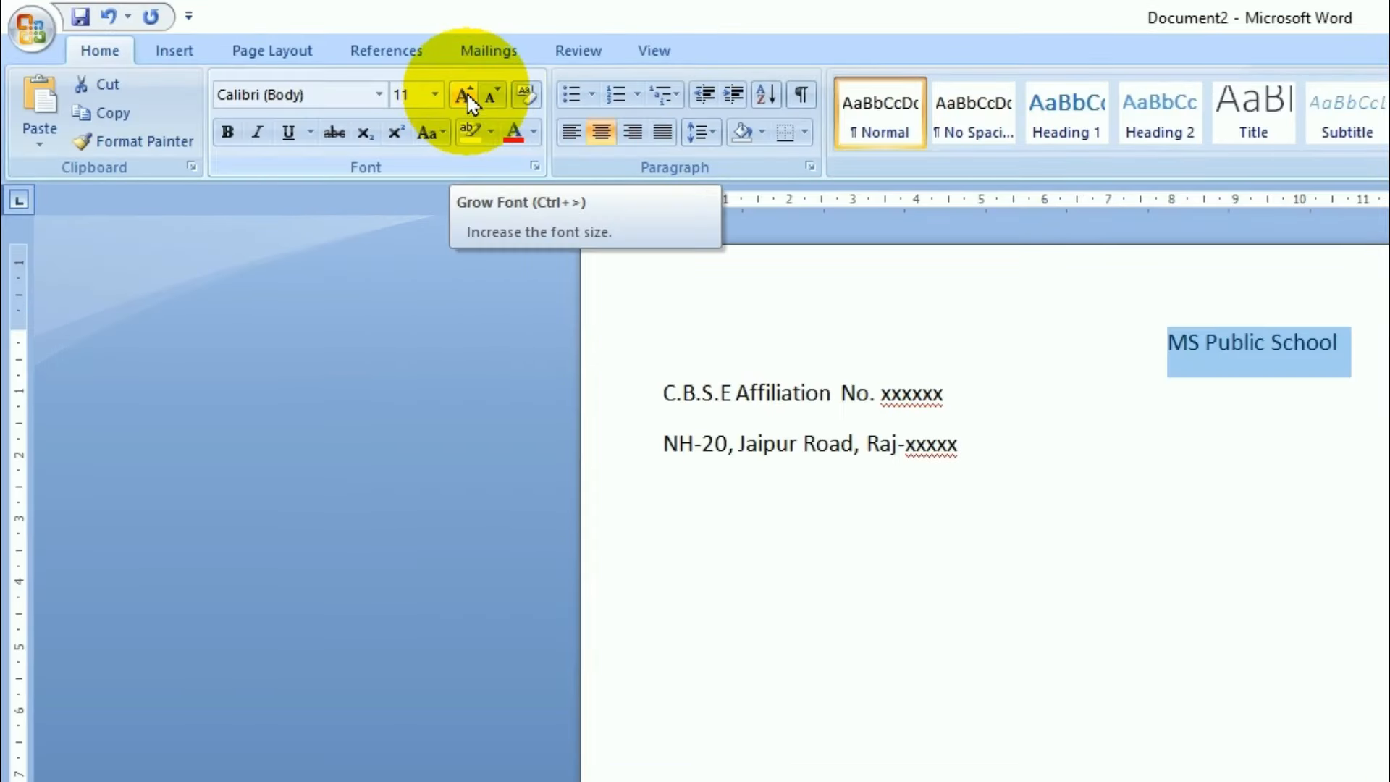
{"action": "left_click", "coordinate": [463, 95]}
{"action": "left_click", "coordinate": [463, 94]}
{"action": "left_click", "coordinate": [463, 95]}
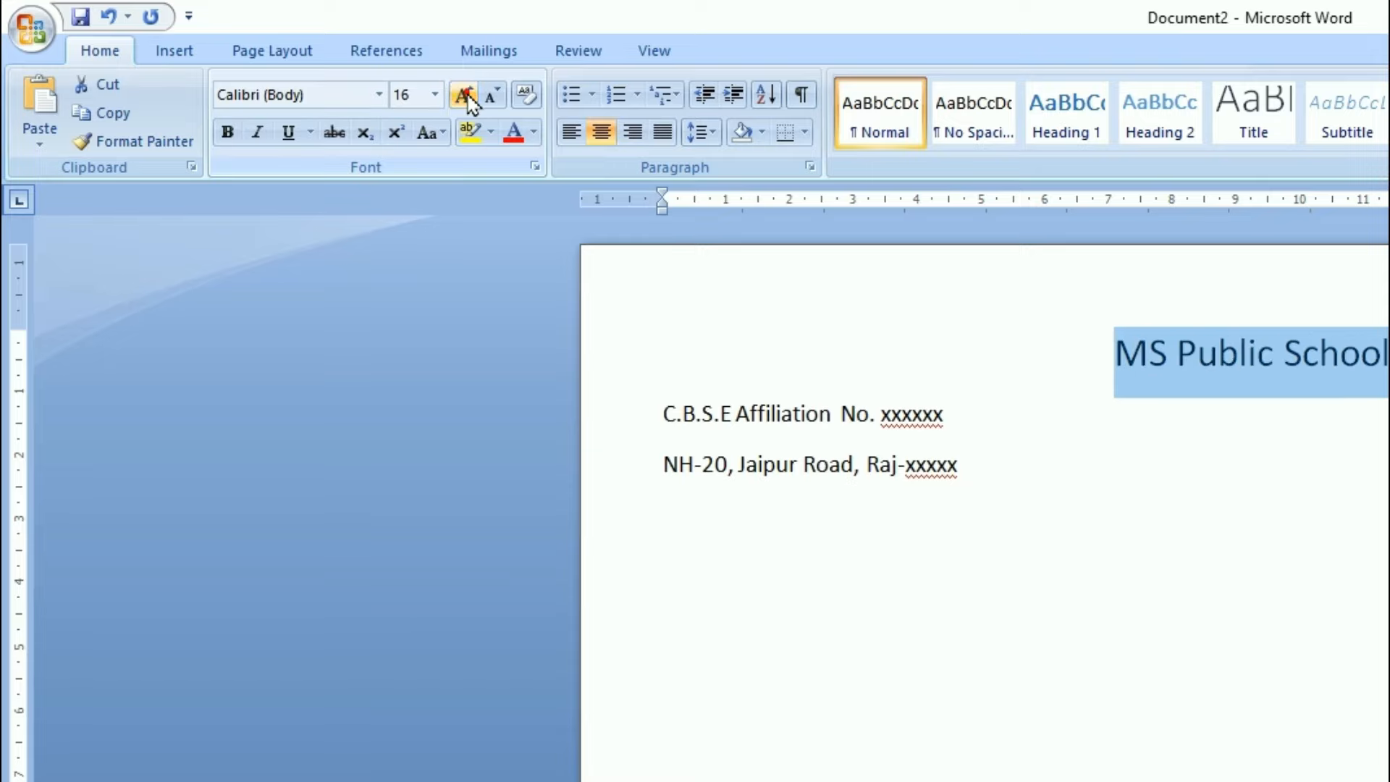
{"action": "left_click", "coordinate": [464, 94]}
{"action": "left_click", "coordinate": [463, 94]}
{"action": "left_click", "coordinate": [463, 95]}
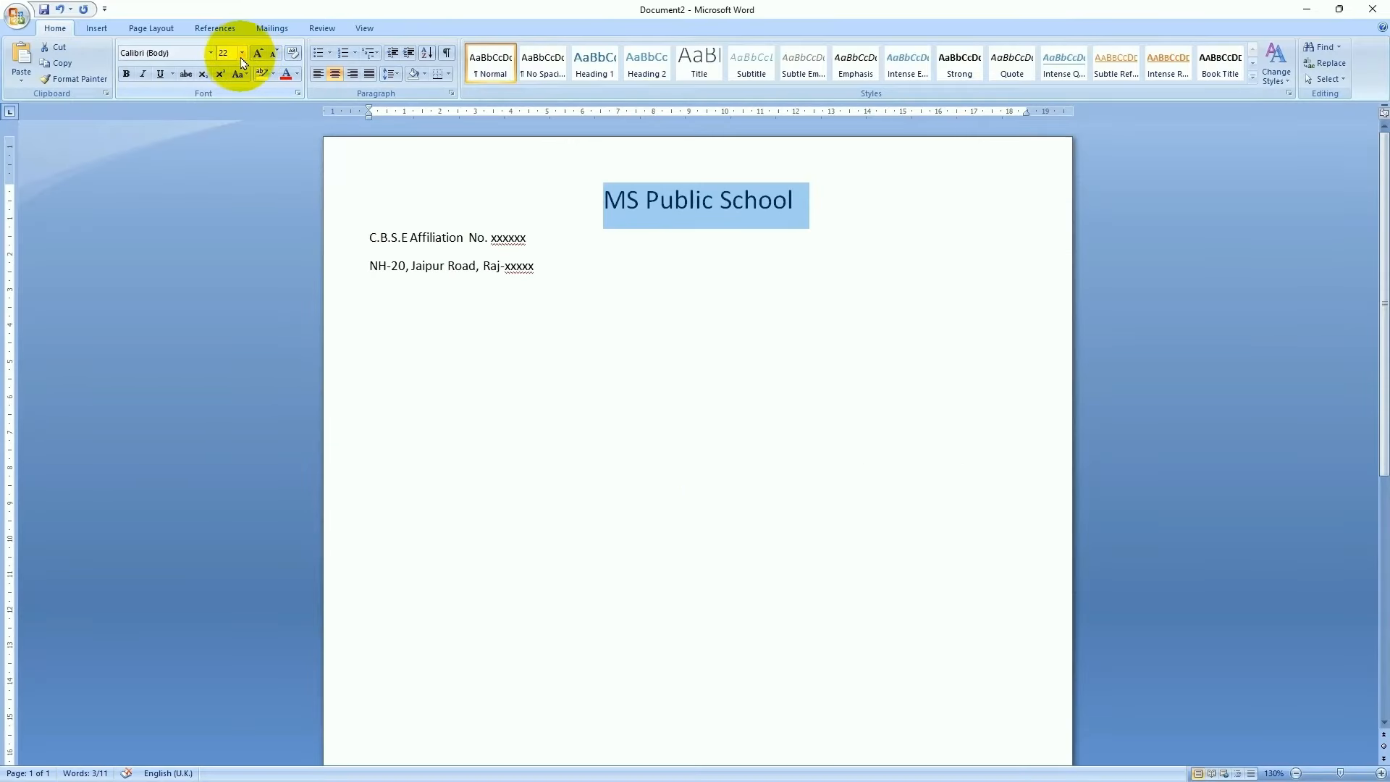
{"action": "left_click", "coordinate": [243, 54]}
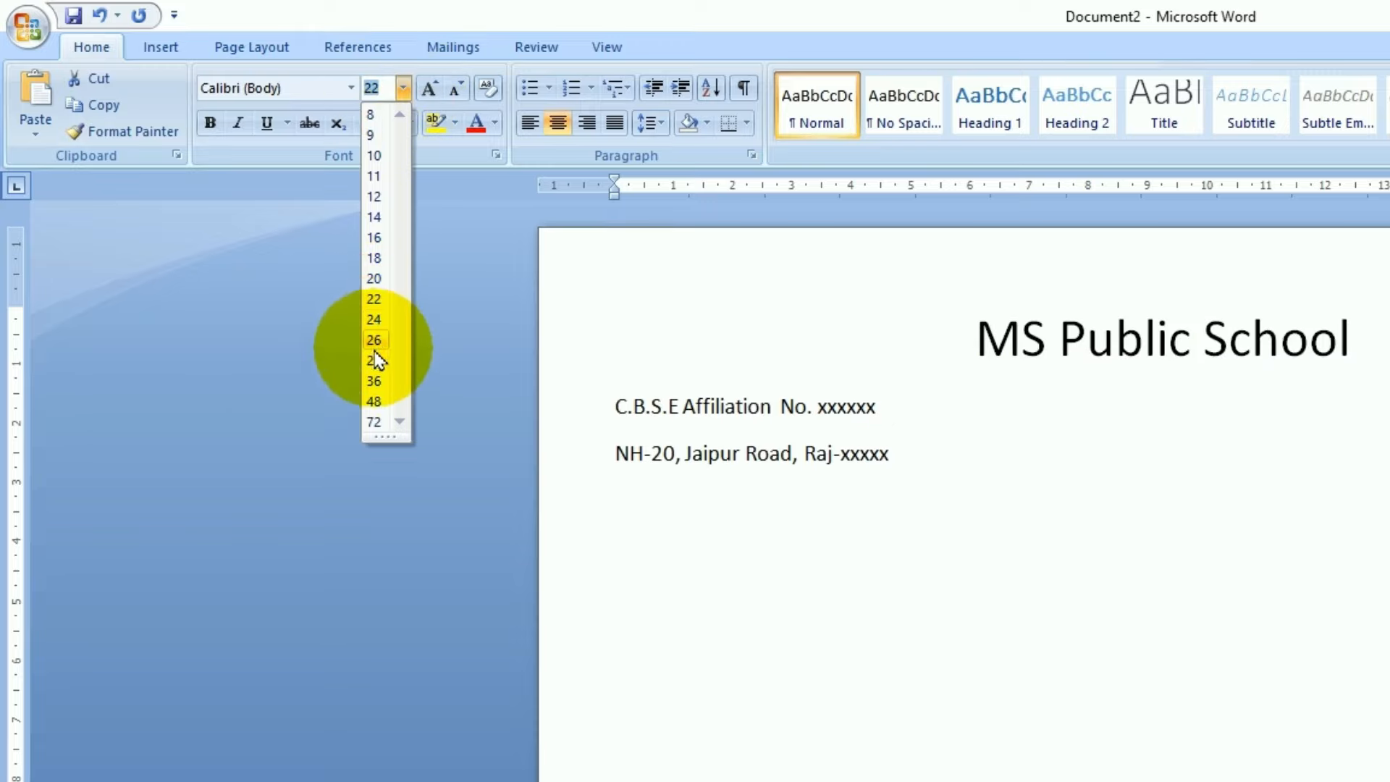
{"action": "left_click", "coordinate": [374, 382]}
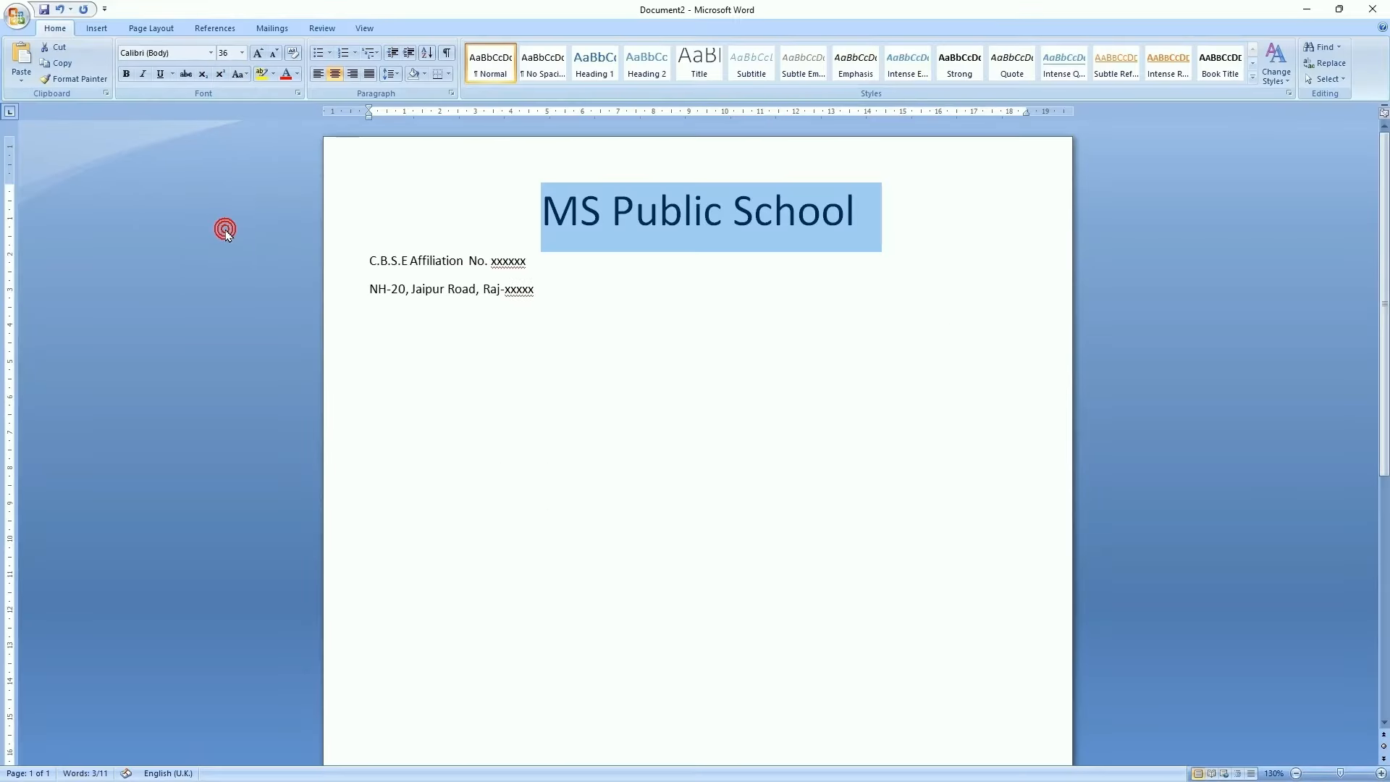
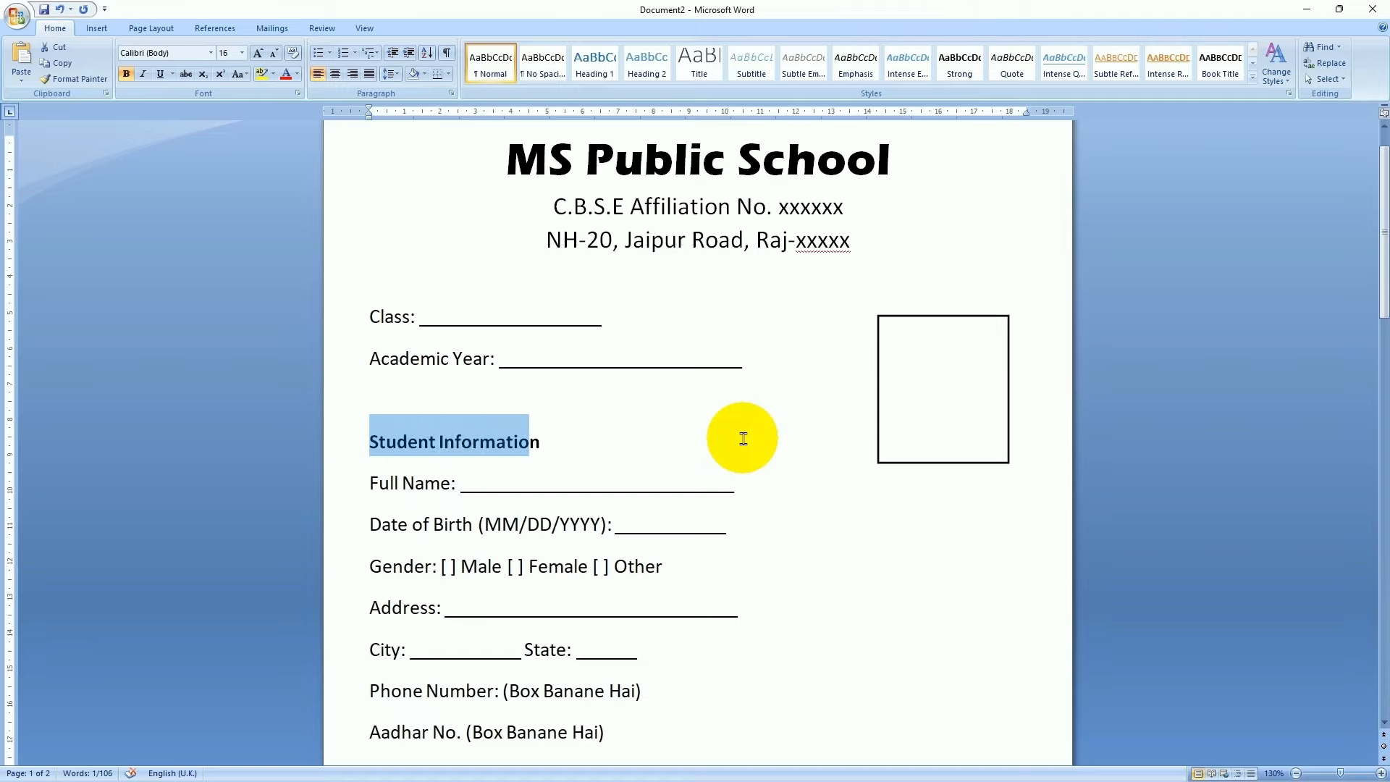
Grow the font of the bold Student Information heading so it stands out from the form lines
{"action": "left_click", "coordinate": [257, 53]}
{"action": "left_click", "coordinate": [803, 546]}
{"action": "scroll", "coordinate": [796, 546], "scroll_direction": "down", "scroll_amount": 3}
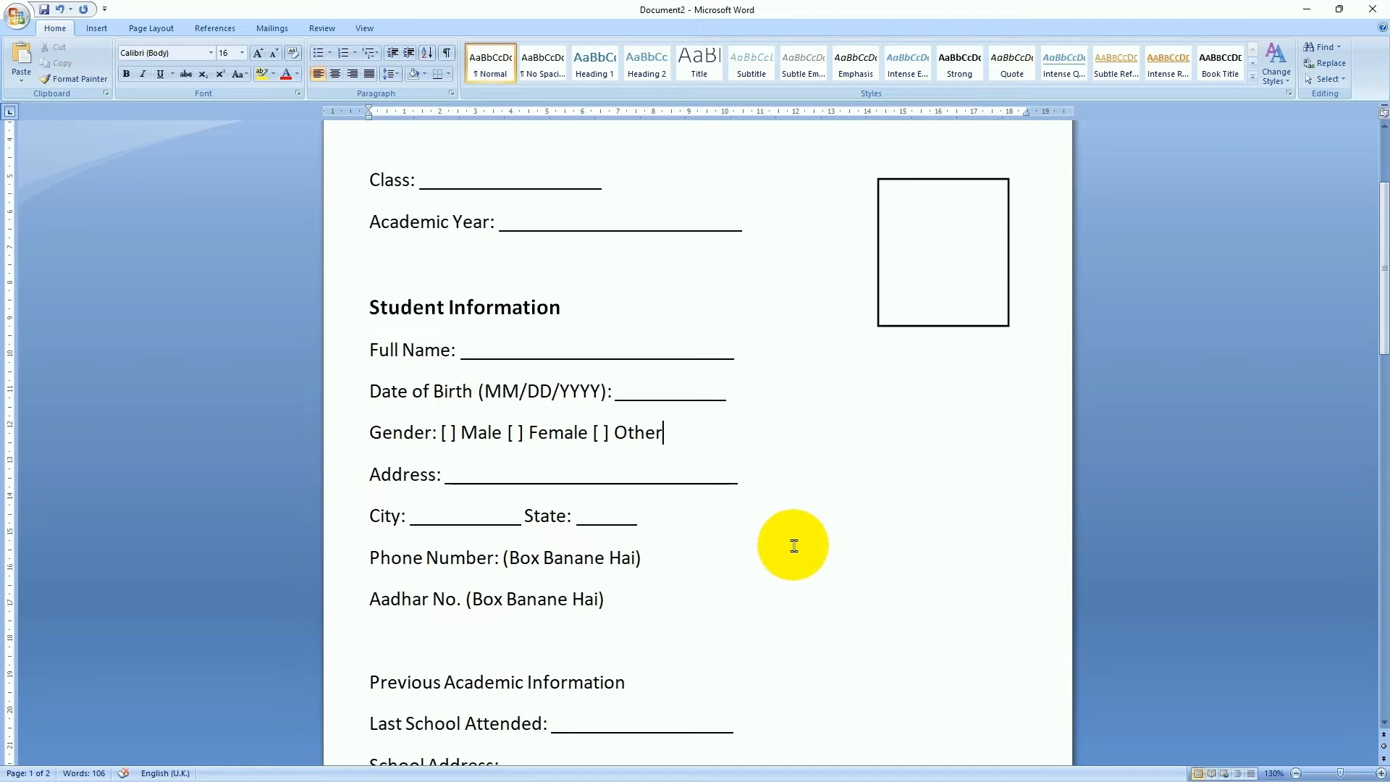
{"action": "scroll", "coordinate": [794, 545], "scroll_direction": "down", "scroll_amount": 4}
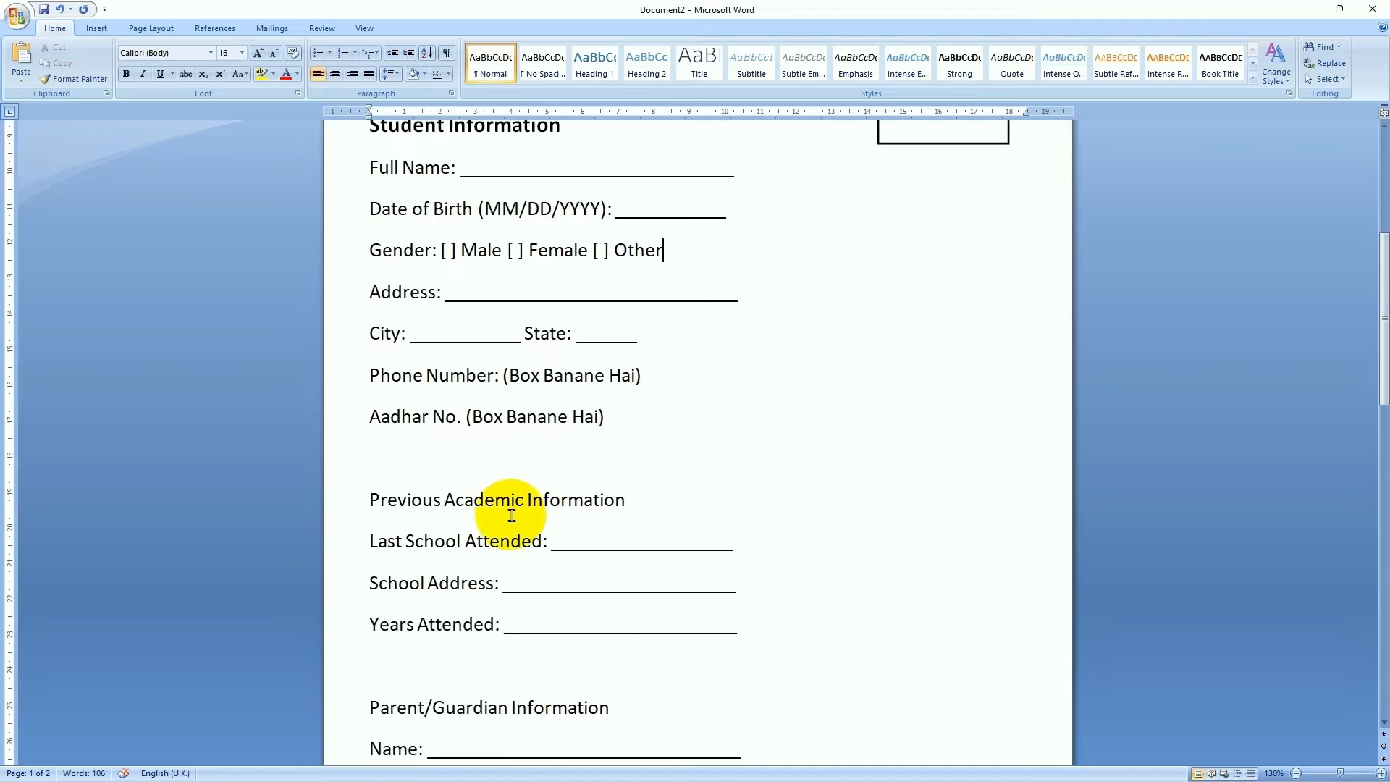
Make the Previous Academic Information heading bold and one size larger
{"action": "left_click", "coordinate": [370, 500]}
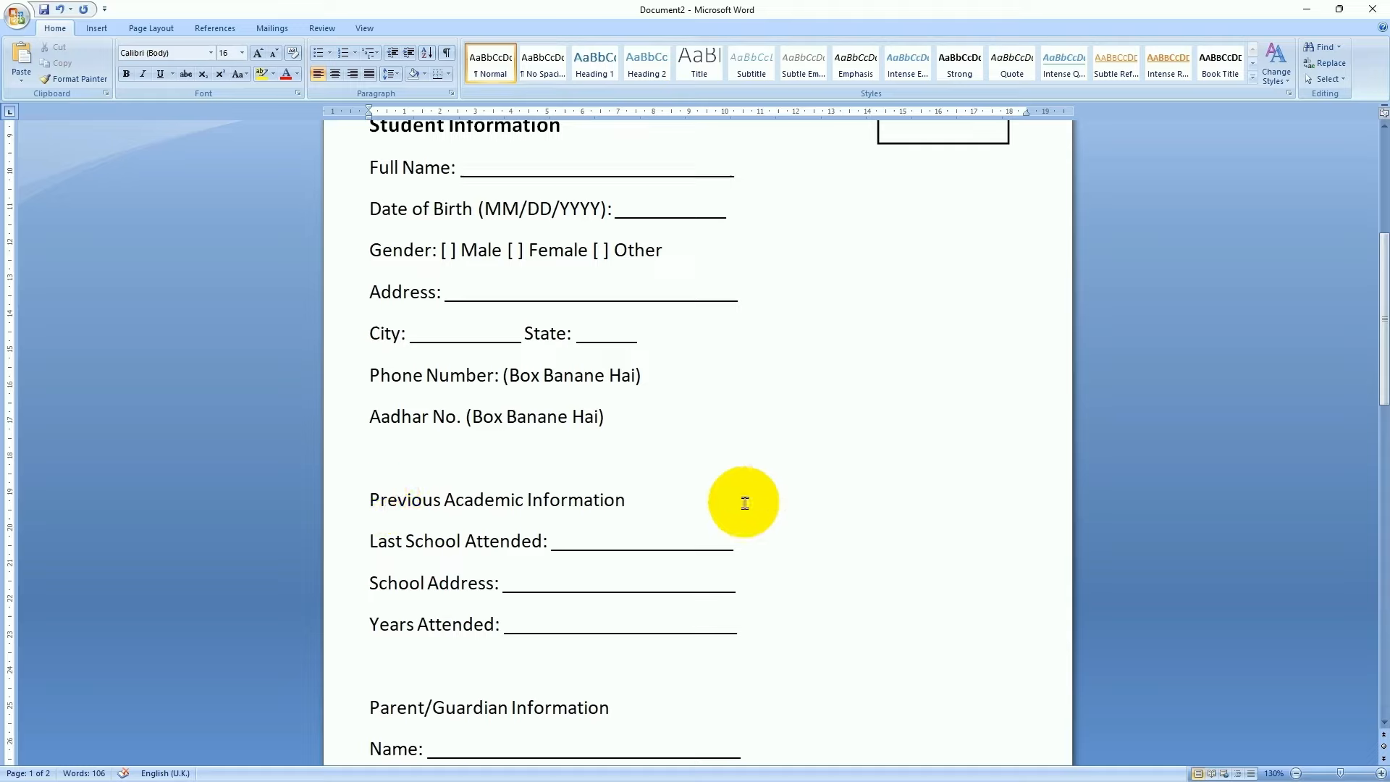
{"action": "key", "text": "shift+Right"}
{"action": "key", "text": "shift+Right"}
{"action": "key", "text": "shift+Right"}
{"action": "key", "text": "shift+Right"}
{"action": "key", "text": "shift+Right"}
{"action": "key", "text": "shift+Right"}
{"action": "key", "text": "shift+Right"}
{"action": "key", "text": "shift+Right"}
{"action": "key", "text": "shift+Right"}
{"action": "key", "text": "shift+Right"}
{"action": "key", "text": "shift+Right"}
{"action": "key", "text": "shift+Right"}
{"action": "key", "text": "shift+Right"}
{"action": "key", "text": "shift+Right"}
{"action": "key", "text": "shift+Right"}
{"action": "key", "text": "shift+Right"}
{"action": "key", "text": "shift+Right"}
{"action": "key", "text": "shift+Right"}
{"action": "key", "text": "shift+Right"}
{"action": "key", "text": "shift+Right"}
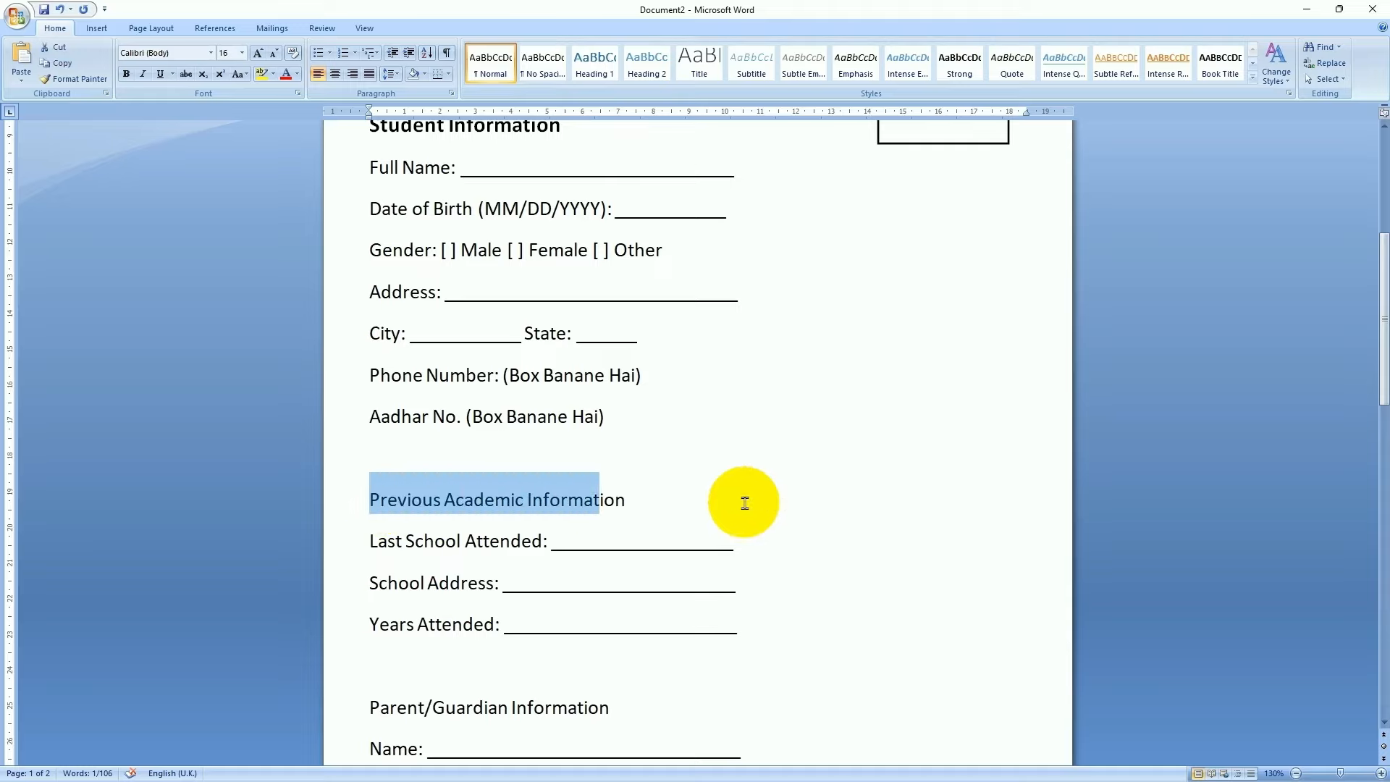
{"action": "key", "text": "shift+Right"}
{"action": "key", "text": "shift+Right"}
{"action": "key", "text": "shift+Right"}
{"action": "key", "text": "shift+Right"}
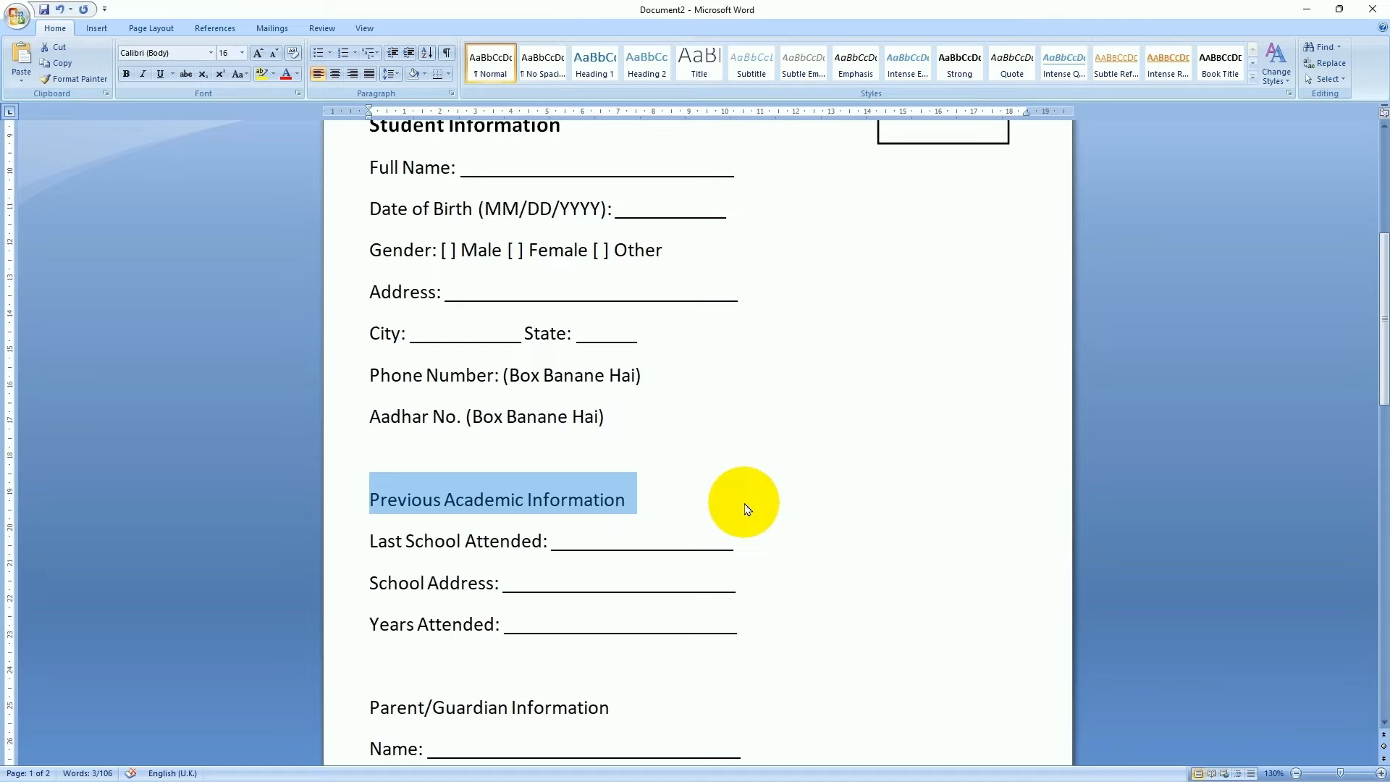
{"action": "left_click", "coordinate": [126, 74]}
{"action": "left_click", "coordinate": [259, 57]}
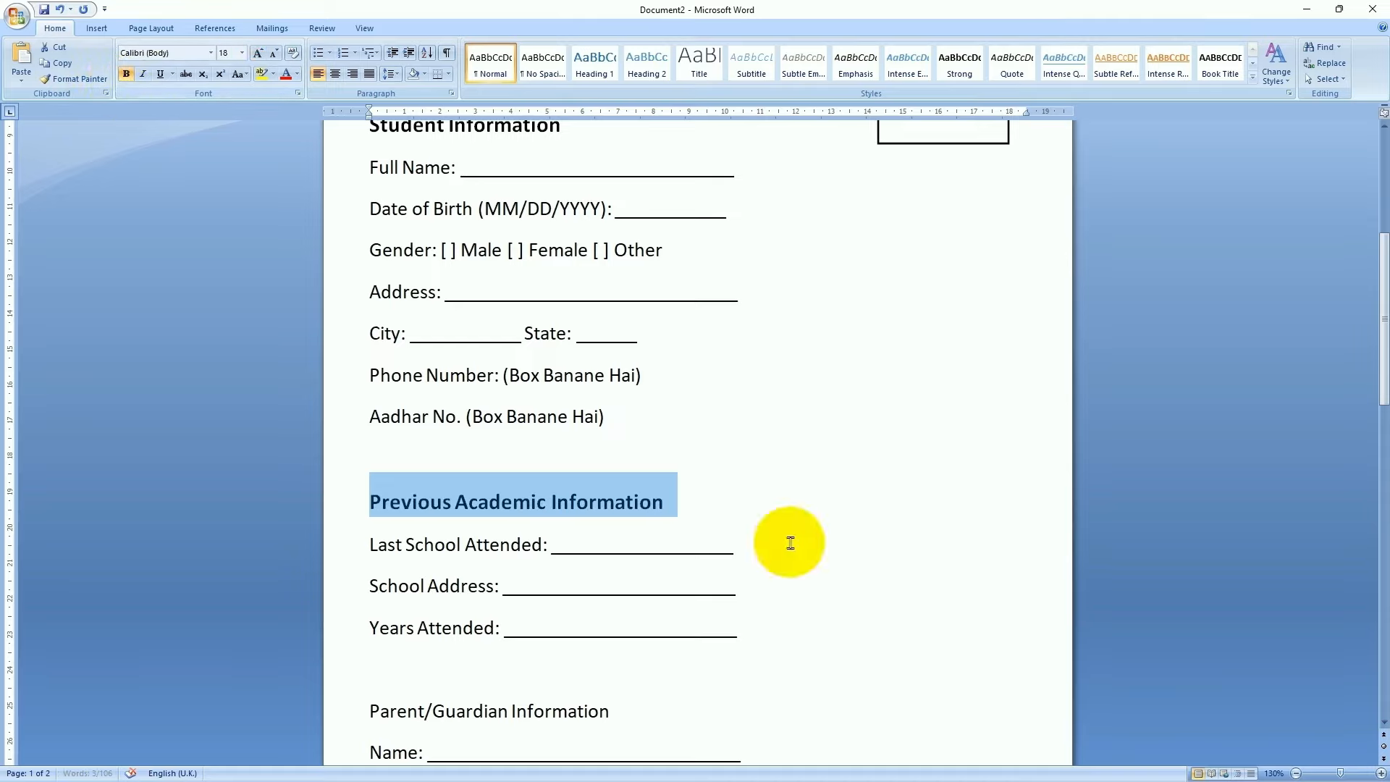
{"action": "left_click", "coordinate": [791, 542]}
{"action": "left_click", "coordinate": [763, 457]}
{"action": "scroll", "coordinate": [637, 553], "scroll_direction": "up", "scroll_amount": 1}
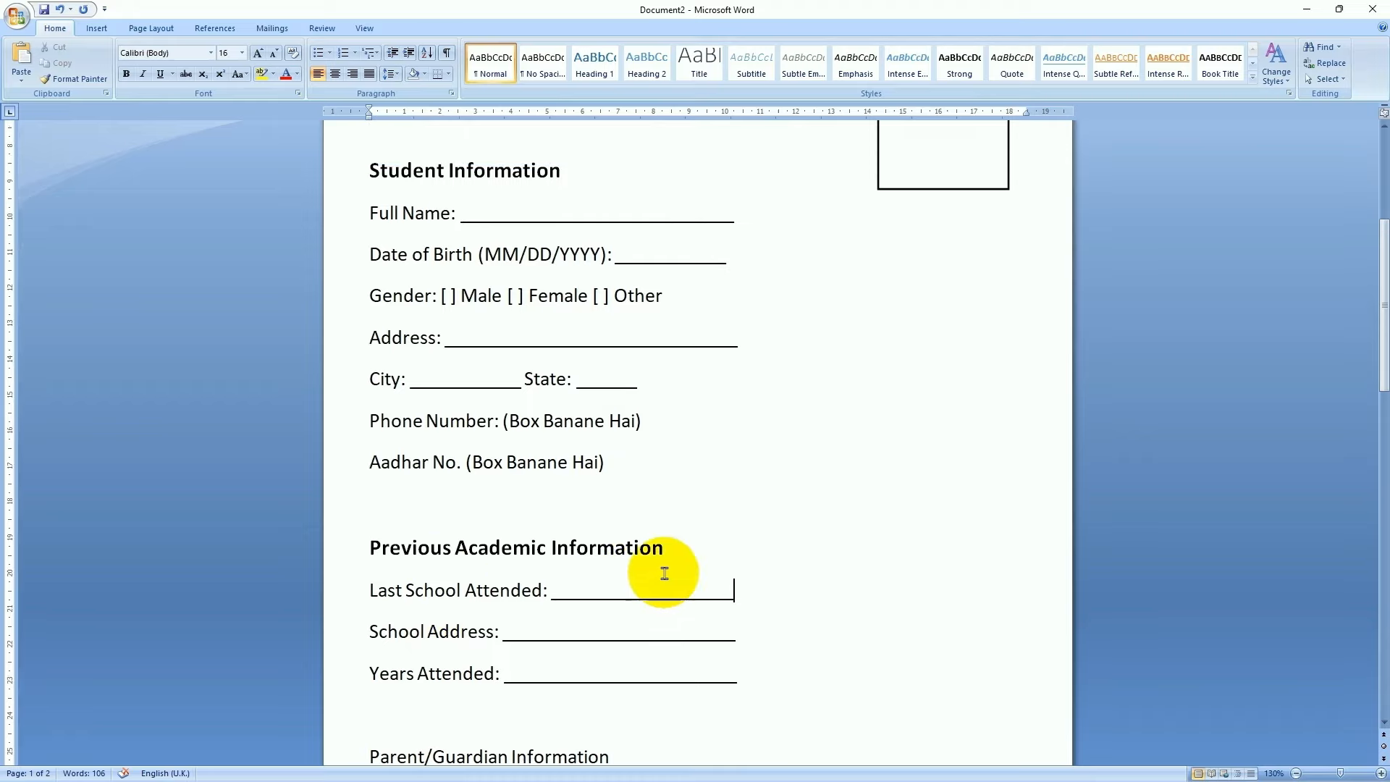
{"action": "scroll", "coordinate": [637, 568], "scroll_direction": "down", "scroll_amount": 3}
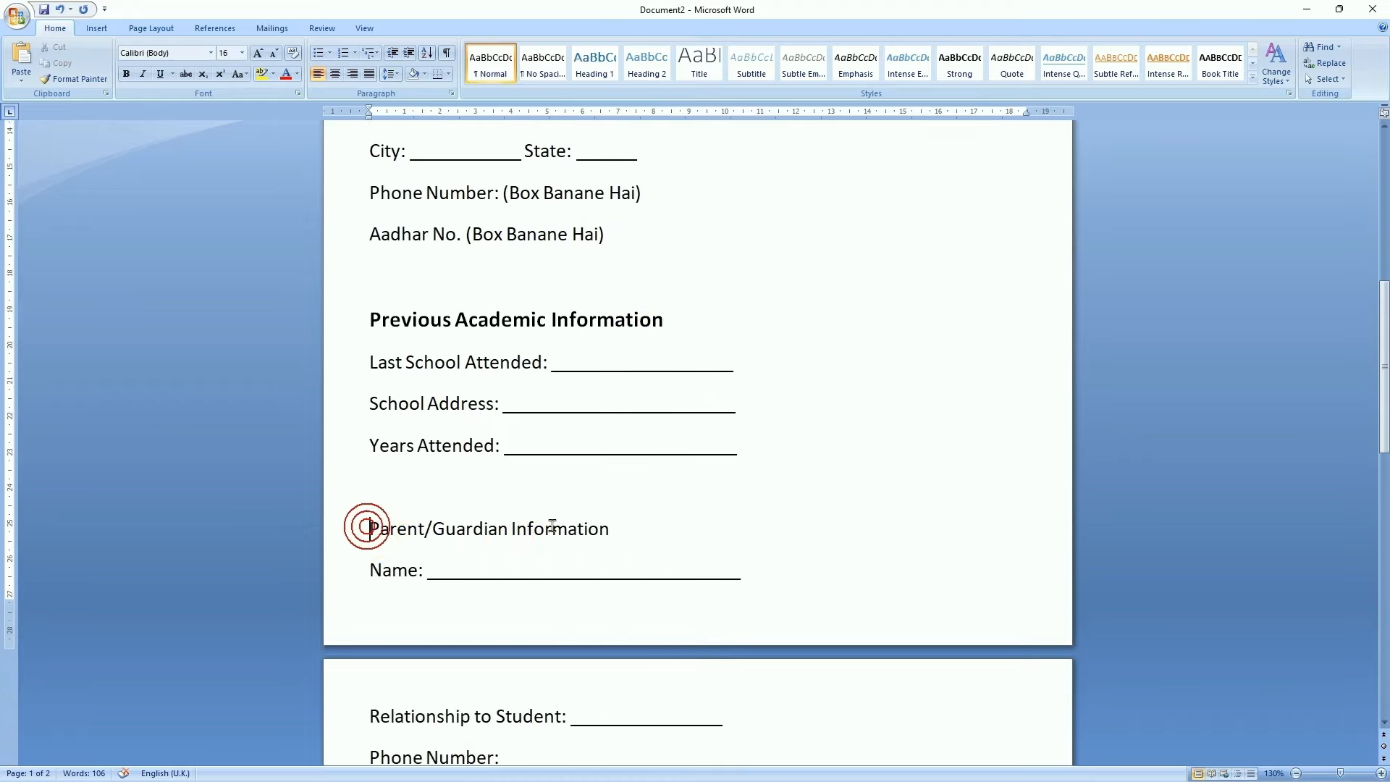
Bold the Parent/Guardian Information heading and enlarge it to size 18
{"action": "left_click_drag", "start_coordinate": [366, 527], "coordinate": [566, 537]}
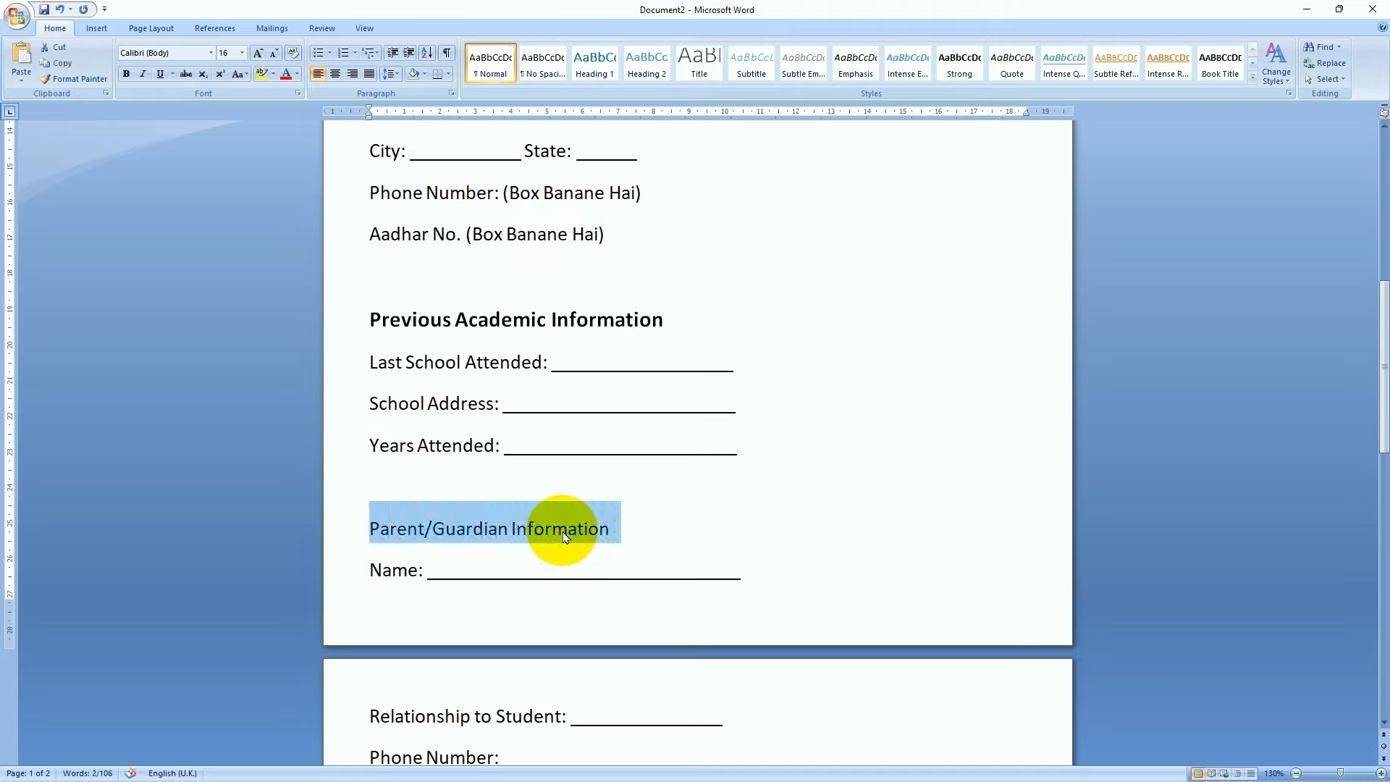
{"action": "left_click", "coordinate": [126, 74]}
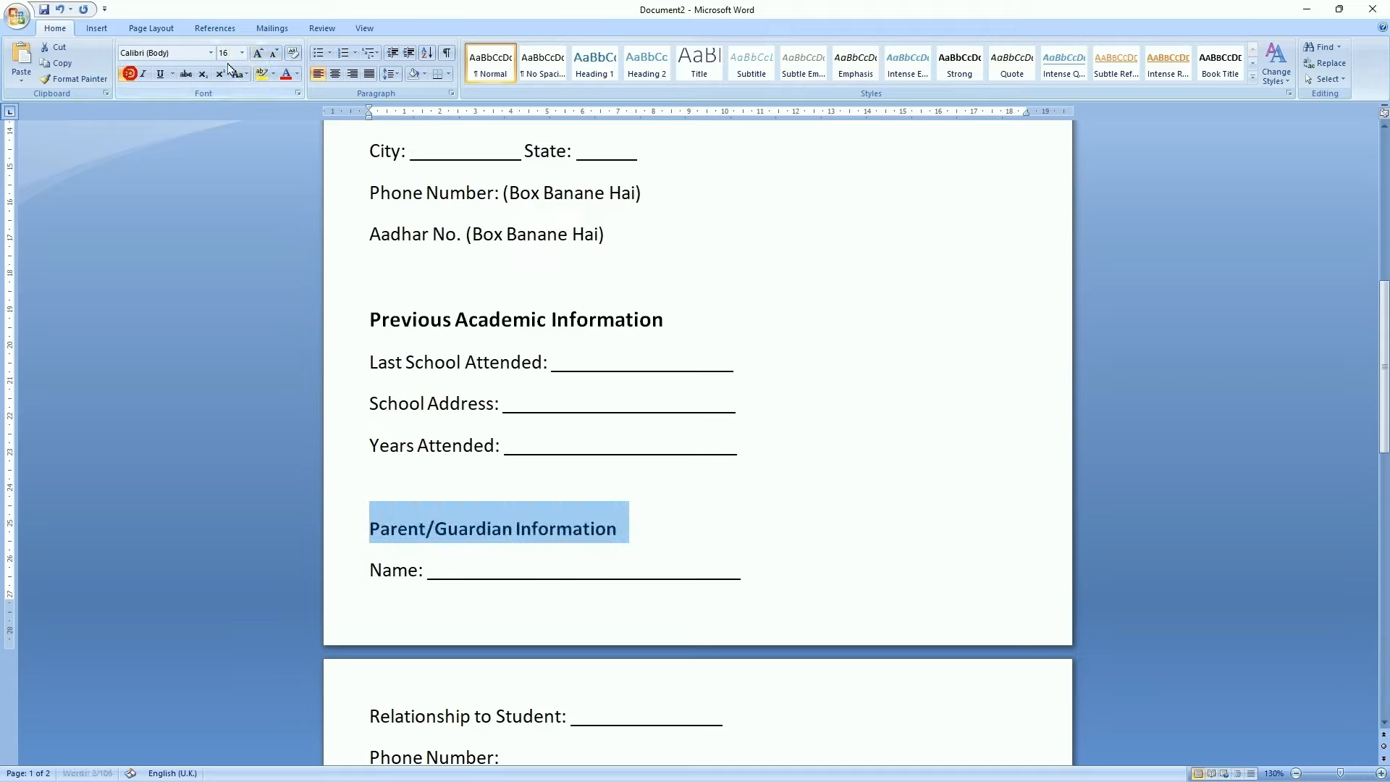
{"action": "left_click", "coordinate": [259, 58]}
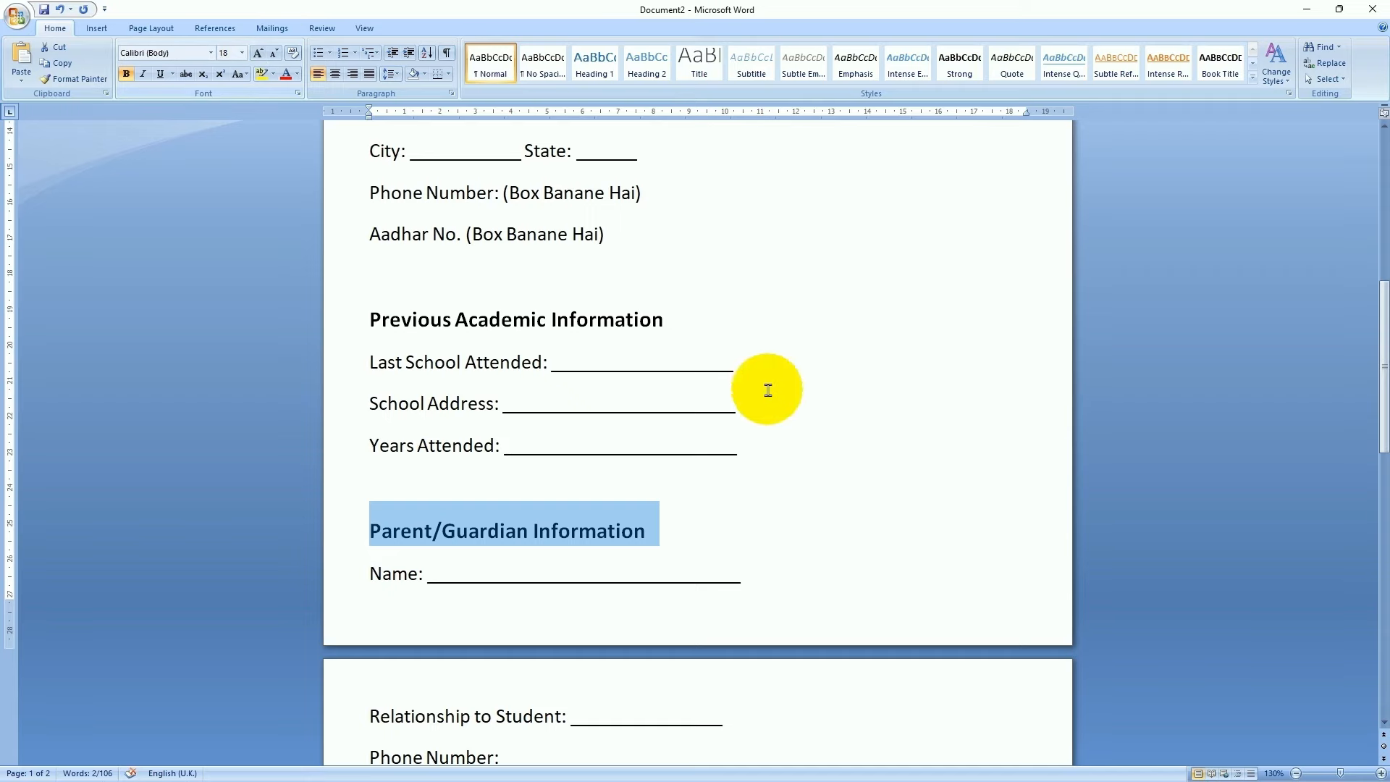
{"action": "scroll", "coordinate": [813, 422], "scroll_direction": "down", "scroll_amount": 2}
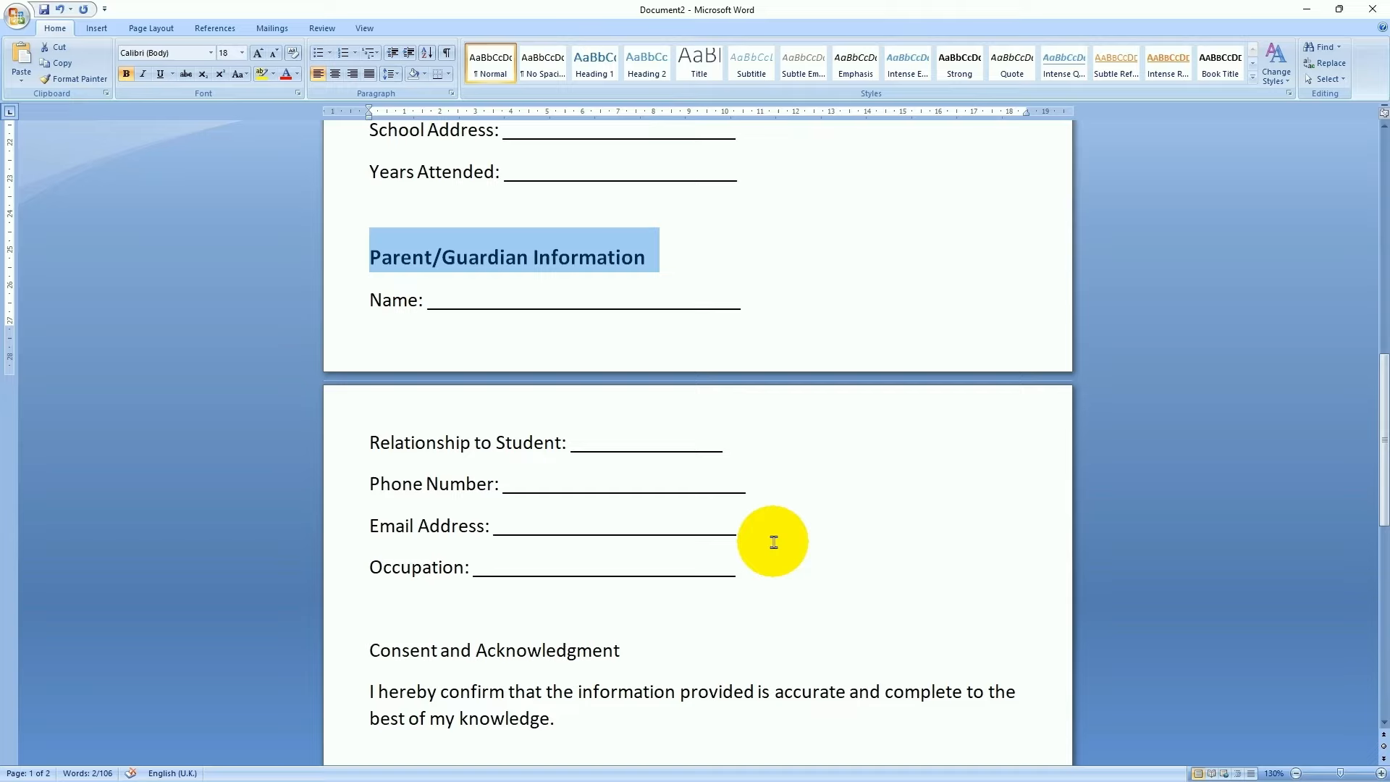
{"action": "scroll", "coordinate": [434, 630], "scroll_direction": "down", "scroll_amount": 3}
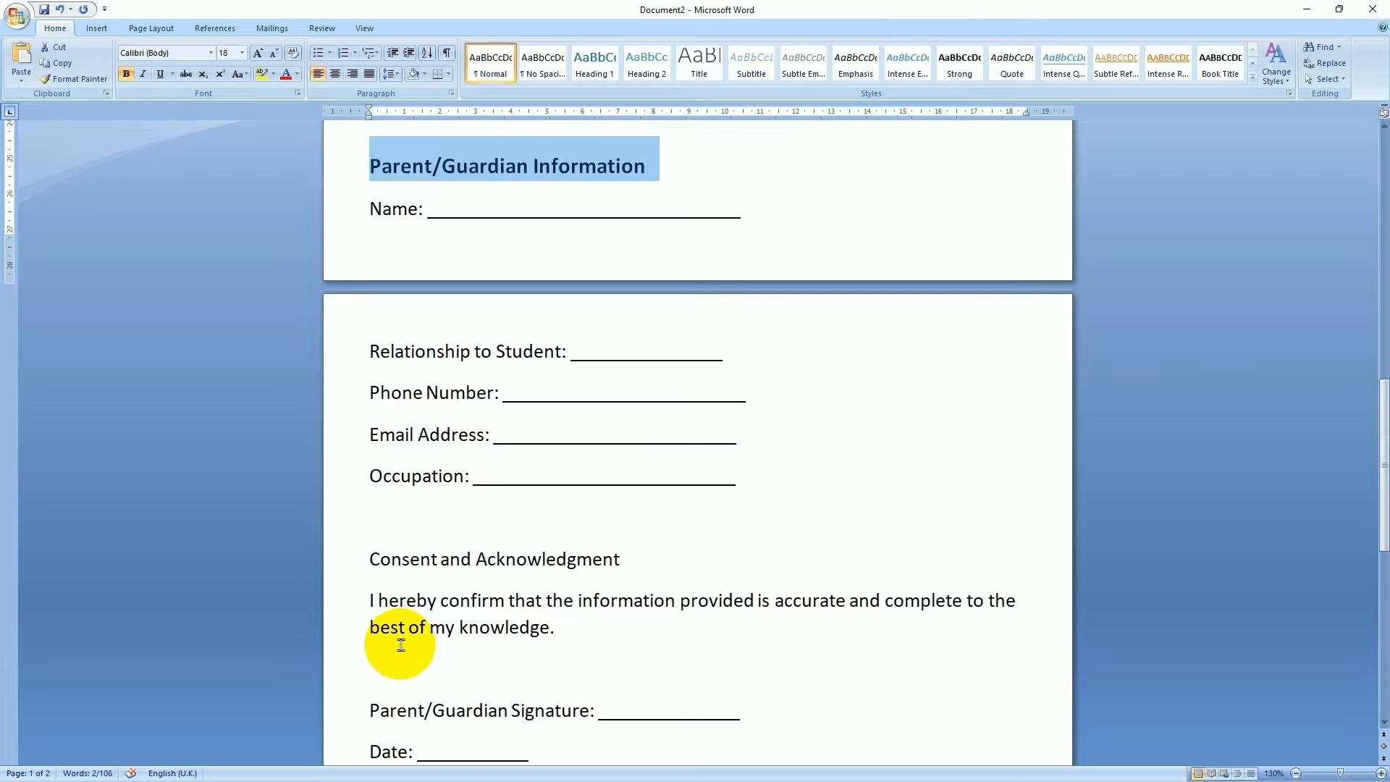
{"action": "scroll", "coordinate": [405, 511], "scroll_direction": "down", "scroll_amount": 1}
Bold the Consent and Acknowledgment heading, then select the signature and date lines
{"action": "left_click", "coordinate": [372, 468]}
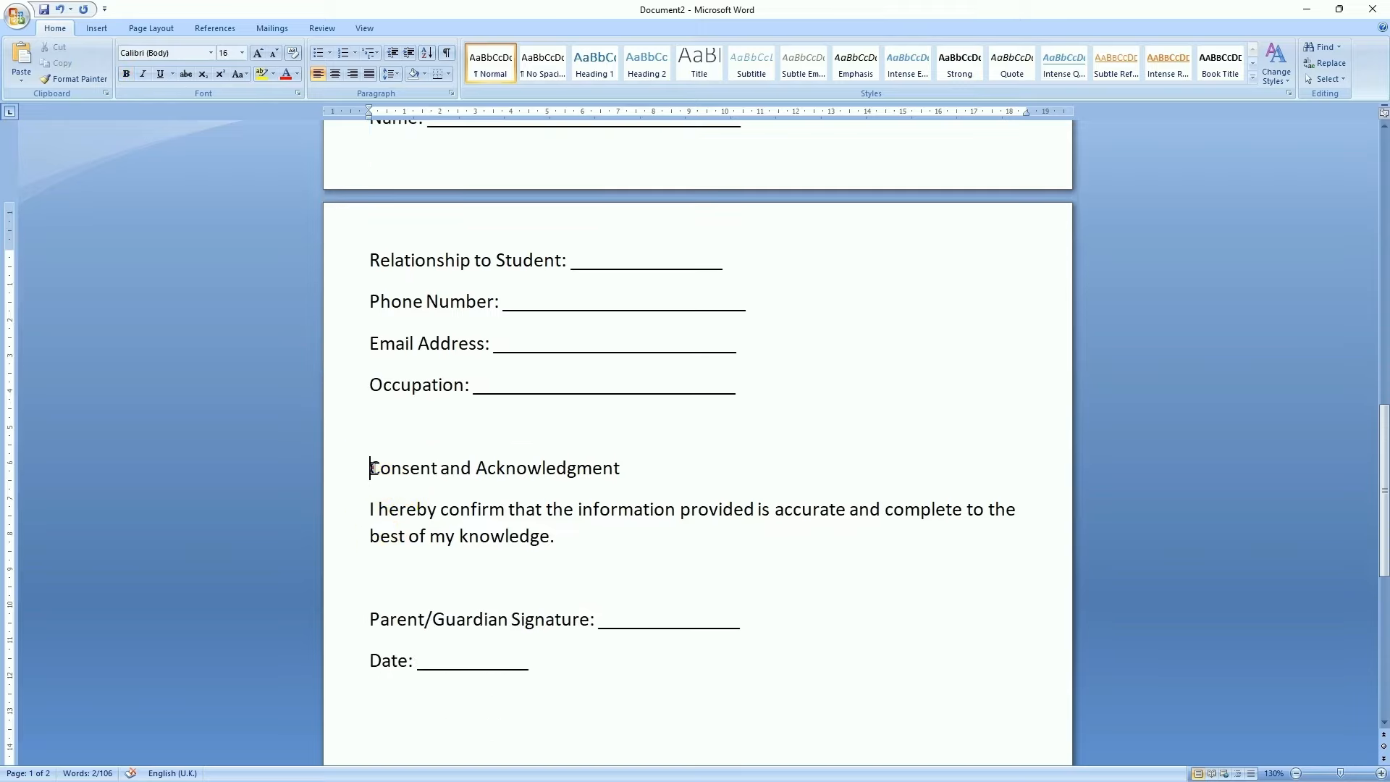
{"action": "left_click_drag", "start_coordinate": [371, 468], "coordinate": [374, 468]}
{"action": "key", "text": "shift+Right"}
{"action": "key", "text": "shift+Right"}
{"action": "key", "text": "shift+Right"}
{"action": "key", "text": "shift+Right"}
{"action": "key", "text": "shift+Right"}
{"action": "key", "text": "shift+Right"}
{"action": "key", "text": "shift+Right"}
{"action": "key", "text": "shift+Right"}
{"action": "key", "text": "shift+Right"}
{"action": "key", "text": "shift+Right"}
{"action": "key", "text": "shift+Right"}
{"action": "key", "text": "shift+Right"}
{"action": "key", "text": "shift+Right"}
{"action": "key", "text": "shift+Right"}
{"action": "key", "text": "shift+Right"}
{"action": "key", "text": "shift+Right"}
{"action": "key", "text": "shift+Right"}
{"action": "key", "text": "shift+Right"}
{"action": "key", "text": "shift+Right"}
{"action": "key", "text": "shift+Right"}
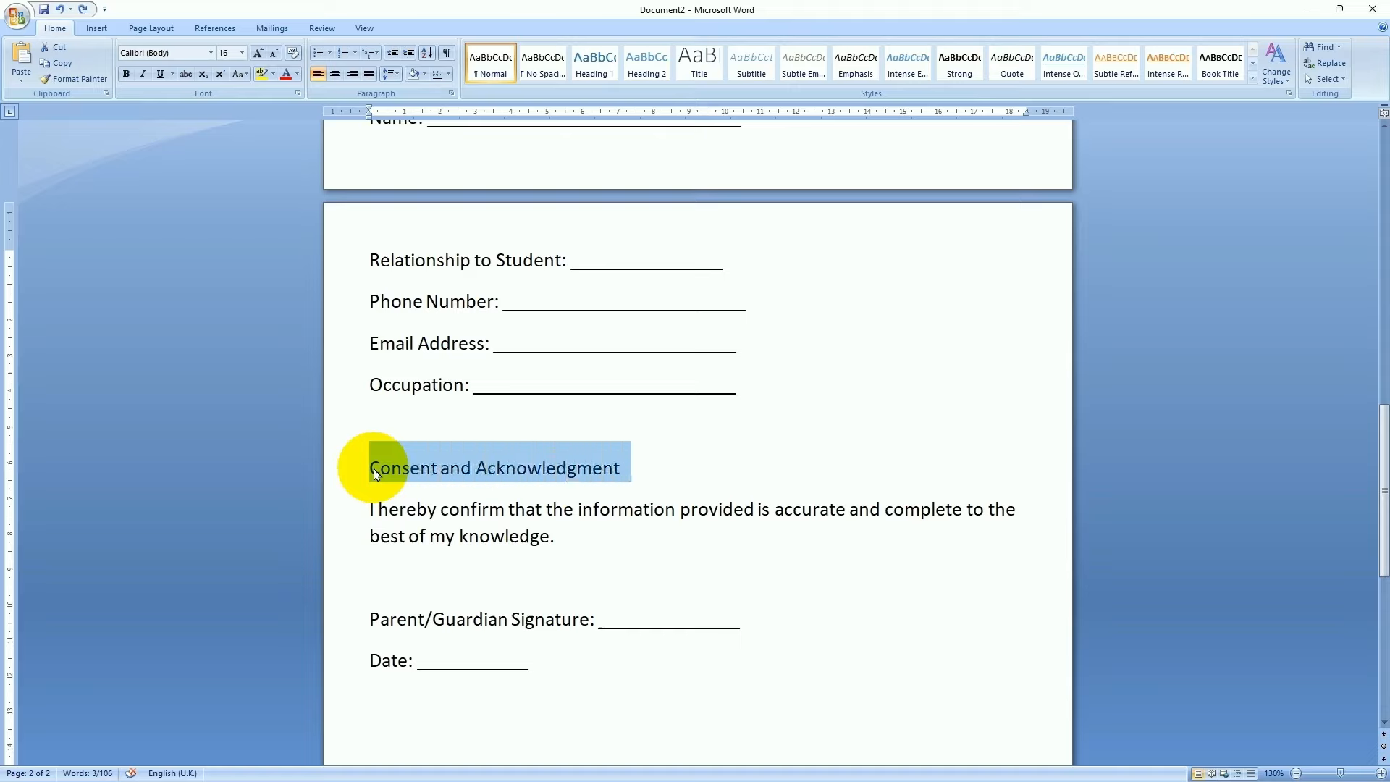
{"action": "key", "text": "ctrl+b"}
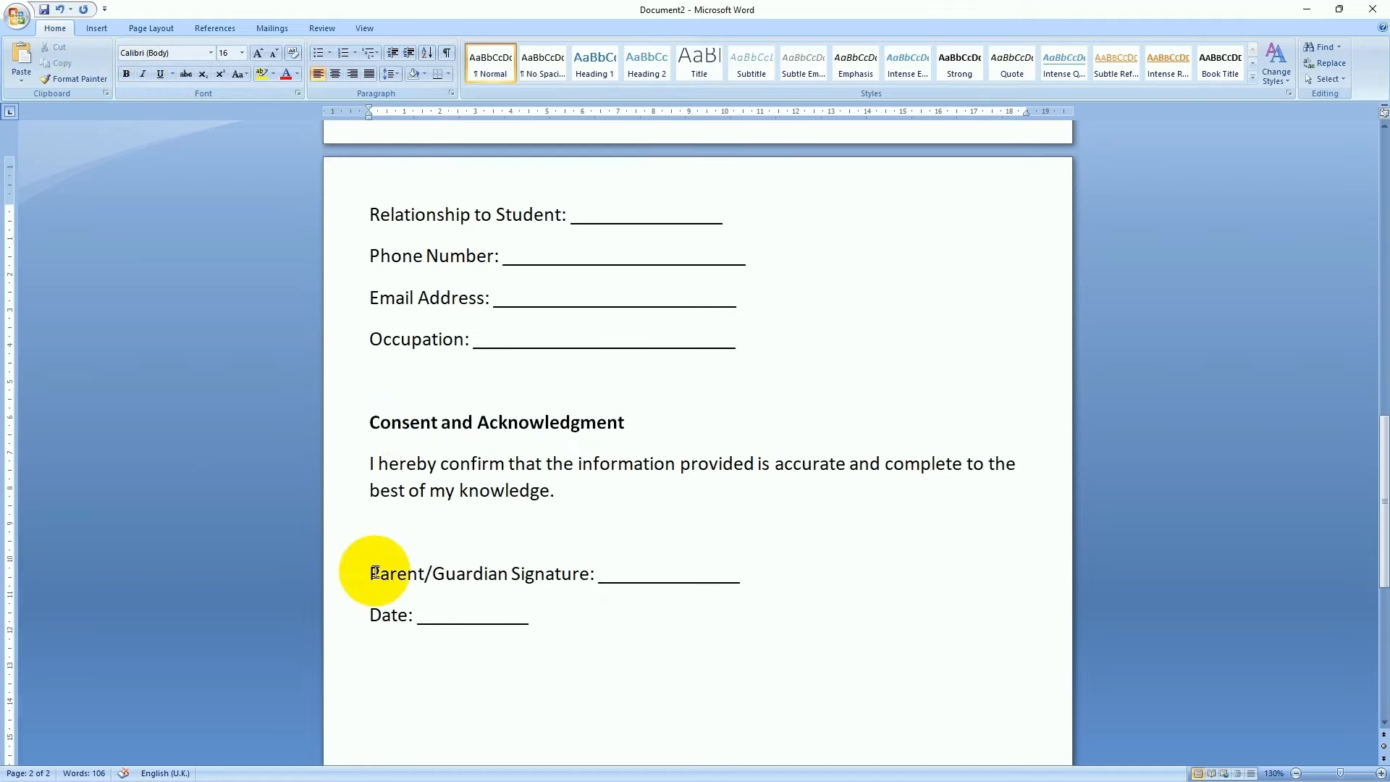
{"action": "left_click", "coordinate": [372, 571]}
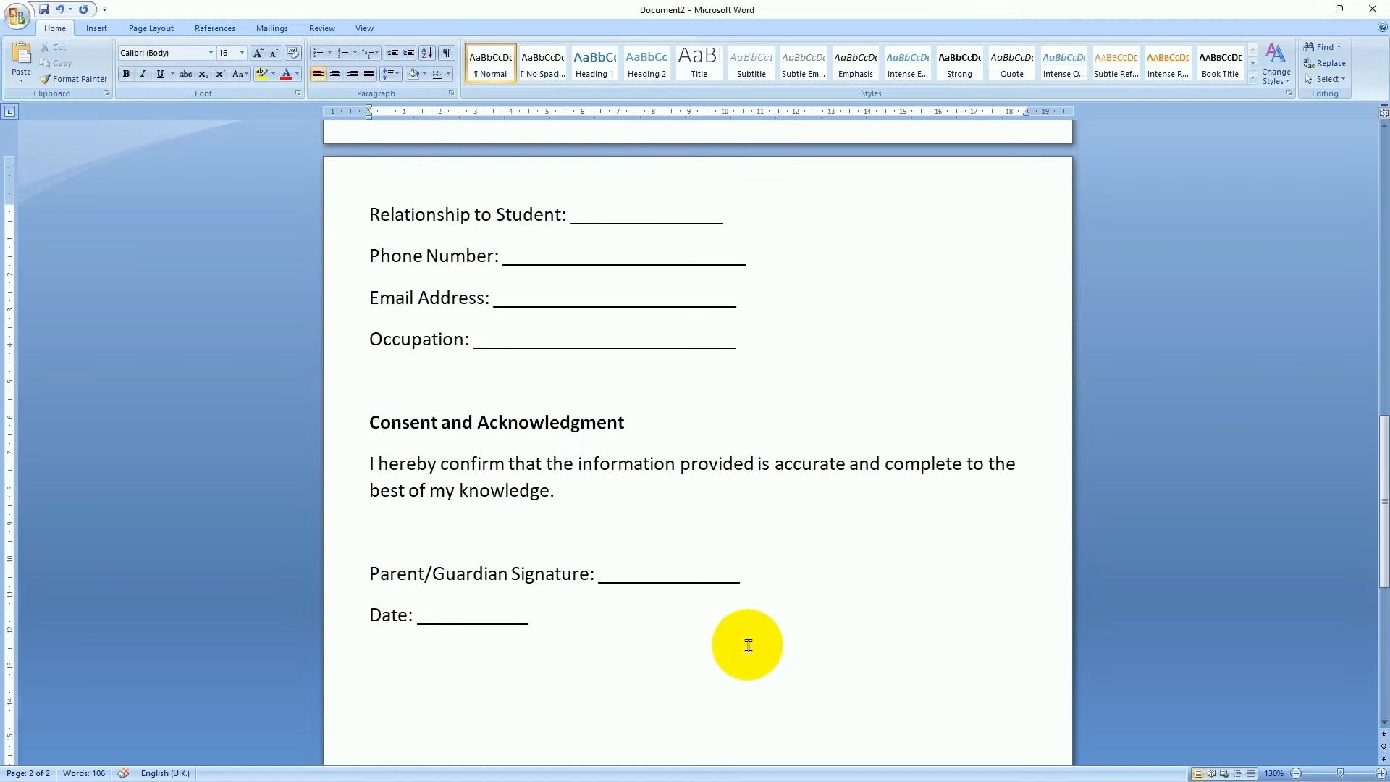
{"action": "key", "text": "shift+Down"}
{"action": "key", "text": "shift+Down"}
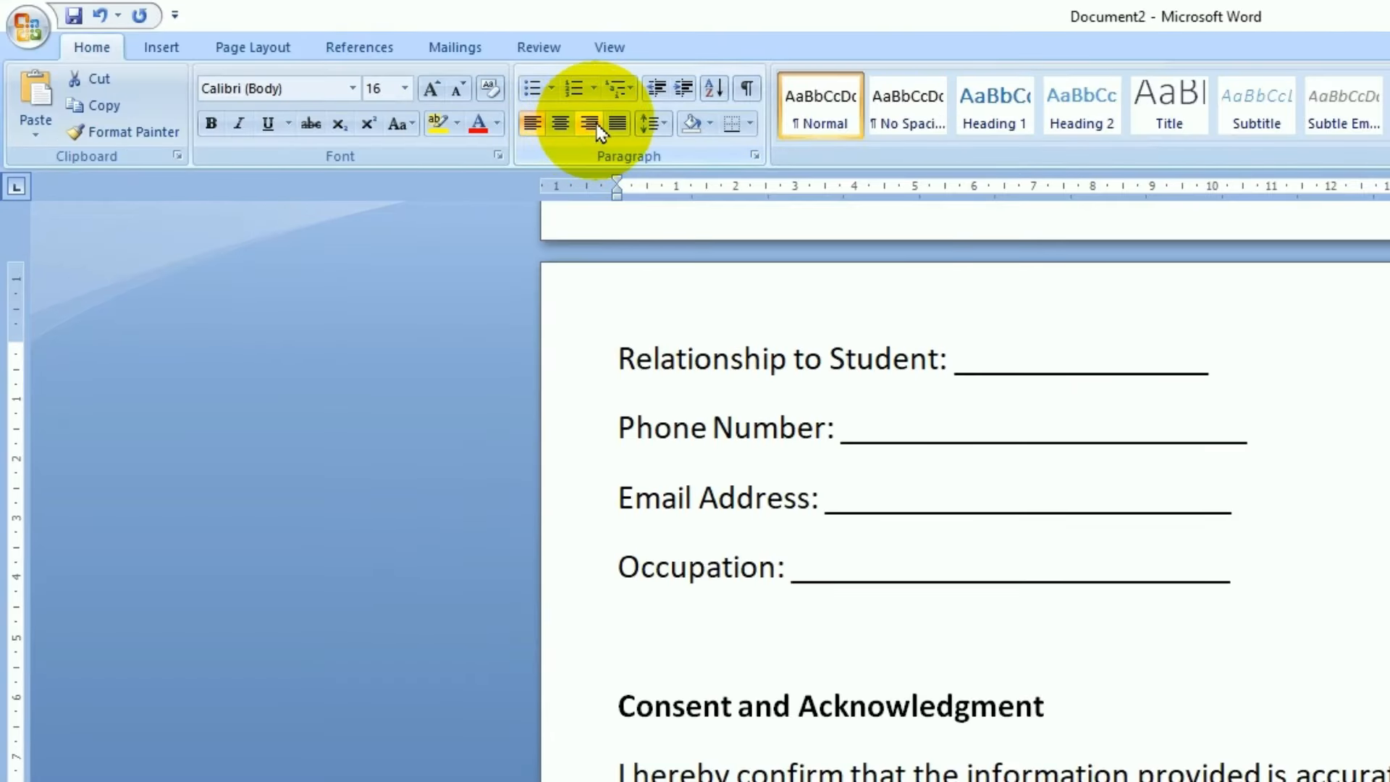
Right-align the Parent/Guardian Signature and Date lines at the bottom of the form
{"action": "left_click", "coordinate": [590, 125]}
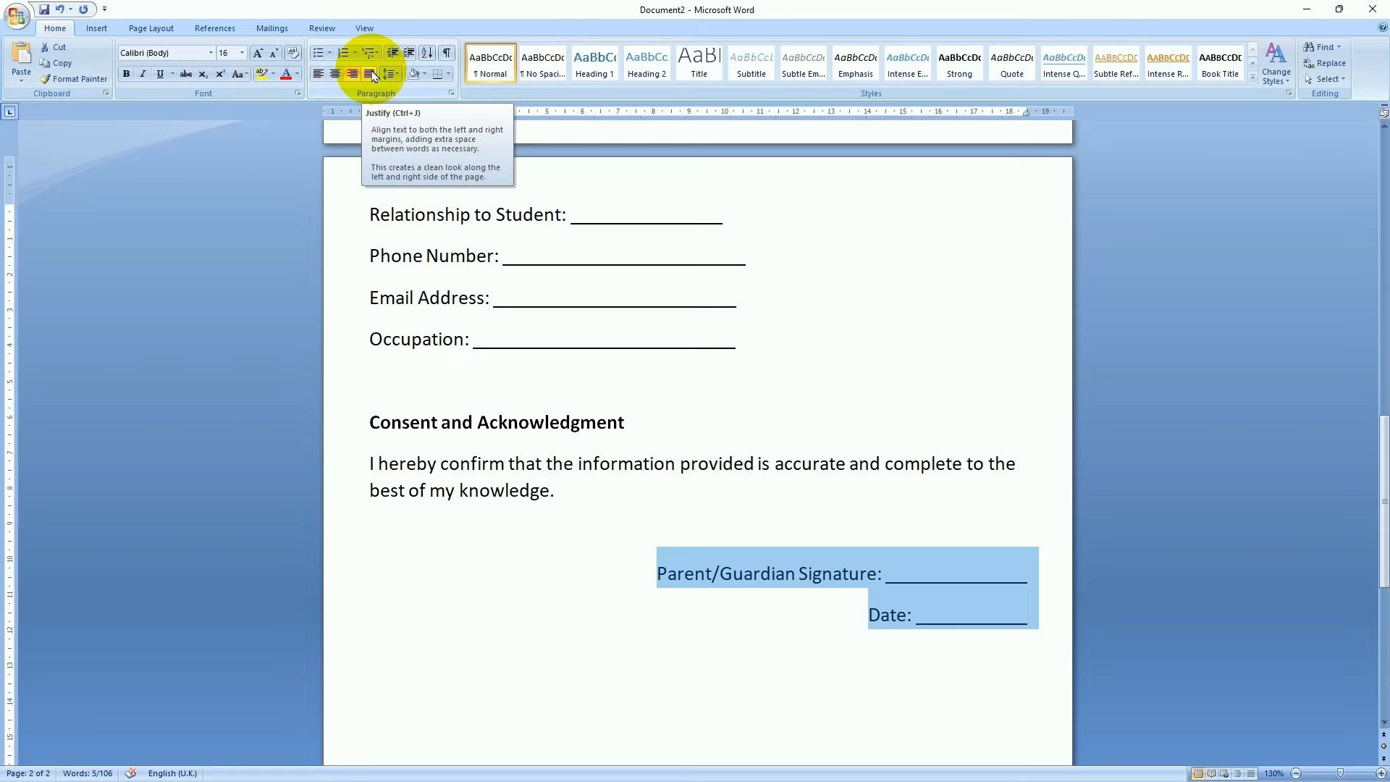
{"action": "left_click", "coordinate": [858, 614]}
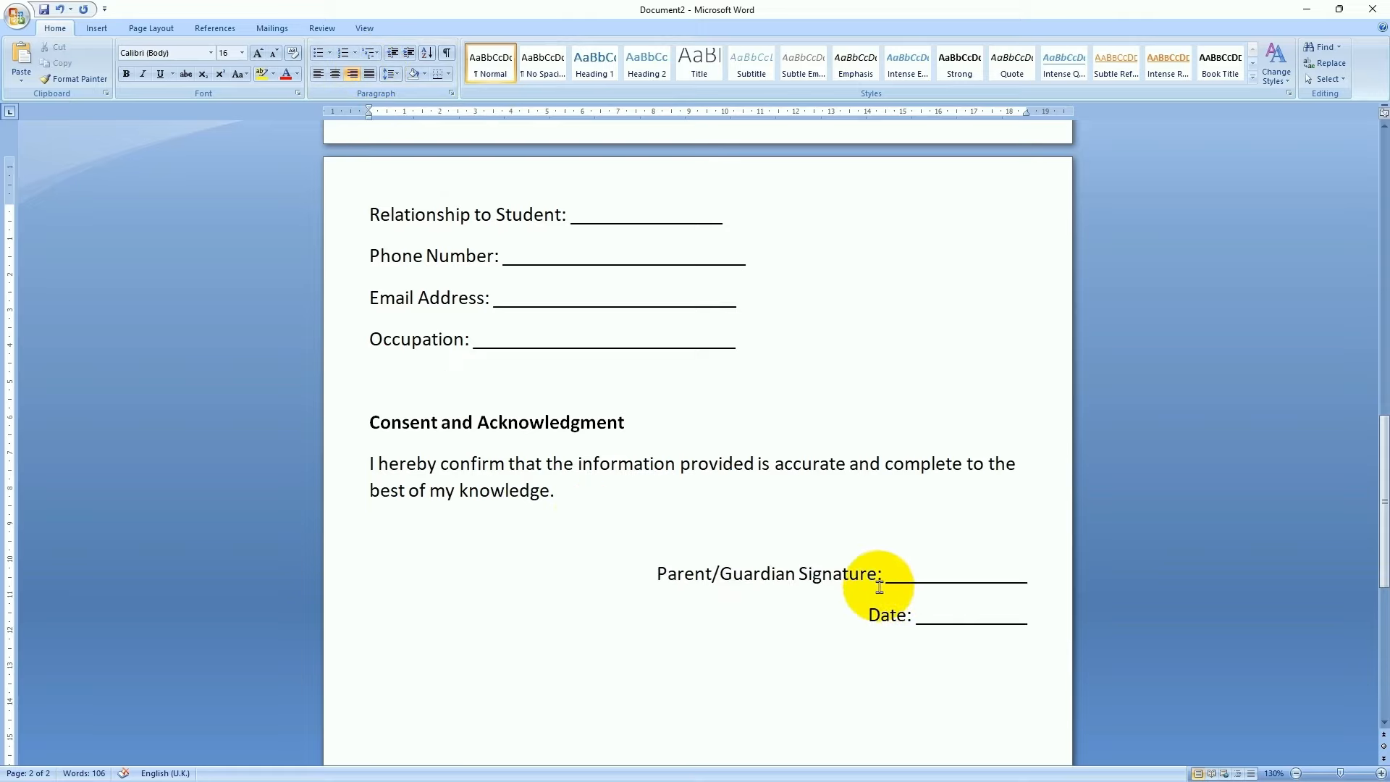
{"action": "scroll", "coordinate": [883, 596], "scroll_direction": "up", "scroll_amount": 15}
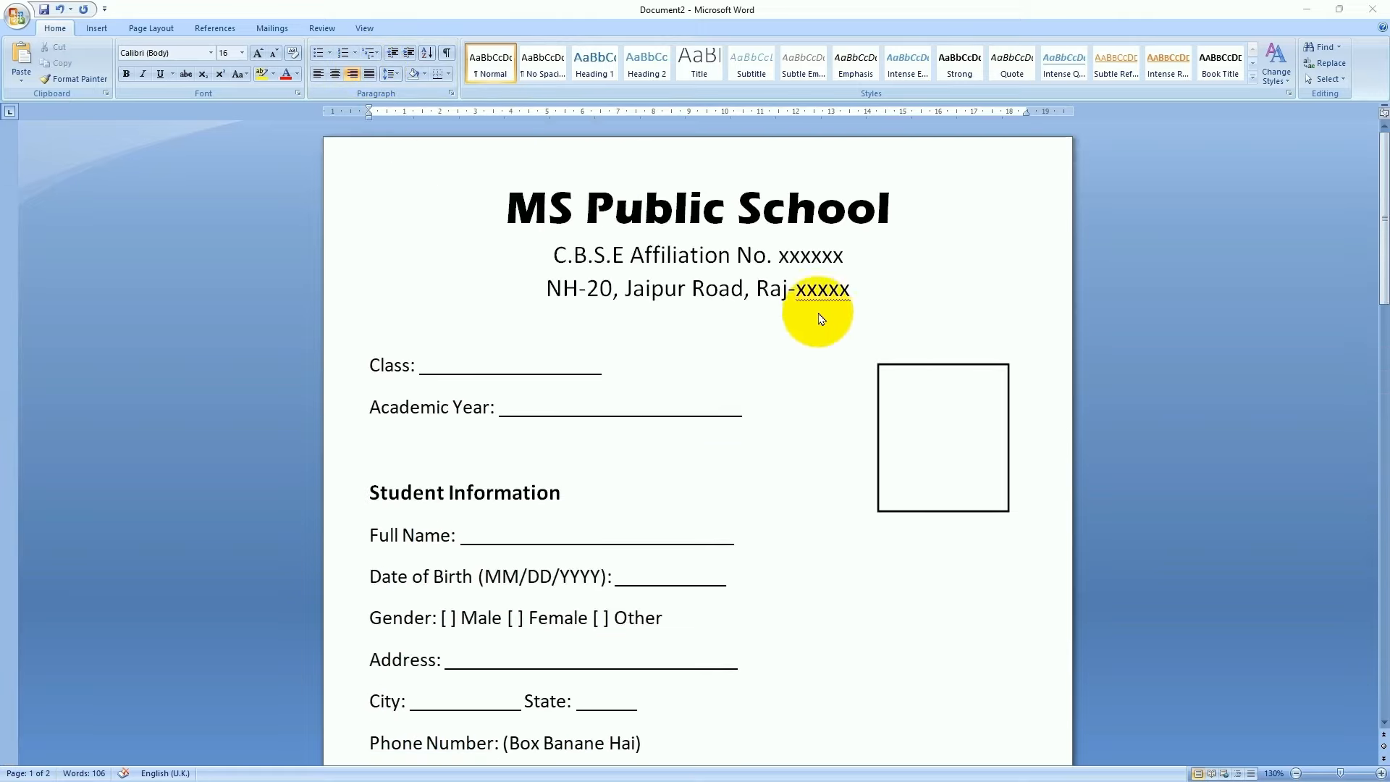
Select all the form text and shrink its font two steps
{"action": "scroll", "coordinate": [563, 466], "scroll_direction": "down", "scroll_amount": 12}
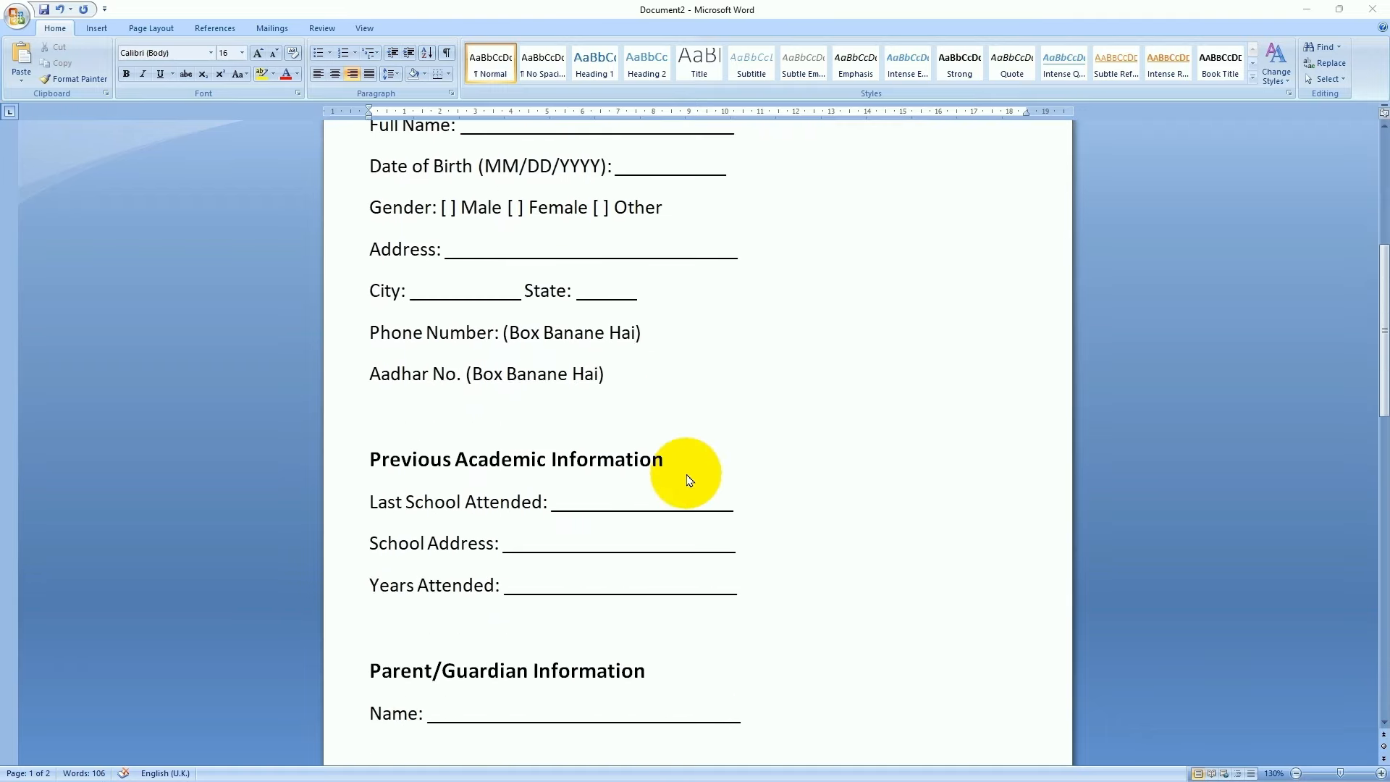
{"action": "scroll", "coordinate": [689, 480], "scroll_direction": "down", "scroll_amount": 3}
{"action": "scroll", "coordinate": [689, 481], "scroll_direction": "up", "scroll_amount": 15}
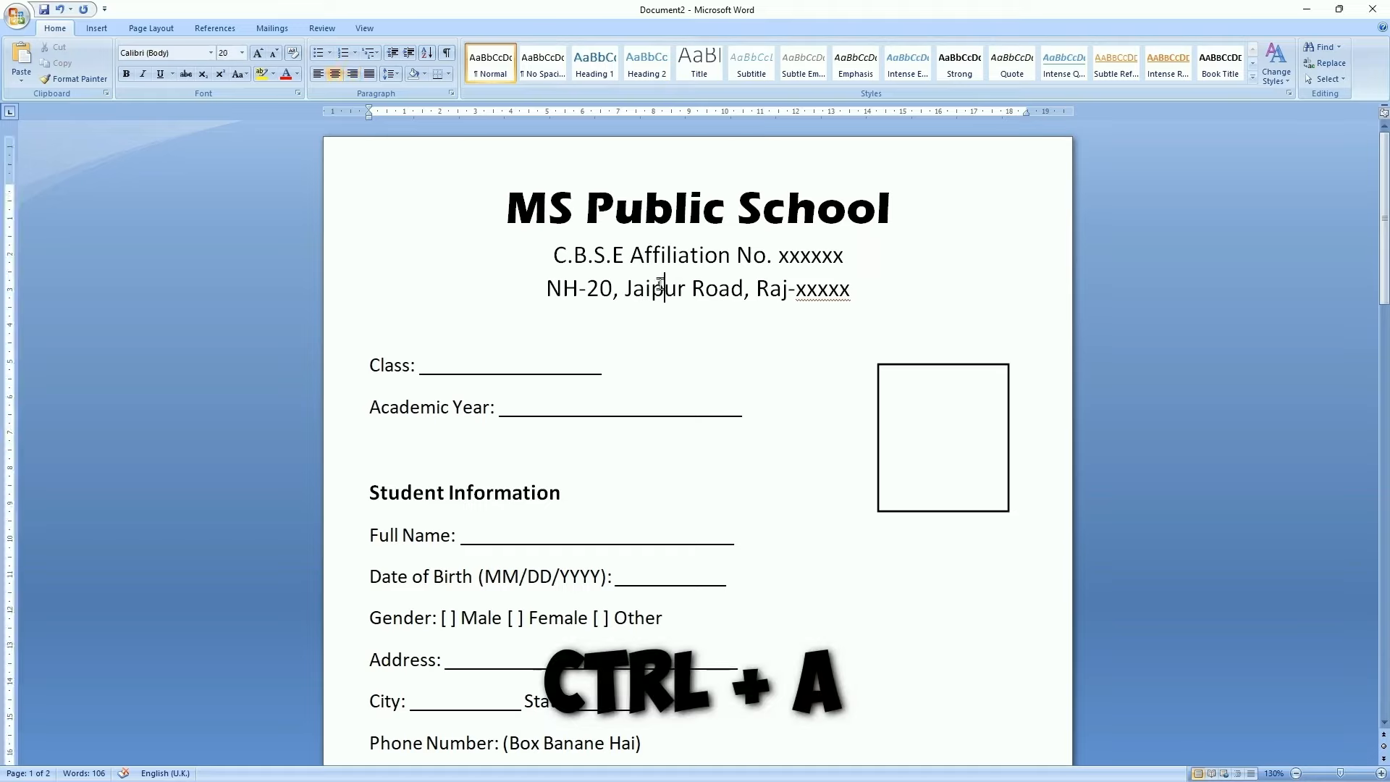
{"action": "key", "text": "ctrl+a"}
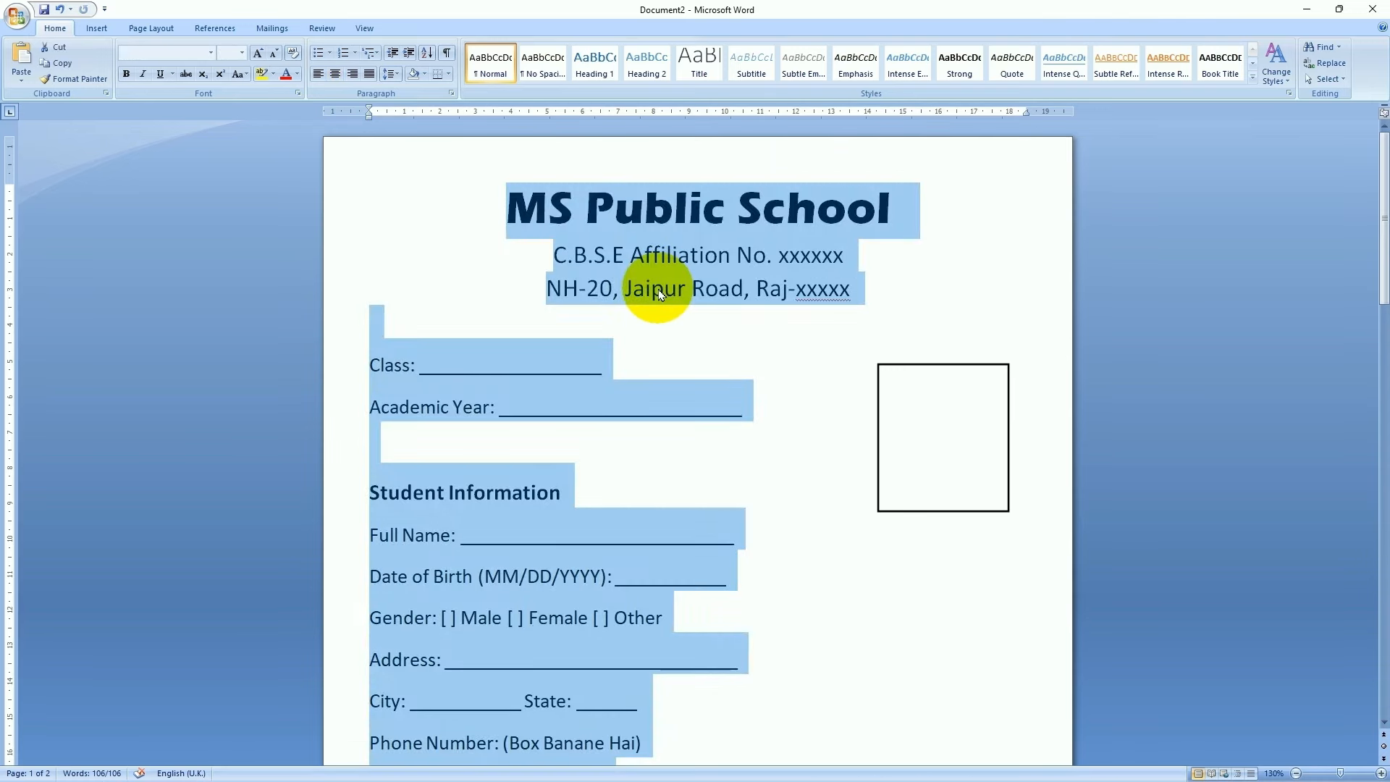
{"action": "left_click", "coordinate": [276, 54]}
{"action": "left_click", "coordinate": [276, 54]}
{"action": "scroll", "coordinate": [838, 350], "scroll_direction": "down", "scroll_amount": 12}
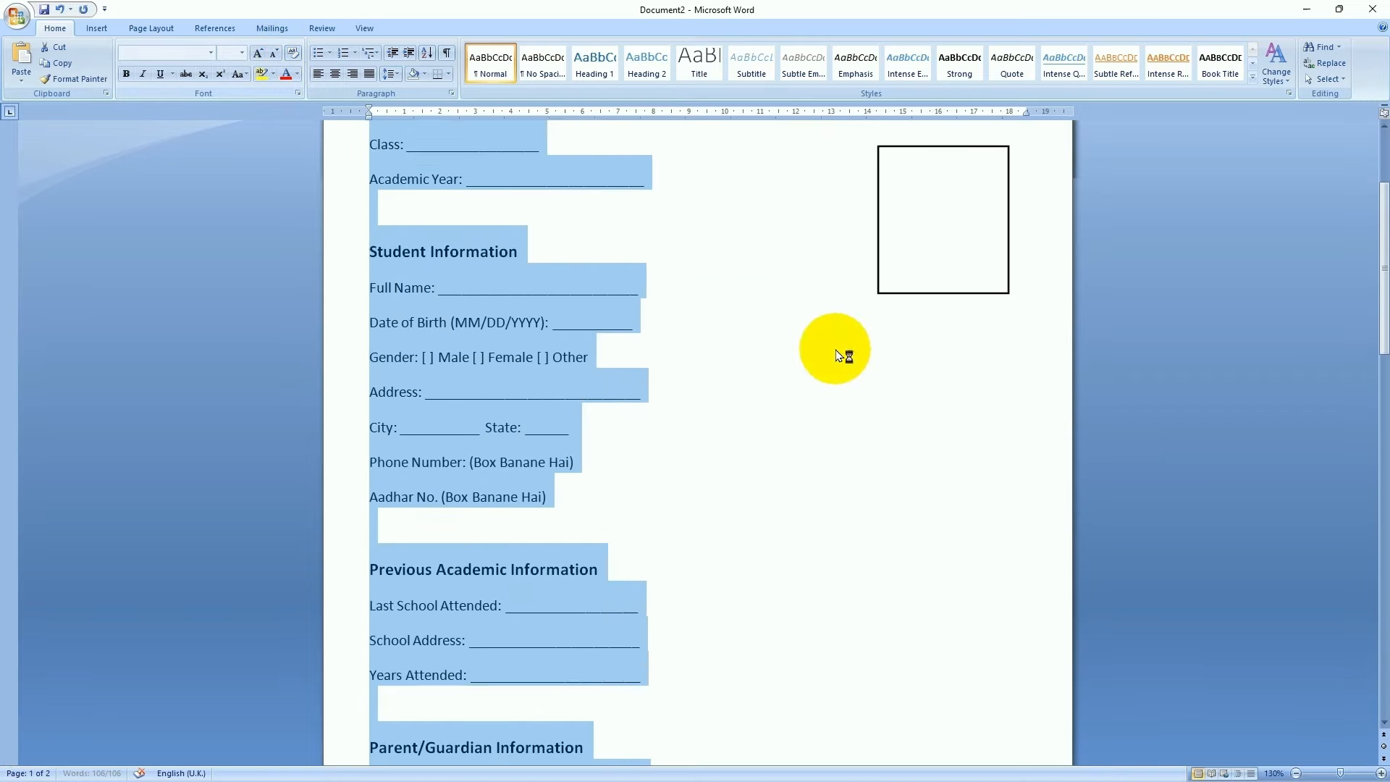
{"action": "scroll", "coordinate": [838, 355], "scroll_direction": "down", "scroll_amount": 5}
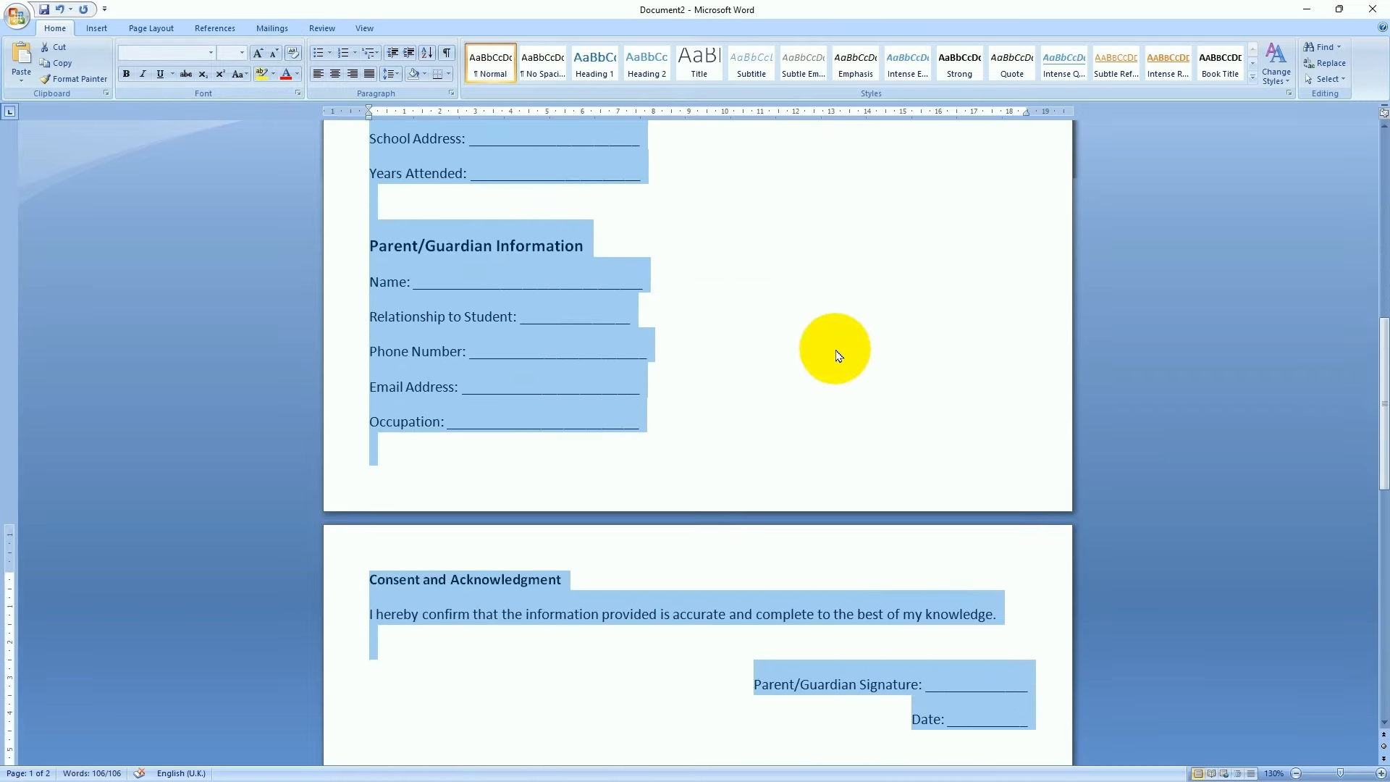
Shrink the text three more steps to 9 pt, review the page, then undo one change
{"action": "left_click", "coordinate": [274, 55]}
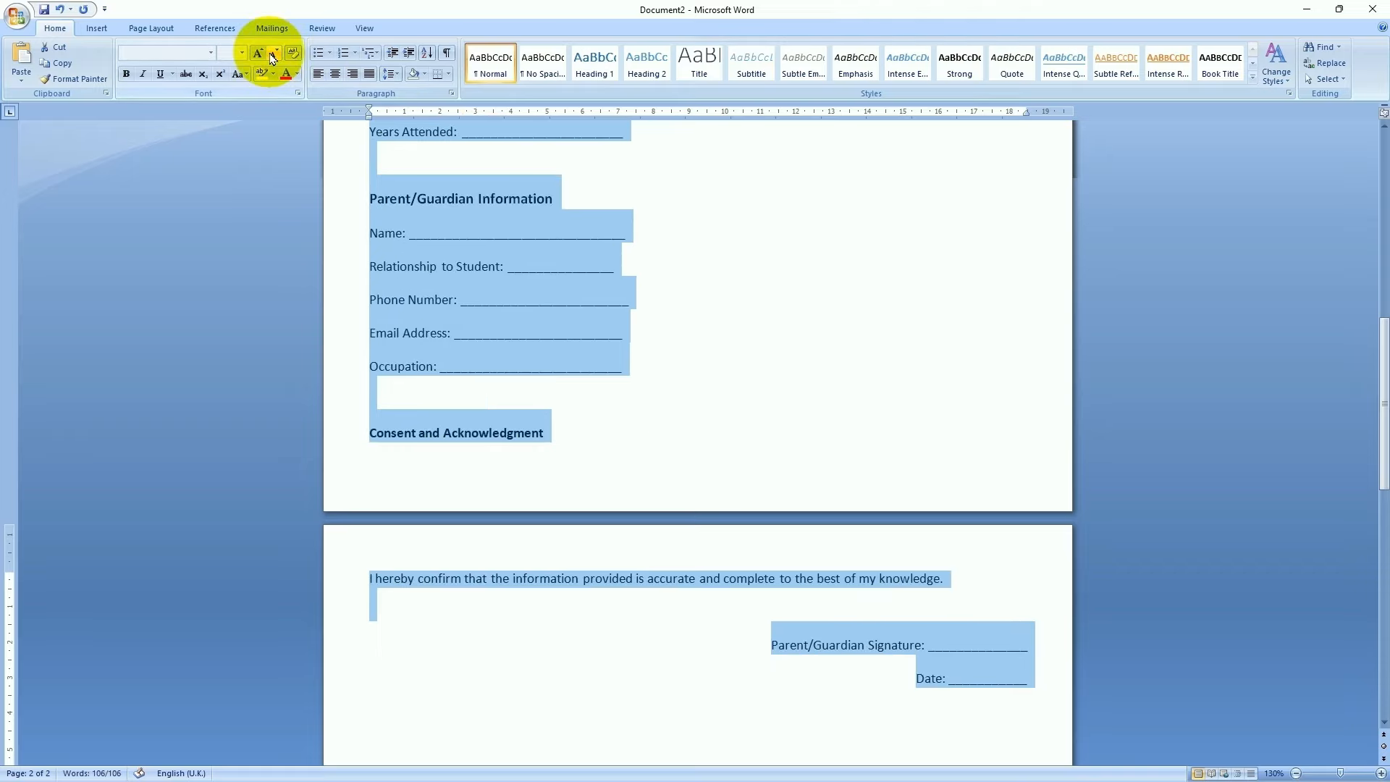
{"action": "left_click", "coordinate": [274, 55]}
{"action": "left_click", "coordinate": [274, 55]}
{"action": "scroll", "coordinate": [905, 359], "scroll_direction": "up", "scroll_amount": 18}
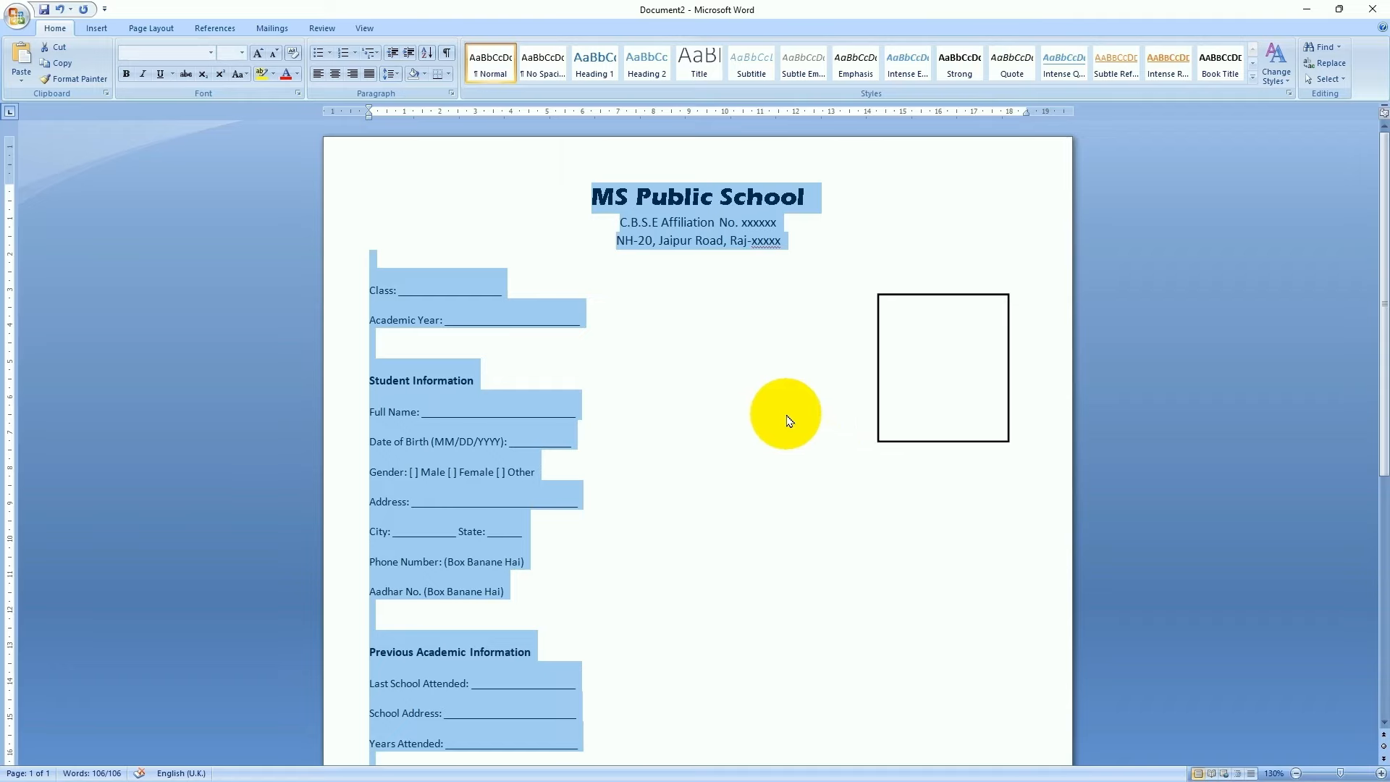
{"action": "left_click", "coordinate": [784, 409]}
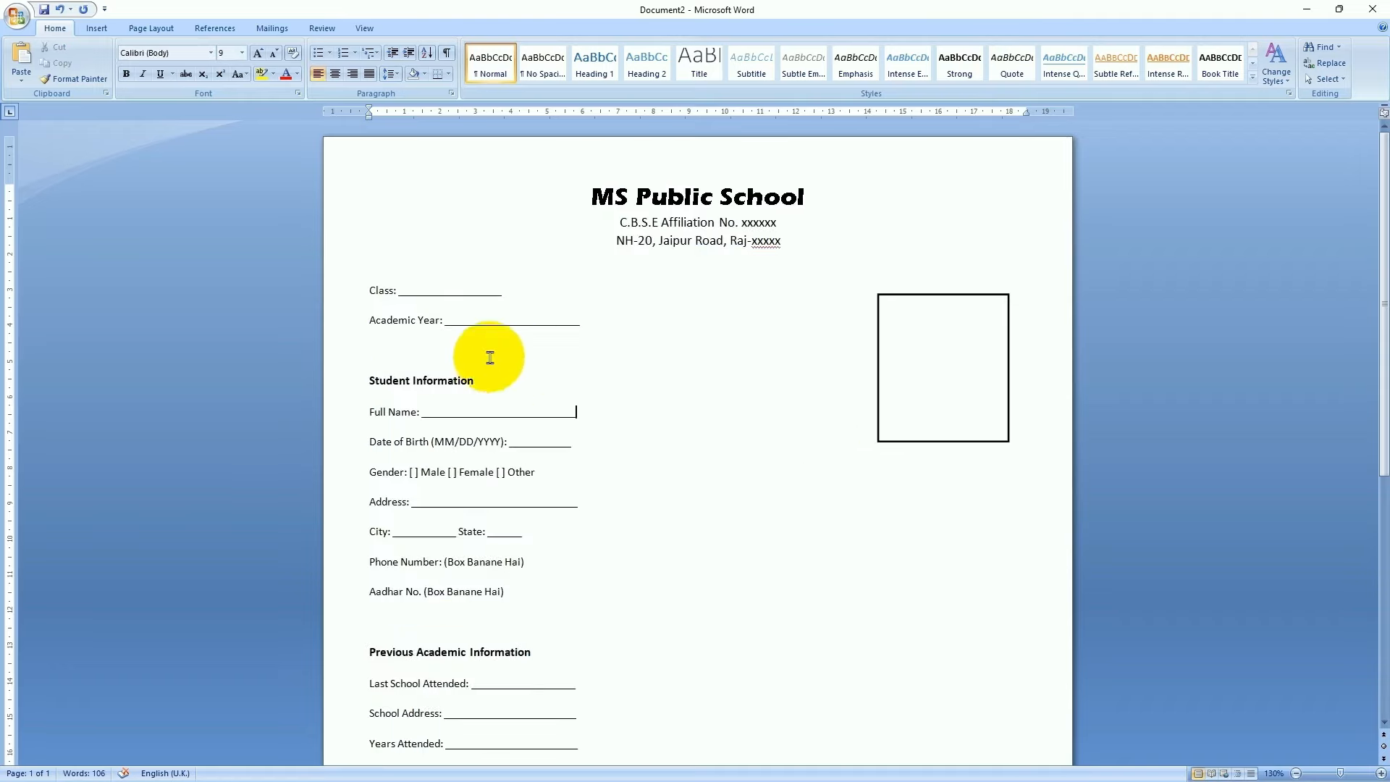
{"action": "scroll", "coordinate": [543, 587], "scroll_direction": "down", "scroll_amount": 10}
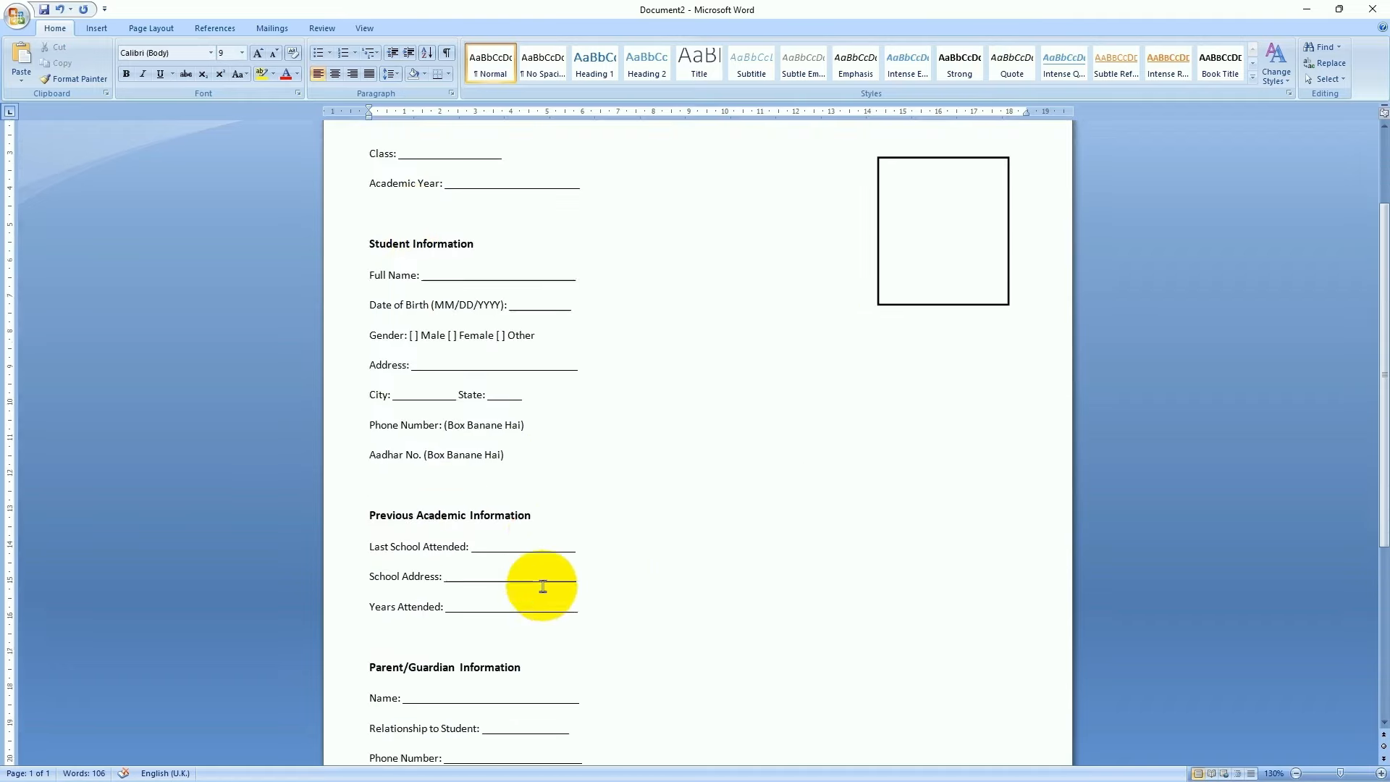
{"action": "scroll", "coordinate": [727, 549], "scroll_direction": "up", "scroll_amount": 10}
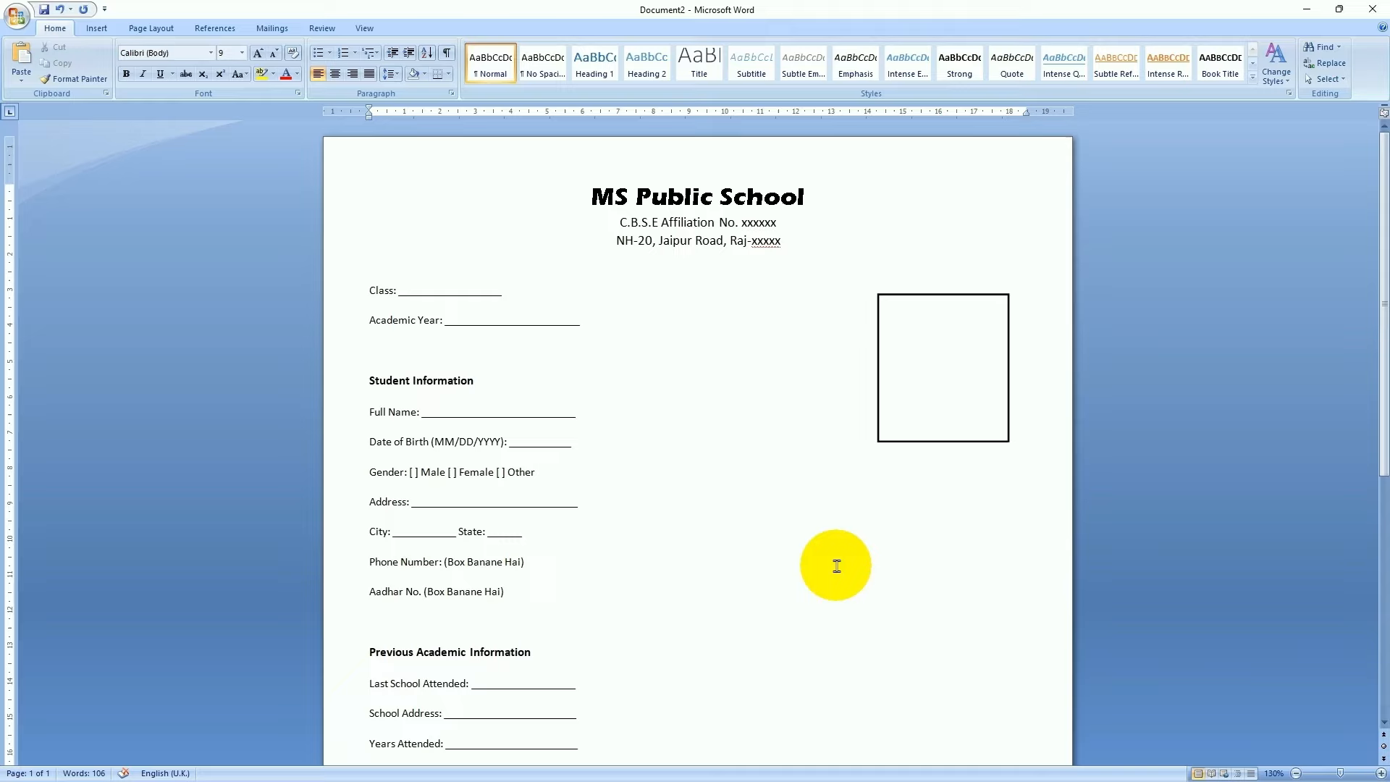
{"action": "key", "text": "ctrl+z"}
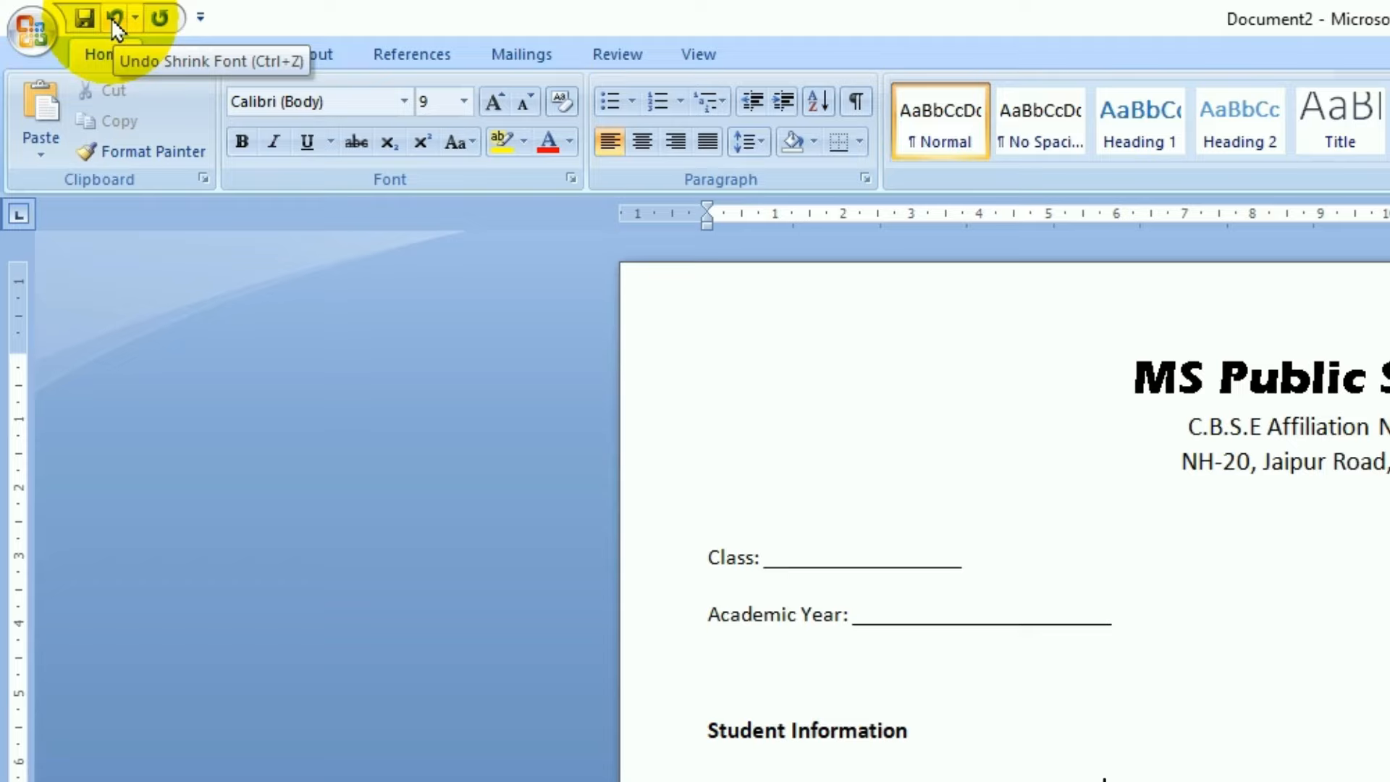
Undo the font shrinking so the form text returns to its larger size over two pages
{"action": "left_click", "coordinate": [112, 18]}
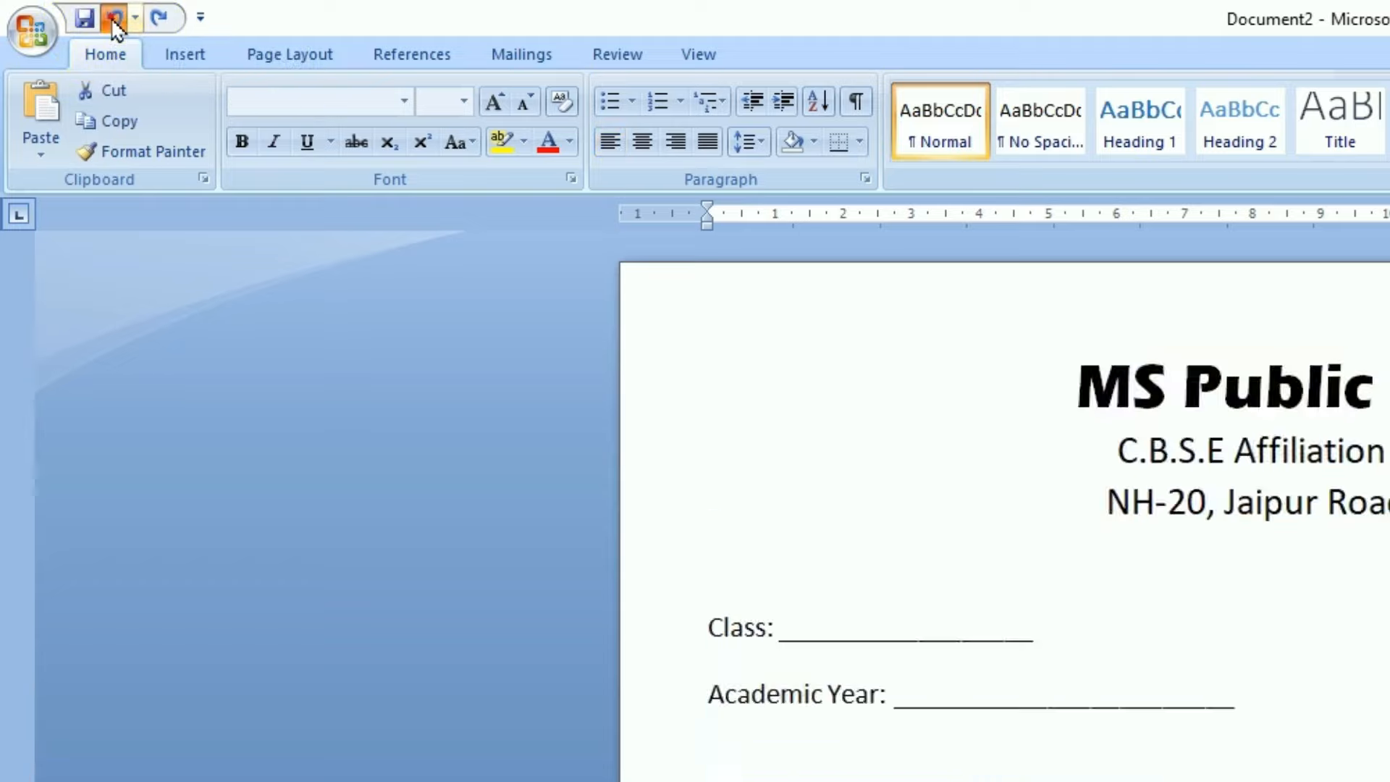
{"action": "left_click", "coordinate": [114, 22]}
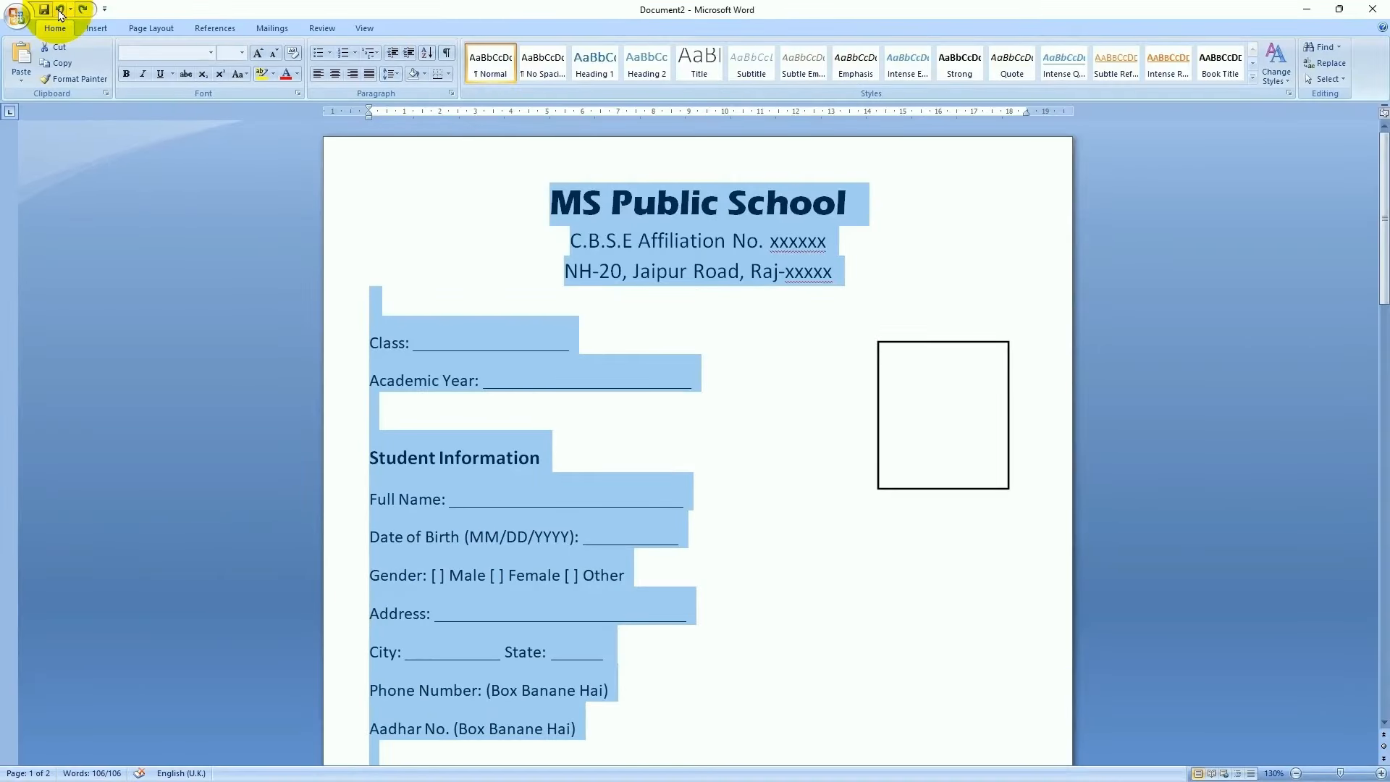
{"action": "left_click", "coordinate": [61, 13]}
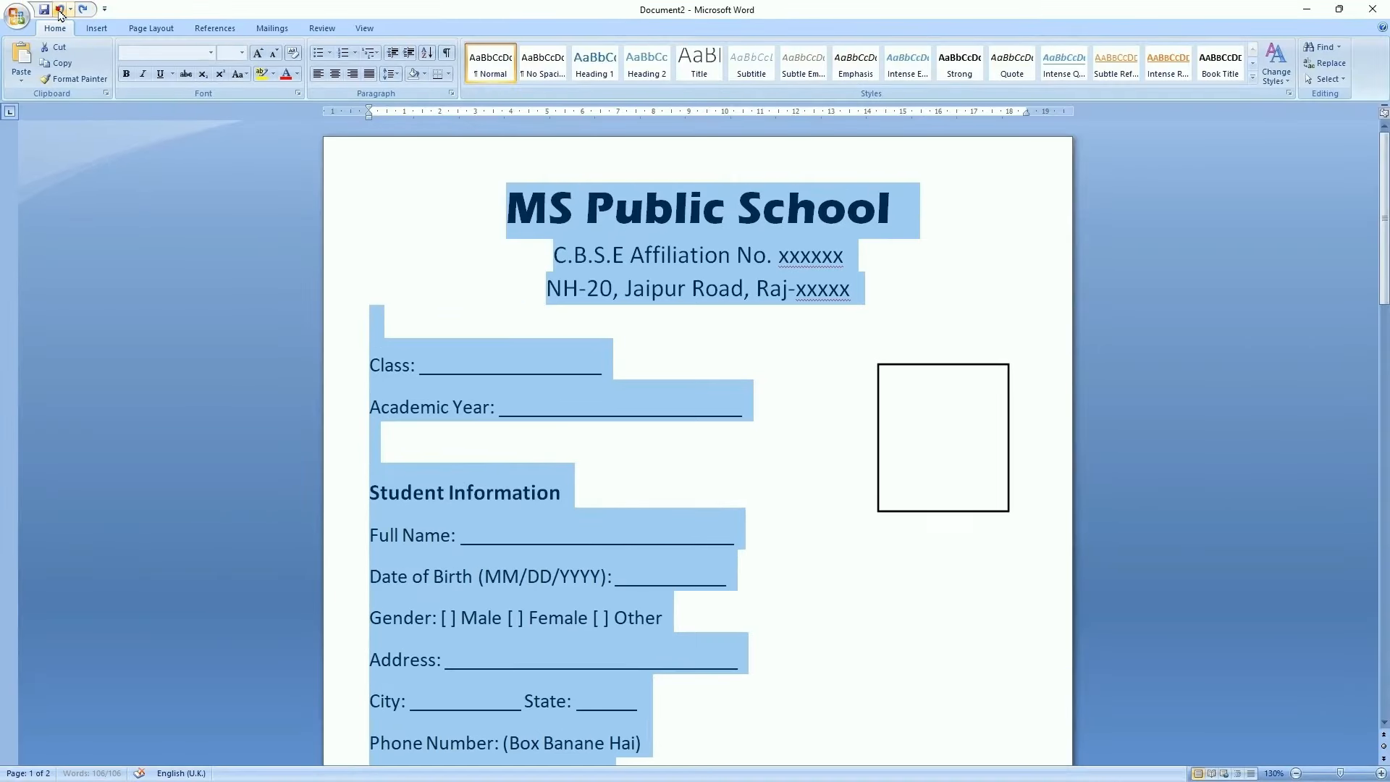
{"action": "scroll", "coordinate": [905, 398], "scroll_direction": "down", "scroll_amount": 3}
{"action": "scroll", "coordinate": [934, 438], "scroll_direction": "down", "scroll_amount": 5}
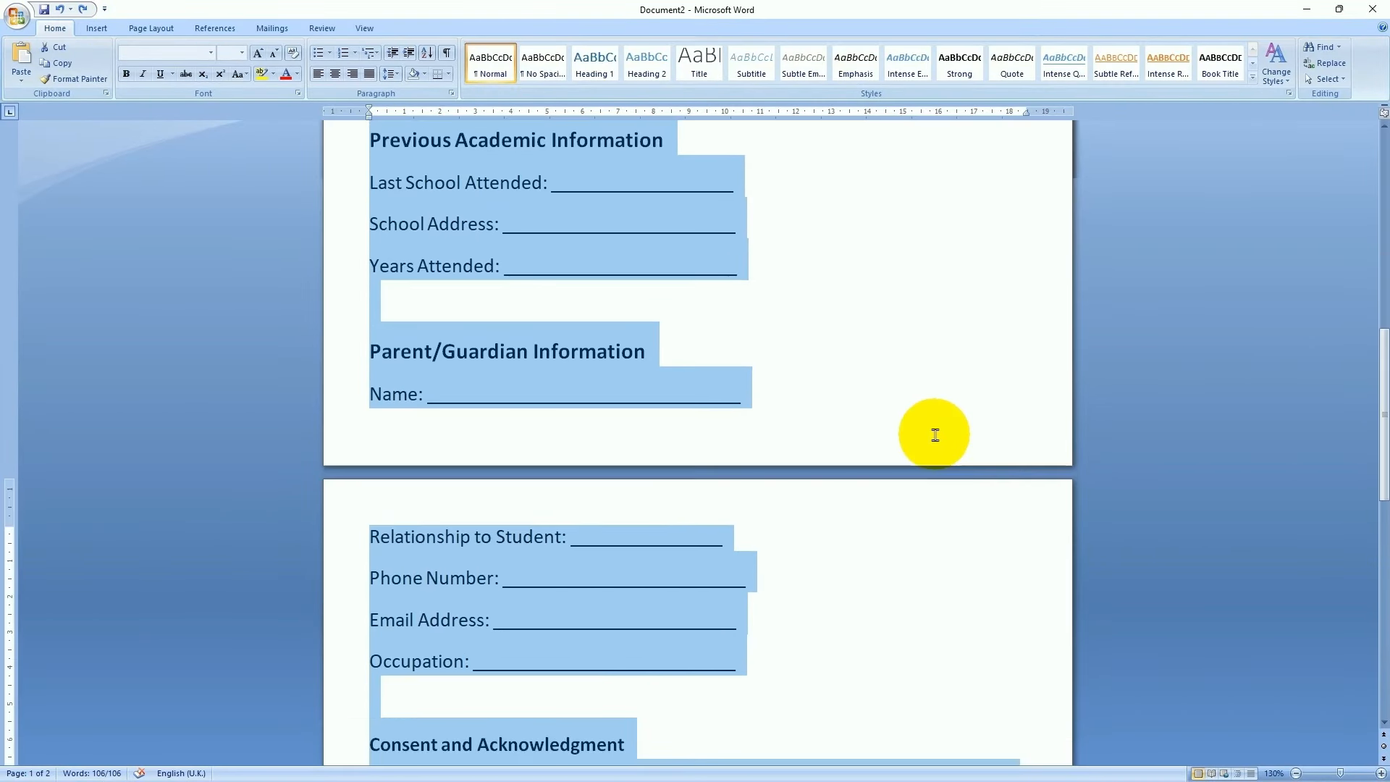
{"action": "scroll", "coordinate": [934, 438], "scroll_direction": "up", "scroll_amount": 5}
{"action": "left_click", "coordinate": [934, 437]}
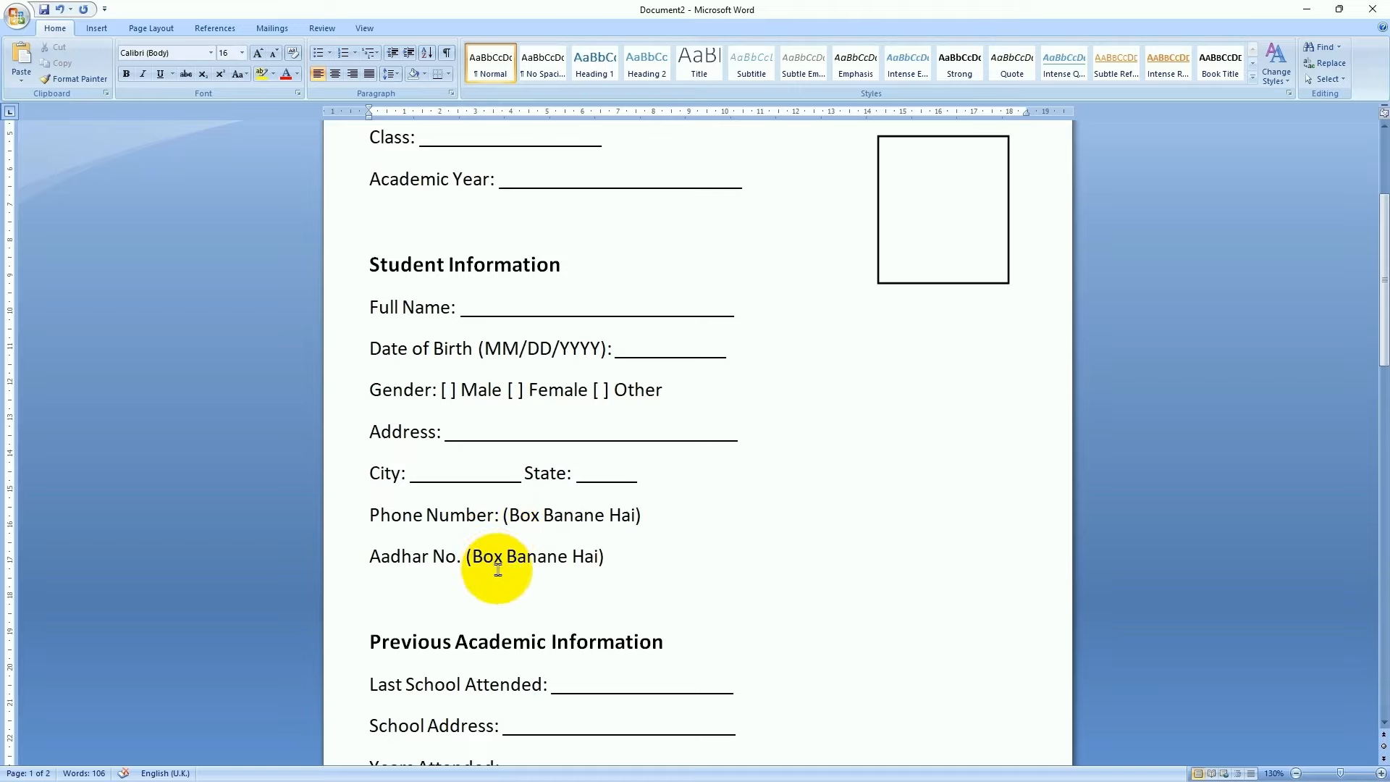
Delete the '(Box Banane Hai)' placeholder notes after Phone Number and Aadhar No
{"action": "left_click", "coordinate": [509, 514]}
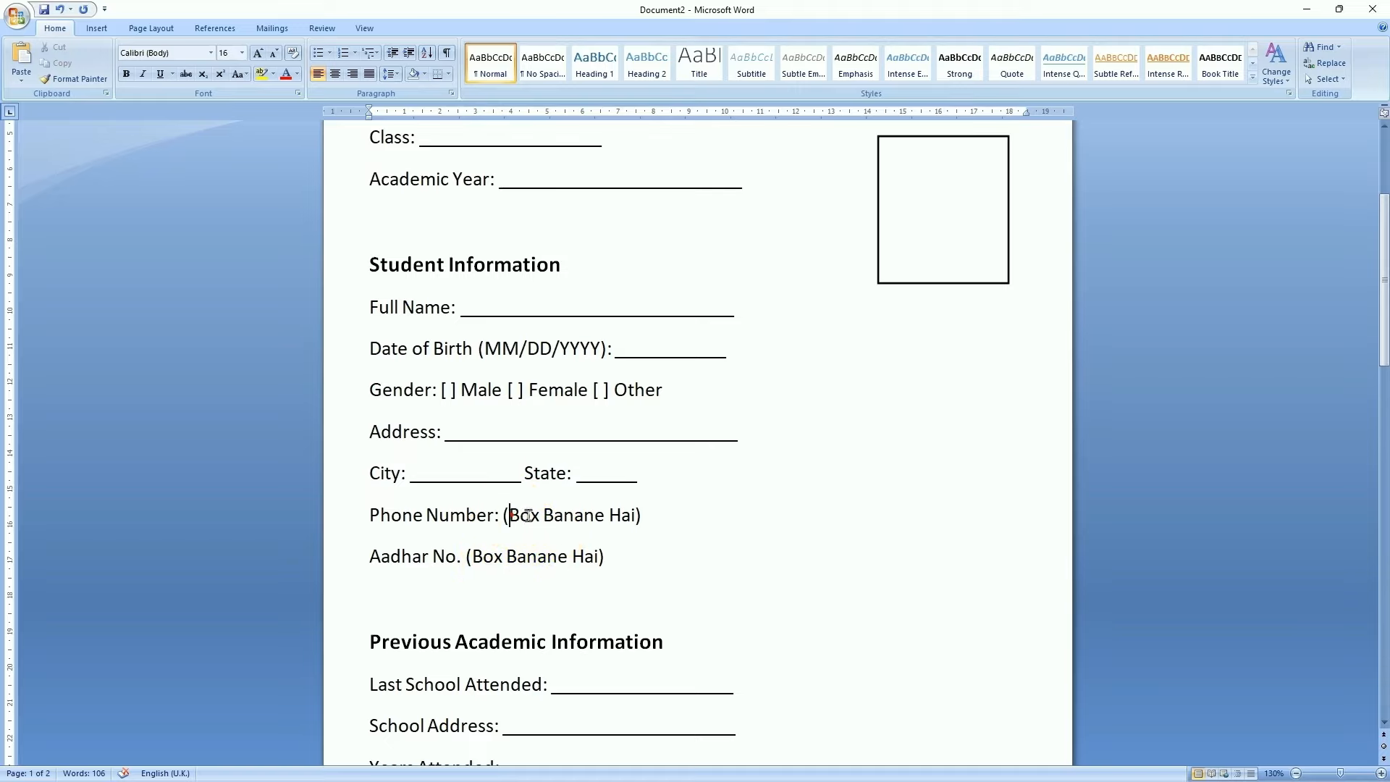
{"action": "left_click", "coordinate": [636, 515]}
{"action": "key", "text": "BackSpace"}
{"action": "key", "text": "BackSpace"}
{"action": "key", "text": "BackSpace"}
{"action": "key", "text": "BackSpace"}
{"action": "key", "text": "BackSpace"}
{"action": "key", "text": "BackSpace"}
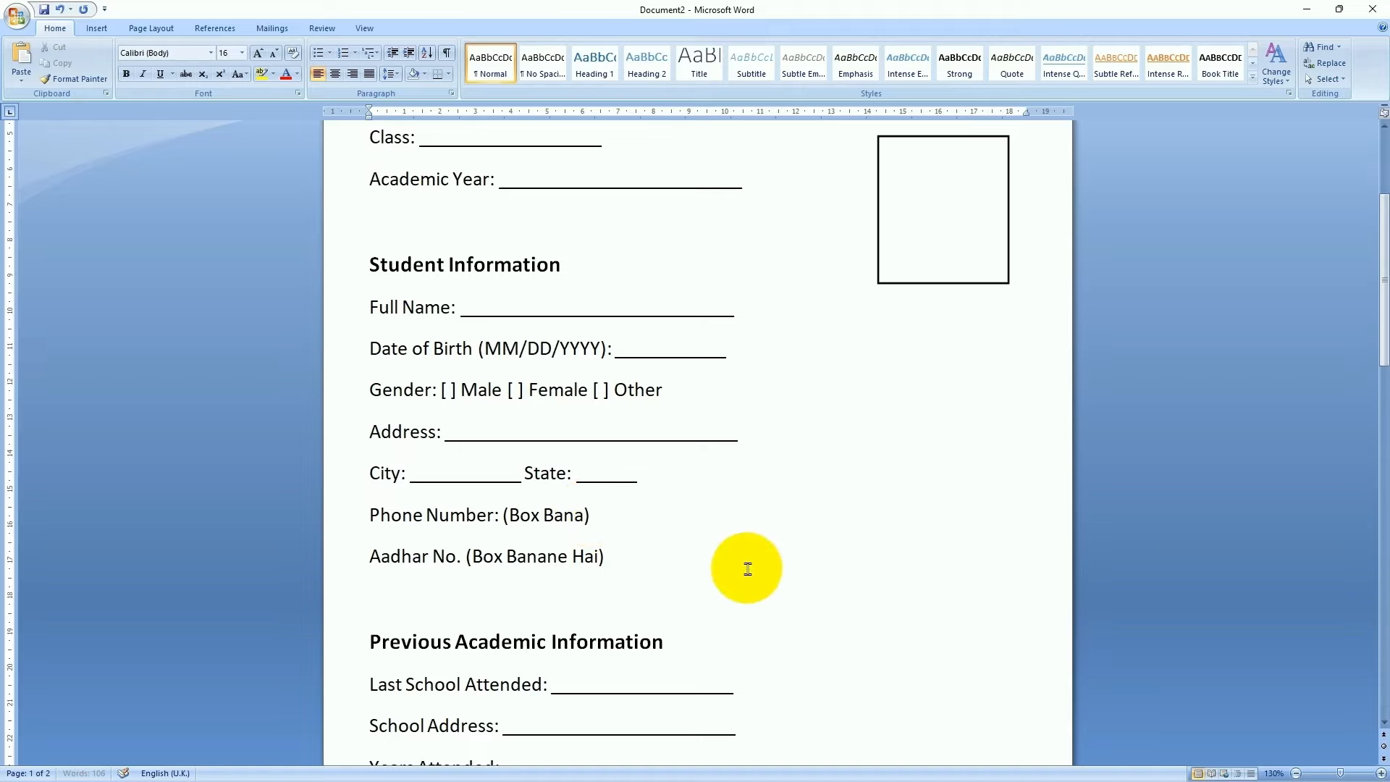
{"action": "key", "text": "BackSpace"}
{"action": "key", "text": "BackSpace"}
{"action": "key", "text": "BackSpace"}
{"action": "key", "text": "BackSpace"}
{"action": "key", "text": "BackSpace"}
{"action": "key", "text": "BackSpace"}
{"action": "key", "text": "BackSpace"}
{"action": "key", "text": "BackSpace"}
{"action": "left_click", "coordinate": [540, 523]}
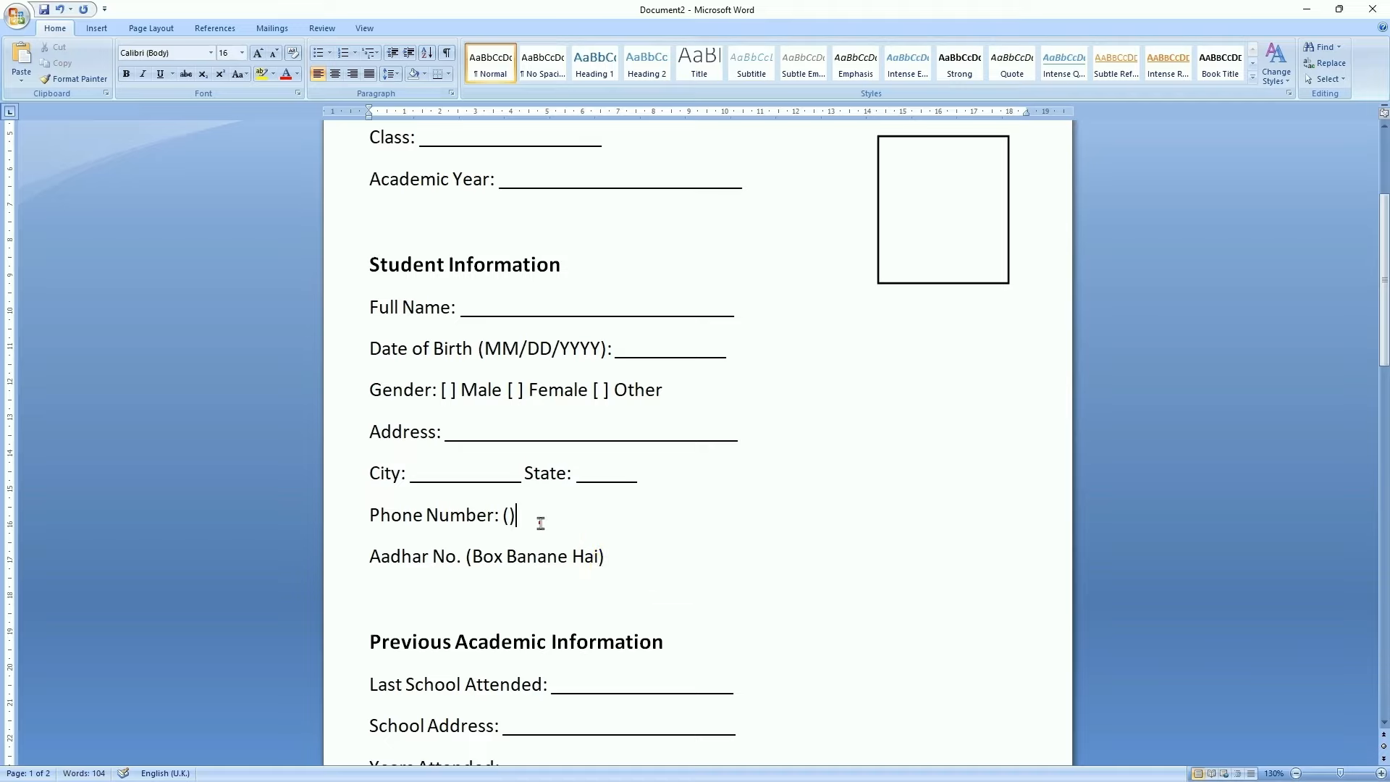
{"action": "key", "text": "BackSpace"}
{"action": "key", "text": "BackSpace"}
{"action": "left_click", "coordinate": [657, 555]}
{"action": "key", "text": "BackSpace"}
{"action": "key", "text": "BackSpace"}
{"action": "key", "text": "BackSpace"}
{"action": "key", "text": "BackSpace"}
{"action": "key", "text": "BackSpace"}
{"action": "key", "text": "BackSpace"}
{"action": "key", "text": "BackSpace"}
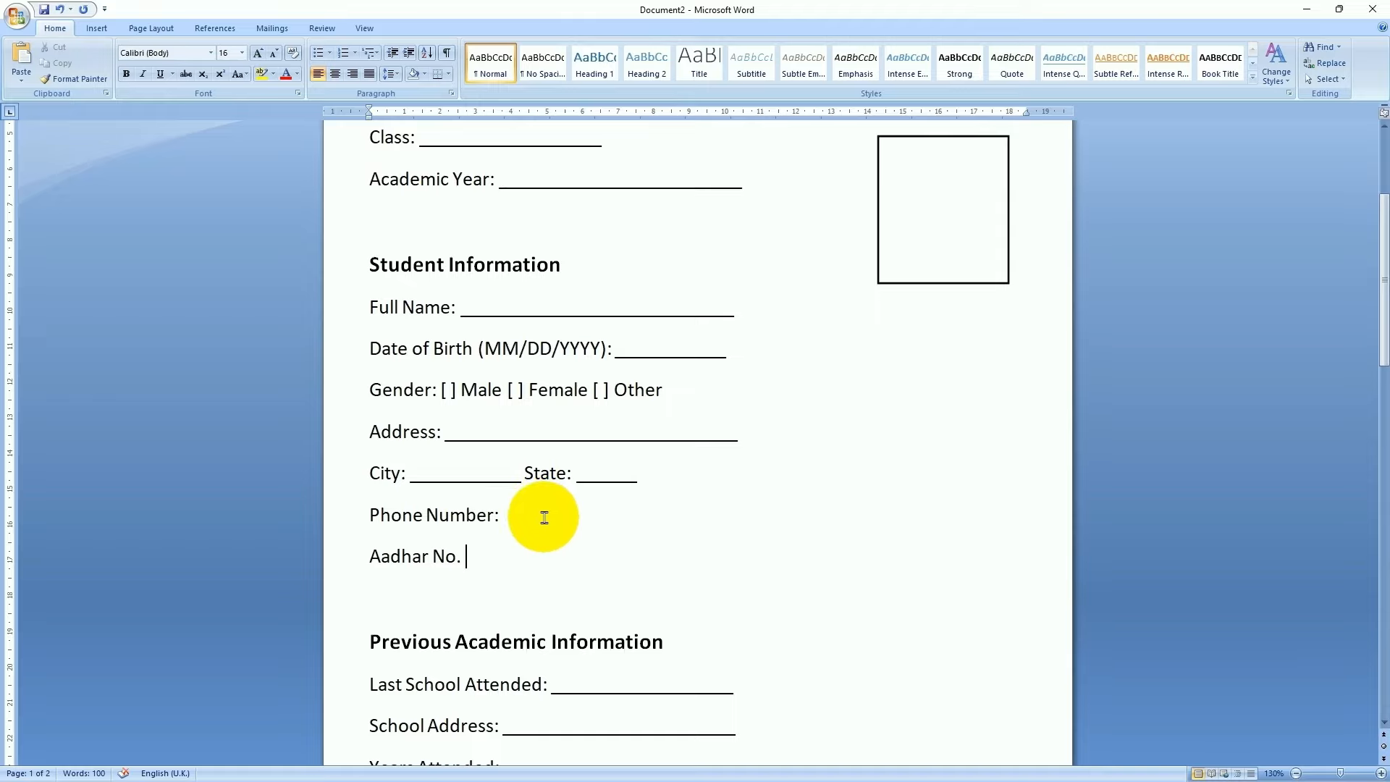
Draw a small rectangle right after the Phone Number: label
{"action": "left_click", "coordinate": [98, 29]}
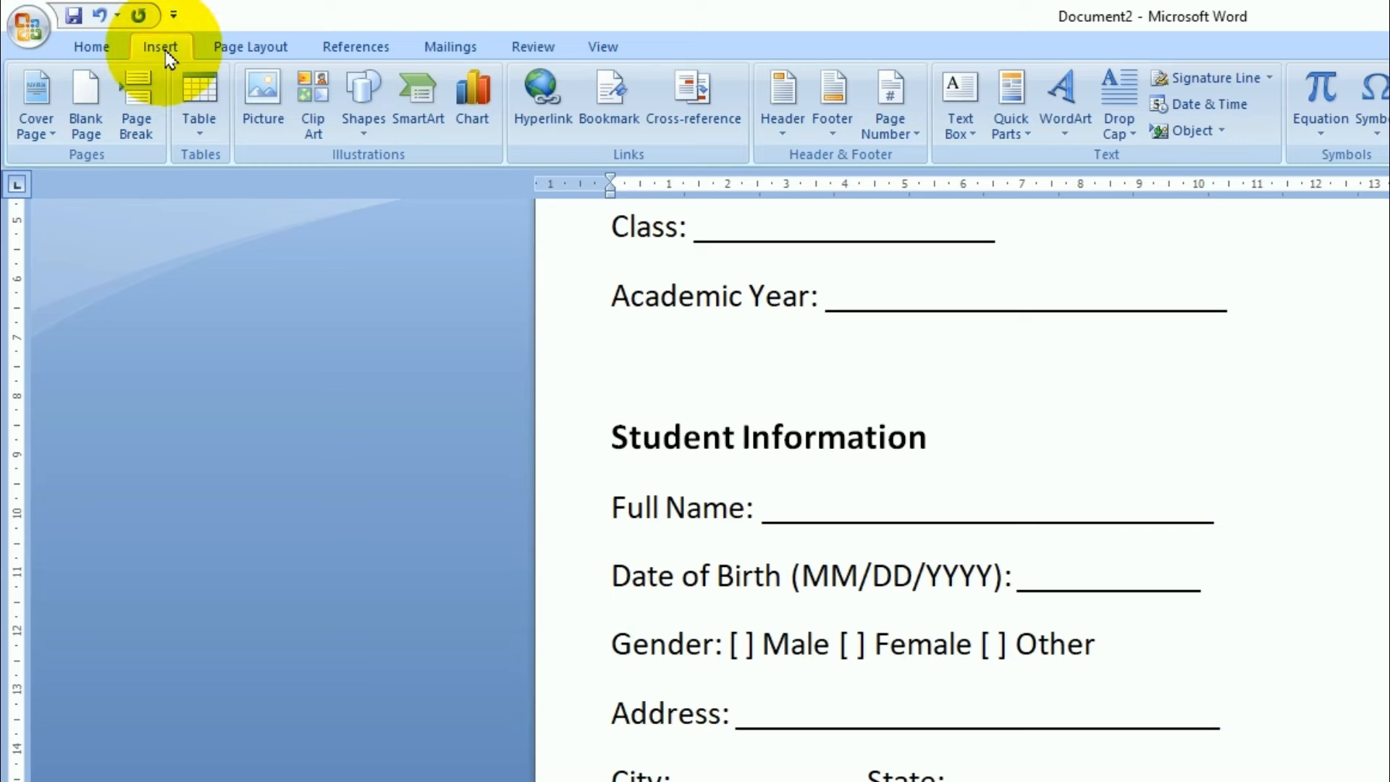
{"action": "left_click", "coordinate": [355, 119]}
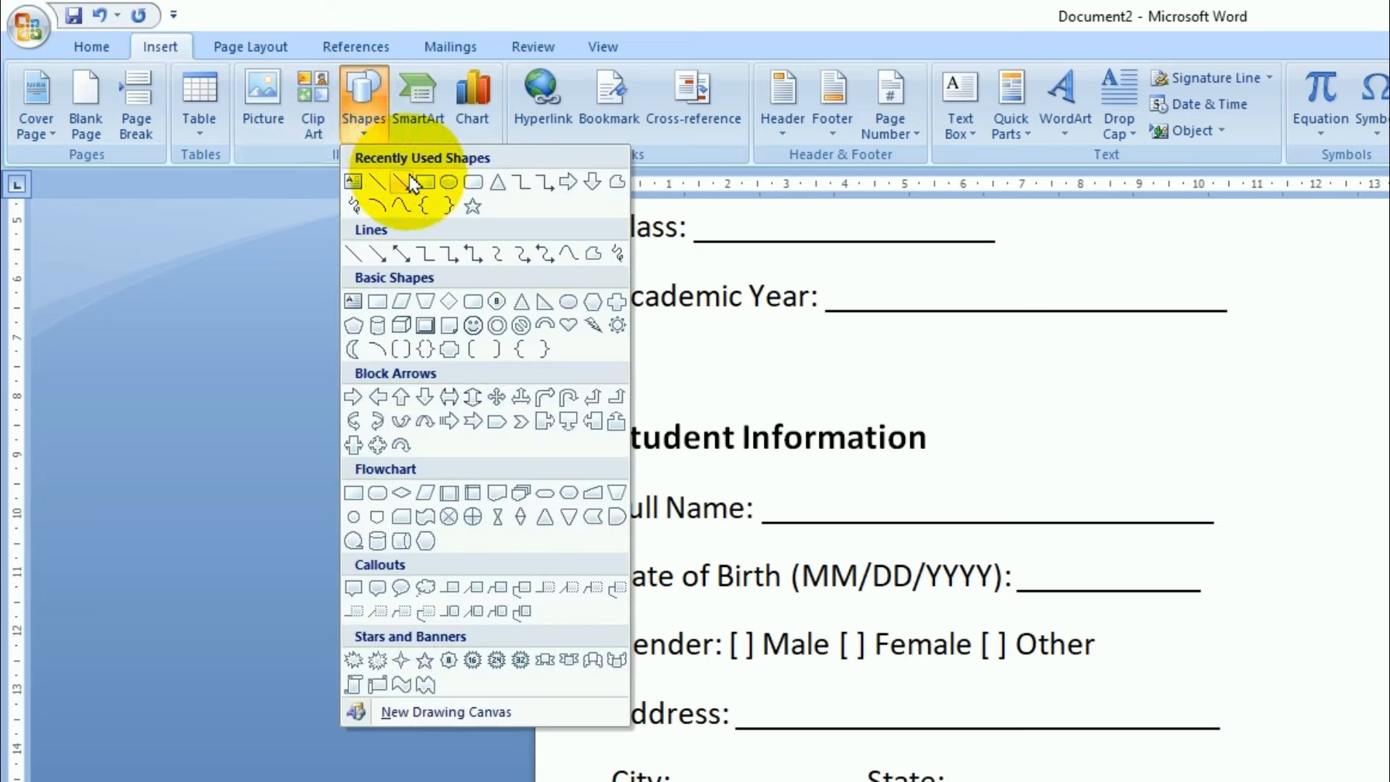
{"action": "left_click", "coordinate": [424, 182]}
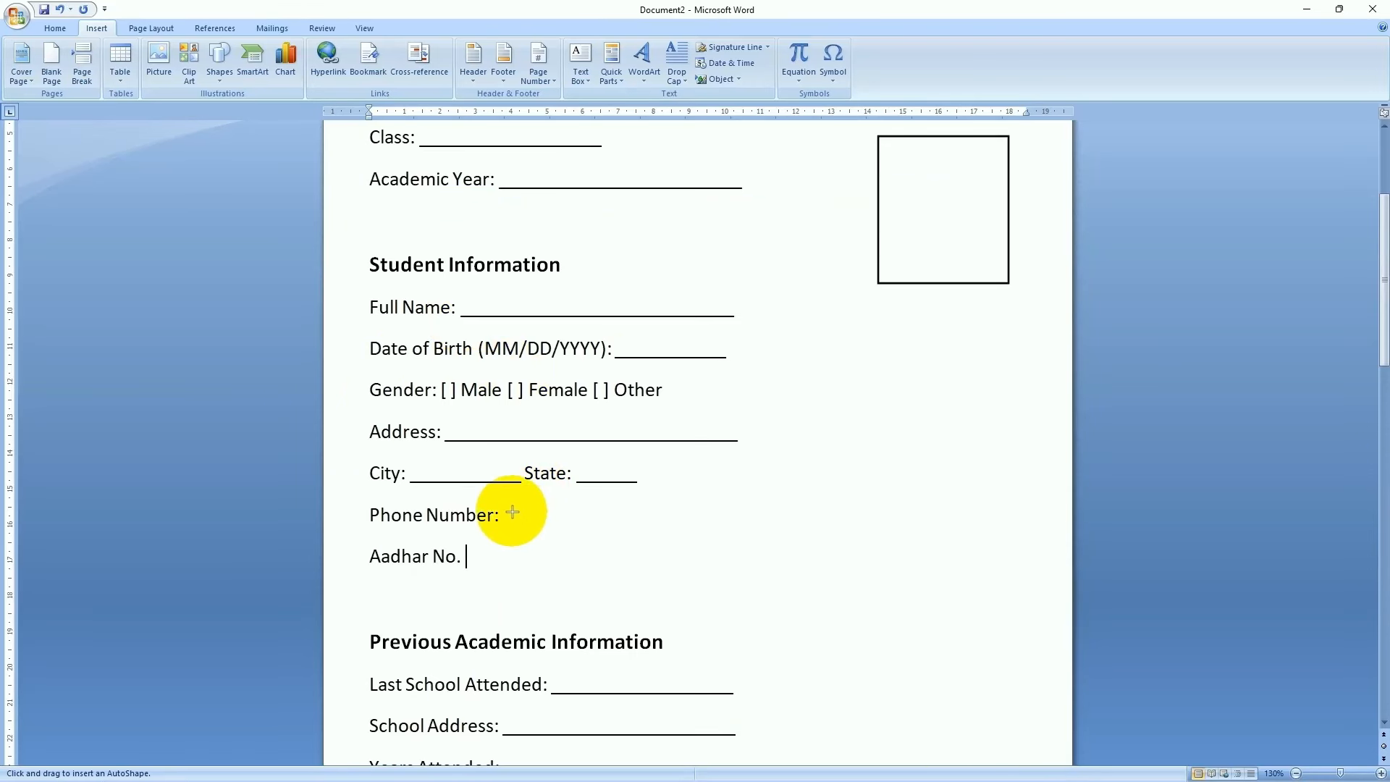
{"action": "left_click_drag", "start_coordinate": [511, 511], "coordinate": [536, 529]}
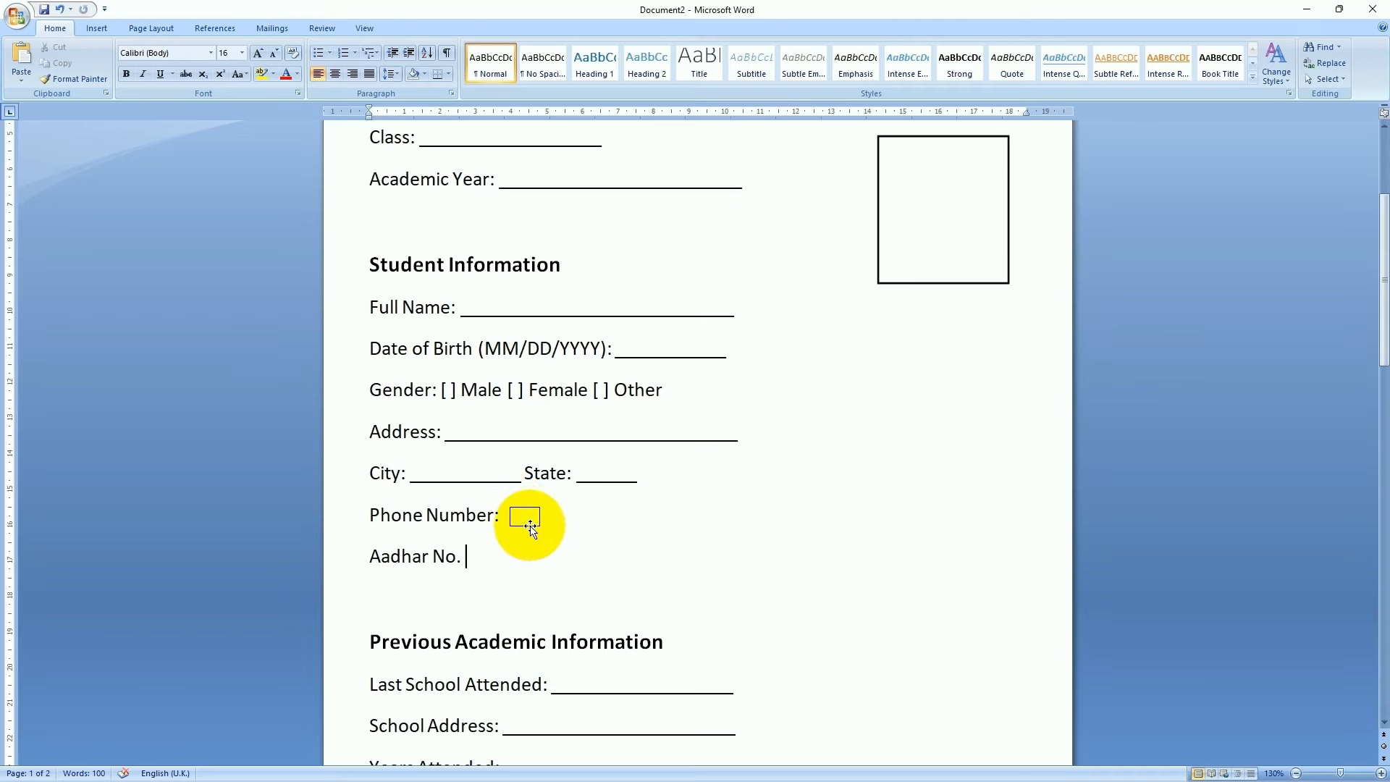
Copy the box along the line, using F4 to repeat, to make ten digit boxes
{"action": "left_click", "coordinate": [530, 526]}
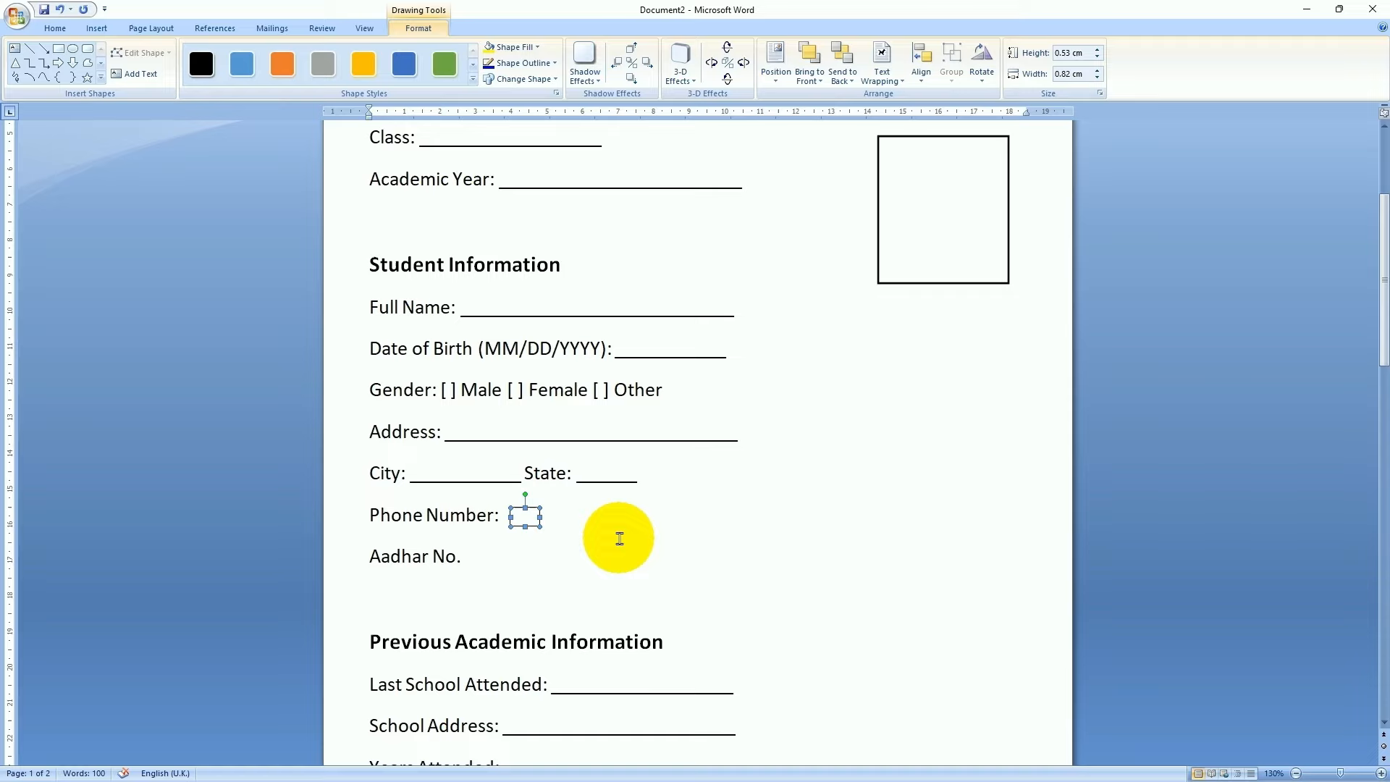
{"action": "left_click", "coordinate": [60, 30]}
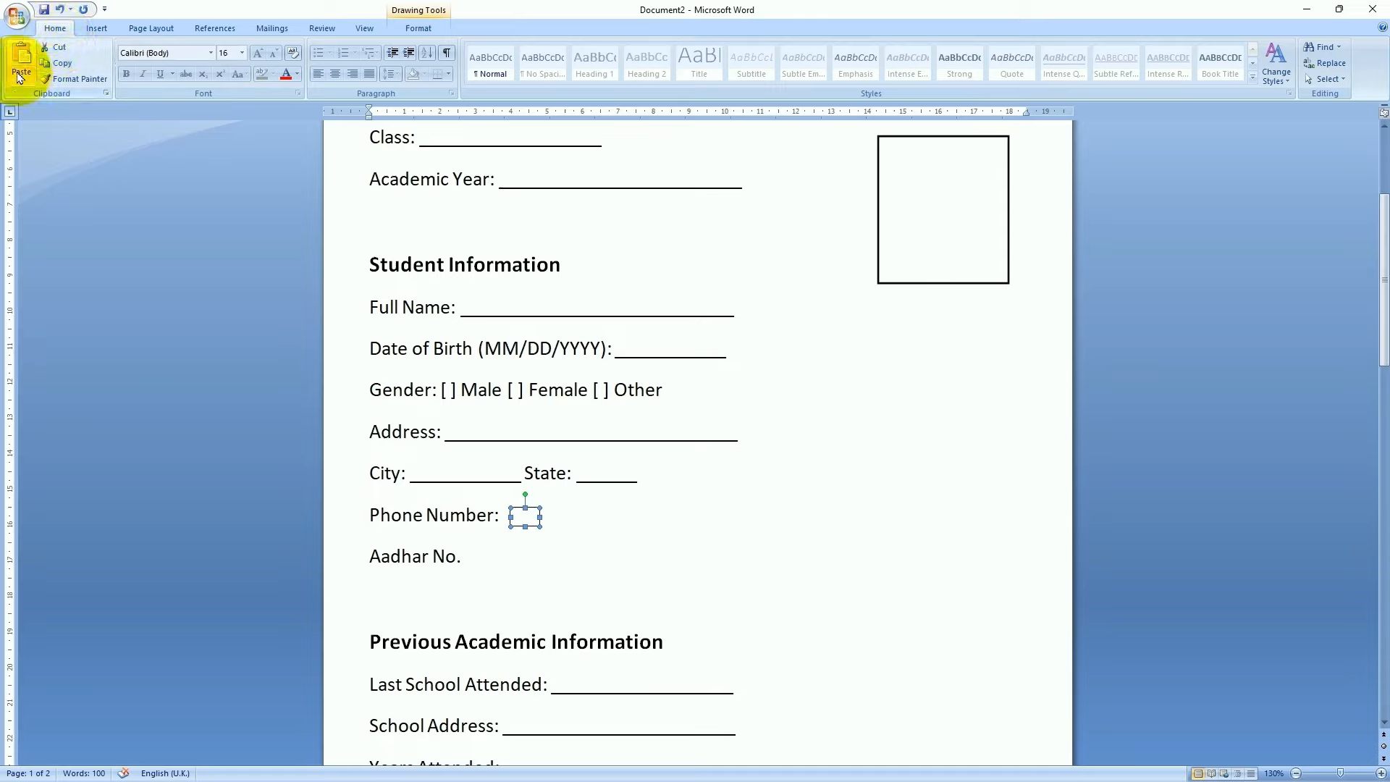
{"action": "left_click", "coordinate": [21, 65]}
{"action": "left_click", "coordinate": [535, 534]}
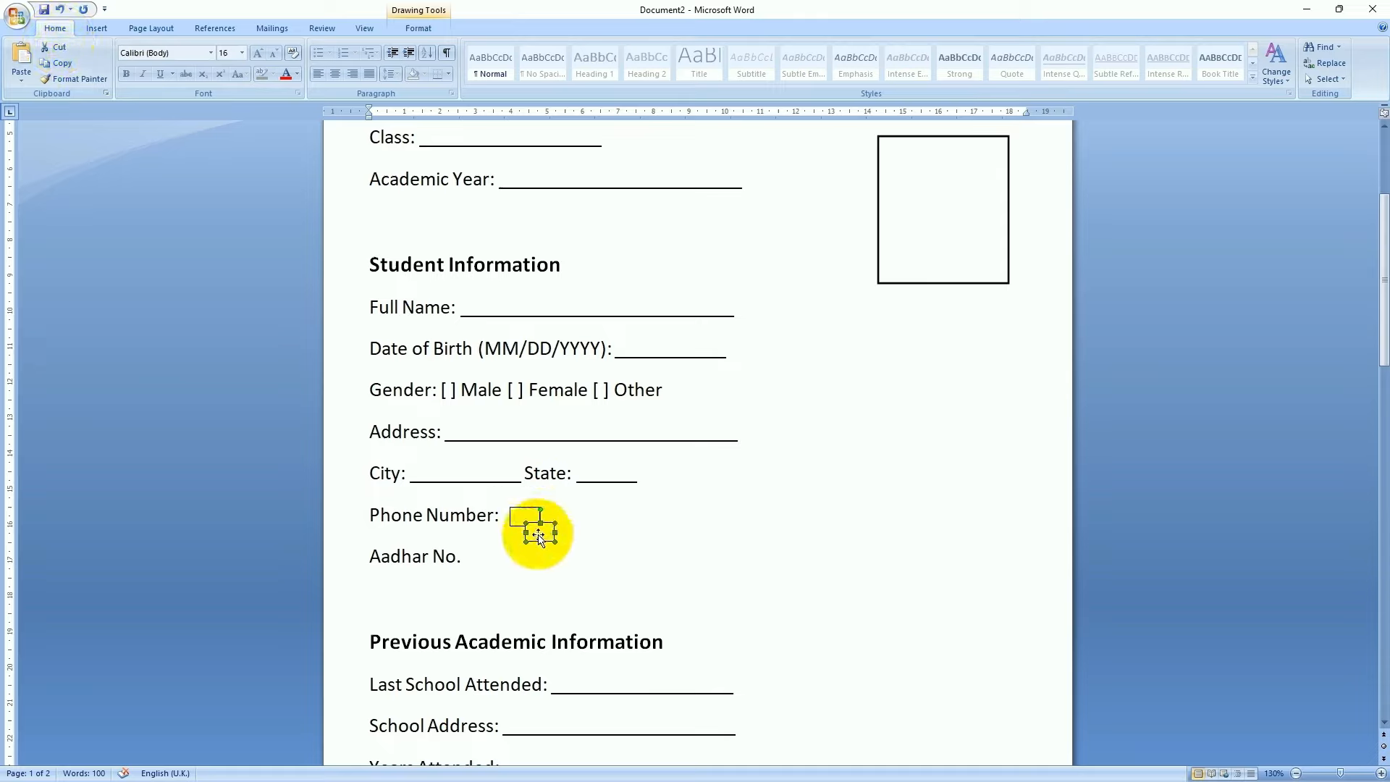
{"action": "left_click_drag", "start_coordinate": [539, 536], "coordinate": [562, 518]}
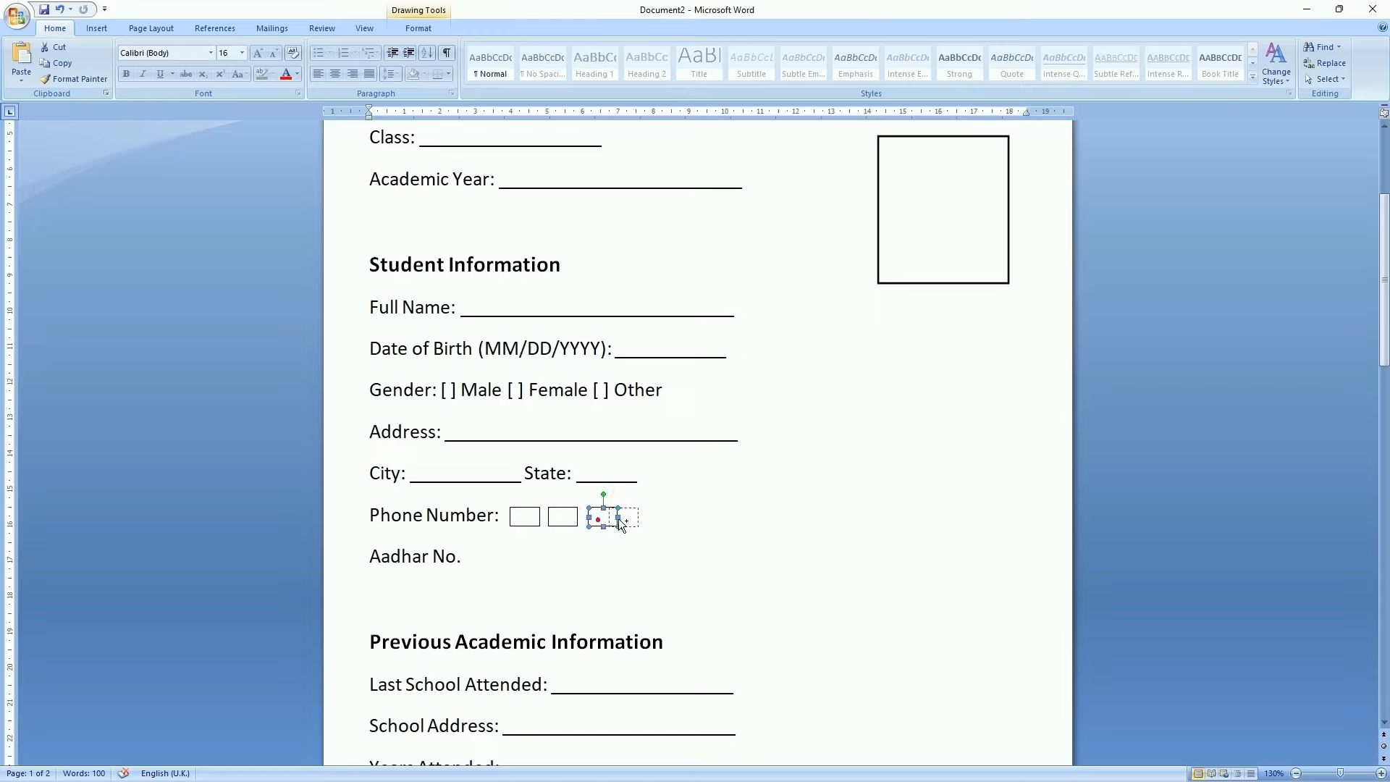
{"action": "left_click_drag", "start_coordinate": [619, 517], "coordinate": [687, 518]}
{"action": "key", "text": "F4"}
{"action": "key", "text": "F4"}
{"action": "key", "text": "F4"}
{"action": "key", "text": "F4"}
{"action": "key", "text": "F4"}
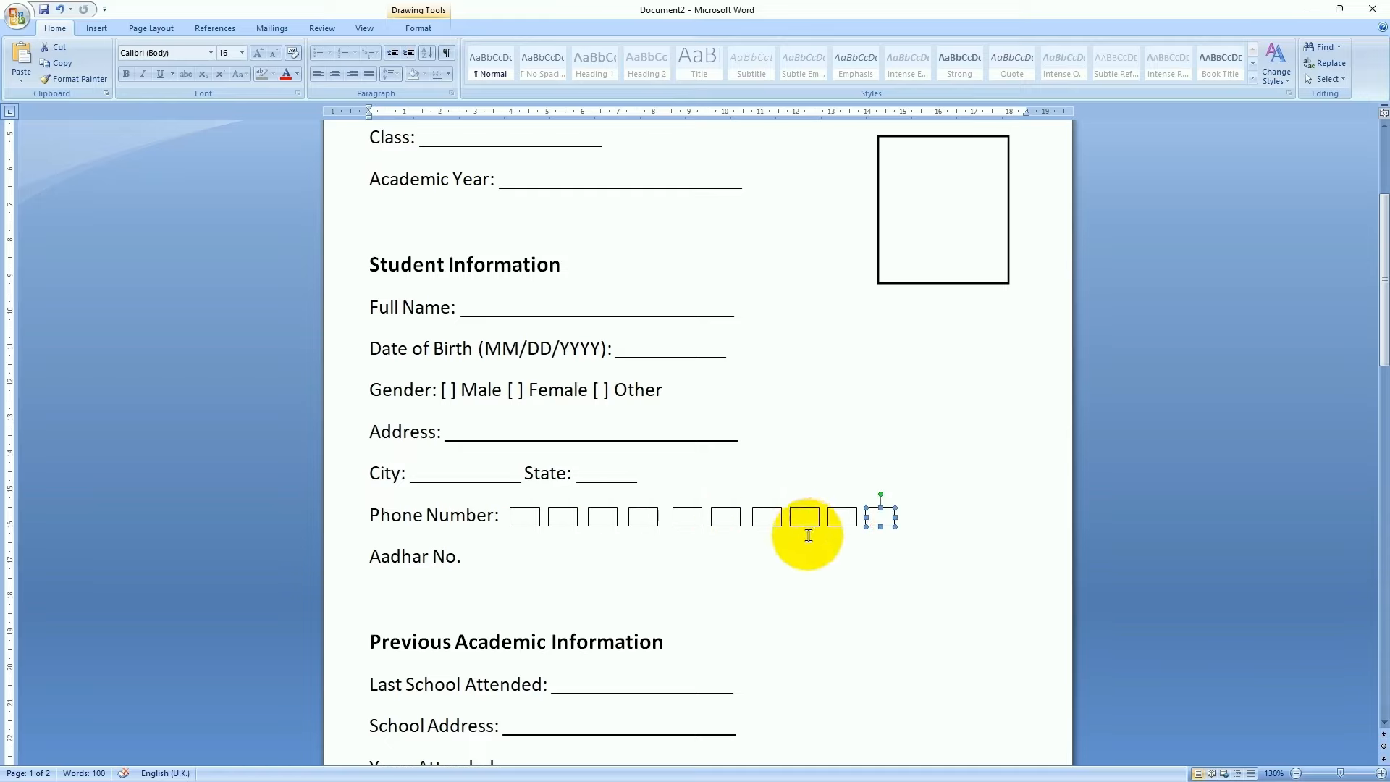
Select all ten phone-number boxes and copy them down onto the Aadhar No. line
{"action": "left_click", "coordinate": [951, 514]}
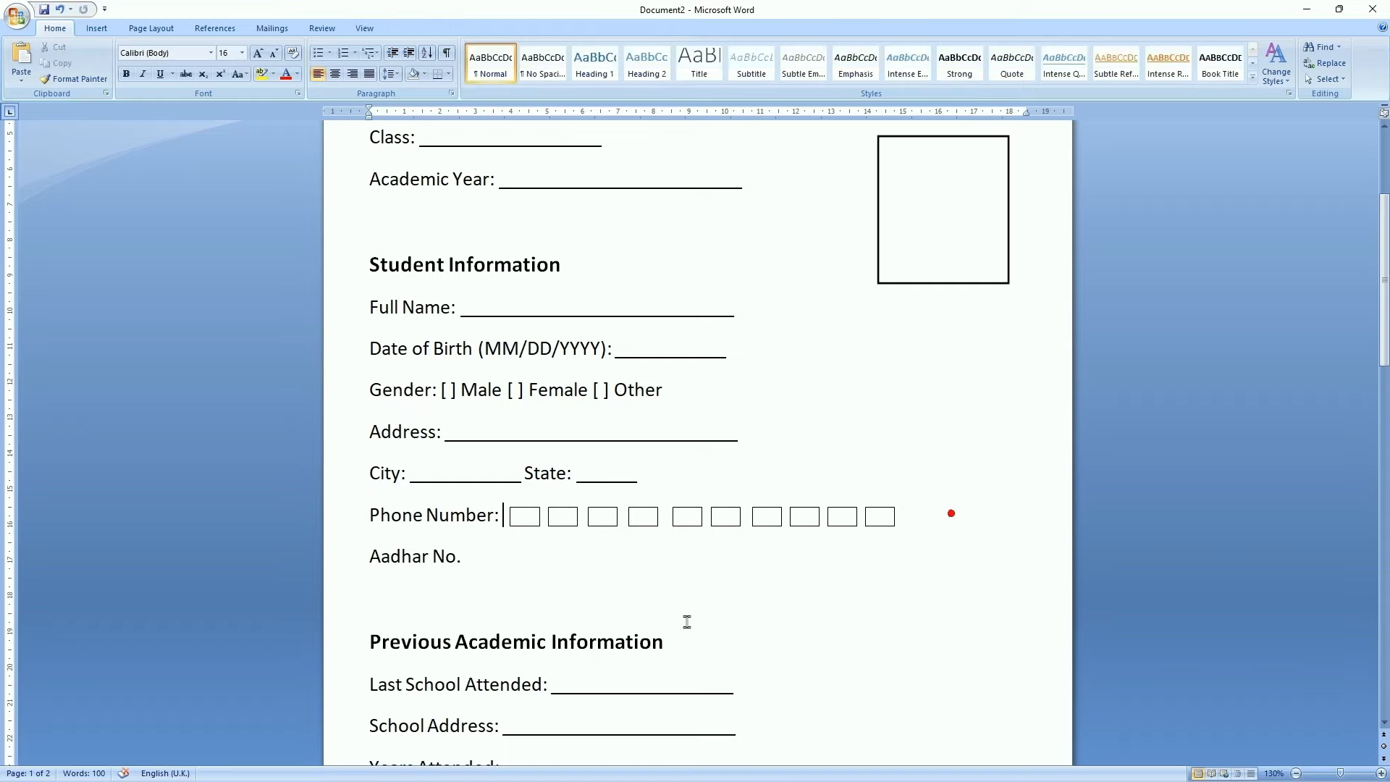
{"action": "left_click", "coordinate": [553, 555]}
{"action": "left_click", "coordinate": [574, 524]}
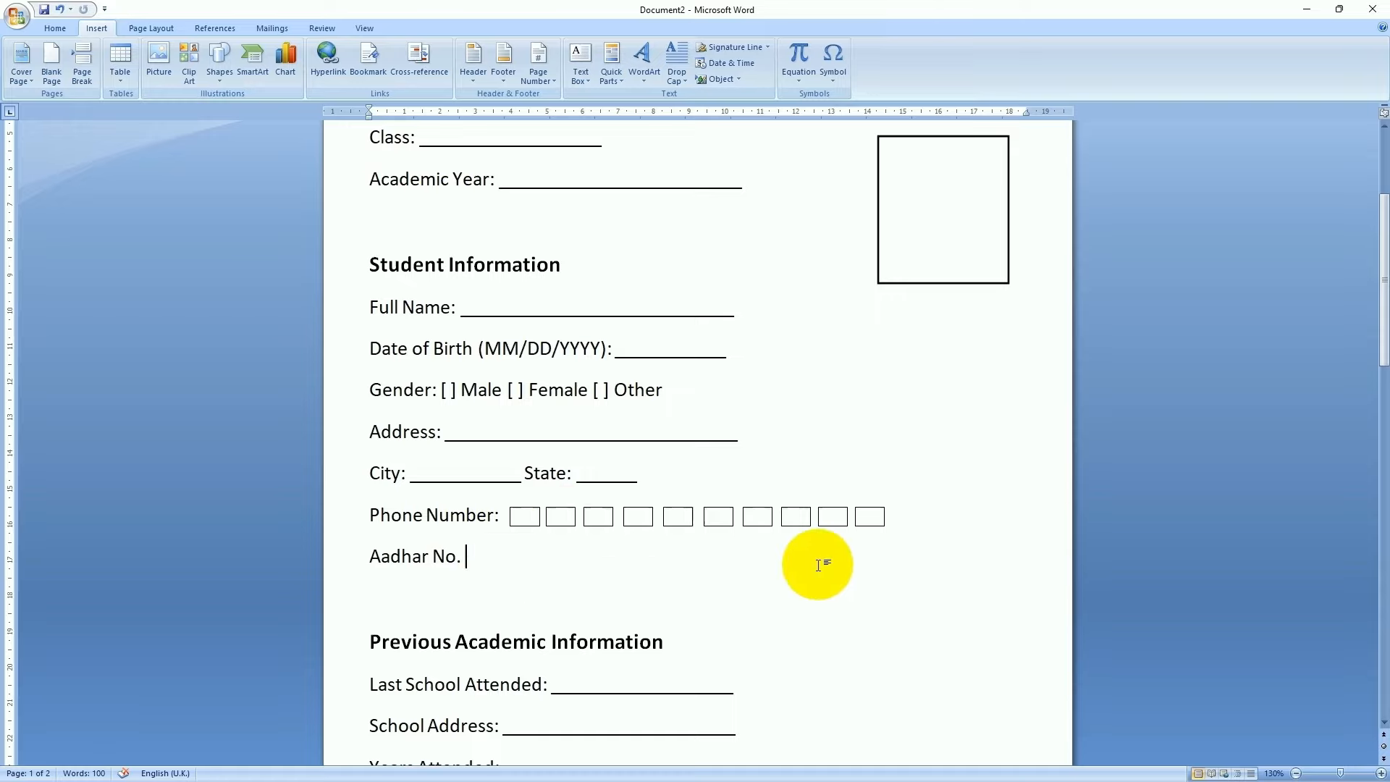
{"action": "left_click", "coordinate": [517, 518]}
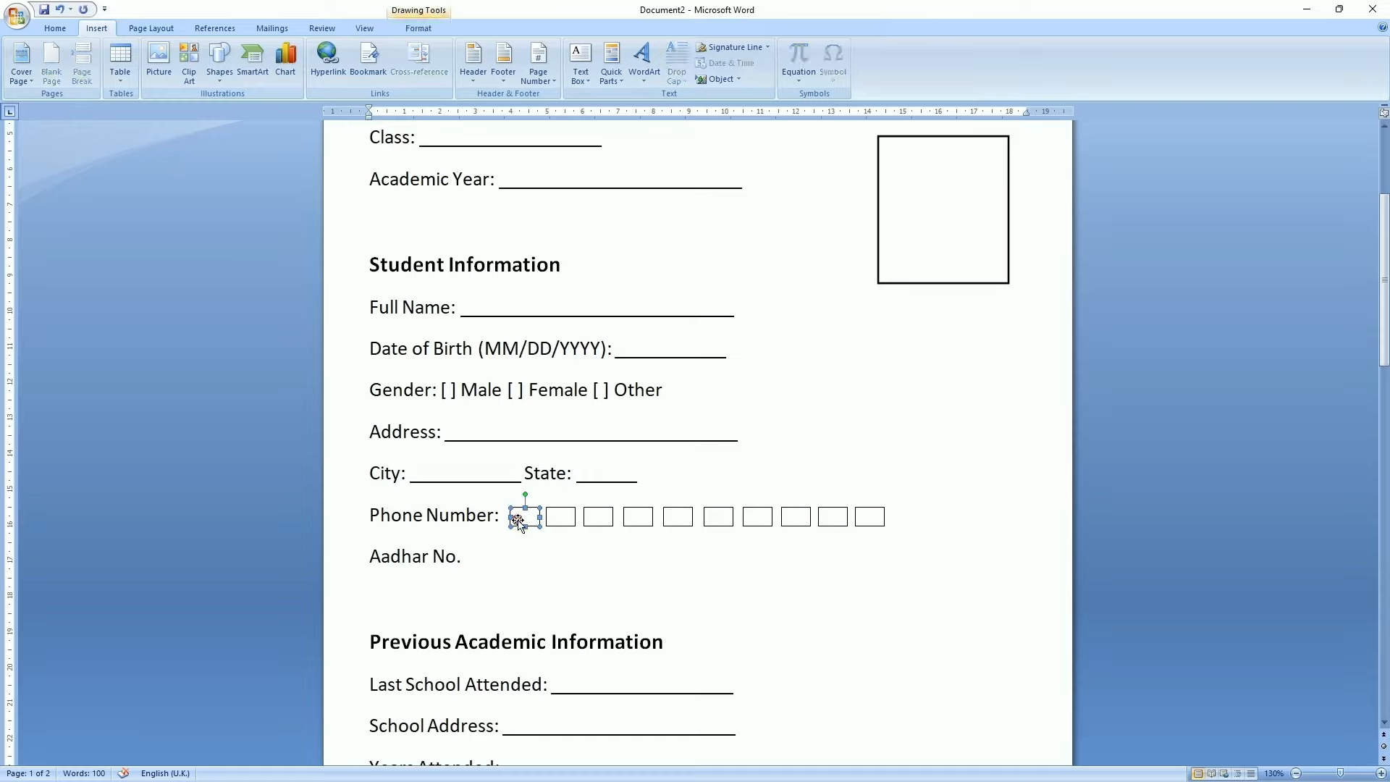
{"action": "left_click", "coordinate": [566, 521], "text": "ctrl"}
{"action": "left_click", "coordinate": [620, 520]}
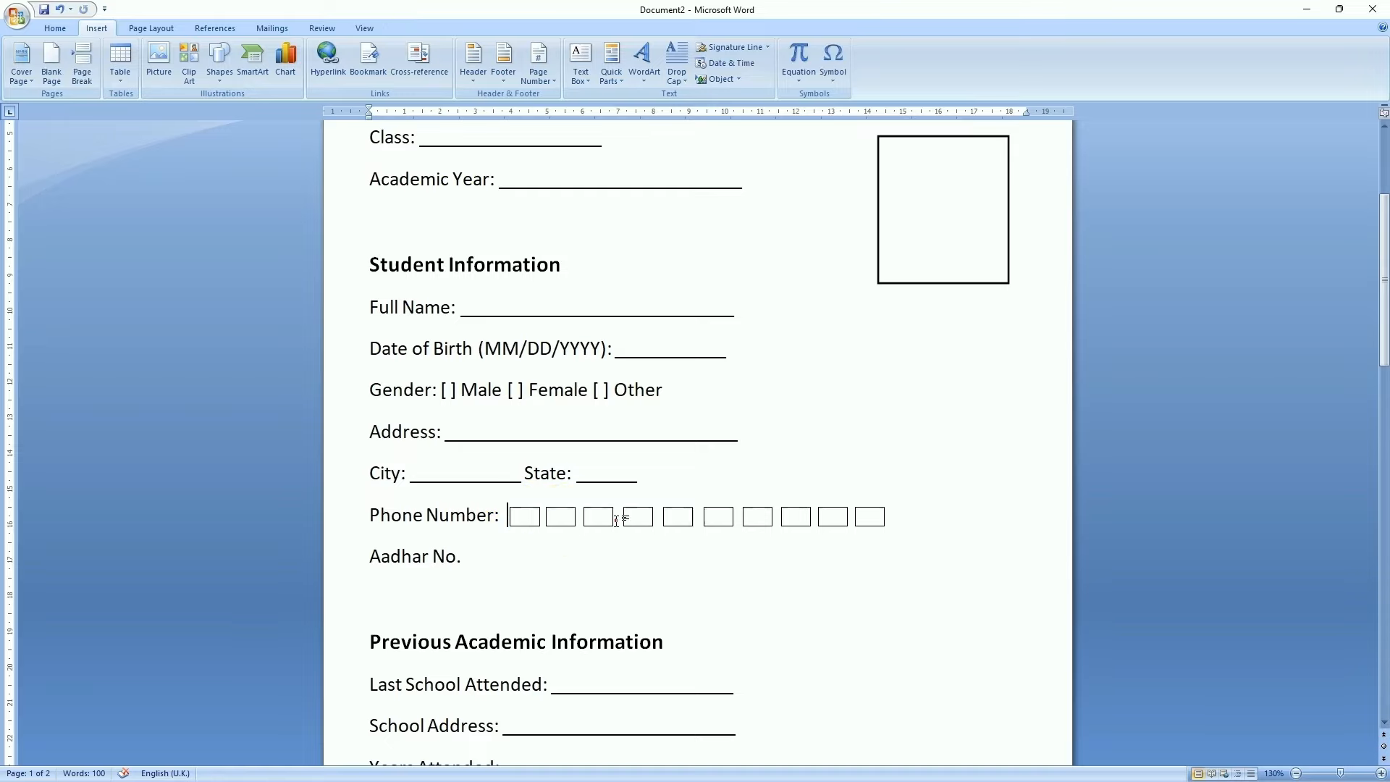
{"action": "left_click", "coordinate": [539, 514]}
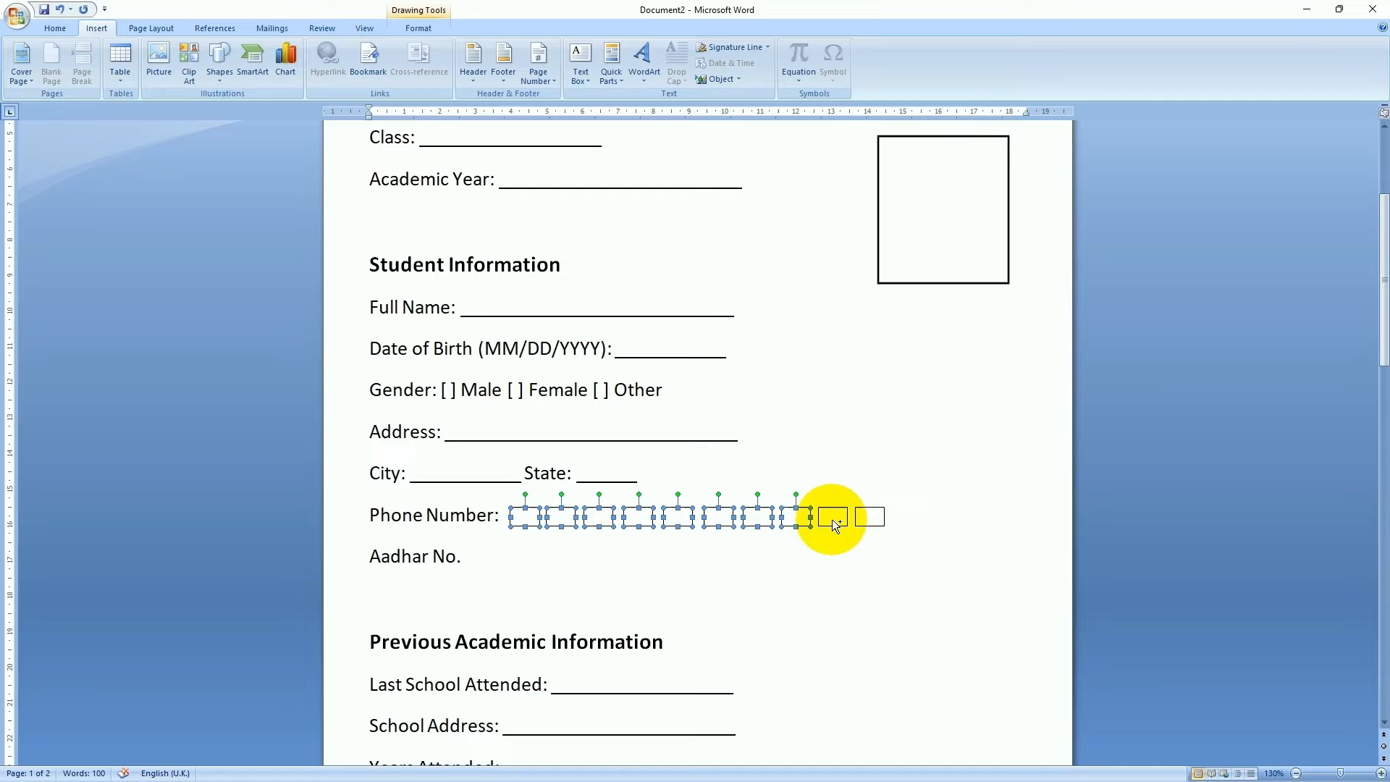
{"action": "left_click", "coordinate": [831, 519], "text": "ctrl"}
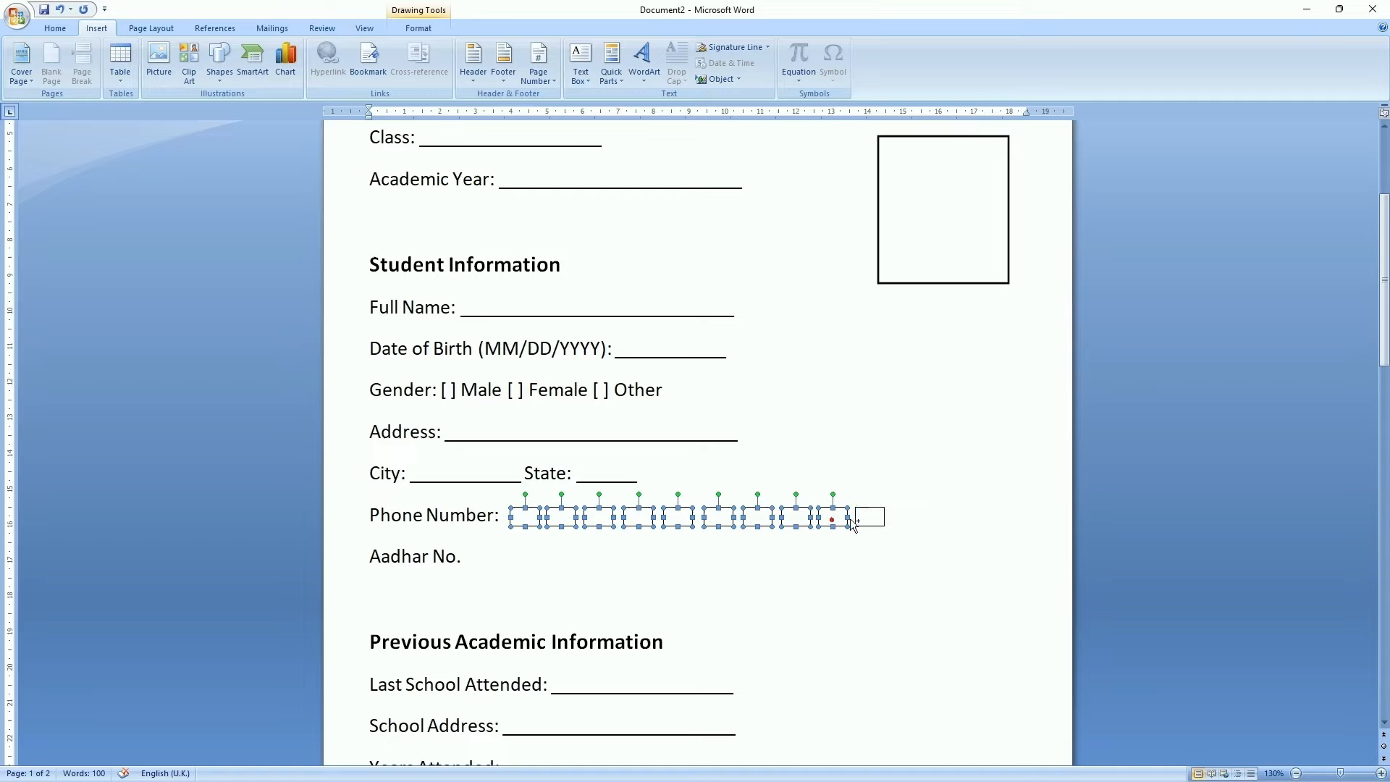
{"action": "left_click", "coordinate": [867, 518], "text": "ctrl"}
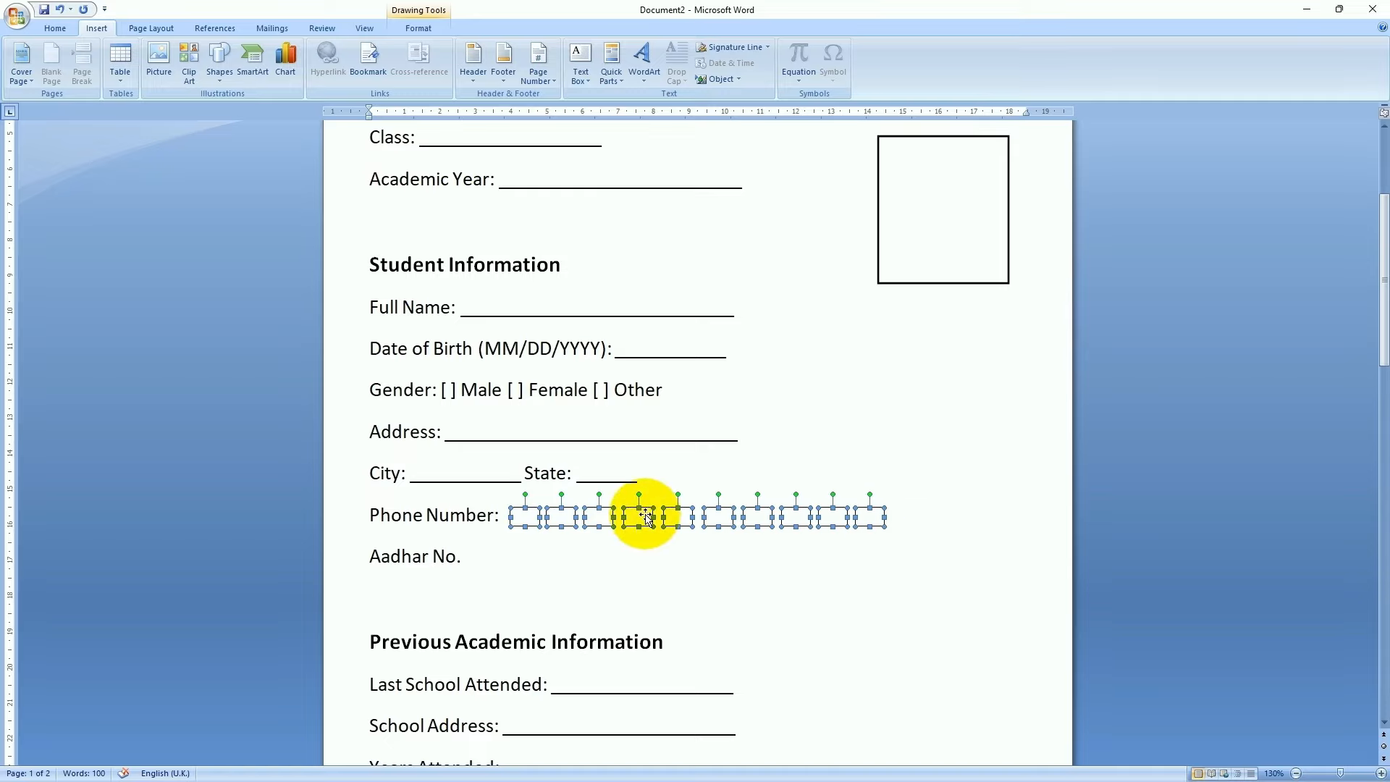
{"action": "left_click_drag", "start_coordinate": [647, 523], "coordinate": [641, 555]}
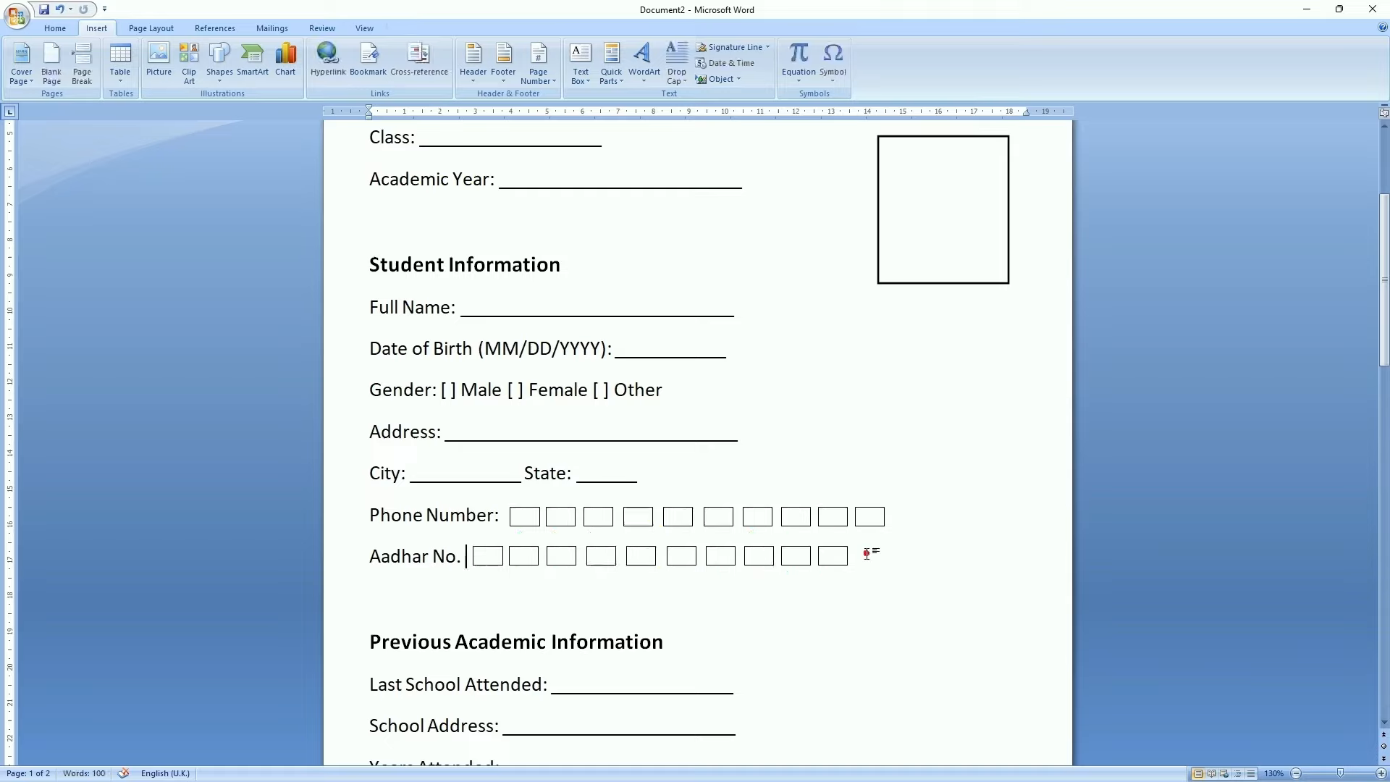
Add an eleventh and twelfth box to complete the Aadhar row
{"action": "left_click", "coordinate": [835, 554]}
{"action": "left_click", "coordinate": [828, 557]}
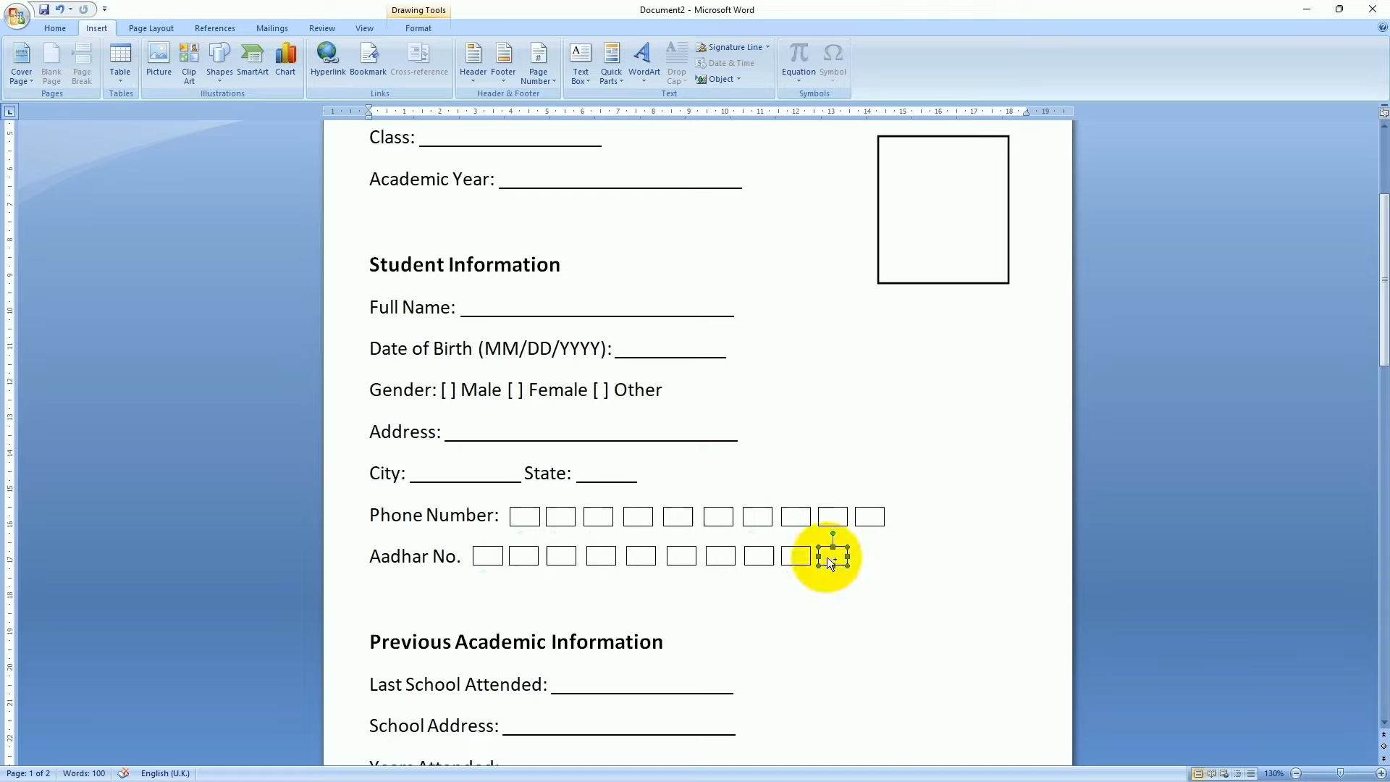
{"action": "left_click_drag", "start_coordinate": [861, 553], "coordinate": [906, 553]}
{"action": "left_click", "coordinate": [788, 561]}
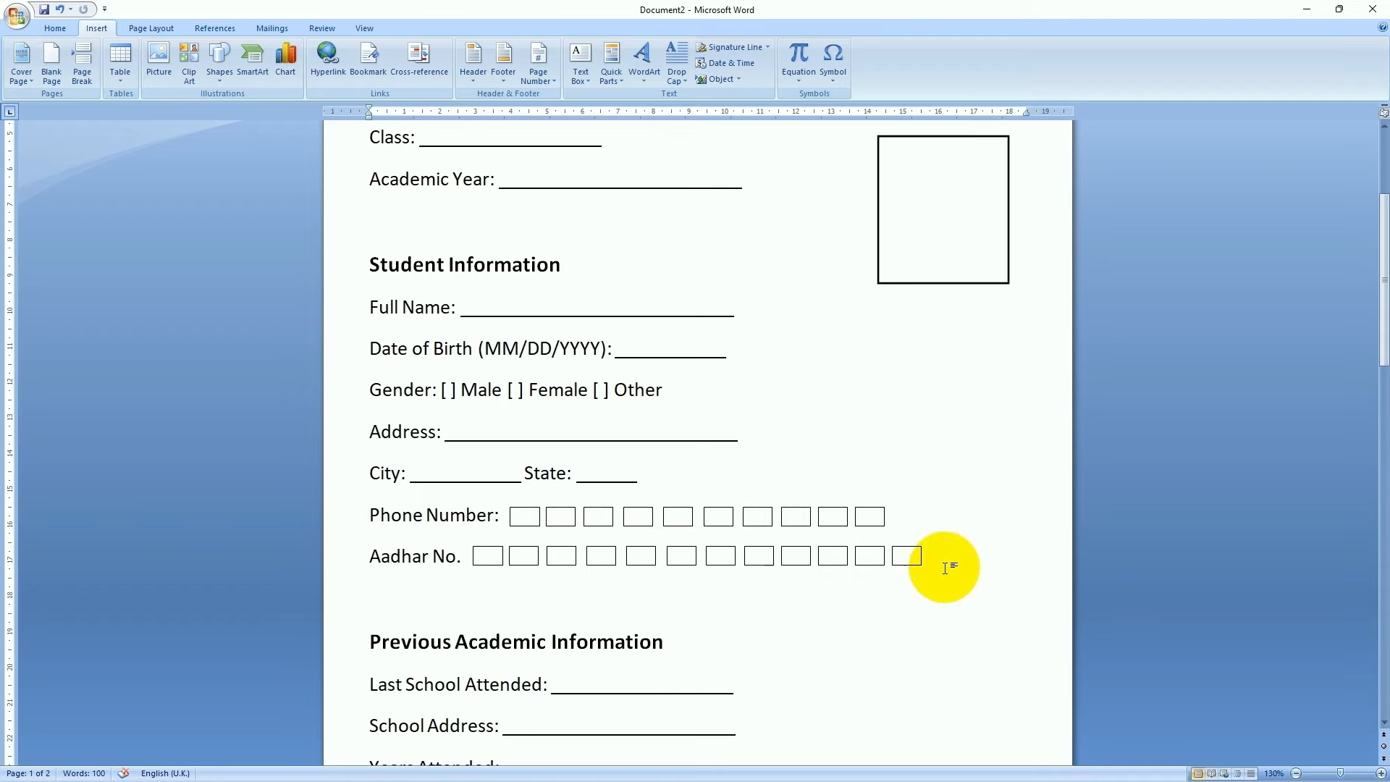
{"action": "scroll", "coordinate": [944, 568], "scroll_direction": "up", "scroll_amount": 3}
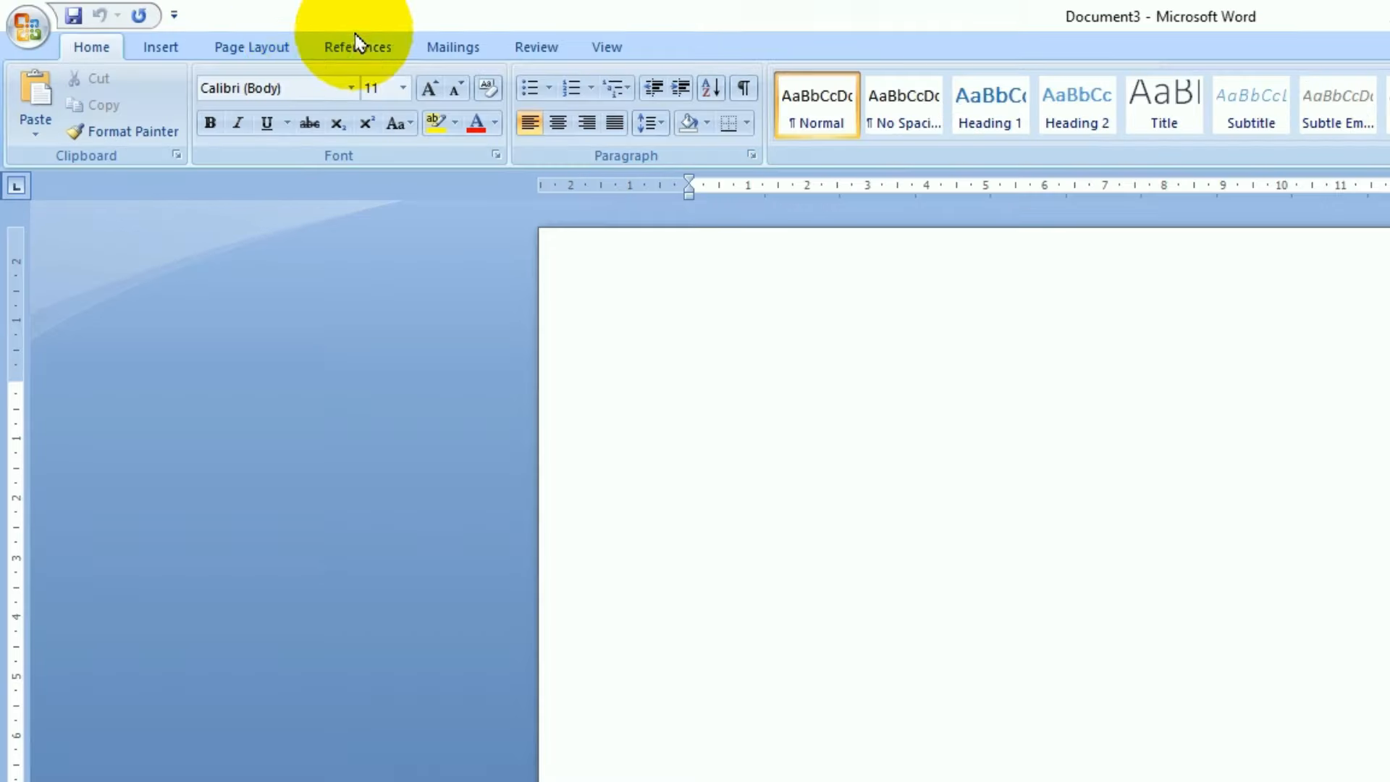
Set Document3's paper size to A4 and apply Narrow margins
{"action": "left_click", "coordinate": [256, 48]}
{"action": "left_click", "coordinate": [319, 109]}
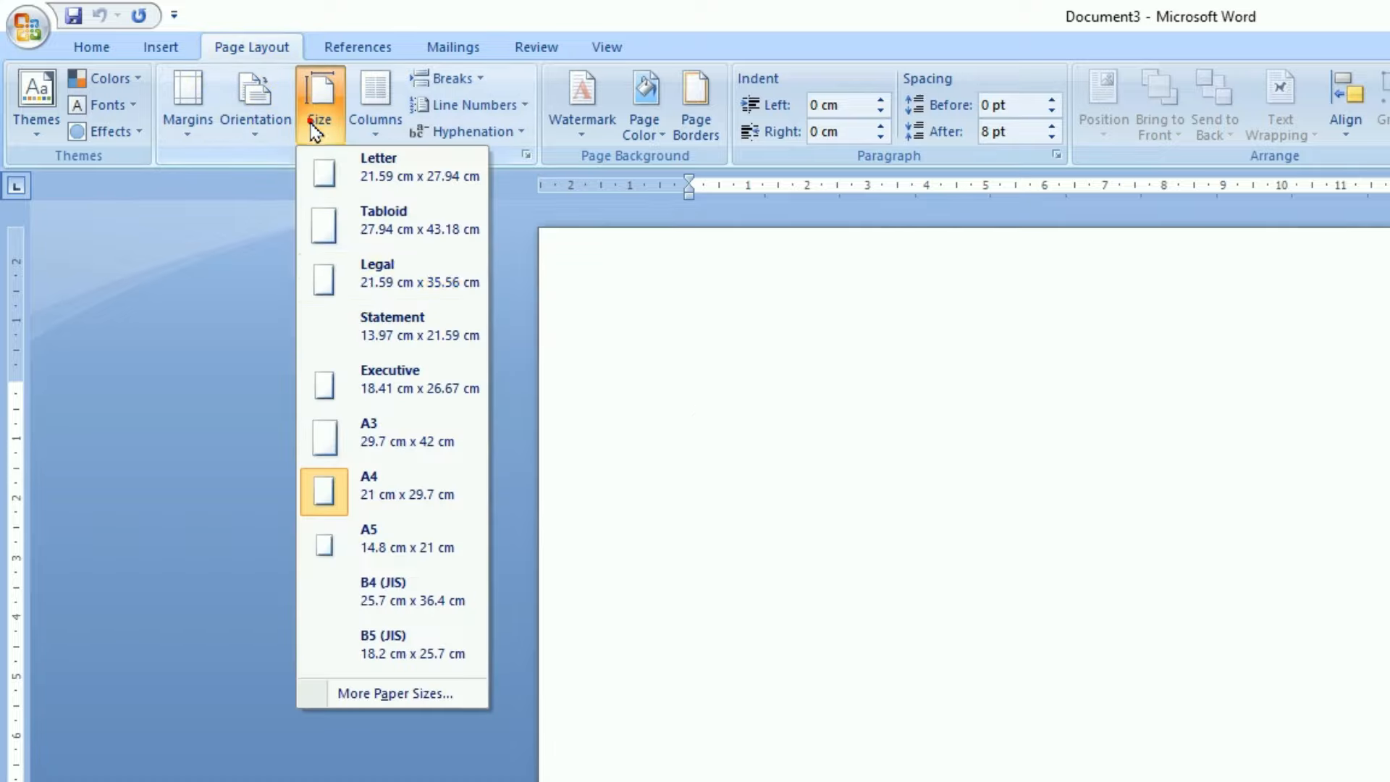
{"action": "left_click", "coordinate": [381, 502]}
{"action": "left_click", "coordinate": [207, 134]}
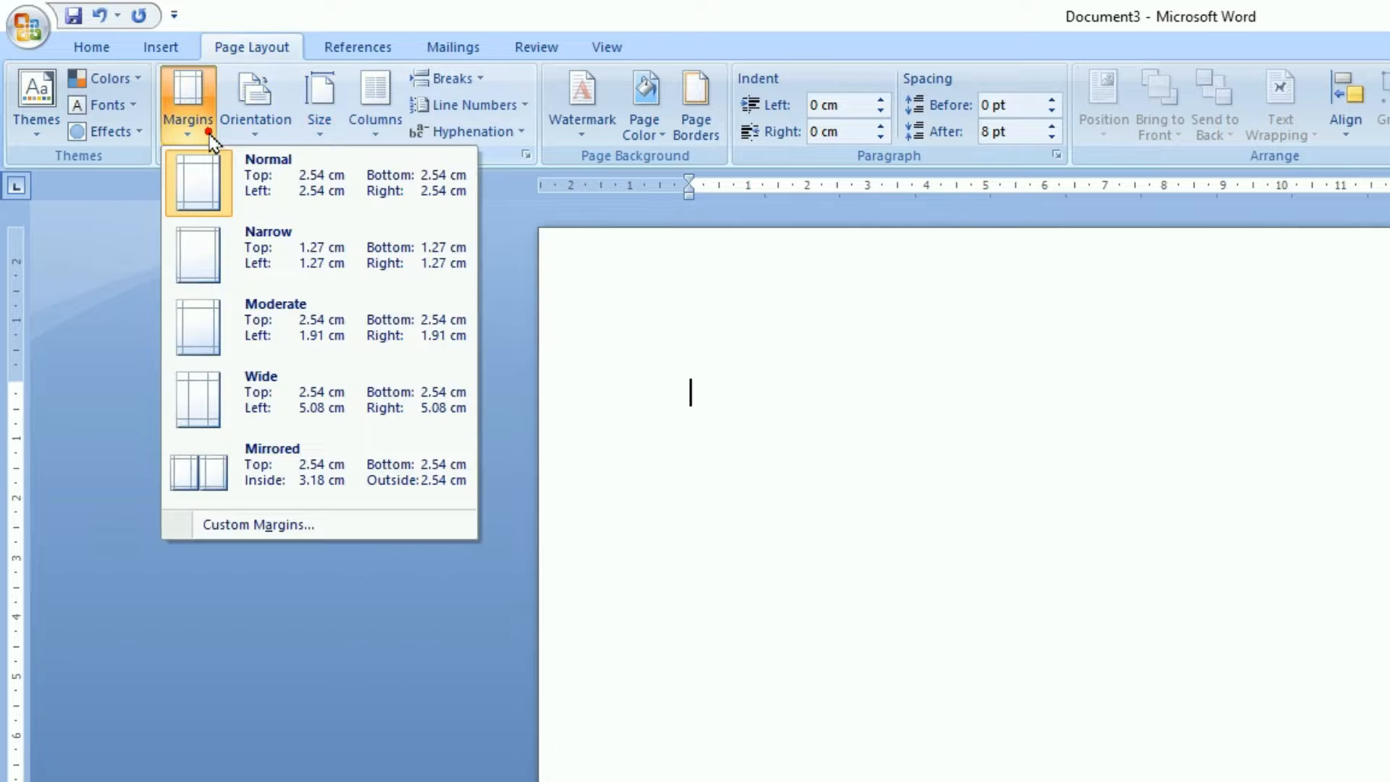
{"action": "left_click", "coordinate": [293, 272]}
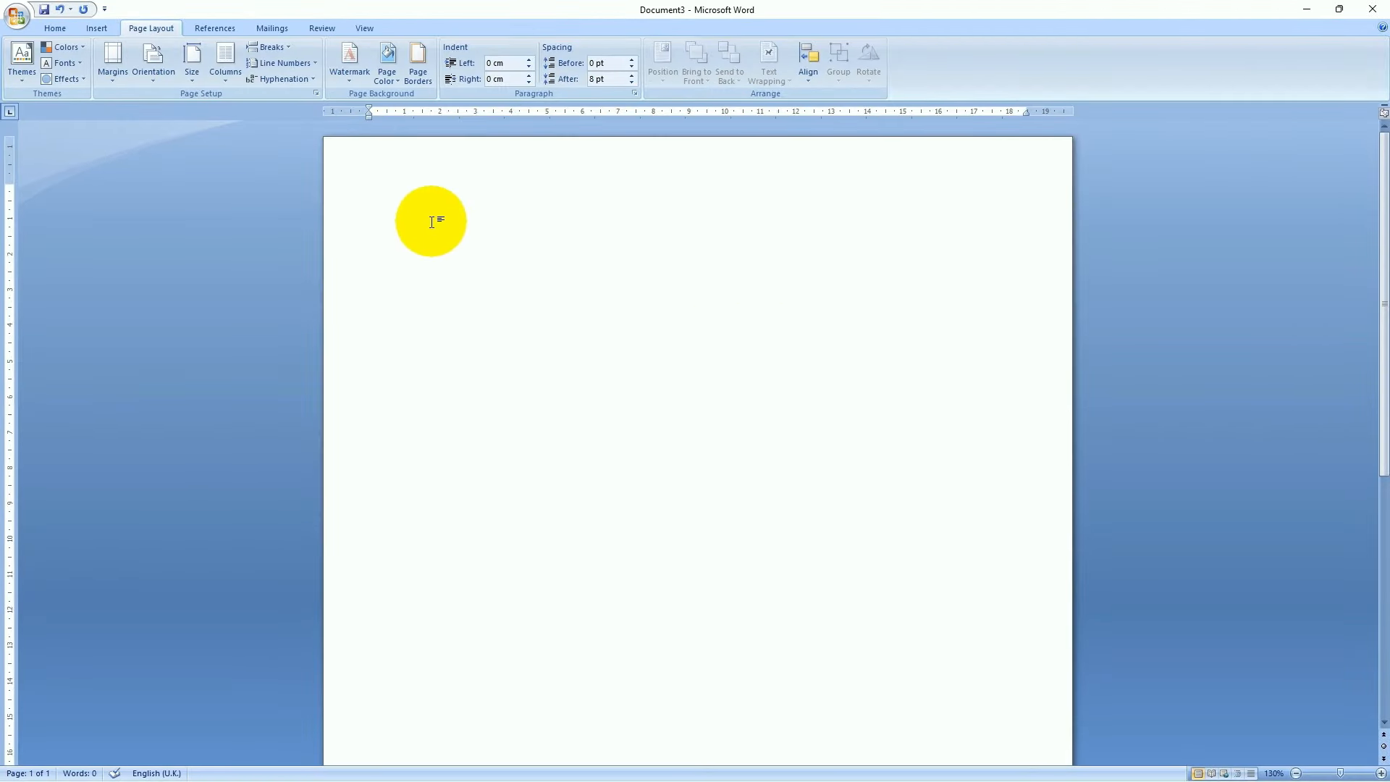
Choose the Rectangle shape from the Insert Shapes gallery
{"action": "left_click", "coordinate": [97, 31]}
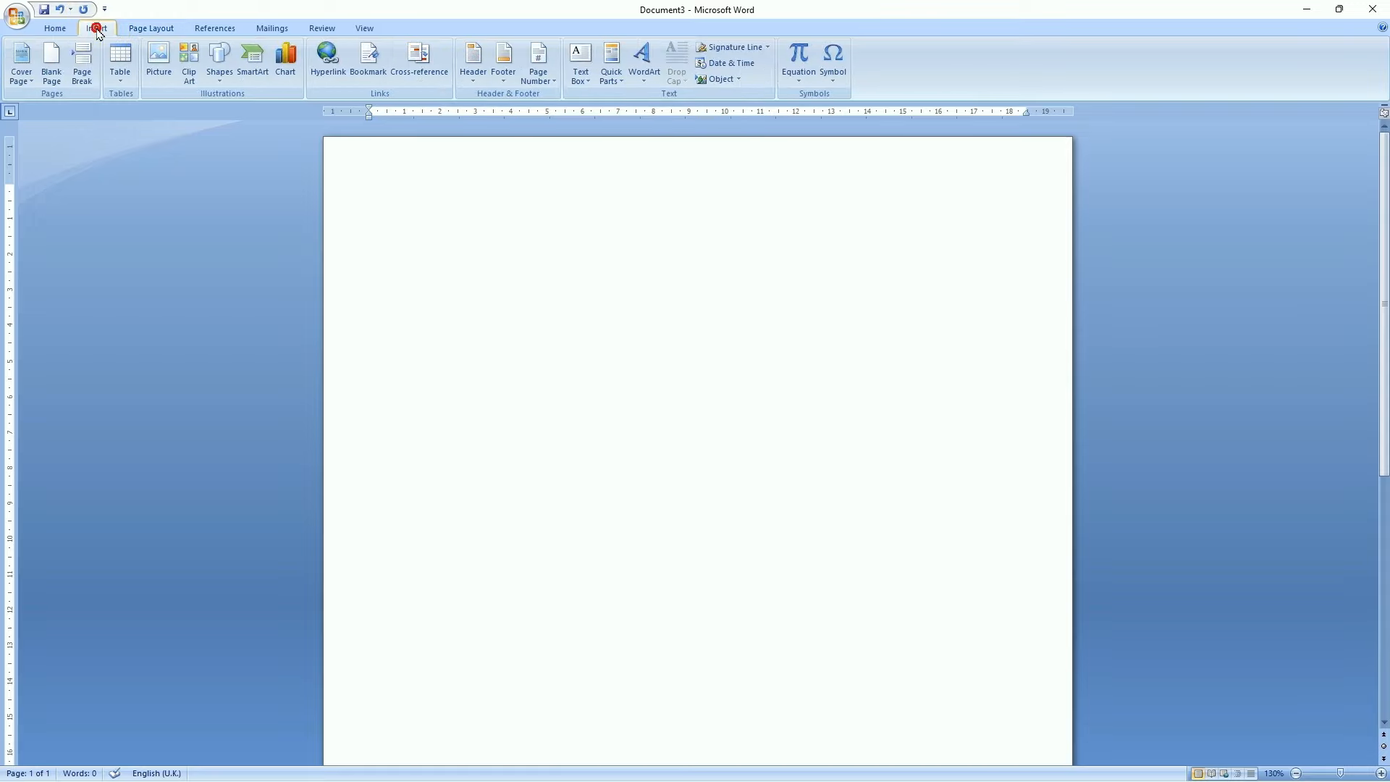
{"action": "left_click", "coordinate": [219, 69]}
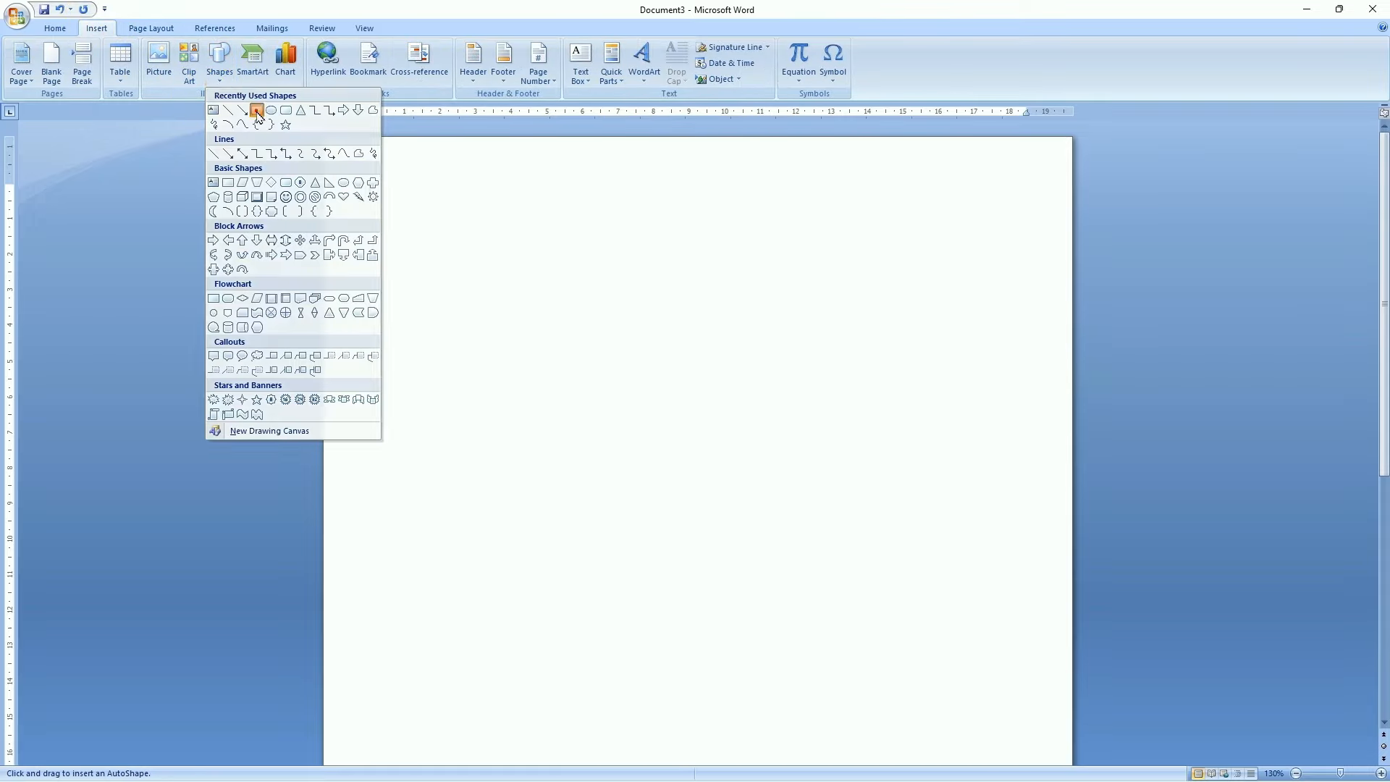
{"action": "left_click", "coordinate": [257, 110]}
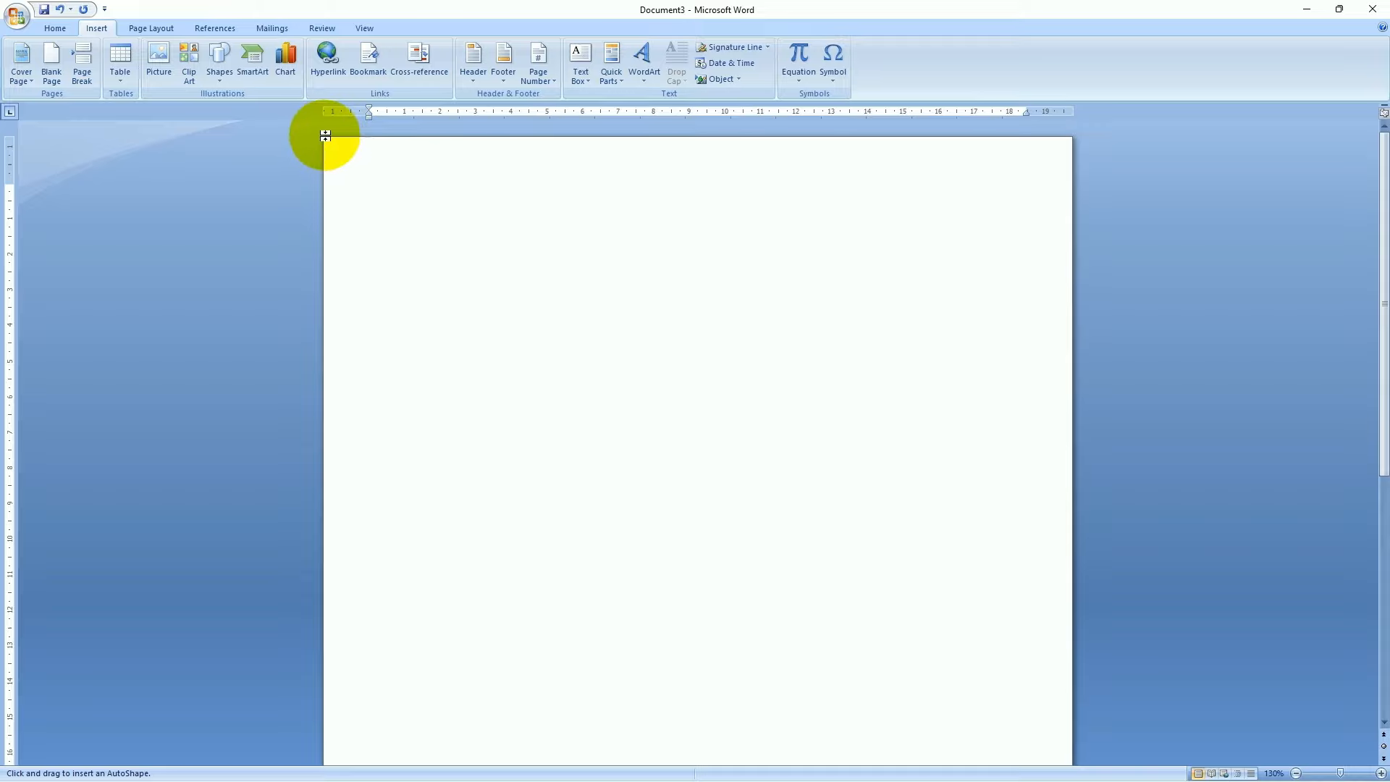
Draw a 30.01 × 7.15 cm rectangle along the page's left edge and fill it dark blue
{"action": "mouse_move", "coordinate": [324, 138]}
{"action": "left_mouse_down"}
{"action": "mouse_move", "coordinate": [558, 567]}
{"action": "mouse_move", "coordinate": [573, 759]}
{"action": "mouse_move", "coordinate": [570, 738]}
{"action": "left_mouse_up"}
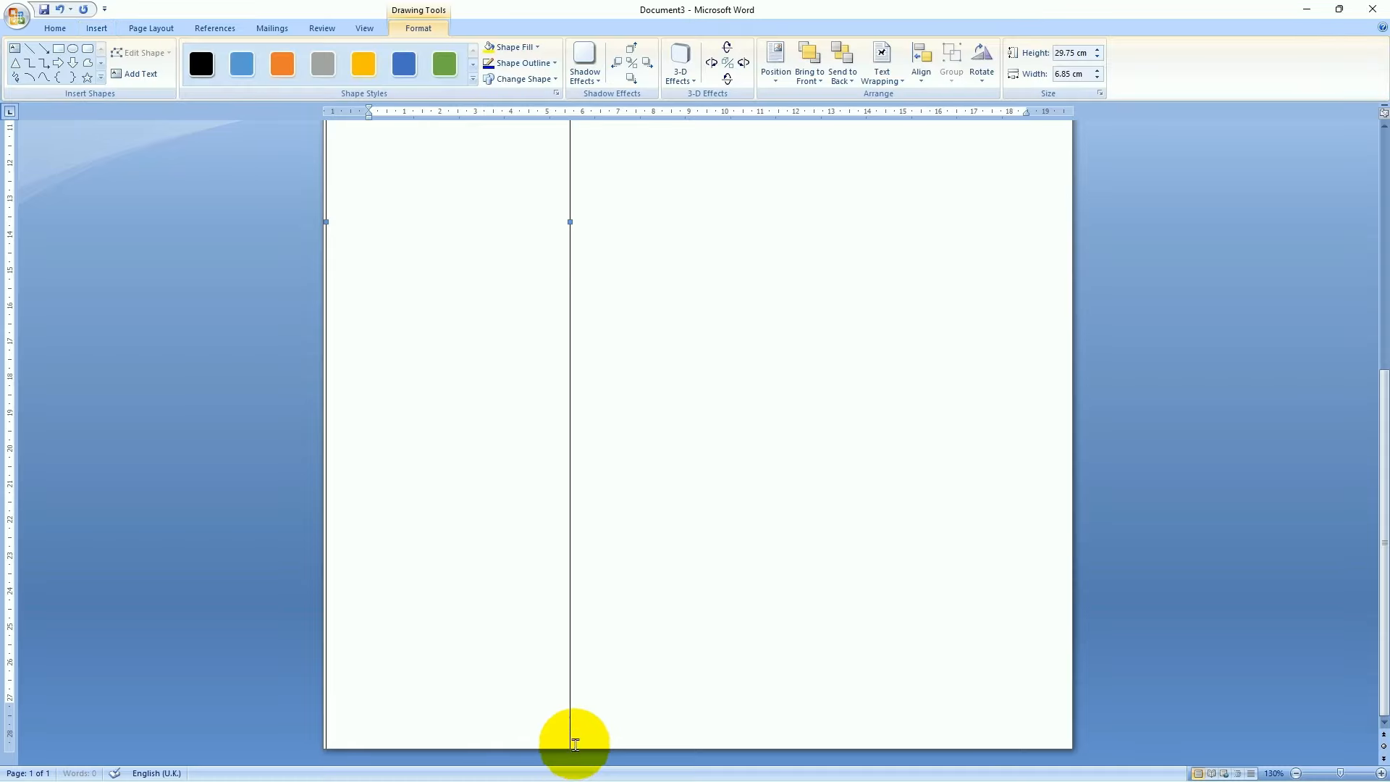
{"action": "scroll", "coordinate": [405, 246], "scroll_direction": "up", "scroll_amount": 8}
{"action": "scroll", "coordinate": [390, 282], "scroll_direction": "up", "scroll_amount": 1}
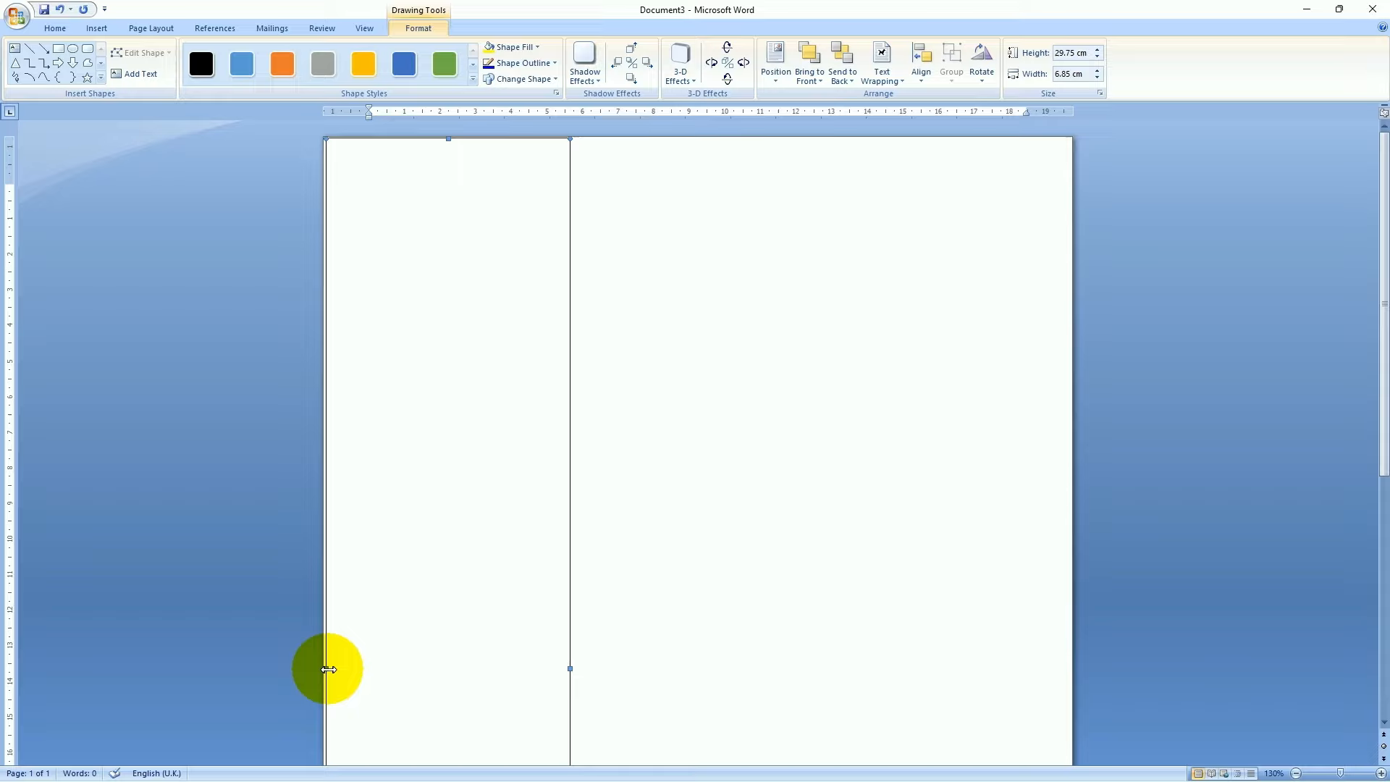
{"action": "left_click_drag", "start_coordinate": [328, 669], "coordinate": [314, 668]}
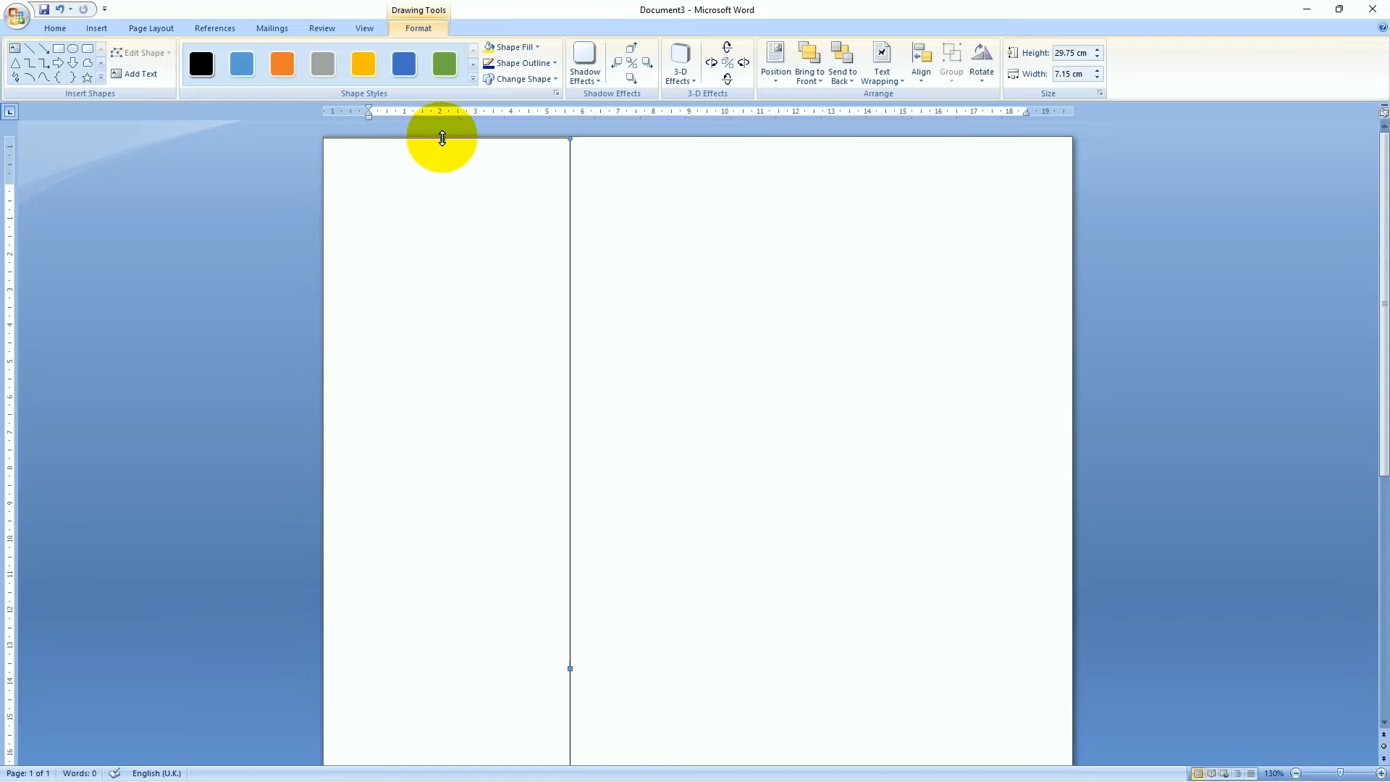
{"action": "left_click_drag", "start_coordinate": [442, 138], "coordinate": [440, 128]}
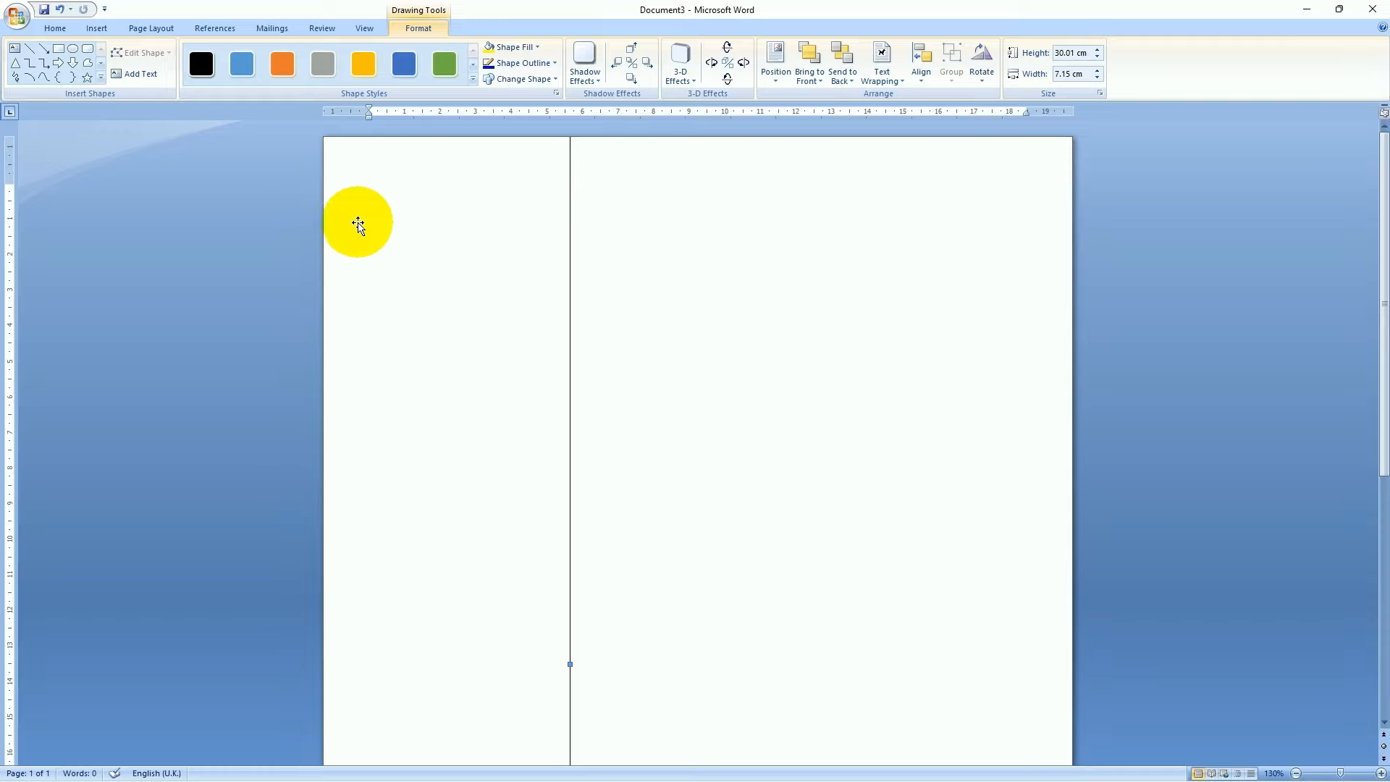
{"action": "scroll", "coordinate": [463, 489], "scroll_direction": "down", "scroll_amount": 5}
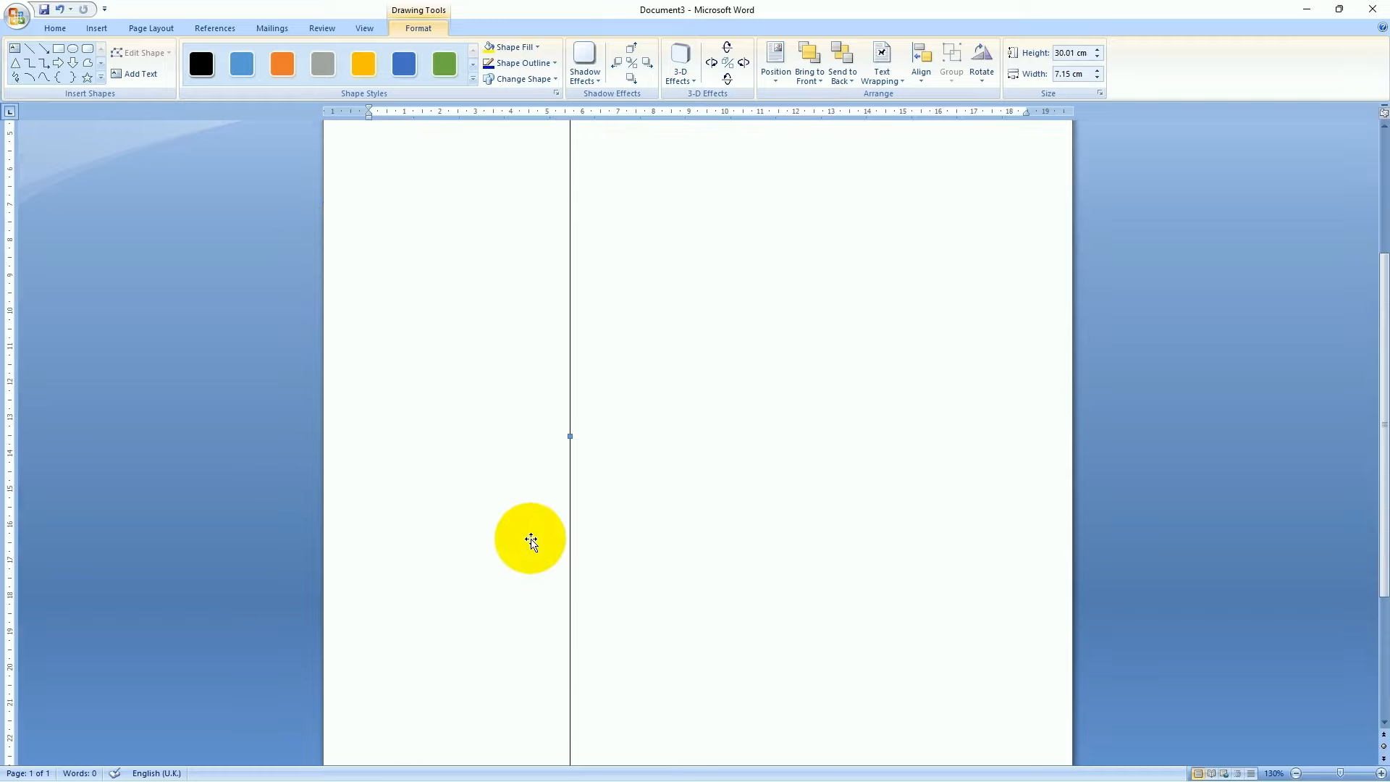
{"action": "scroll", "coordinate": [473, 595], "scroll_direction": "up", "scroll_amount": 5}
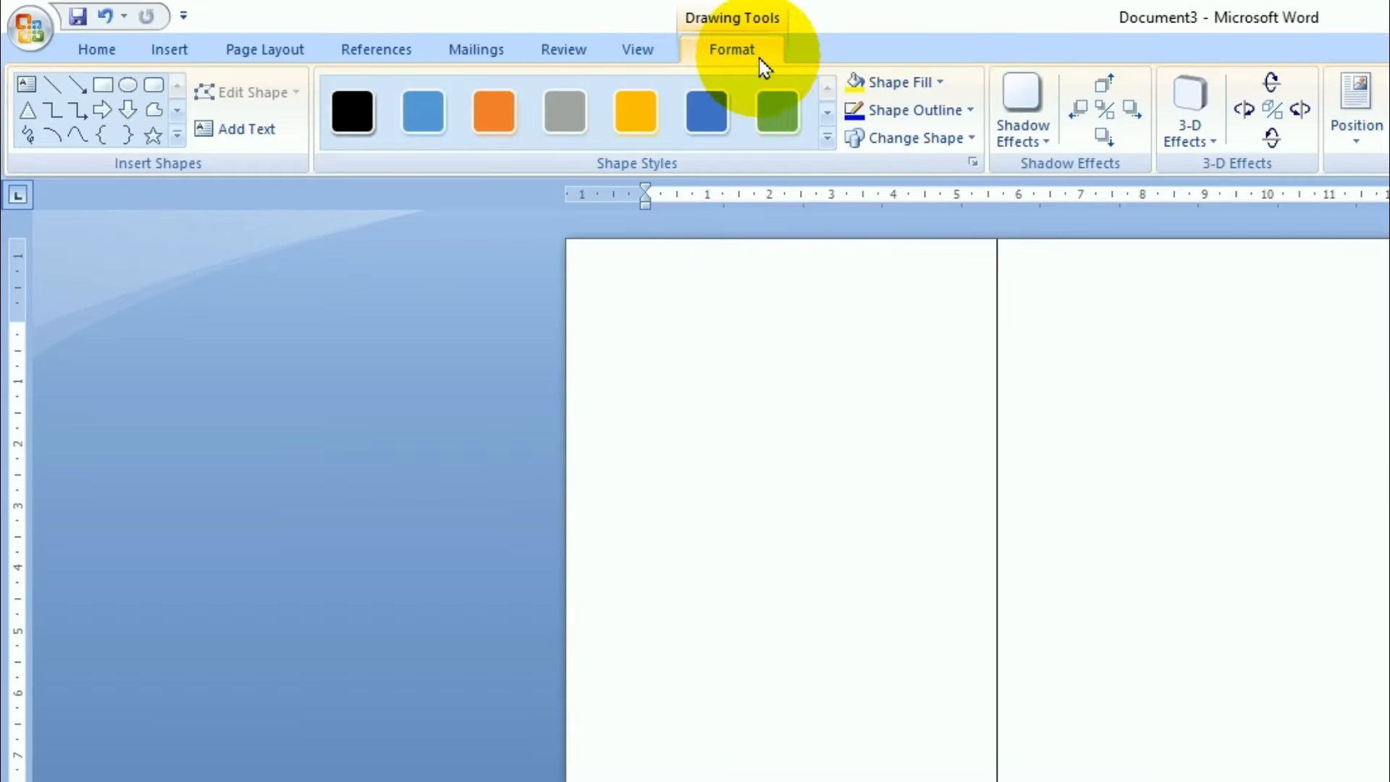
{"action": "left_click", "coordinate": [914, 93]}
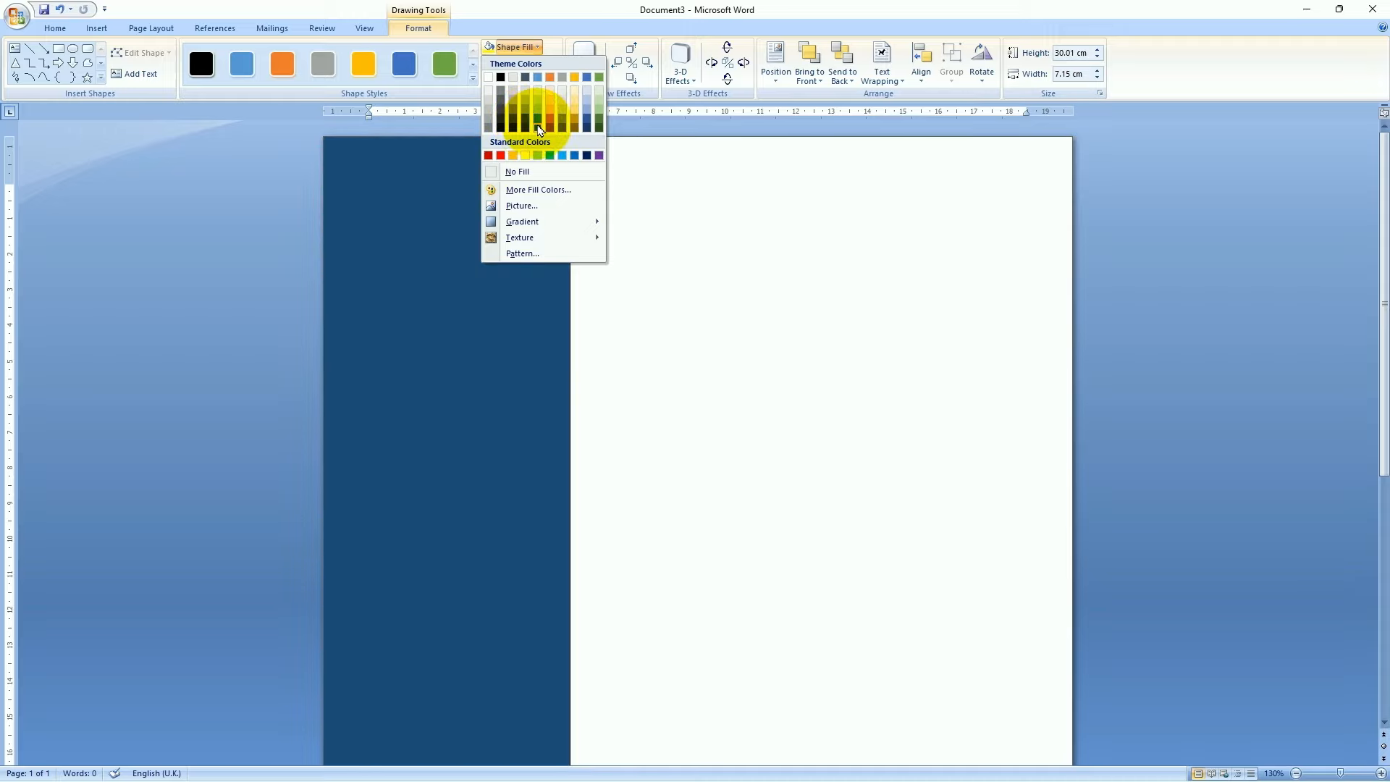
{"action": "left_click", "coordinate": [539, 129]}
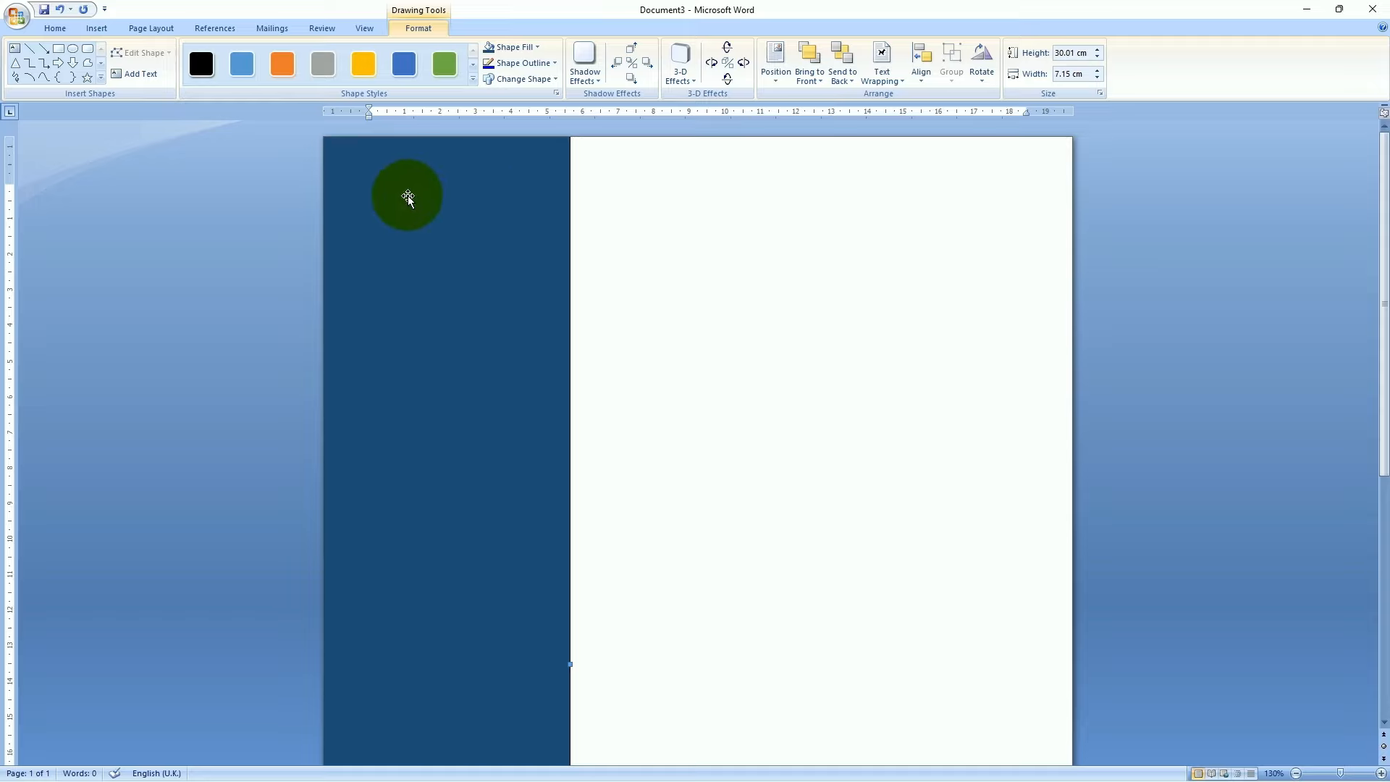
Draw a 5.02 cm white circle with the Oval shape near the top of the blue sidebar and nudge it into place
{"action": "left_click", "coordinate": [96, 27]}
{"action": "left_click", "coordinate": [219, 58]}
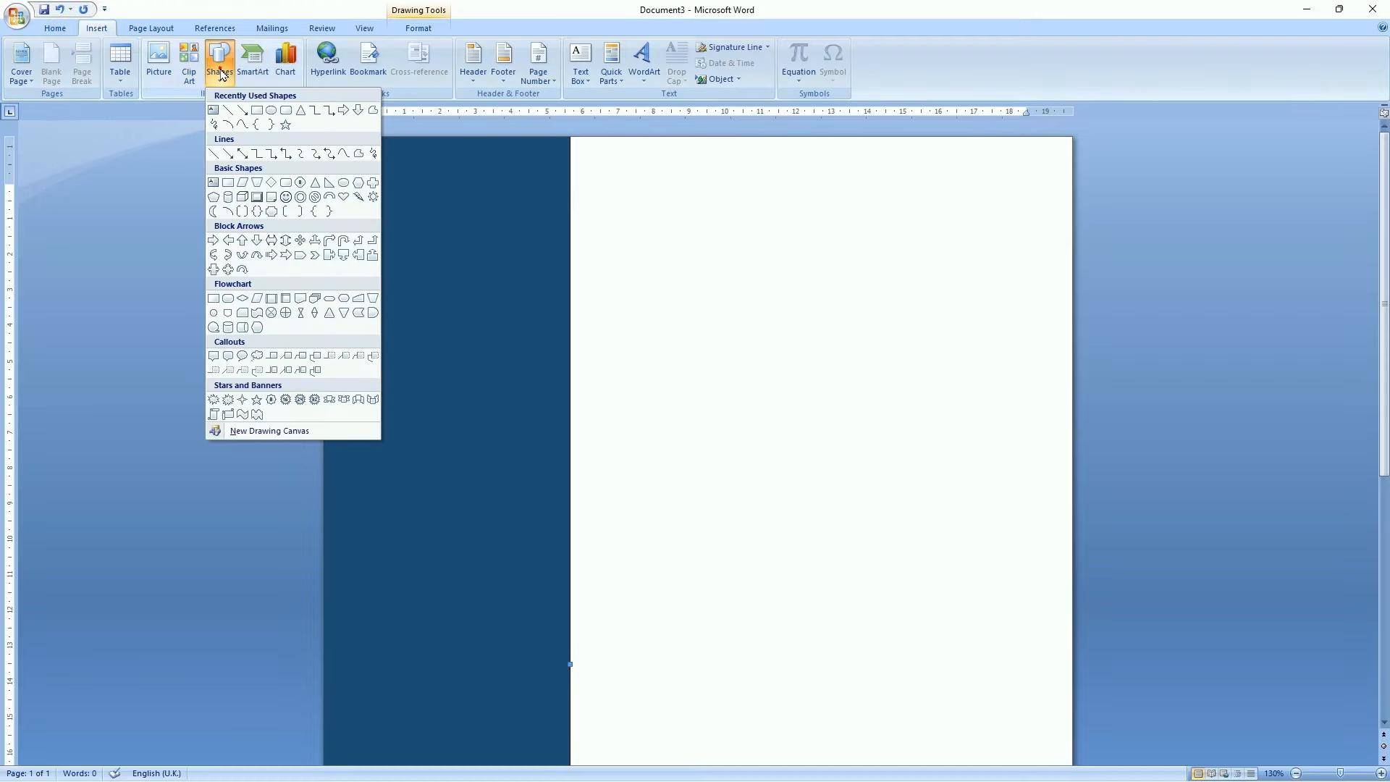
{"action": "left_click", "coordinate": [272, 110]}
{"action": "left_click_drag", "start_coordinate": [365, 162], "coordinate": [525, 331]}
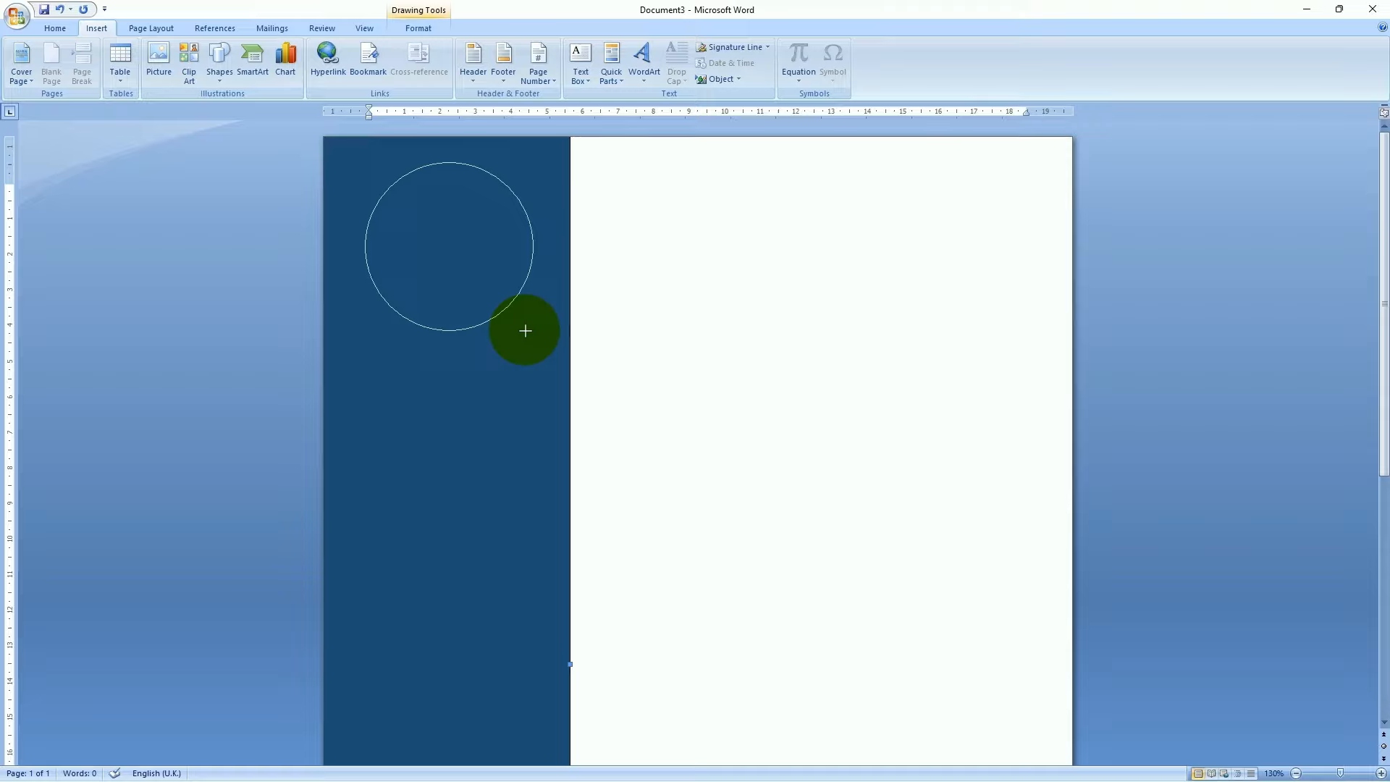
{"action": "mouse_move", "coordinate": [525, 331]}
{"action": "left_mouse_down"}
{"action": "mouse_move", "coordinate": [485, 280]}
{"action": "mouse_move", "coordinate": [528, 260]}
{"action": "mouse_move", "coordinate": [514, 310]}
{"action": "mouse_move", "coordinate": [460, 315]}
{"action": "mouse_move", "coordinate": [472, 283]}
{"action": "mouse_move", "coordinate": [425, 226]}
{"action": "mouse_move", "coordinate": [543, 330]}
{"action": "left_mouse_up"}
{"action": "left_click_drag", "start_coordinate": [464, 250], "coordinate": [460, 251]}
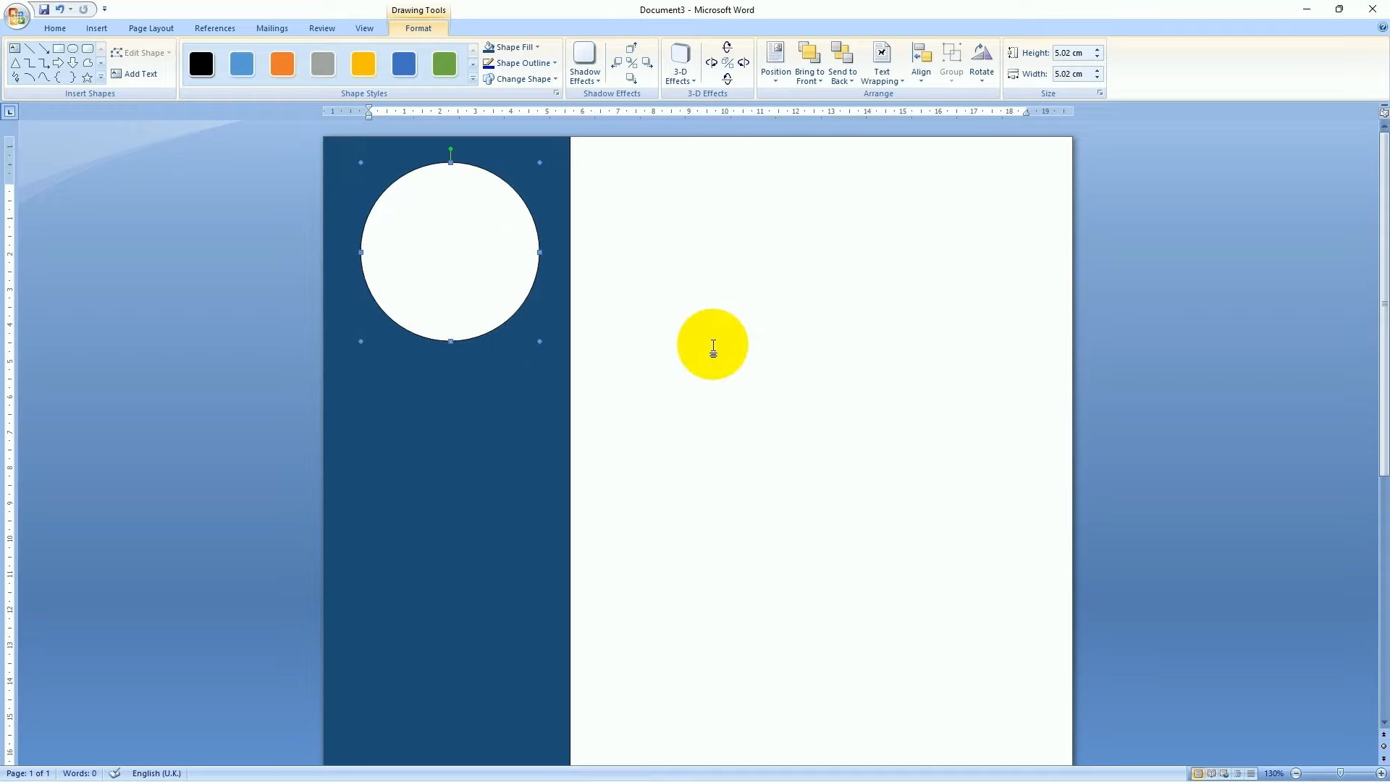
{"action": "key", "text": "Left"}
{"action": "key", "text": "Left"}
{"action": "key", "text": "Left"}
{"action": "key", "text": "Left"}
{"action": "key", "text": "Left"}
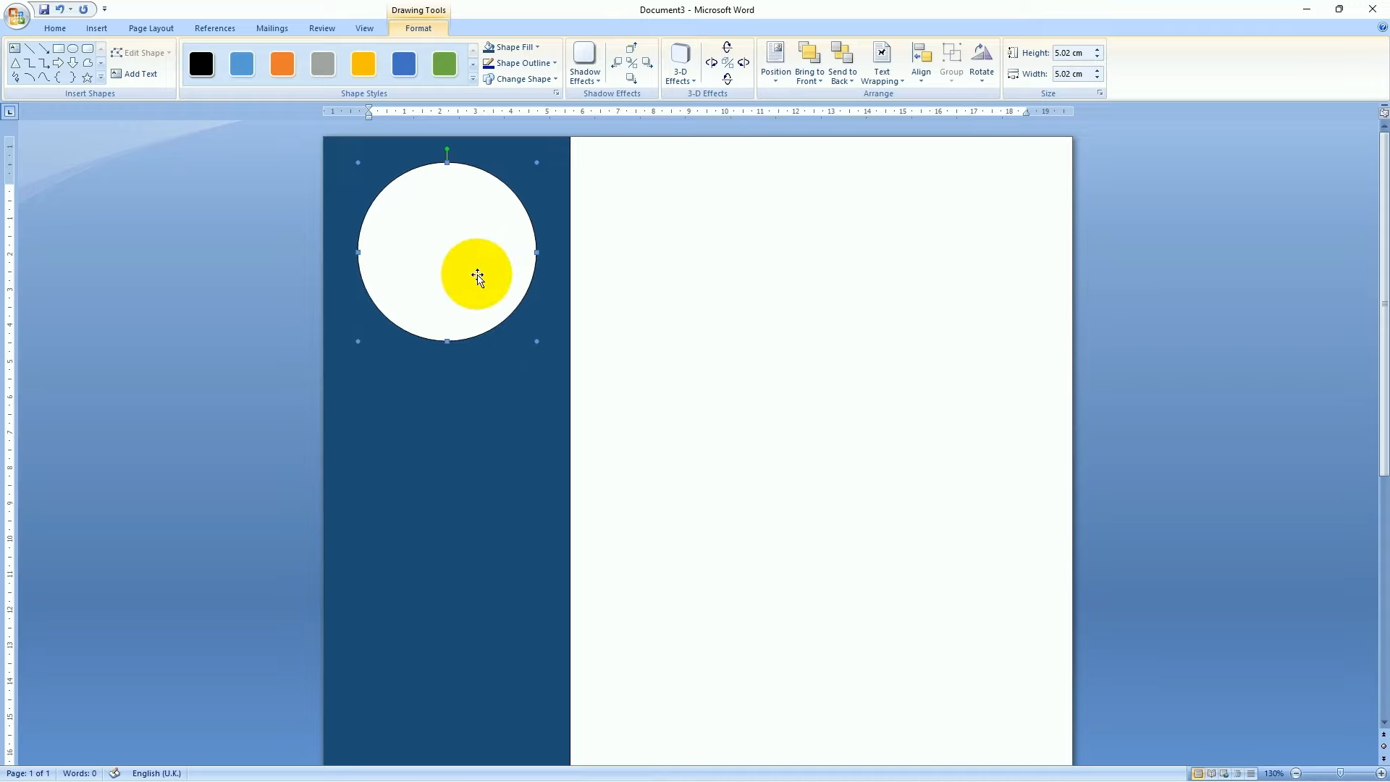
{"action": "mouse_move", "coordinate": [477, 276]}
{"action": "left_mouse_down"}
{"action": "mouse_move", "coordinate": [406, 249]}
{"action": "mouse_move", "coordinate": [466, 285]}
{"action": "mouse_move", "coordinate": [484, 259]}
{"action": "mouse_move", "coordinate": [410, 254]}
{"action": "mouse_move", "coordinate": [500, 272]}
{"action": "left_mouse_up"}
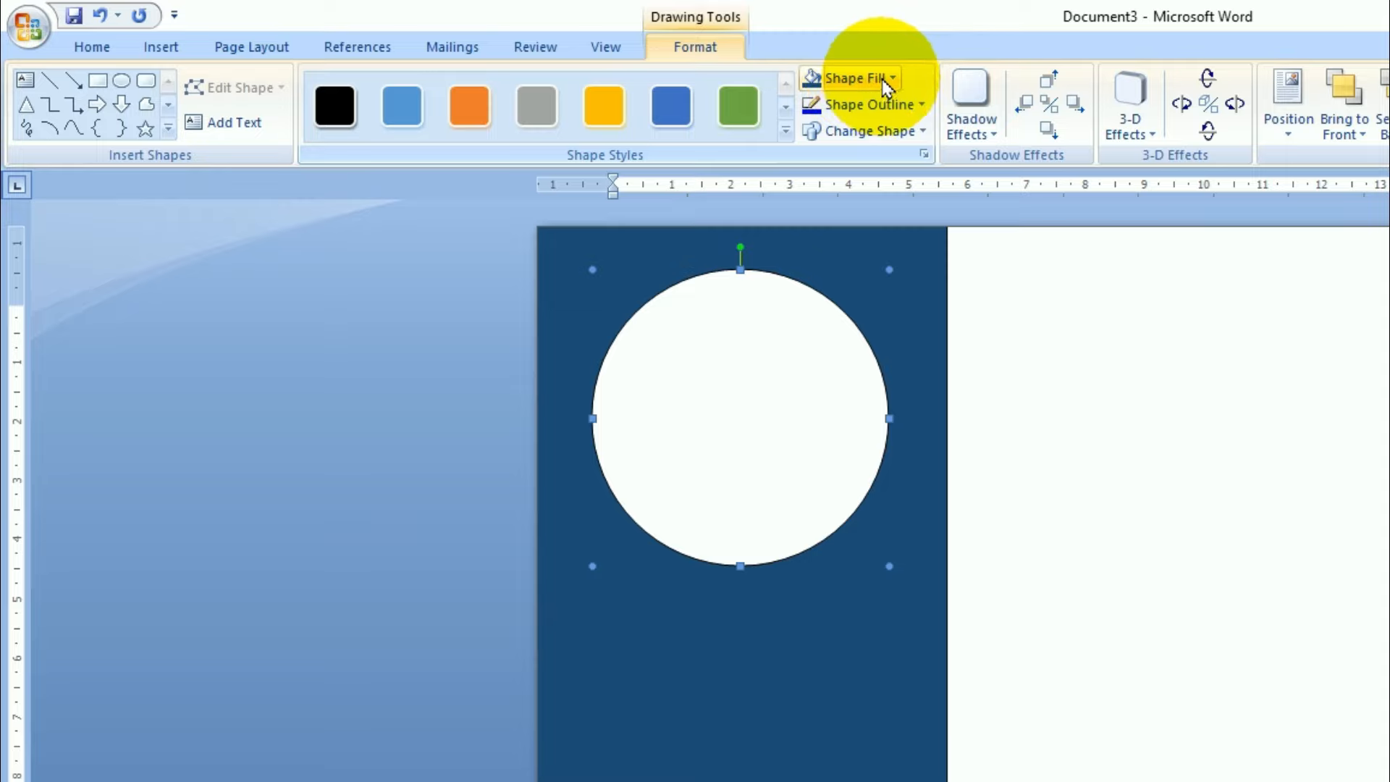
Fill the sidebar circle with the 'photo' picture
{"action": "left_click", "coordinate": [881, 80]}
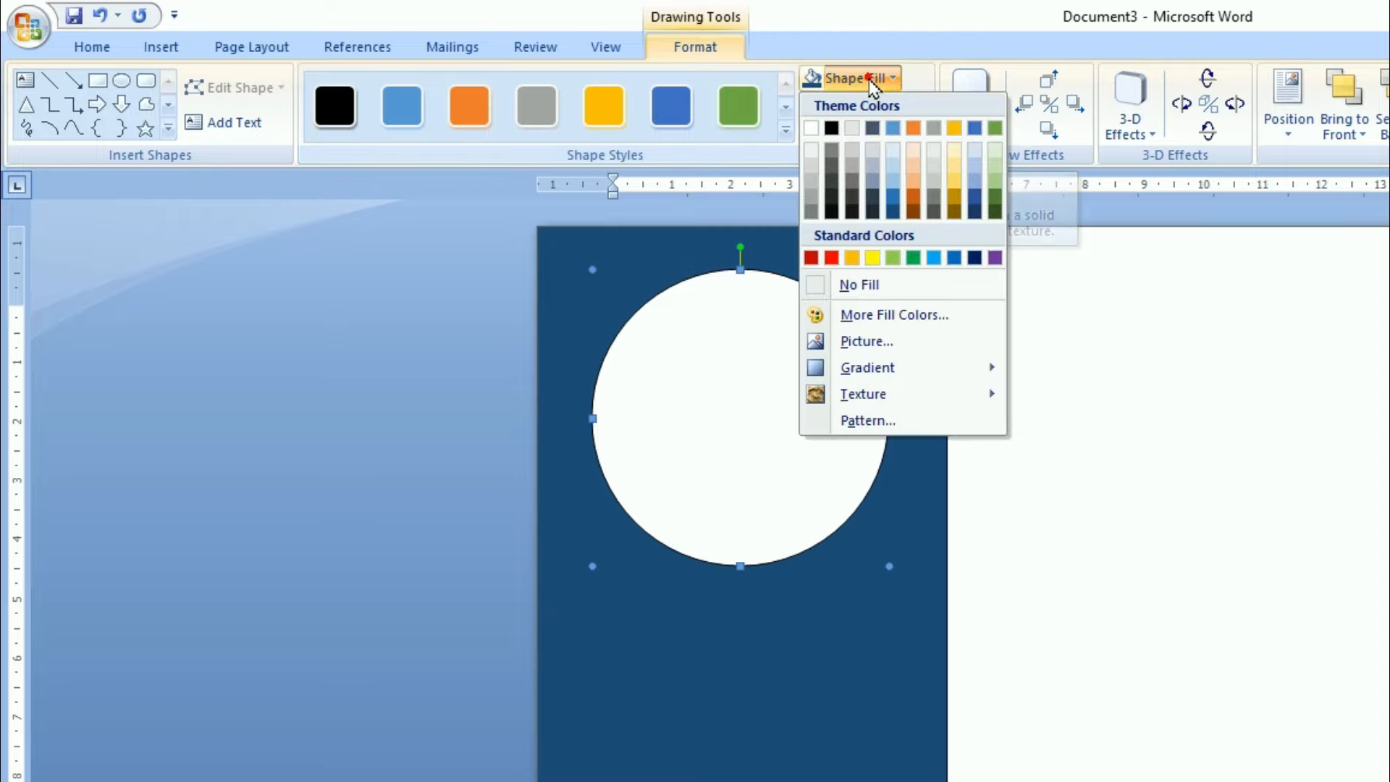
{"action": "left_click", "coordinate": [899, 341]}
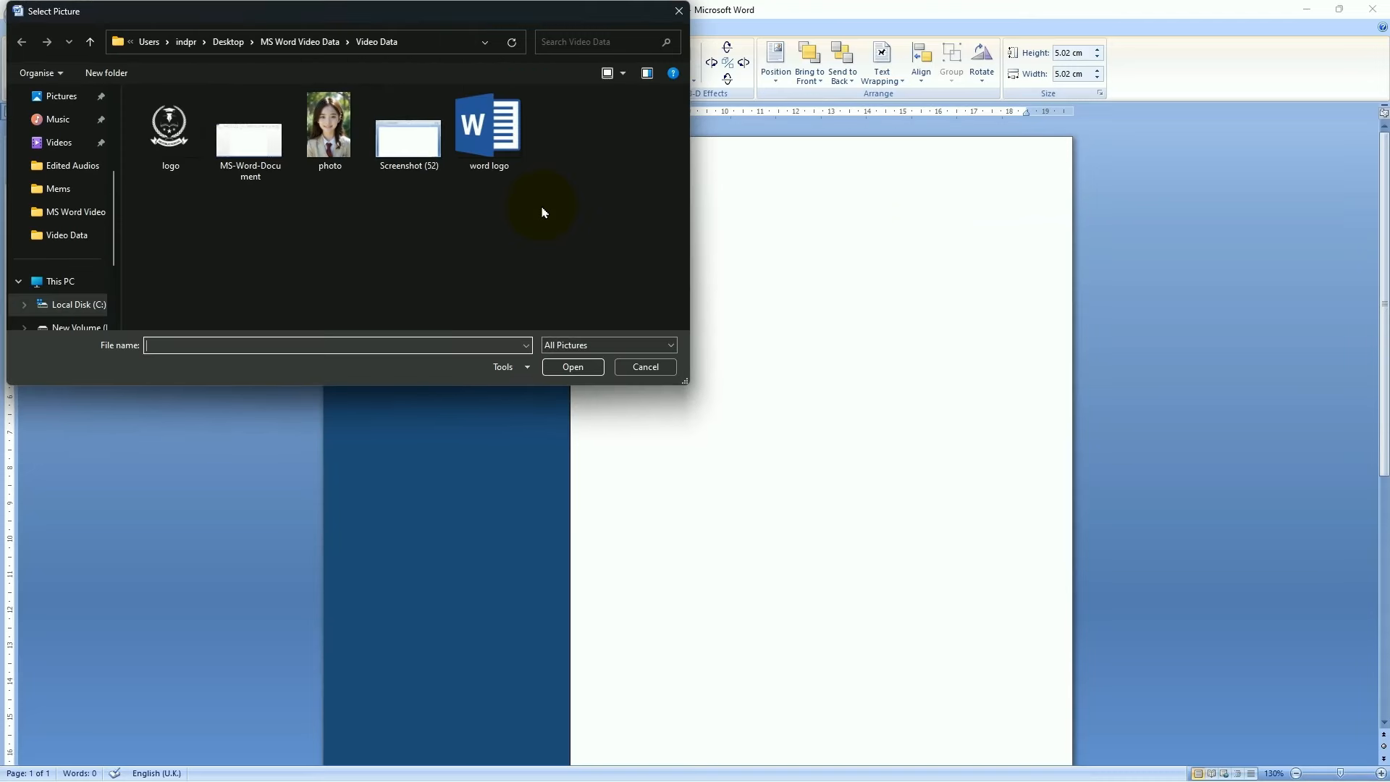
{"action": "left_click", "coordinate": [324, 131]}
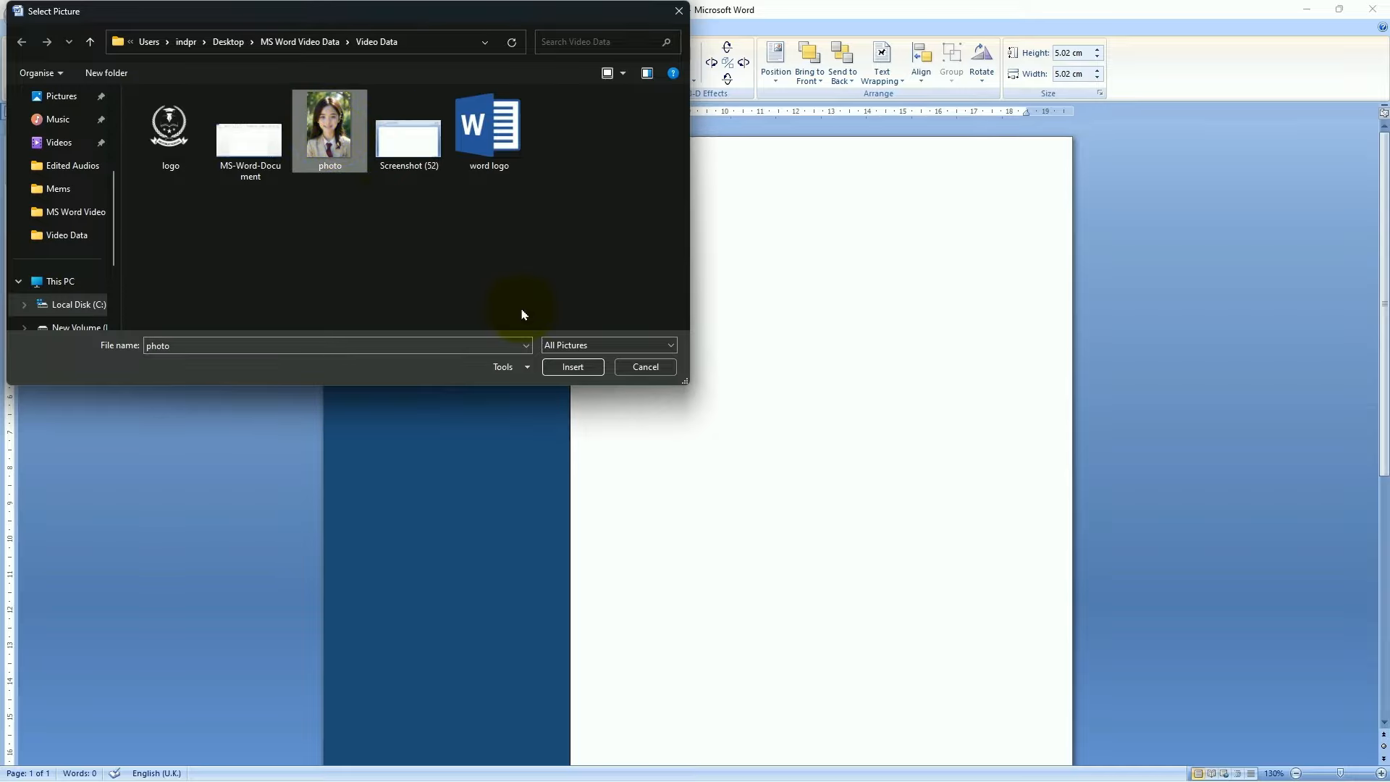
{"action": "left_click", "coordinate": [572, 367]}
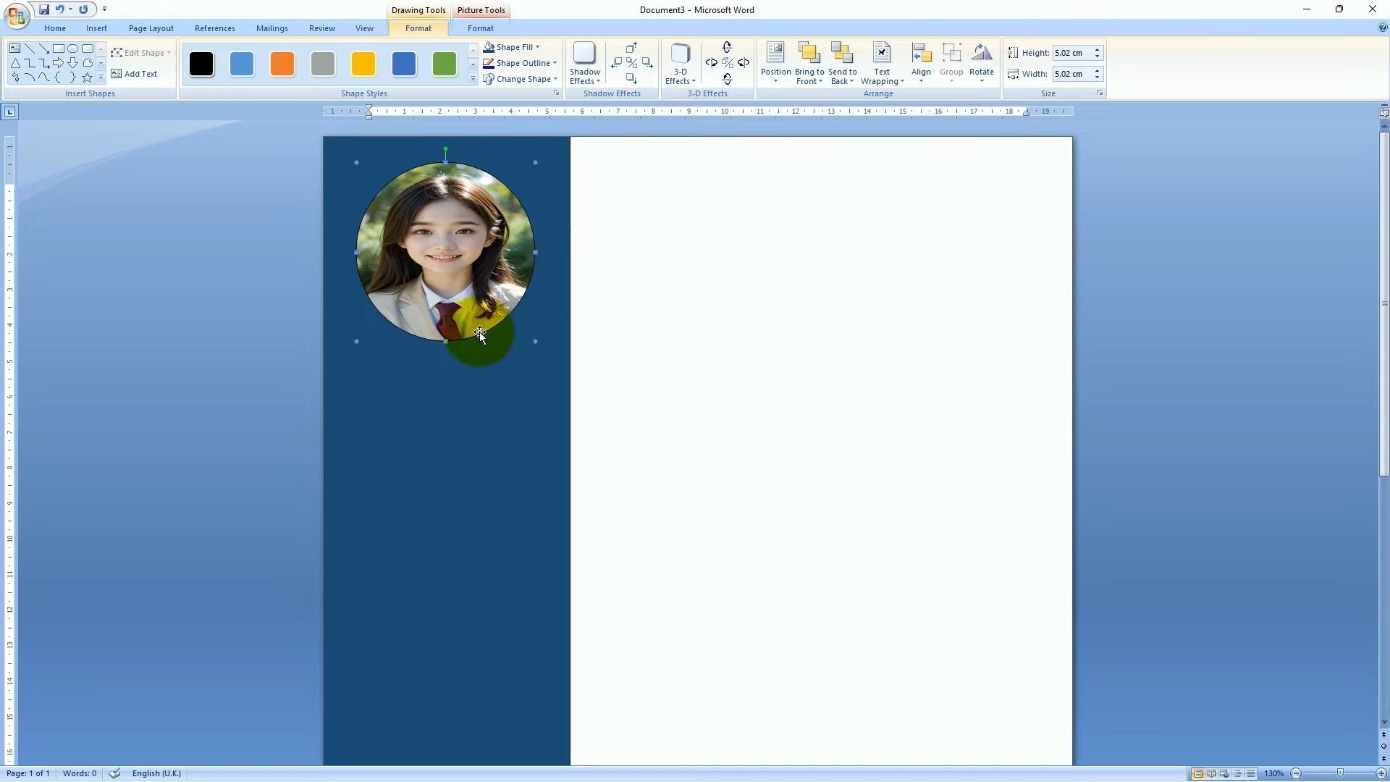
{"action": "left_click", "coordinate": [527, 63]}
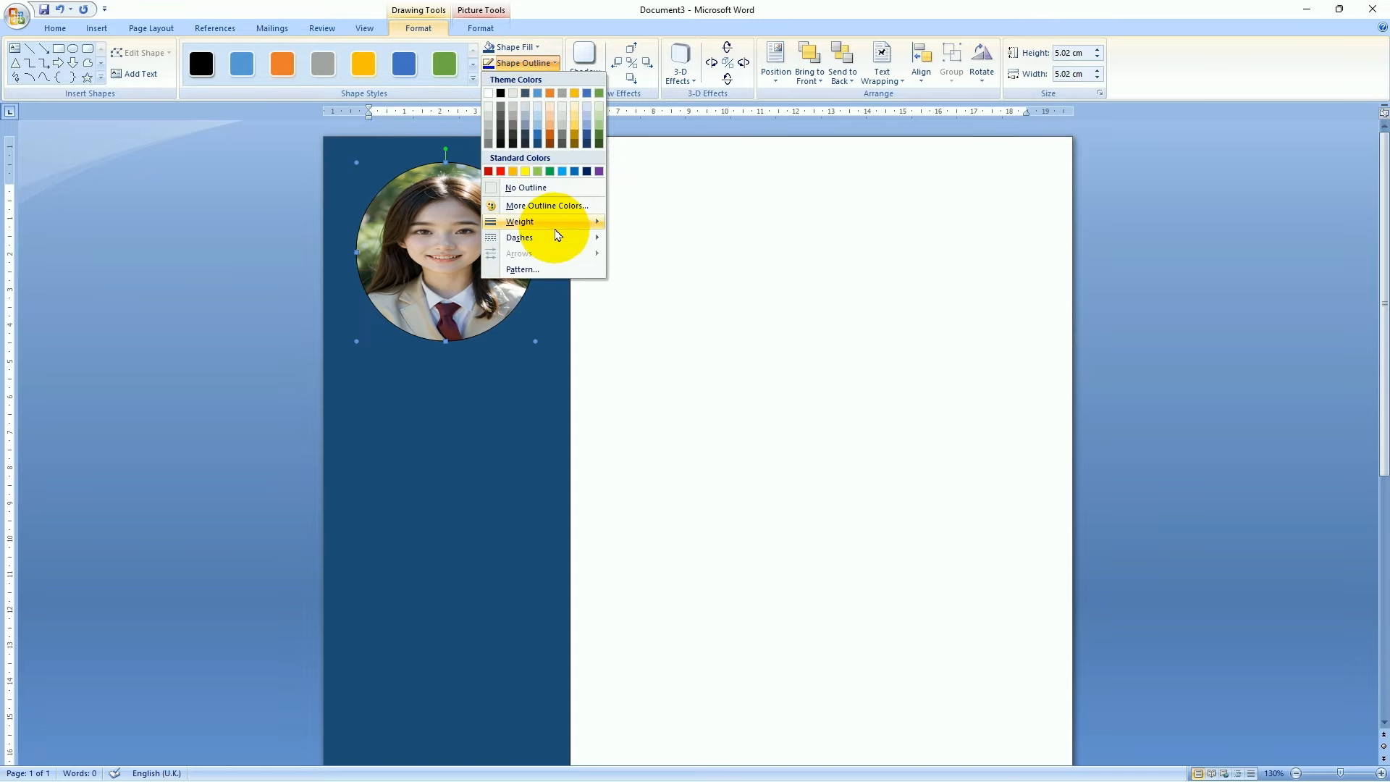
{"action": "mouse_move", "coordinate": [572, 221]}
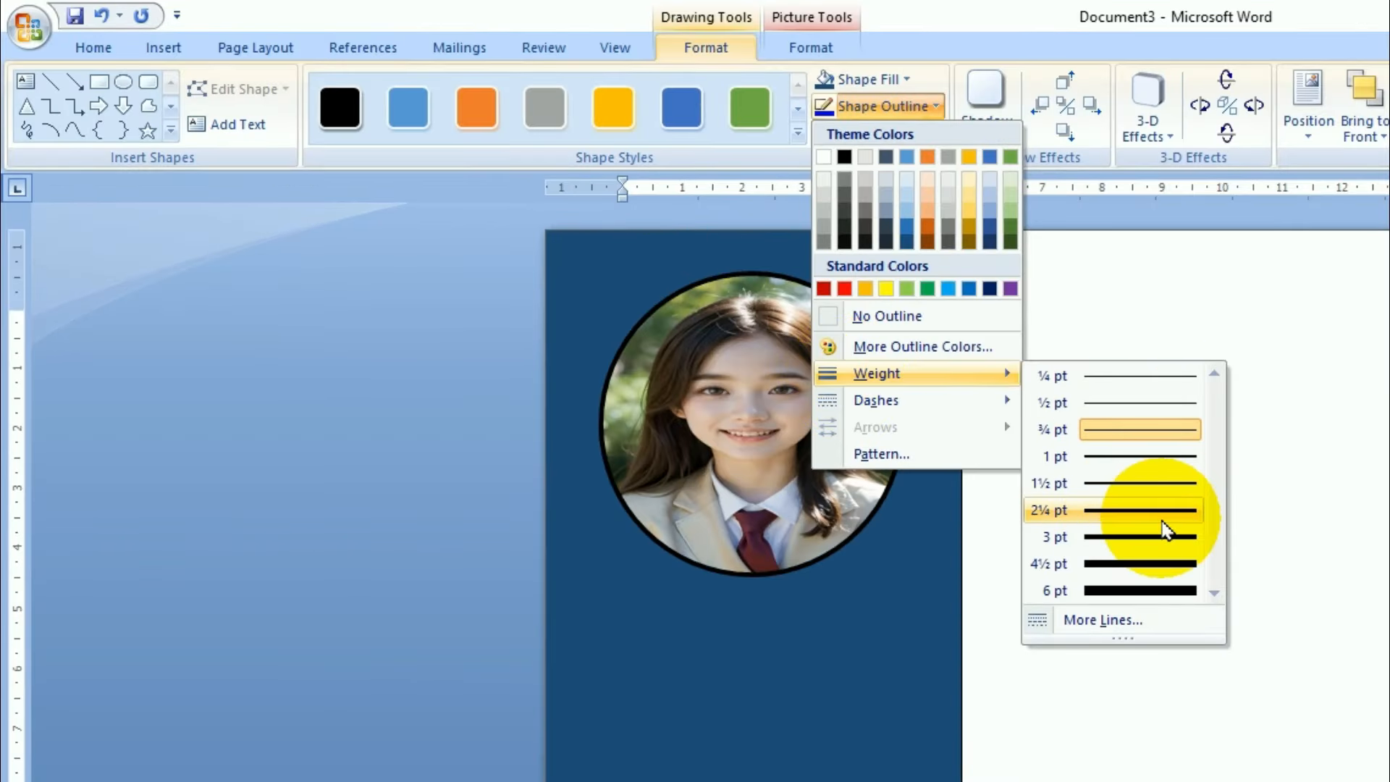
Give the photo circle a 2¼ pt outline in a light theme colour
{"action": "left_click", "coordinate": [1162, 514]}
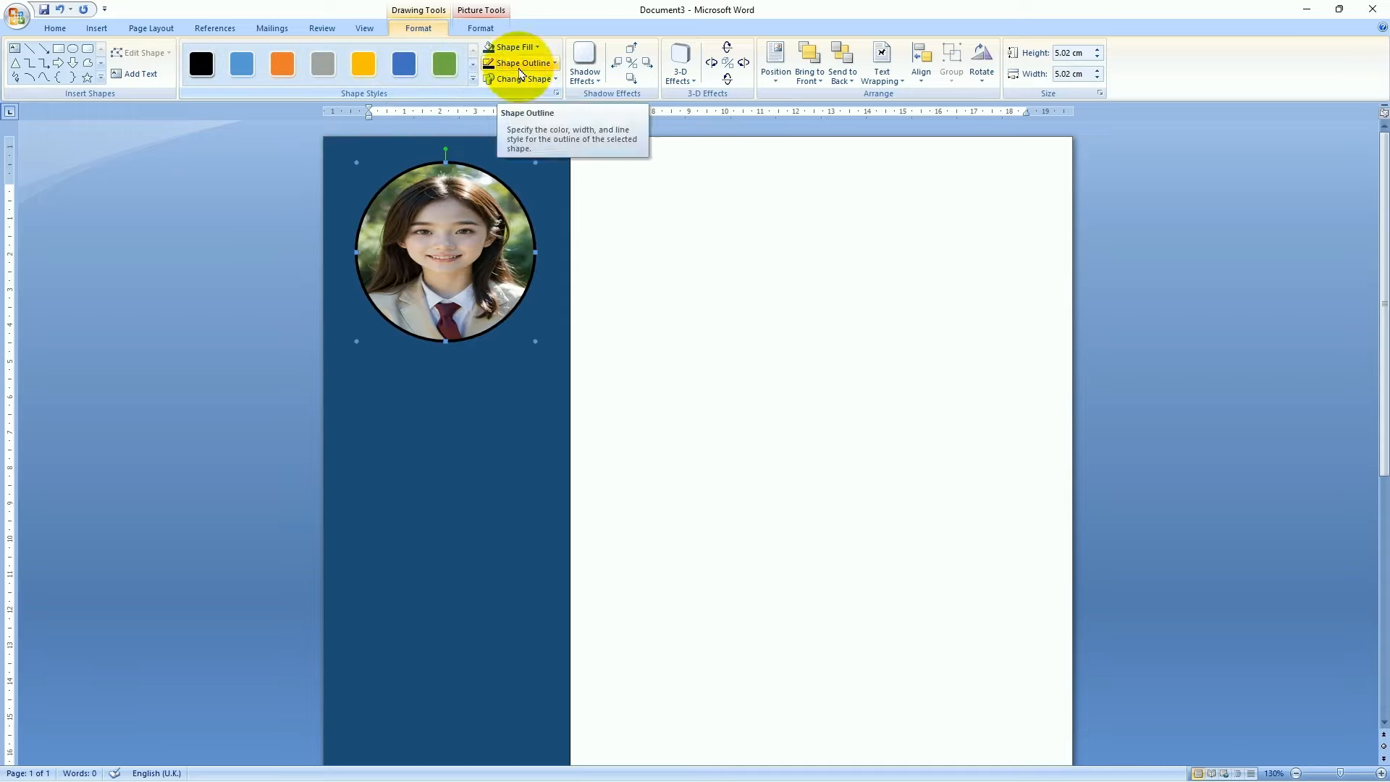
{"action": "left_click", "coordinate": [519, 69]}
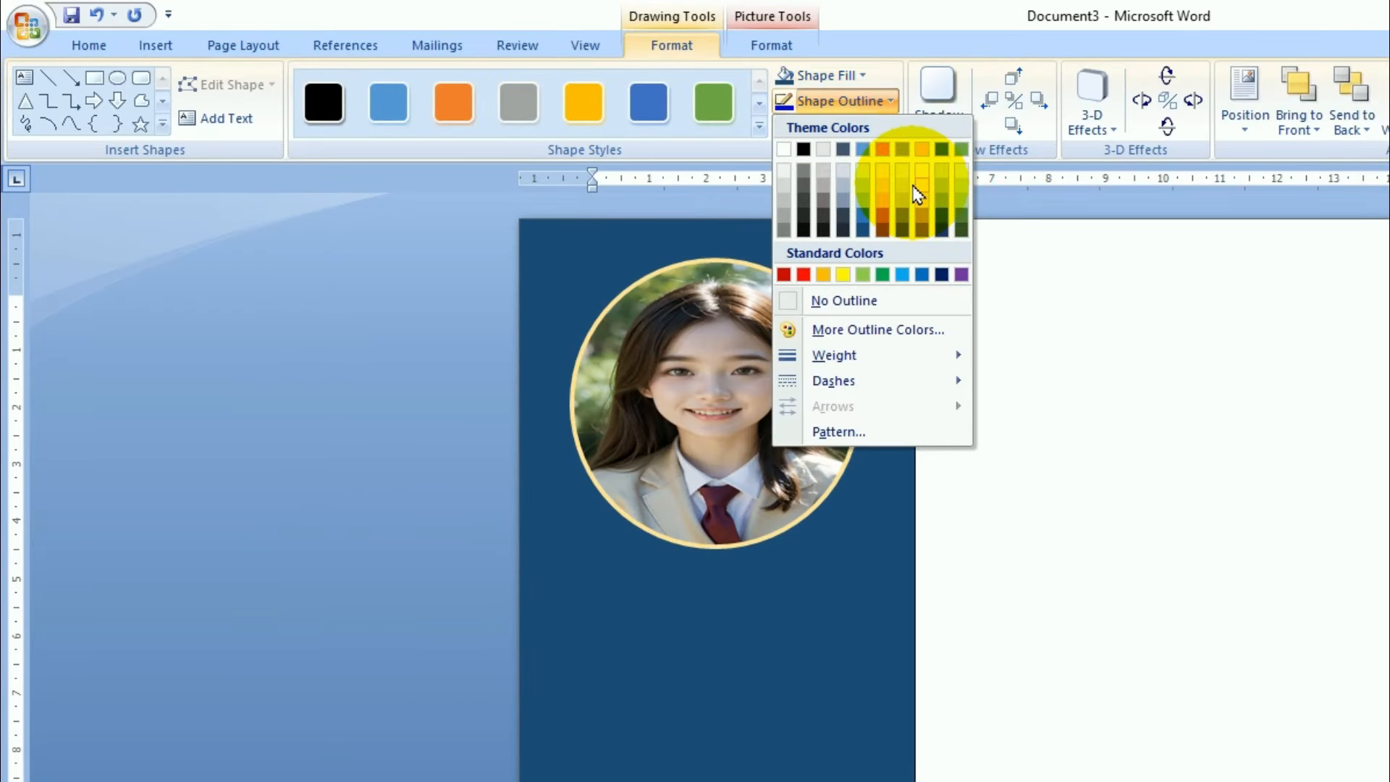
{"action": "left_click", "coordinate": [825, 150]}
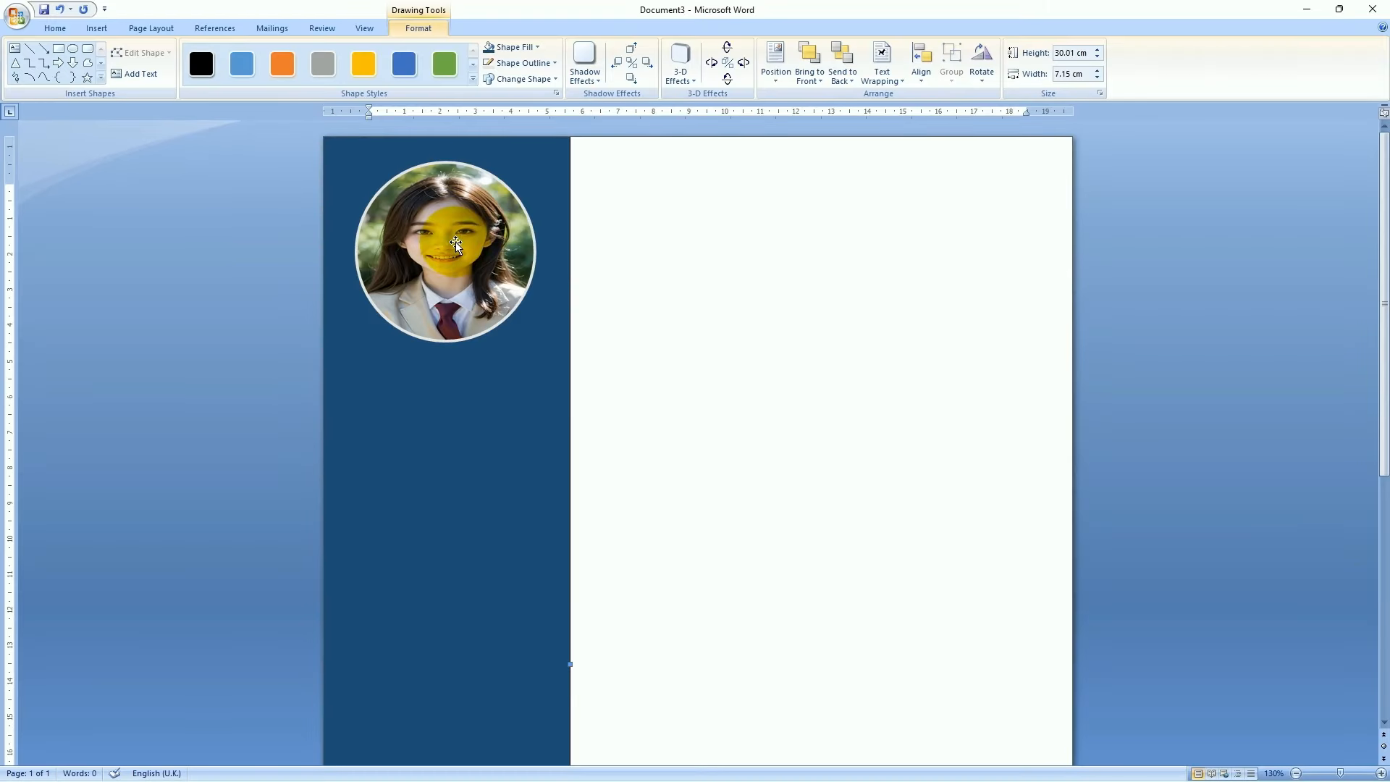
{"action": "scroll", "coordinate": [835, 448], "scroll_direction": "down", "scroll_amount": 1}
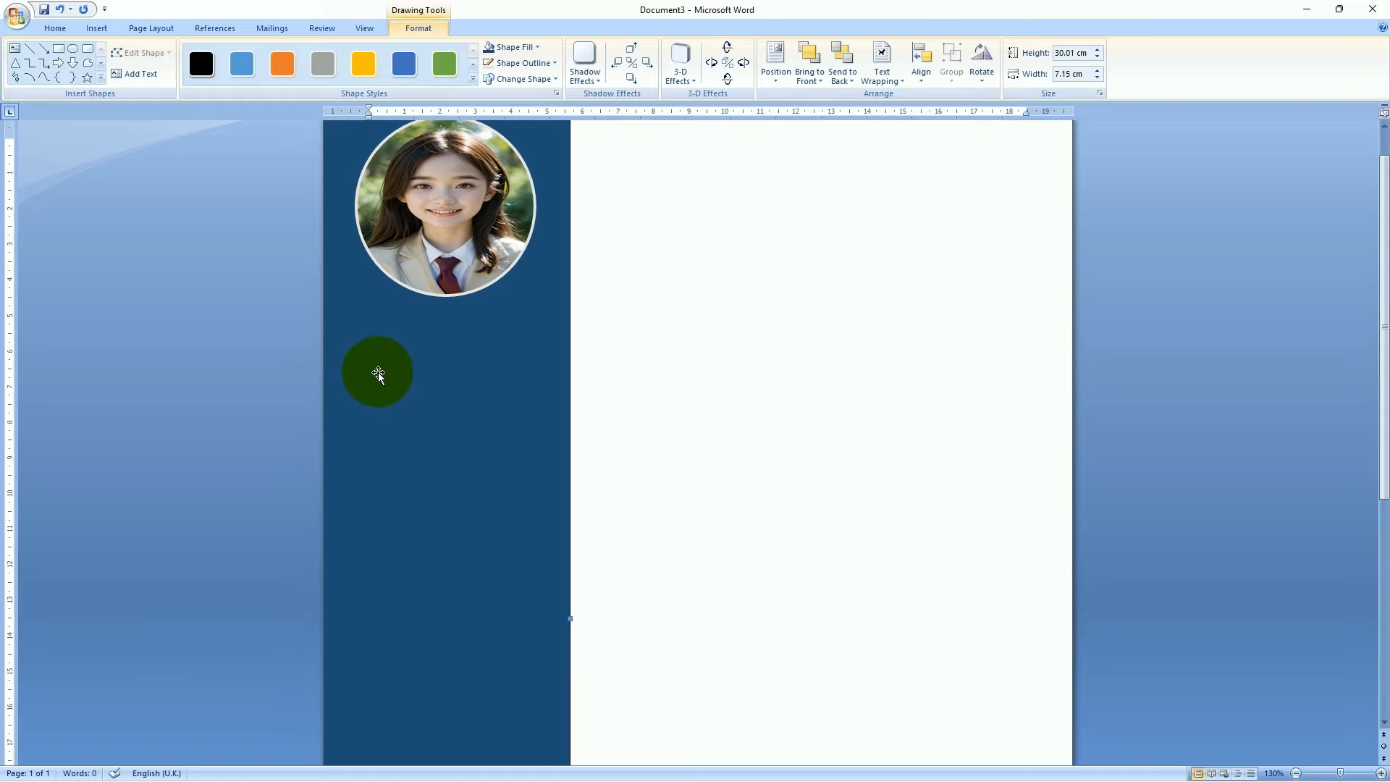
{"action": "left_click_drag", "start_coordinate": [367, 351], "coordinate": [441, 434]}
{"action": "scroll", "coordinate": [444, 442], "scroll_direction": "up", "scroll_amount": 1}
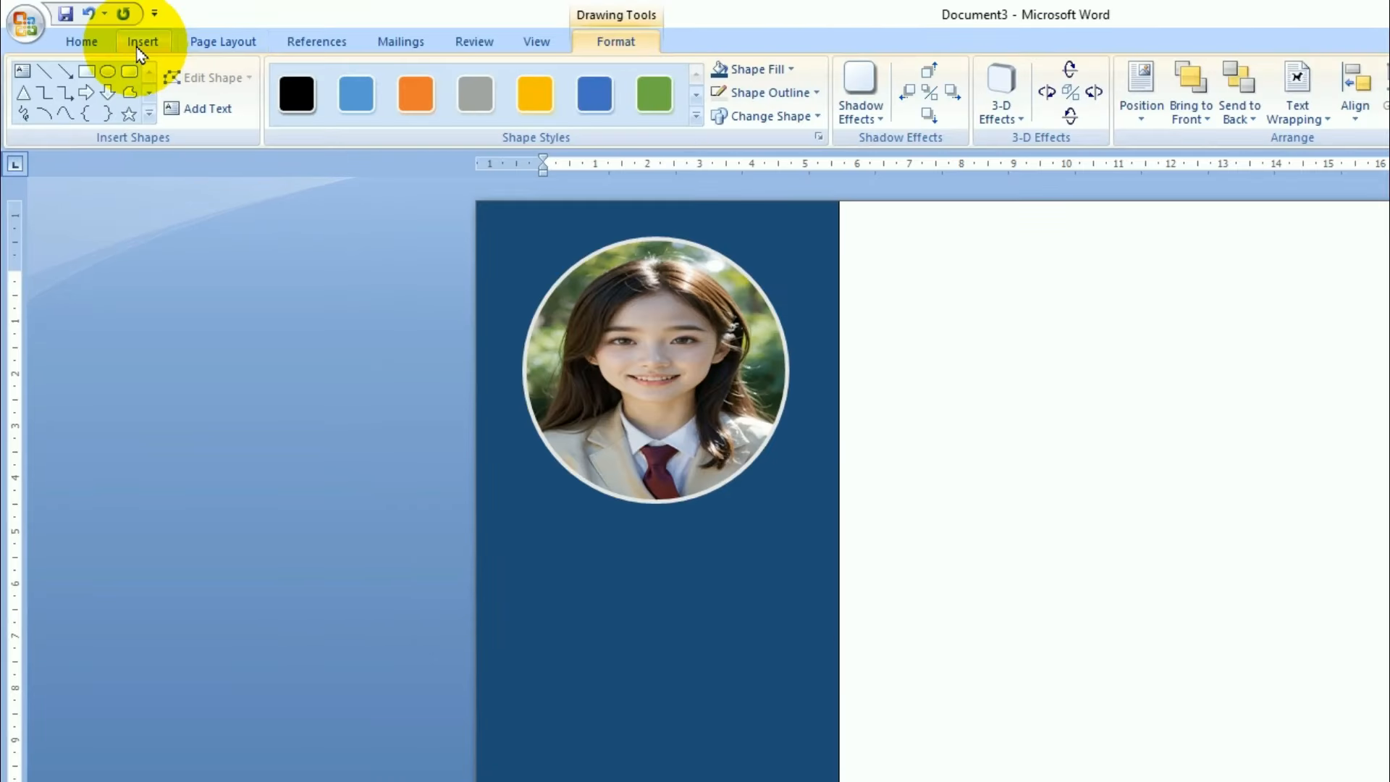
{"action": "left_click", "coordinate": [139, 48]}
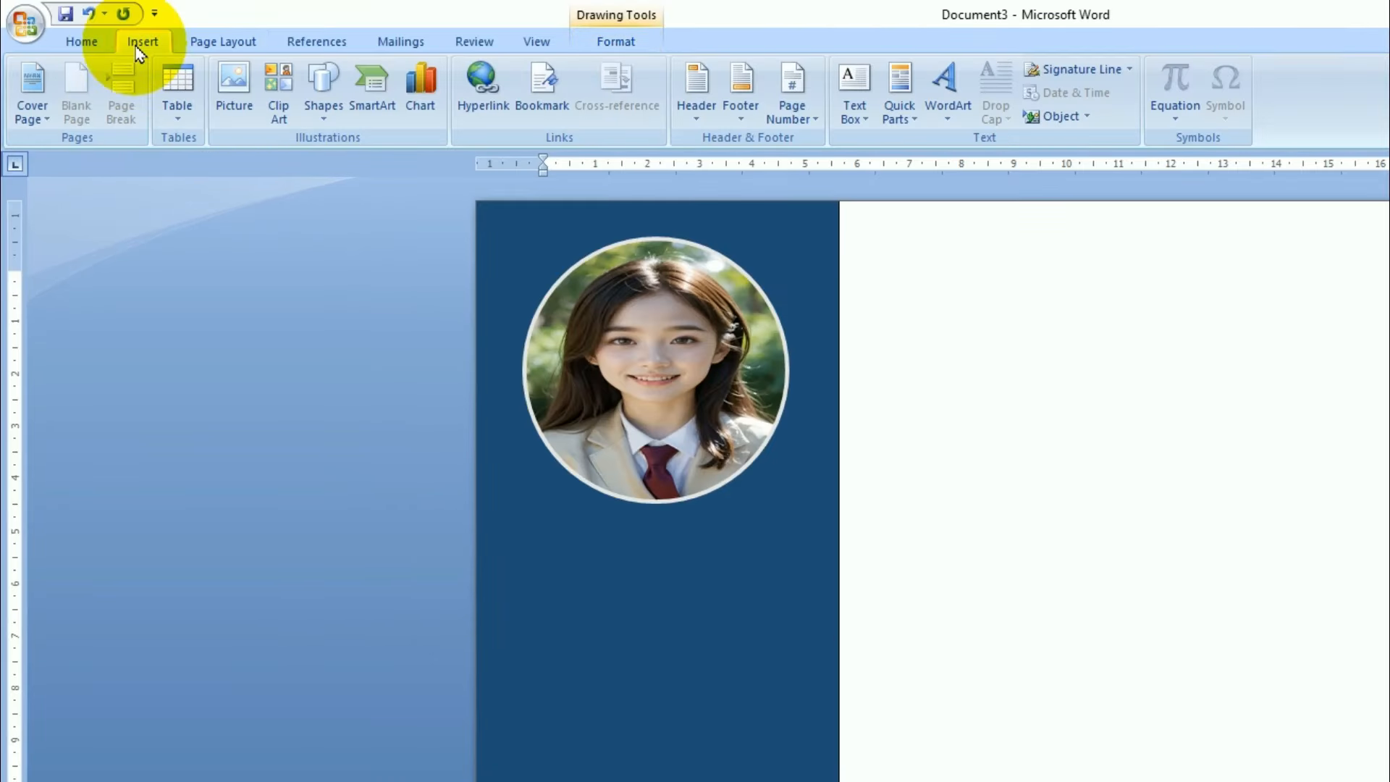
Add a simple text box reading 'CONTACT' under the photo, resized to 0.77 cm by 3.93 cm
{"action": "left_click", "coordinate": [856, 98]}
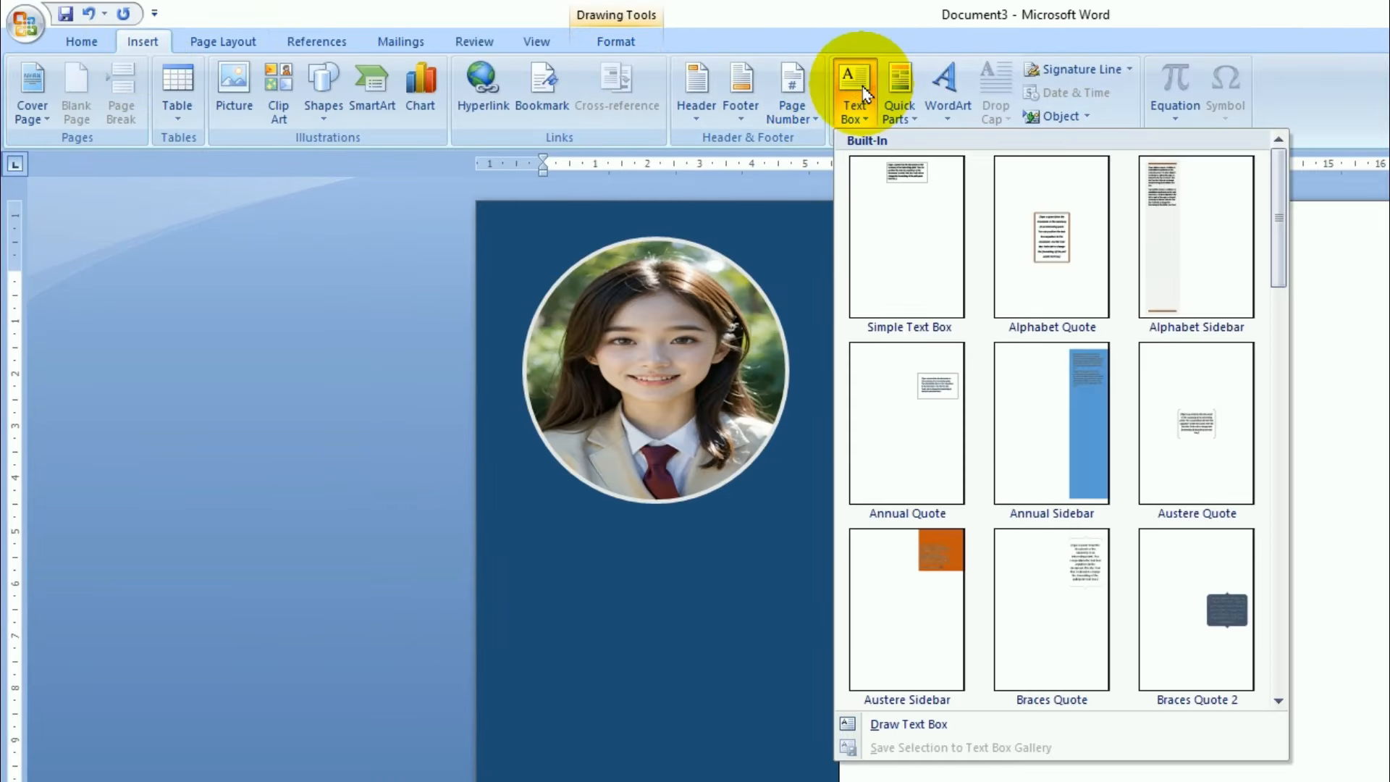
{"action": "left_click", "coordinate": [909, 226]}
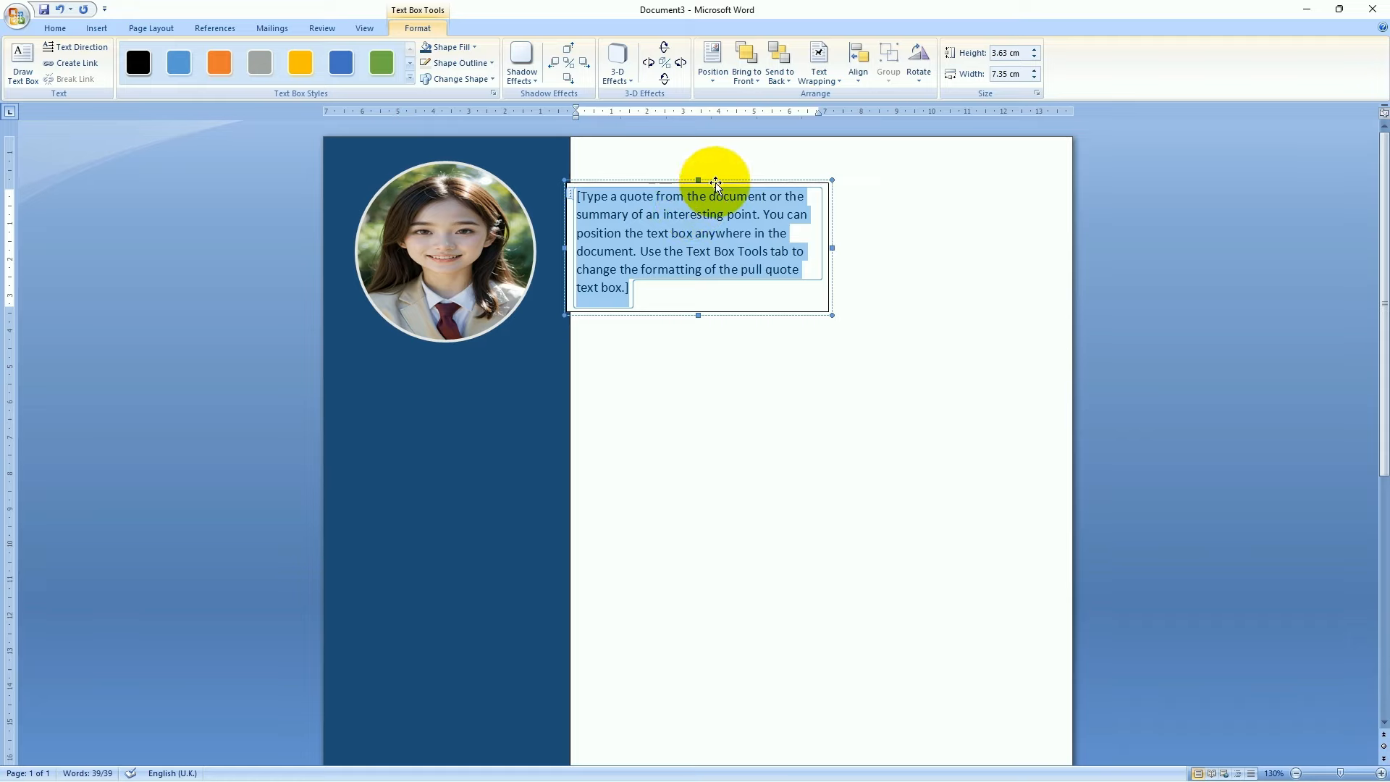
{"action": "left_click_drag", "start_coordinate": [715, 184], "coordinate": [540, 410]}
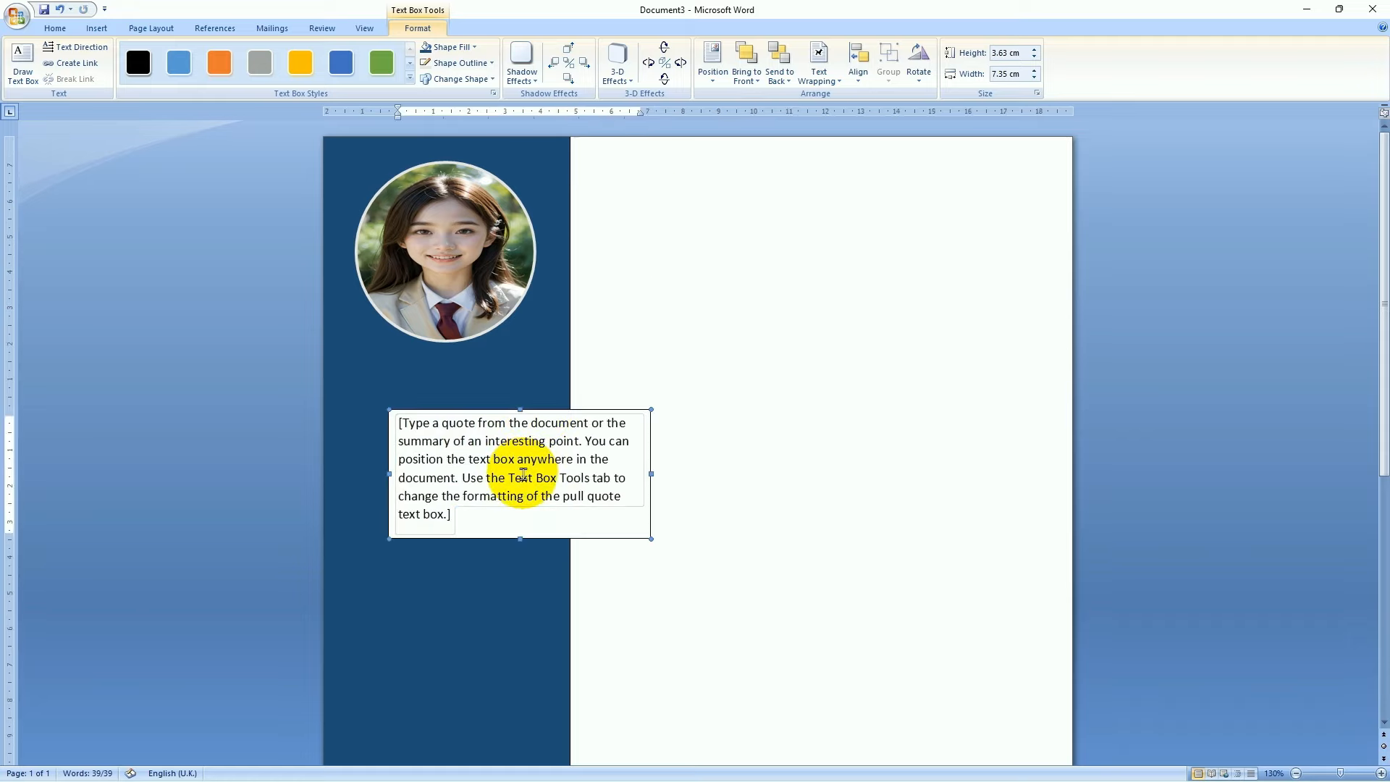
{"action": "left_click", "coordinate": [523, 474]}
{"action": "type", "text": "CONTACT"}
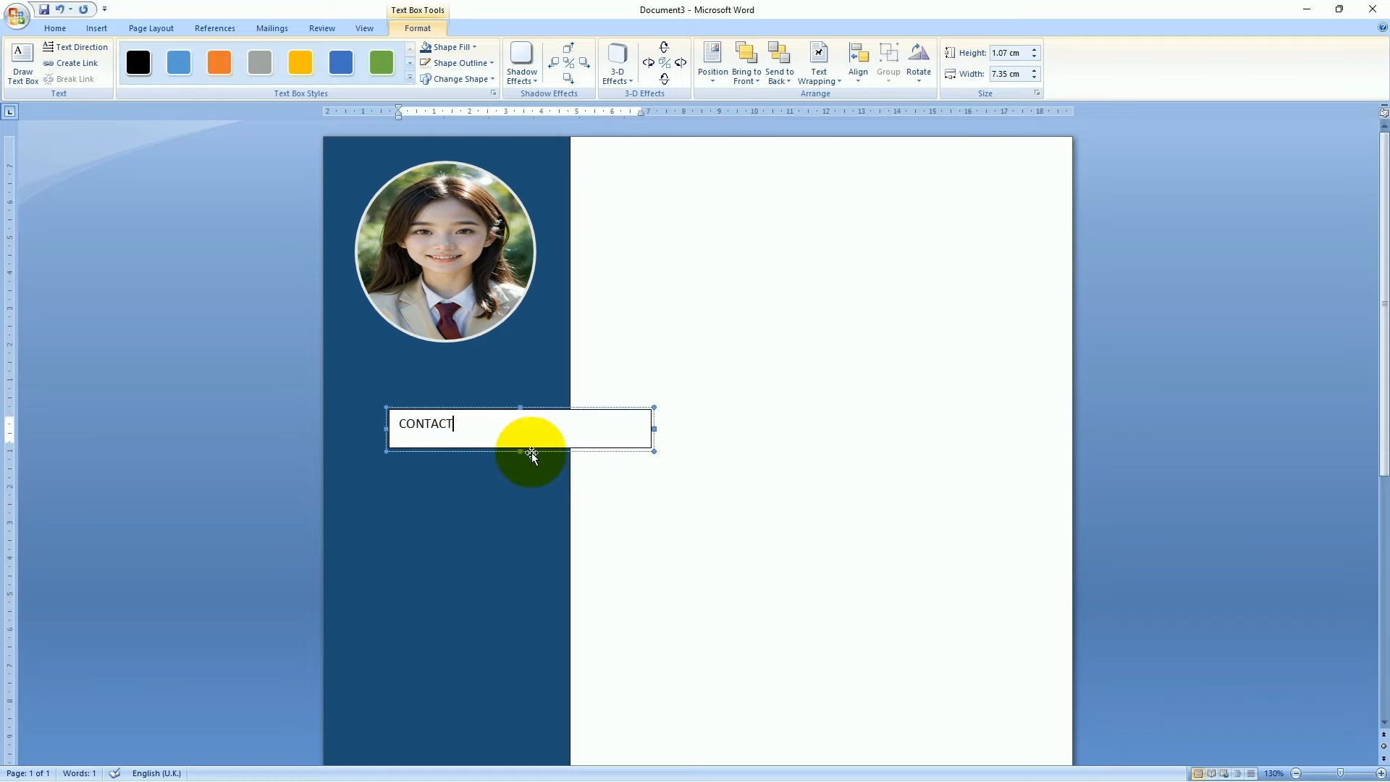
{"action": "left_click_drag", "start_coordinate": [521, 451], "coordinate": [519, 437]}
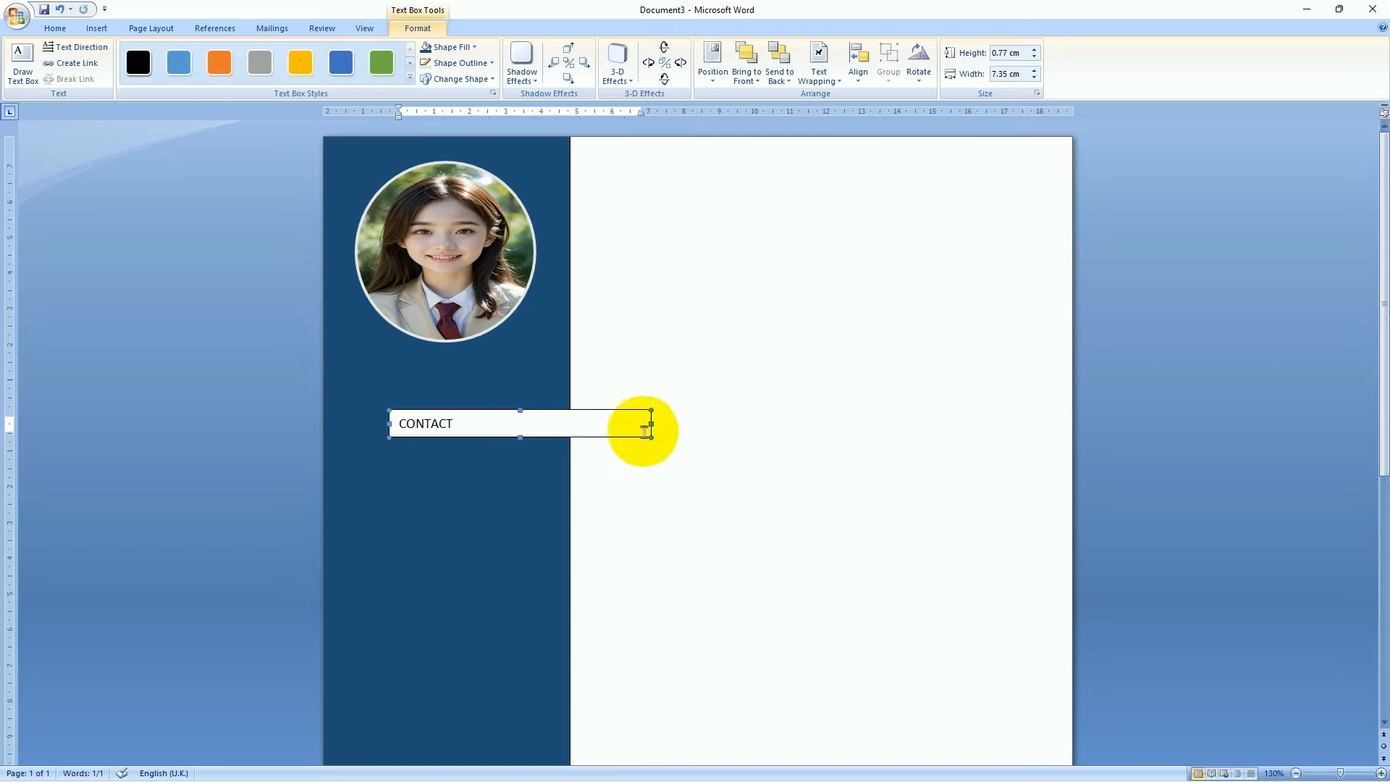
{"action": "left_click_drag", "start_coordinate": [651, 424], "coordinate": [529, 423]}
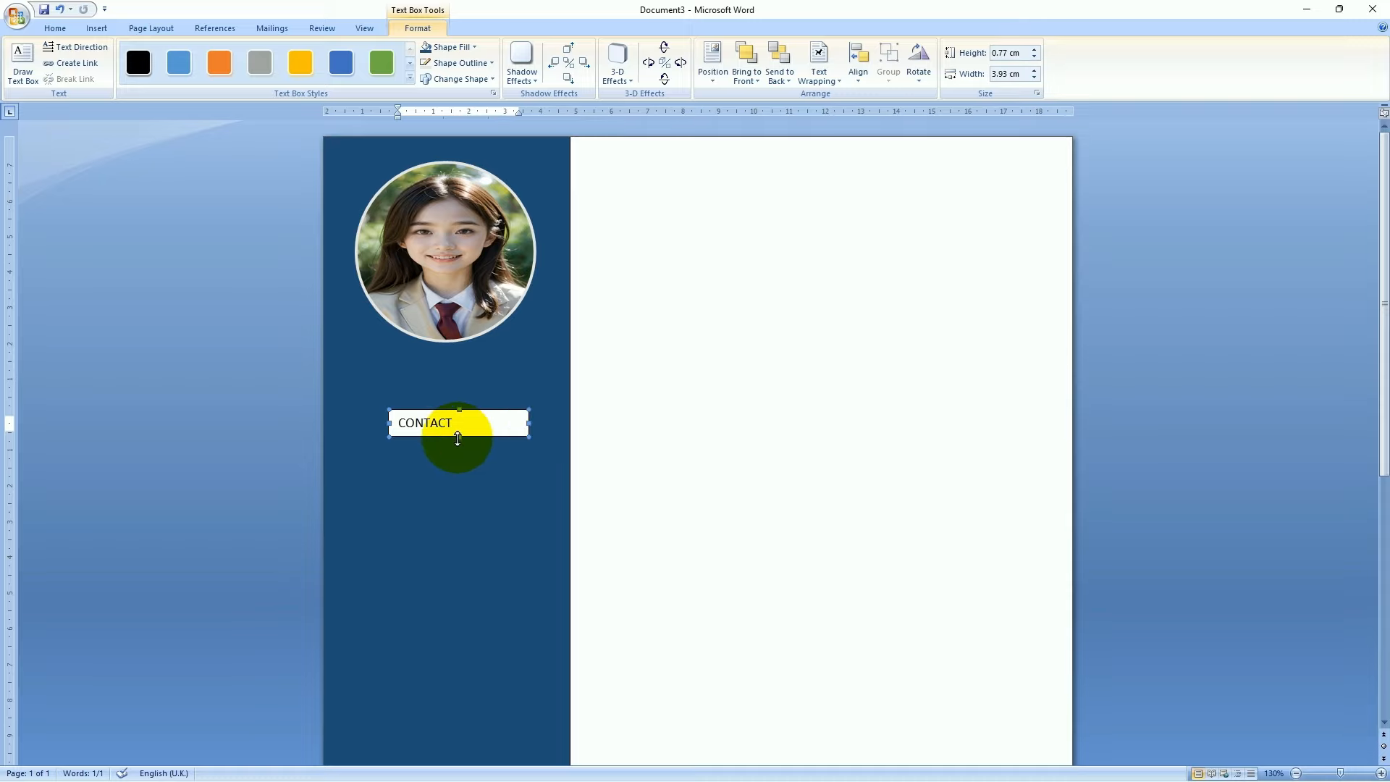
Make CONTACT bold and grow it to 18 pt, stretching its box taller to fit
{"action": "left_click", "coordinate": [57, 30]}
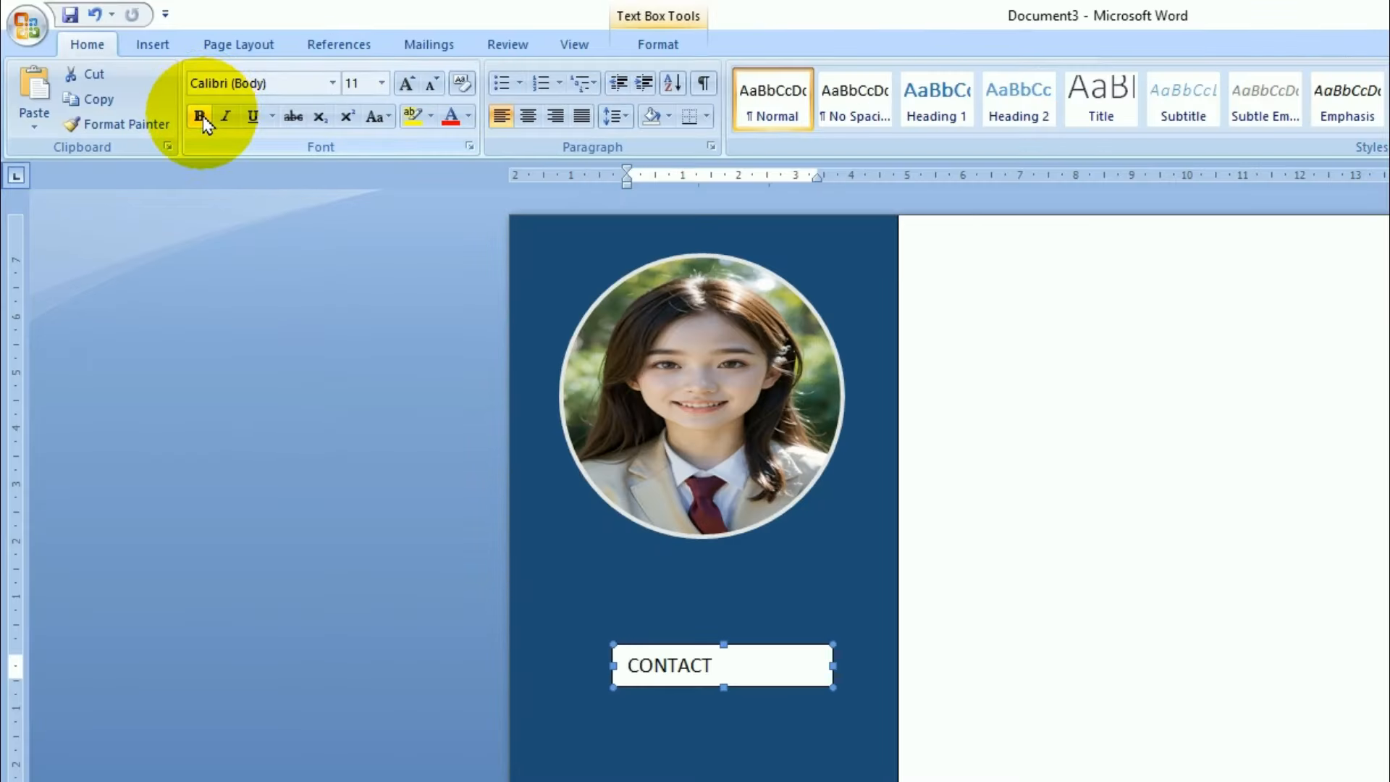
{"action": "left_click", "coordinate": [126, 74]}
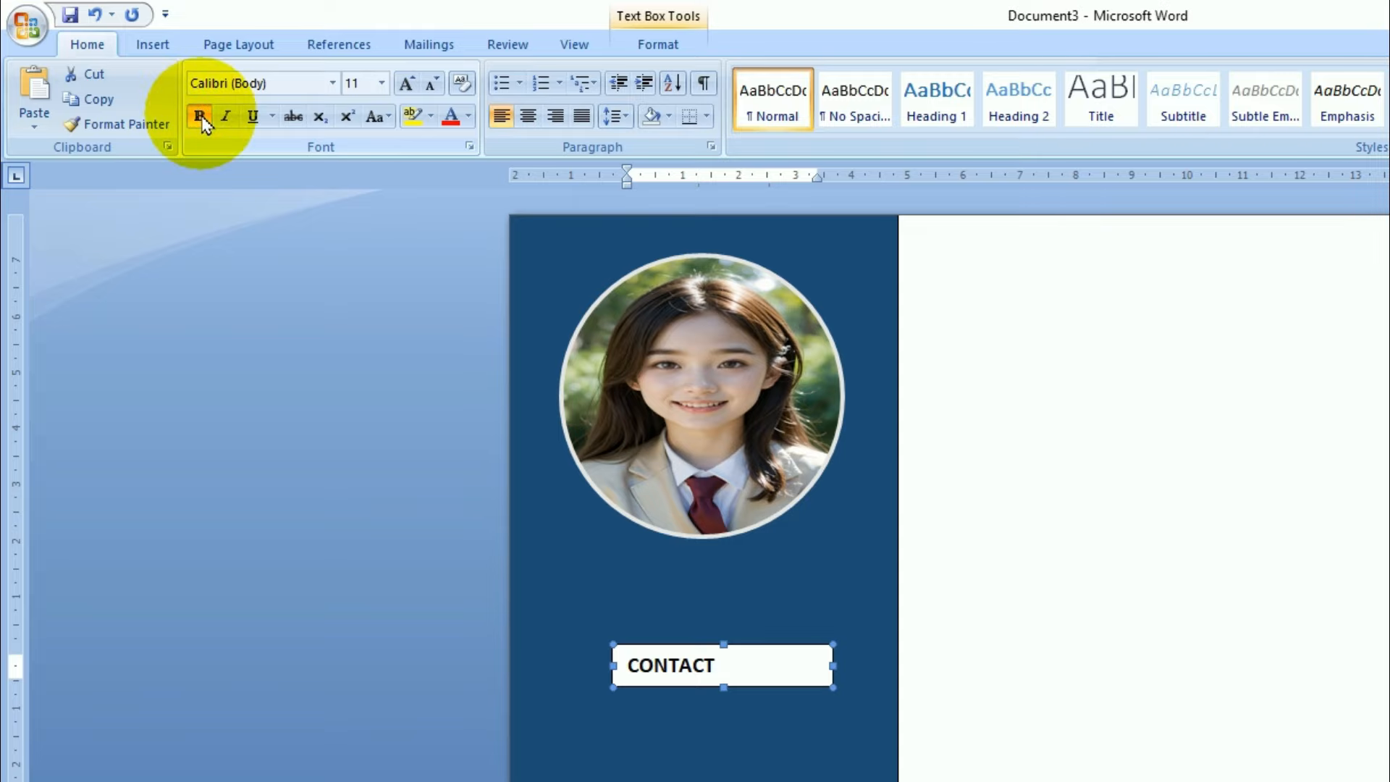
{"action": "left_click", "coordinate": [408, 84]}
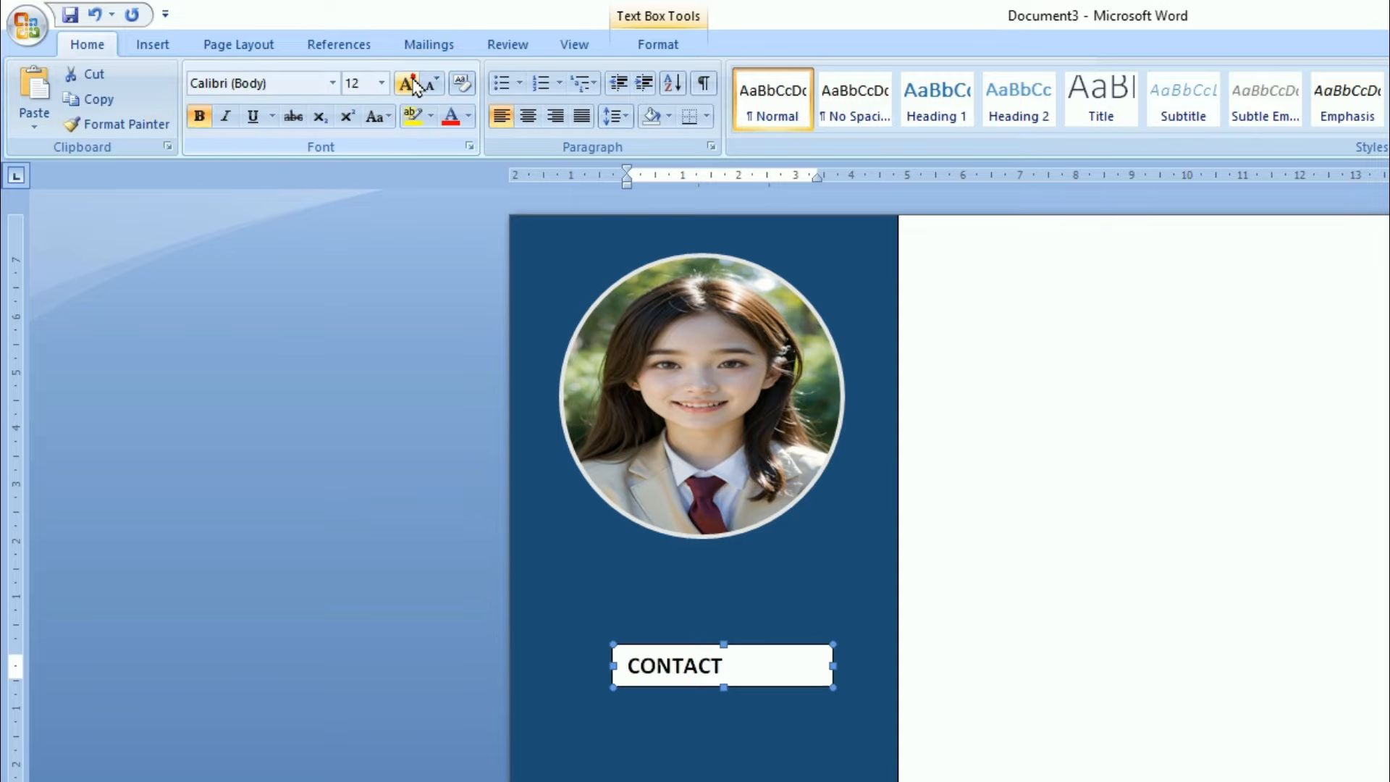
{"action": "left_click", "coordinate": [409, 85]}
{"action": "left_click_drag", "start_coordinate": [722, 688], "coordinate": [723, 696]}
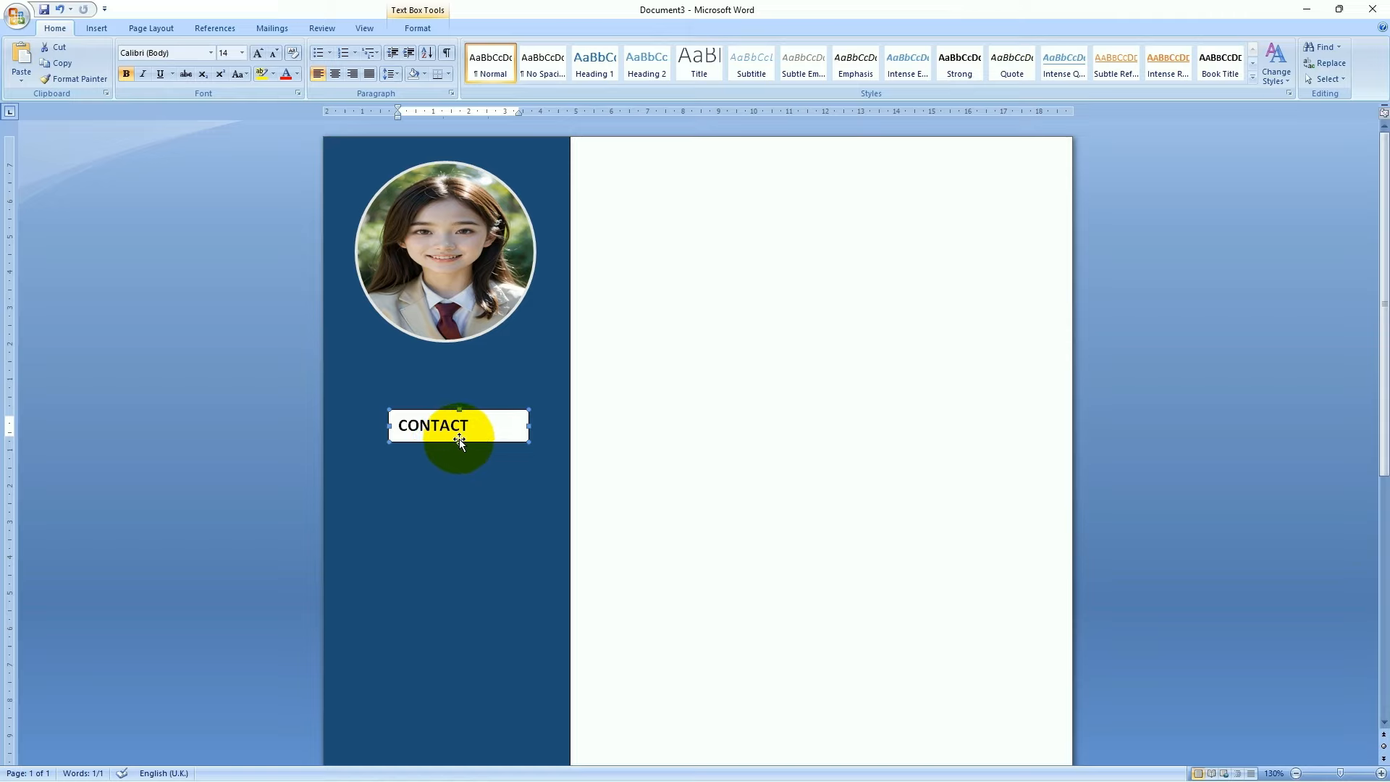
{"action": "left_click", "coordinate": [460, 440]}
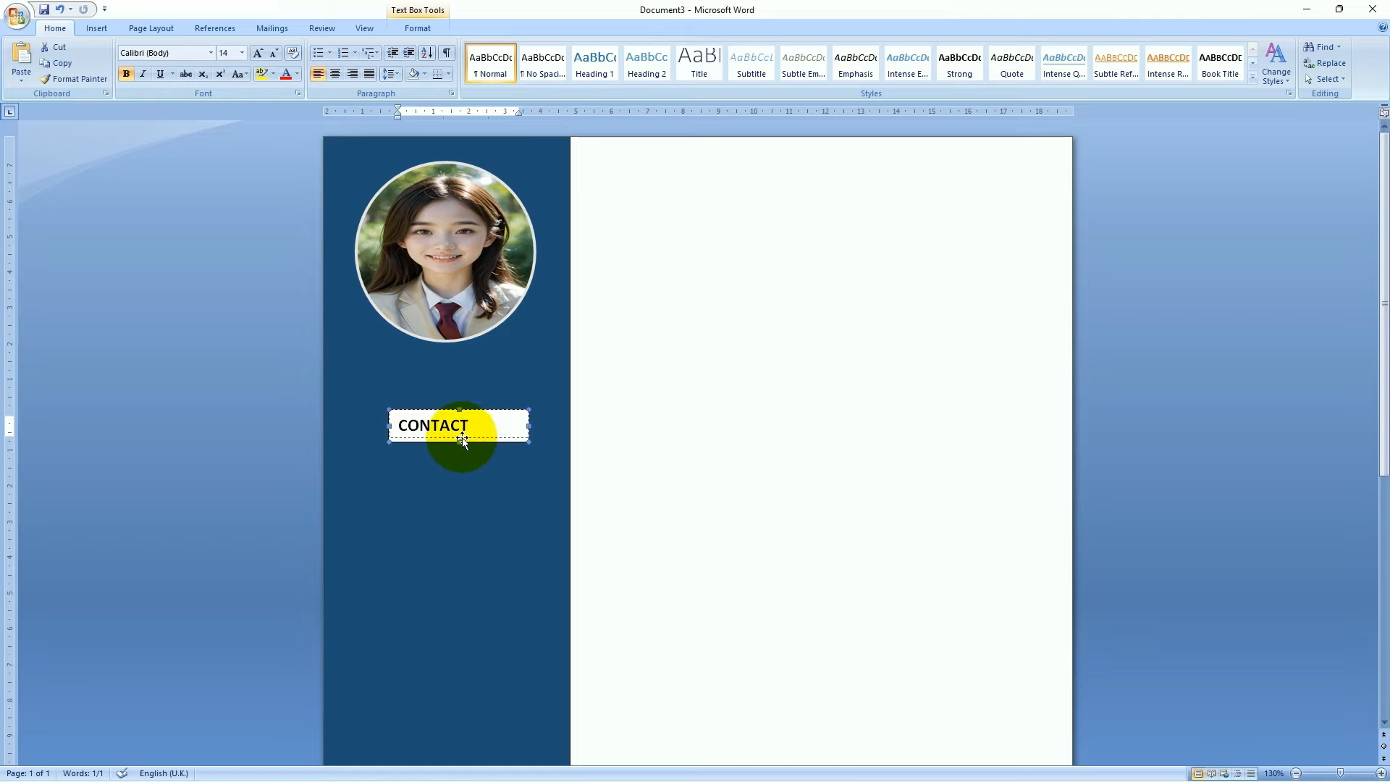
{"action": "left_click", "coordinate": [461, 439]}
{"action": "left_click", "coordinate": [257, 53]}
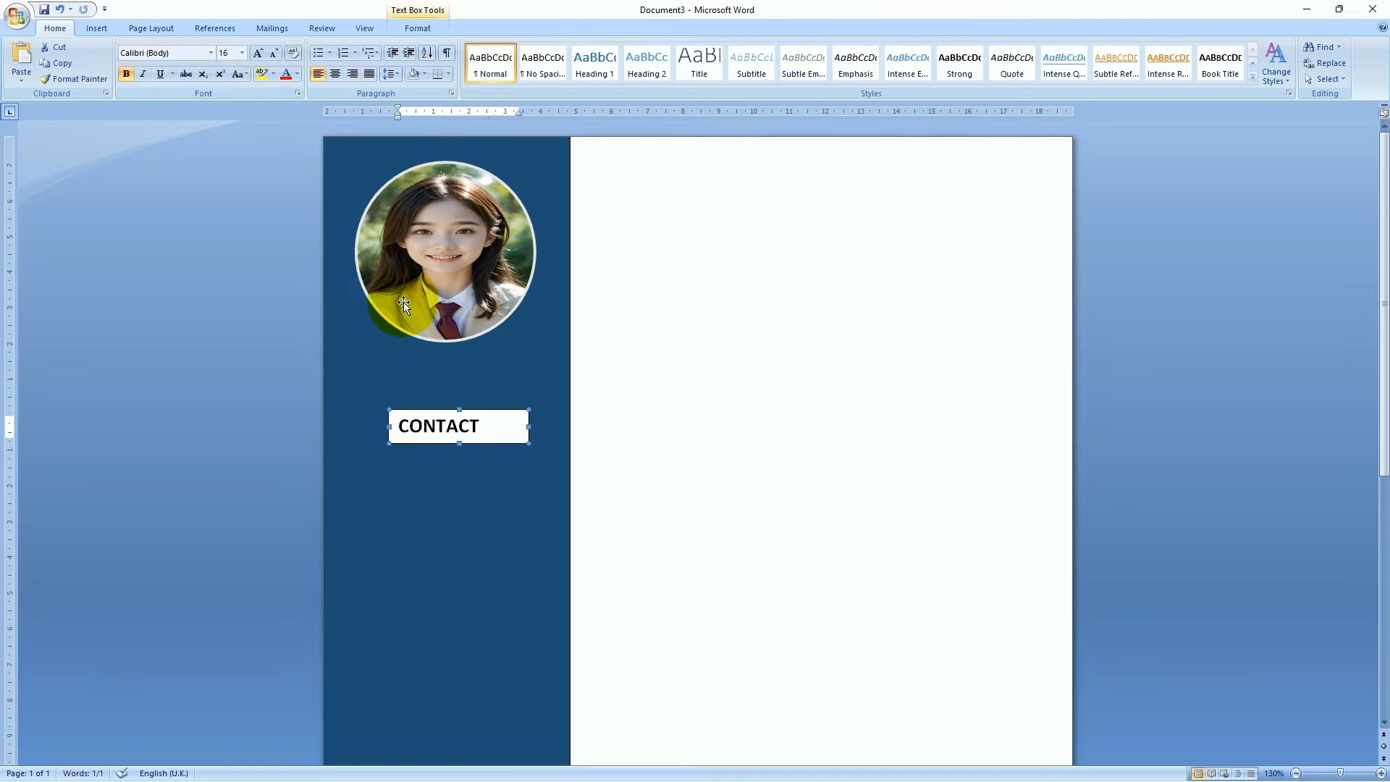
{"action": "left_click", "coordinate": [257, 53]}
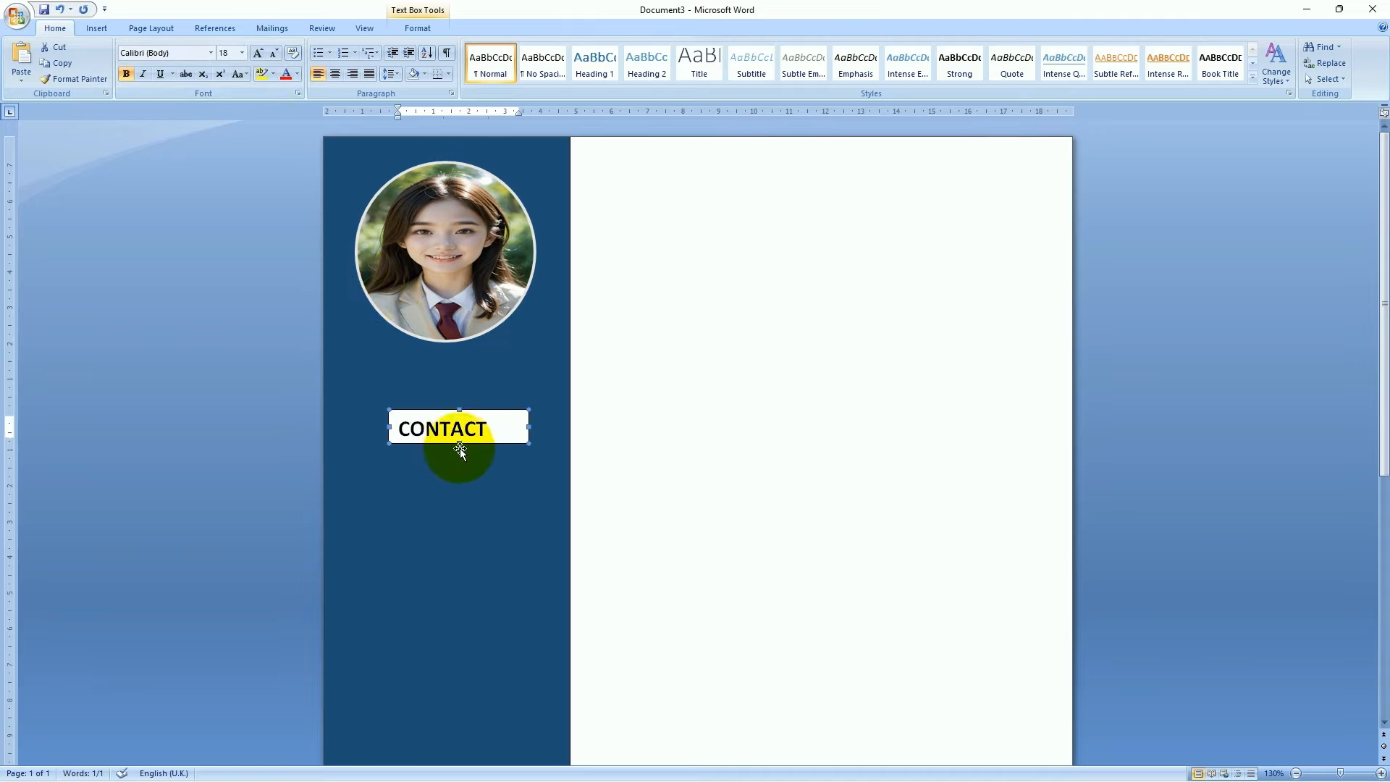
{"action": "left_click_drag", "start_coordinate": [457, 443], "coordinate": [459, 445]}
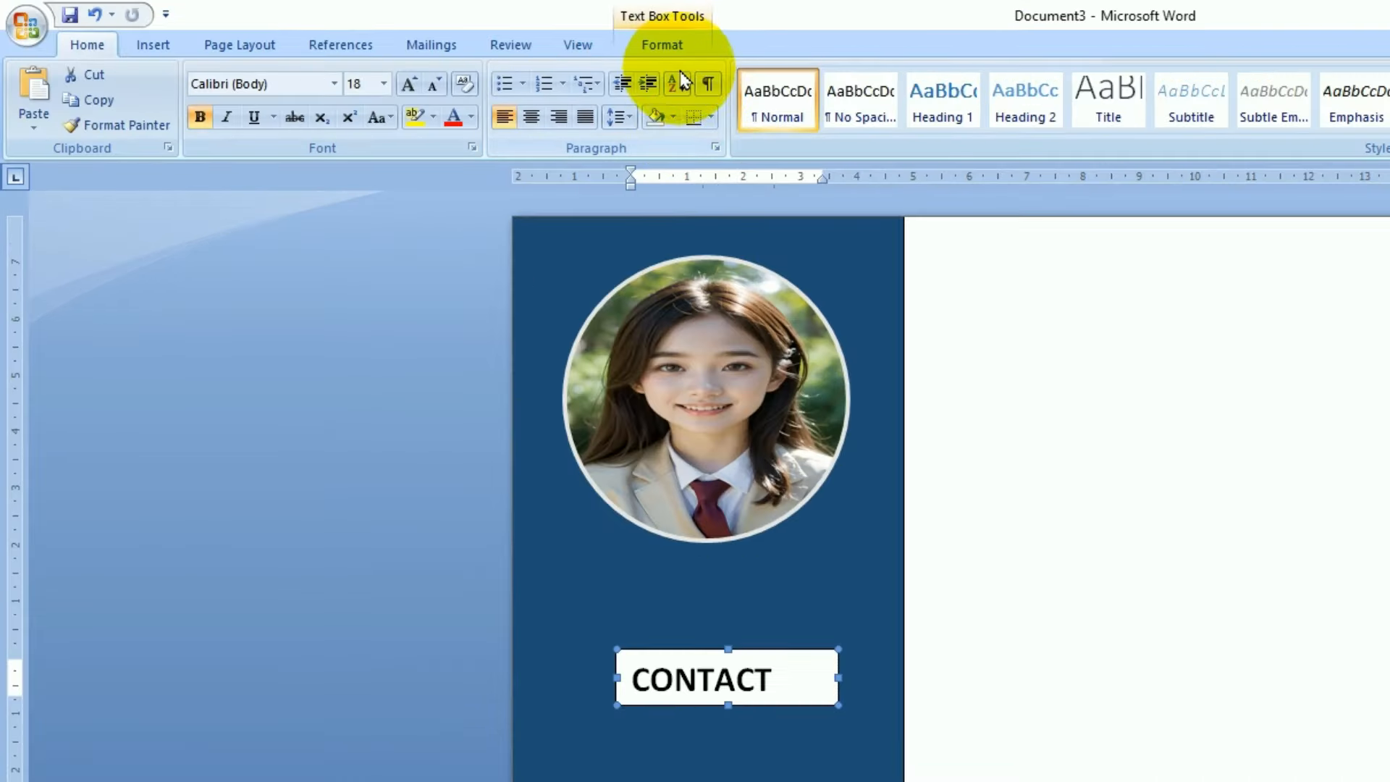
Set the CONTACT box to No Fill and No Outline
{"action": "left_click", "coordinate": [418, 27]}
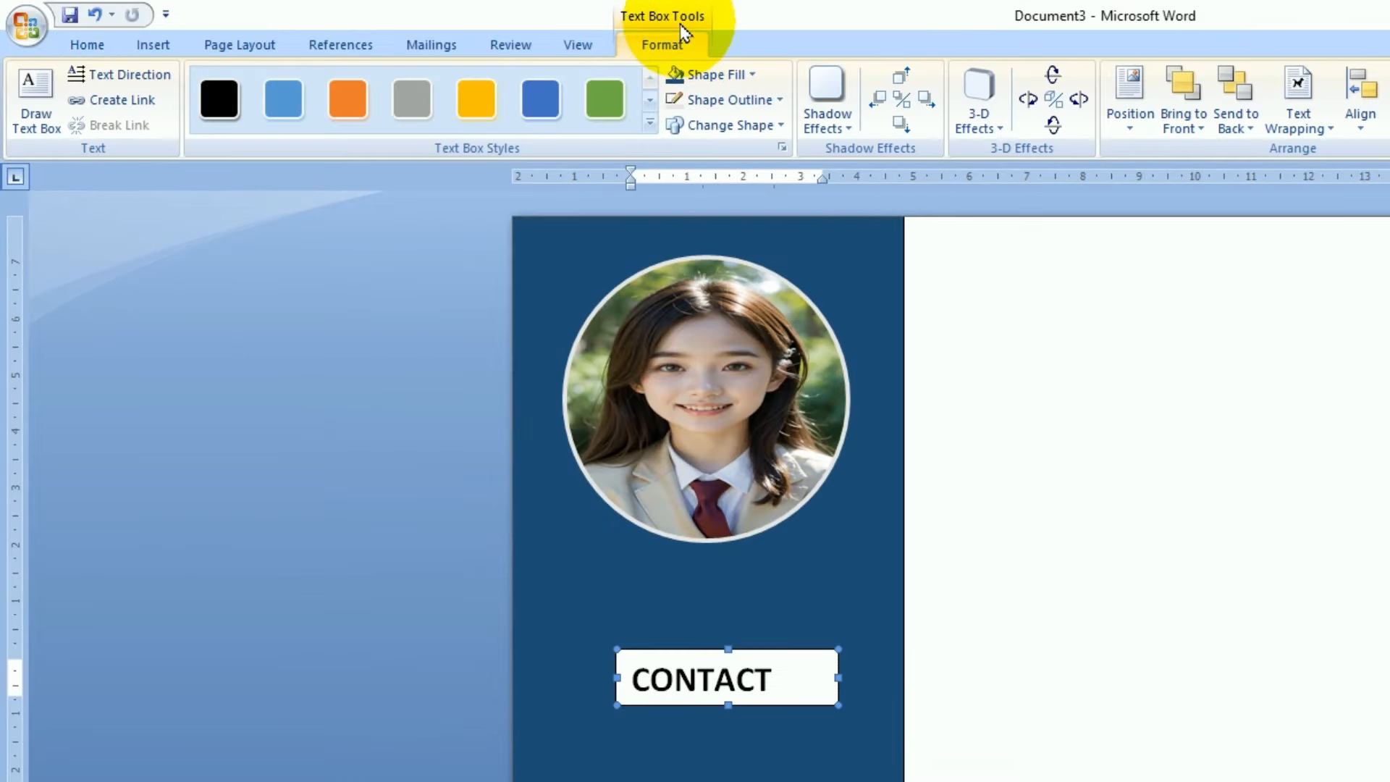
{"action": "left_click", "coordinate": [750, 75]}
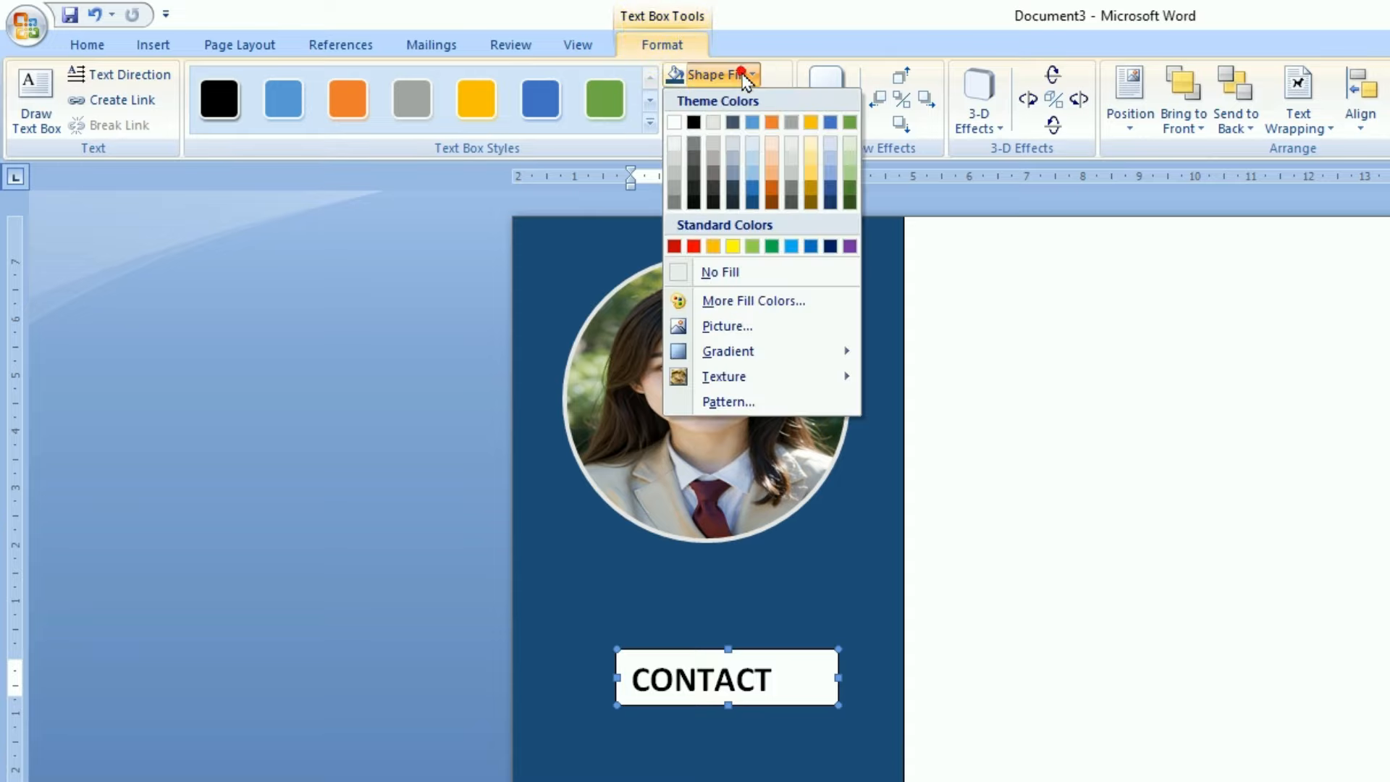
{"action": "left_click", "coordinate": [736, 276]}
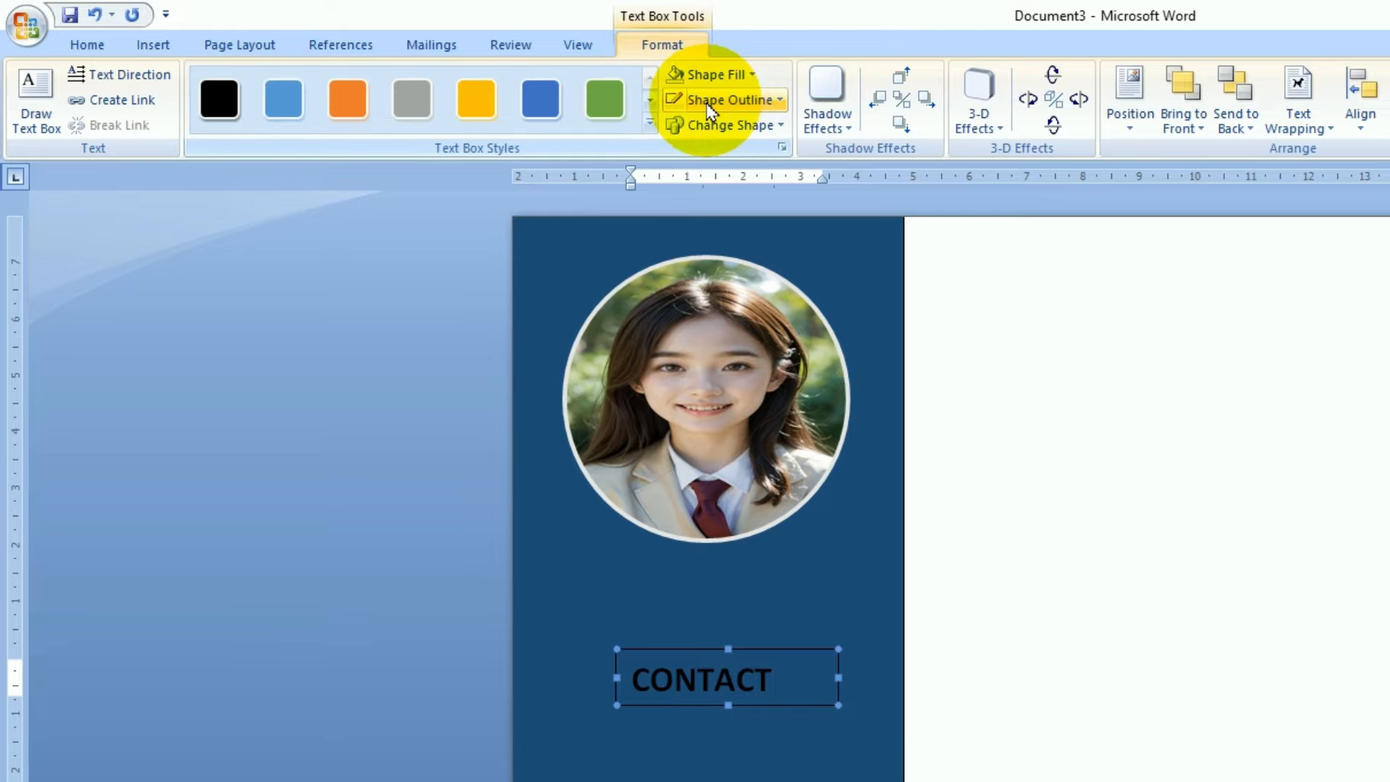
{"action": "left_click", "coordinate": [728, 101]}
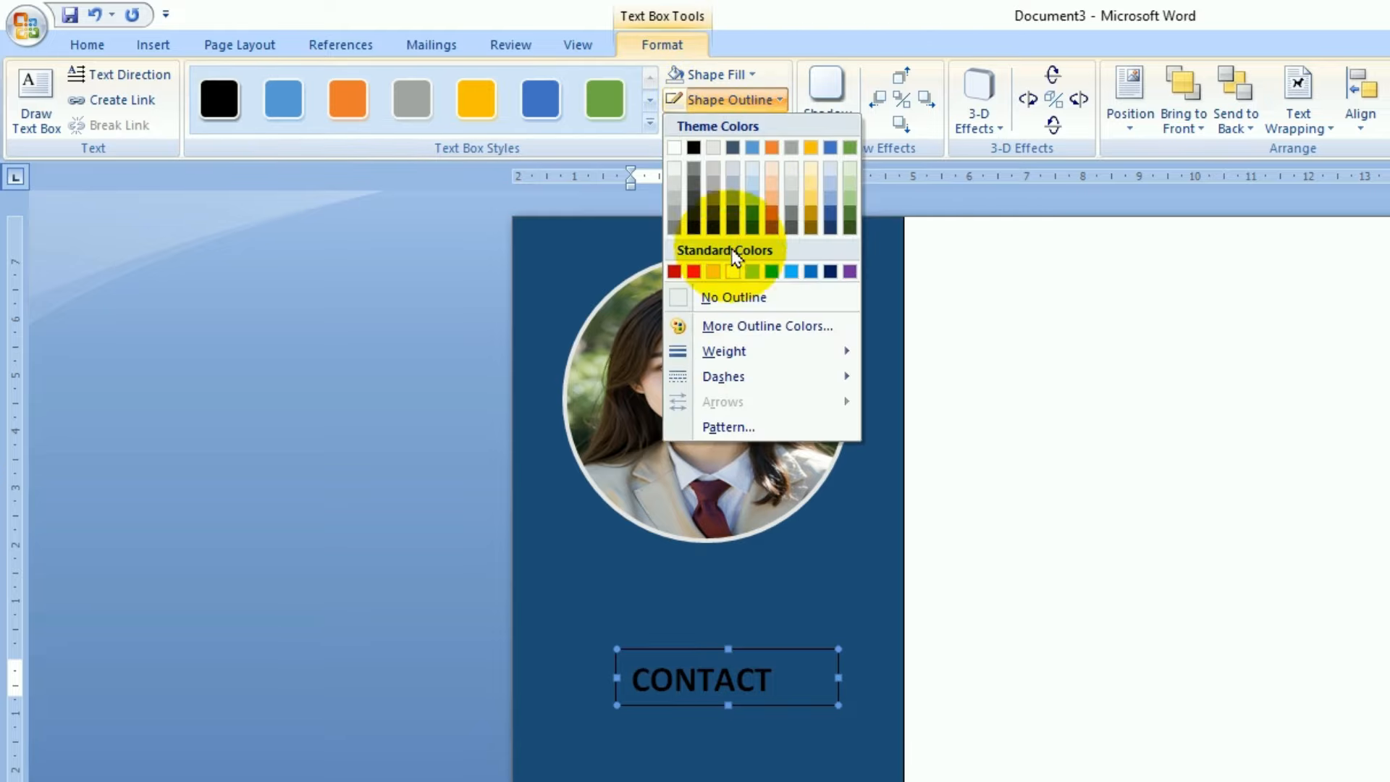
{"action": "left_click", "coordinate": [733, 297]}
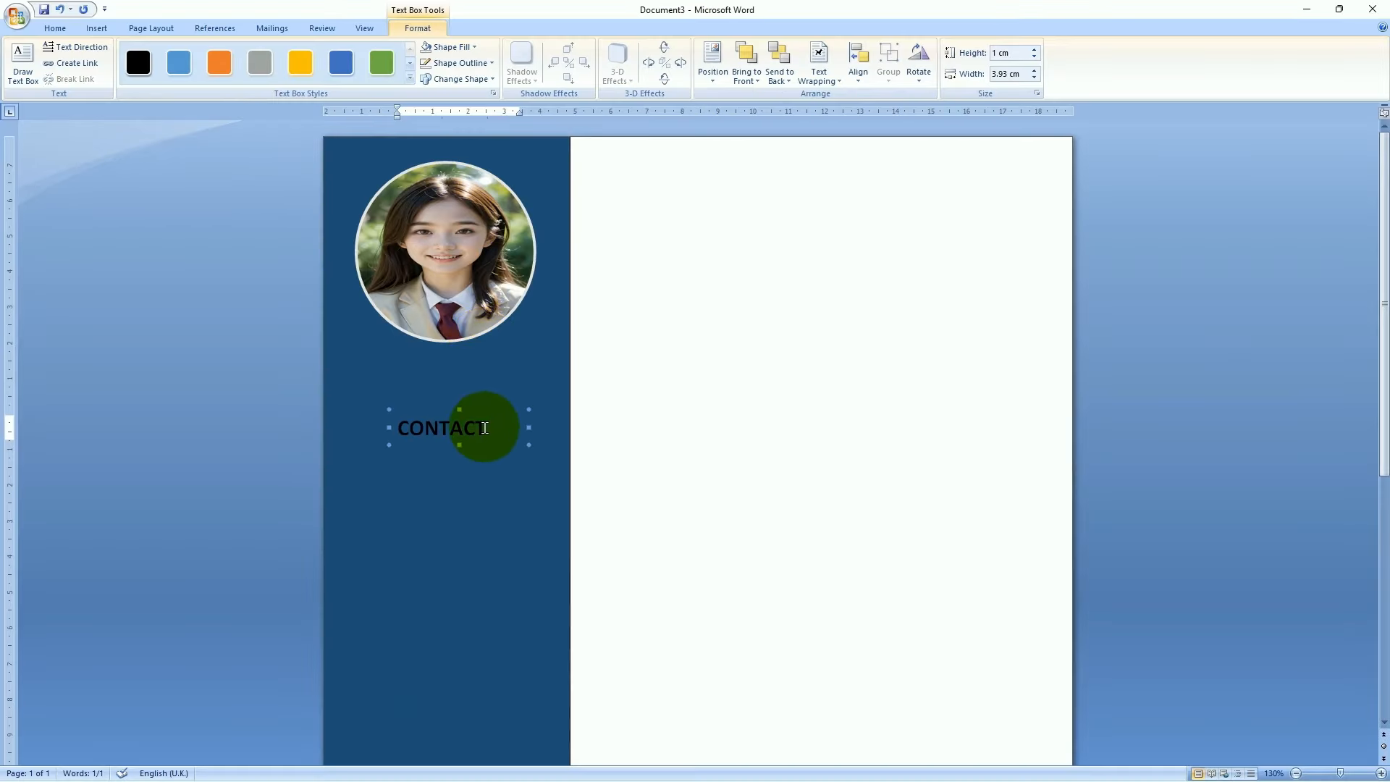
Turn the CONTACT text white and move the box slightly up and left
{"action": "left_click", "coordinate": [65, 35]}
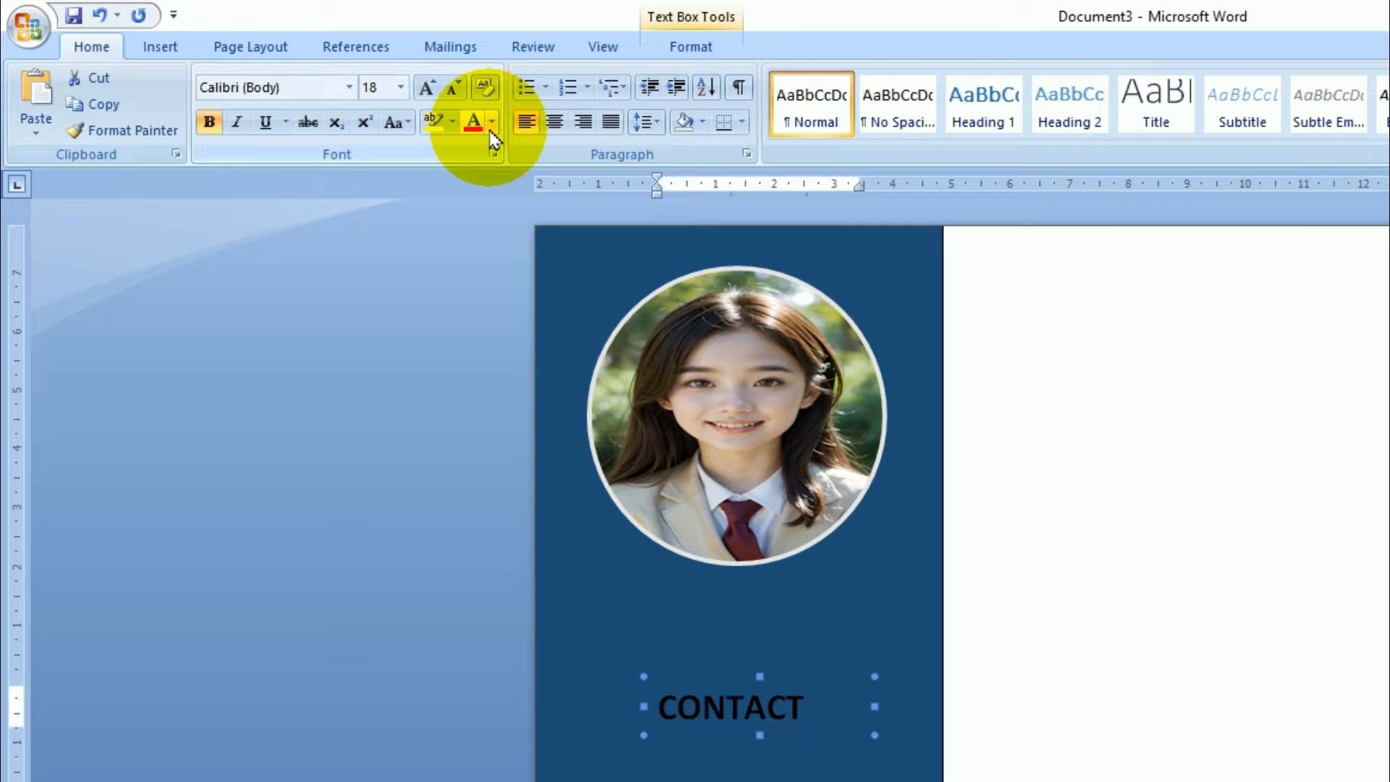
{"action": "left_click", "coordinate": [491, 125]}
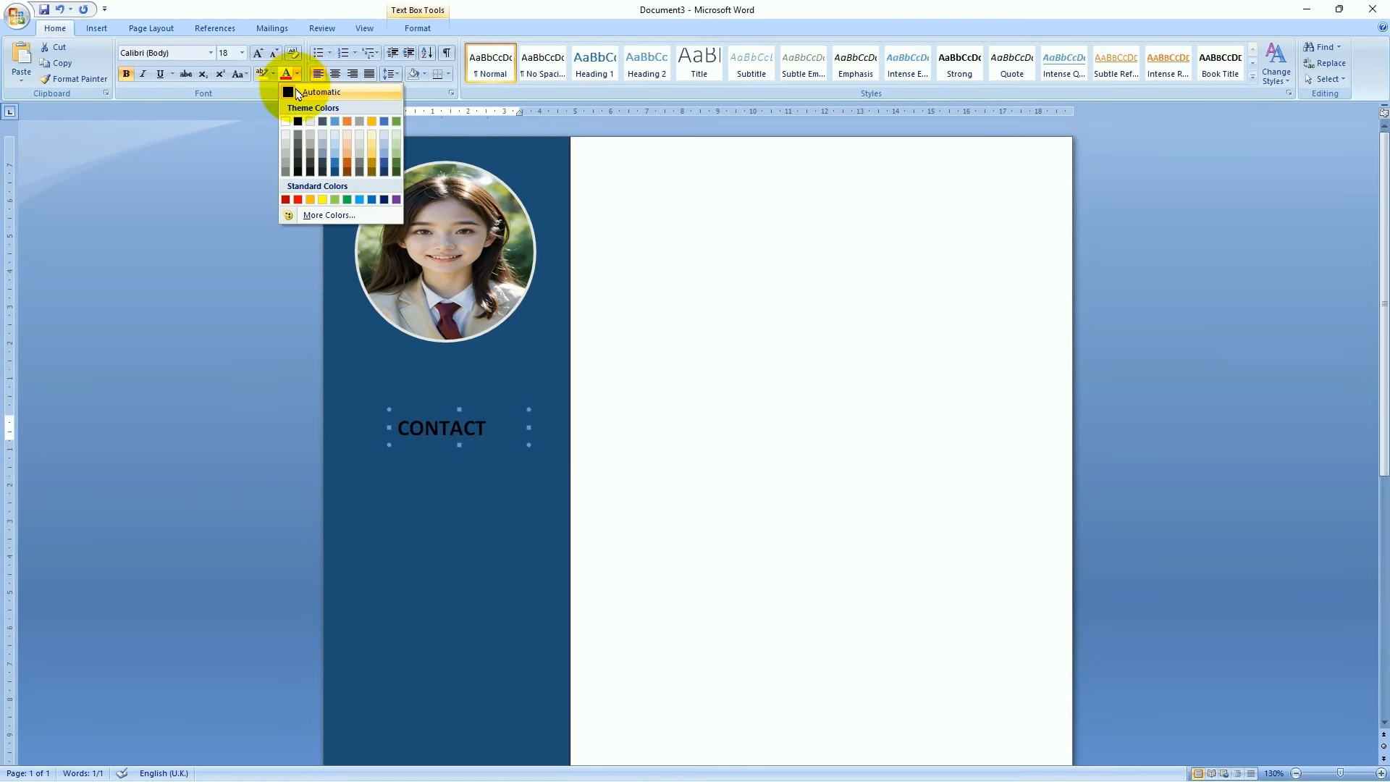
{"action": "left_click", "coordinate": [285, 121]}
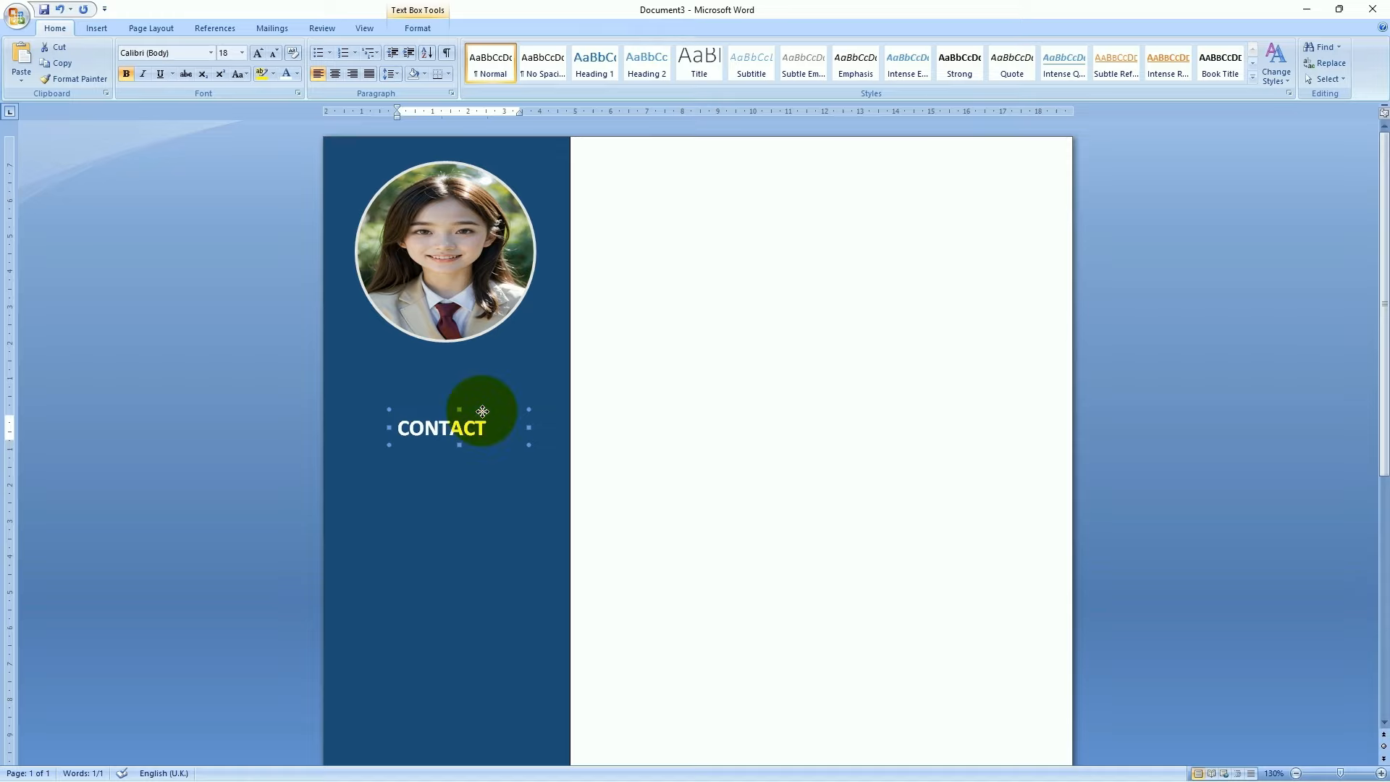
{"action": "left_click_drag", "start_coordinate": [481, 412], "coordinate": [459, 381]}
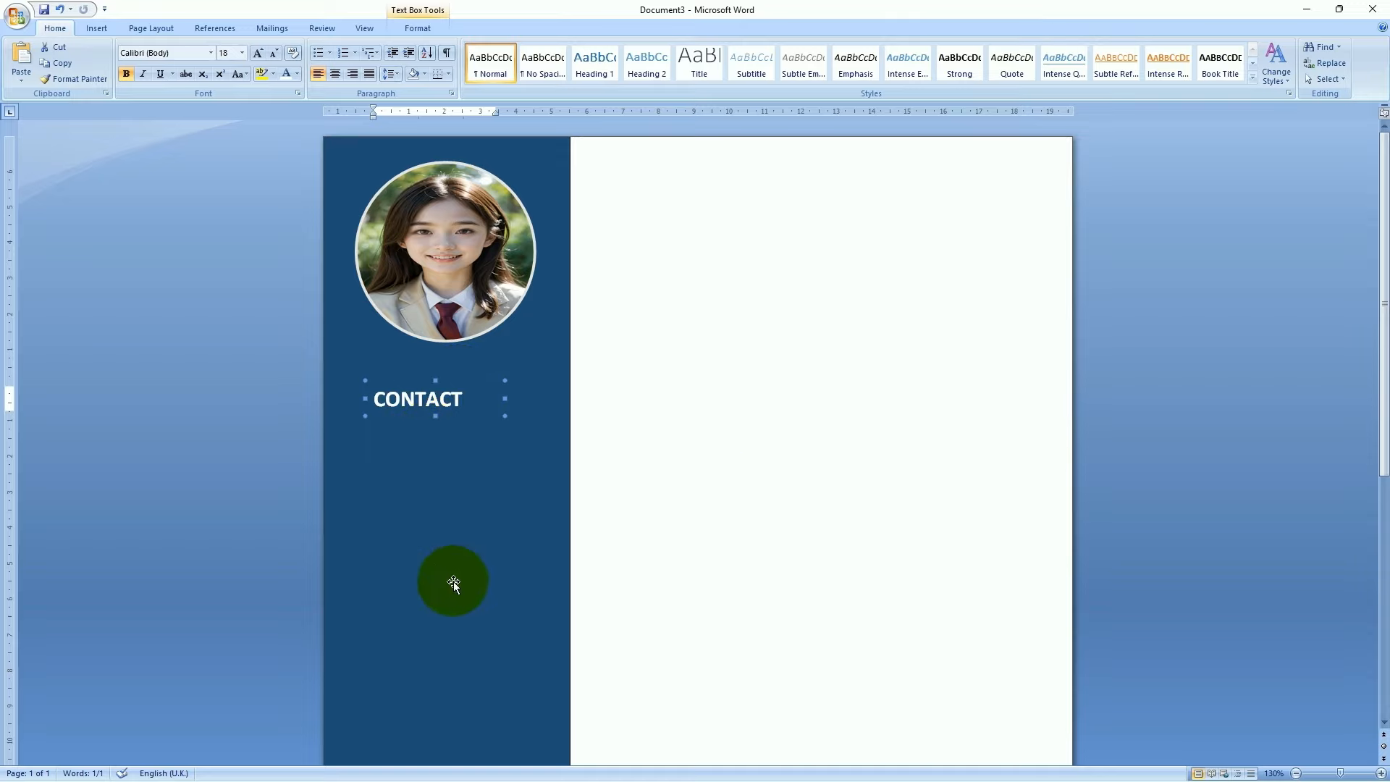
{"action": "left_click", "coordinate": [717, 437]}
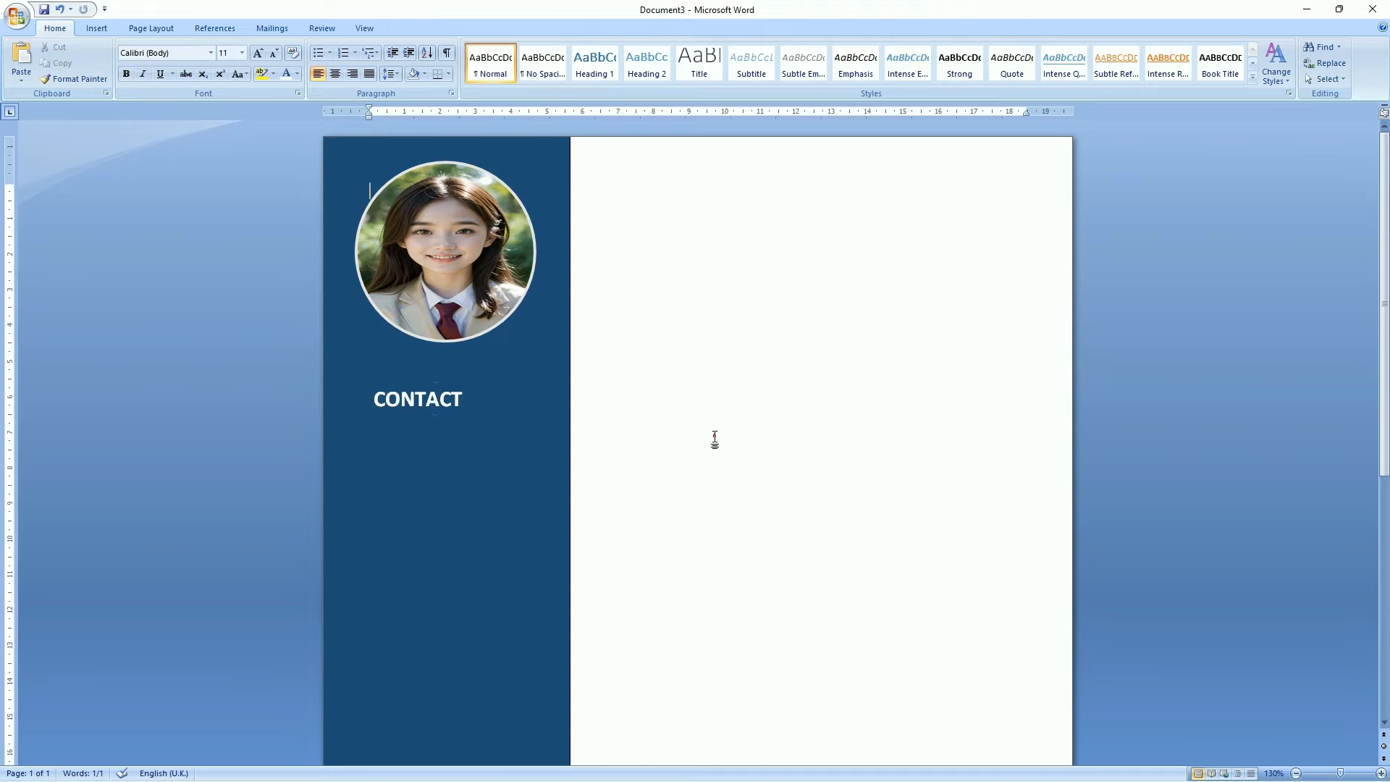
Insert a second simple text box, paste the contact details into it, and place it under CONTACT
{"action": "left_click", "coordinate": [723, 319]}
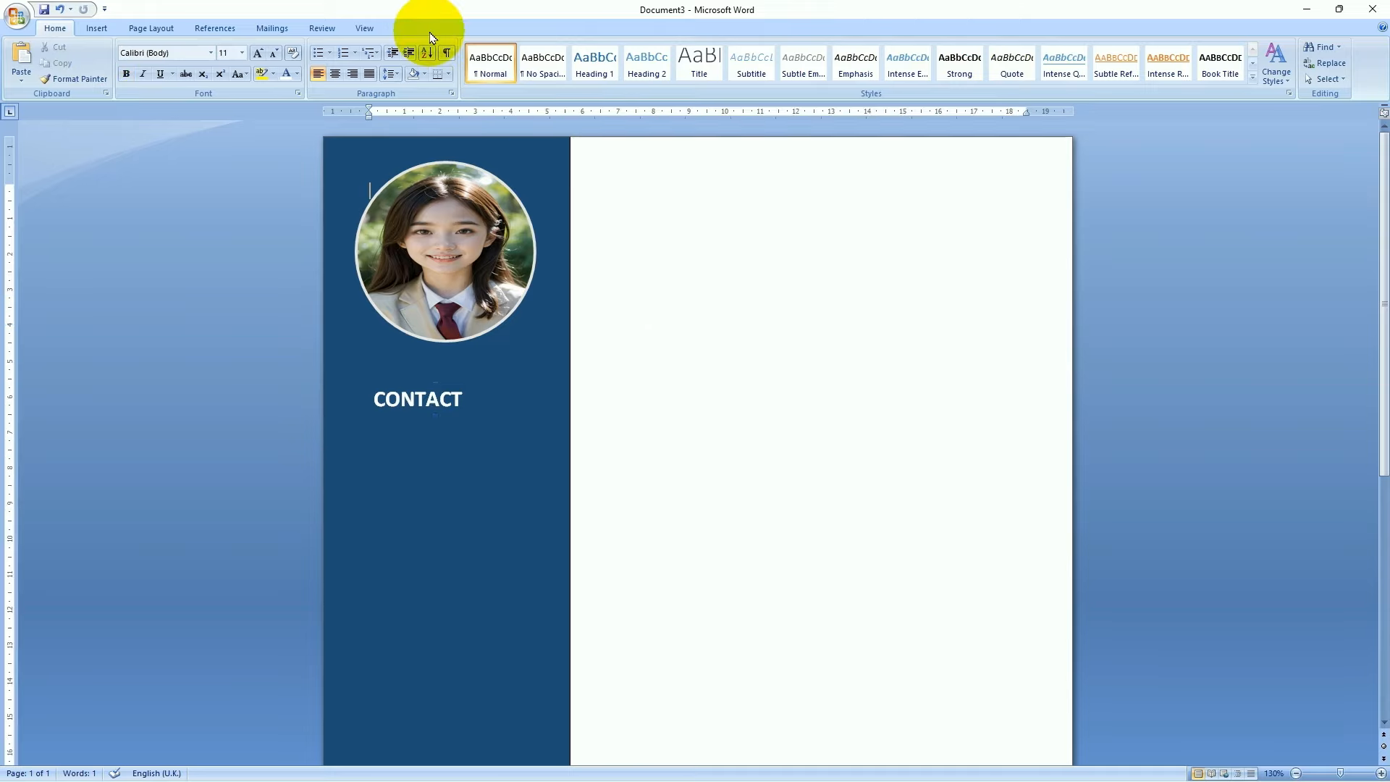
{"action": "left_click", "coordinate": [100, 29]}
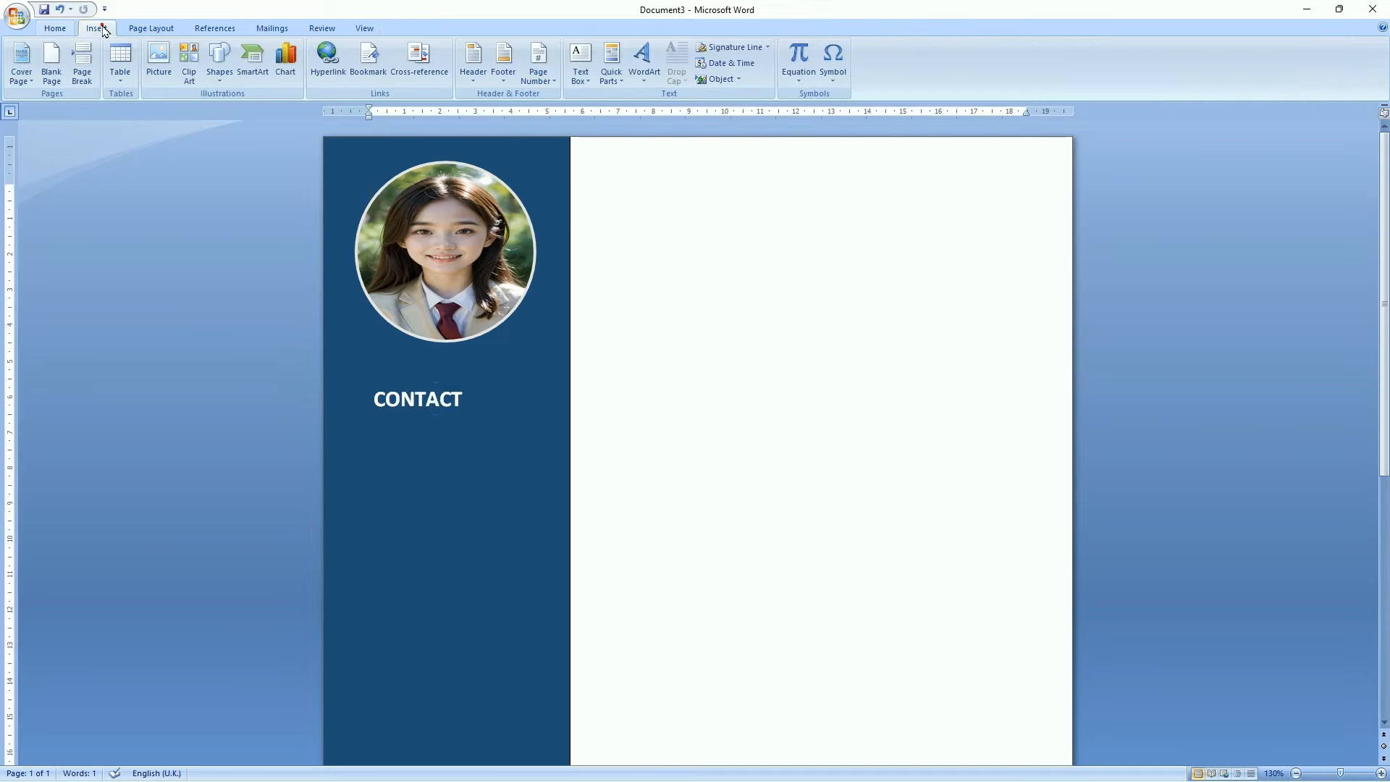
{"action": "left_click", "coordinate": [580, 63]}
{"action": "left_click", "coordinate": [633, 171]}
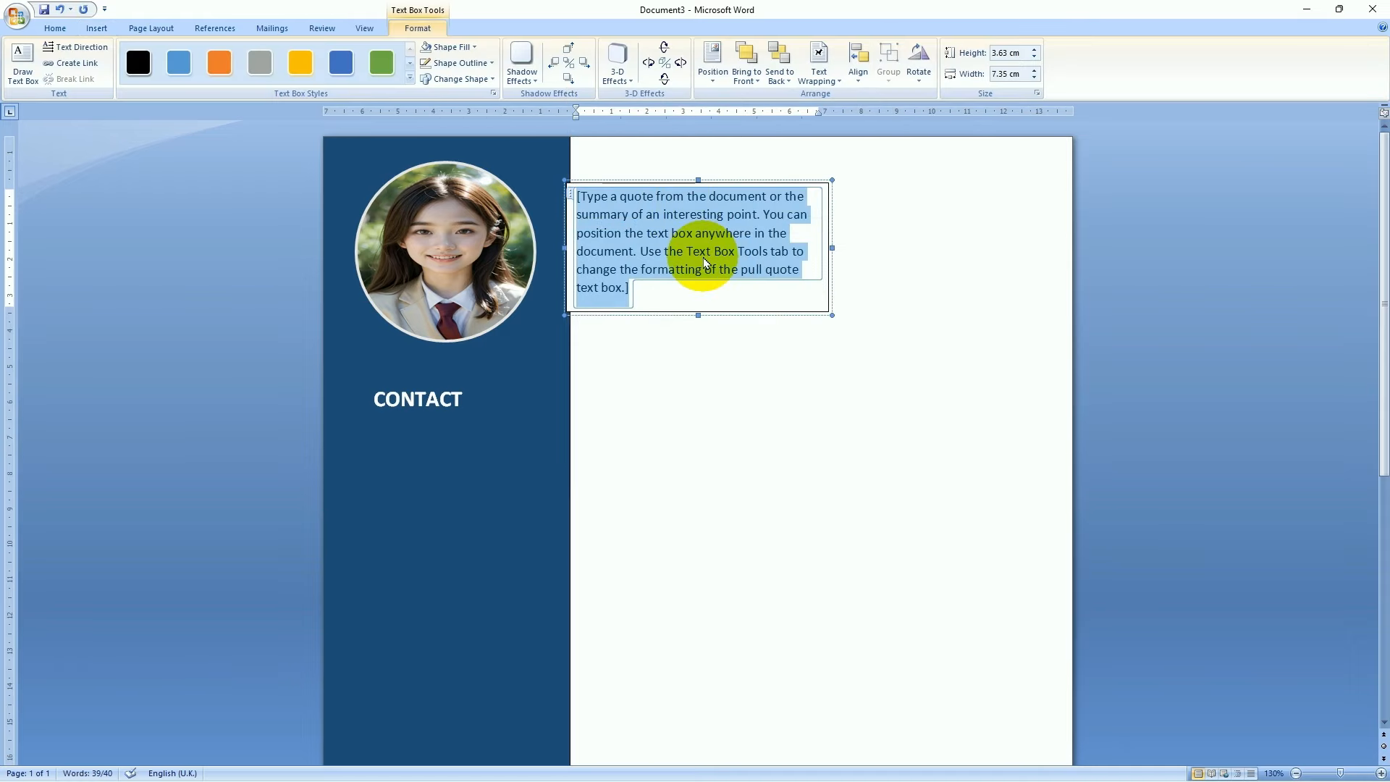
{"action": "left_click_drag", "start_coordinate": [724, 183], "coordinate": [515, 441]}
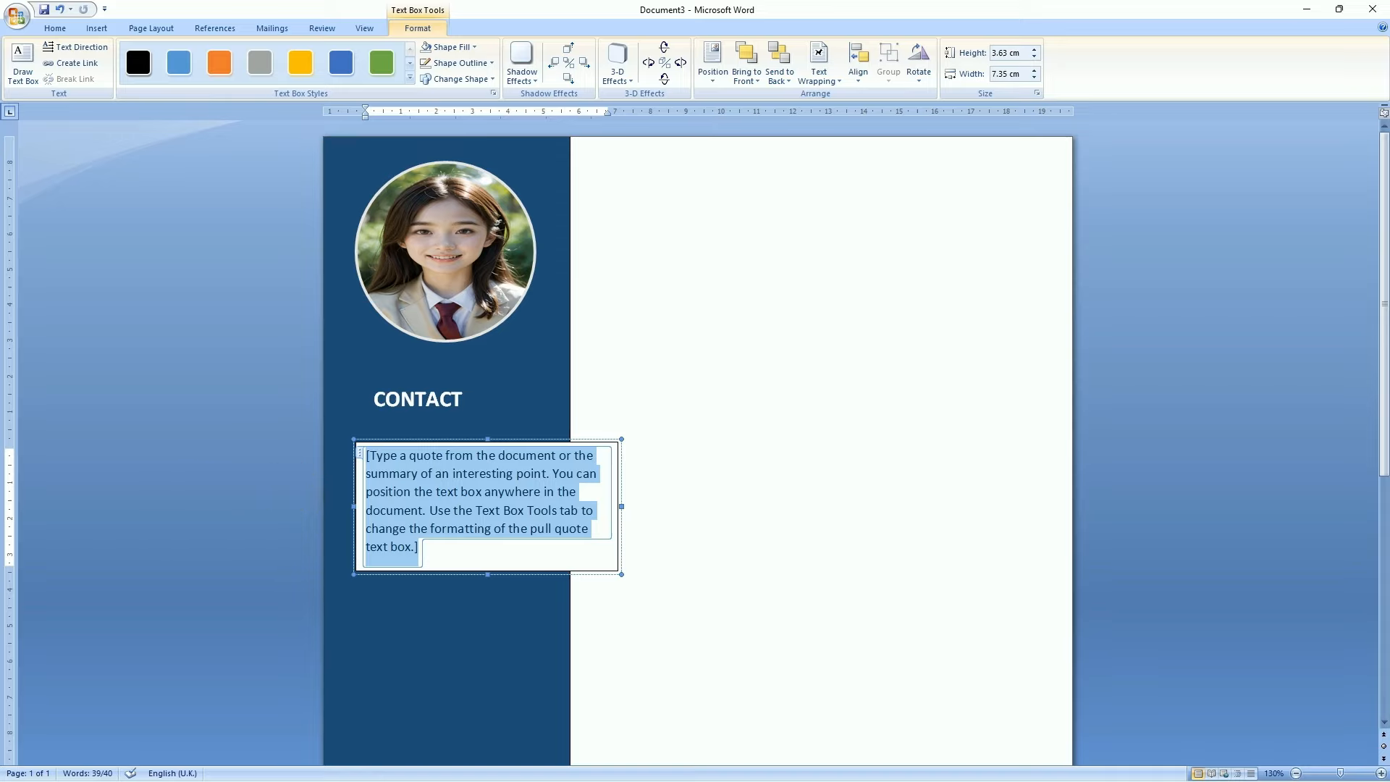
{"action": "key", "text": "ctrl+v"}
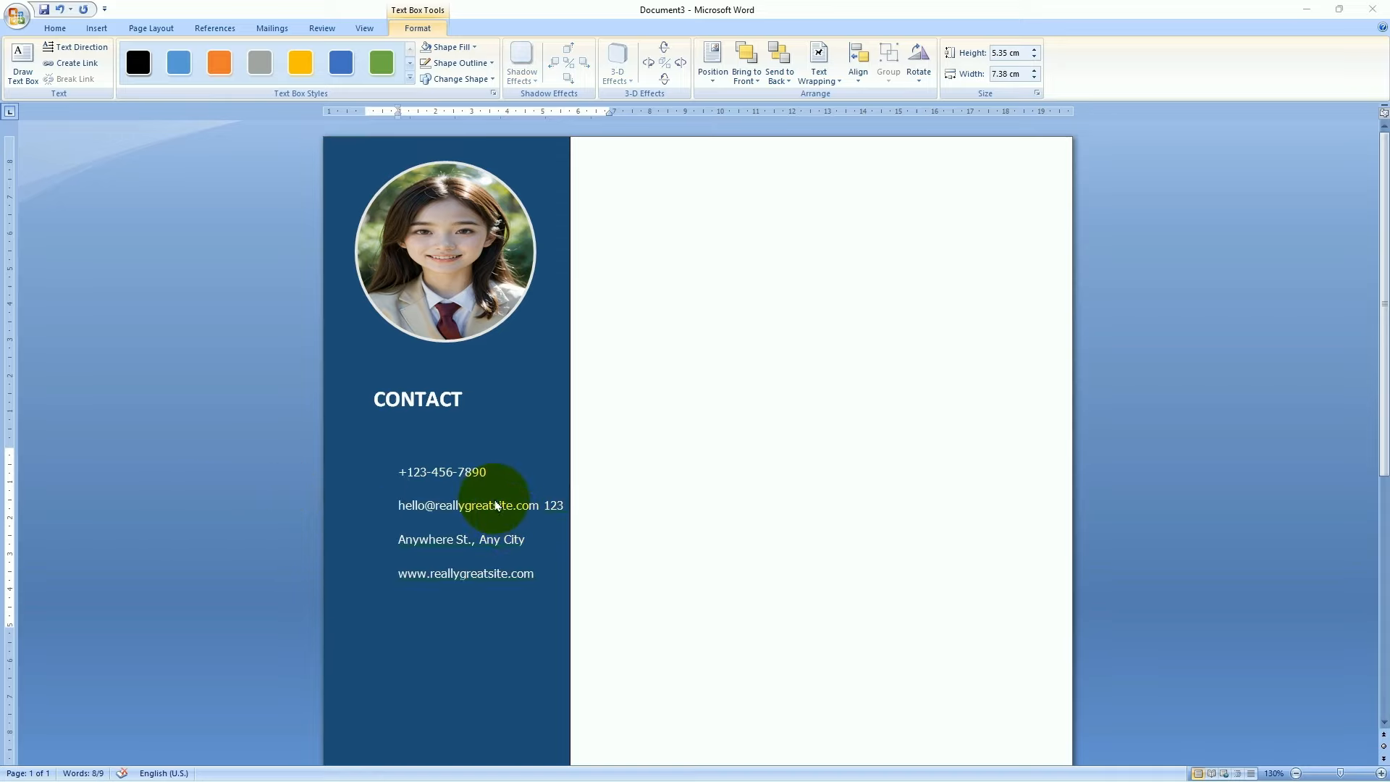
{"action": "left_click", "coordinate": [493, 499]}
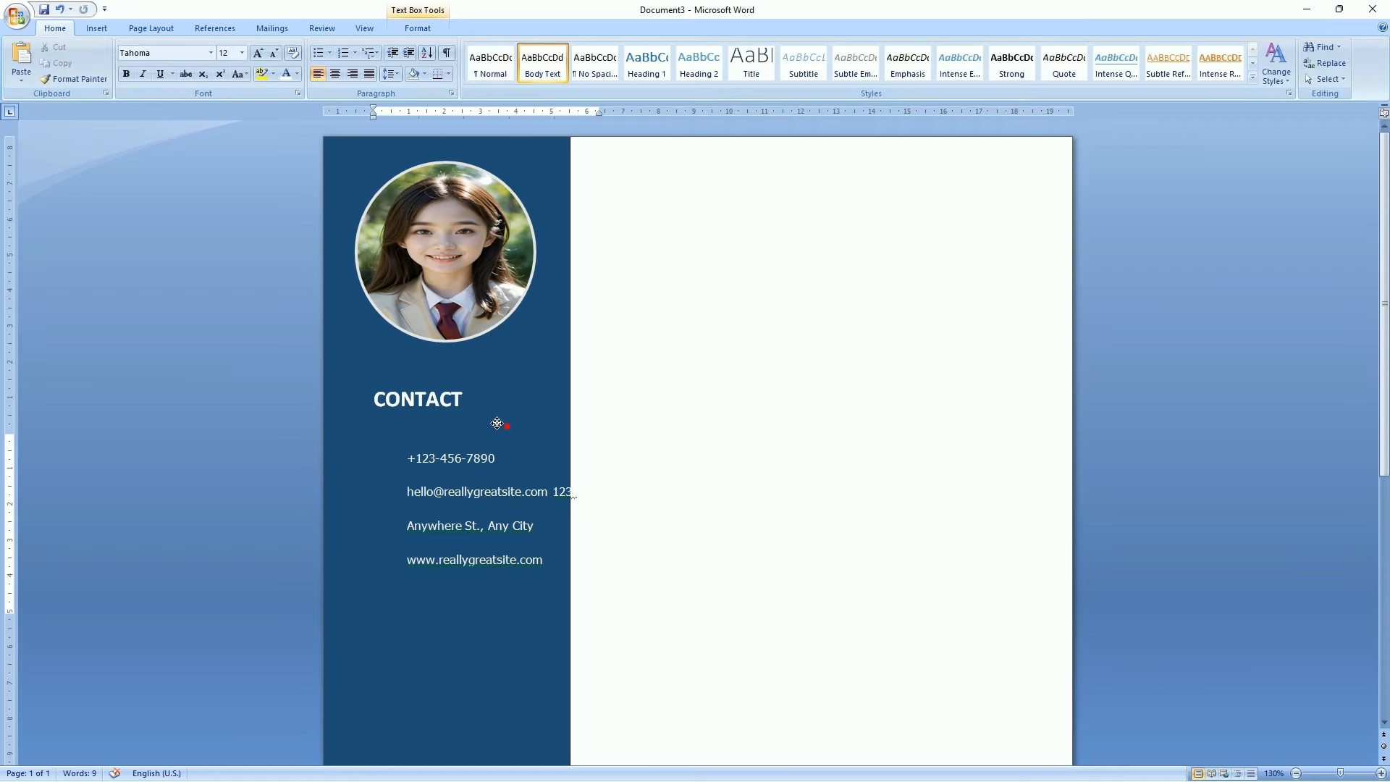
{"action": "left_click_drag", "start_coordinate": [499, 426], "coordinate": [494, 423]}
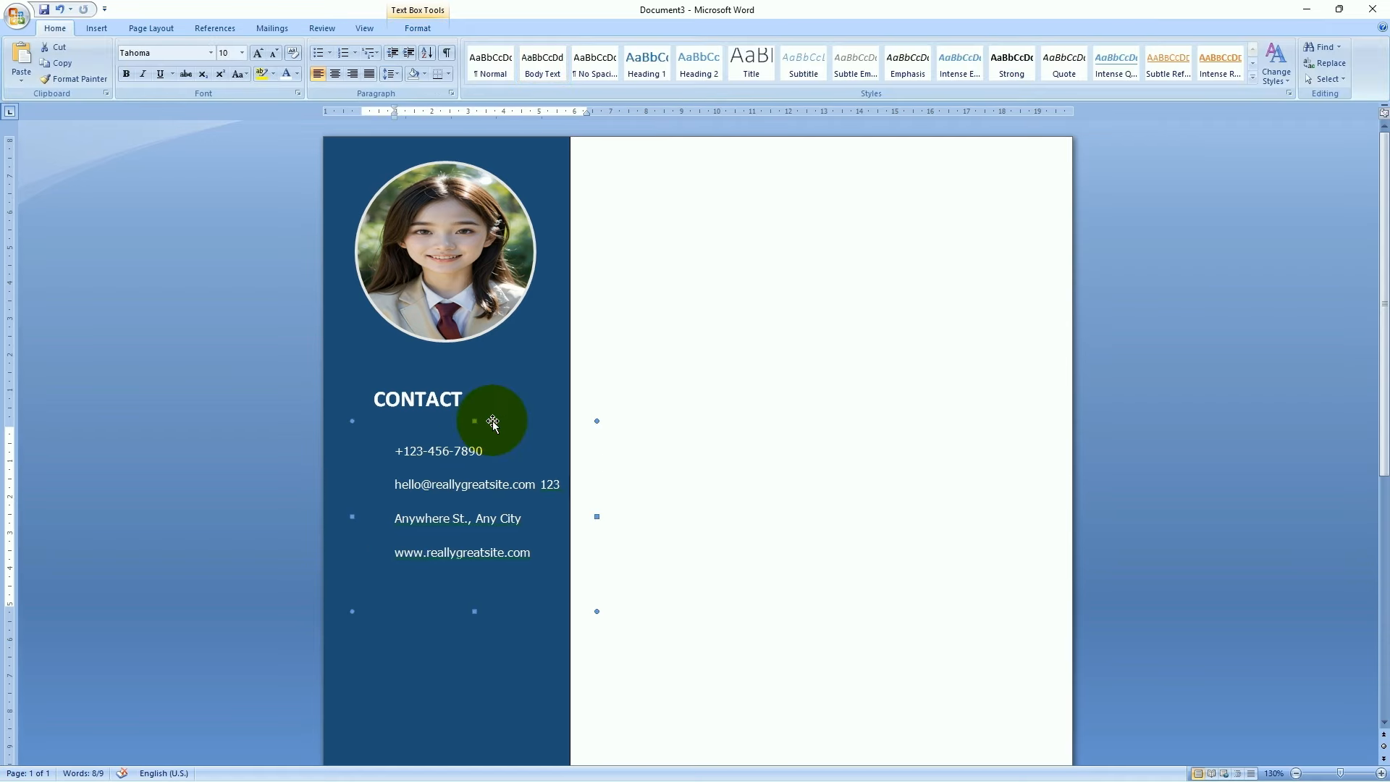
{"action": "key", "text": "Left"}
{"action": "key", "text": "Left"}
{"action": "key", "text": "Left"}
{"action": "key", "text": "Left"}
{"action": "key", "text": "Left"}
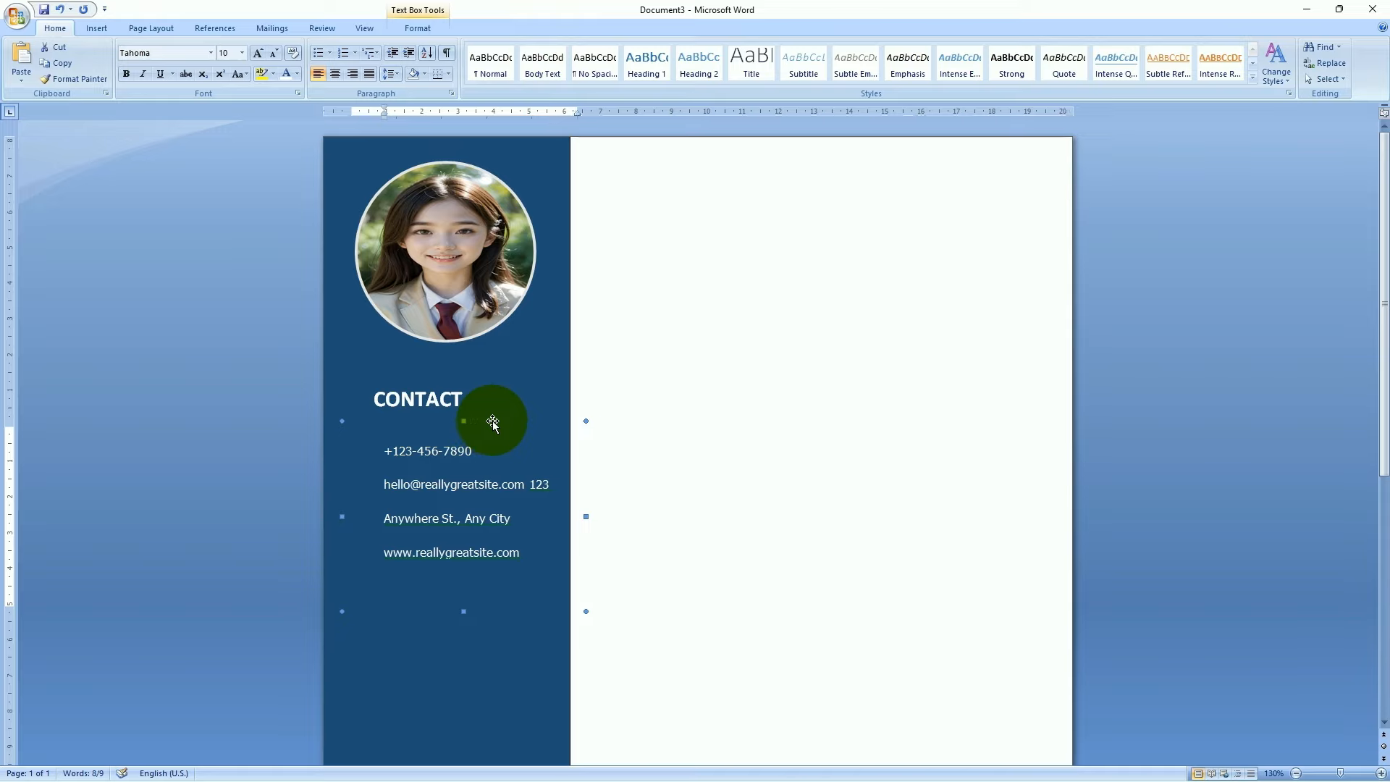
{"action": "key", "text": "Up"}
{"action": "key", "text": "Up"}
{"action": "key", "text": "Up"}
{"action": "key", "text": "Up"}
{"action": "key", "text": "Up"}
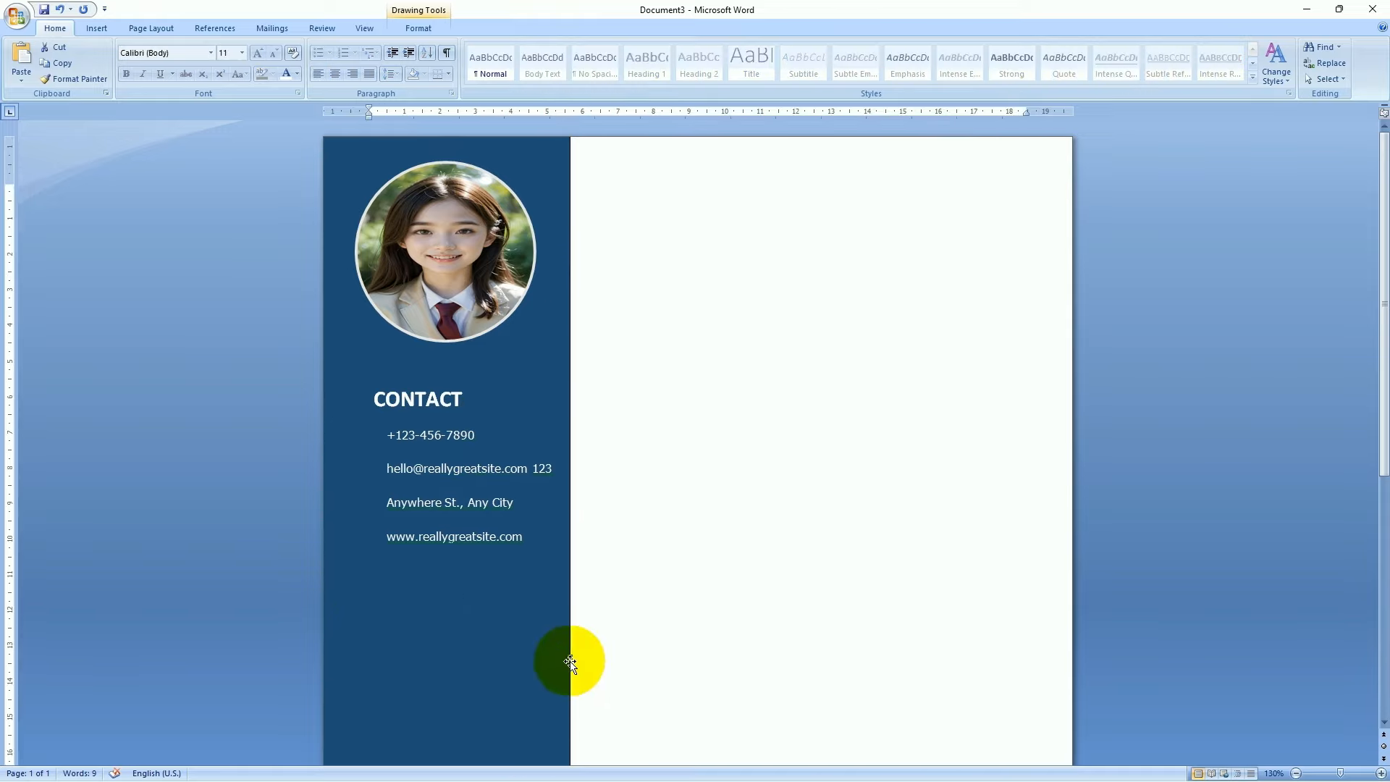
Widen the dark blue sidebar to the right and re-nudge the contact details box into place
{"action": "left_click_drag", "start_coordinate": [572, 658], "coordinate": [607, 657]}
{"action": "left_click", "coordinate": [508, 492]}
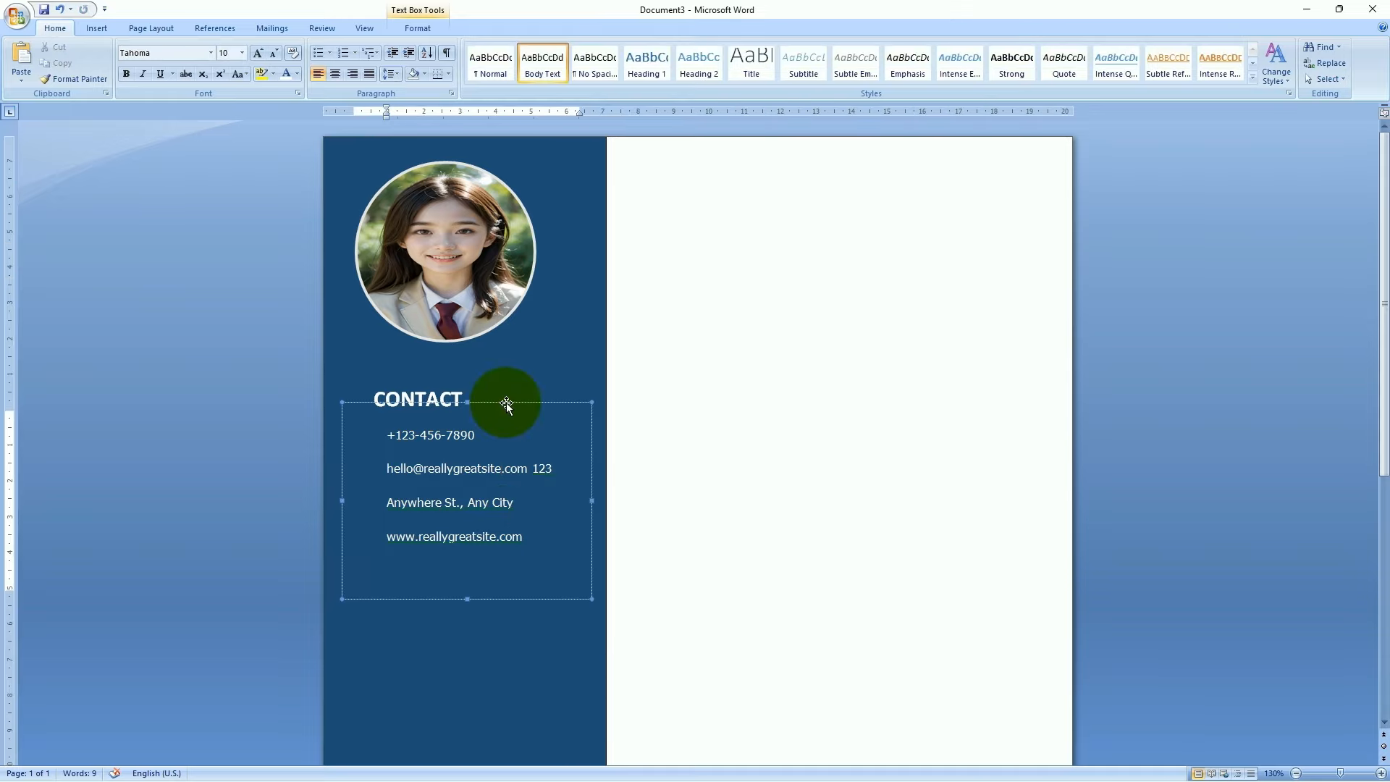
{"action": "left_click", "coordinate": [505, 403]}
{"action": "key", "text": "Right"}
{"action": "key", "text": "Right"}
{"action": "key", "text": "Right"}
{"action": "key", "text": "Right"}
{"action": "key", "text": "Right"}
{"action": "key", "text": "Right"}
{"action": "key", "text": "Right"}
{"action": "key", "text": "Right"}
{"action": "key", "text": "Right"}
{"action": "key", "text": "Right"}
{"action": "key", "text": "Right"}
{"action": "key", "text": "Right"}
{"action": "key", "text": "Right"}
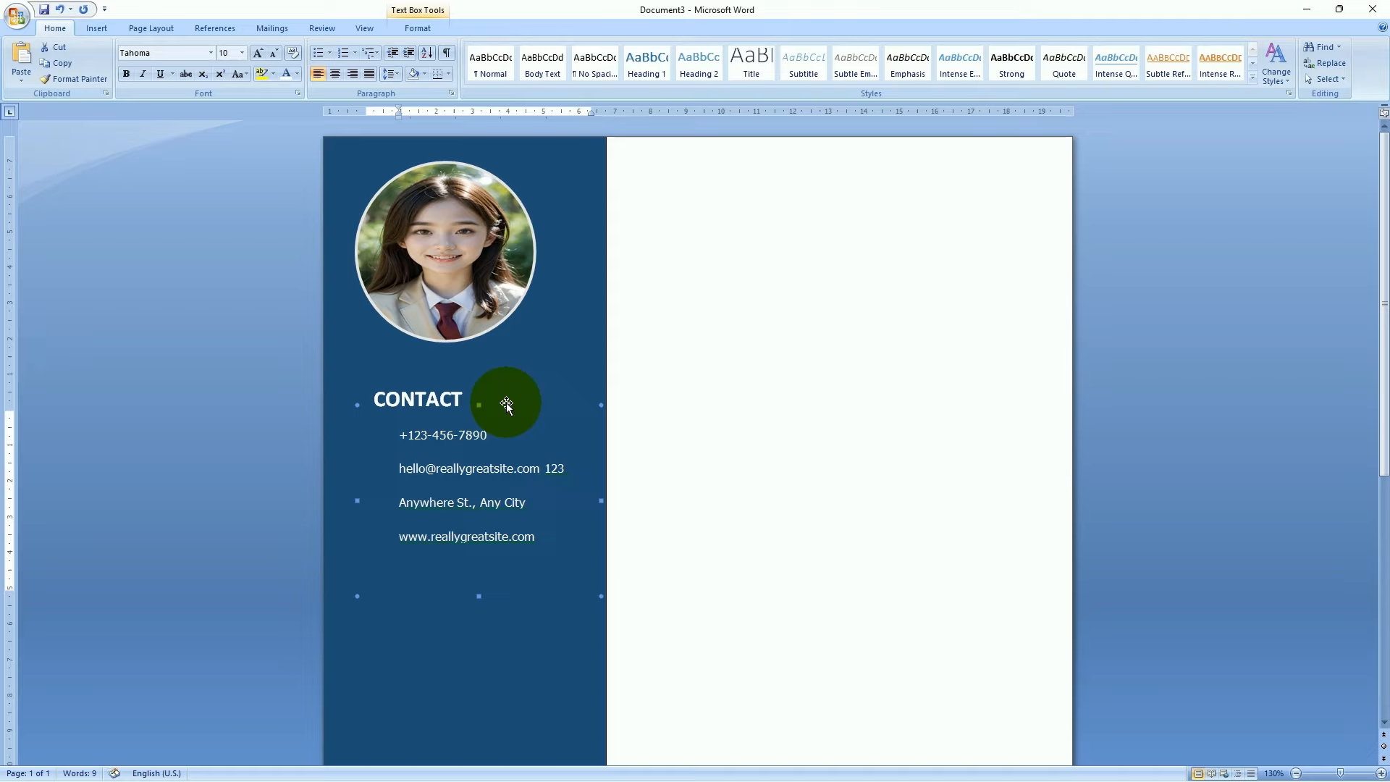
{"action": "key", "text": "Down"}
{"action": "key", "text": "Down"}
{"action": "left_click", "coordinate": [688, 484]}
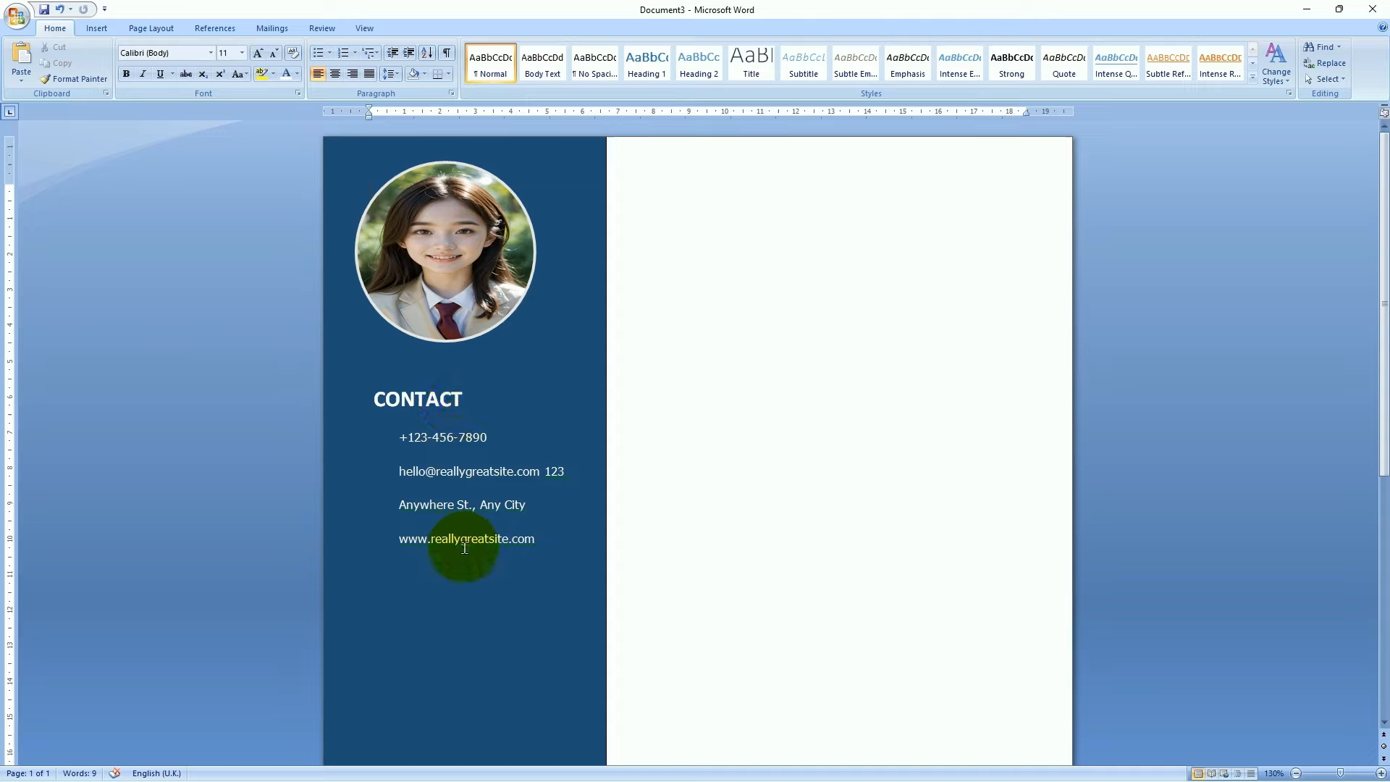
{"action": "left_click", "coordinate": [407, 437]}
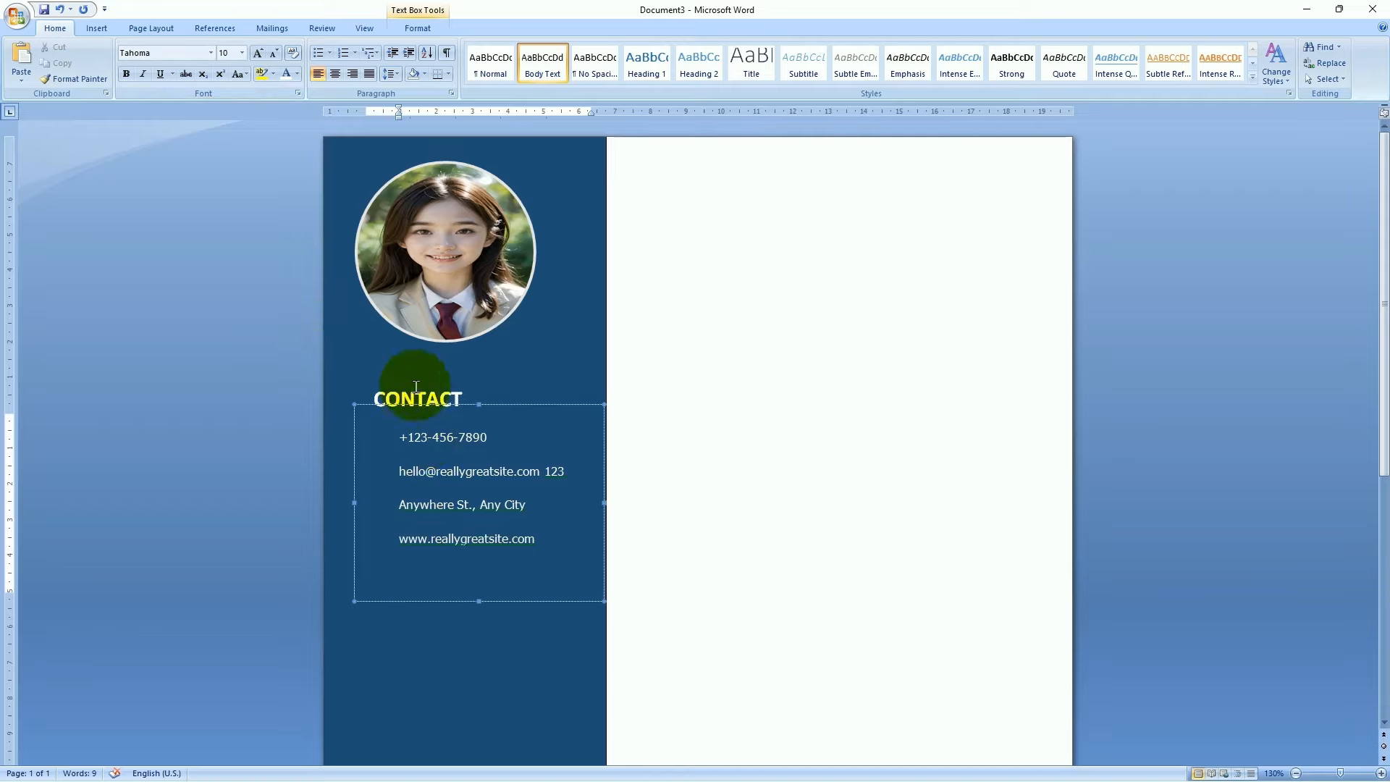
{"action": "left_click", "coordinate": [456, 398]}
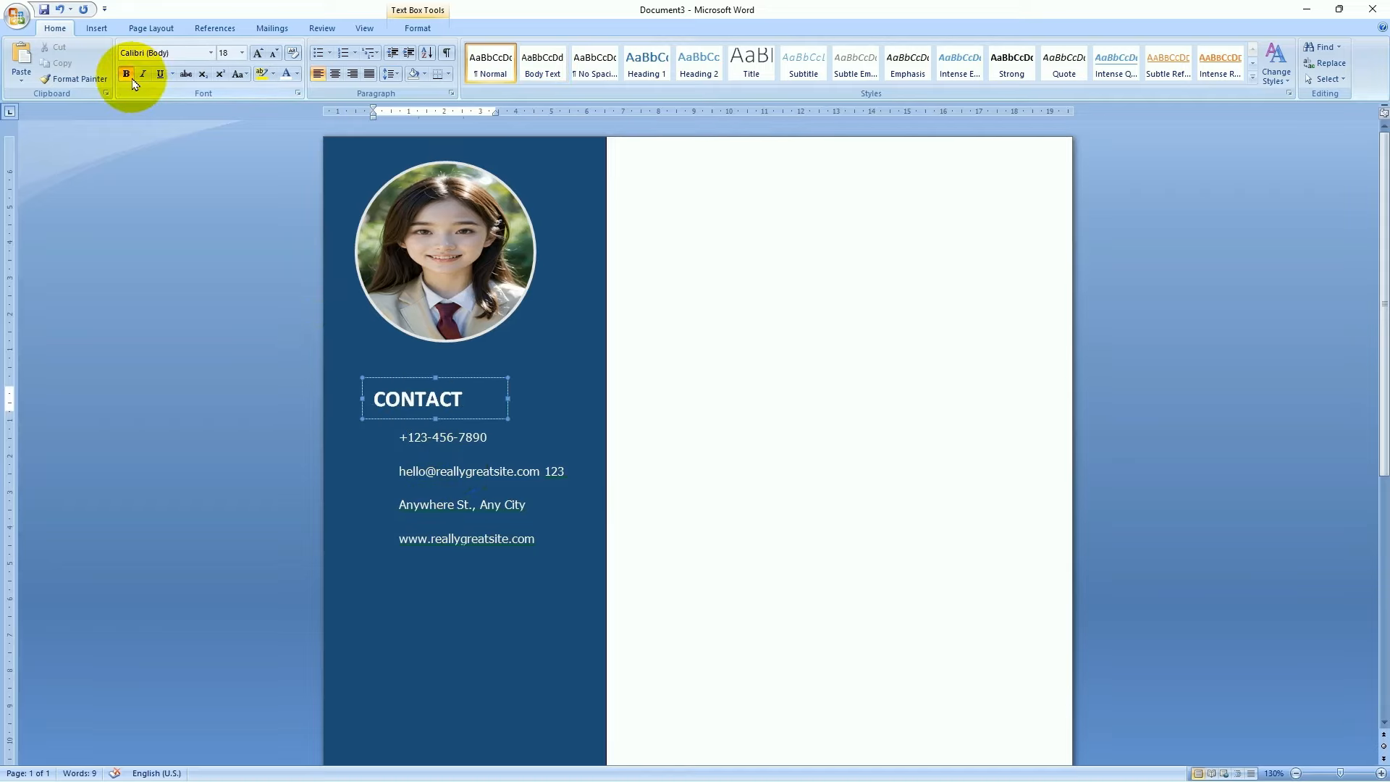
Copy and paste the CONTACT heading box, moving the duplicate below the website line
{"action": "left_click", "coordinate": [480, 623]}
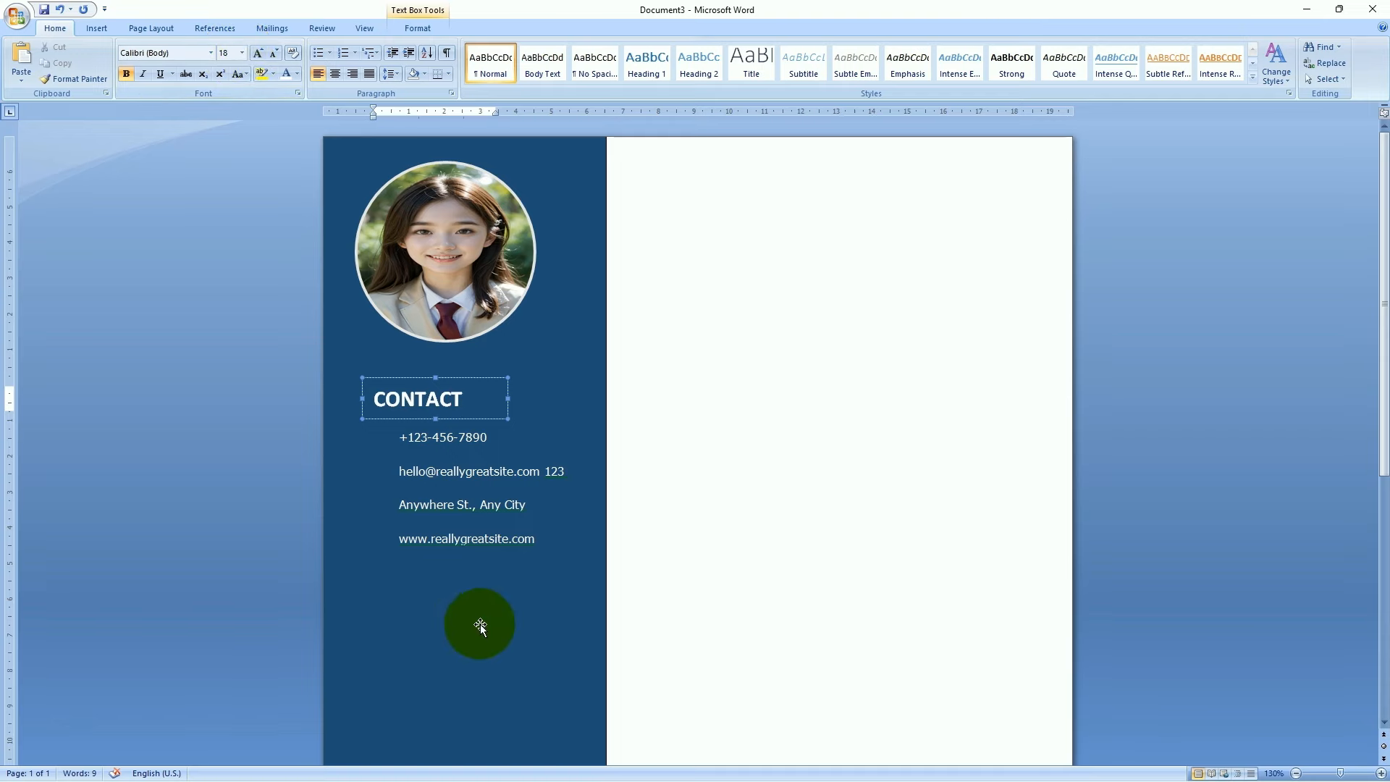
{"action": "left_click", "coordinate": [377, 606]}
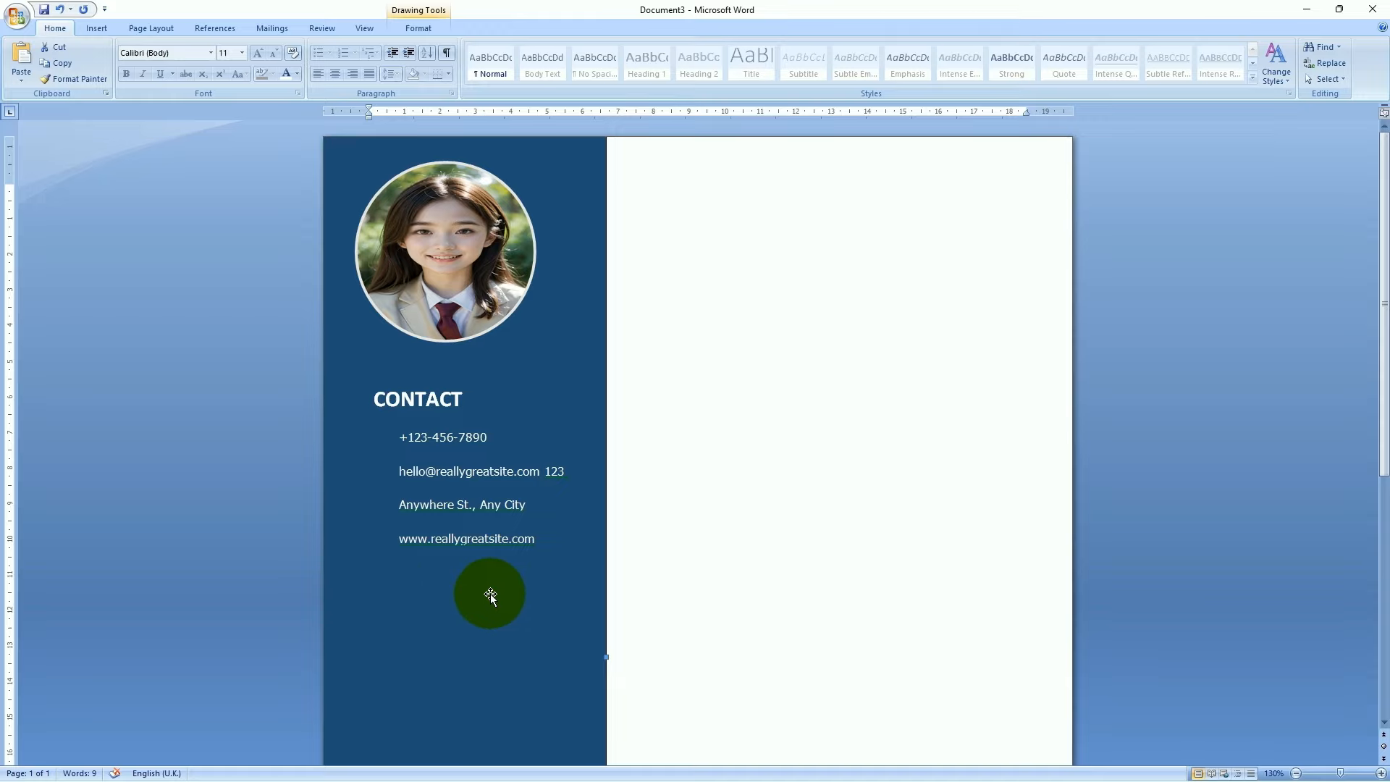
{"action": "left_click", "coordinate": [447, 399]}
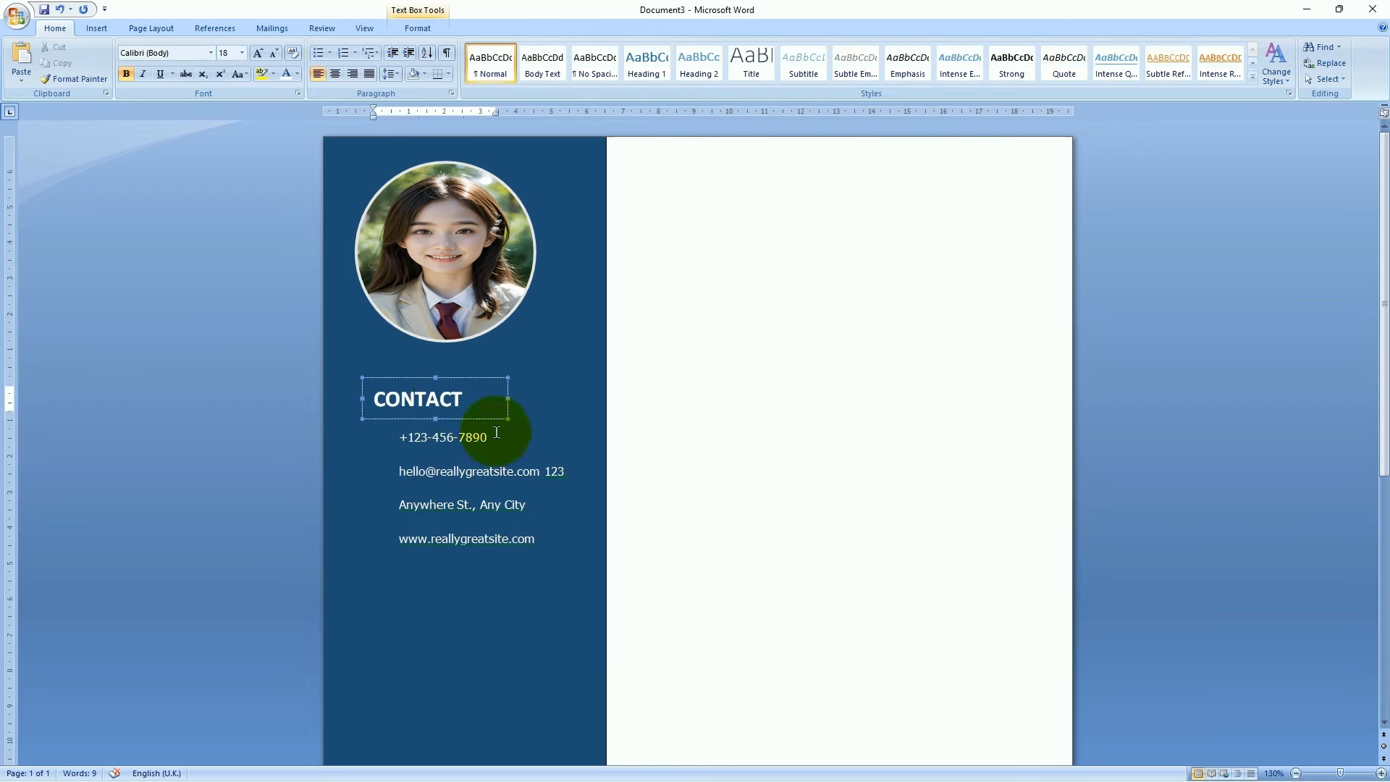
{"action": "left_click", "coordinate": [489, 379]}
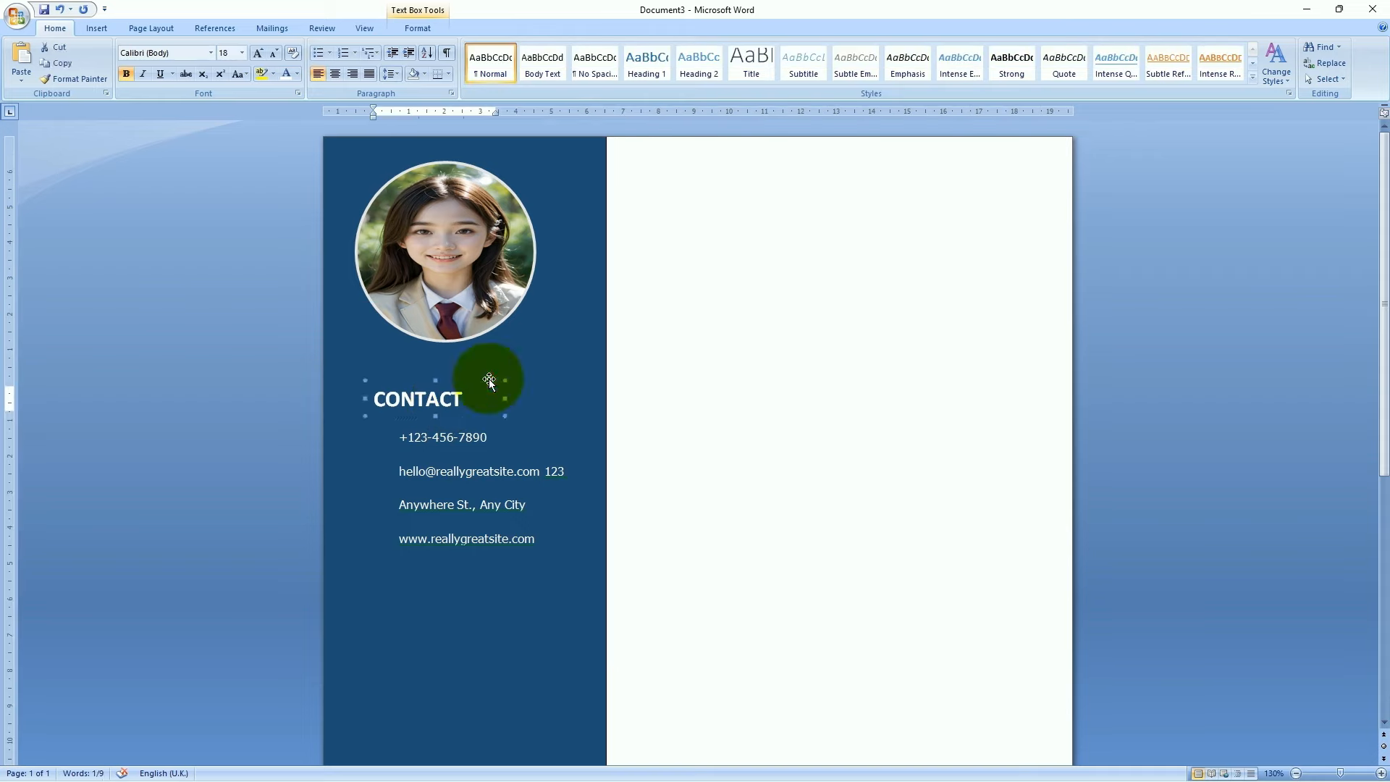
{"action": "left_click", "coordinate": [87, 64]}
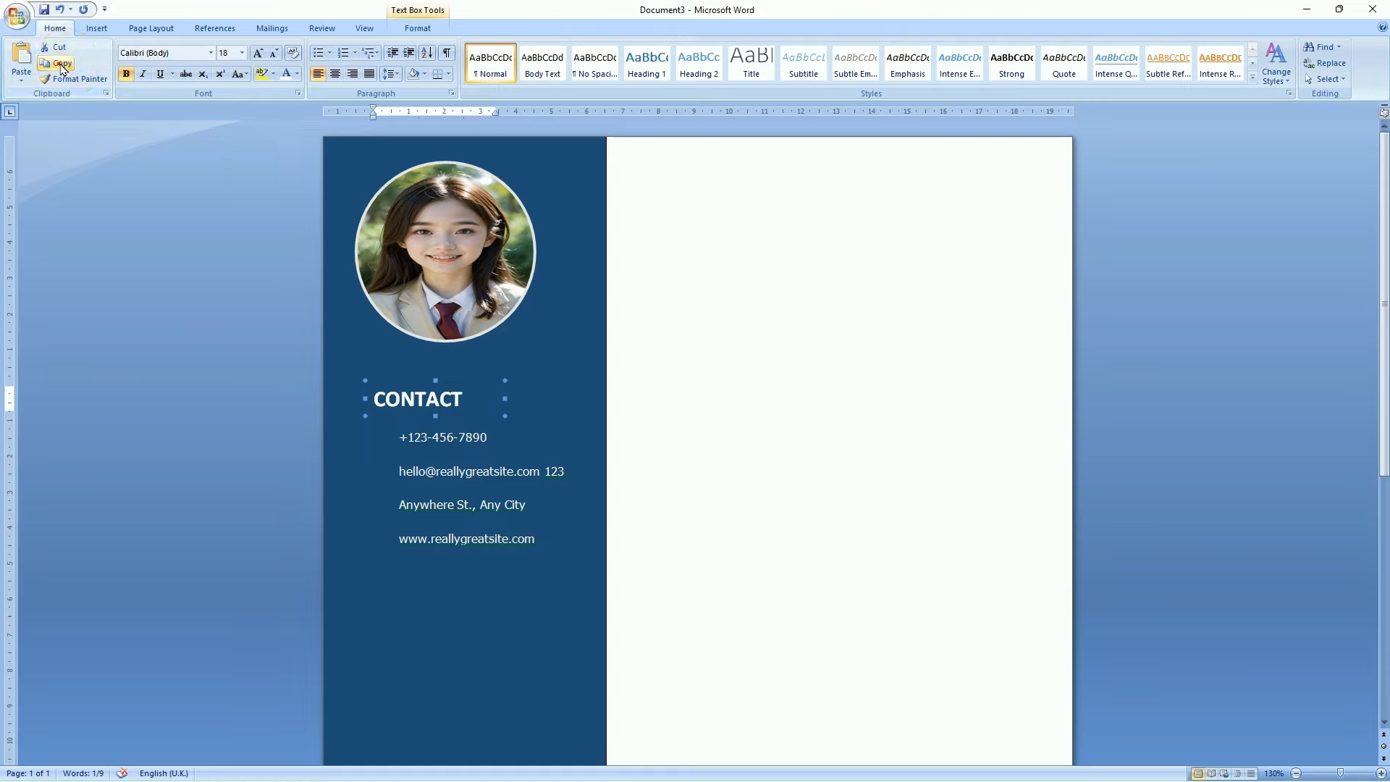
{"action": "left_click", "coordinate": [11, 62]}
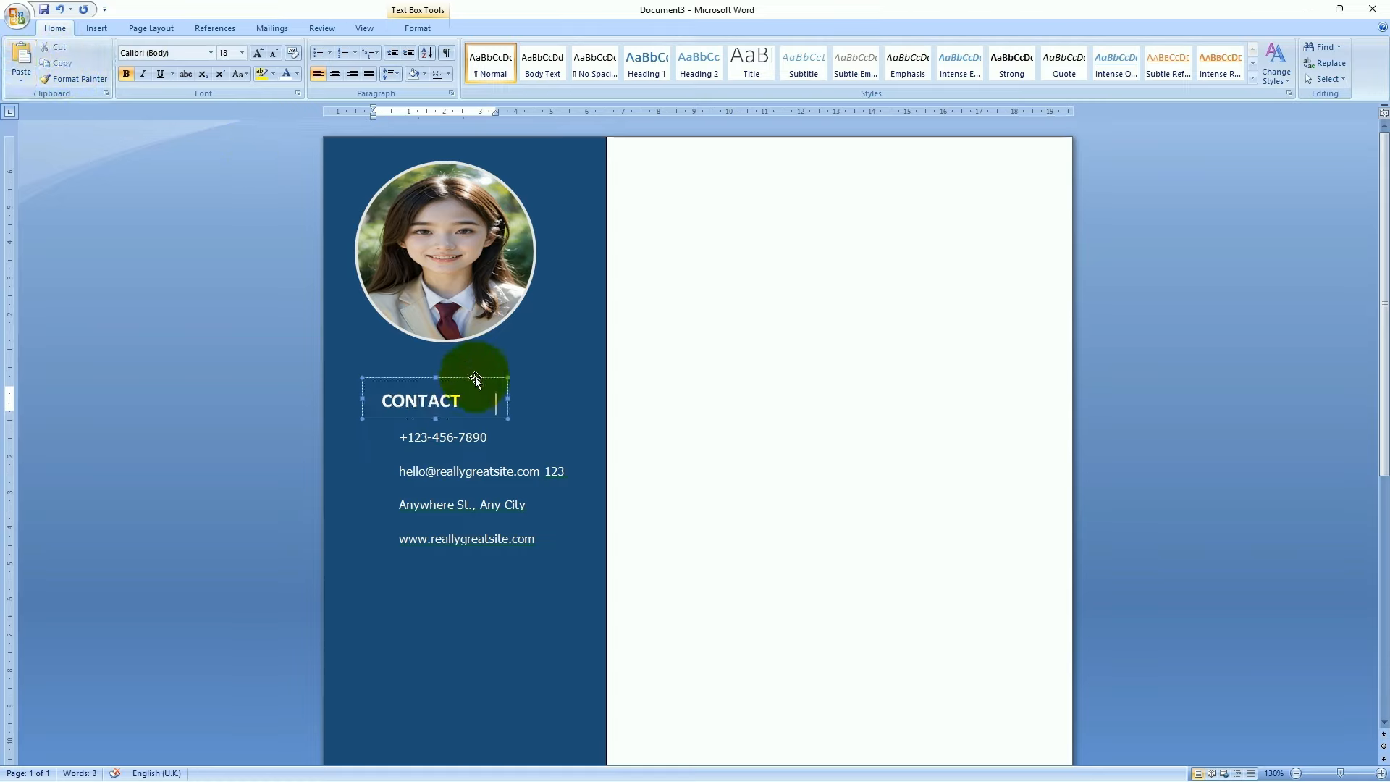
{"action": "left_click_drag", "start_coordinate": [466, 377], "coordinate": [491, 517]}
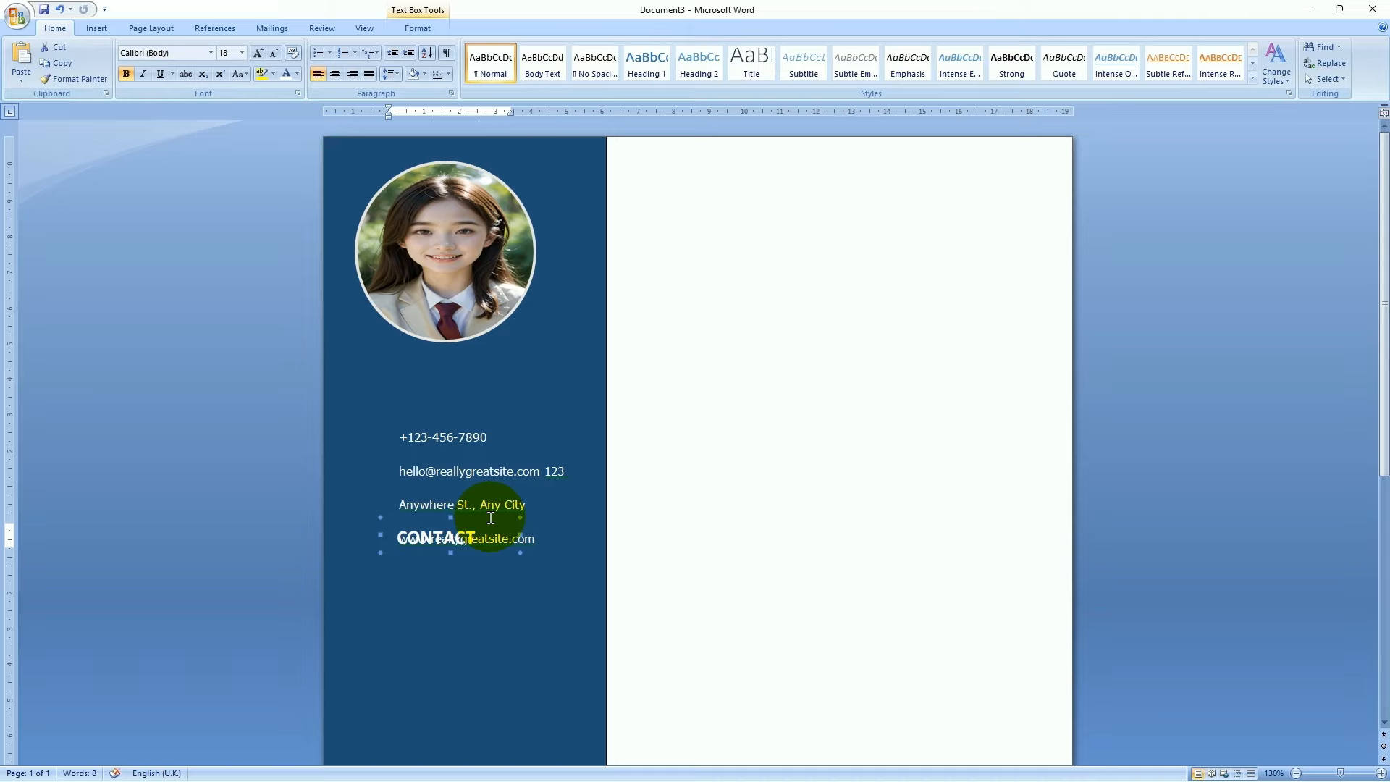
{"action": "key", "text": "ctrl+z"}
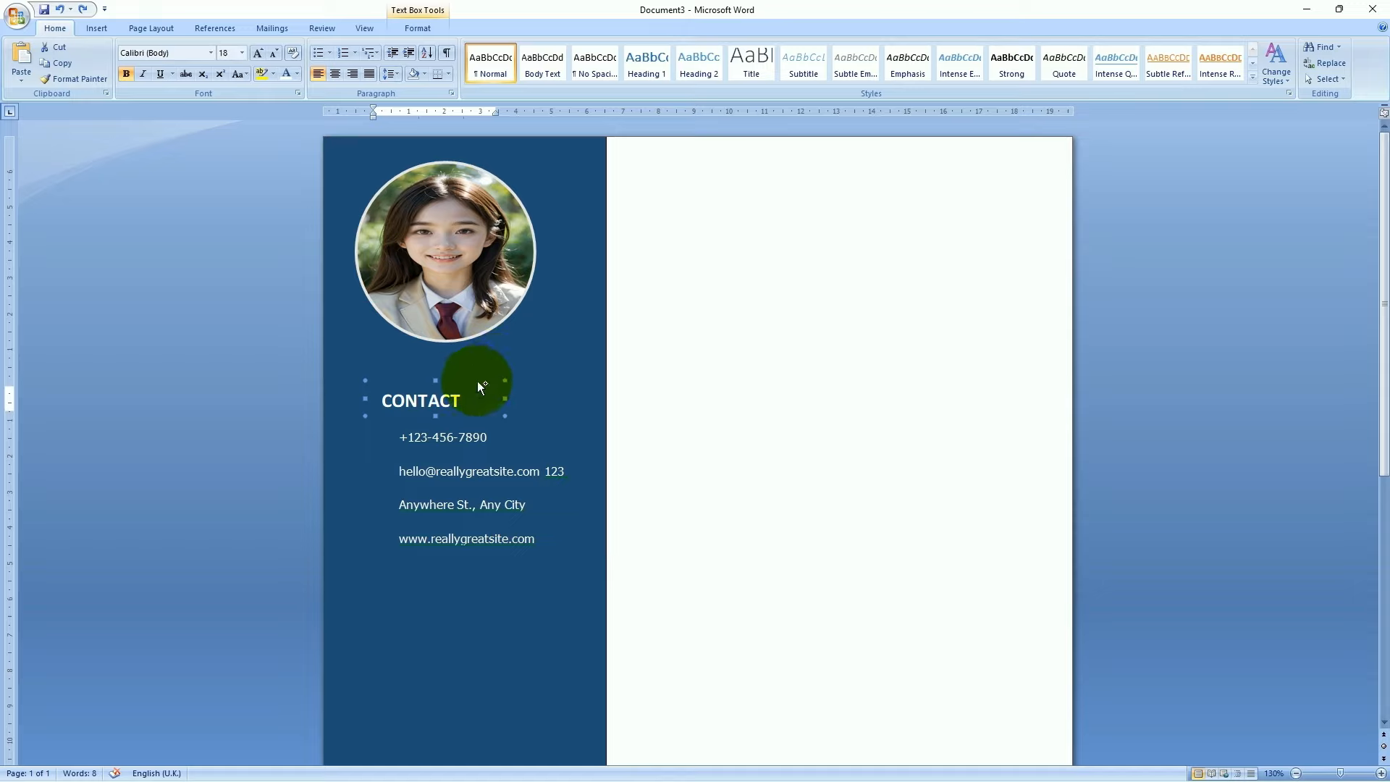
{"action": "left_click_drag", "start_coordinate": [476, 380], "coordinate": [483, 576]}
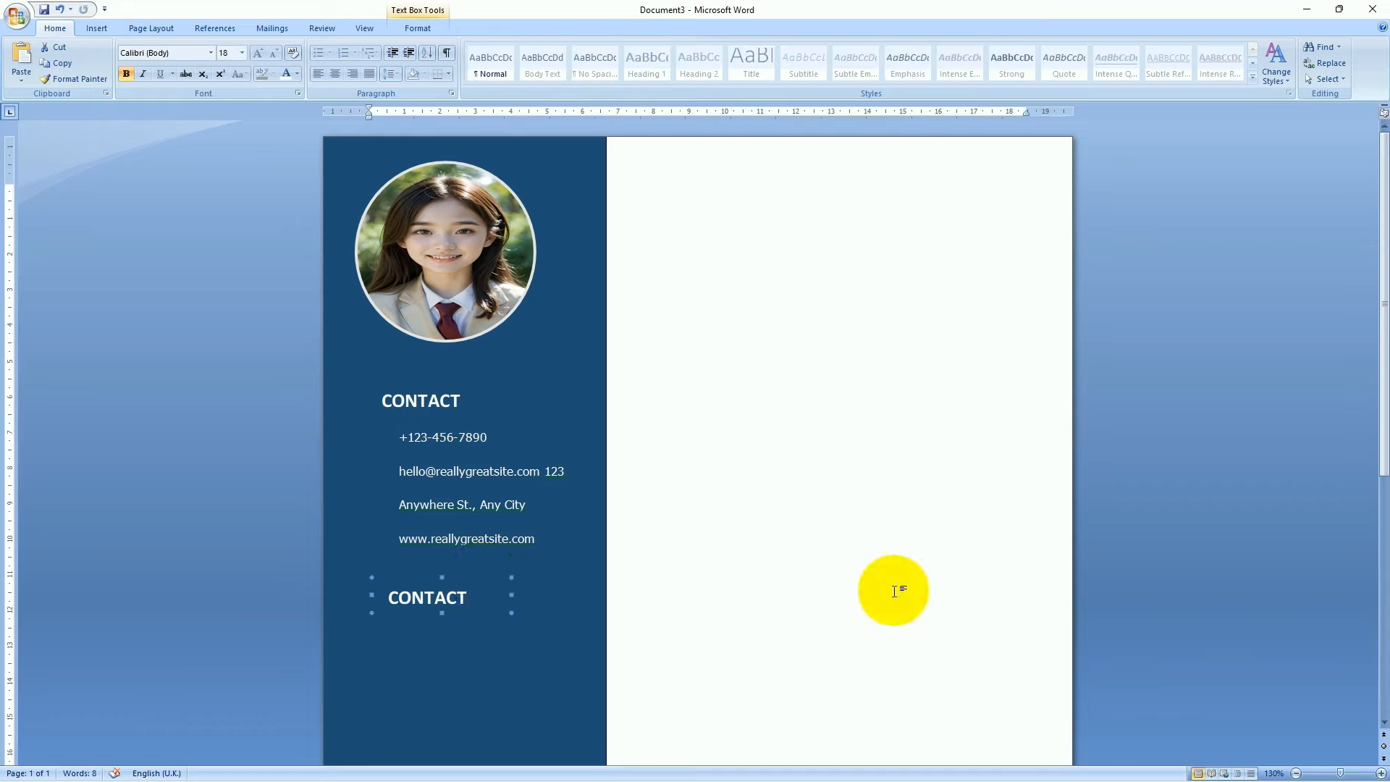
Change the duplicated heading's text from CONTACT to EDUCATION
{"action": "left_click", "coordinate": [466, 602]}
{"action": "double_click", "coordinate": [474, 599]}
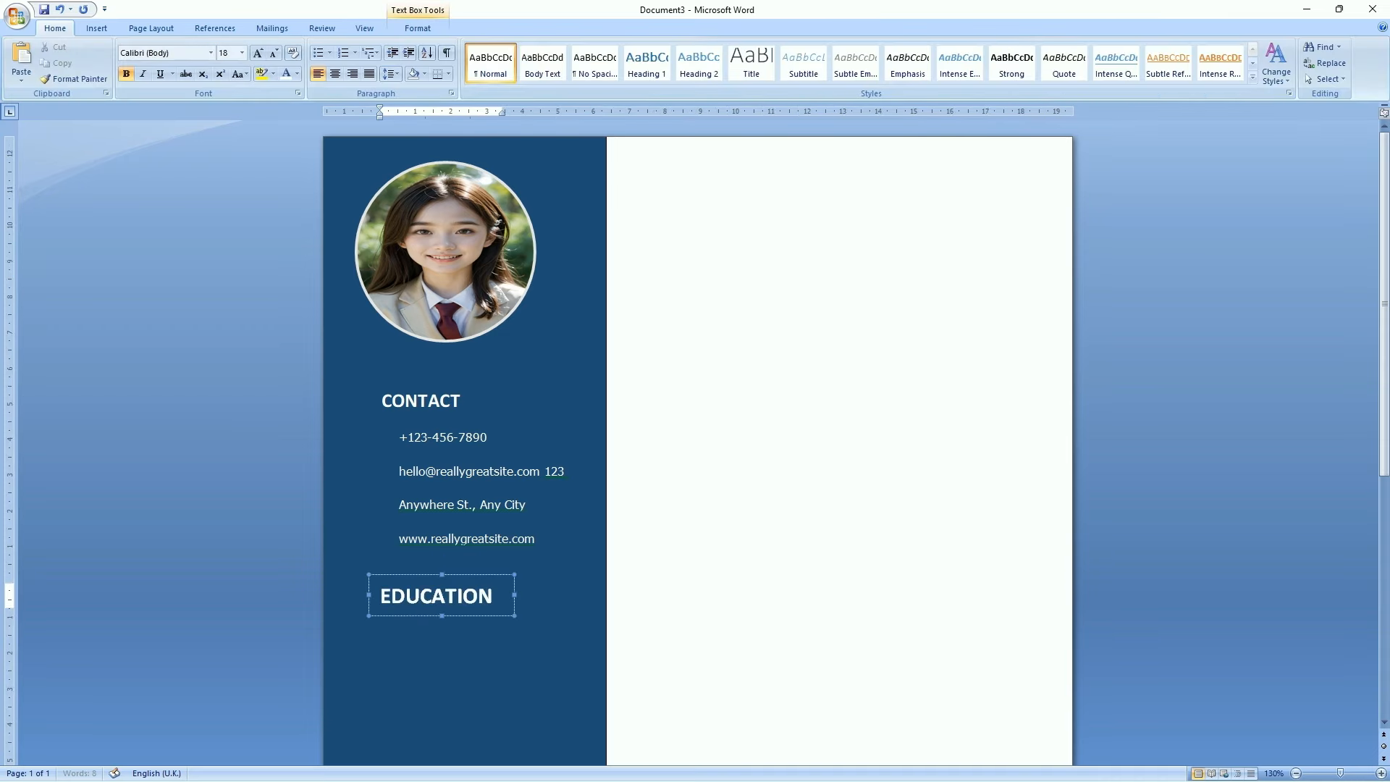
{"action": "left_click", "coordinate": [389, 602]}
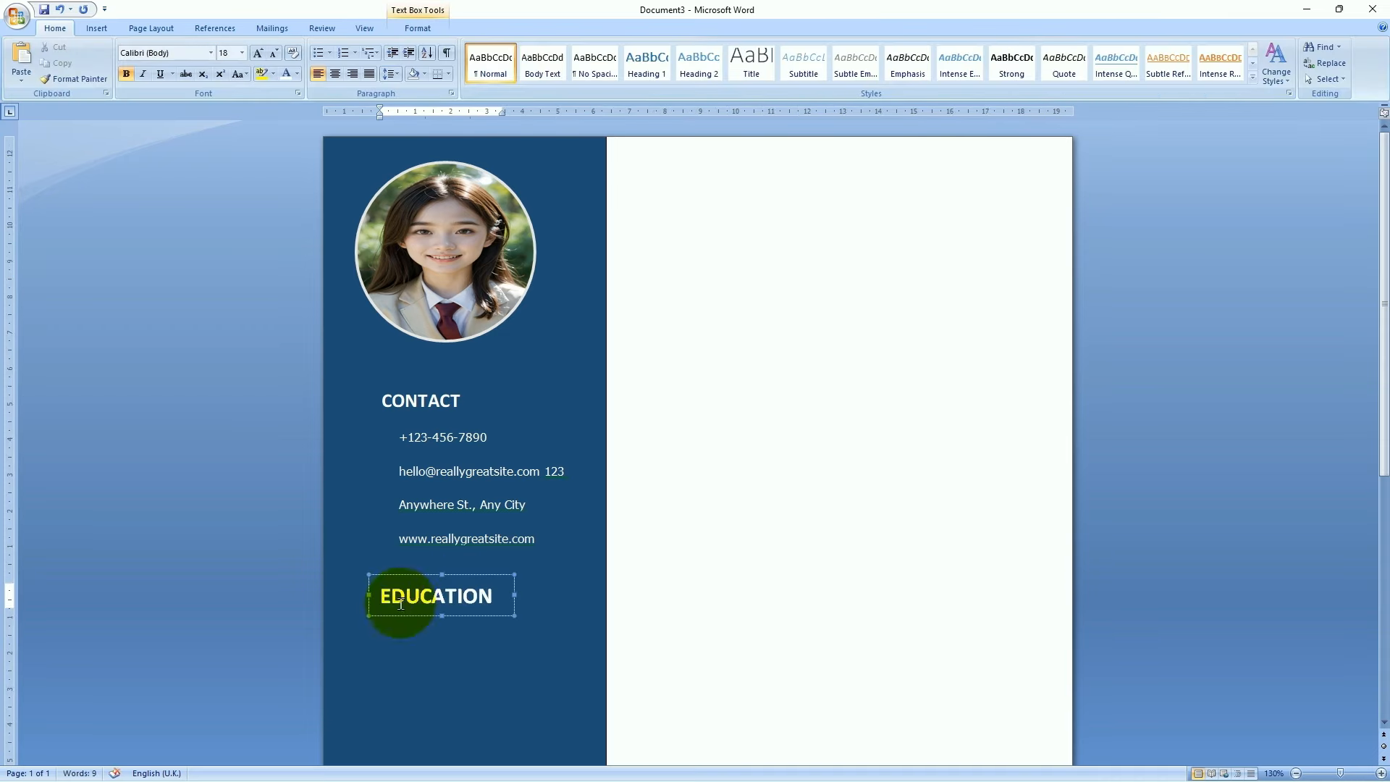
{"action": "left_click", "coordinate": [493, 653]}
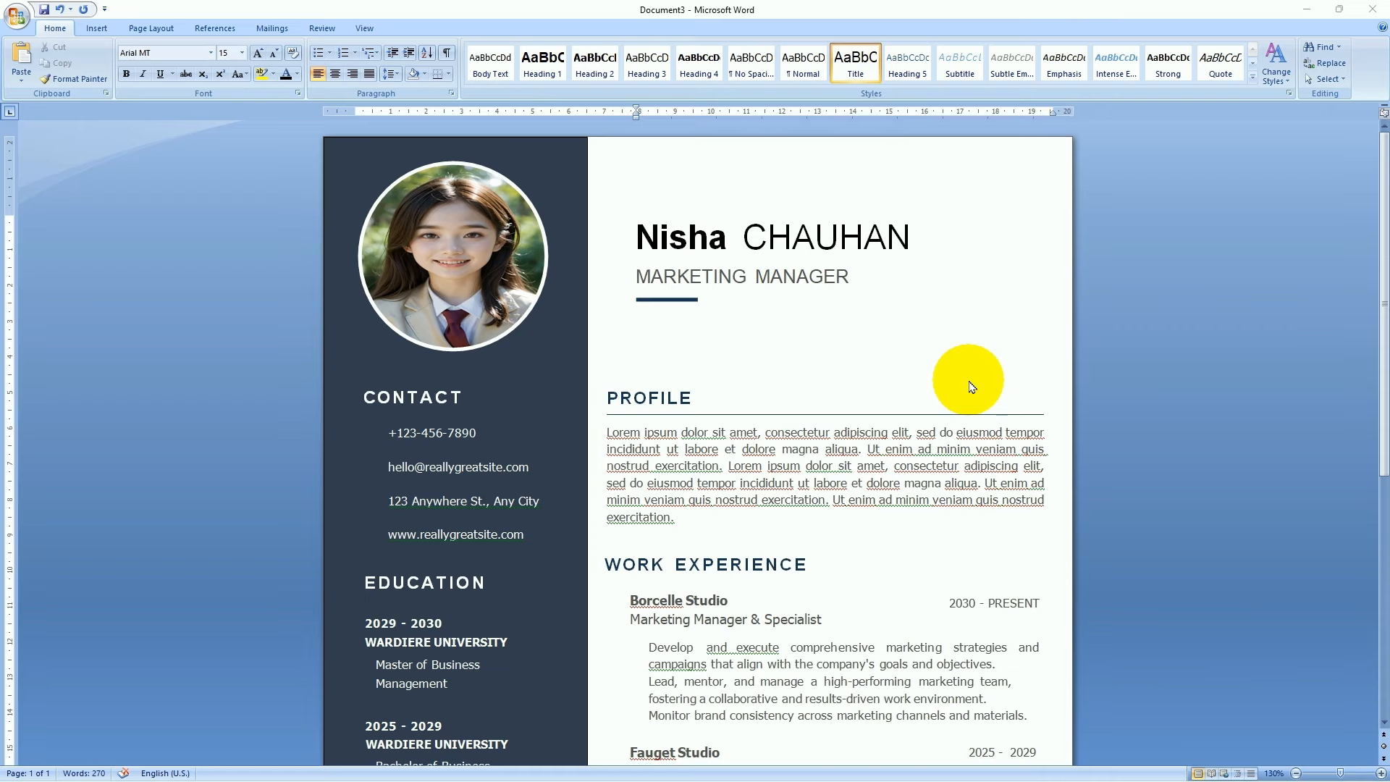
{"action": "scroll", "coordinate": [970, 387], "scroll_direction": "down", "scroll_amount": 2}
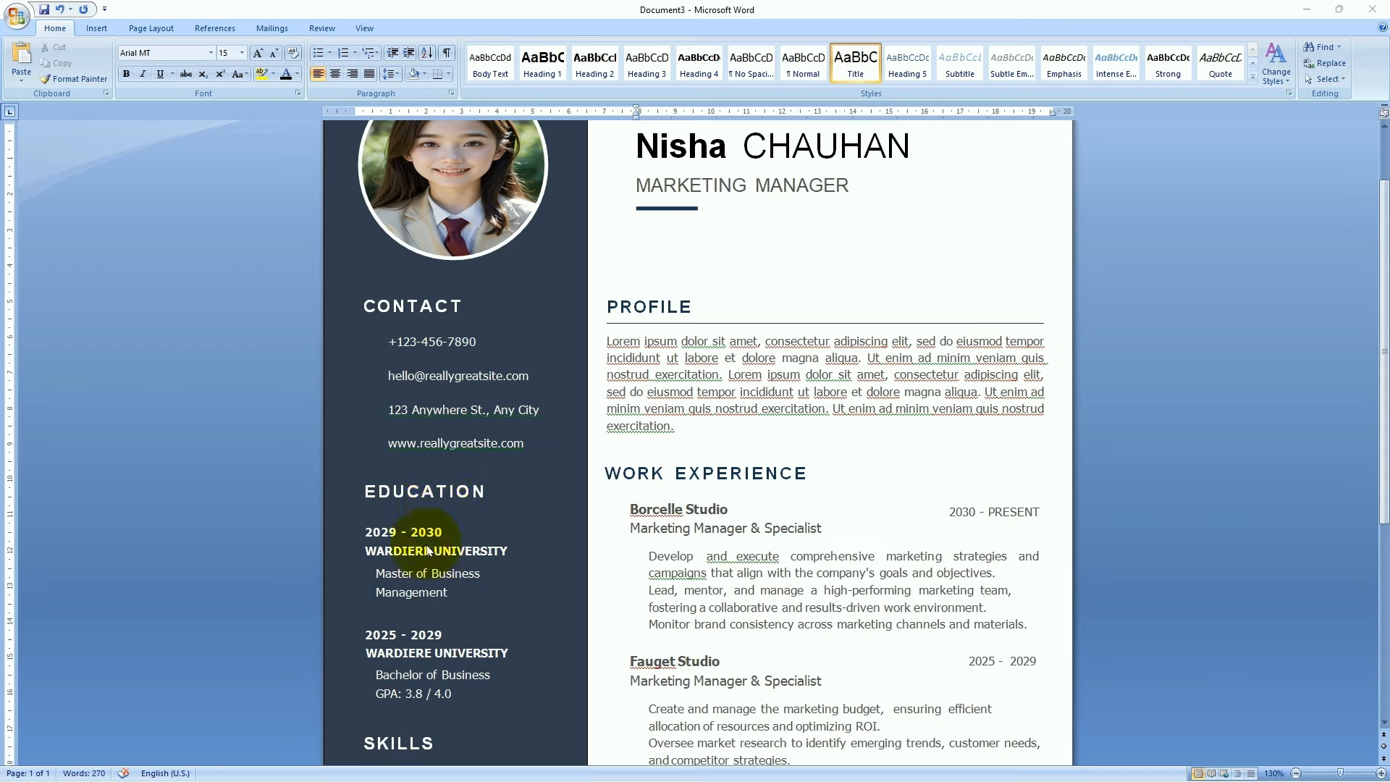
{"action": "scroll", "coordinate": [450, 684], "scroll_direction": "down", "scroll_amount": 4}
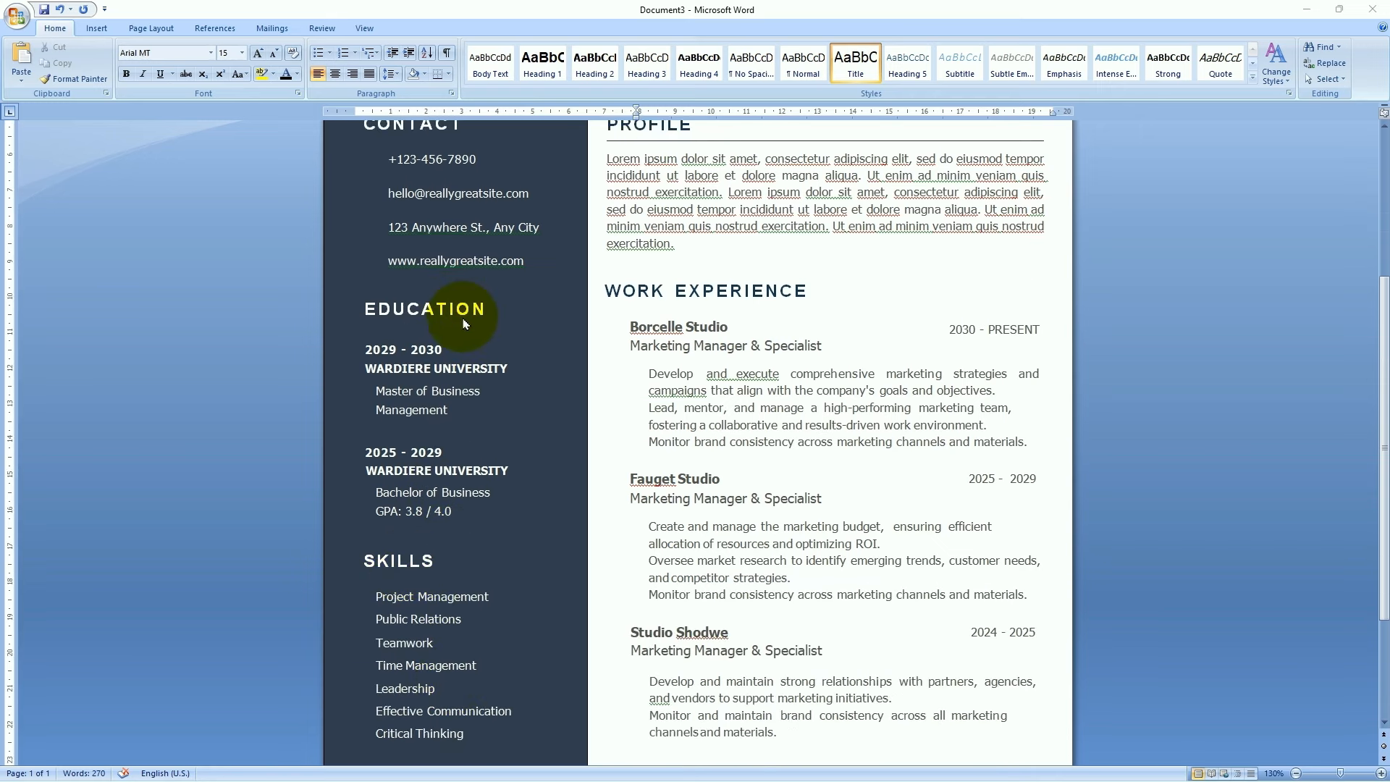
{"action": "scroll", "coordinate": [456, 405], "scroll_direction": "down", "scroll_amount": 2}
{"action": "scroll", "coordinate": [434, 579], "scroll_direction": "down", "scroll_amount": 2}
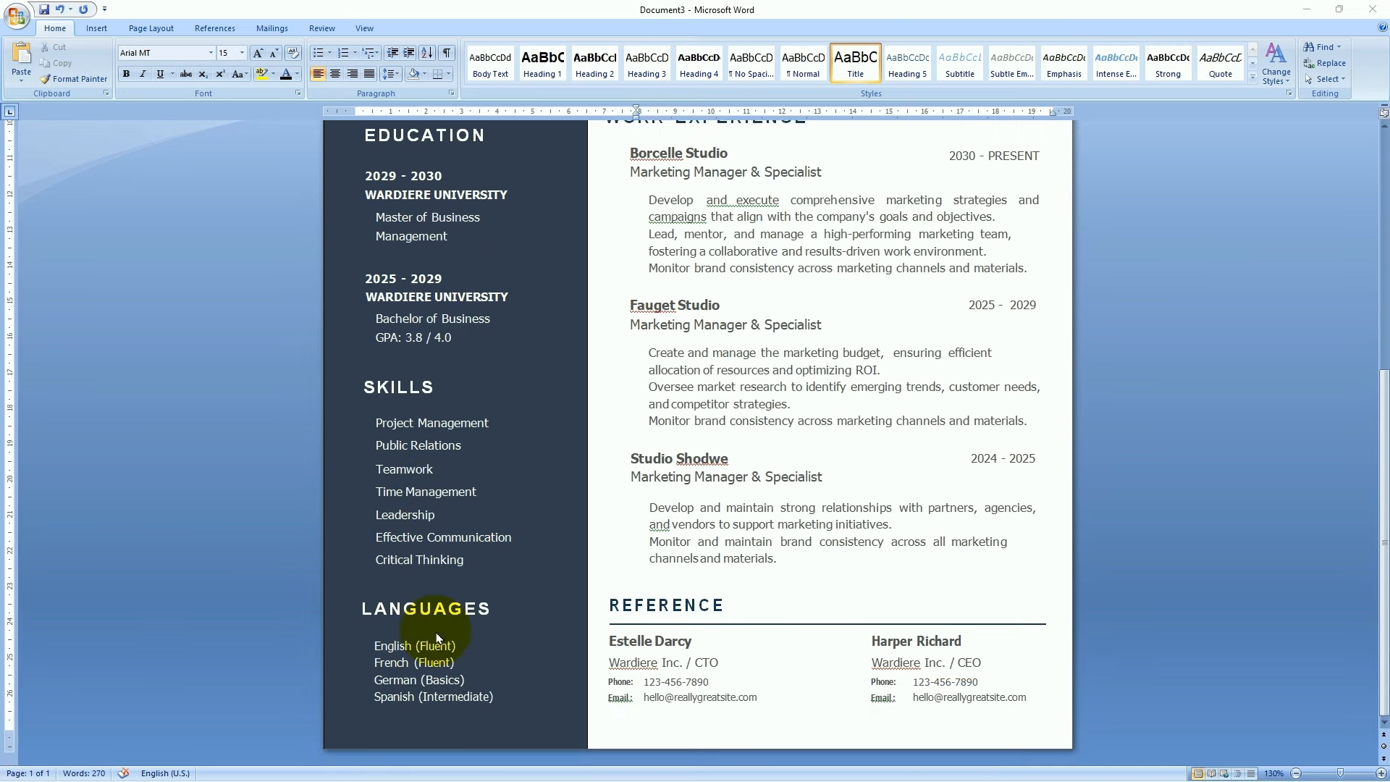
{"action": "scroll", "coordinate": [483, 607], "scroll_direction": "up", "scroll_amount": 10}
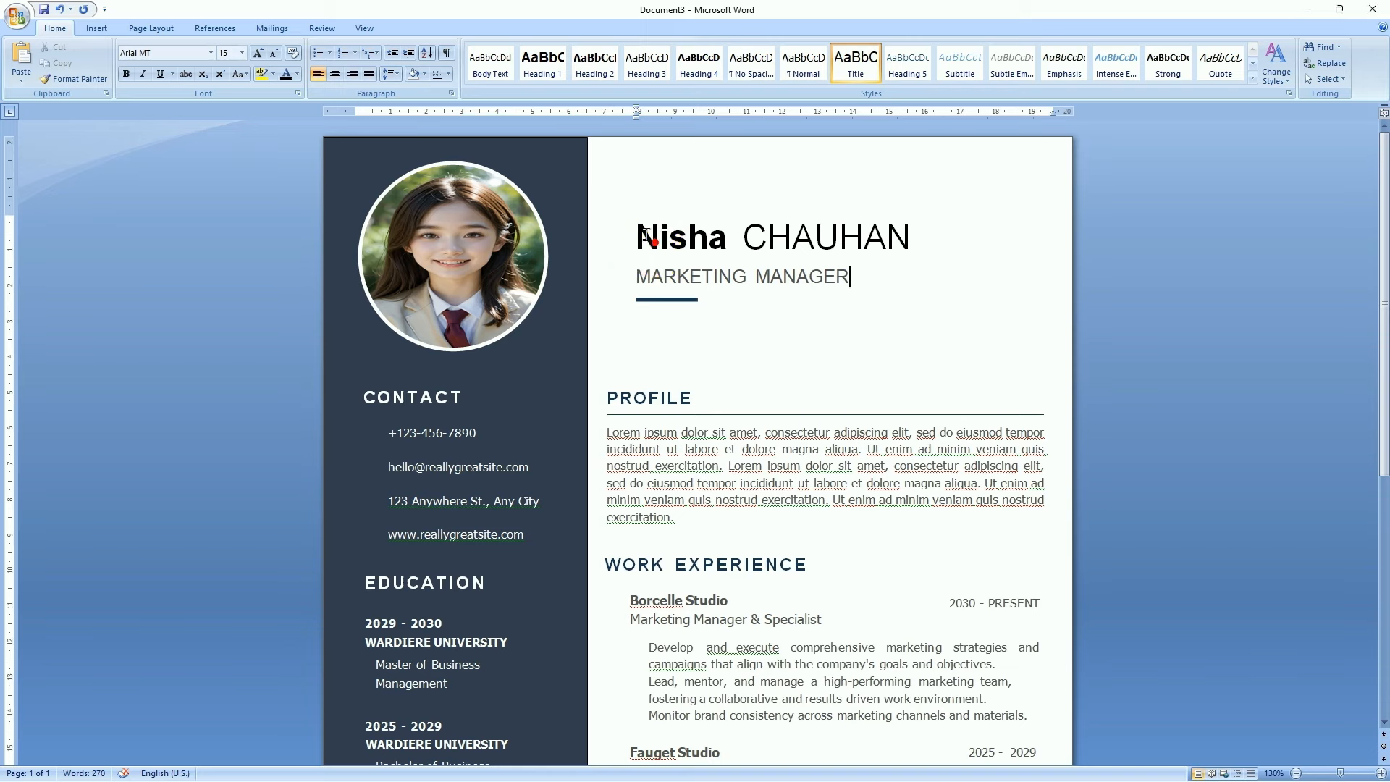
{"action": "left_click", "coordinate": [96, 28]}
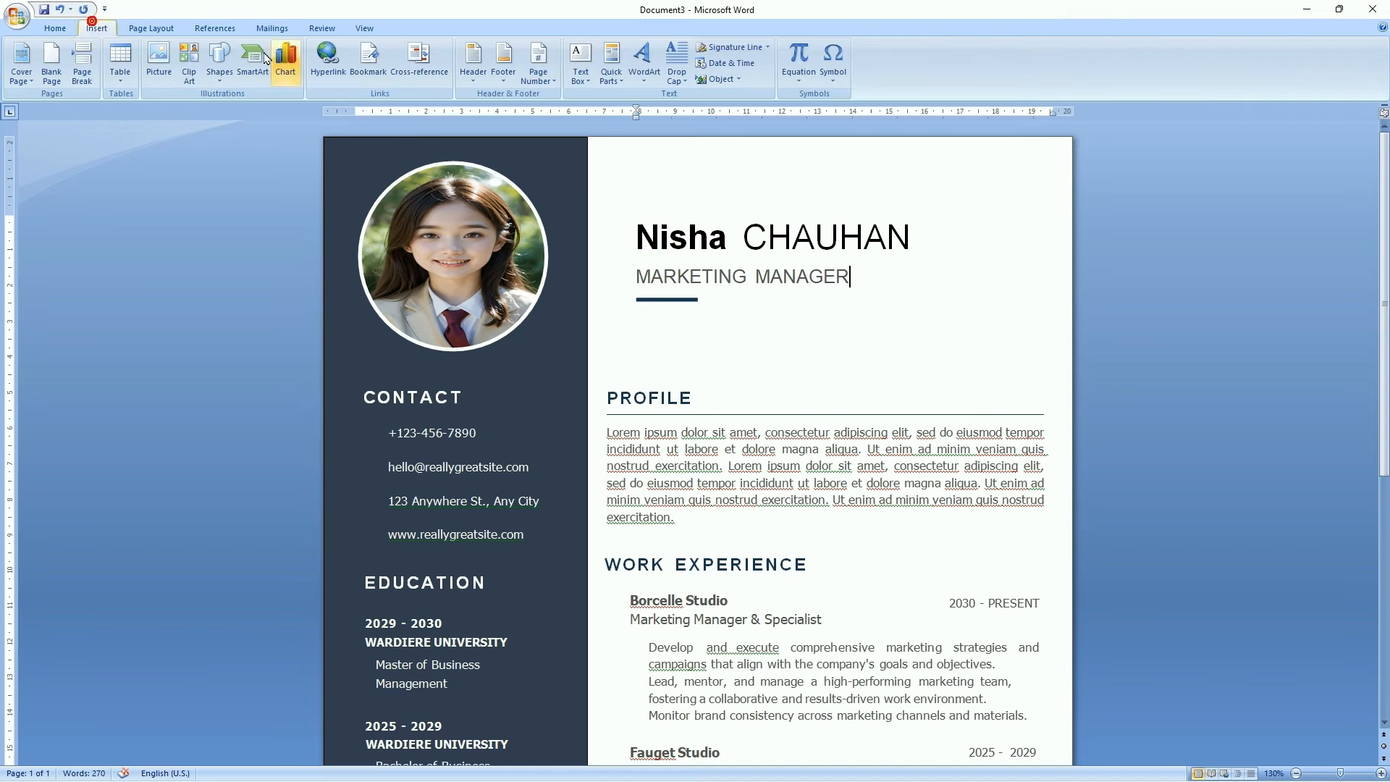
{"action": "left_click", "coordinate": [580, 72]}
{"action": "key", "text": "Escape"}
{"action": "left_click", "coordinate": [55, 28]}
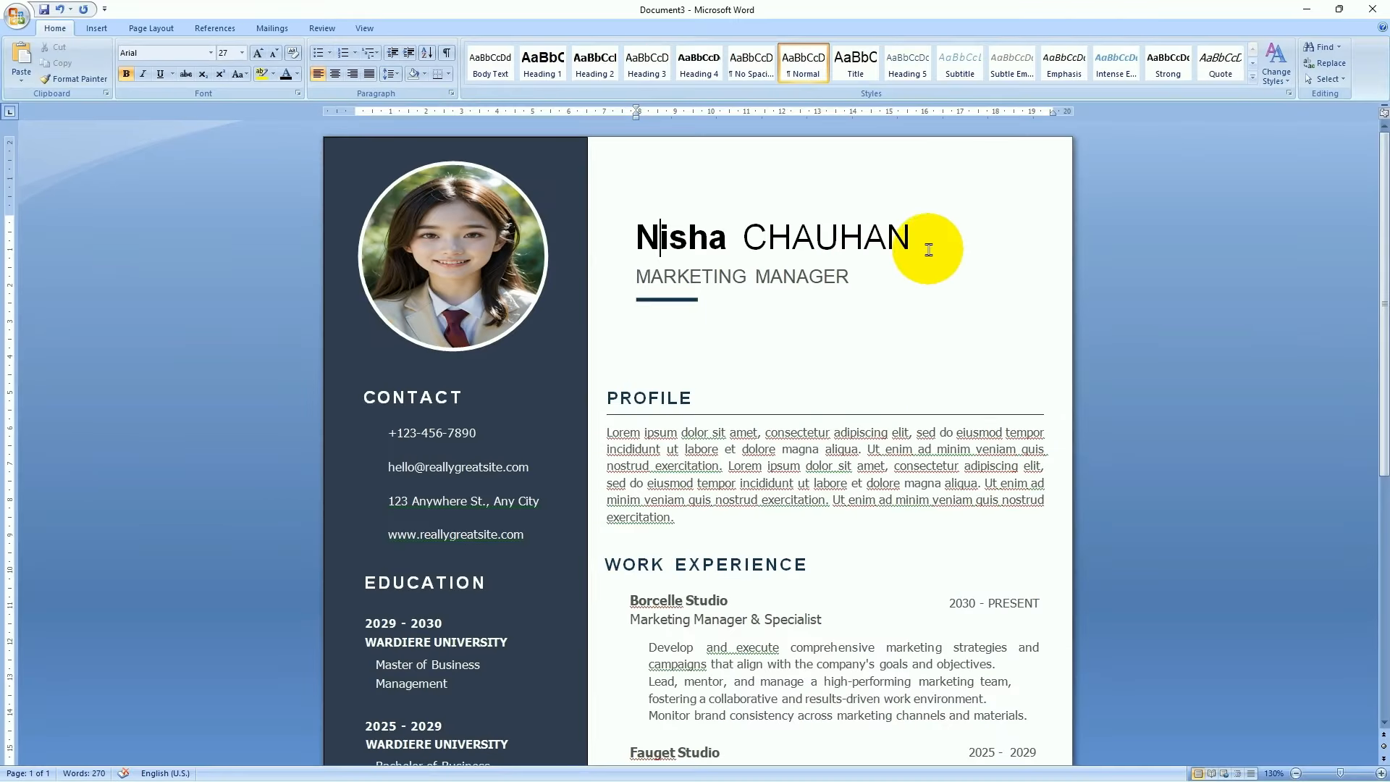
{"action": "left_click", "coordinate": [1002, 421]}
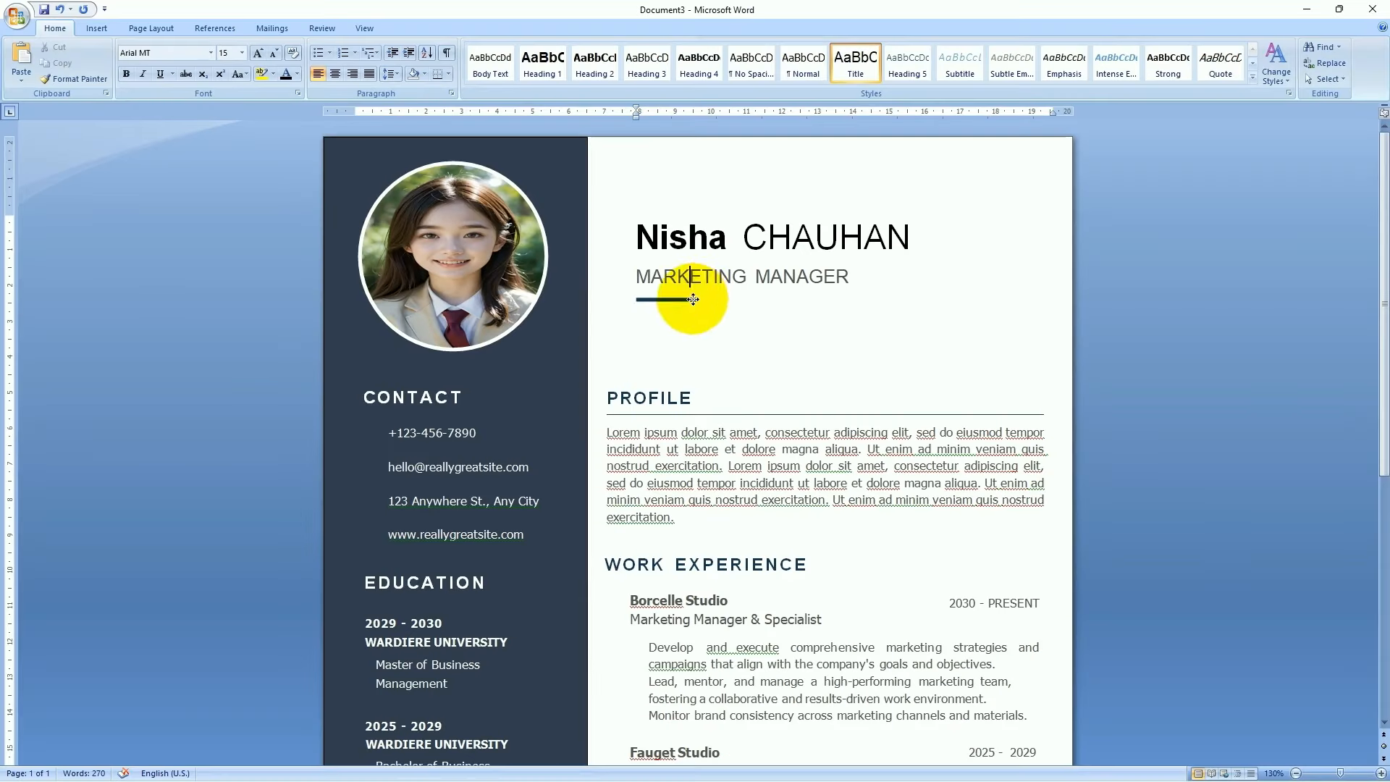
{"action": "left_click", "coordinate": [1047, 450]}
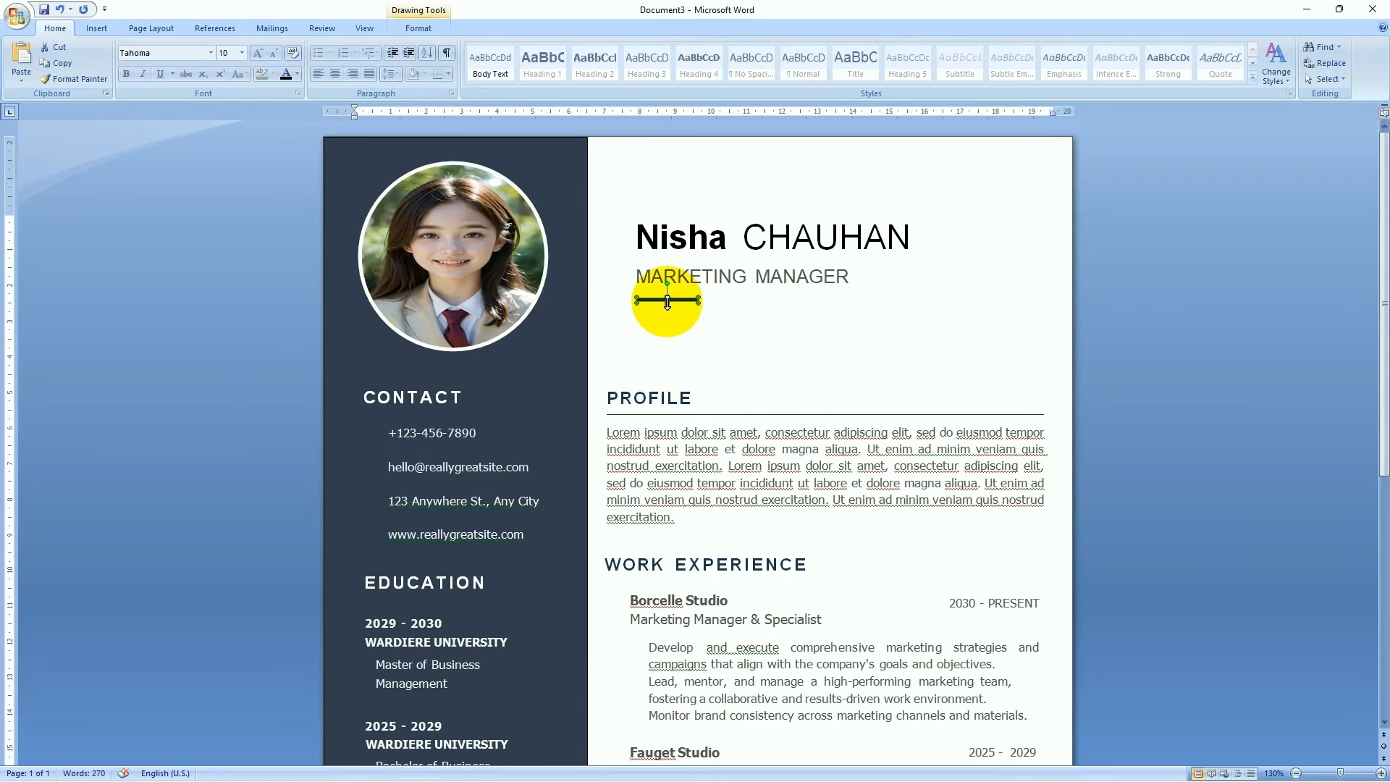
Draw a short horizontal line beneath the MARKETING MANAGER title
{"action": "left_click", "coordinate": [97, 28]}
{"action": "left_click", "coordinate": [218, 72]}
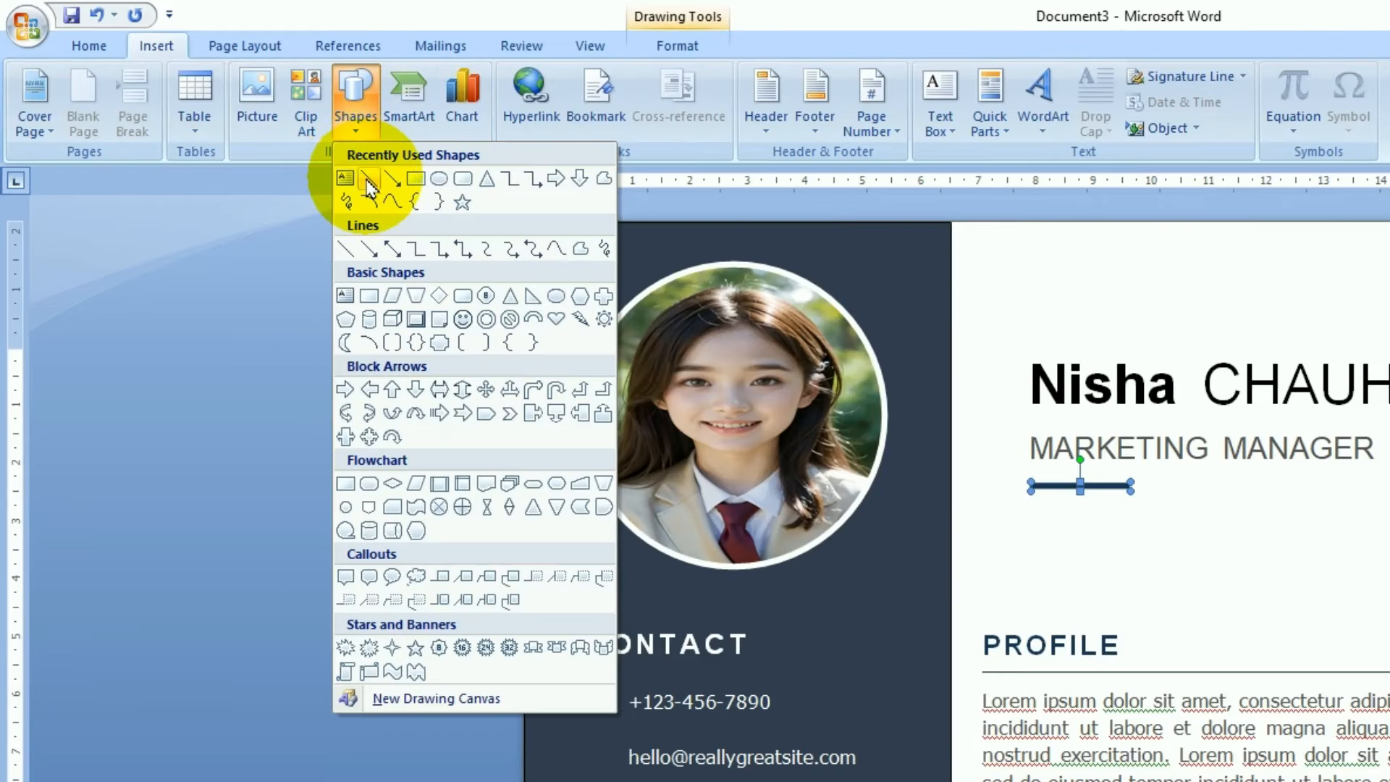
{"action": "left_click", "coordinate": [369, 181]}
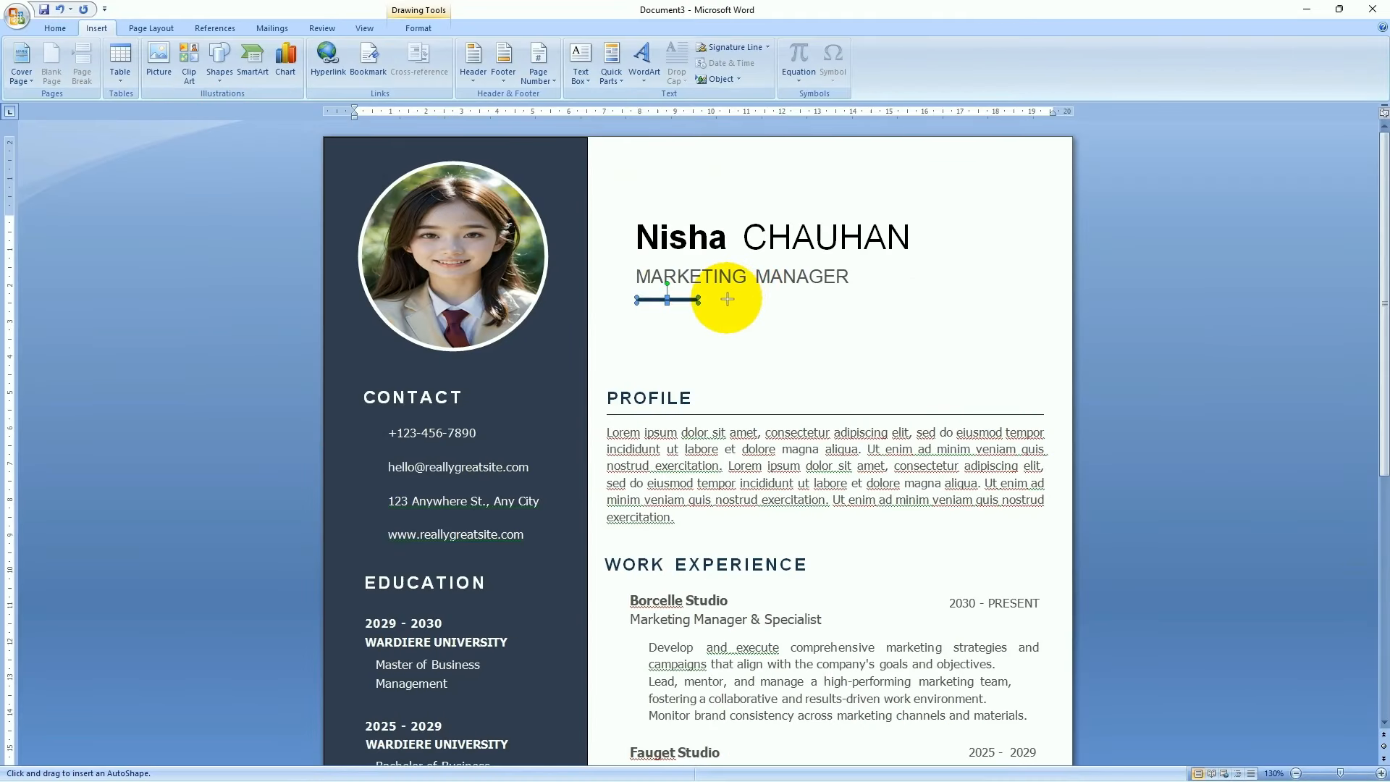
{"action": "left_click_drag", "start_coordinate": [726, 299], "coordinate": [837, 300]}
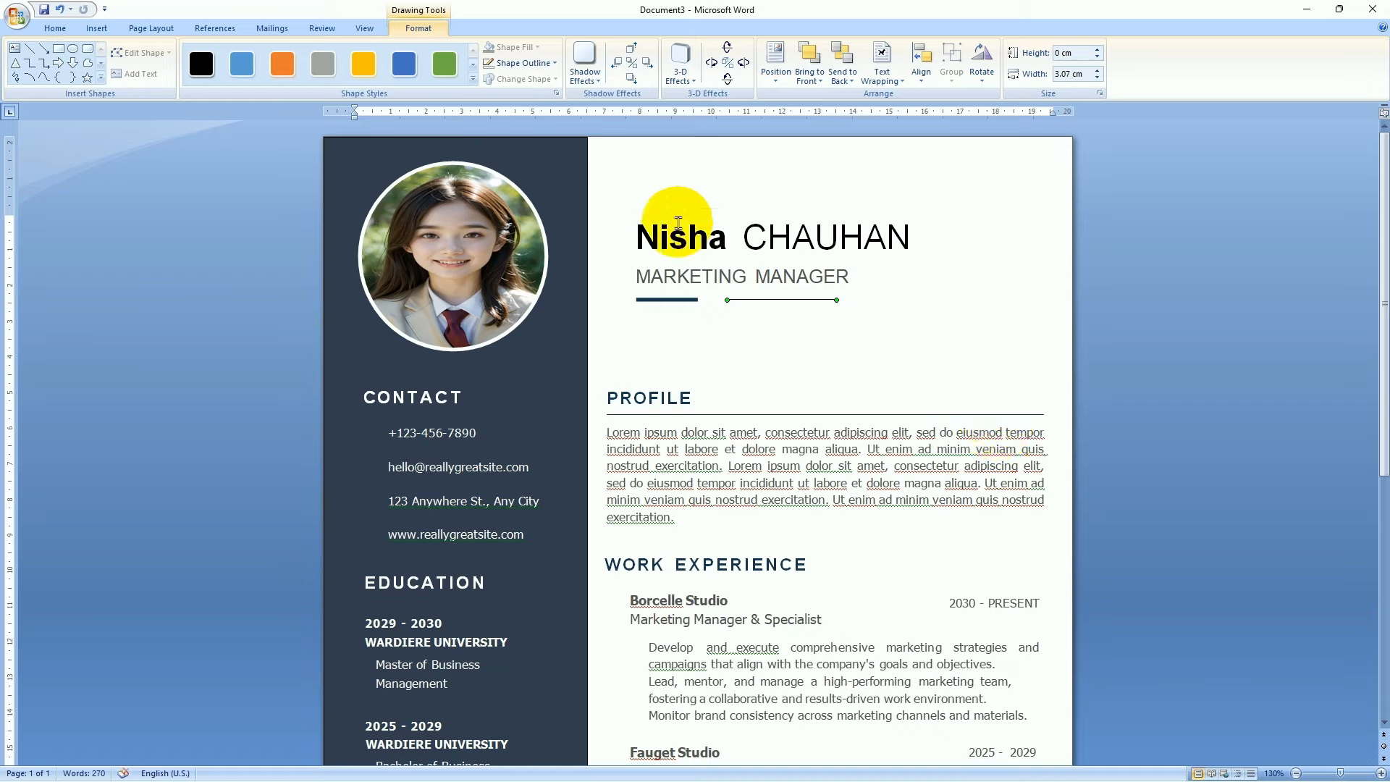
Give the new line a 3 pt weight, then change its outline so it no longer shows
{"action": "left_click", "coordinate": [527, 70]}
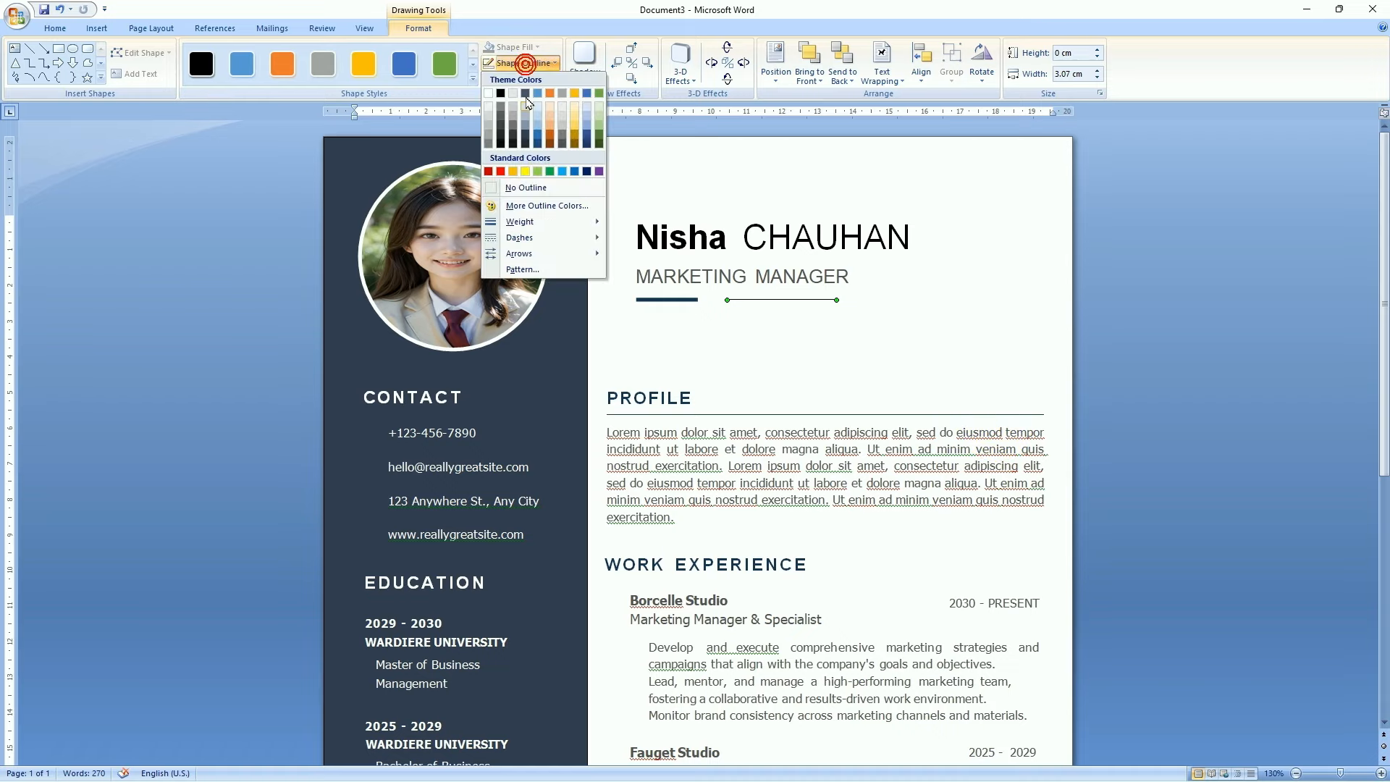
{"action": "mouse_move", "coordinate": [536, 221]}
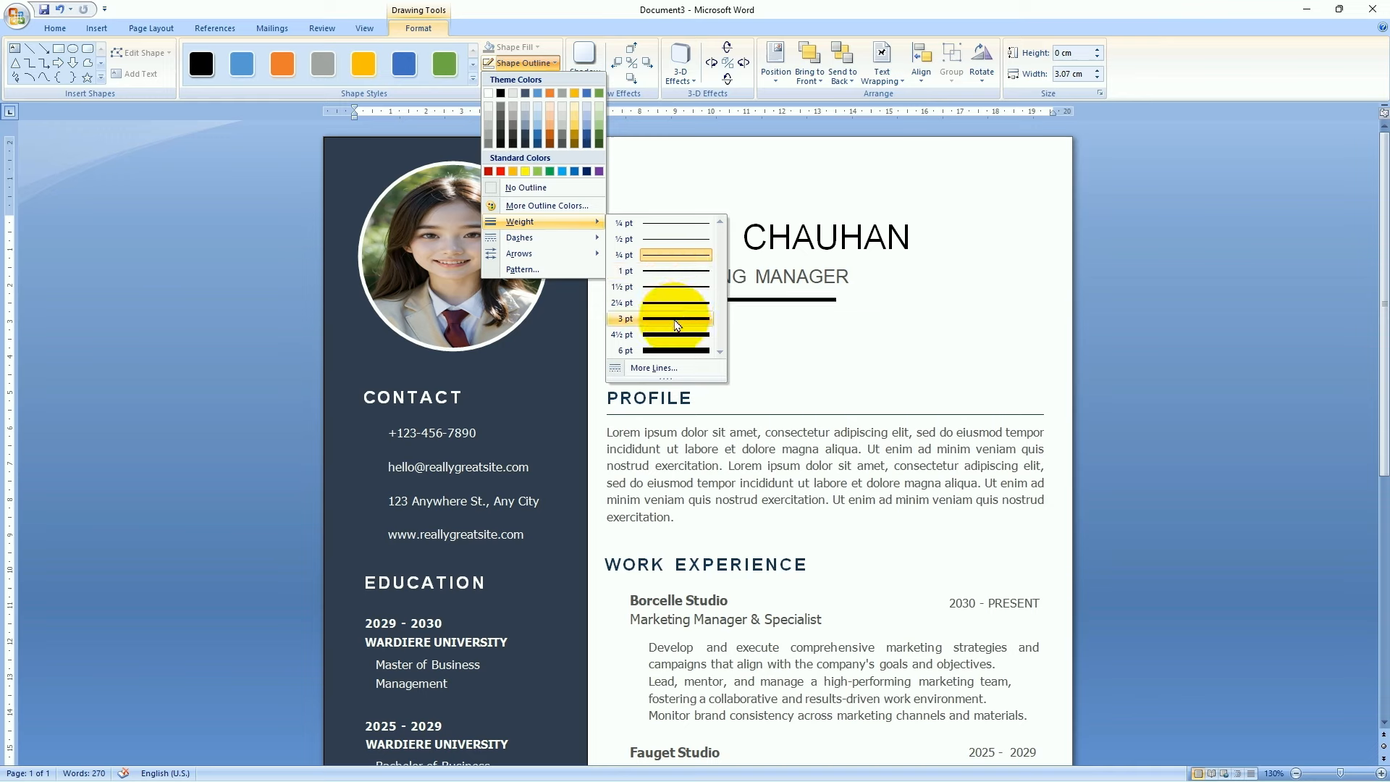
{"action": "left_click", "coordinate": [675, 320]}
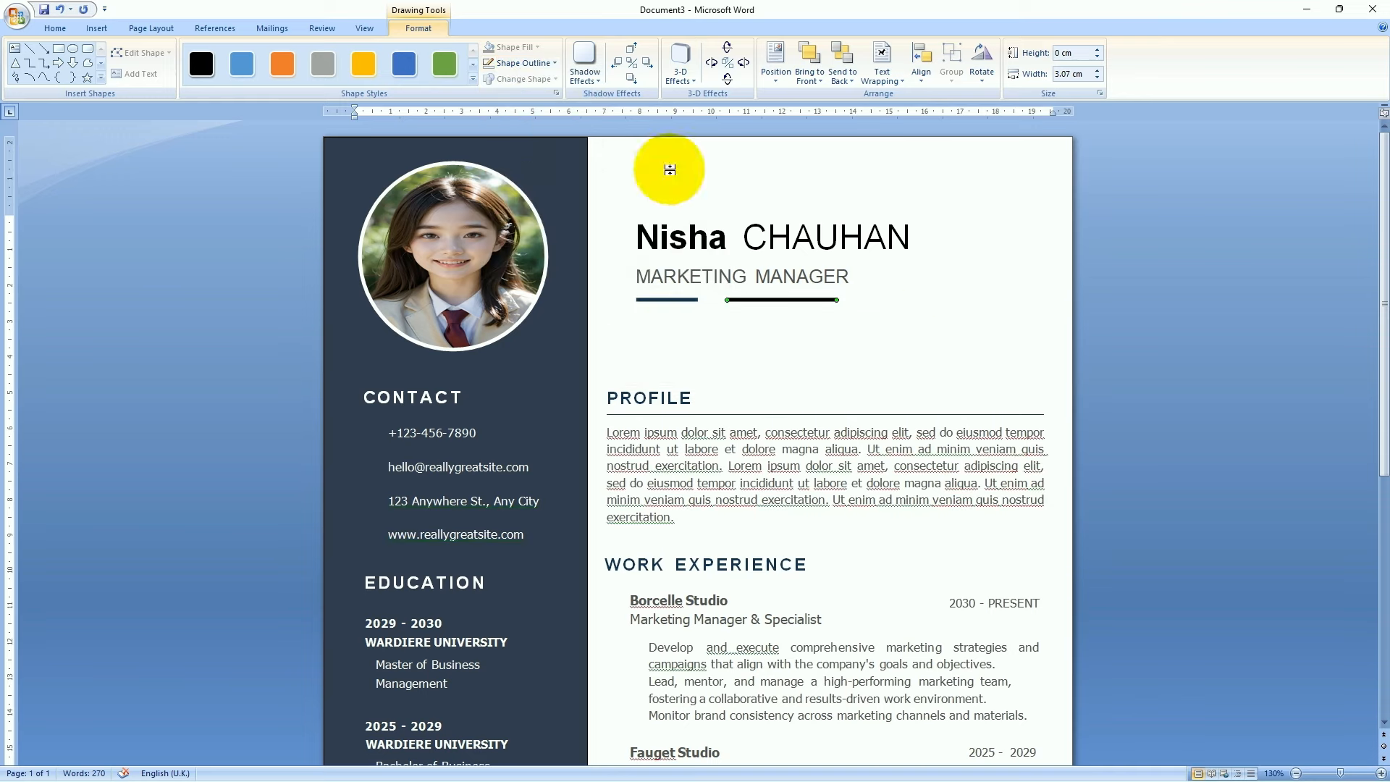
{"action": "left_click", "coordinate": [528, 63]}
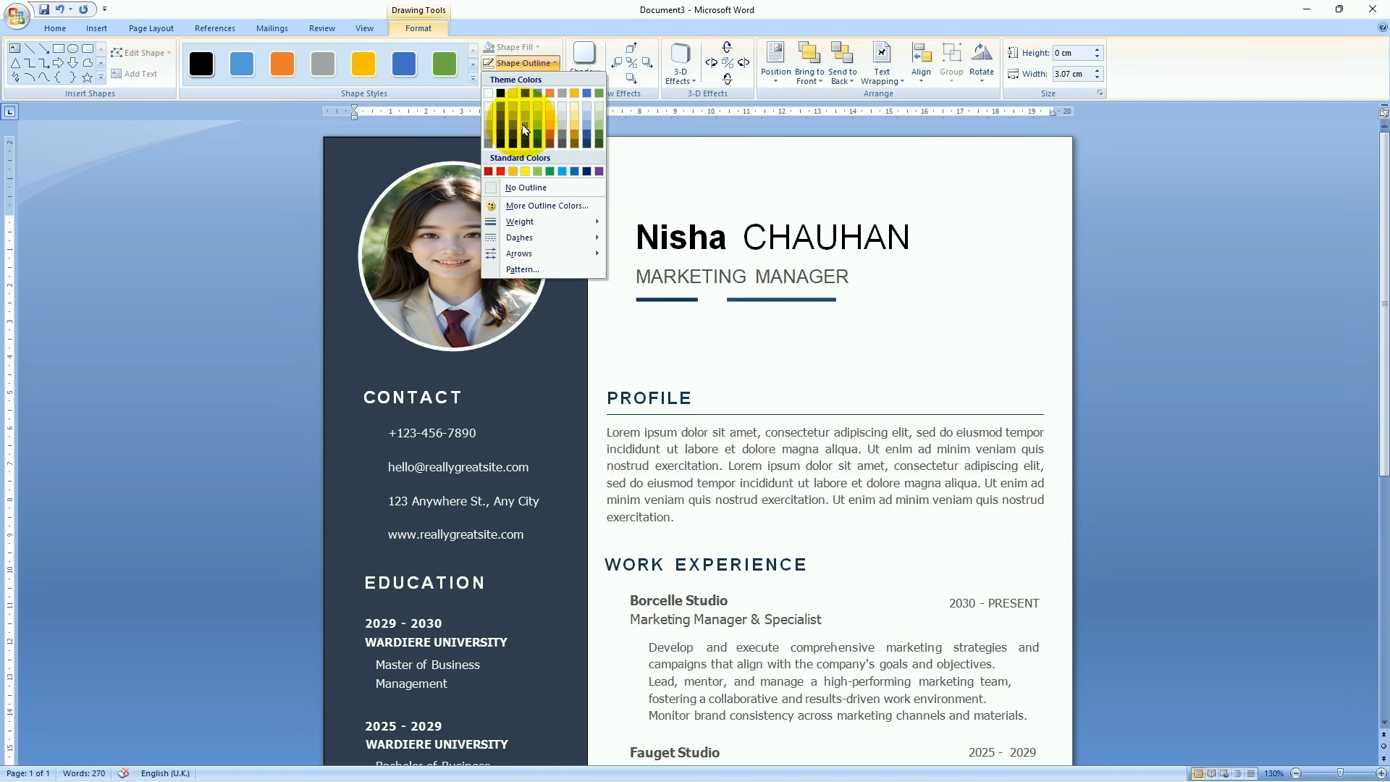
{"action": "left_click", "coordinate": [897, 295]}
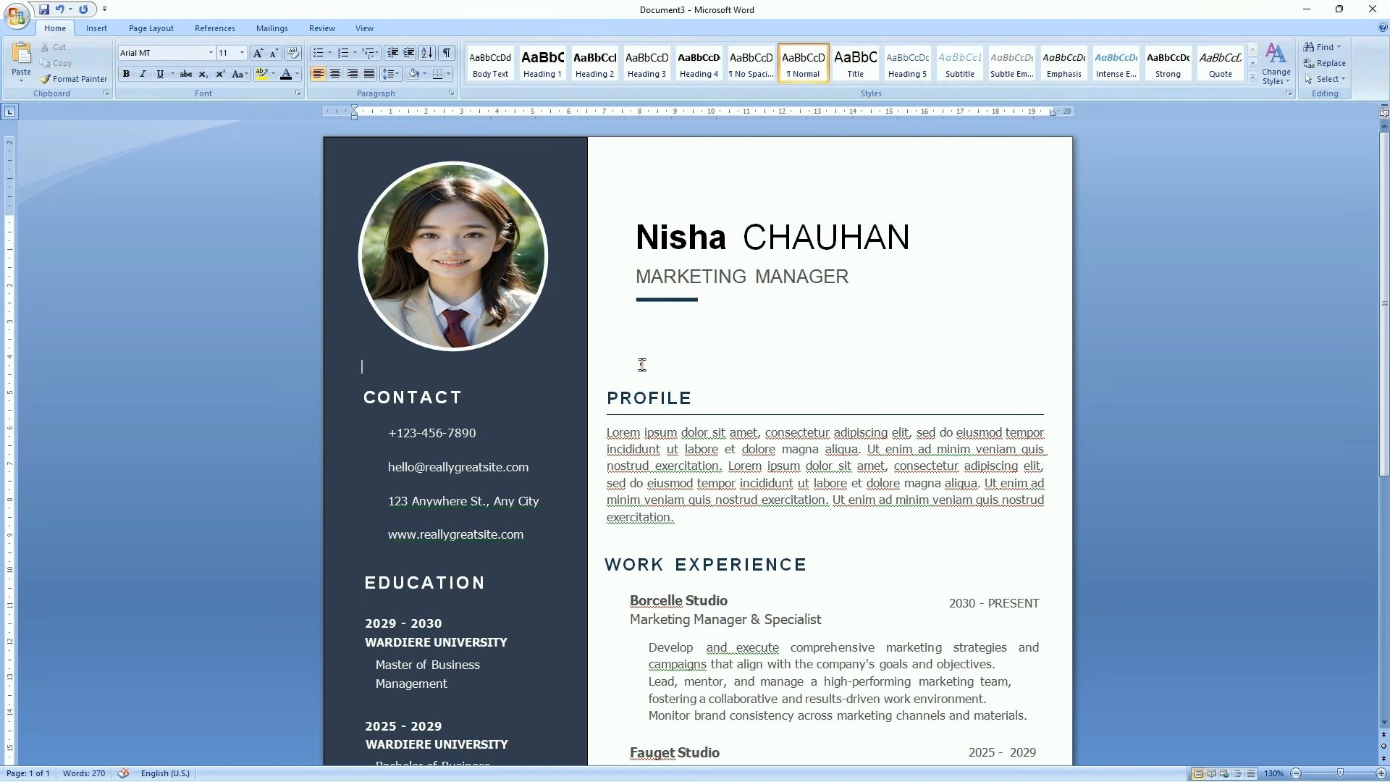
{"action": "left_click", "coordinate": [382, 377]}
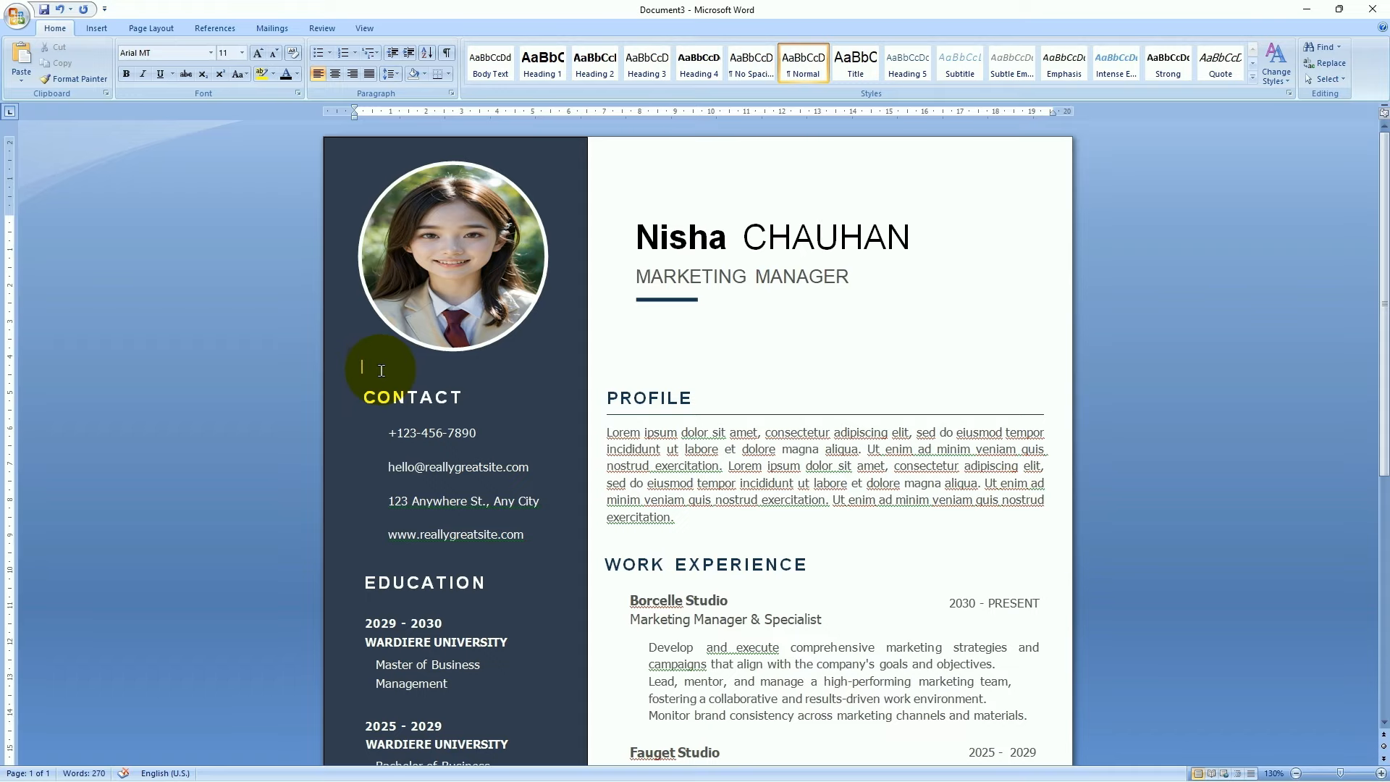
{"action": "type", "text": "RT"}
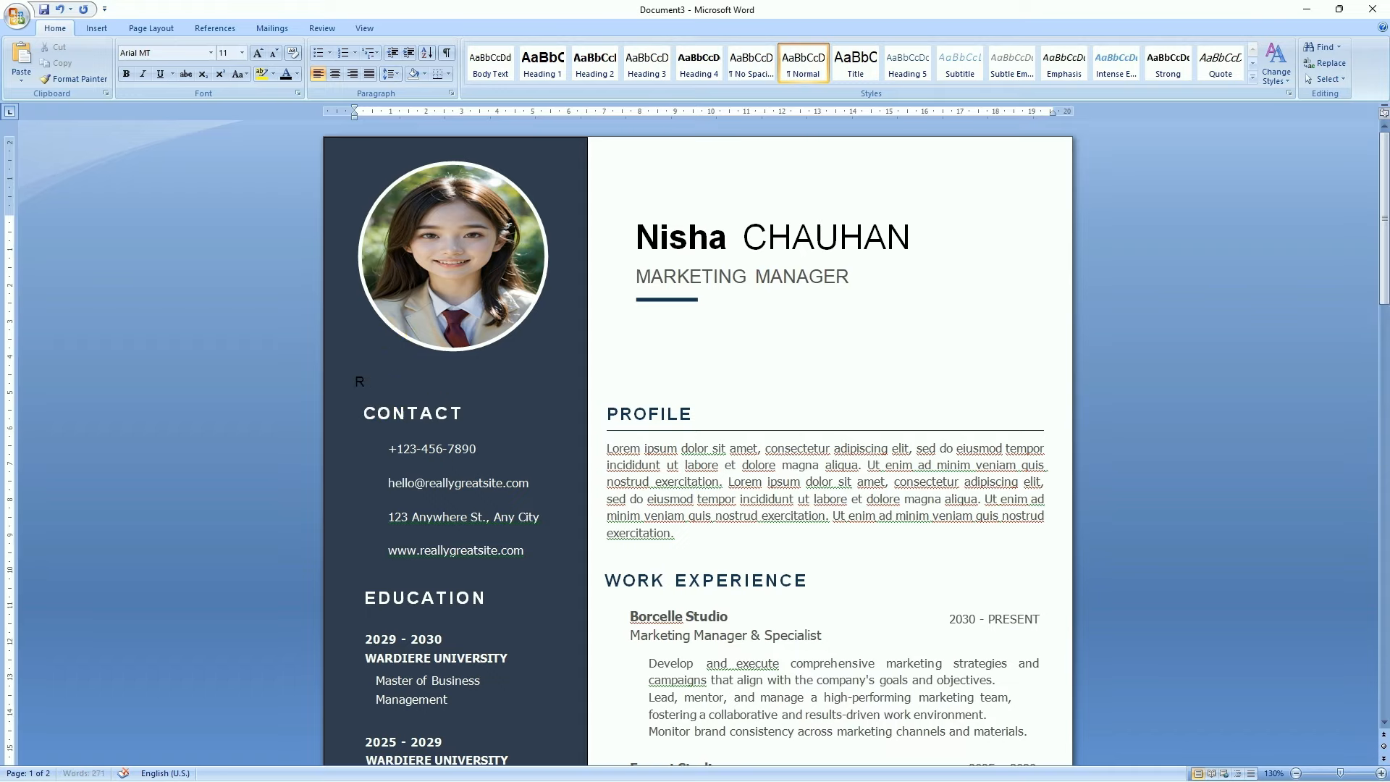
{"action": "key", "text": "BackSpace"}
{"action": "left_click", "coordinate": [712, 393]}
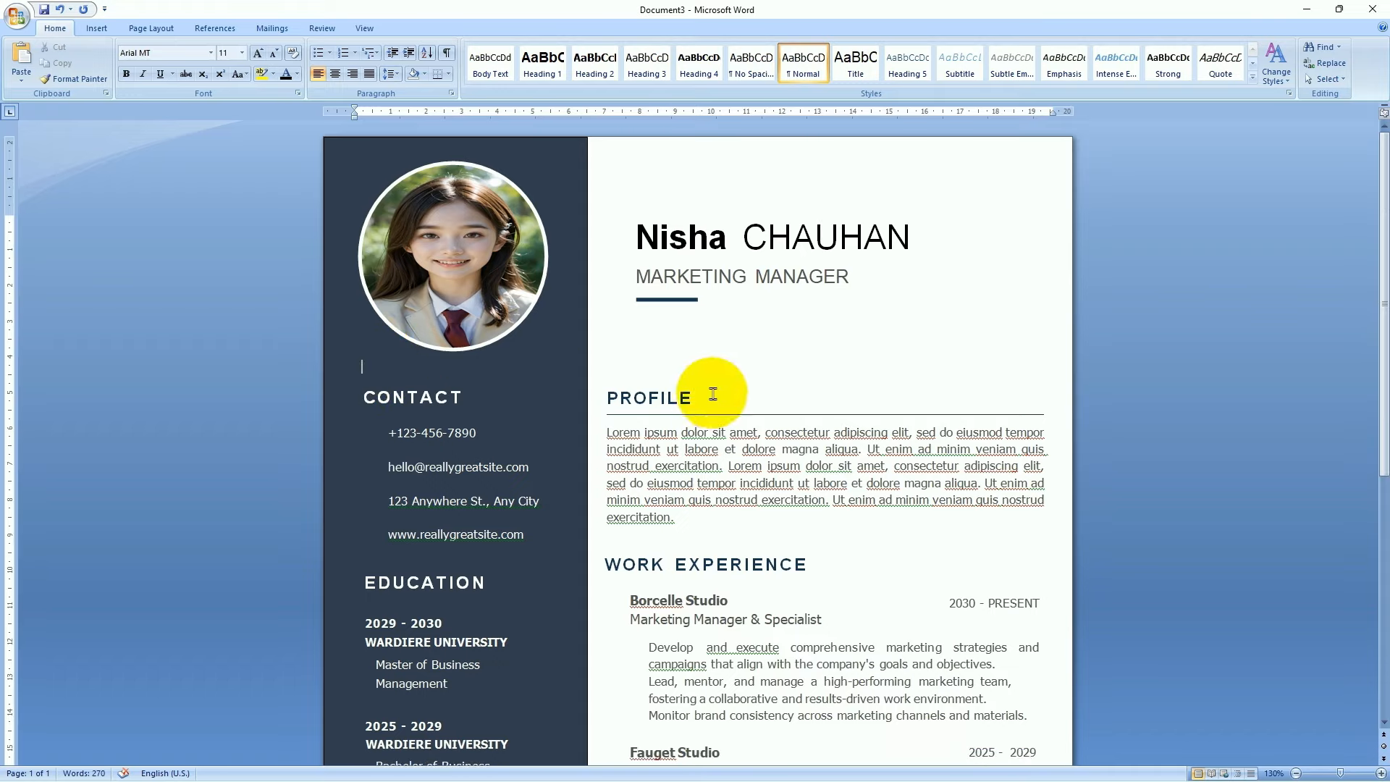
{"action": "left_click", "coordinate": [96, 27]}
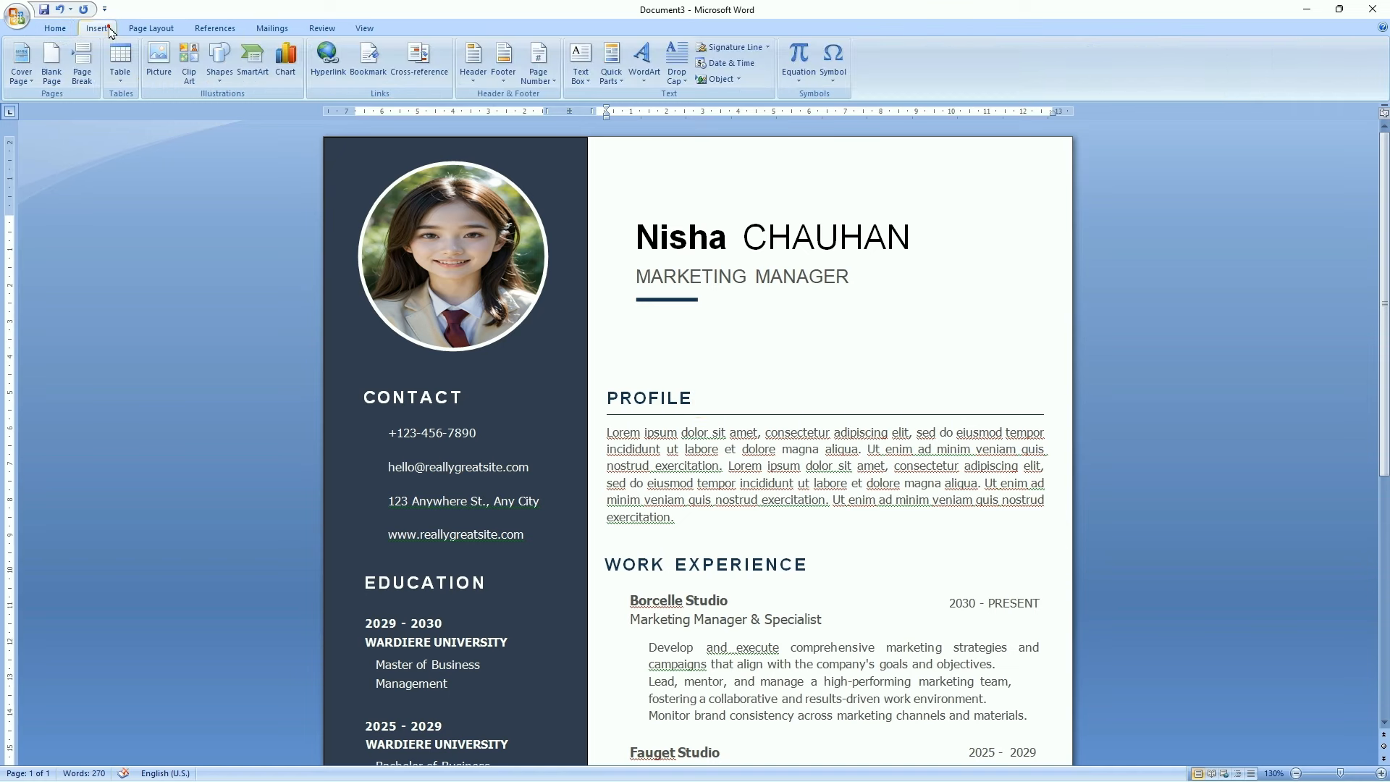
{"action": "left_click", "coordinate": [581, 76]}
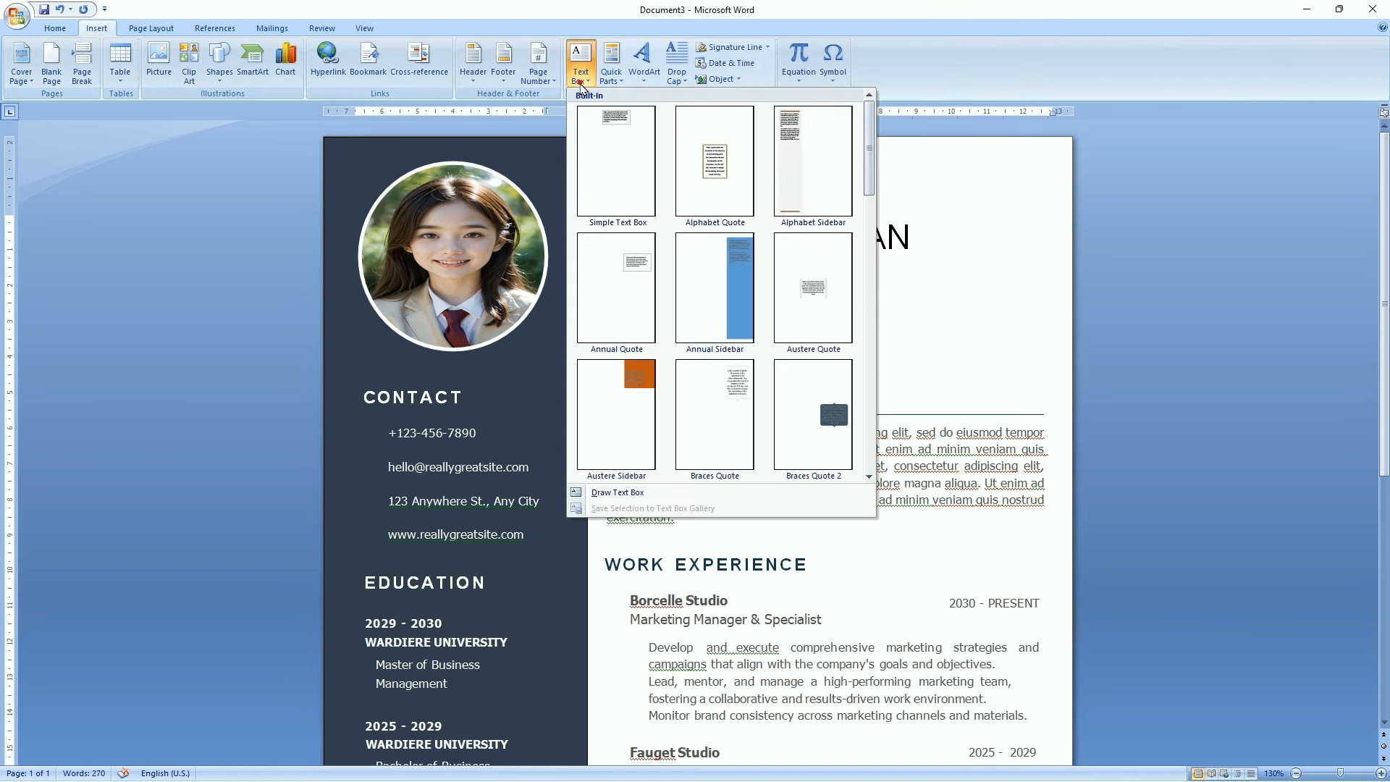
{"action": "left_click", "coordinate": [612, 126]}
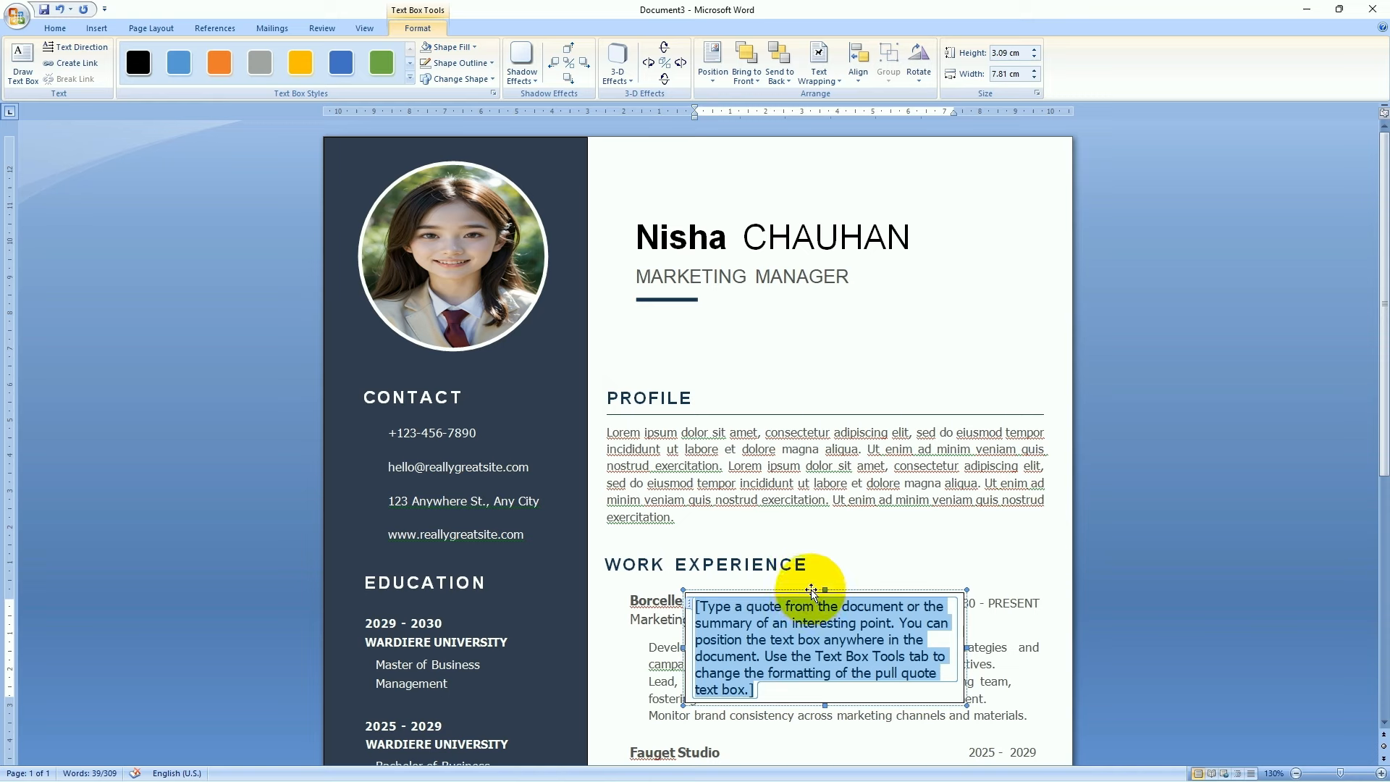
{"action": "left_click_drag", "start_coordinate": [810, 590], "coordinate": [857, 311]}
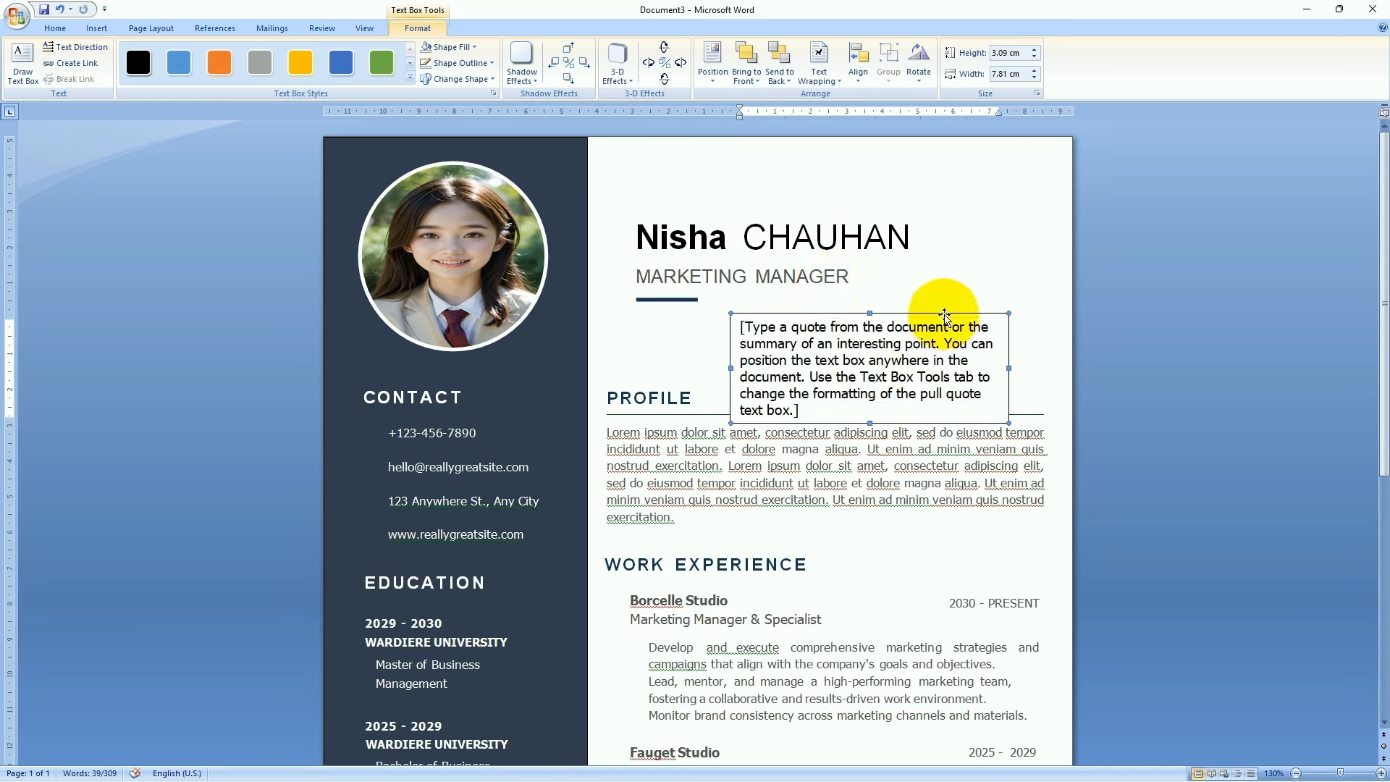
{"action": "key", "text": "Delete"}
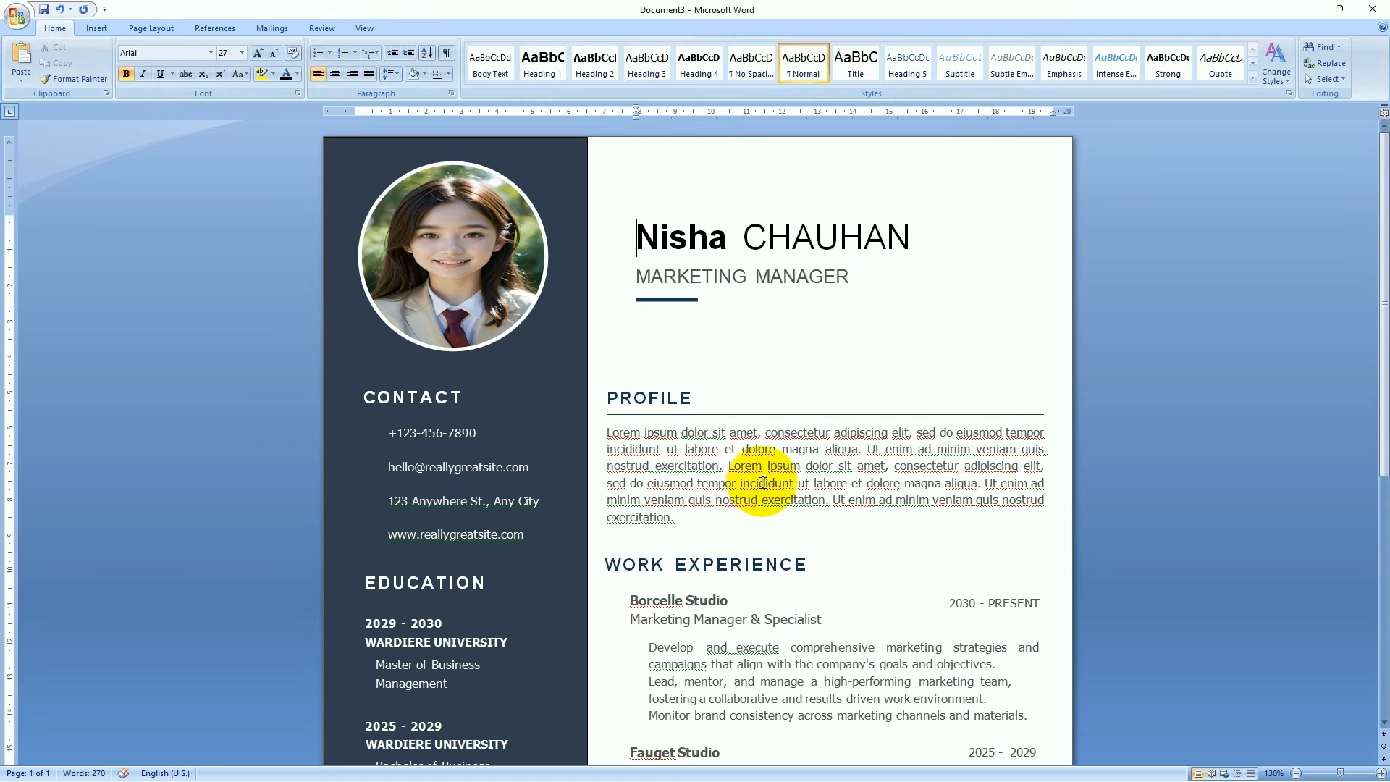
Put the cursor at the end of the résumé's Profile paragraph
{"action": "left_click", "coordinate": [695, 400]}
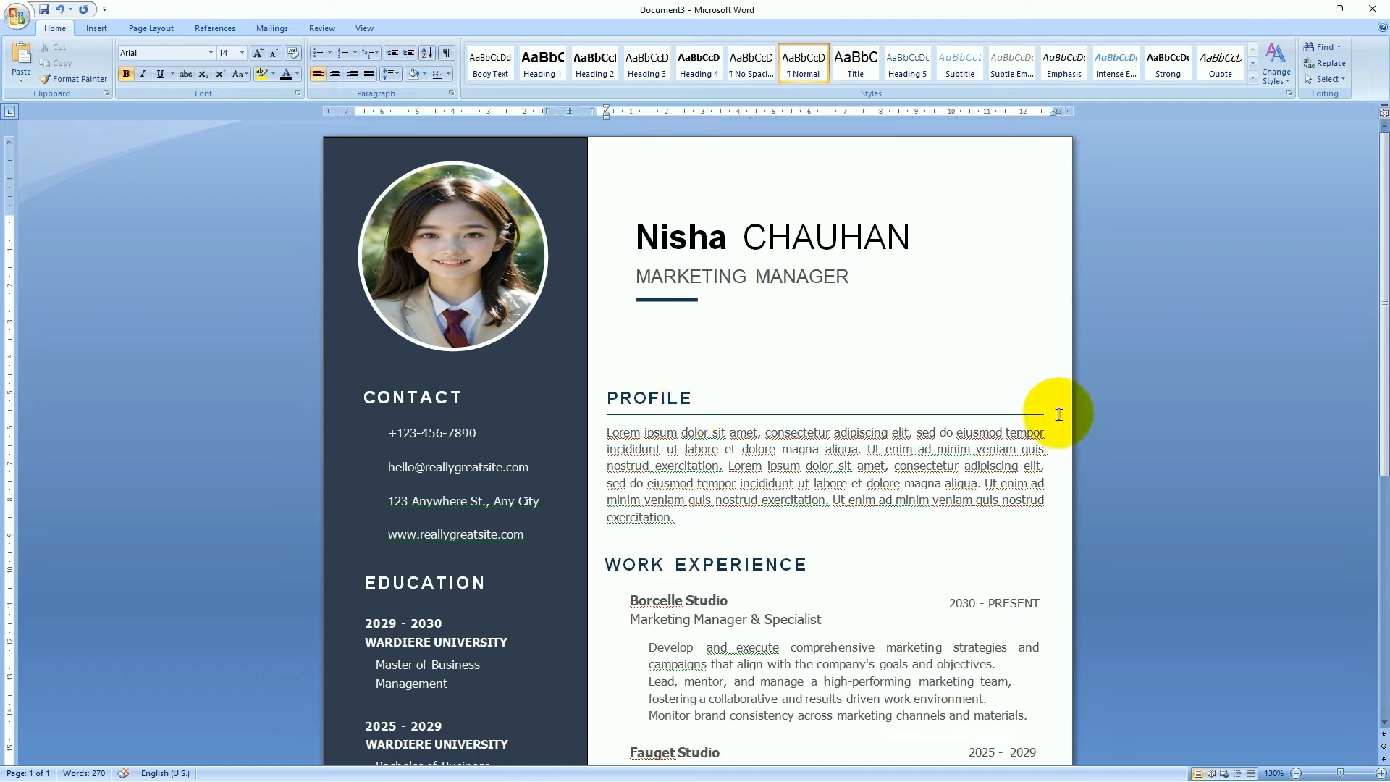
{"action": "left_click", "coordinate": [660, 434]}
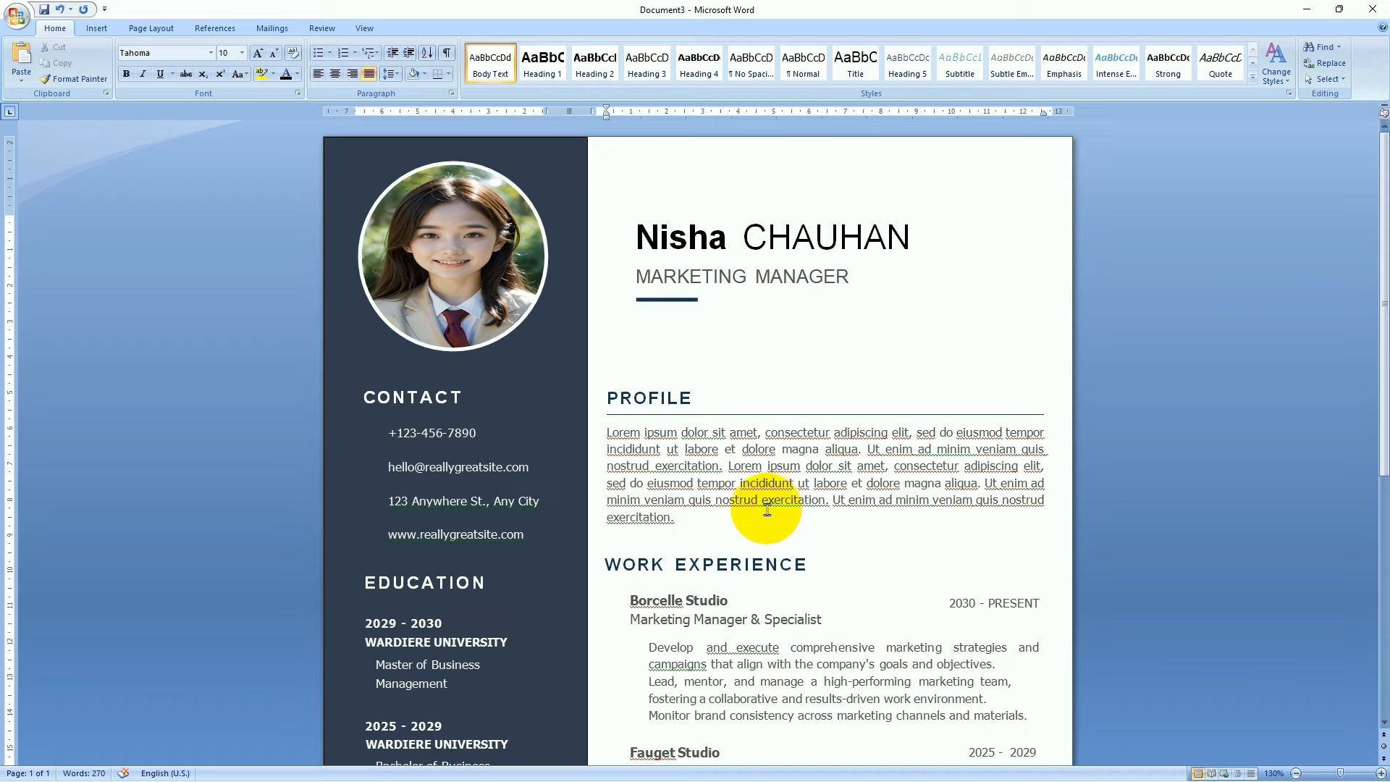
{"action": "left_click", "coordinate": [675, 516]}
{"action": "scroll", "coordinate": [699, 418], "scroll_direction": "down", "scroll_amount": 1}
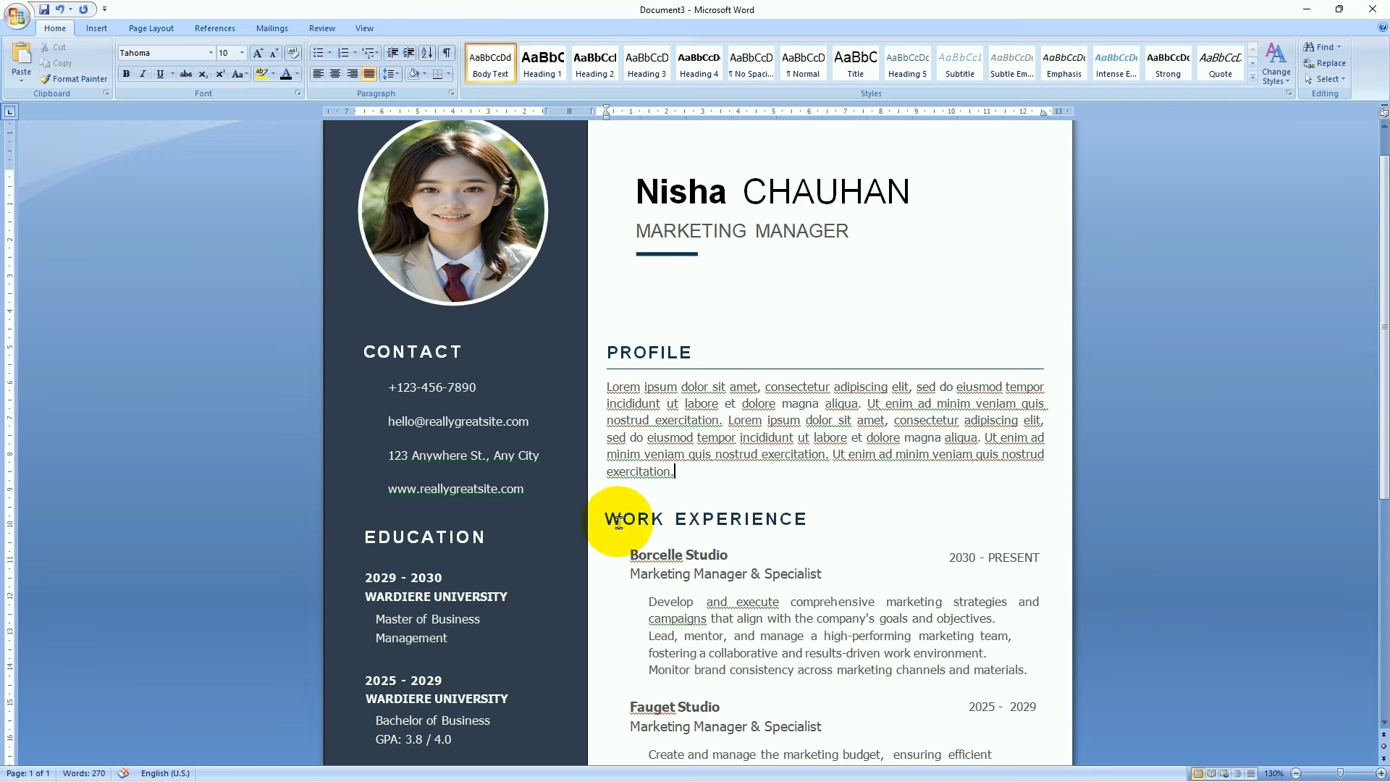
{"action": "scroll", "coordinate": [824, 514], "scroll_direction": "down", "scroll_amount": 1}
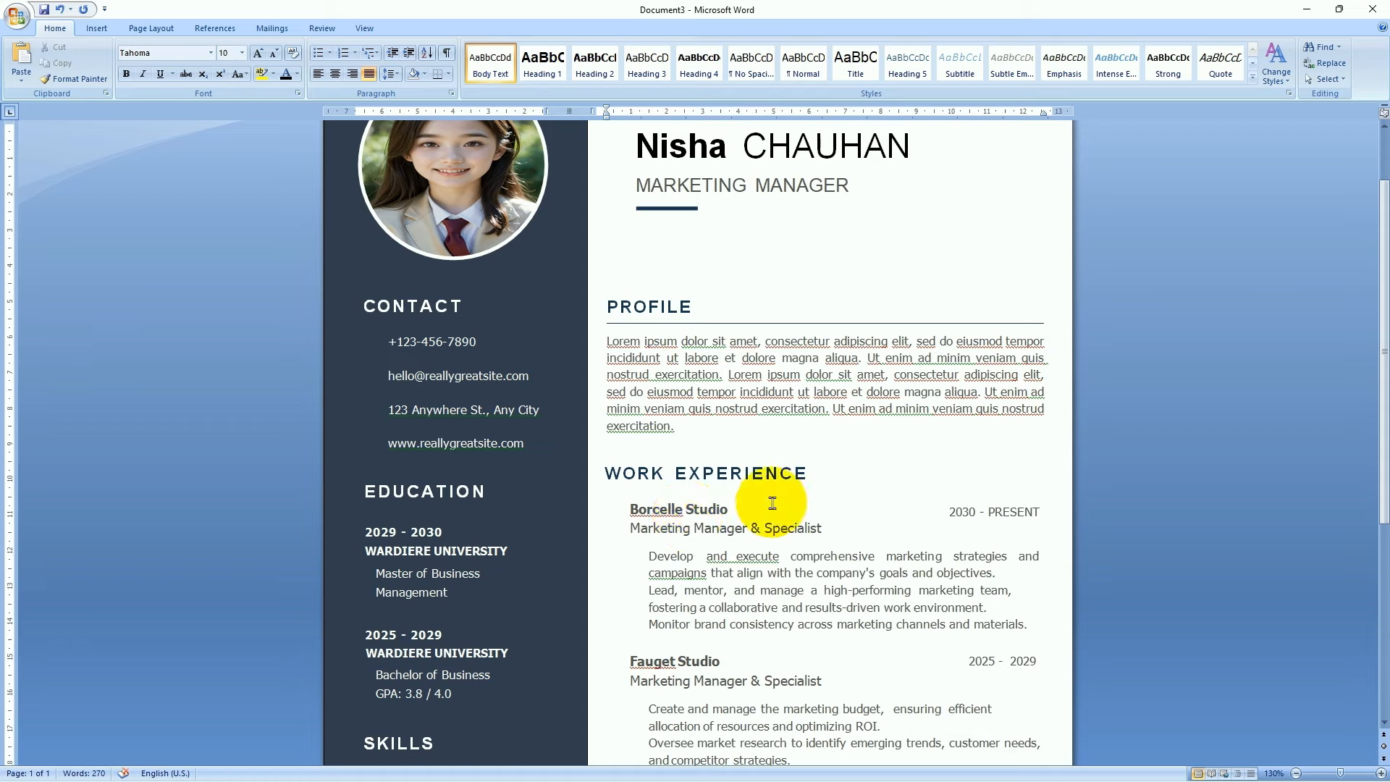
Browse the Insert tab's Text Box gallery, closing it without inserting a text box
{"action": "left_click", "coordinate": [97, 29]}
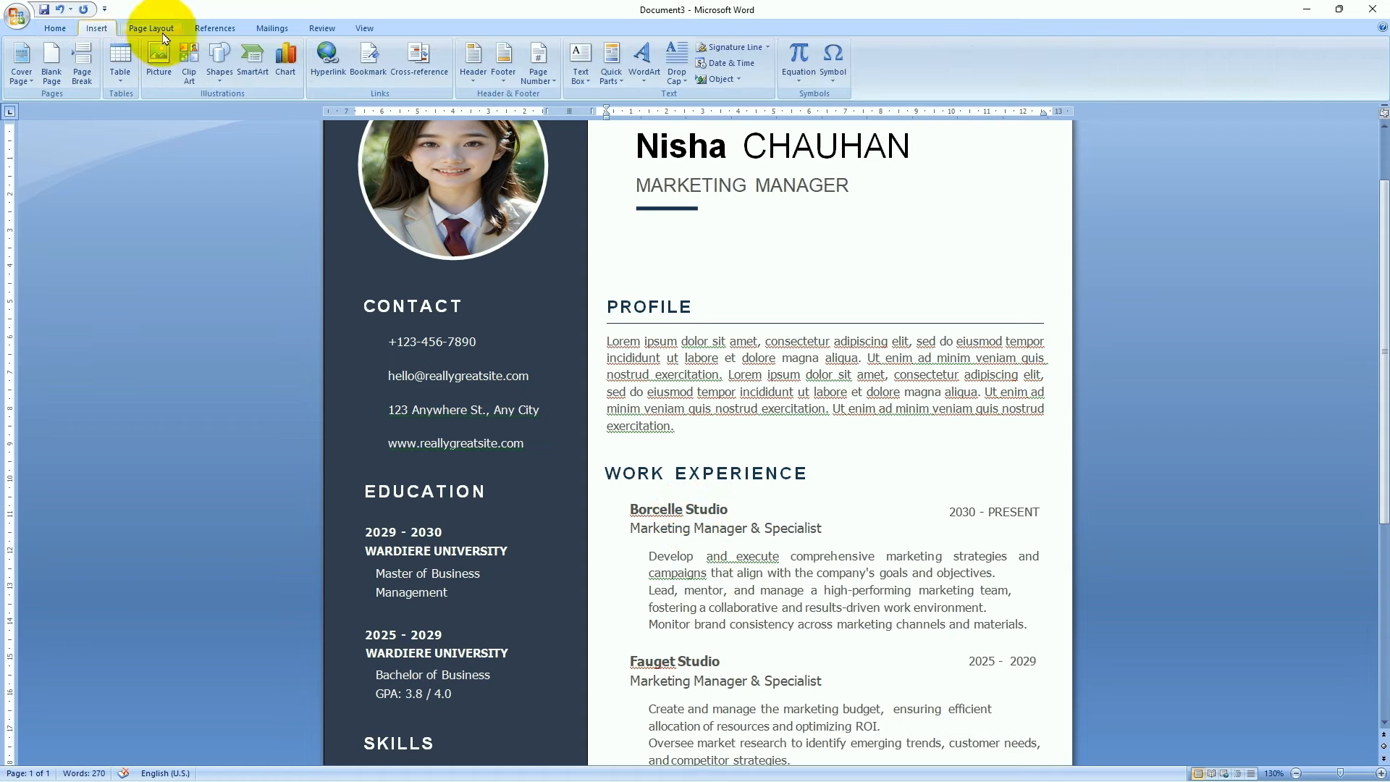
{"action": "left_click", "coordinate": [578, 80]}
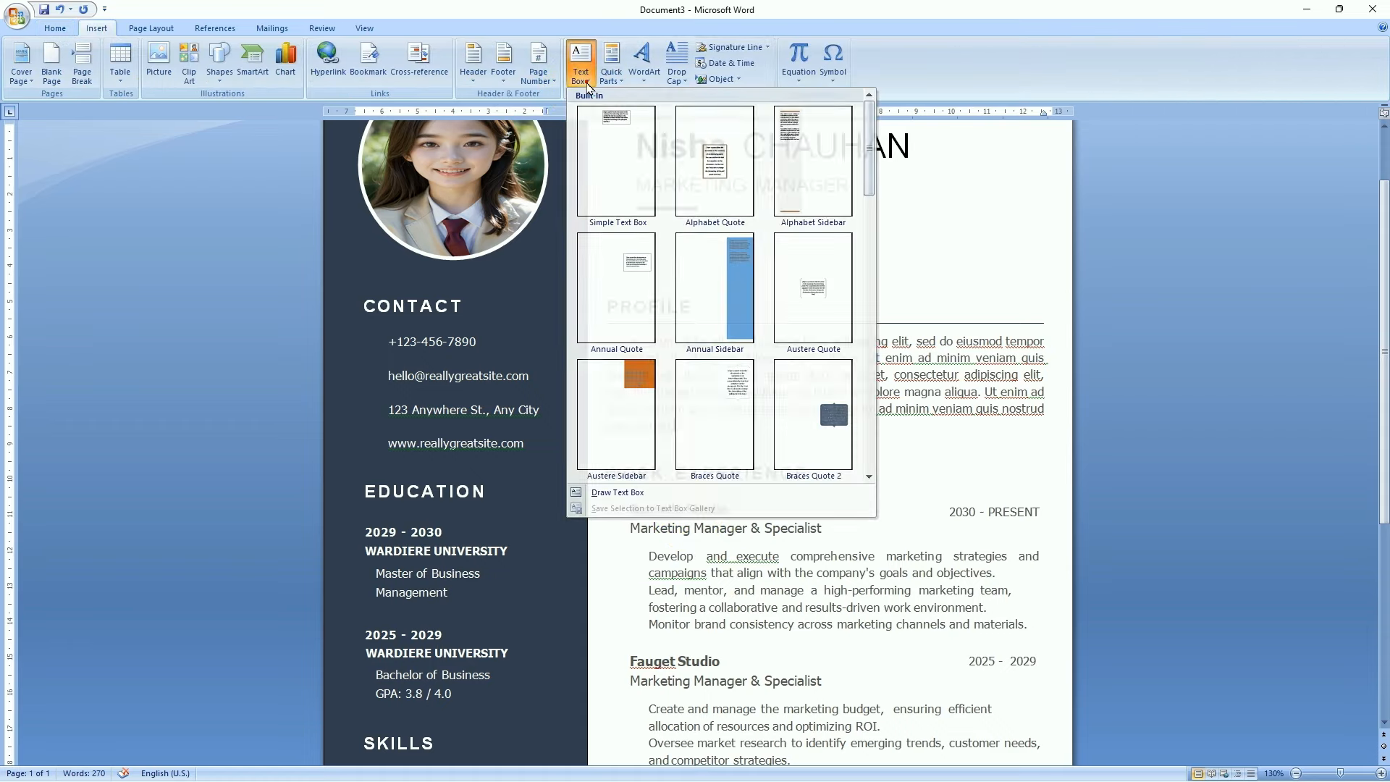
{"action": "left_click", "coordinate": [779, 439]}
{"action": "scroll", "coordinate": [753, 398], "scroll_direction": "up", "scroll_amount": 2}
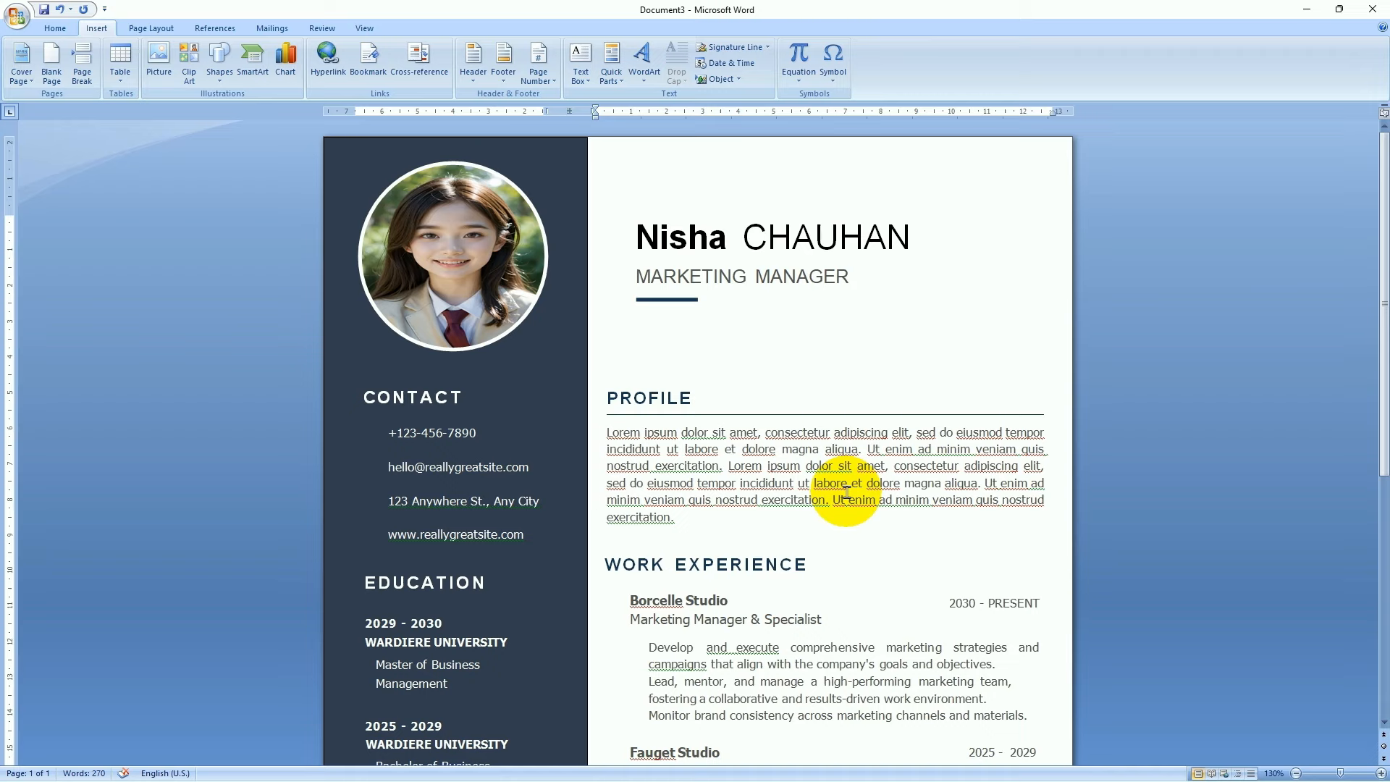
{"action": "left_click", "coordinate": [583, 72]}
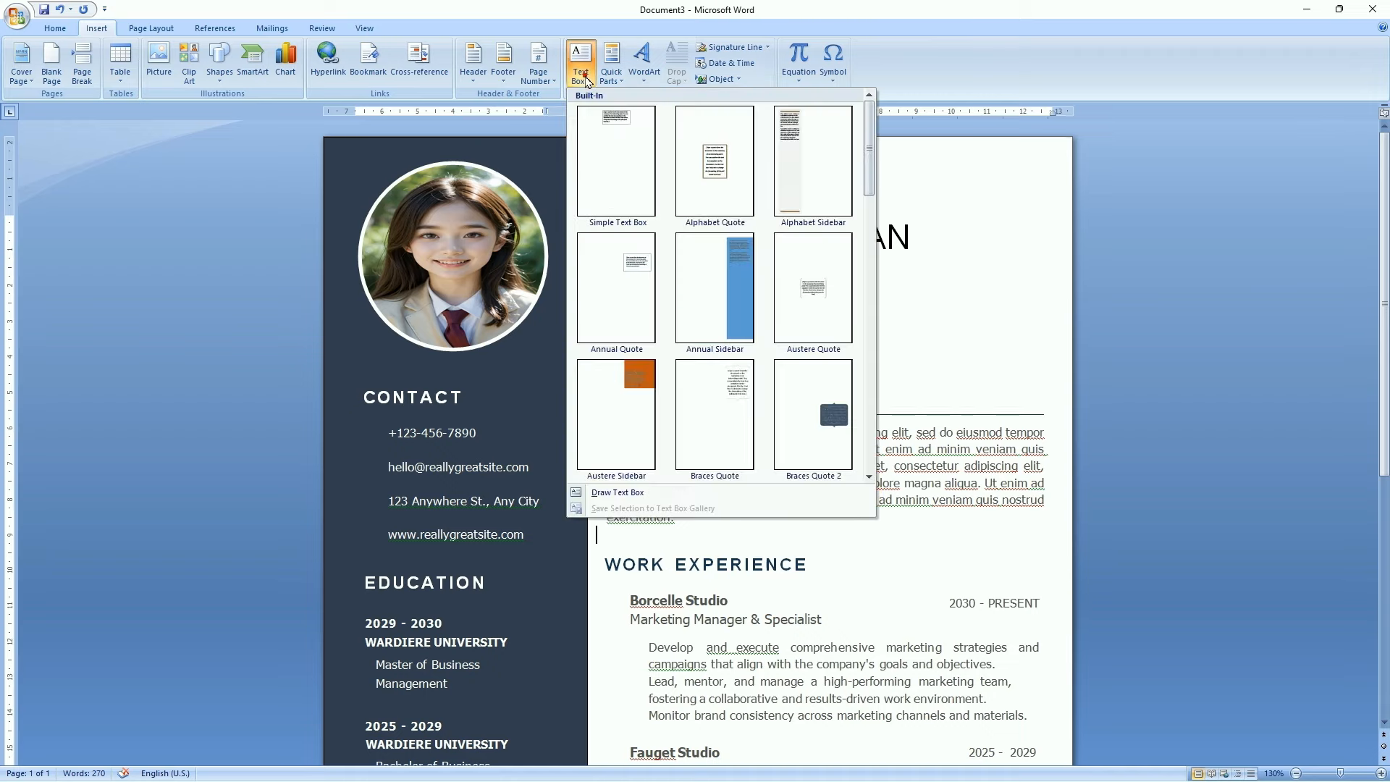
{"action": "left_click", "coordinate": [585, 73]}
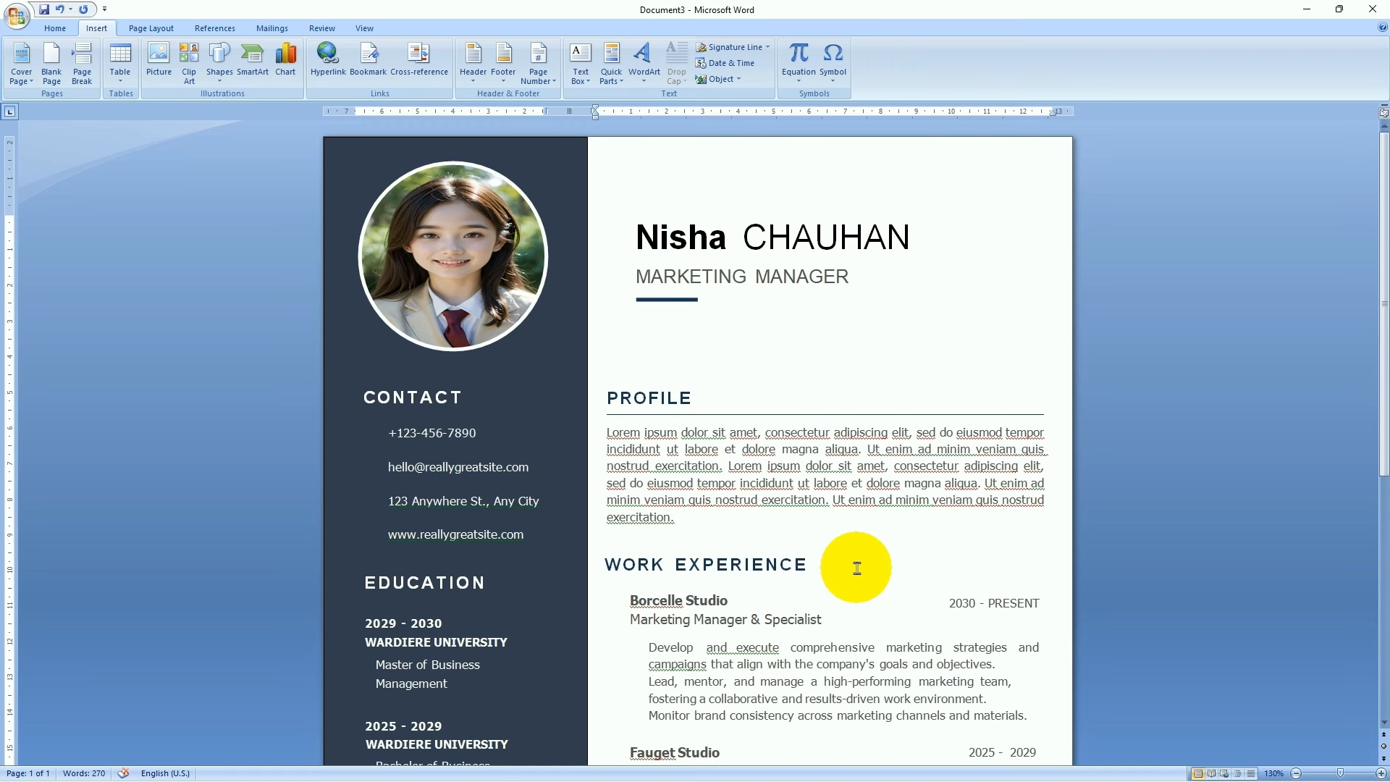
{"action": "scroll", "coordinate": [856, 568], "scroll_direction": "down", "scroll_amount": 8}
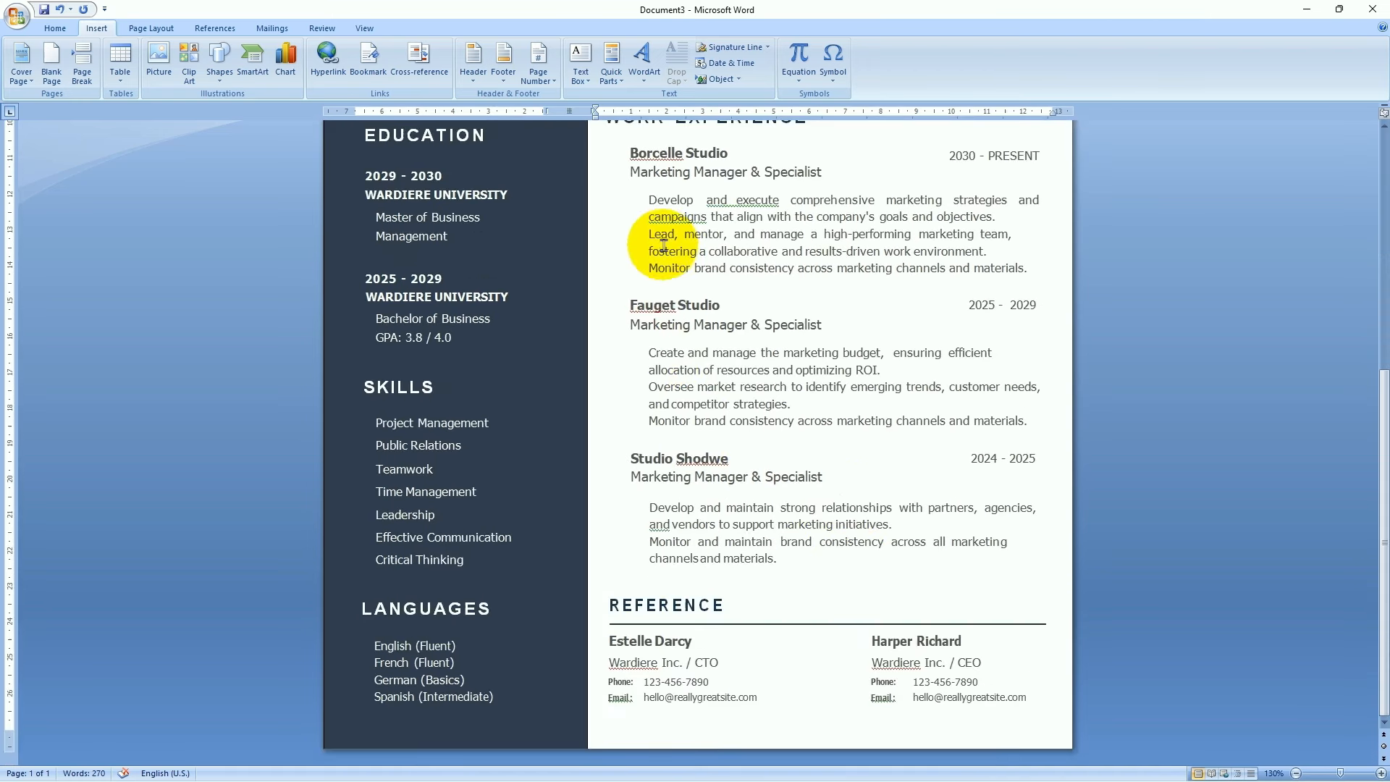
{"action": "scroll", "coordinate": [667, 235], "scroll_direction": "up", "scroll_amount": 8}
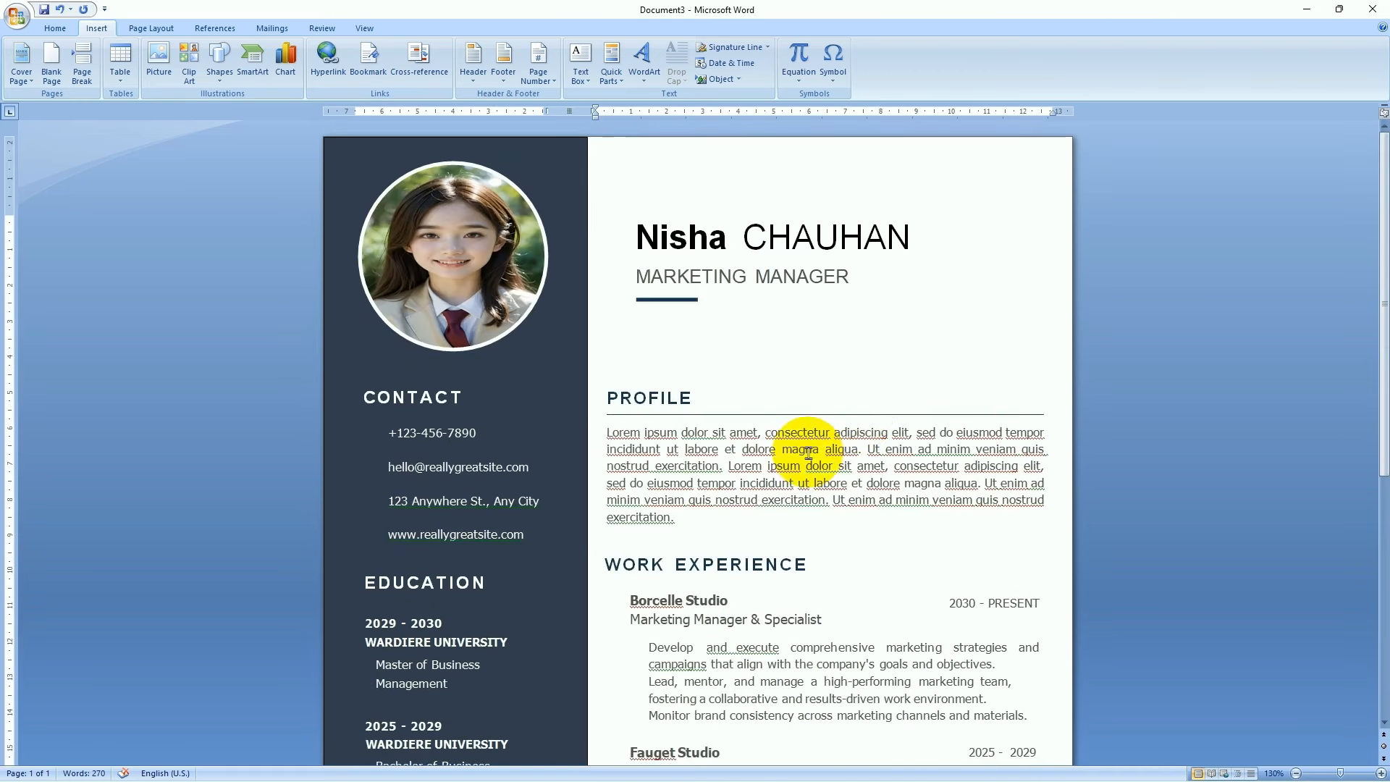
{"action": "left_click", "coordinate": [782, 521]}
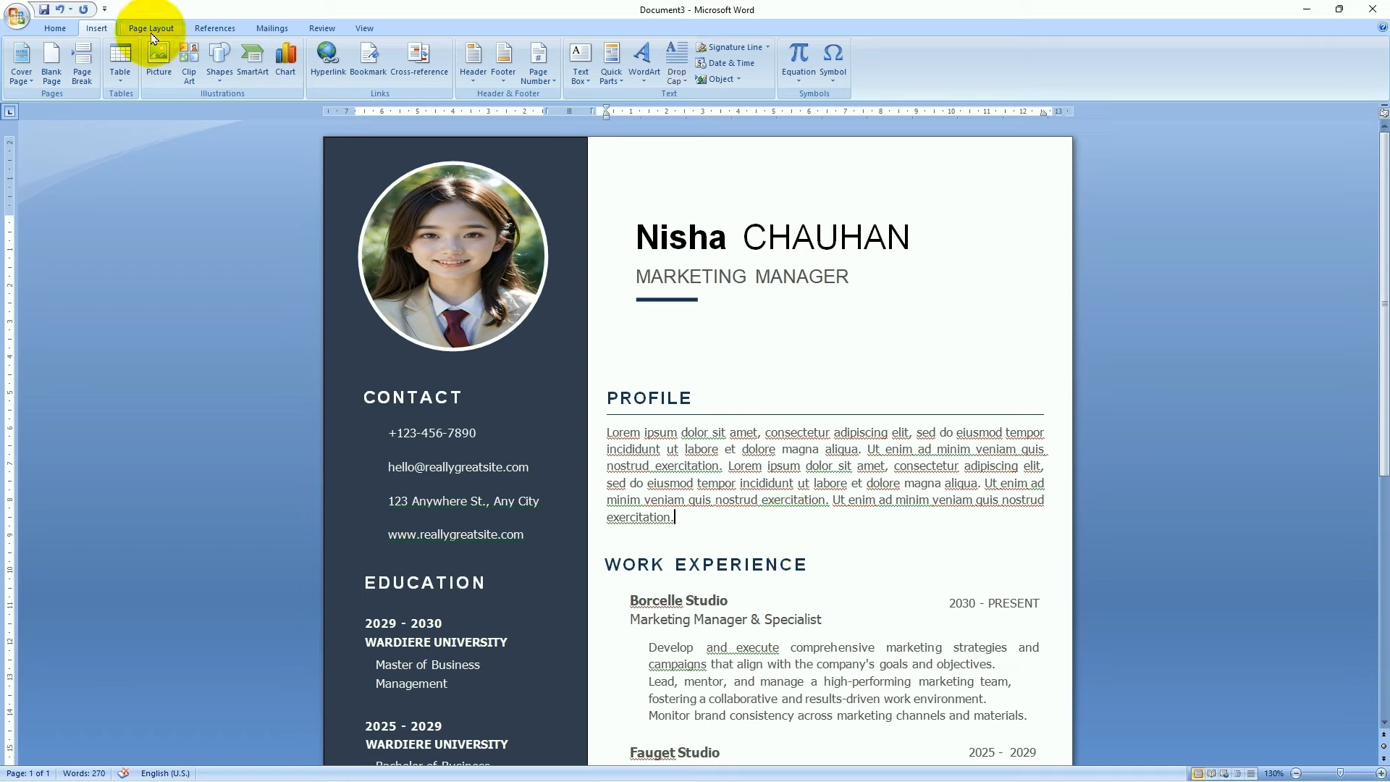
{"action": "left_click", "coordinate": [216, 76]}
{"action": "left_click", "coordinate": [57, 29]}
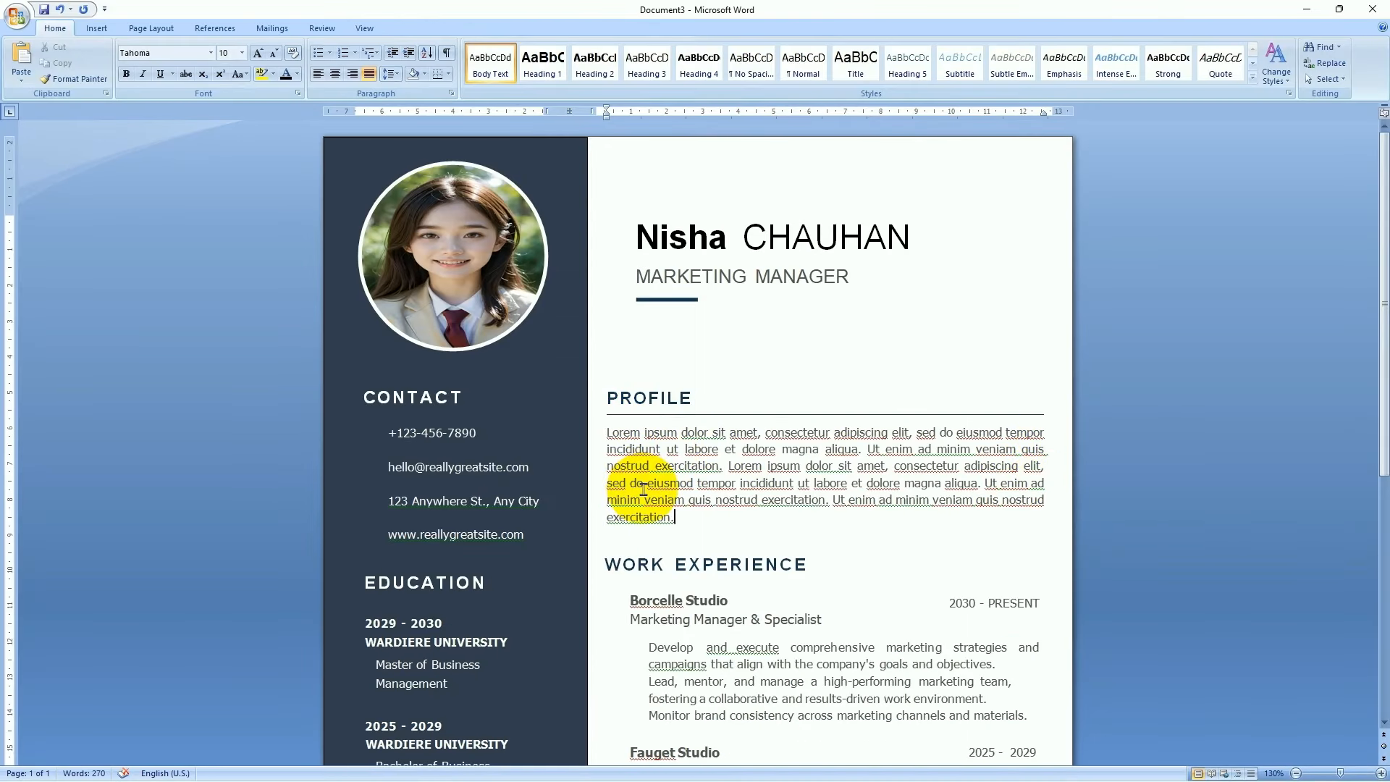
{"action": "left_click", "coordinate": [693, 397]}
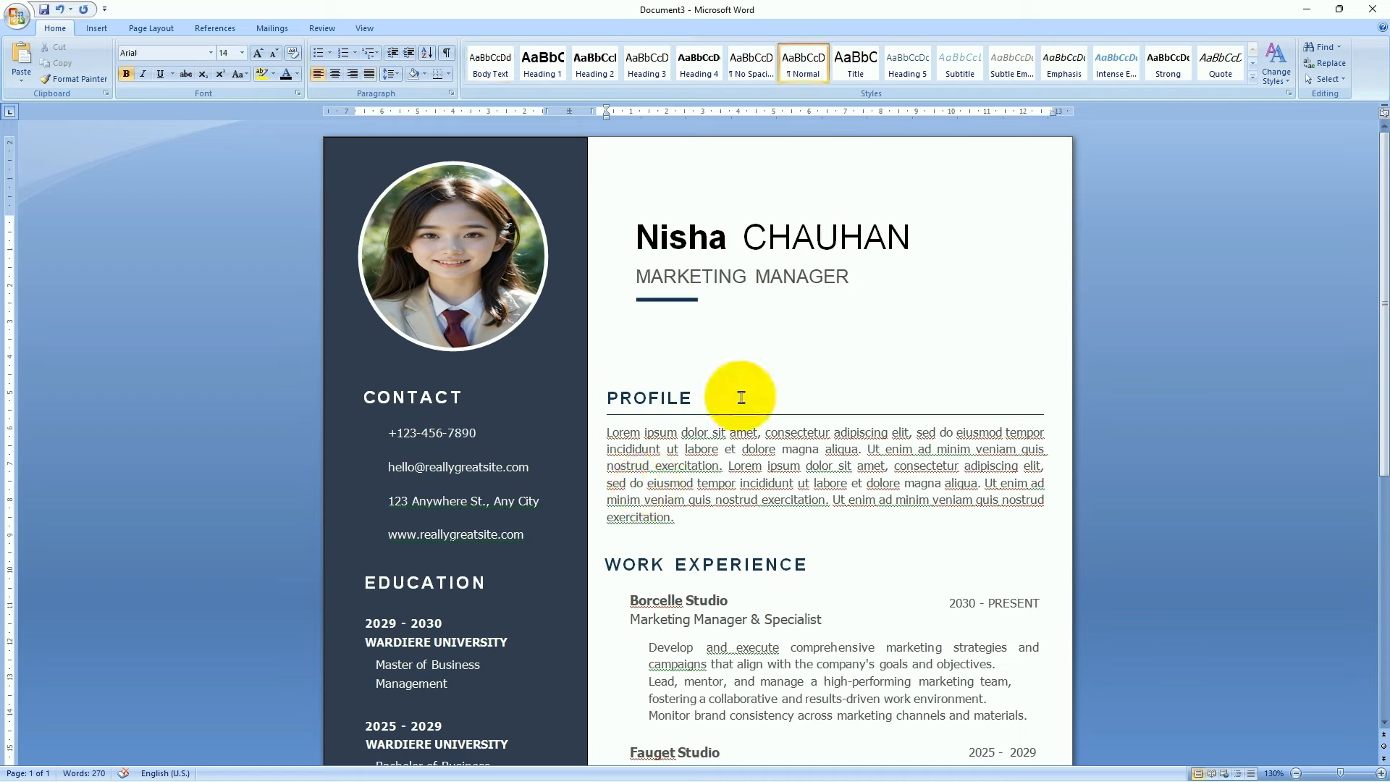
{"action": "key", "text": "shift+Left"}
{"action": "key", "text": "shift+Left"}
{"action": "key", "text": "shift+Left"}
{"action": "key", "text": "shift+Left"}
{"action": "key", "text": "shift+Left"}
{"action": "key", "text": "shift+Left"}
{"action": "key", "text": "shift+Left"}
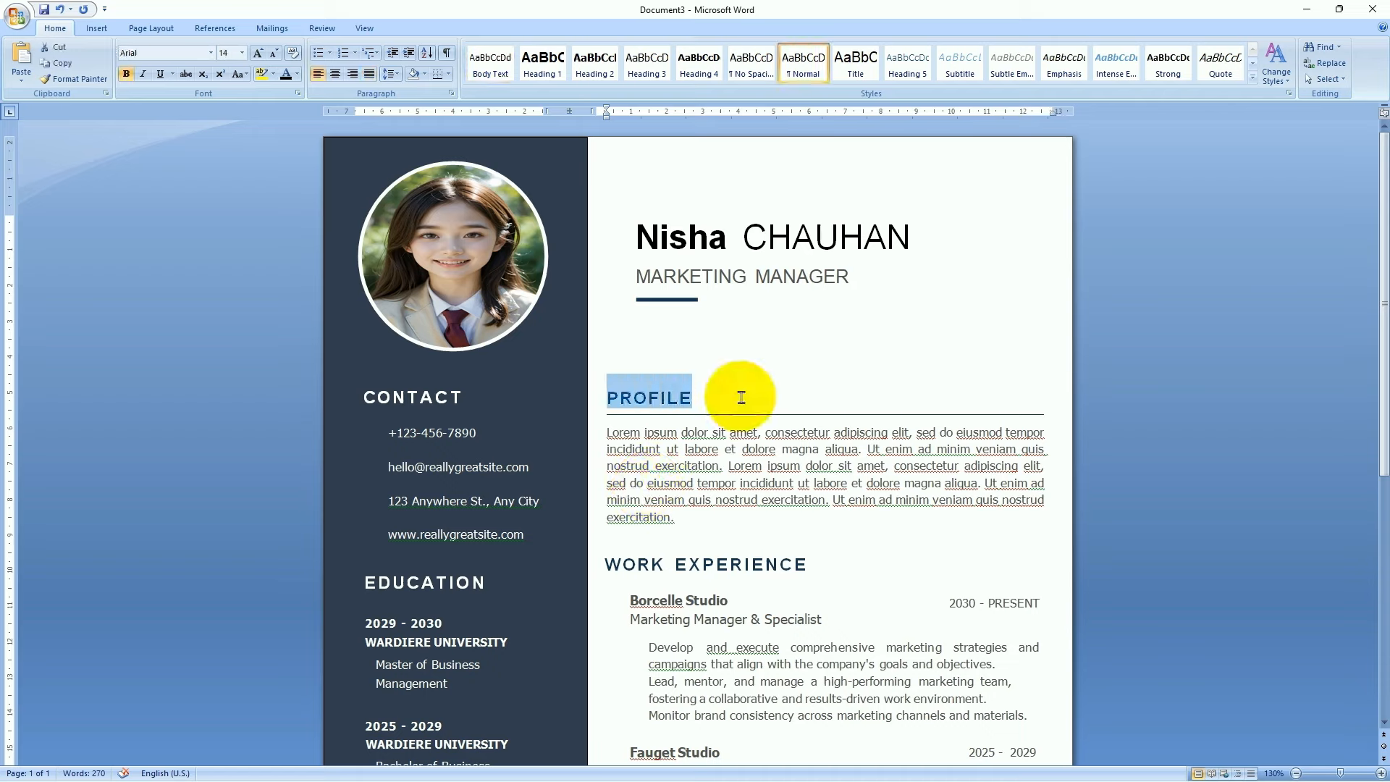
{"action": "left_click", "coordinate": [336, 74]}
{"action": "left_click", "coordinate": [352, 74]}
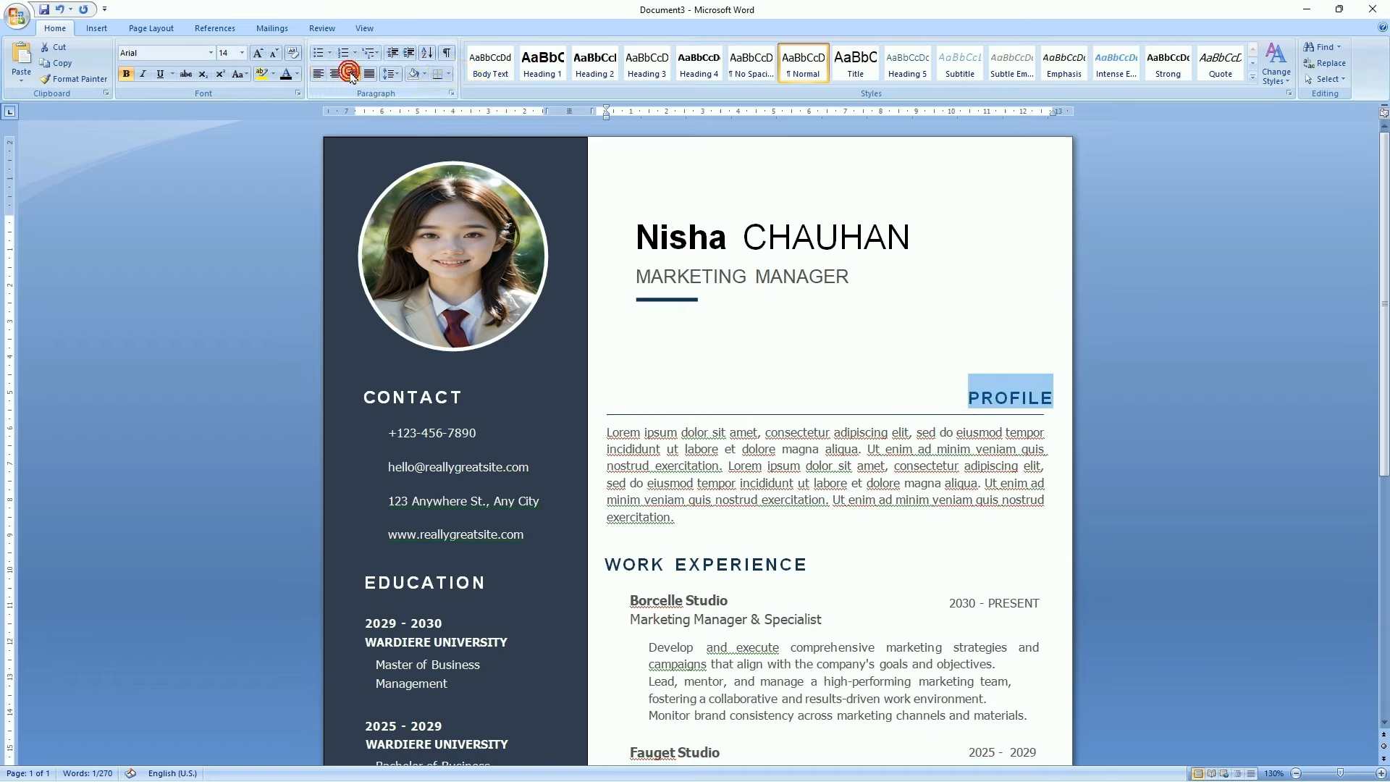
{"action": "left_click", "coordinate": [320, 75]}
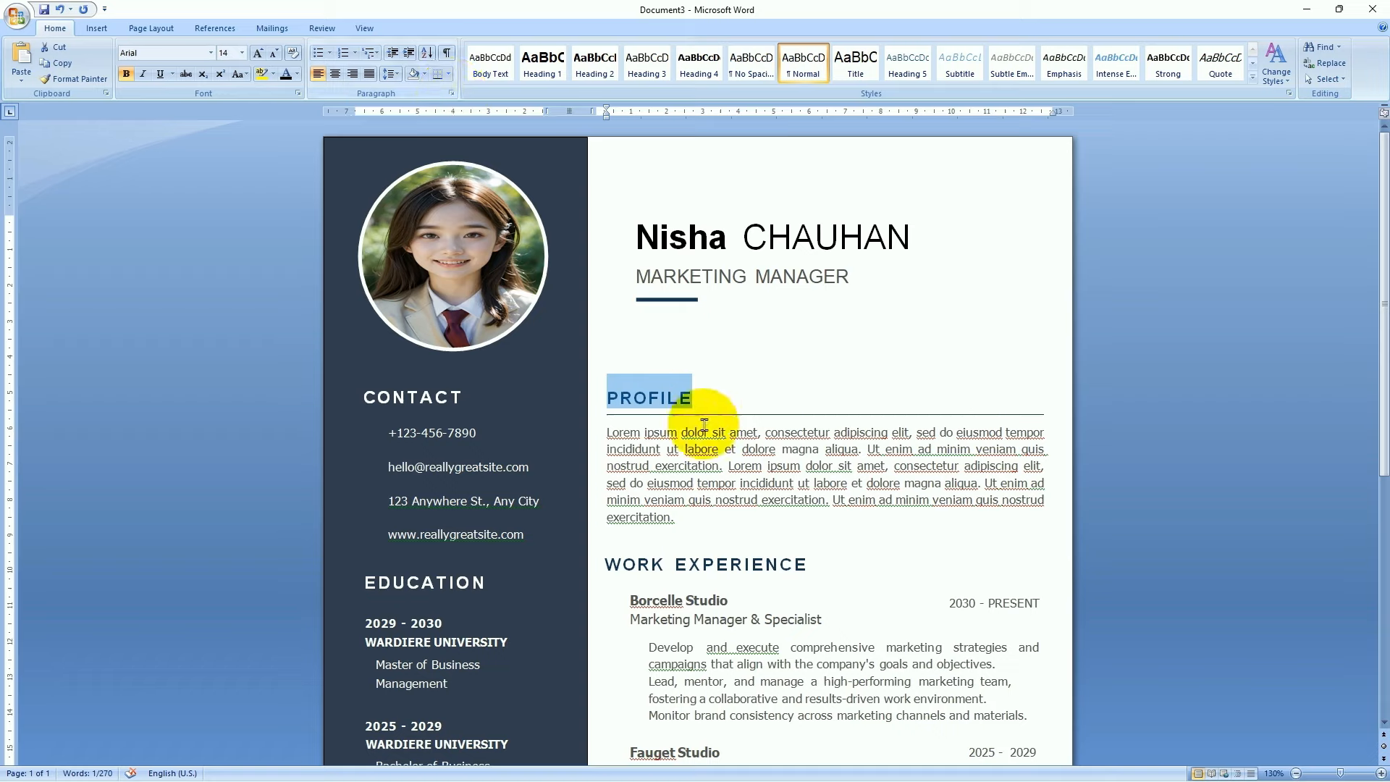
{"action": "left_click", "coordinate": [839, 464]}
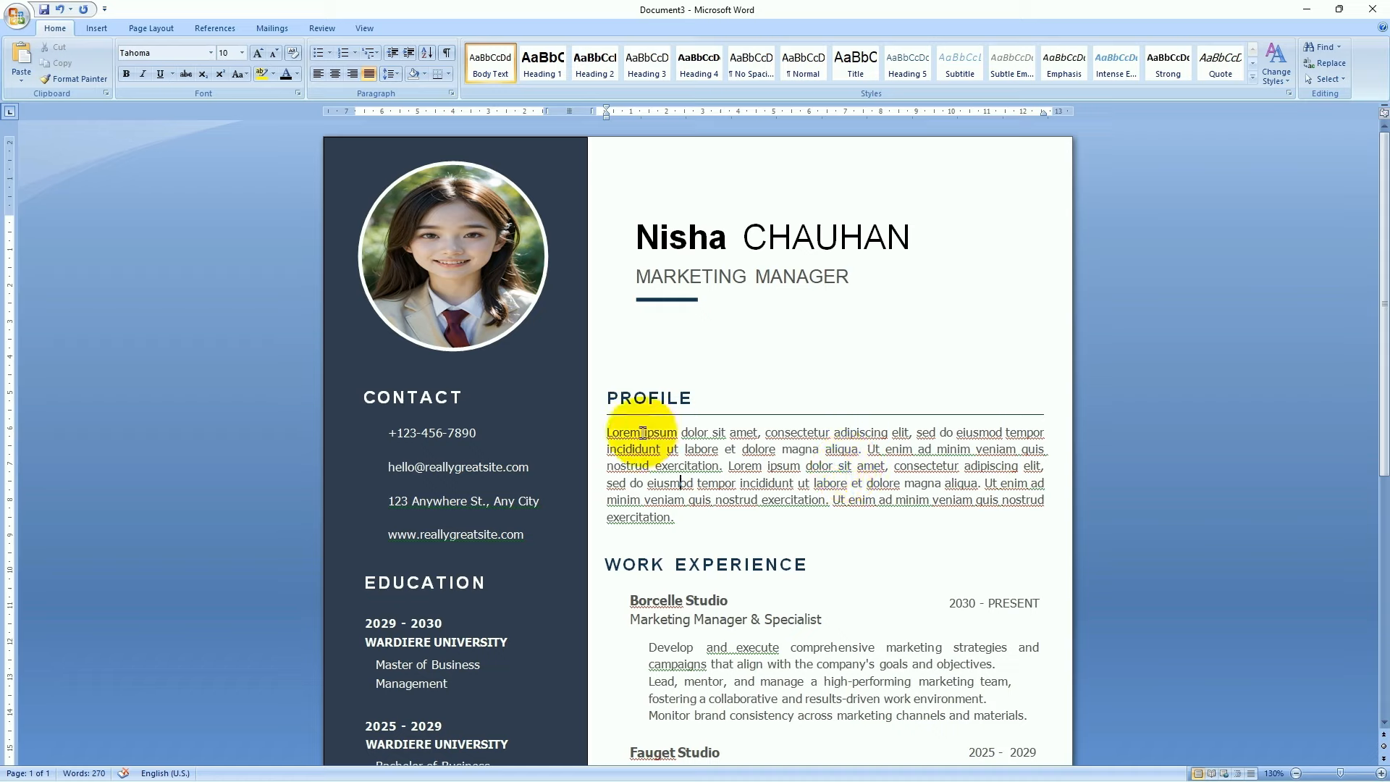
Try right and left alignment on the Profile paragraph, finally leaving it justified
{"action": "left_click", "coordinate": [607, 432]}
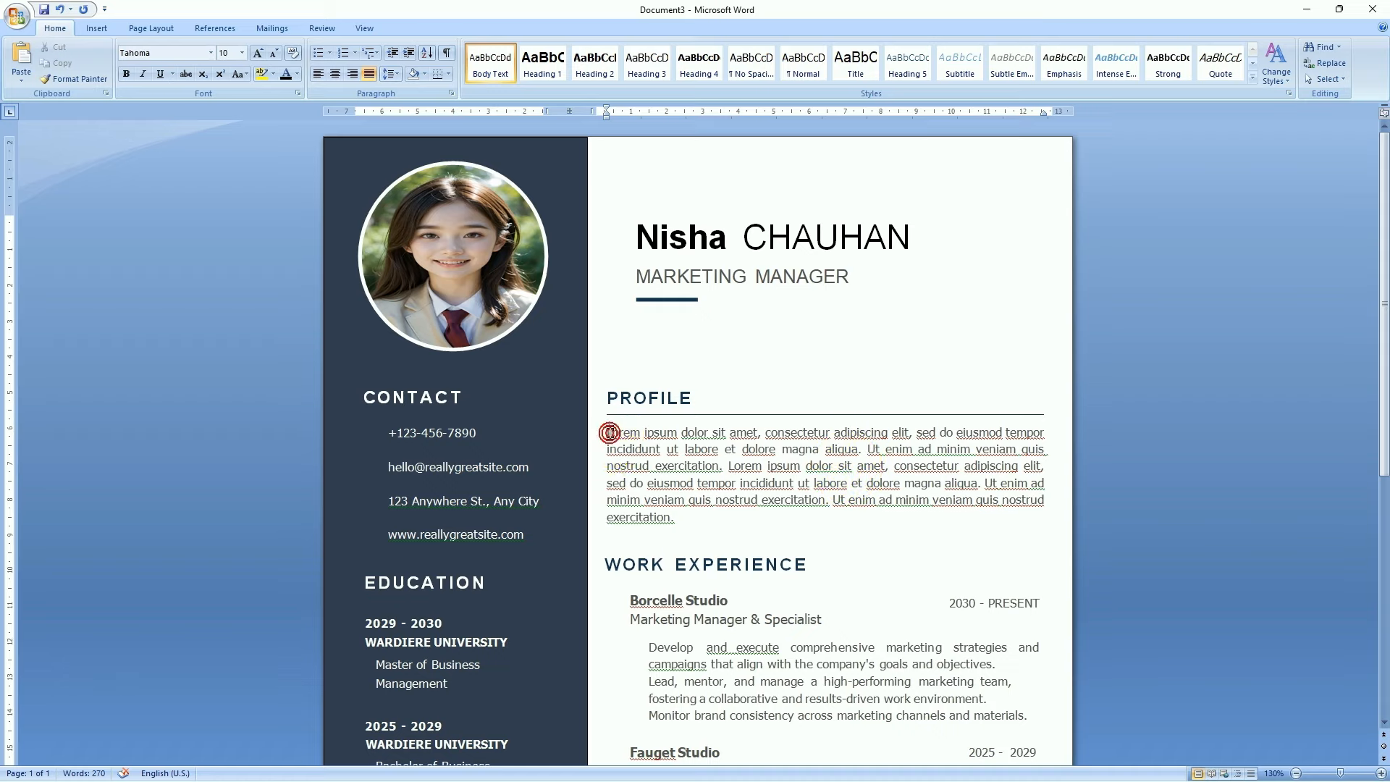
{"action": "key", "text": "shift+Down"}
{"action": "key", "text": "shift+Down"}
{"action": "key", "text": "shift+Down"}
{"action": "key", "text": "shift+Down"}
{"action": "key", "text": "shift+Down"}
{"action": "key", "text": "shift+Down"}
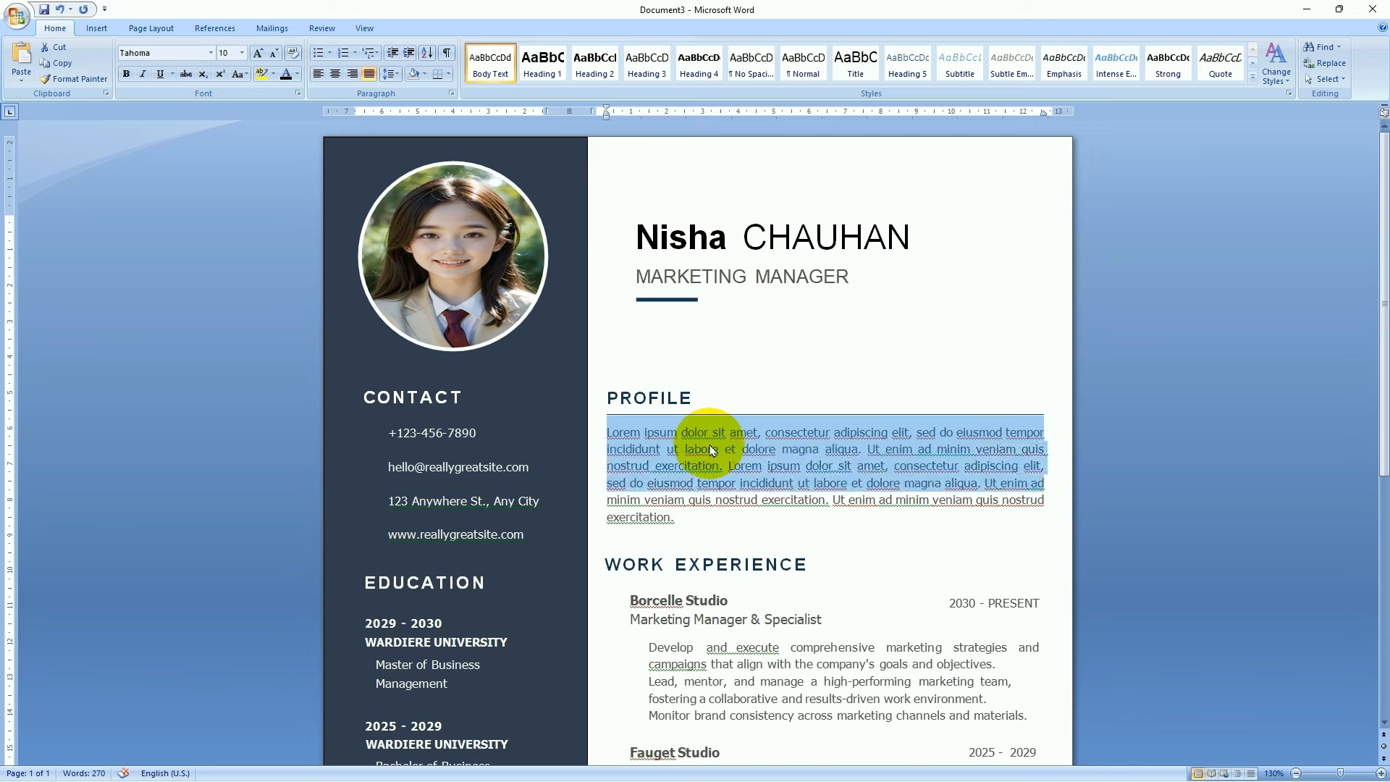
{"action": "left_click", "coordinate": [353, 73]}
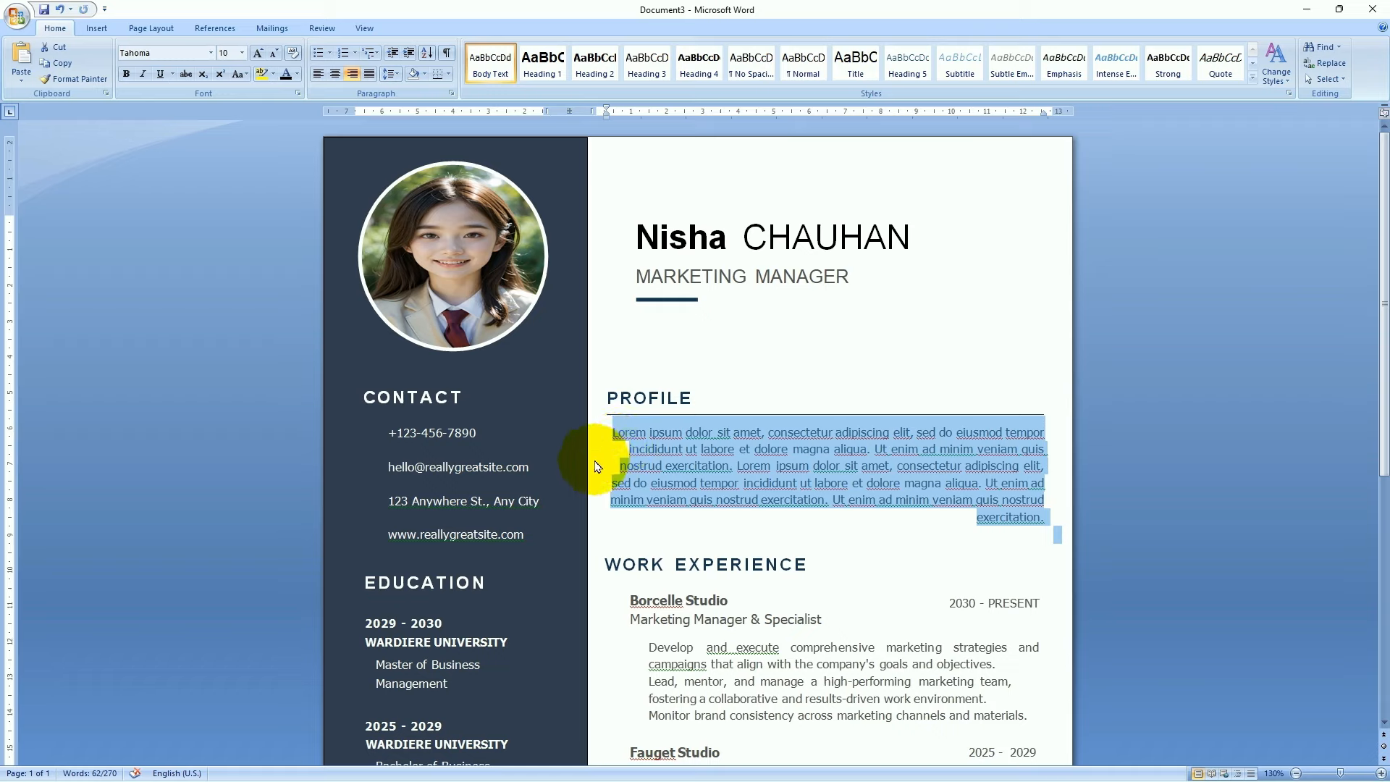
{"action": "left_click", "coordinate": [318, 73]}
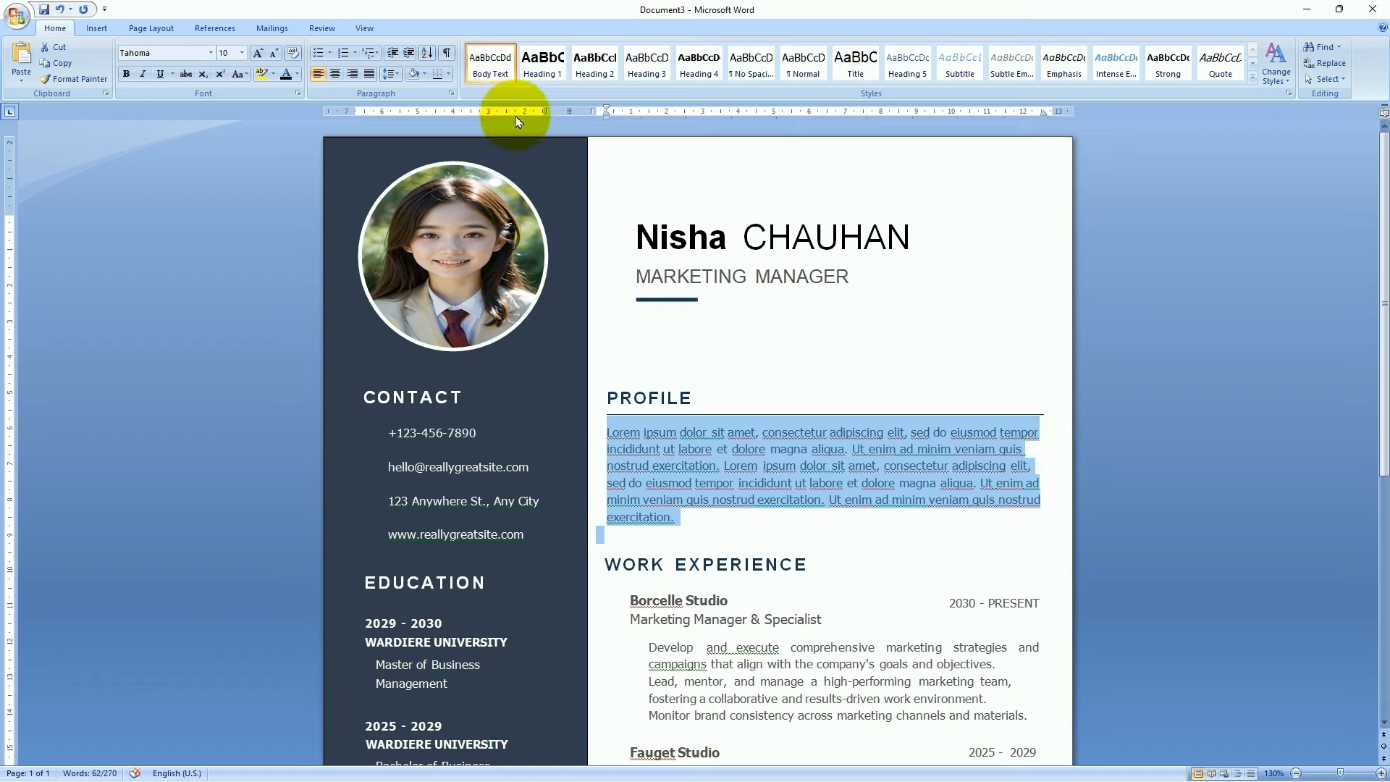
{"action": "left_click", "coordinate": [370, 73]}
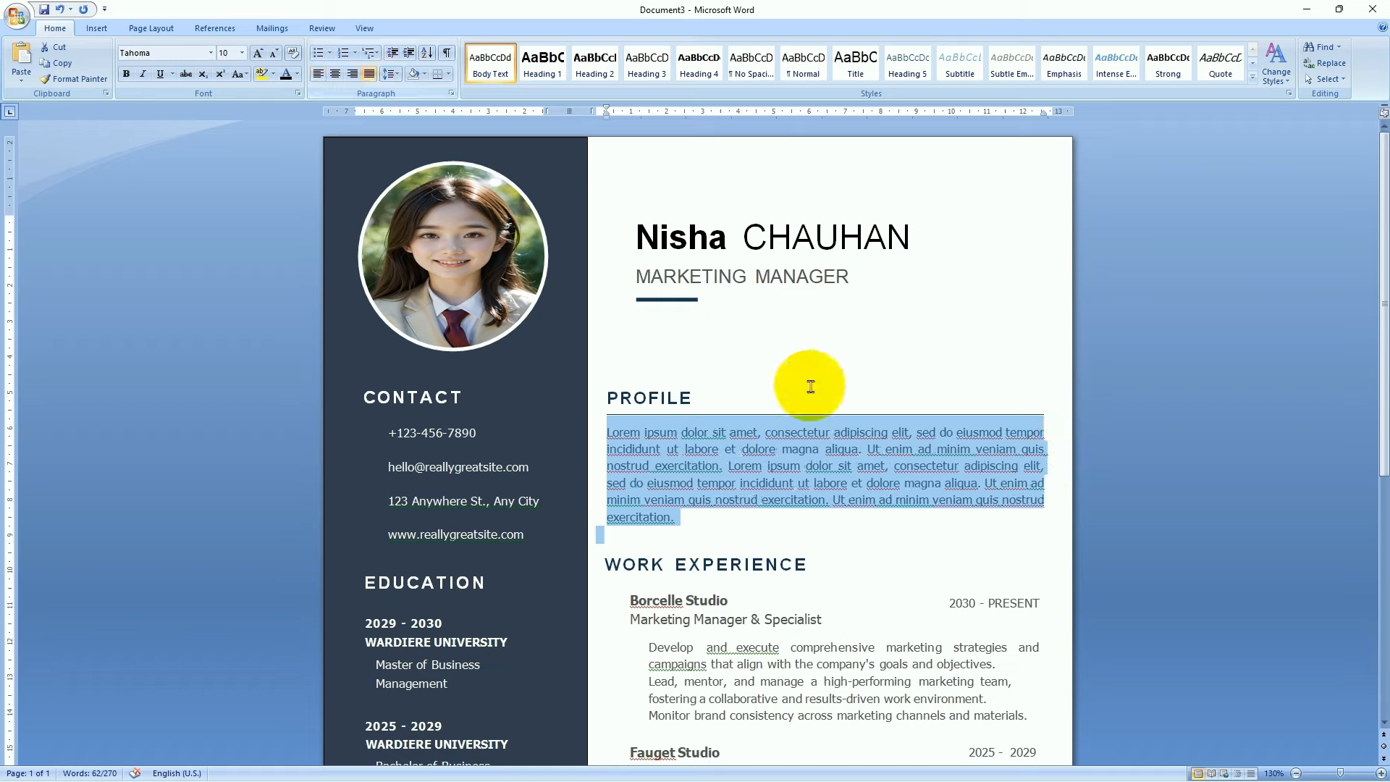
{"action": "left_click", "coordinate": [861, 523]}
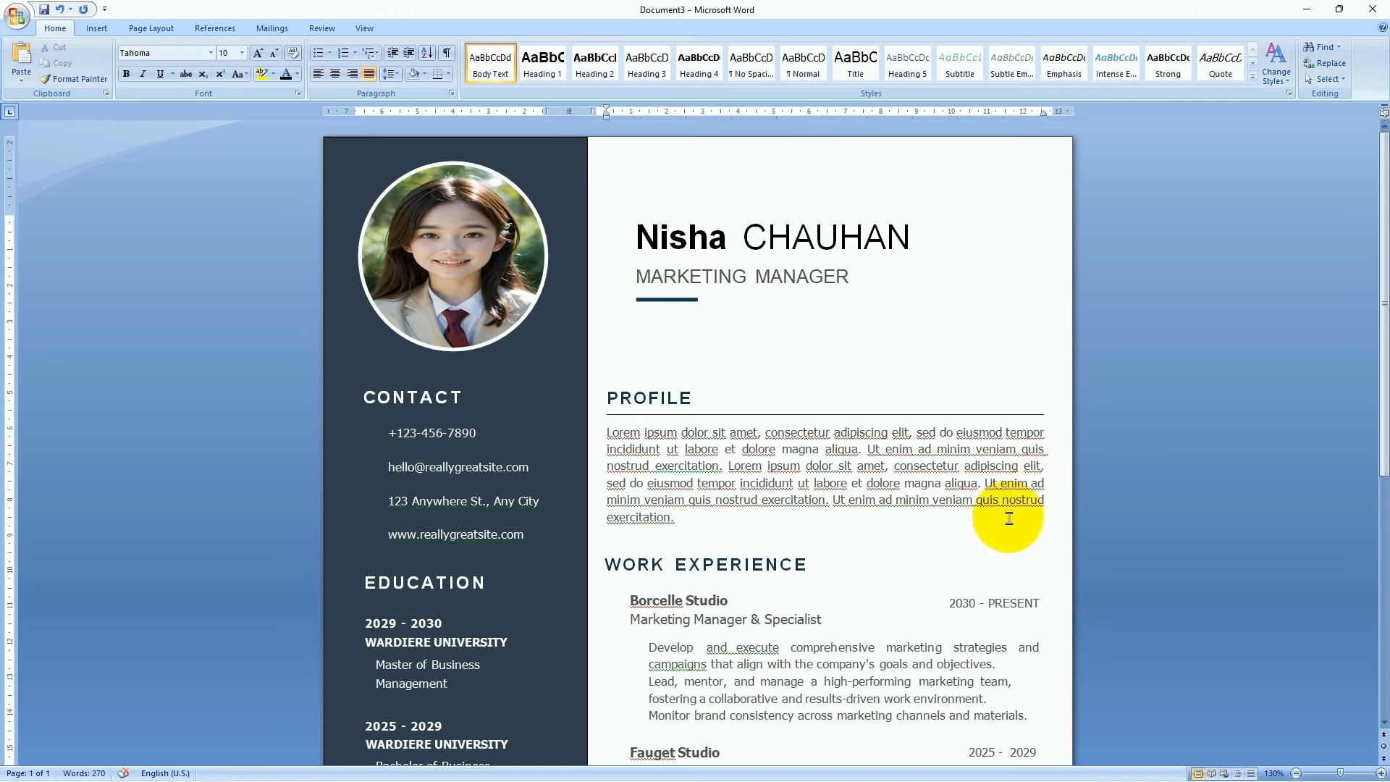
Start a new blank document from the Office button menu
{"action": "left_click", "coordinate": [837, 530]}
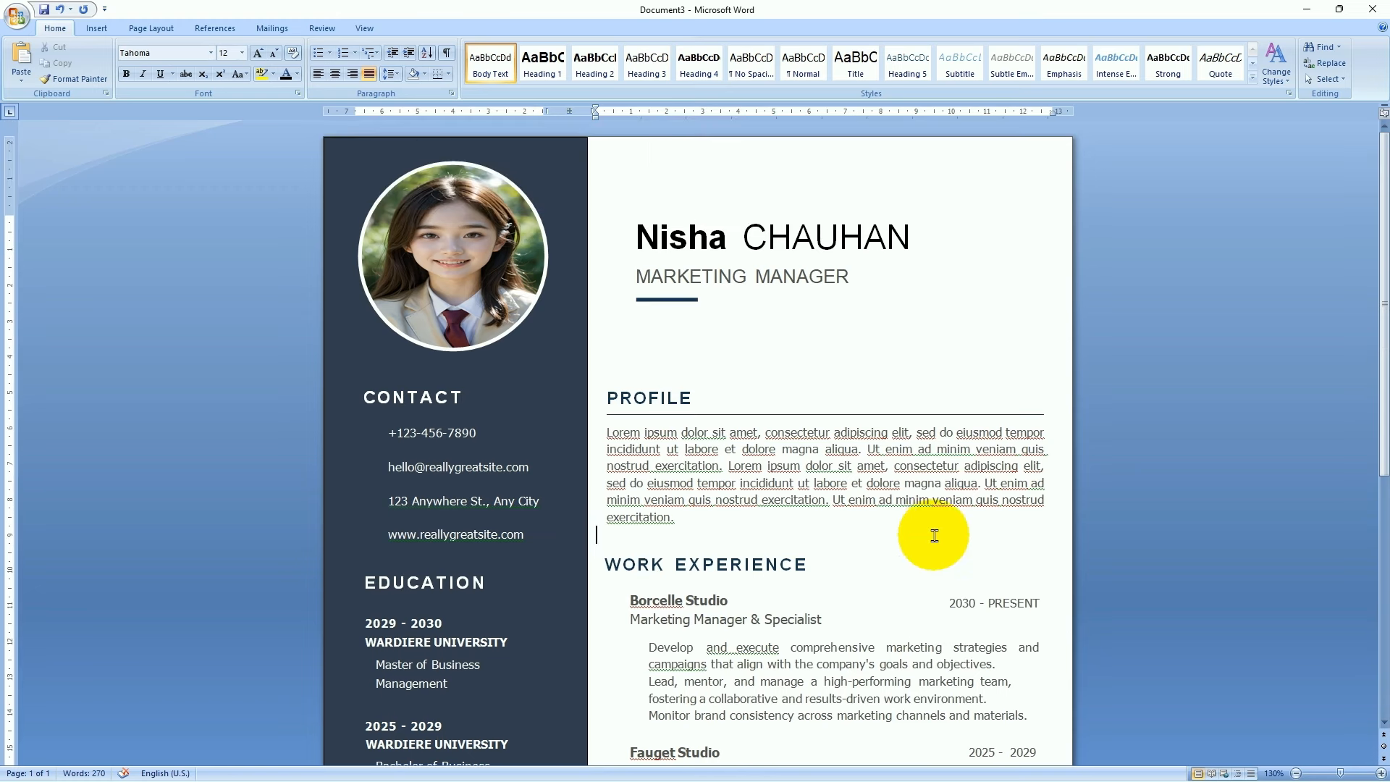
{"action": "scroll", "coordinate": [934, 536], "scroll_direction": "down", "scroll_amount": 6}
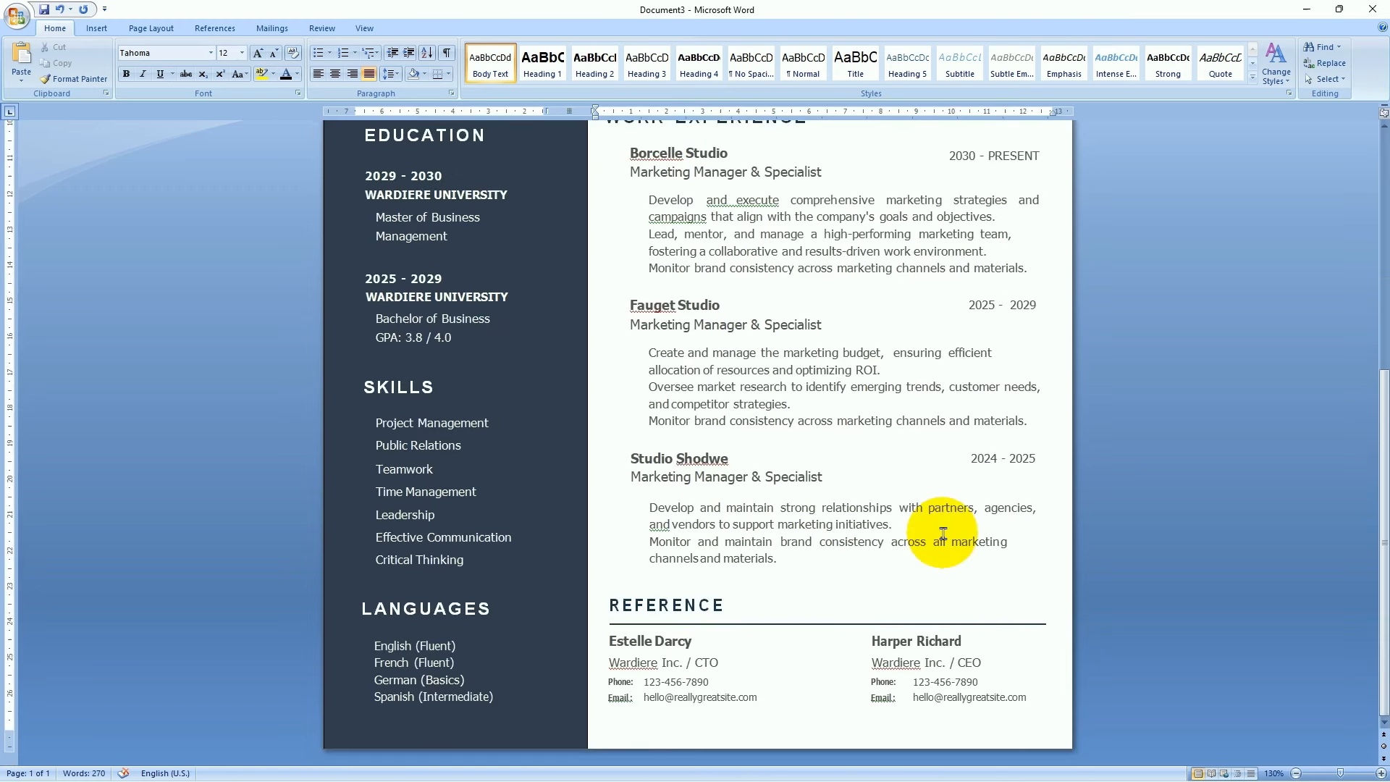
{"action": "scroll", "coordinate": [943, 534], "scroll_direction": "up", "scroll_amount": 10}
{"action": "left_click", "coordinate": [16, 15]}
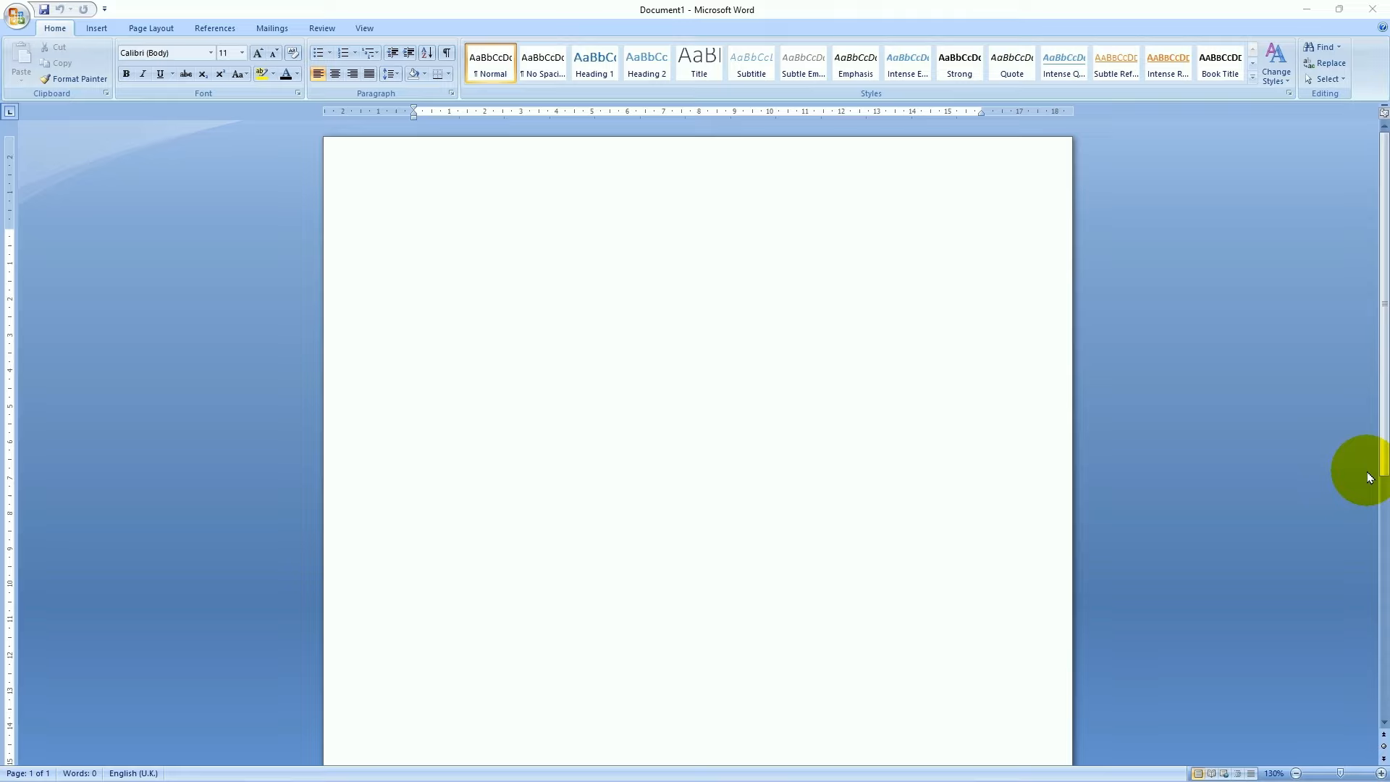
Type the address lines 'To, The Manager,', 'Micro Solution Limited,' and 'Delhi (India)'
{"action": "left_click", "coordinate": [480, 248]}
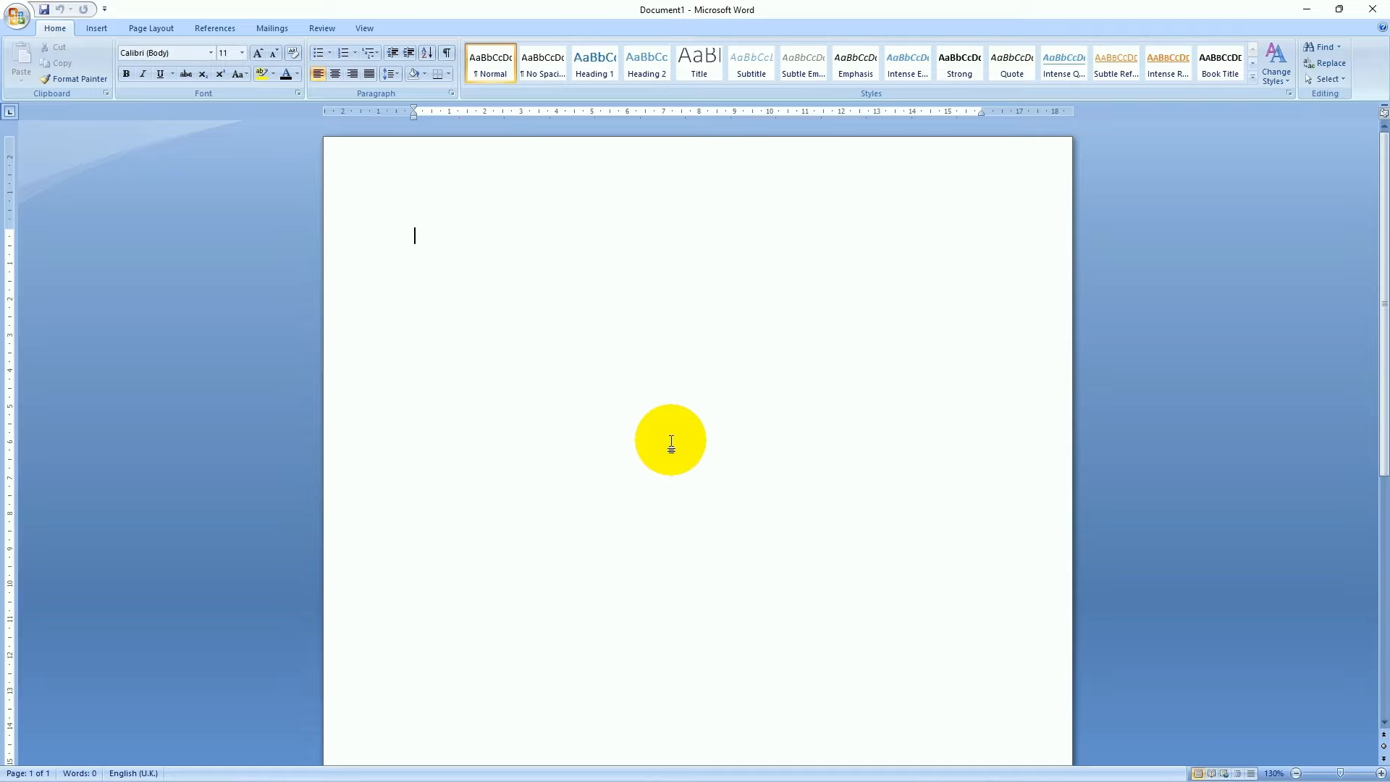
{"action": "type", "text": "To, "}
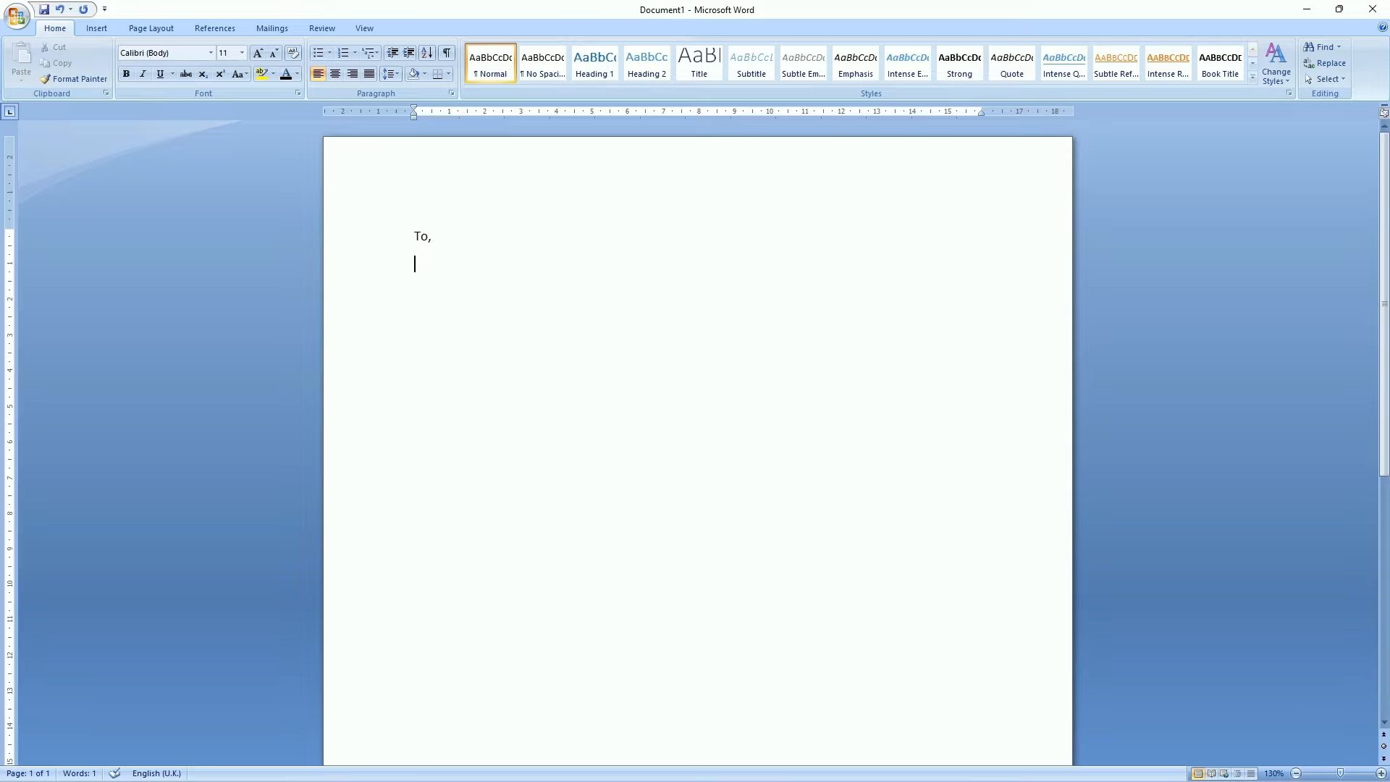
{"action": "type", "text": "The Manager,"}
{"action": "key", "text": "Return"}
{"action": "type", "text": "Micro Solution Limited,"}
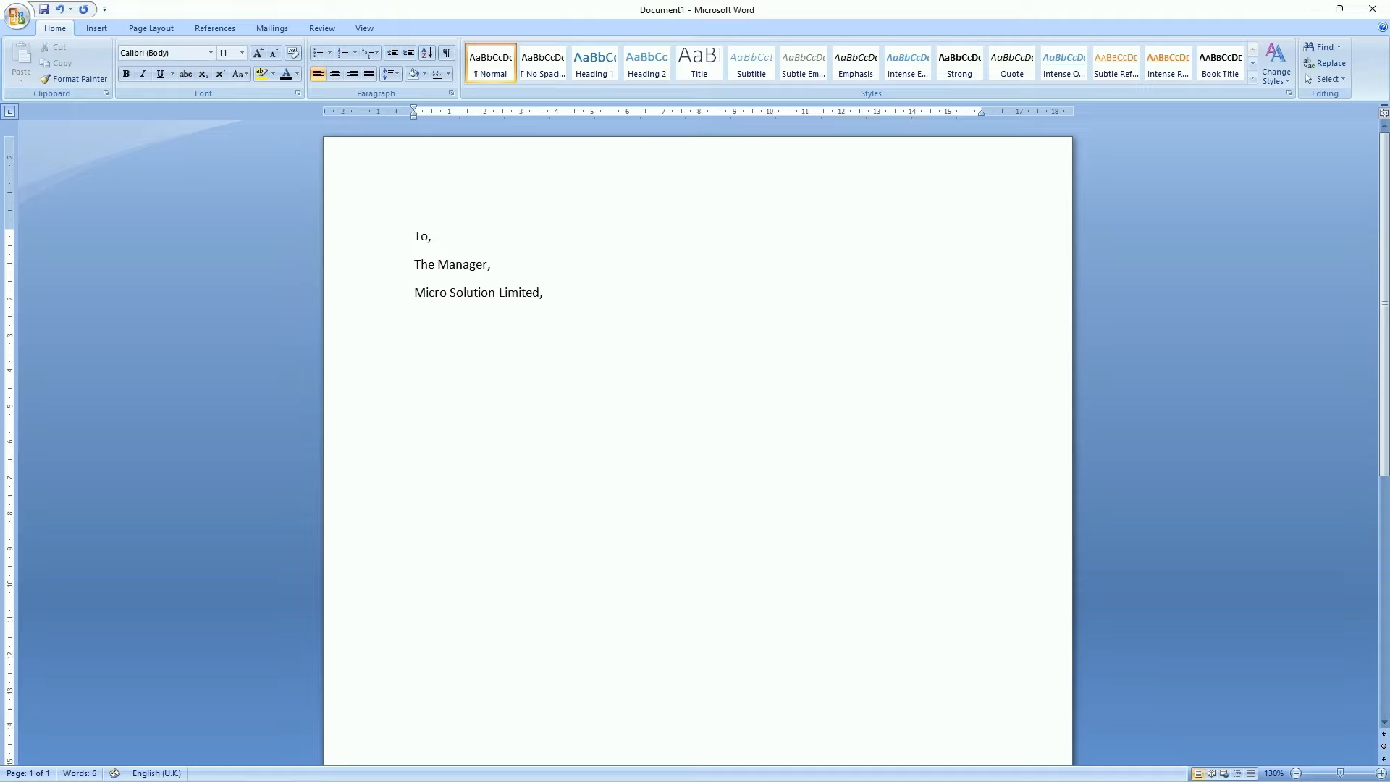
{"action": "key", "text": "Return"}
{"action": "type", "text": "Delhi (India)"}
{"action": "key", "text": "Return"}
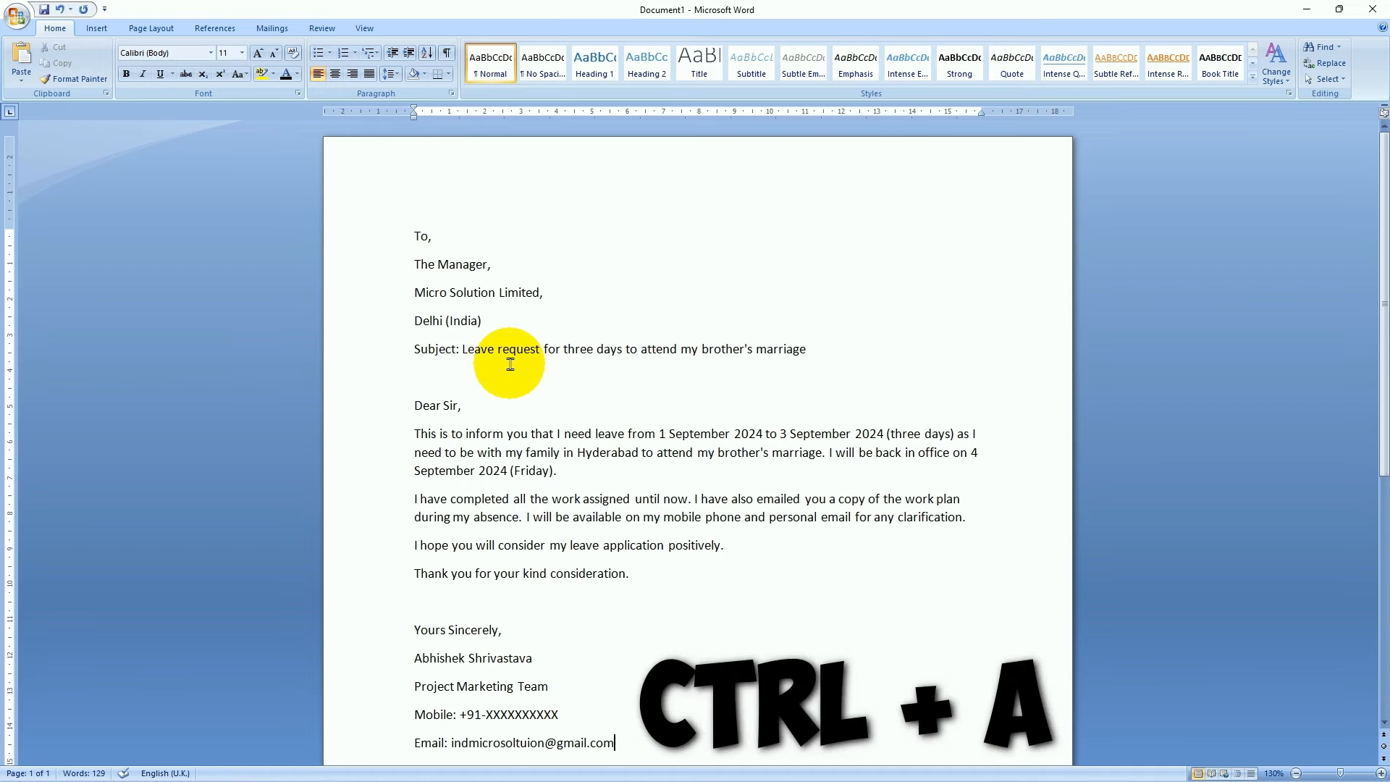
Select the entire letter and set its font size to 14 pt
{"action": "key", "text": "ctrl+a"}
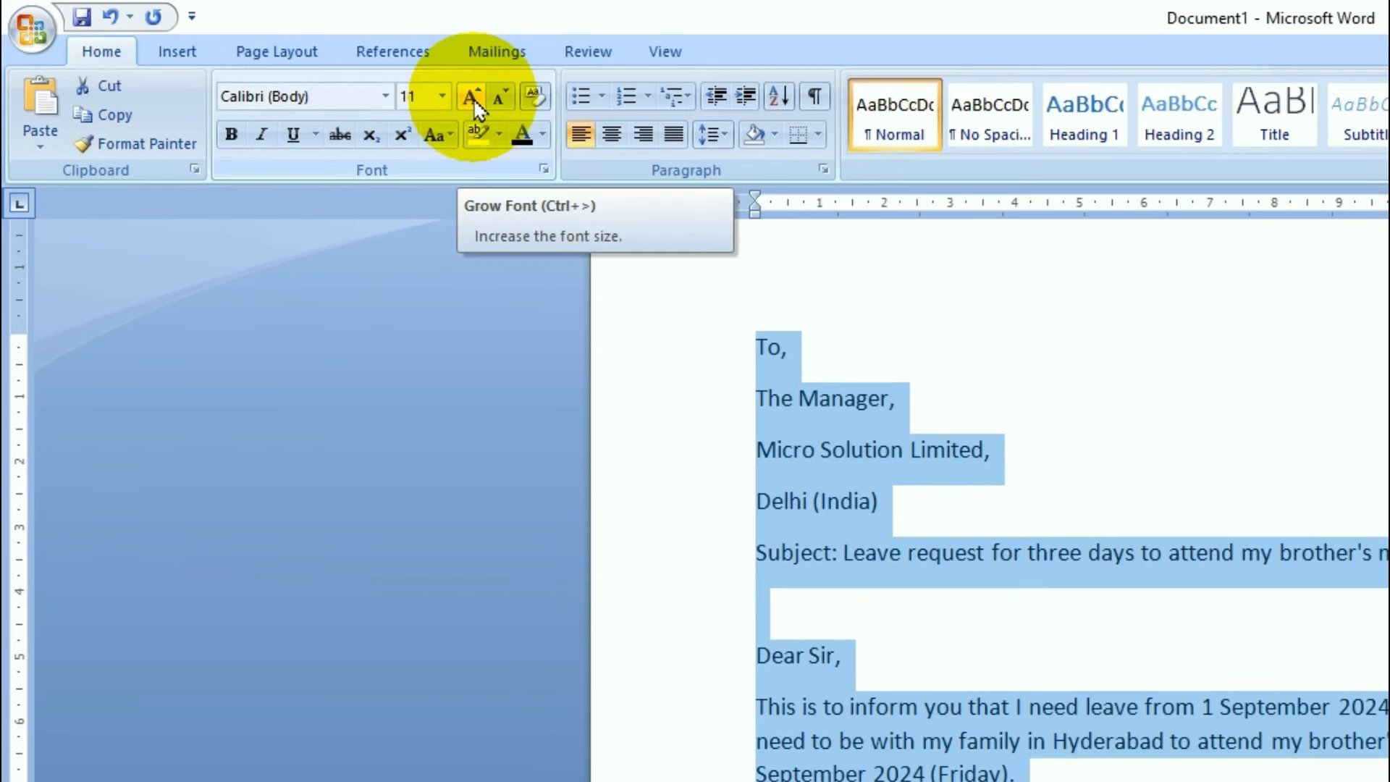
{"action": "left_click", "coordinate": [431, 93]}
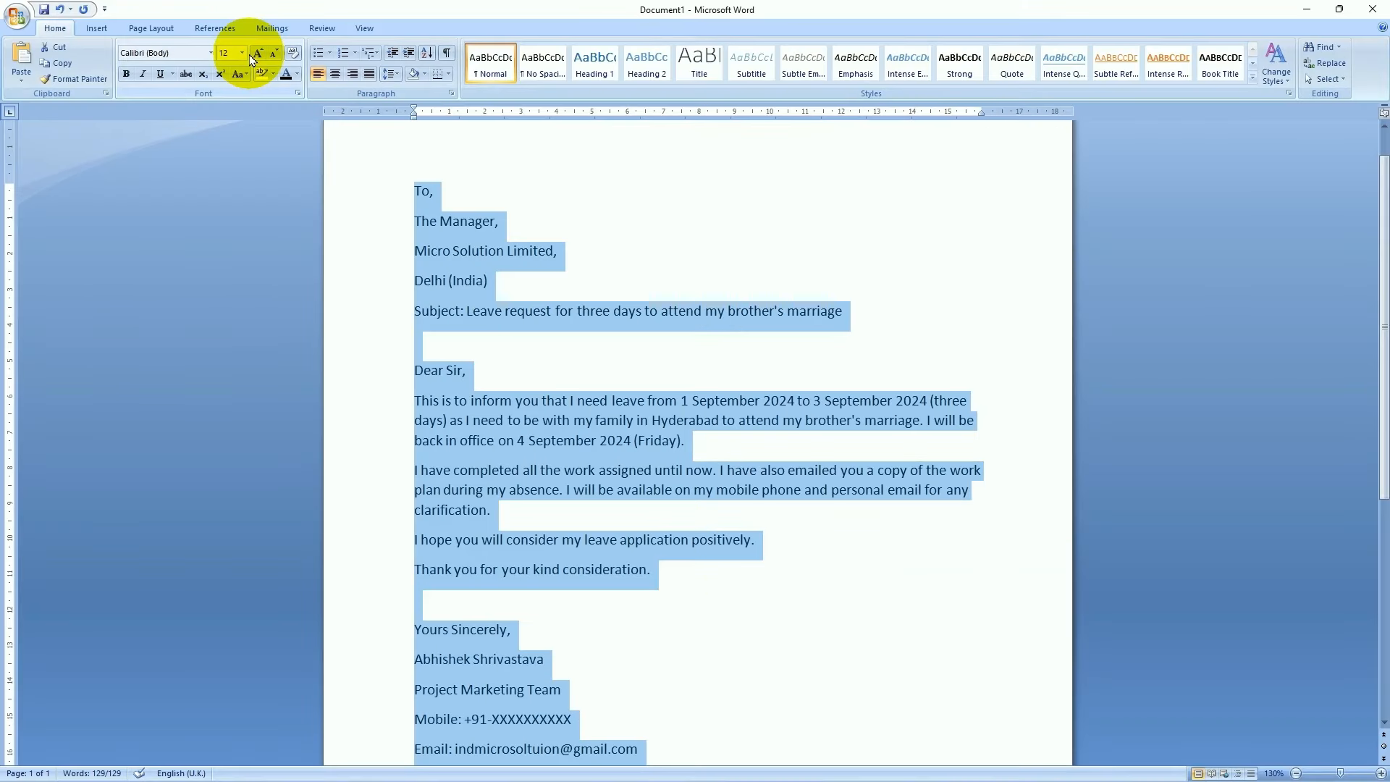
{"action": "left_click", "coordinate": [442, 96]}
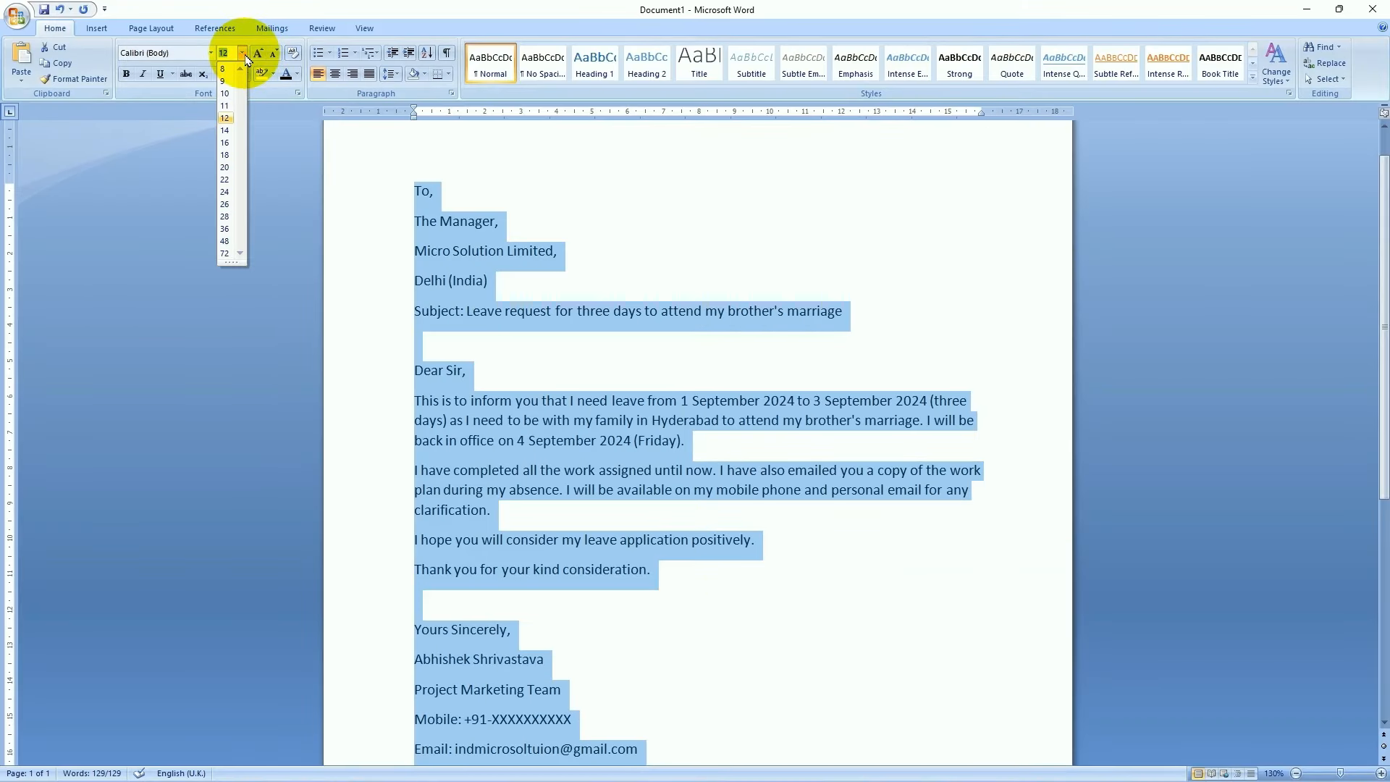
{"action": "left_click", "coordinate": [225, 130]}
{"action": "left_click", "coordinate": [711, 663]}
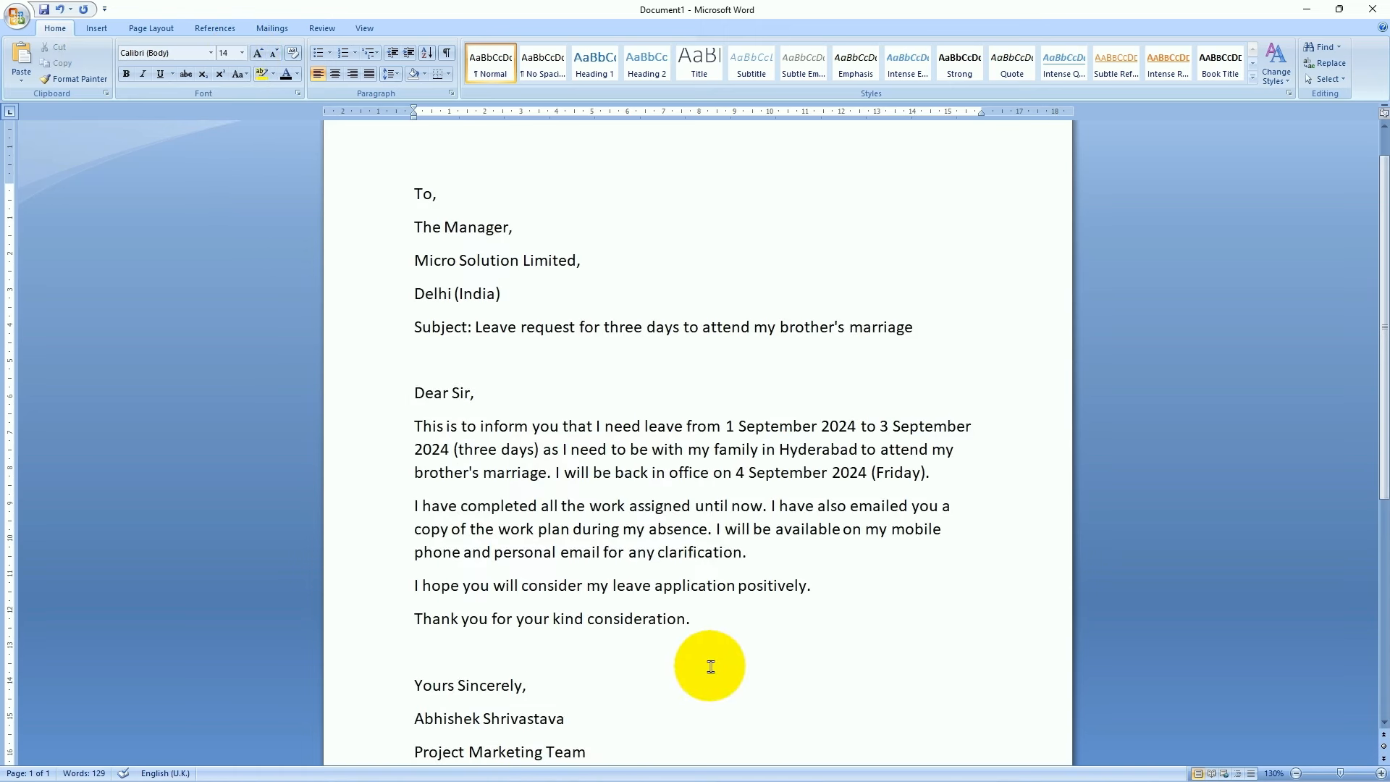
{"action": "scroll", "coordinate": [707, 660], "scroll_direction": "down", "scroll_amount": 4}
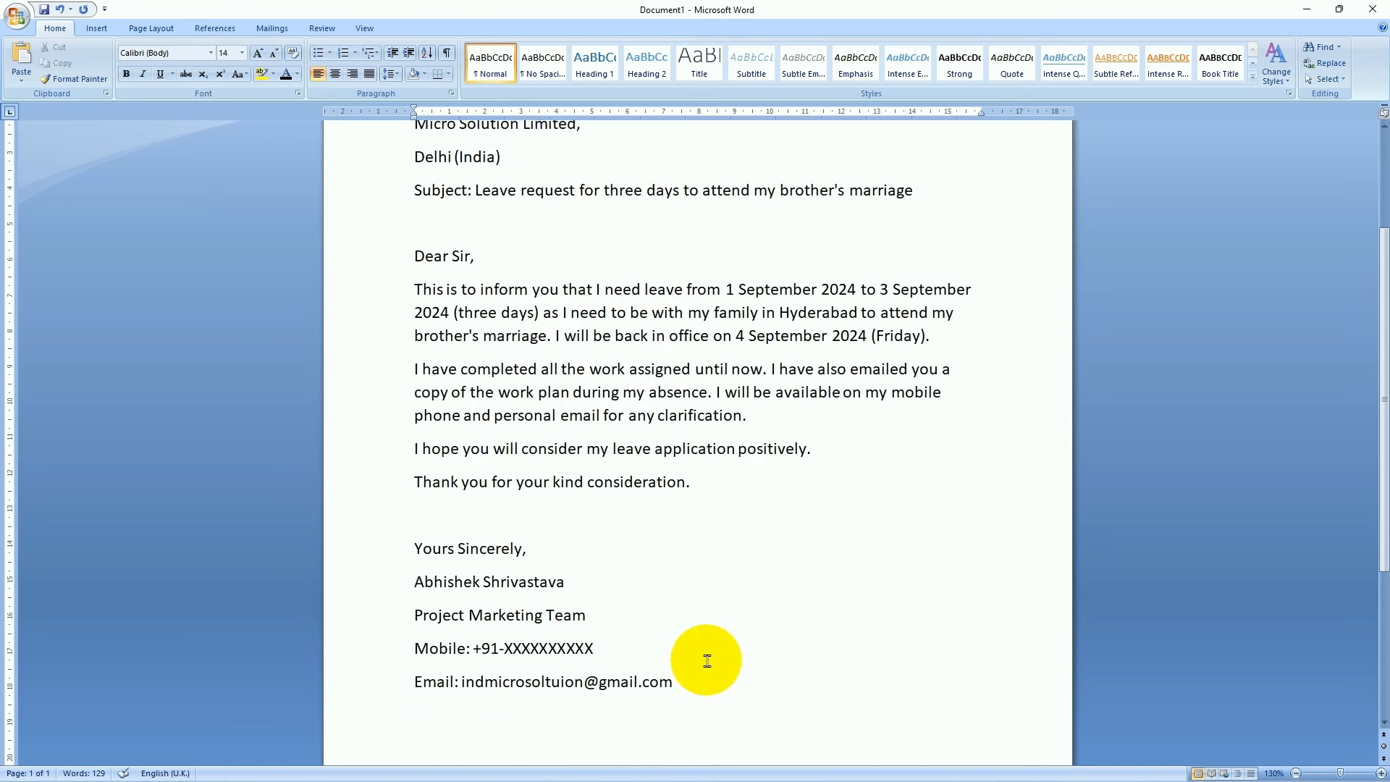
{"action": "scroll", "coordinate": [472, 402], "scroll_direction": "up", "scroll_amount": 5}
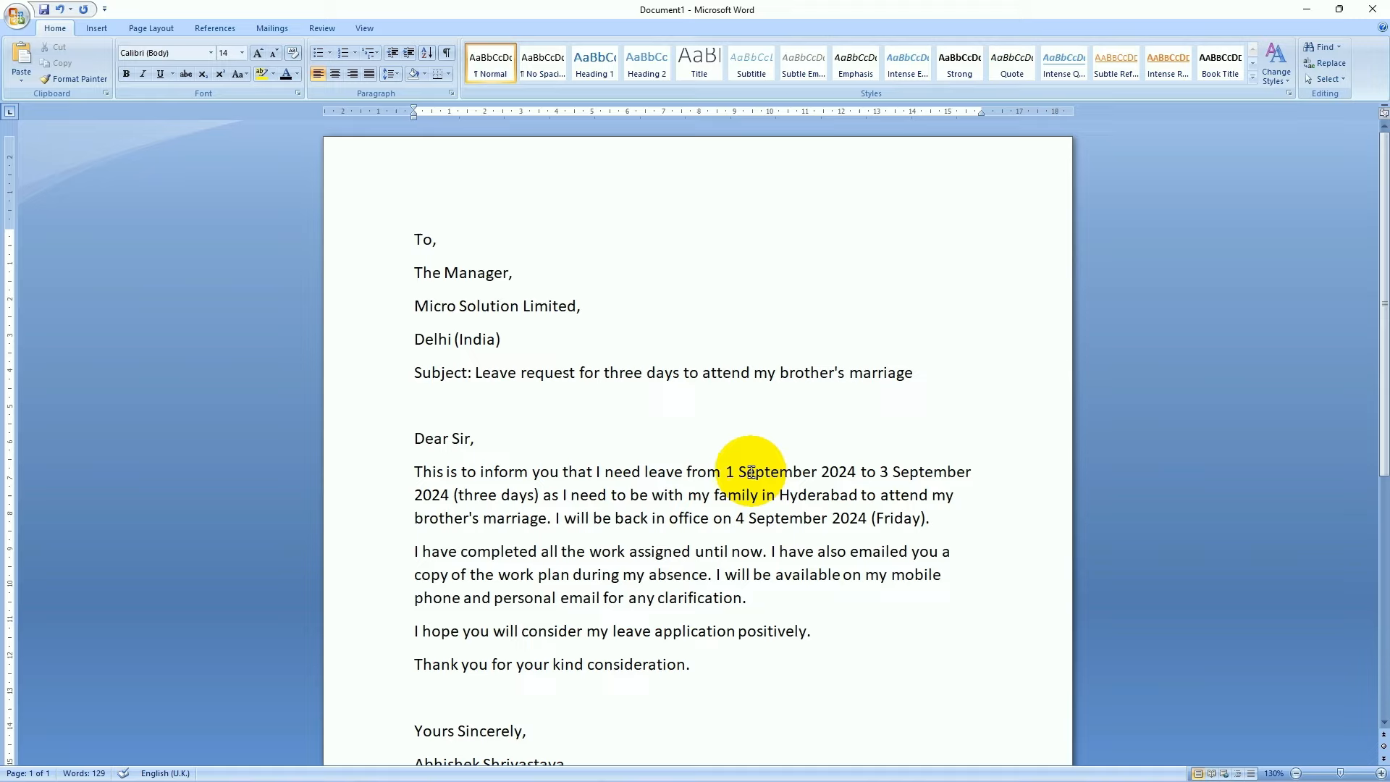
Bold the leave dates from 1 September through '(three days)'
{"action": "key", "text": "shift+Right"}
{"action": "key", "text": "shift+Right"}
{"action": "key", "text": "shift+Right"}
{"action": "key", "text": "shift+Right"}
{"action": "key", "text": "shift+Right"}
{"action": "key", "text": "shift+Right"}
{"action": "key", "text": "shift+Right"}
{"action": "key", "text": "shift+Right"}
{"action": "key", "text": "shift+Right"}
{"action": "key", "text": "shift+Right"}
{"action": "key", "text": "shift+Right"}
{"action": "key", "text": "shift+Right"}
{"action": "key", "text": "shift+Right"}
{"action": "key", "text": "shift+Right"}
{"action": "key", "text": "shift+Right"}
{"action": "key", "text": "shift+Right"}
{"action": "key", "text": "shift+Right"}
{"action": "key", "text": "shift+Right"}
{"action": "key", "text": "shift+Right"}
{"action": "key", "text": "shift+Right"}
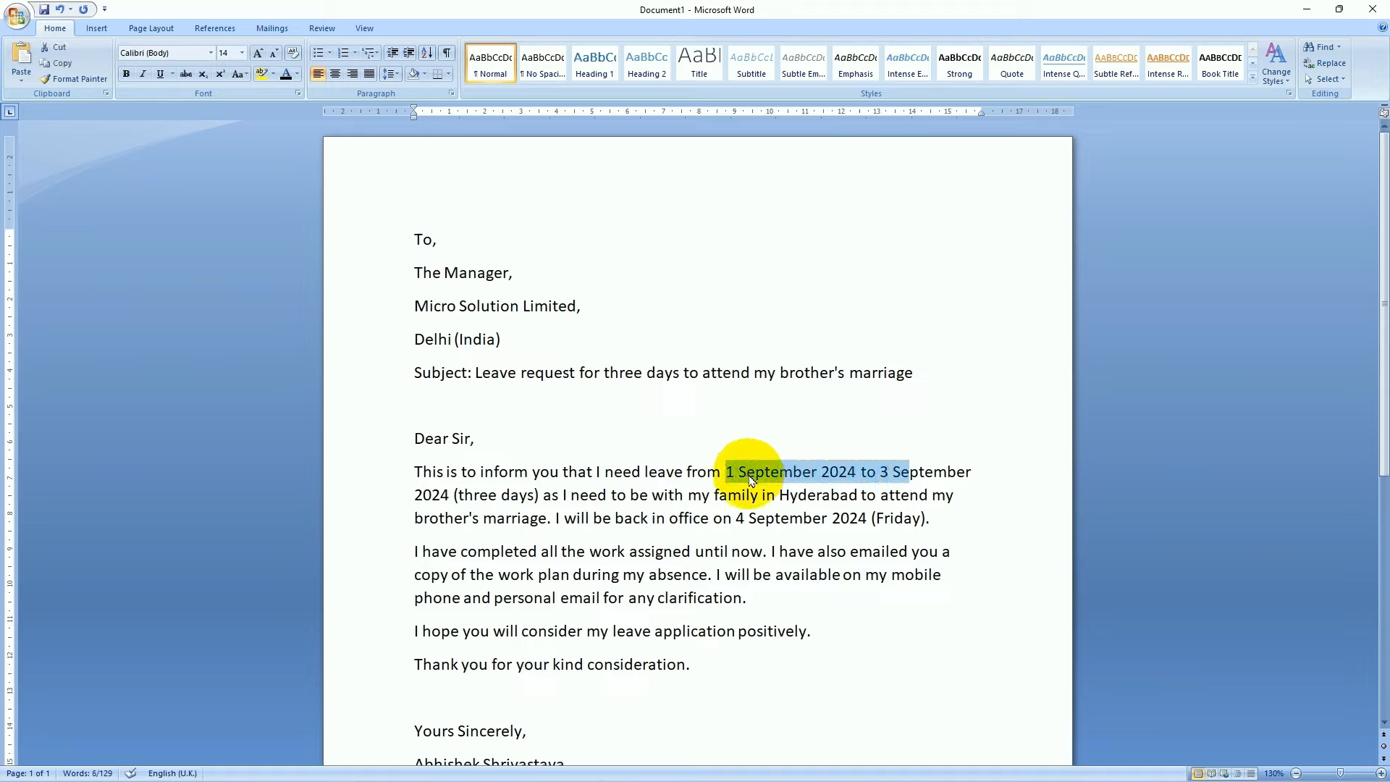
{"action": "key", "text": "shift+Down"}
{"action": "key", "text": "shift+Left"}
{"action": "key", "text": "shift+Left"}
{"action": "key", "text": "shift+Left"}
{"action": "key", "text": "shift+Left"}
{"action": "key", "text": "shift+Left"}
{"action": "key", "text": "shift+Left"}
{"action": "key", "text": "shift+Left"}
{"action": "key", "text": "shift+Left"}
{"action": "key", "text": "shift+Left"}
{"action": "key", "text": "shift+Left"}
{"action": "key", "text": "shift+Left"}
{"action": "key", "text": "shift+Left"}
{"action": "key", "text": "shift+Left"}
{"action": "key", "text": "shift+Left"}
{"action": "key", "text": "shift+Left"}
{"action": "key", "text": "shift+Left"}
{"action": "key", "text": "shift+Left"}
{"action": "key", "text": "shift+Left"}
{"action": "key", "text": "shift+Left"}
{"action": "key", "text": "shift+Left"}
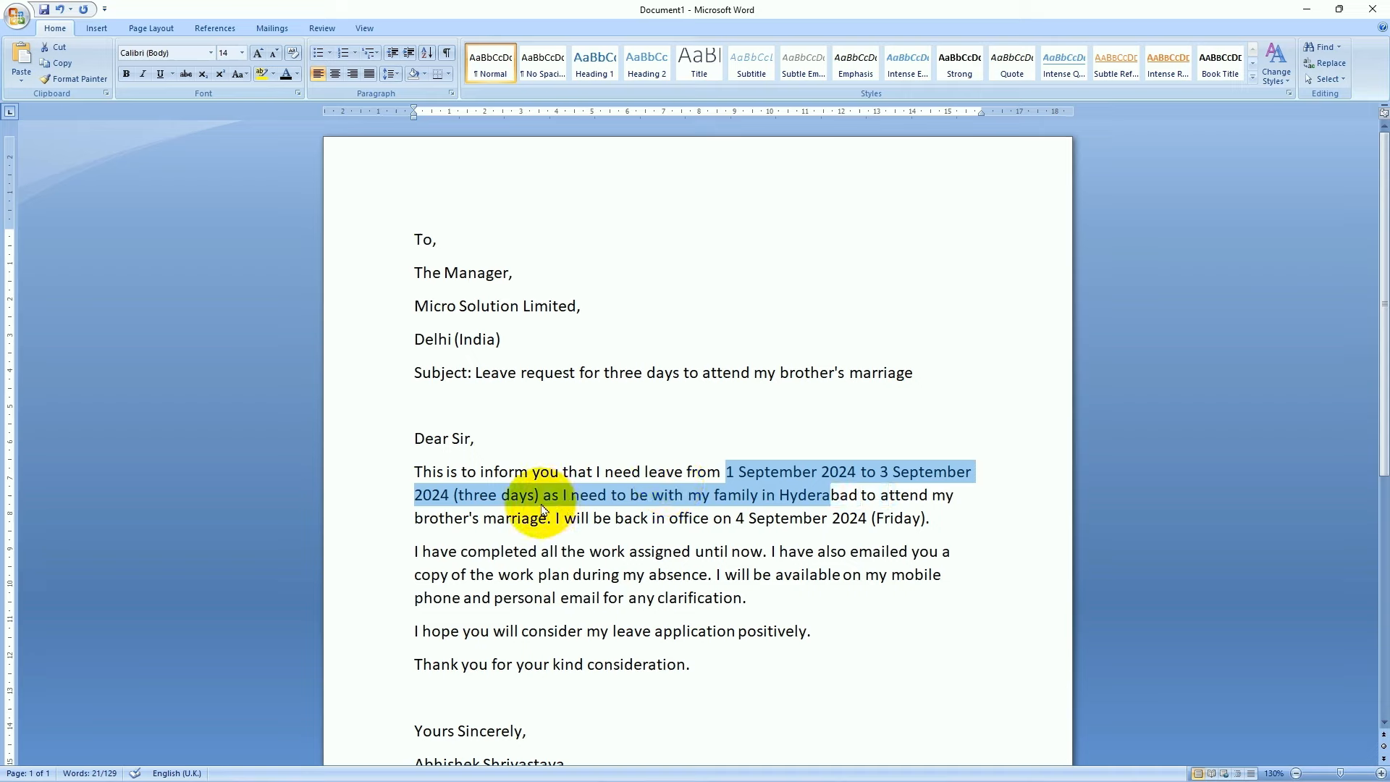
{"action": "key", "text": "shift+Left"}
{"action": "key", "text": "shift+Left"}
{"action": "key", "text": "shift+Left"}
{"action": "key", "text": "shift+Left"}
{"action": "key", "text": "shift+Left"}
{"action": "key", "text": "shift+Left"}
{"action": "key", "text": "shift+Left"}
{"action": "key", "text": "shift+Left"}
{"action": "key", "text": "shift+Left"}
{"action": "key", "text": "shift+Left"}
{"action": "key", "text": "shift+Left"}
{"action": "key", "text": "shift+Left"}
{"action": "key", "text": "shift+Left"}
{"action": "key", "text": "shift+Left"}
{"action": "key", "text": "shift+Left"}
{"action": "key", "text": "shift+Left"}
{"action": "key", "text": "shift+Left"}
{"action": "key", "text": "shift+Left"}
{"action": "key", "text": "shift+Left"}
{"action": "key", "text": "shift+Left"}
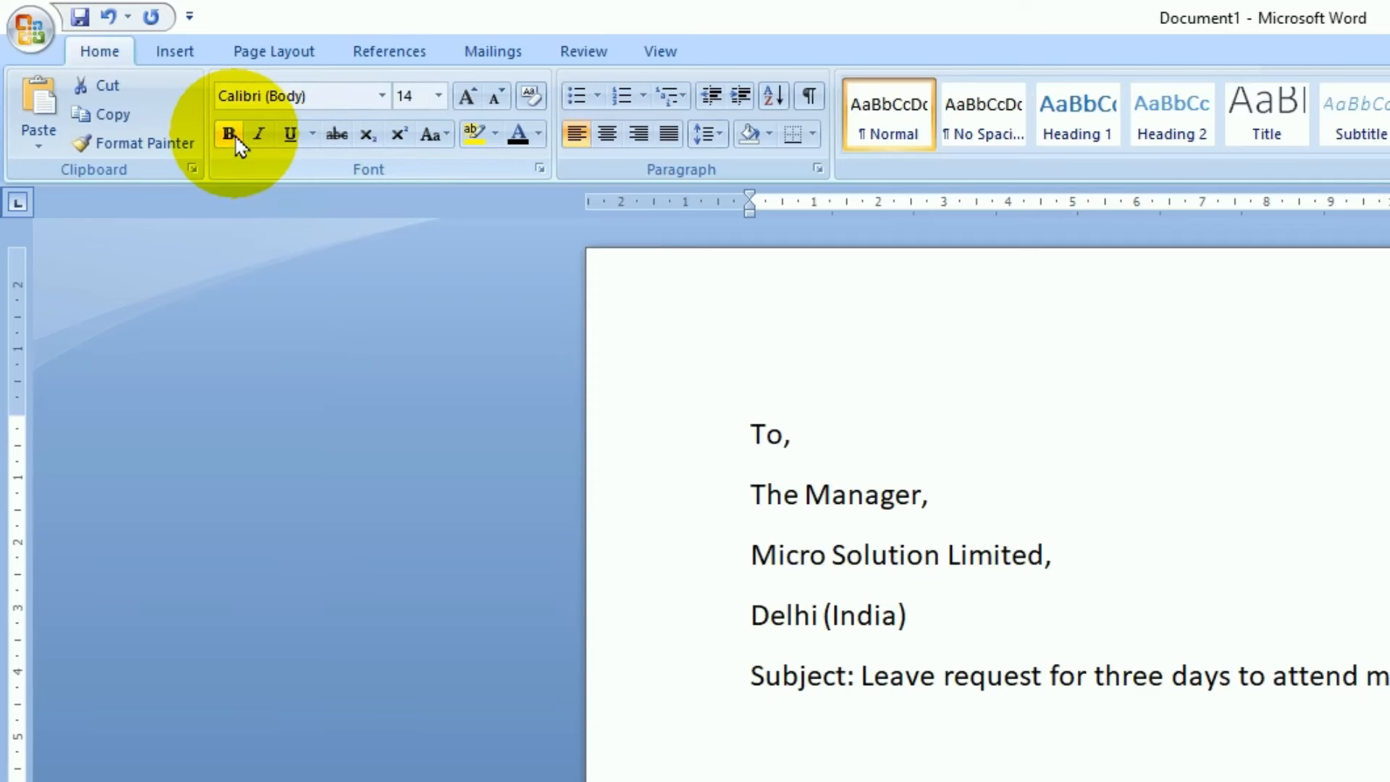
{"action": "left_click", "coordinate": [229, 134]}
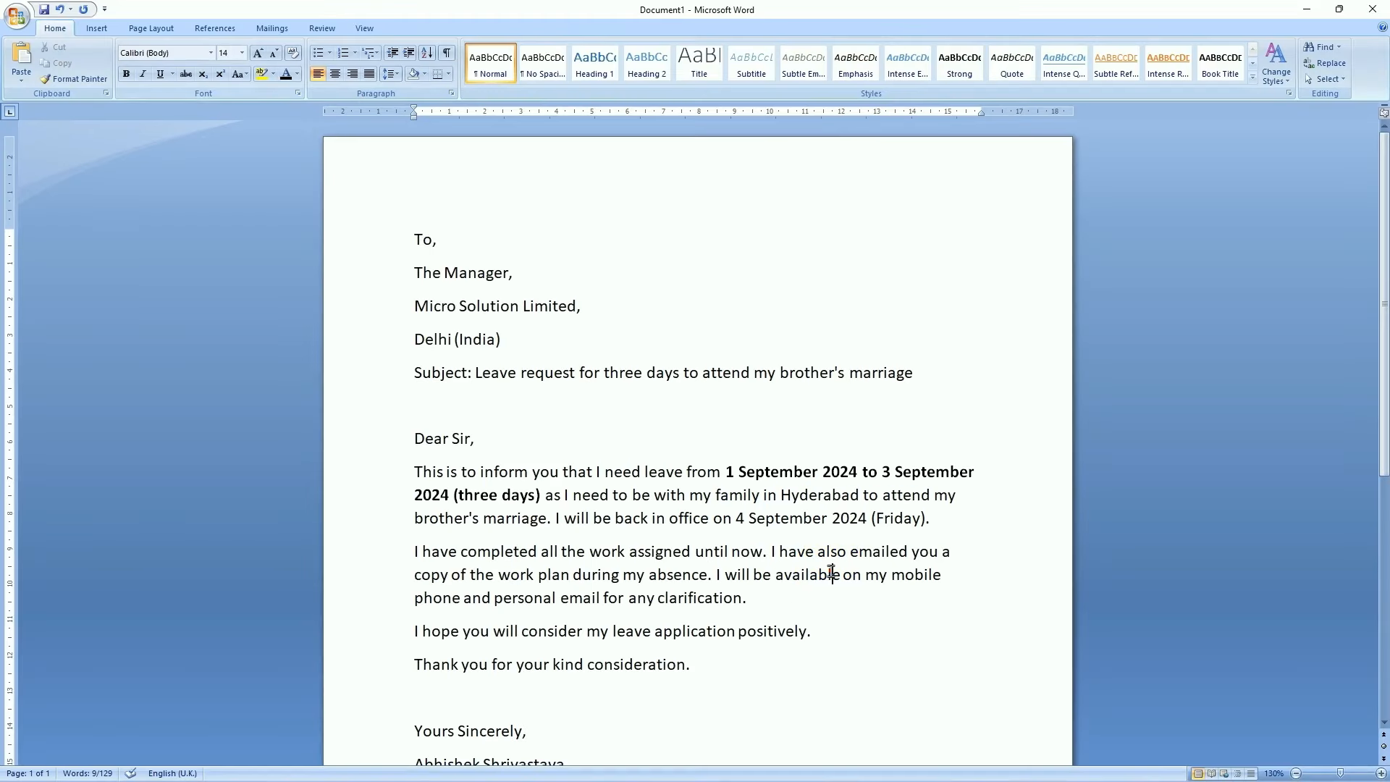
{"action": "left_click", "coordinate": [831, 574]}
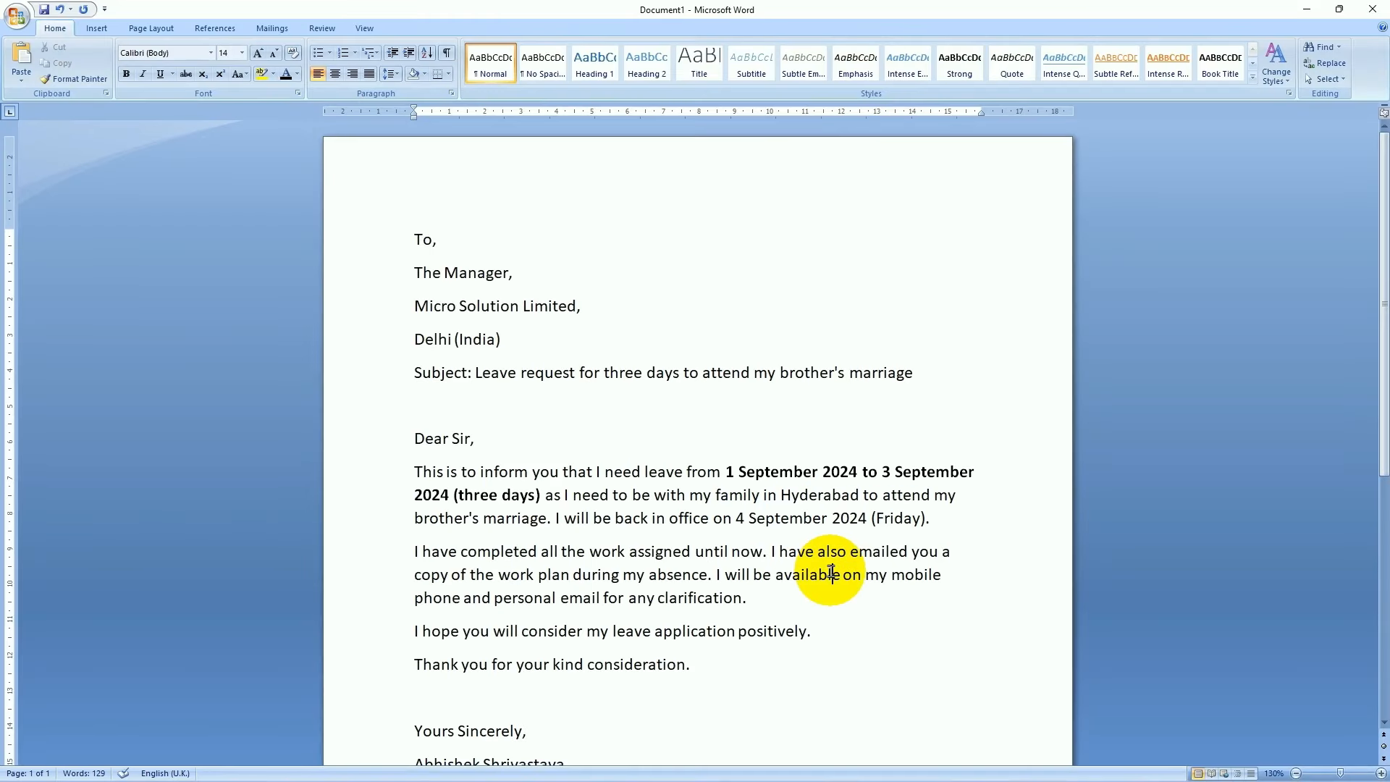
Bold the return date 4 September 2024 (Friday), then select the signature block
{"action": "left_click", "coordinate": [732, 520]}
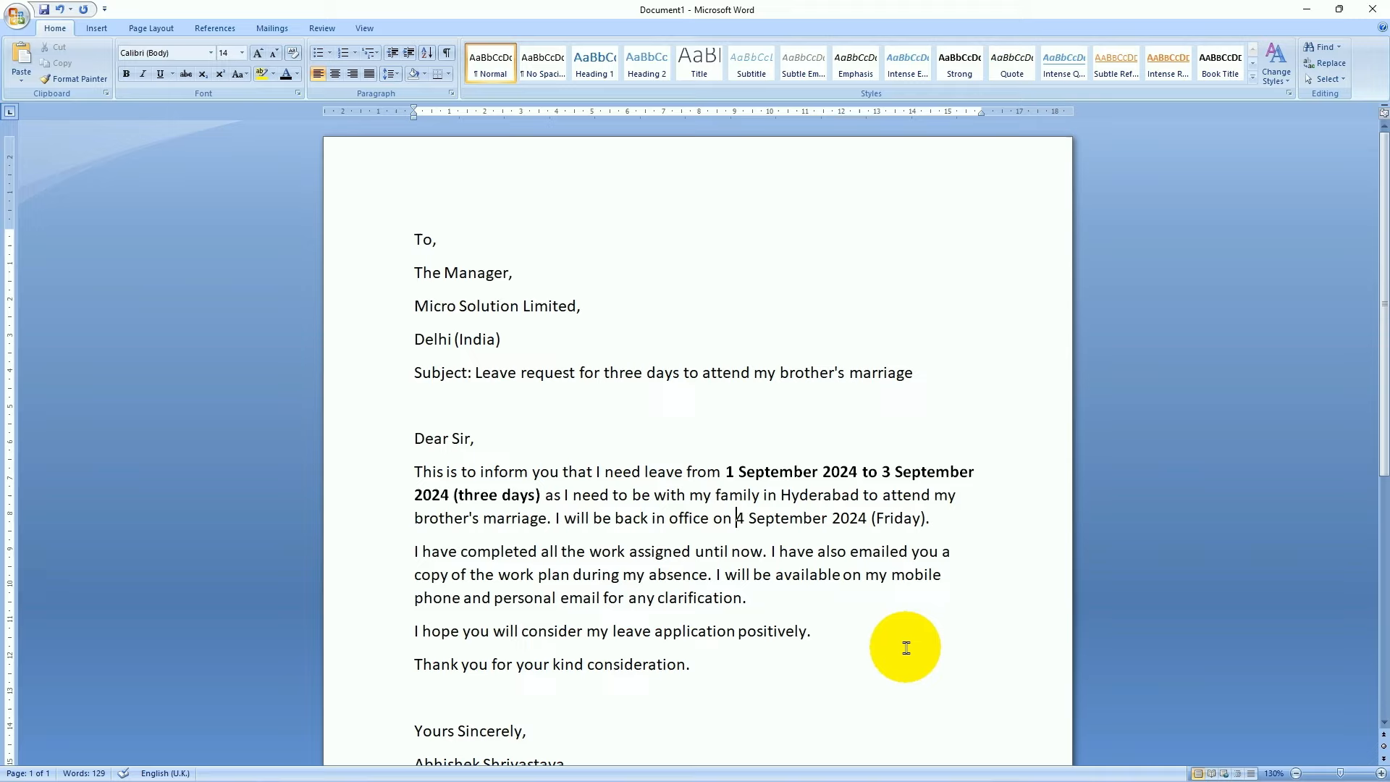
{"action": "key", "text": "shift+Right"}
{"action": "key", "text": "shift+Right"}
{"action": "key", "text": "shift+Right"}
{"action": "key", "text": "shift+Right"}
{"action": "key", "text": "shift+Right"}
{"action": "key", "text": "shift+Right"}
{"action": "key", "text": "shift+Right"}
{"action": "key", "text": "shift+Right"}
{"action": "key", "text": "shift+Right"}
{"action": "key", "text": "shift+Right"}
{"action": "key", "text": "shift+Right"}
{"action": "key", "text": "shift+Right"}
{"action": "key", "text": "shift+Right"}
{"action": "key", "text": "shift+Right"}
{"action": "key", "text": "shift+Right"}
{"action": "key", "text": "shift+Right"}
{"action": "key", "text": "shift+Right"}
{"action": "key", "text": "shift+Right"}
{"action": "key", "text": "shift+Right"}
{"action": "key", "text": "shift+Right"}
{"action": "key", "text": "shift+Right"}
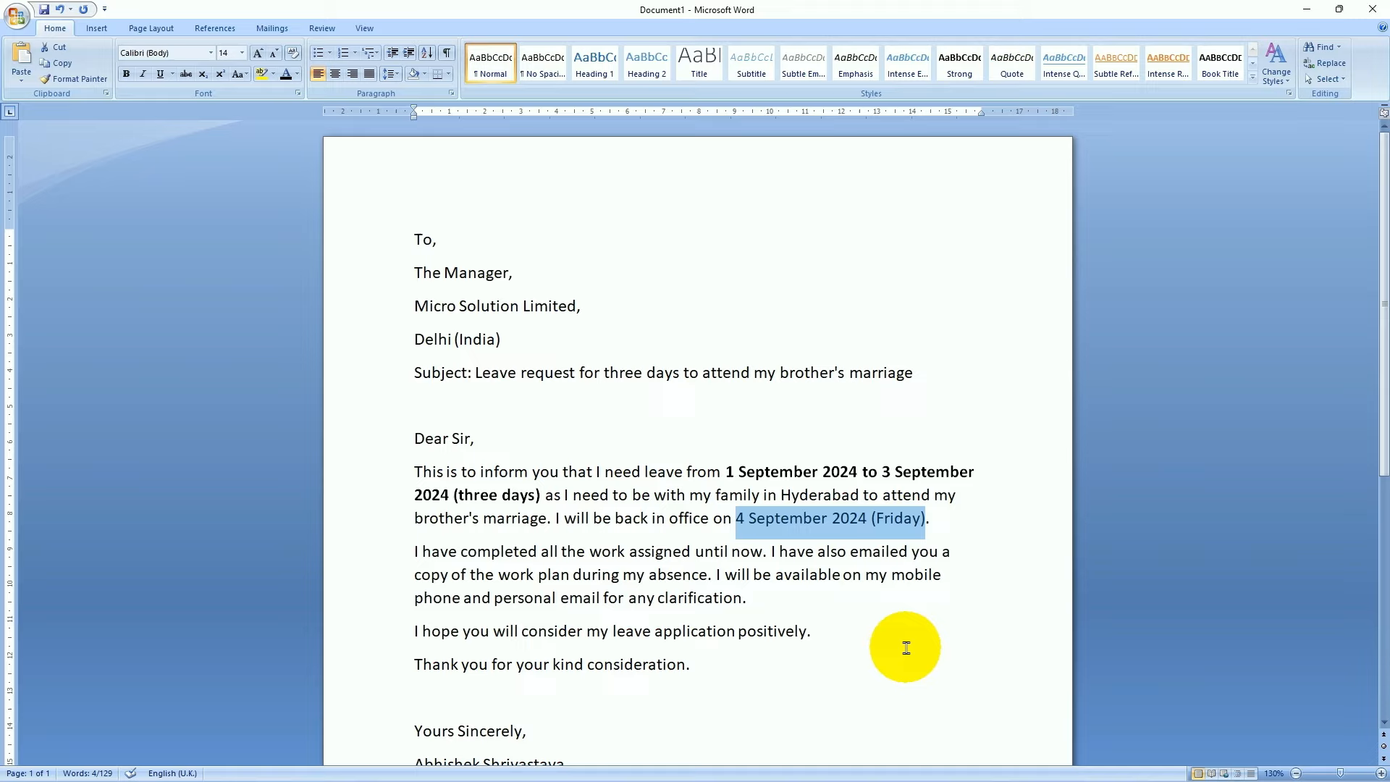
{"action": "left_click", "coordinate": [127, 75]}
{"action": "left_click", "coordinate": [843, 573]}
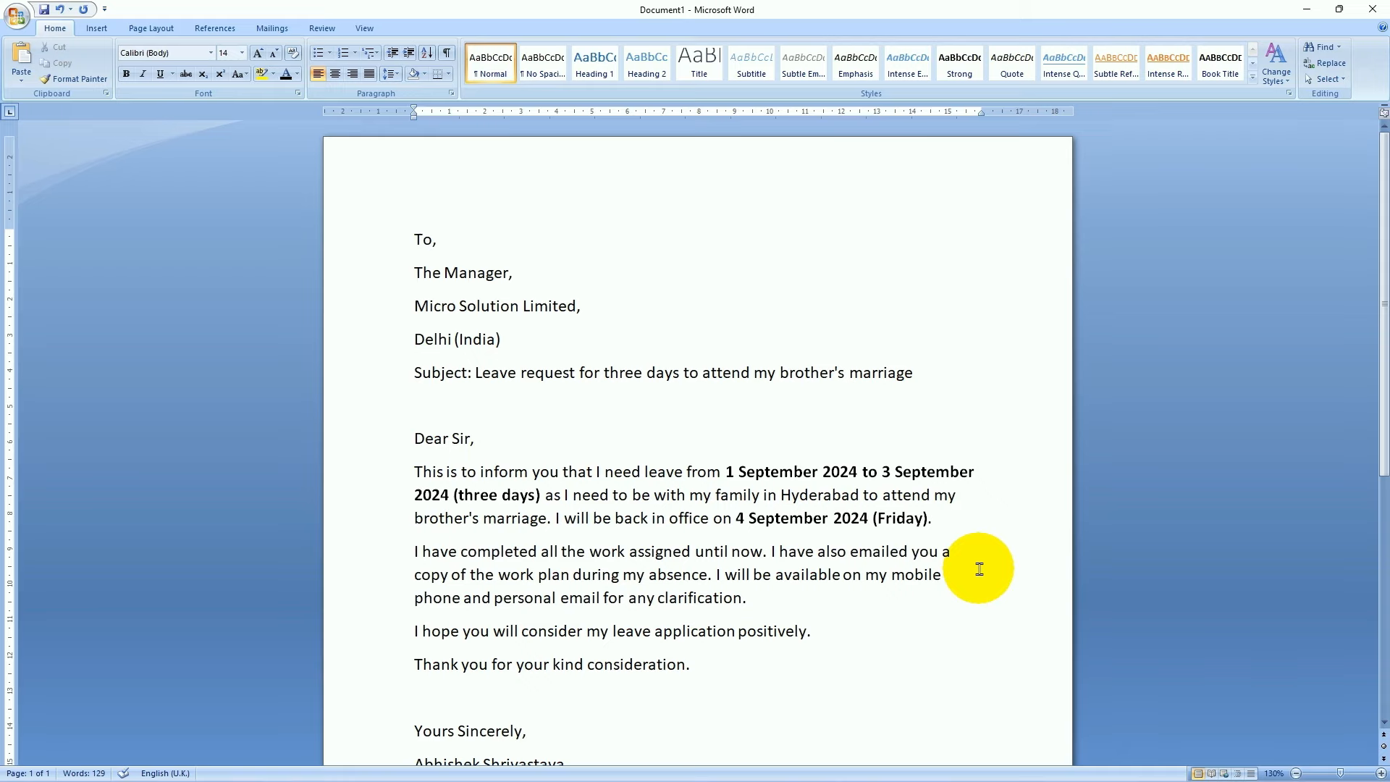
{"action": "scroll", "coordinate": [978, 569], "scroll_direction": "down", "scroll_amount": 3}
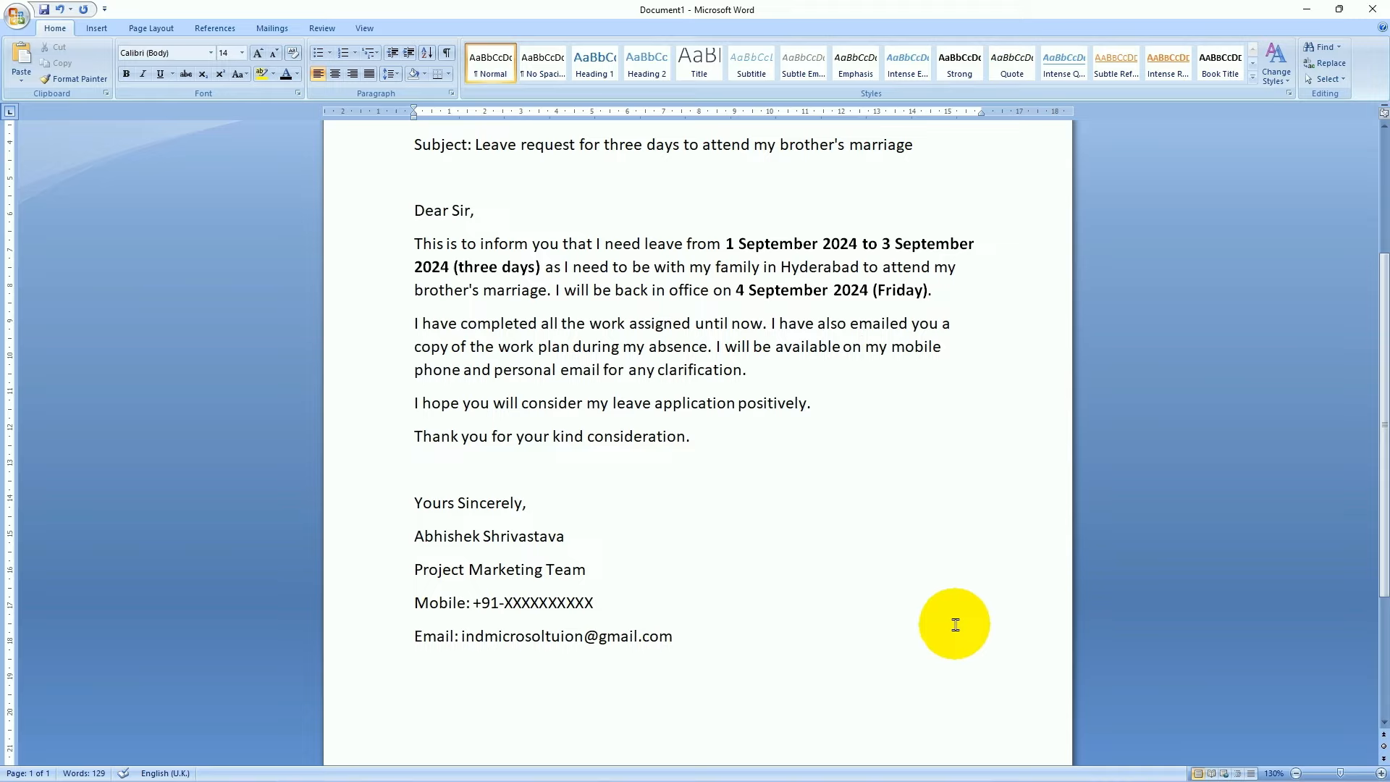
{"action": "left_click", "coordinate": [410, 506]}
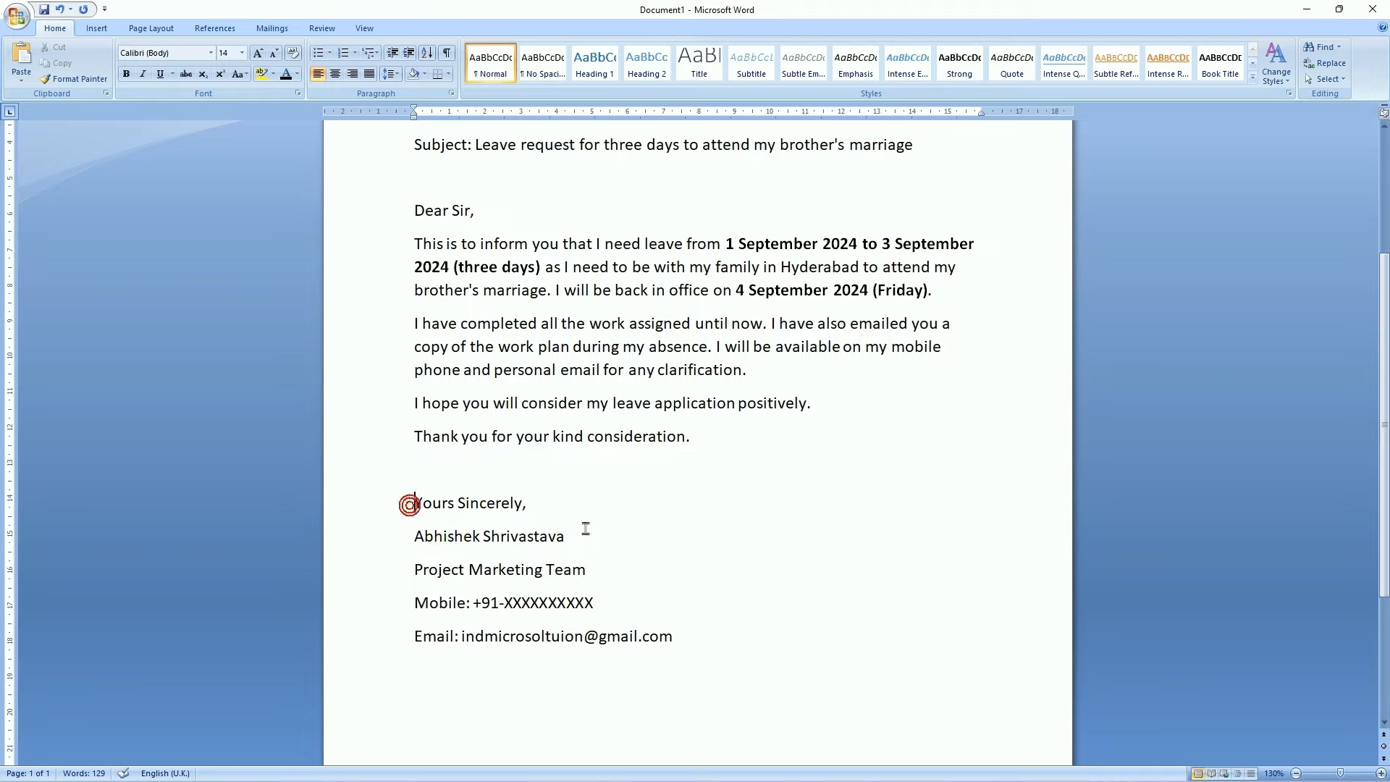
{"action": "key", "text": "ctrl+shift+End"}
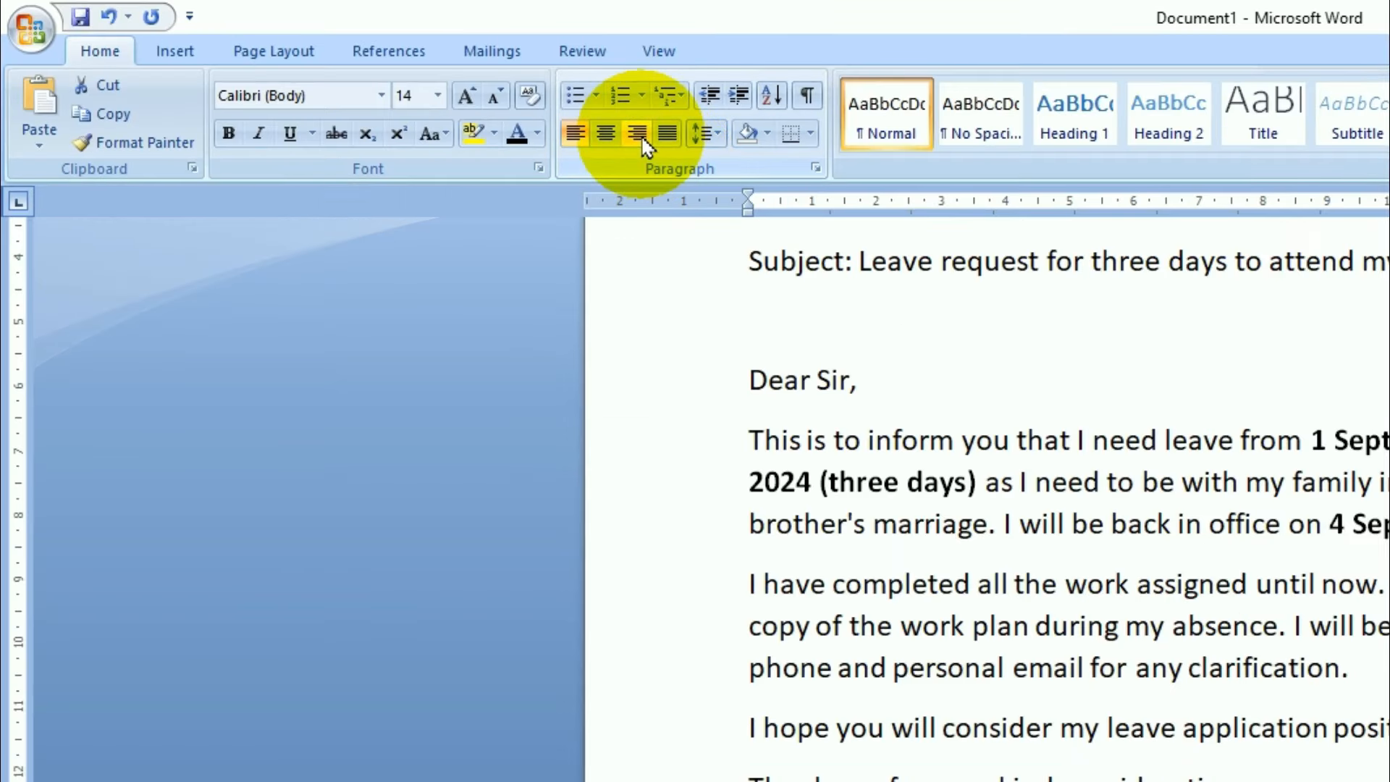
Align the selected signature block right, then make 'Yours Sincerely,' bold
{"action": "left_click", "coordinate": [642, 138]}
{"action": "scroll", "coordinate": [726, 608], "scroll_direction": "up", "scroll_amount": 1}
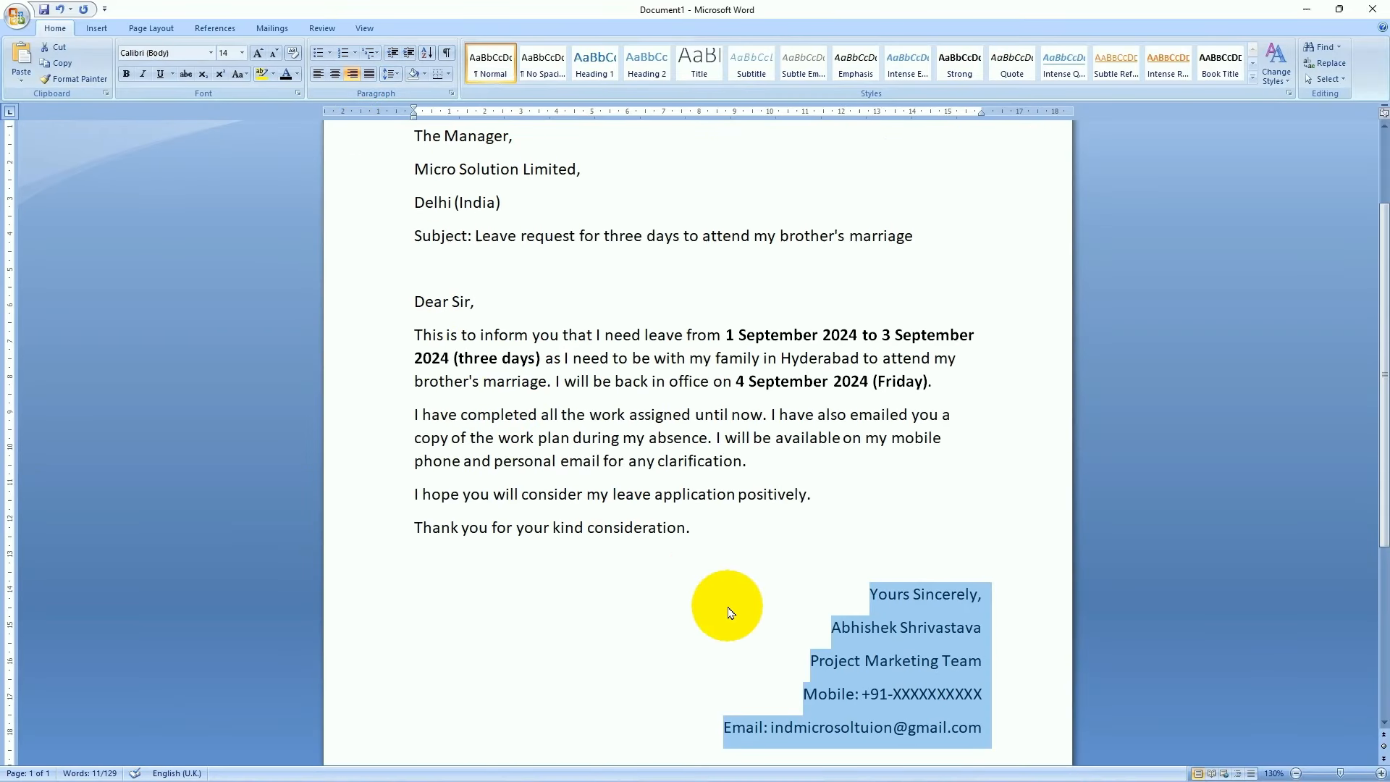
{"action": "left_click", "coordinate": [734, 610]}
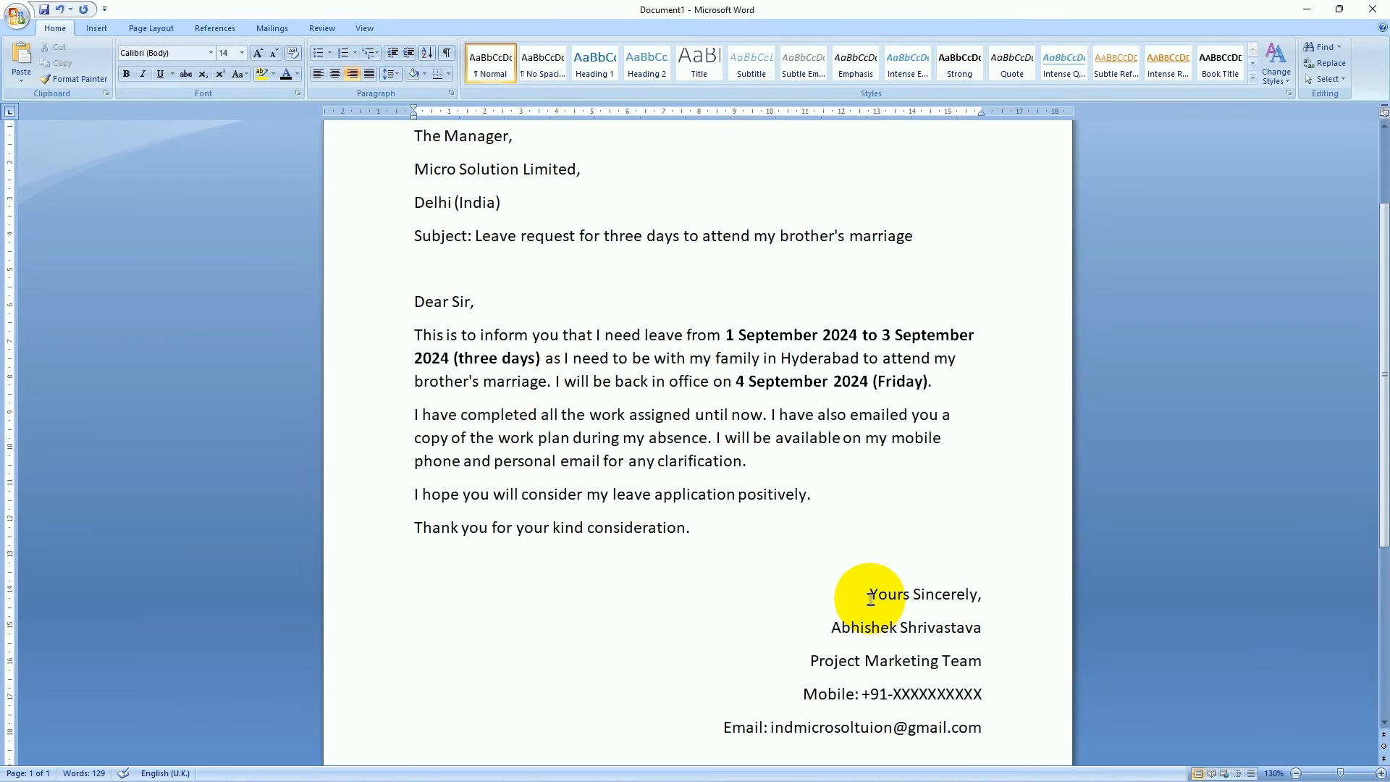
{"action": "key", "text": "shift+Right"}
{"action": "key", "text": "shift+Right"}
{"action": "key", "text": "shift+Right"}
{"action": "key", "text": "shift+Right"}
{"action": "key", "text": "shift+Right"}
{"action": "key", "text": "shift+Right"}
{"action": "key", "text": "shift+Right"}
{"action": "key", "text": "shift+Right"}
{"action": "key", "text": "shift+Right"}
{"action": "key", "text": "shift+Right"}
{"action": "key", "text": "shift+Right"}
{"action": "key", "text": "shift+Right"}
{"action": "key", "text": "shift+Right"}
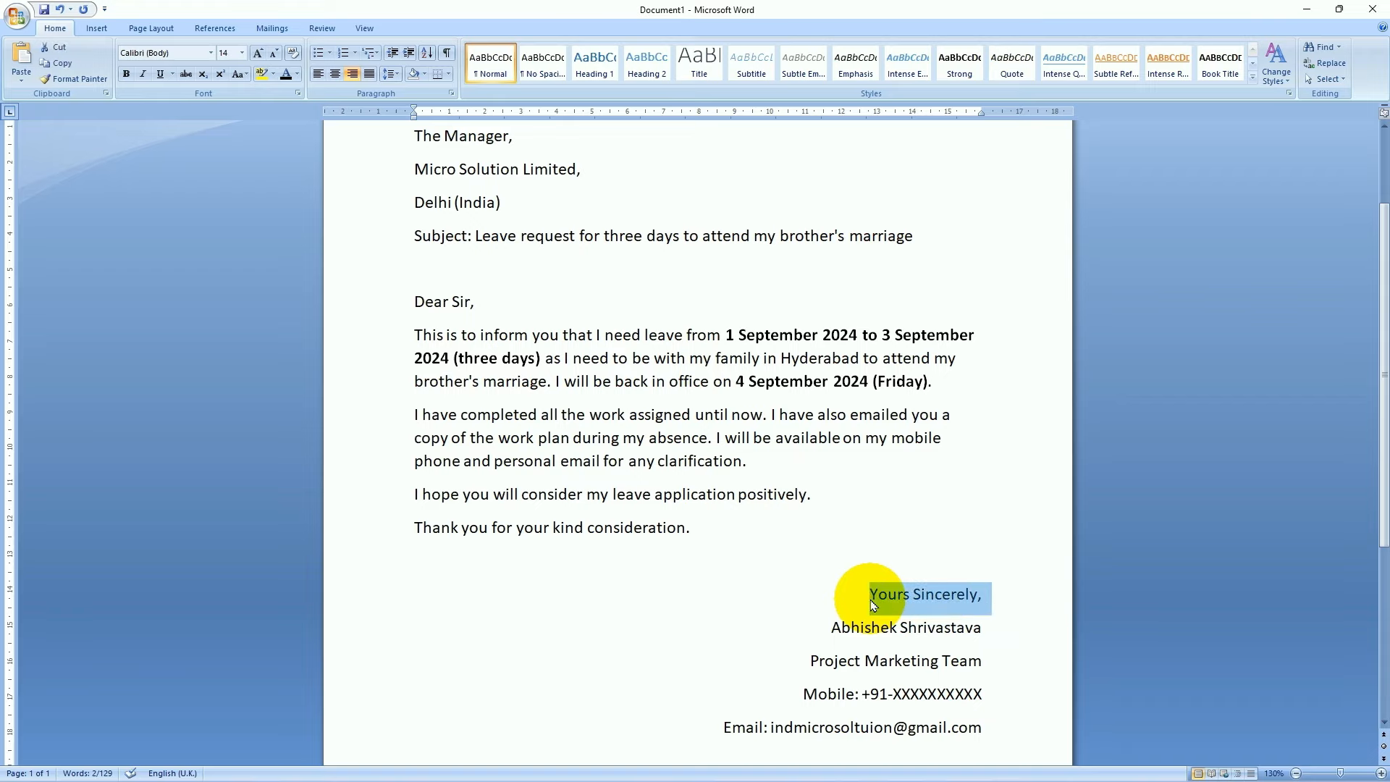
{"action": "left_click", "coordinate": [126, 73]}
{"action": "left_click", "coordinate": [803, 536]}
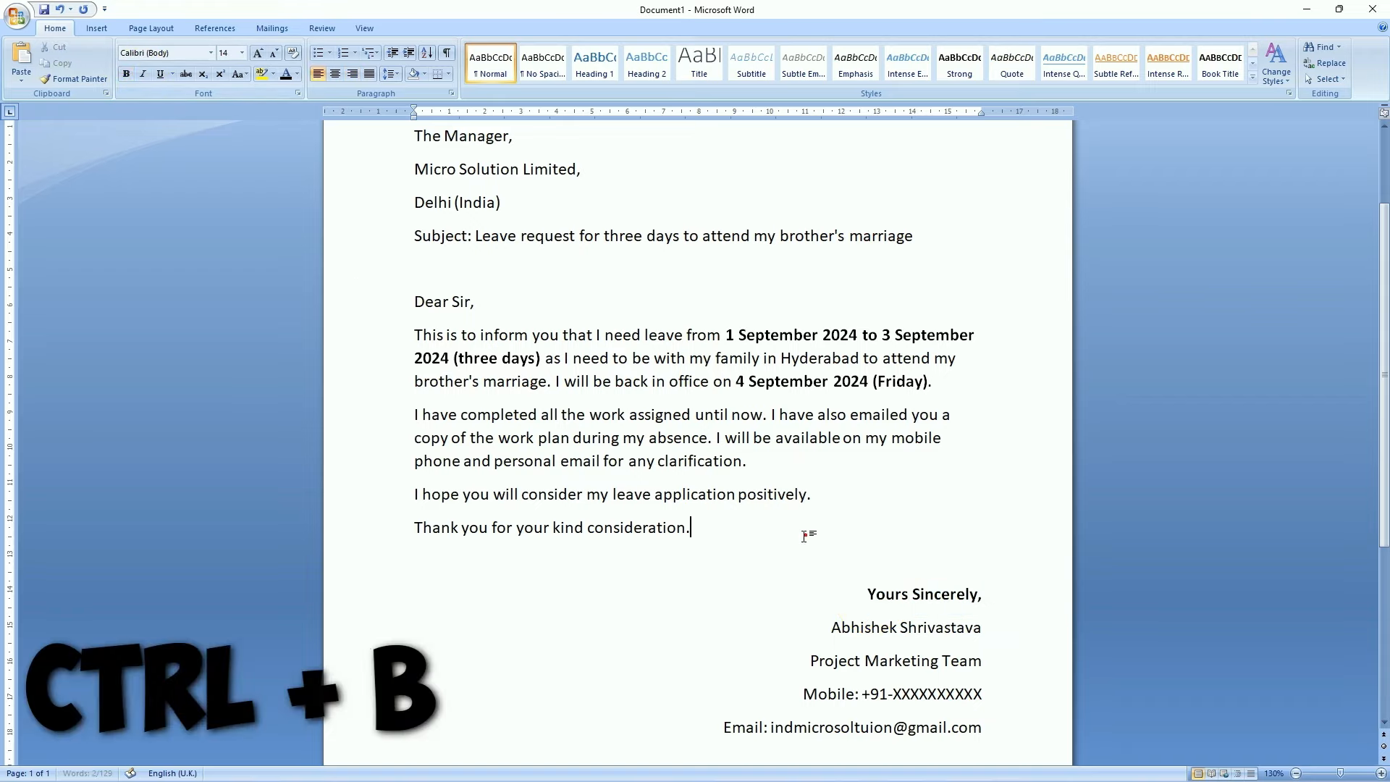
{"action": "scroll", "coordinate": [590, 533], "scroll_direction": "down", "scroll_amount": 1}
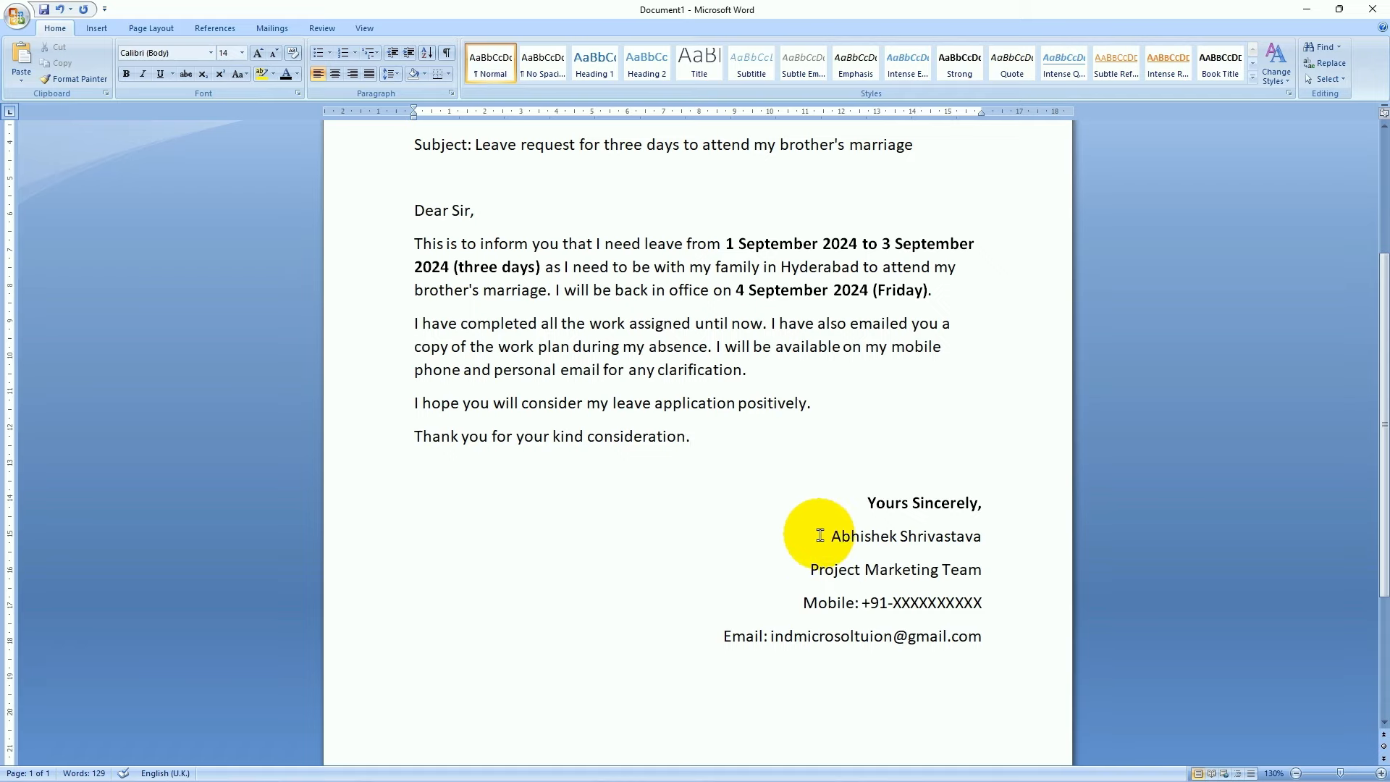
{"action": "scroll", "coordinate": [819, 536], "scroll_direction": "up", "scroll_amount": 3}
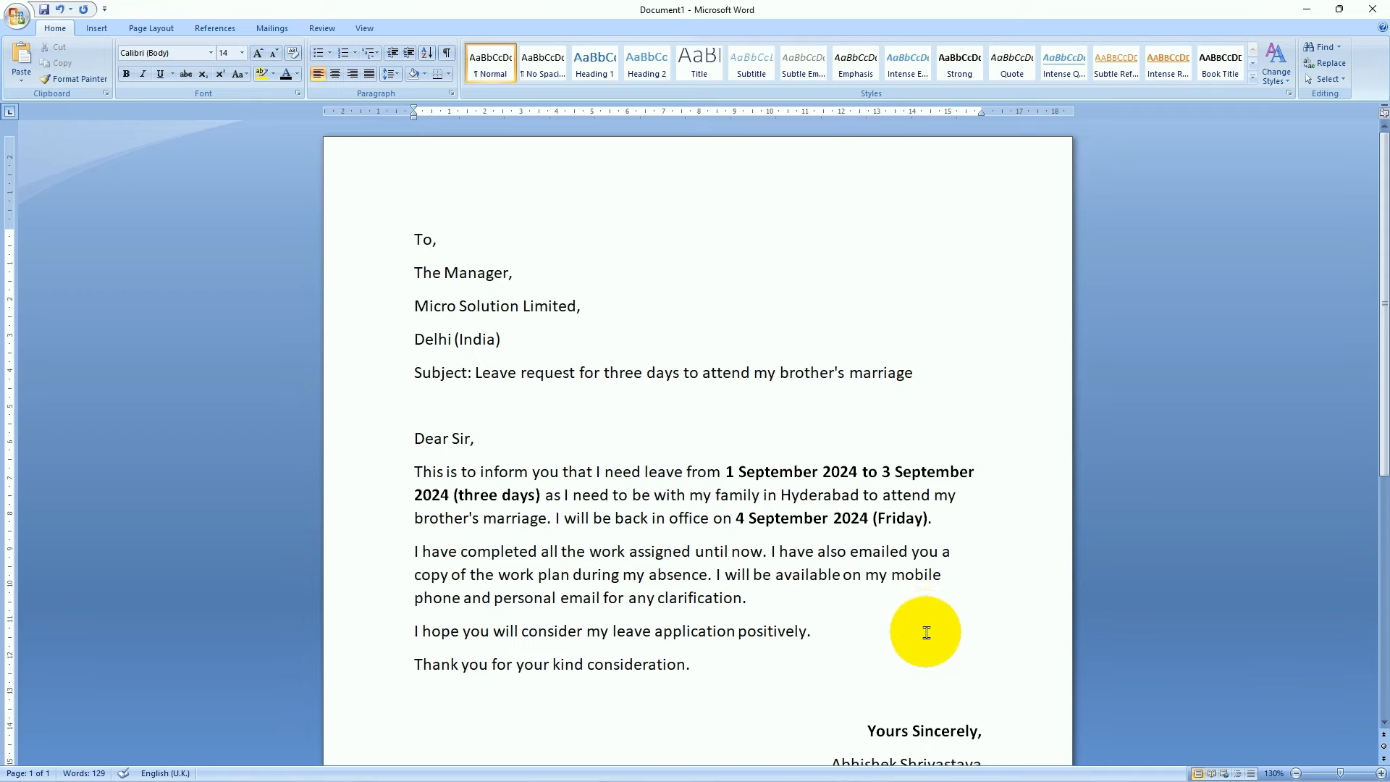
{"action": "scroll", "coordinate": [931, 637], "scroll_direction": "down", "scroll_amount": 6}
{"action": "scroll", "coordinate": [931, 640], "scroll_direction": "up", "scroll_amount": 6}
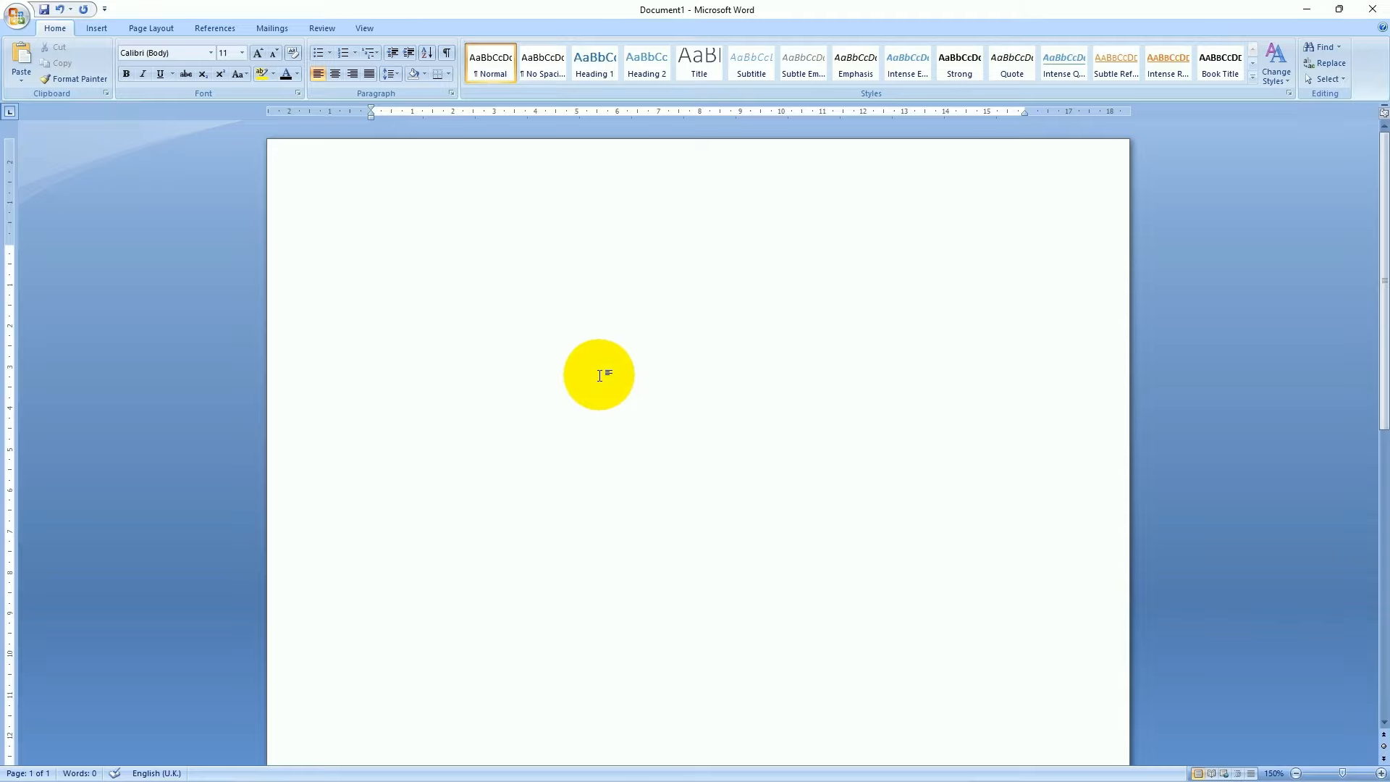
Switch the page to Landscape orientation and type the heading NOTICE
{"action": "scroll", "coordinate": [599, 375], "scroll_direction": "down", "scroll_amount": 9, "text": "ctrl"}
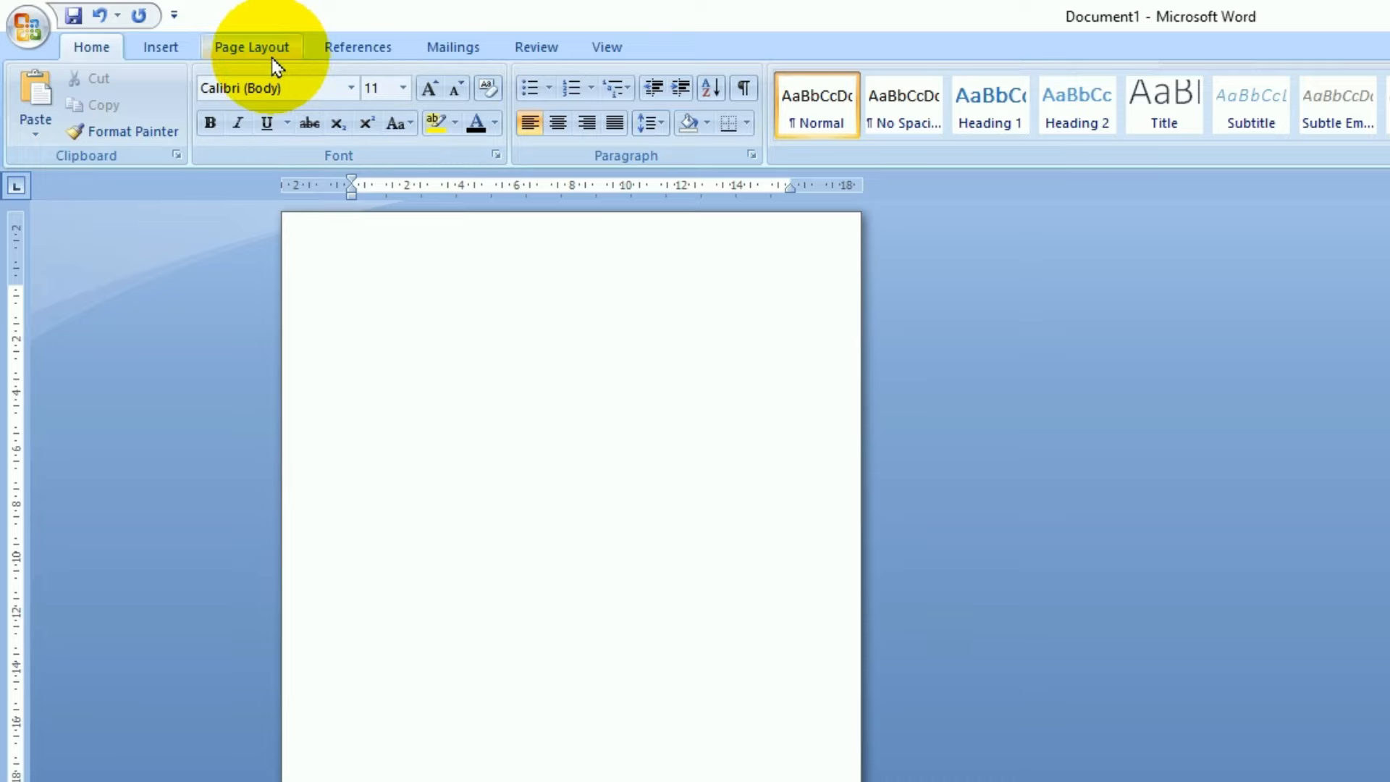
{"action": "left_click", "coordinate": [163, 30]}
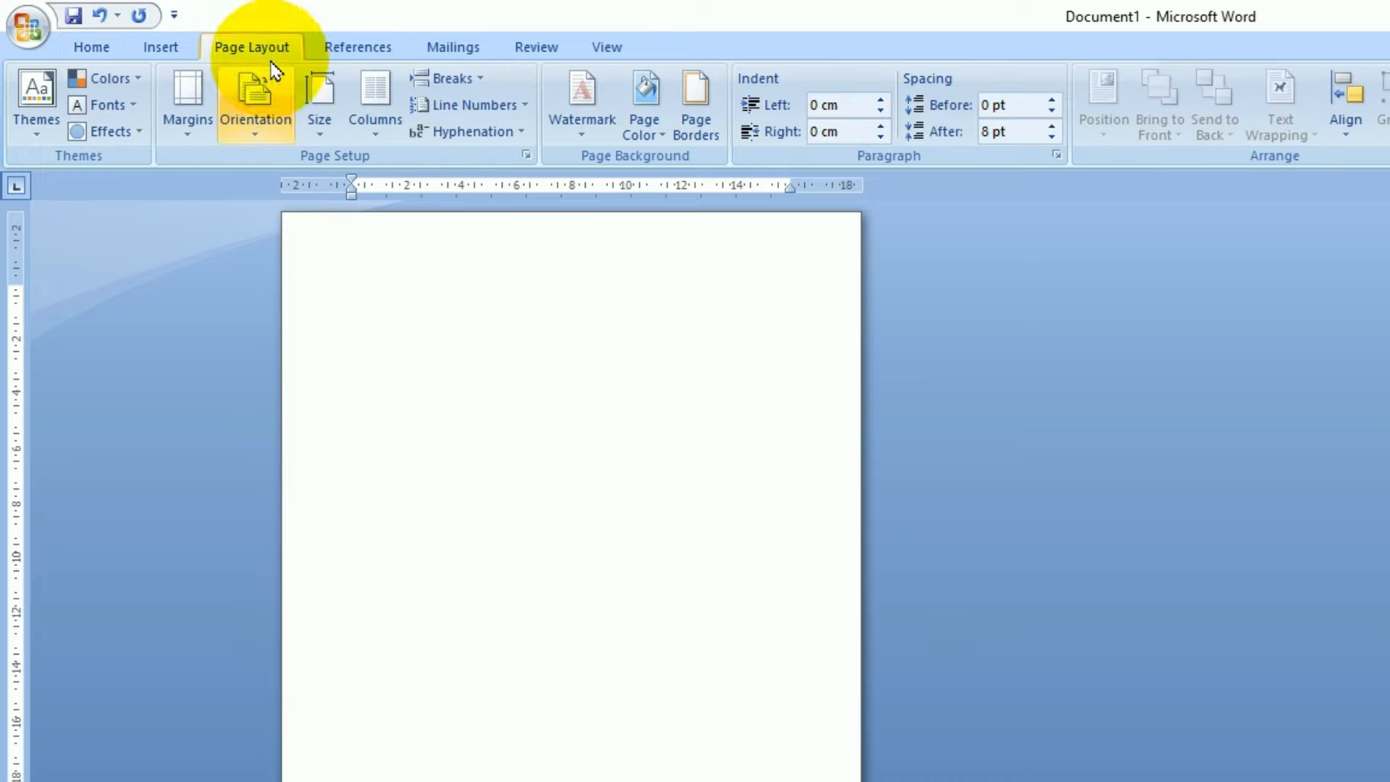
{"action": "left_click", "coordinate": [265, 143]}
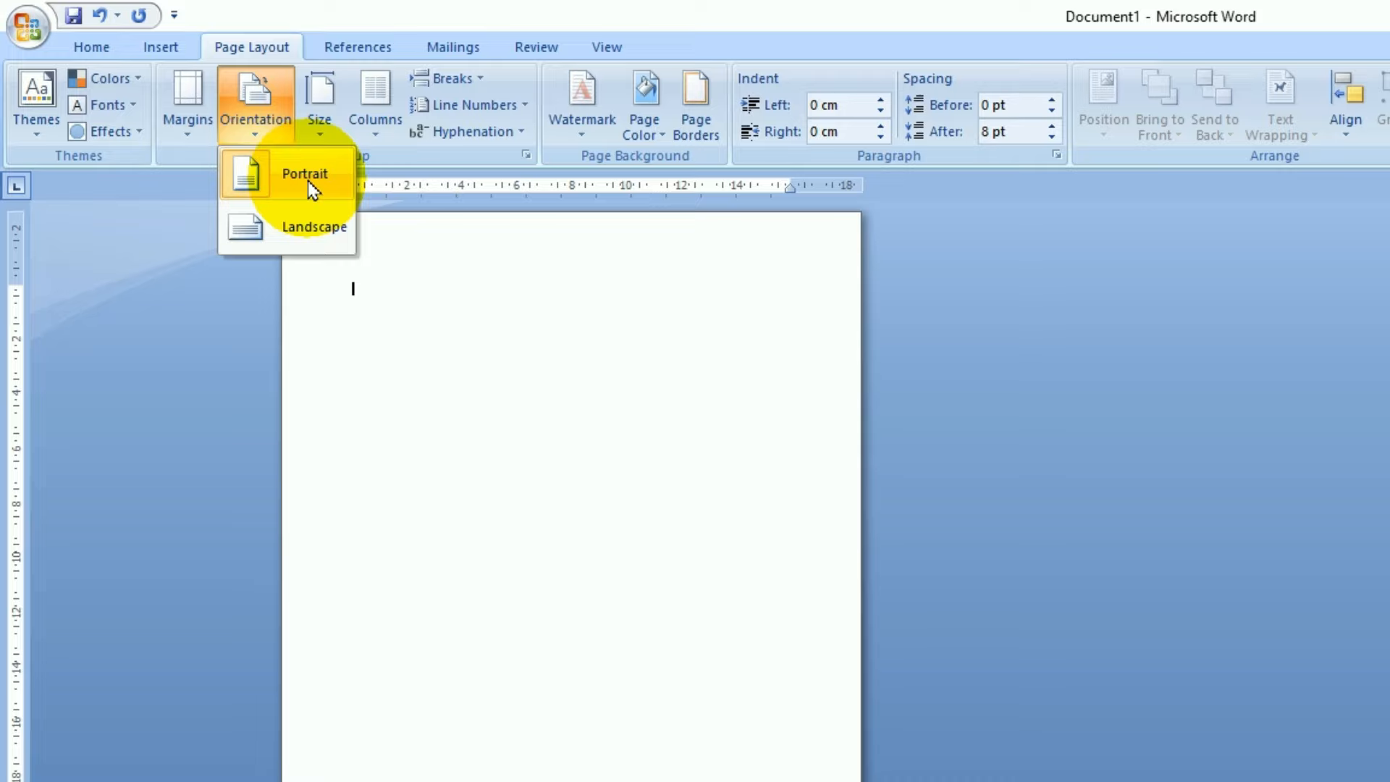
{"action": "left_click", "coordinate": [310, 228]}
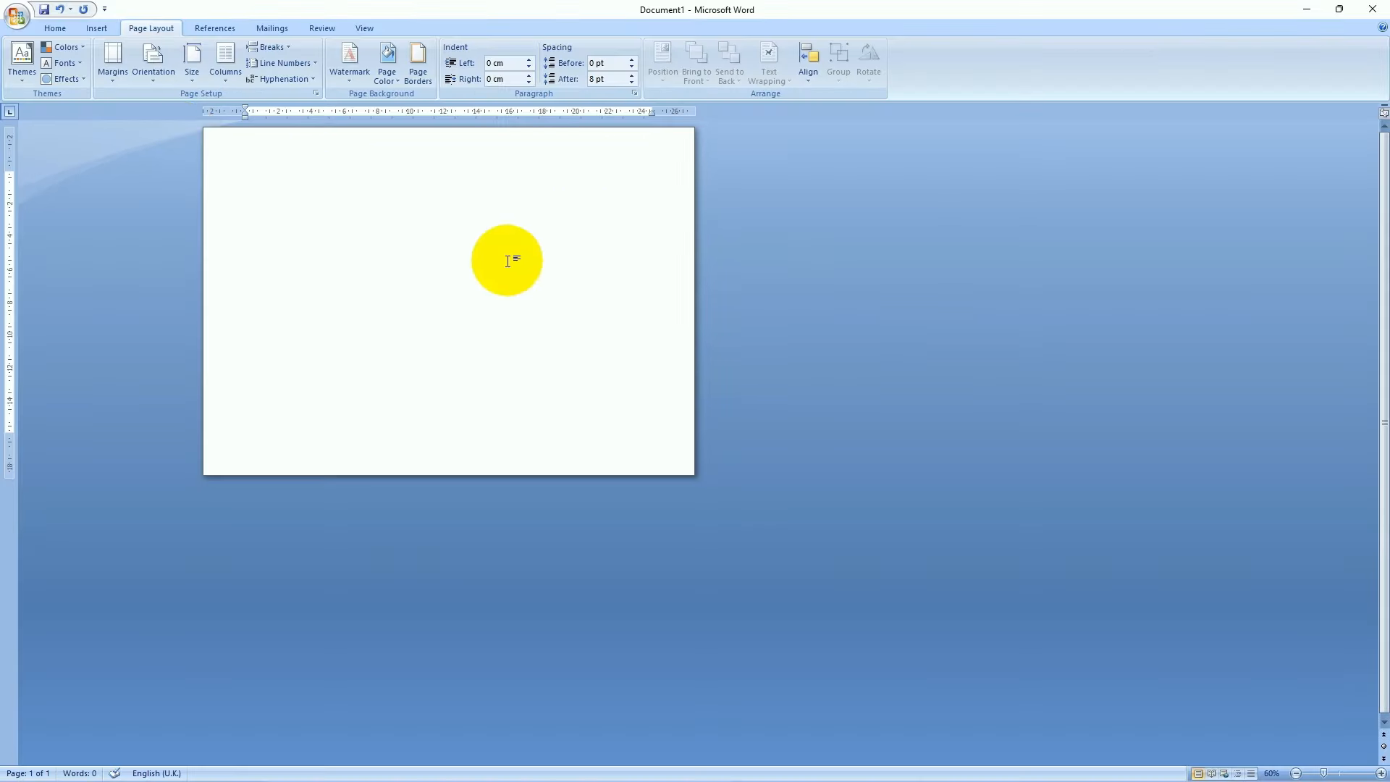
{"action": "scroll", "coordinate": [492, 332], "scroll_direction": "up", "scroll_amount": 3}
{"action": "scroll", "coordinate": [492, 332], "scroll_direction": "up", "scroll_amount": 2}
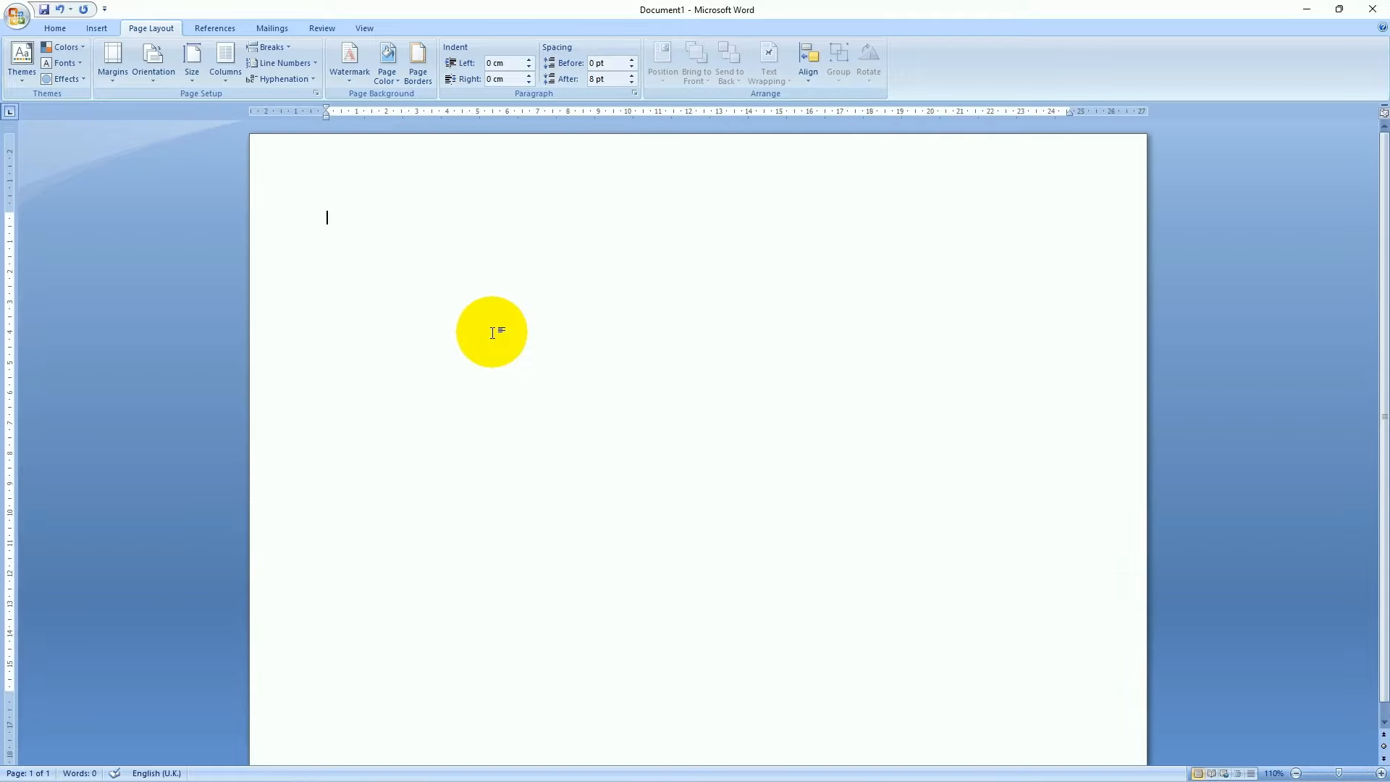
{"action": "scroll", "coordinate": [492, 332], "scroll_direction": "down", "scroll_amount": 1}
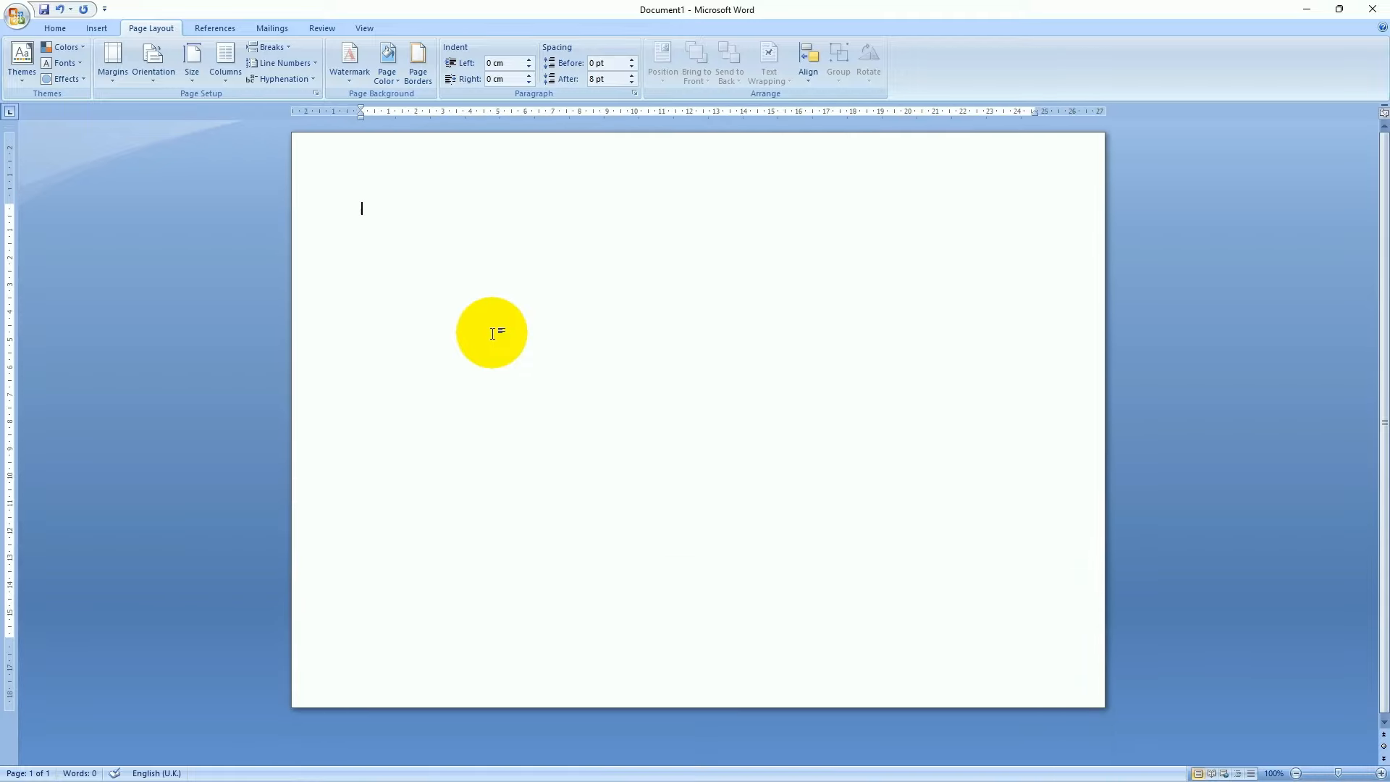
{"action": "scroll", "coordinate": [492, 333], "scroll_direction": "up", "scroll_amount": 1}
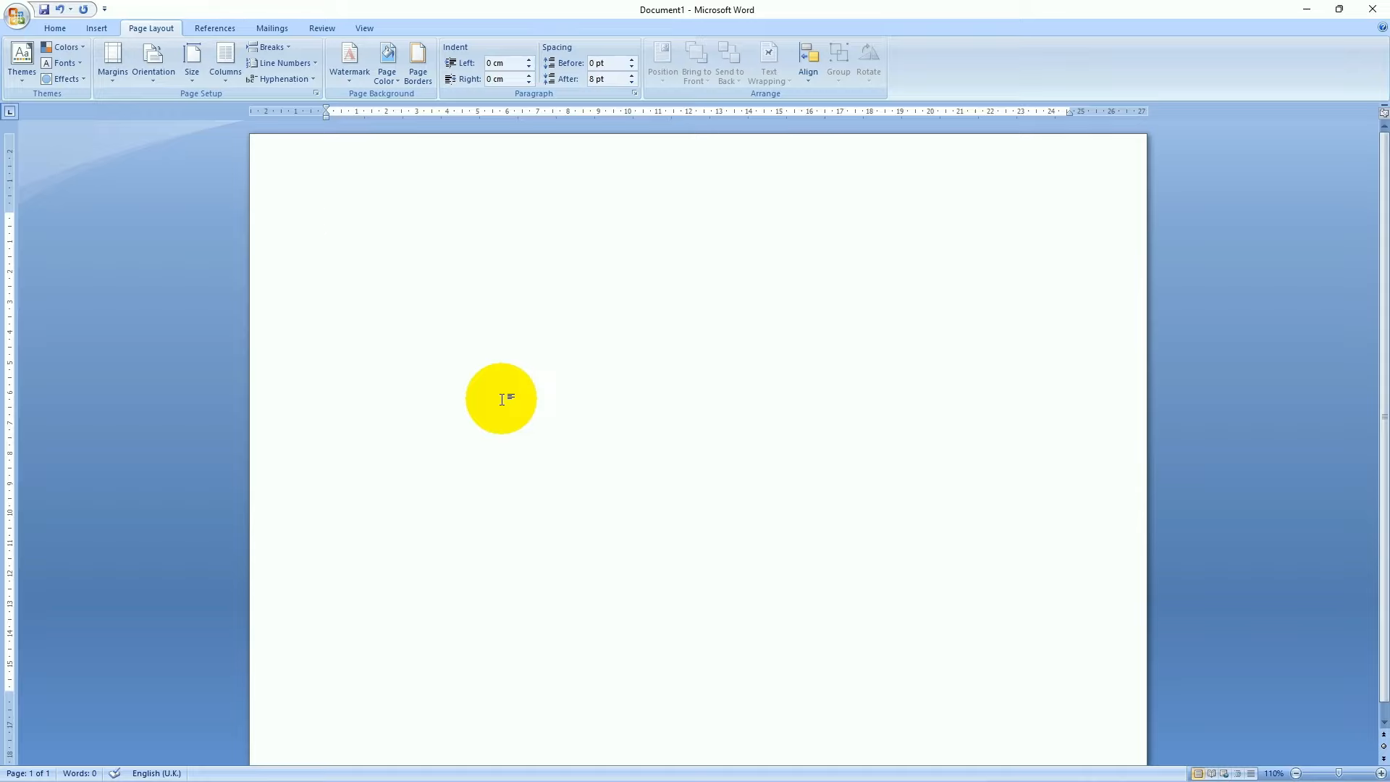
{"action": "type", "text": "NOTICE"}
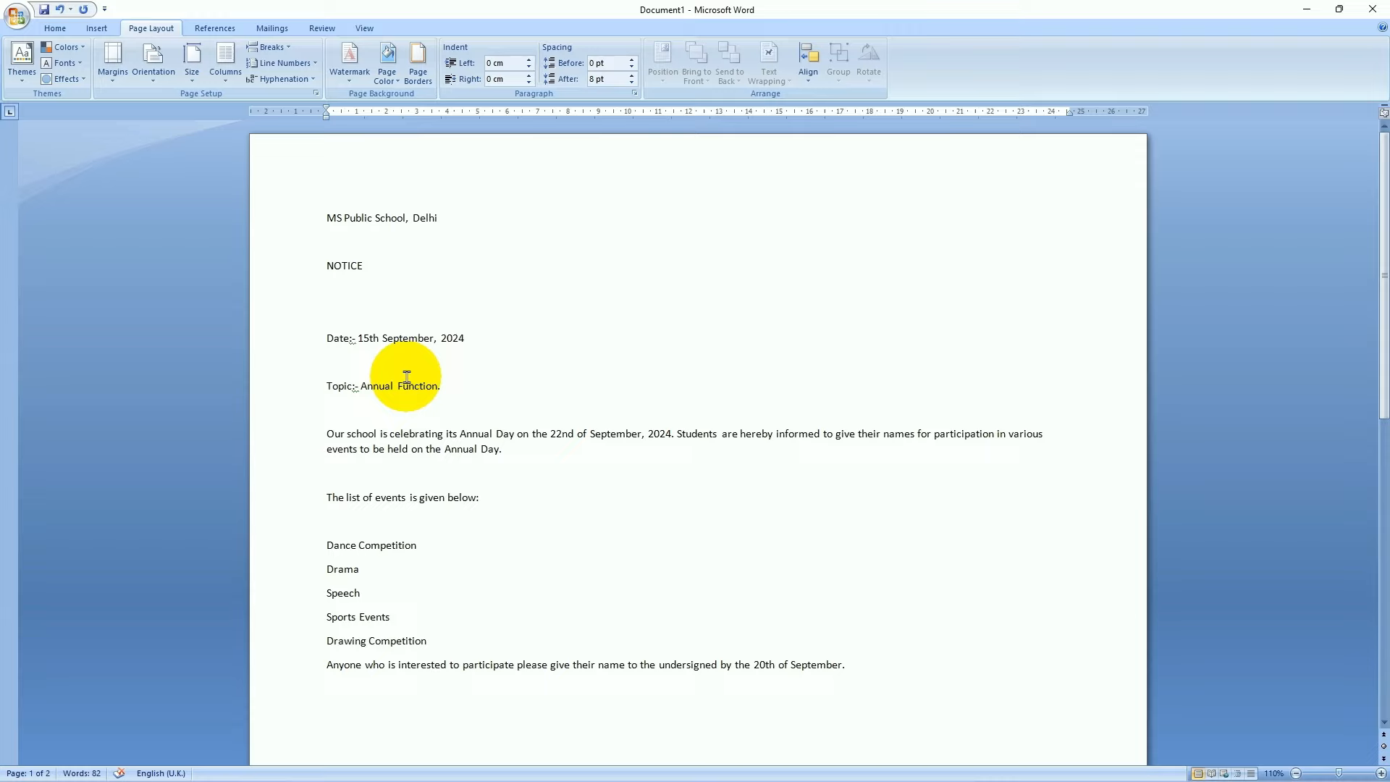
Center the 'MS Public School, Delhi' heading, bold it and enlarge it three font steps
{"action": "left_click", "coordinate": [341, 293]}
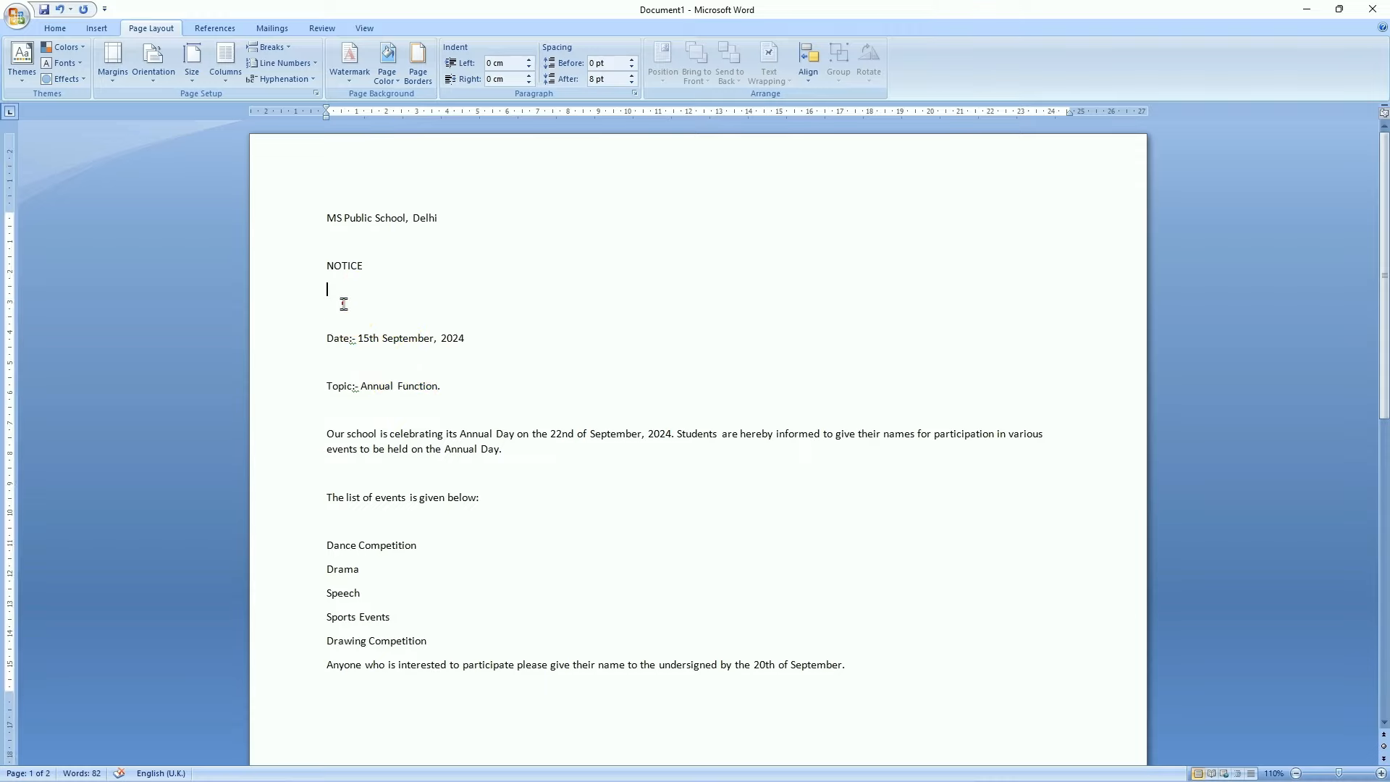
{"action": "left_click", "coordinate": [326, 218]}
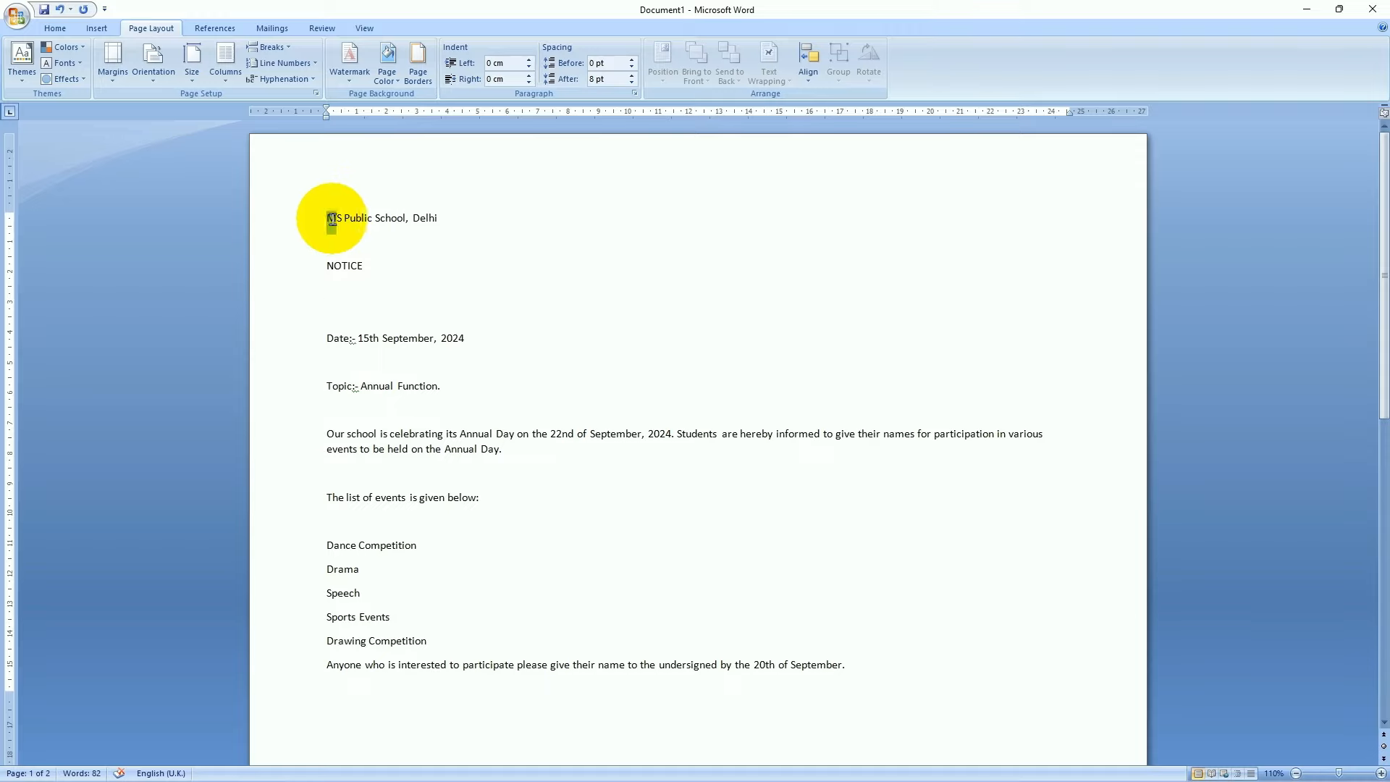
{"action": "key", "text": "shift+Right"}
{"action": "key", "text": "shift+Right"}
{"action": "key", "text": "shift+Right"}
{"action": "key", "text": "shift+Right"}
{"action": "key", "text": "shift+Right"}
{"action": "key", "text": "shift+Right"}
{"action": "key", "text": "shift+Right"}
{"action": "key", "text": "shift+Right"}
{"action": "key", "text": "shift+Right"}
{"action": "key", "text": "shift+Right"}
{"action": "key", "text": "shift+Right"}
{"action": "key", "text": "shift+Right"}
{"action": "key", "text": "shift+Right"}
{"action": "key", "text": "shift+Right"}
{"action": "key", "text": "shift+Right"}
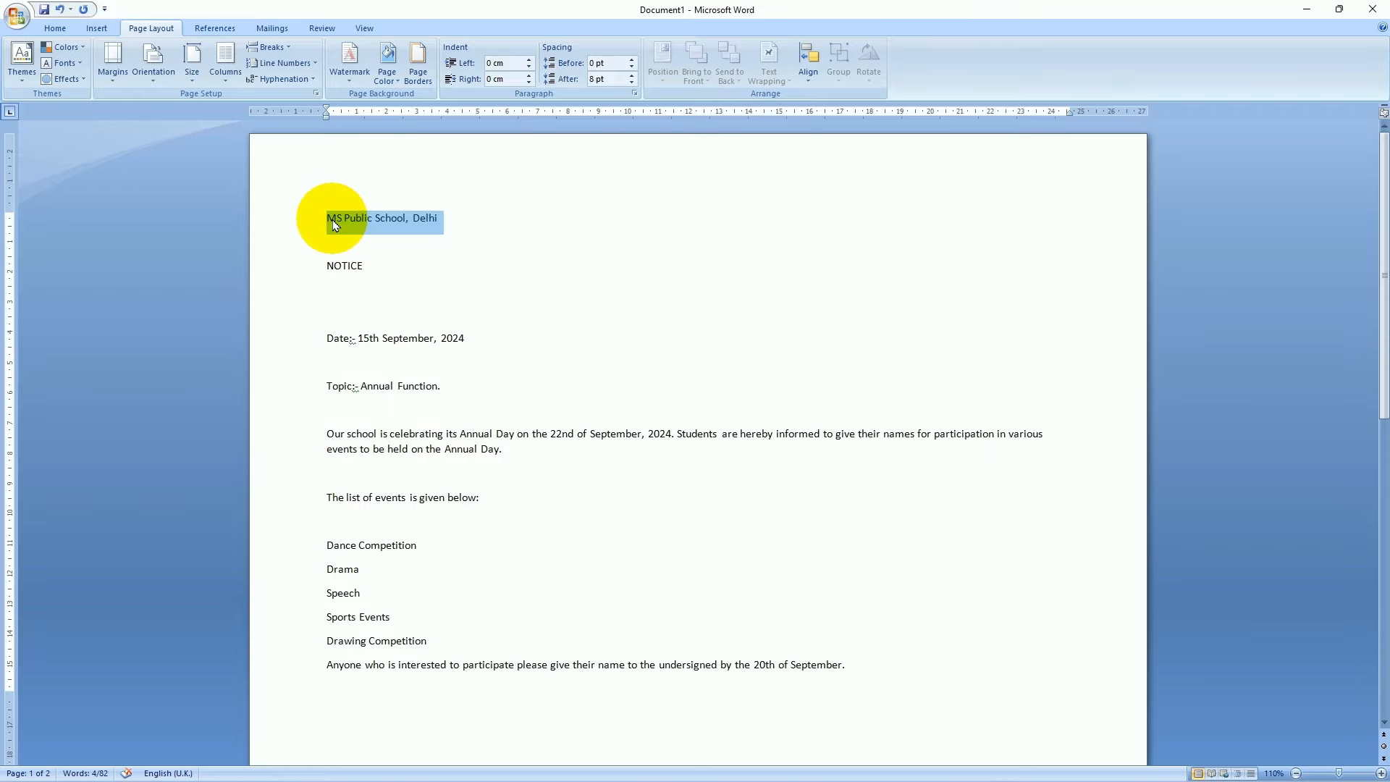
{"action": "left_click", "coordinate": [55, 28]}
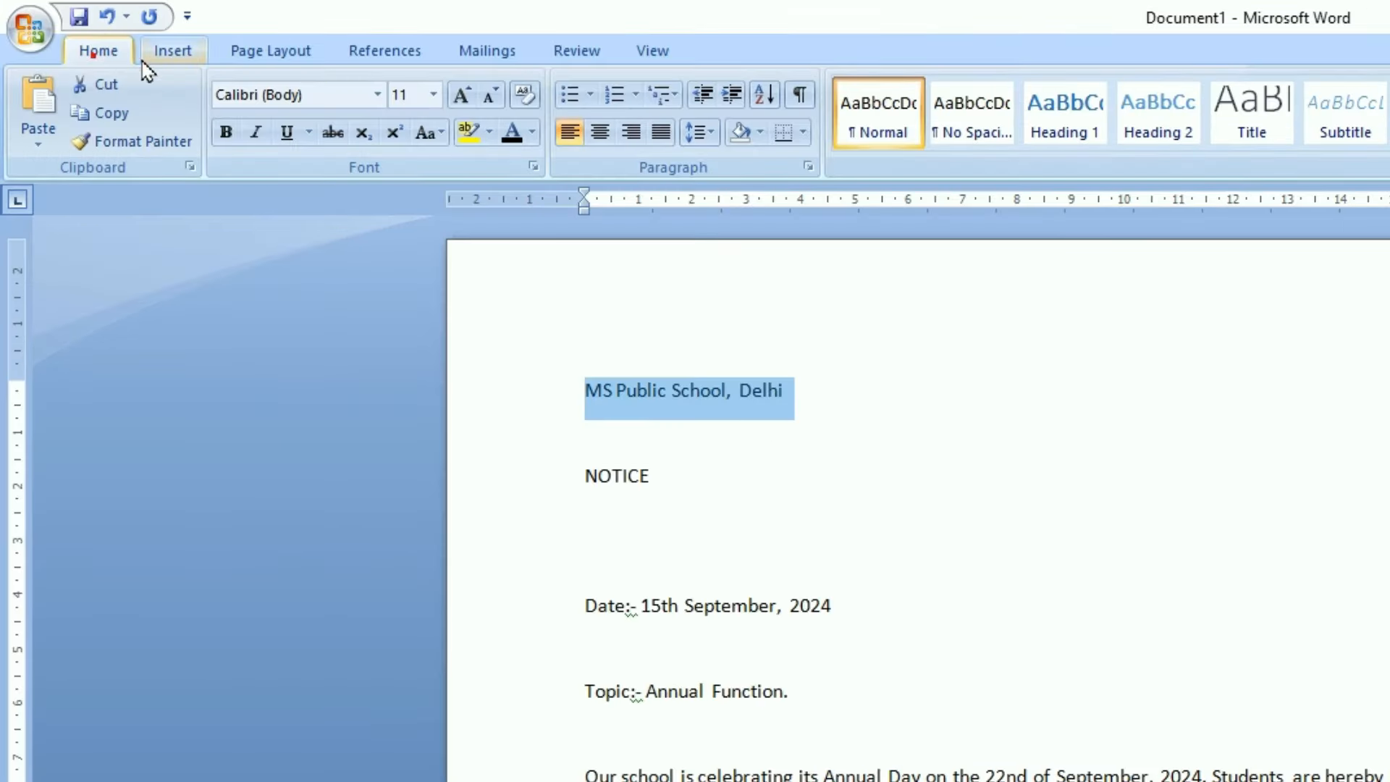
{"action": "left_click", "coordinate": [600, 133]}
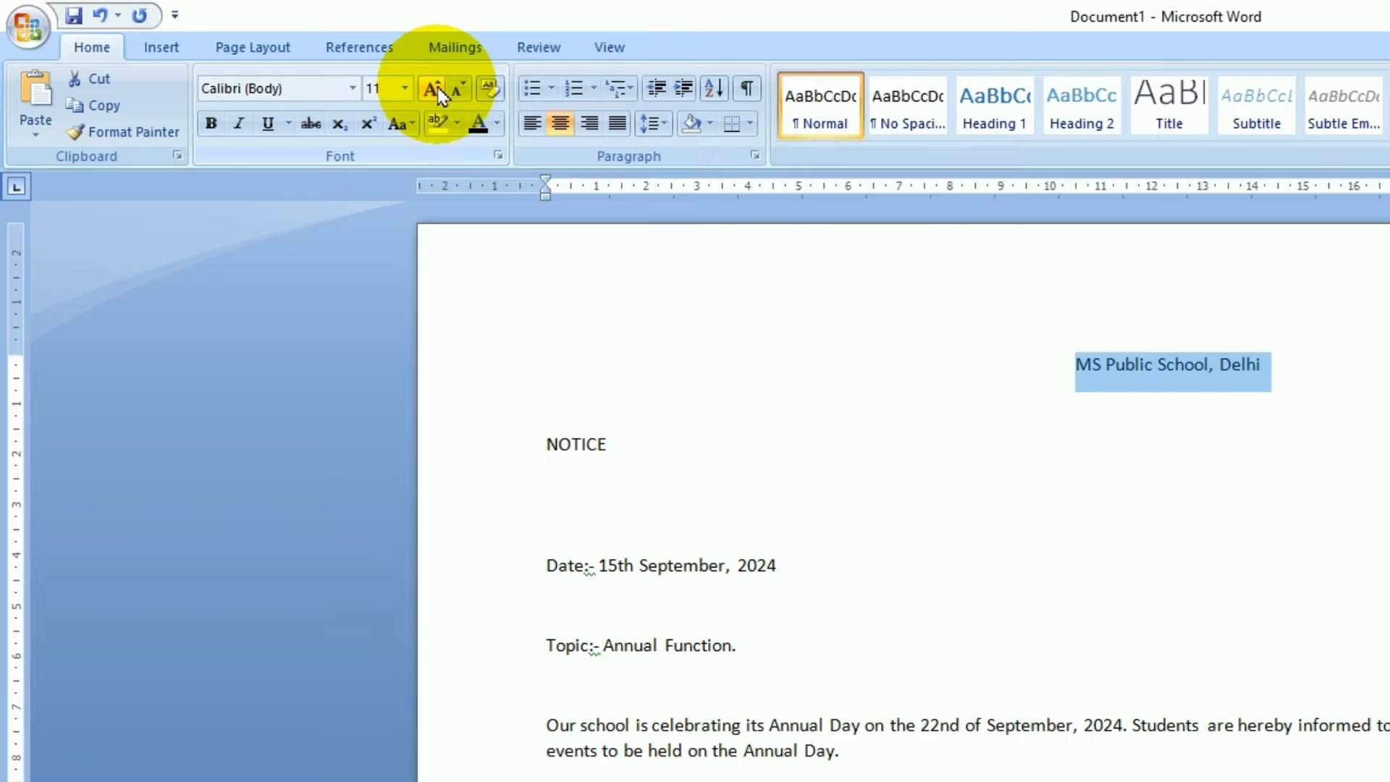
{"action": "left_click", "coordinate": [261, 55]}
{"action": "left_click", "coordinate": [260, 55]}
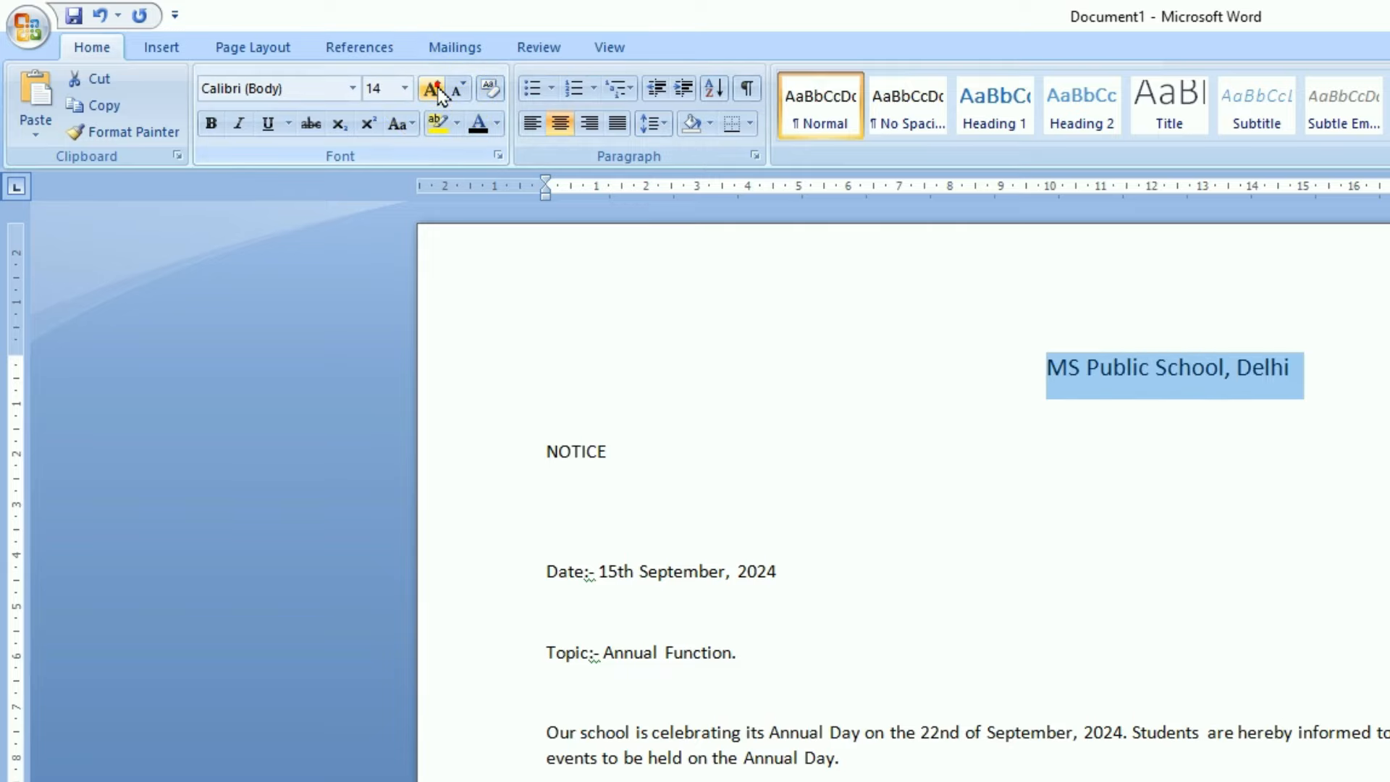
{"action": "left_click", "coordinate": [261, 54]}
{"action": "left_click", "coordinate": [260, 54]}
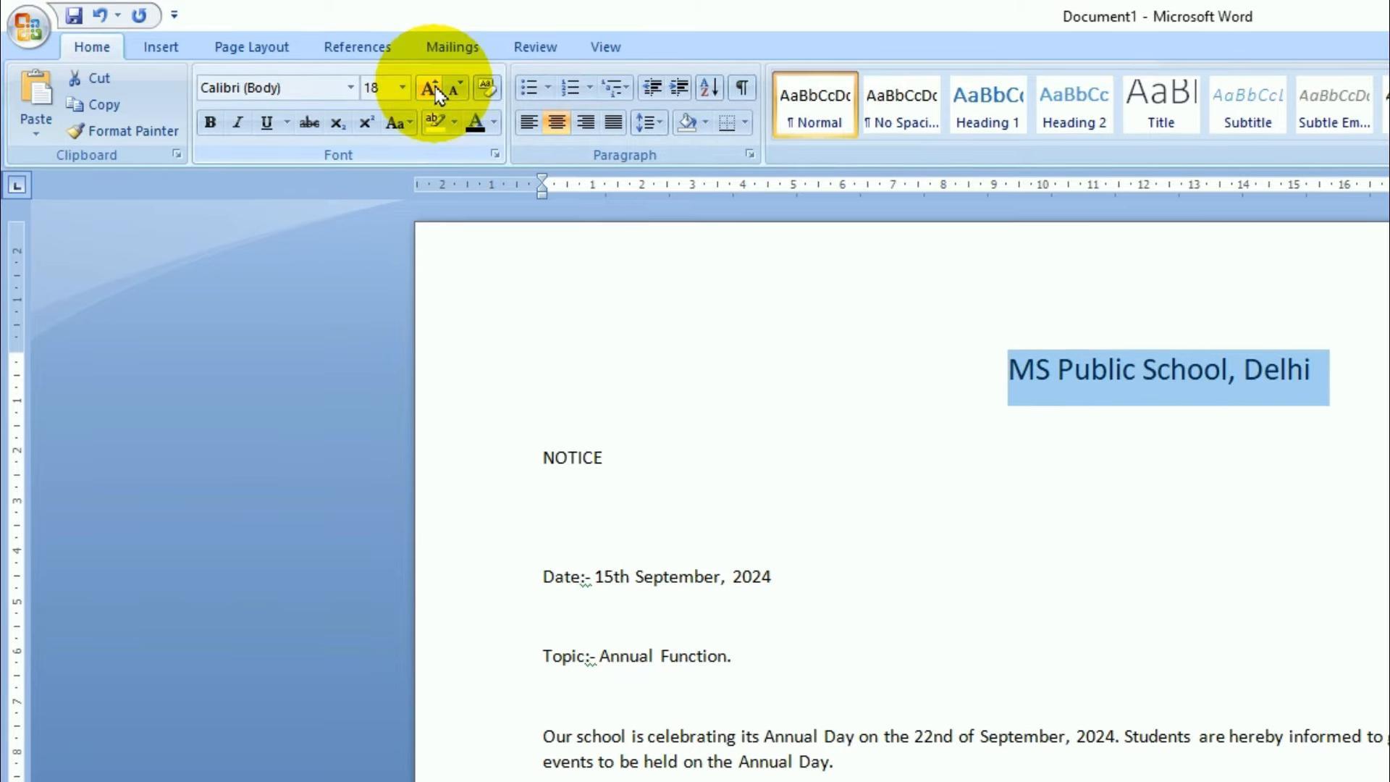
{"action": "left_click", "coordinate": [210, 122]}
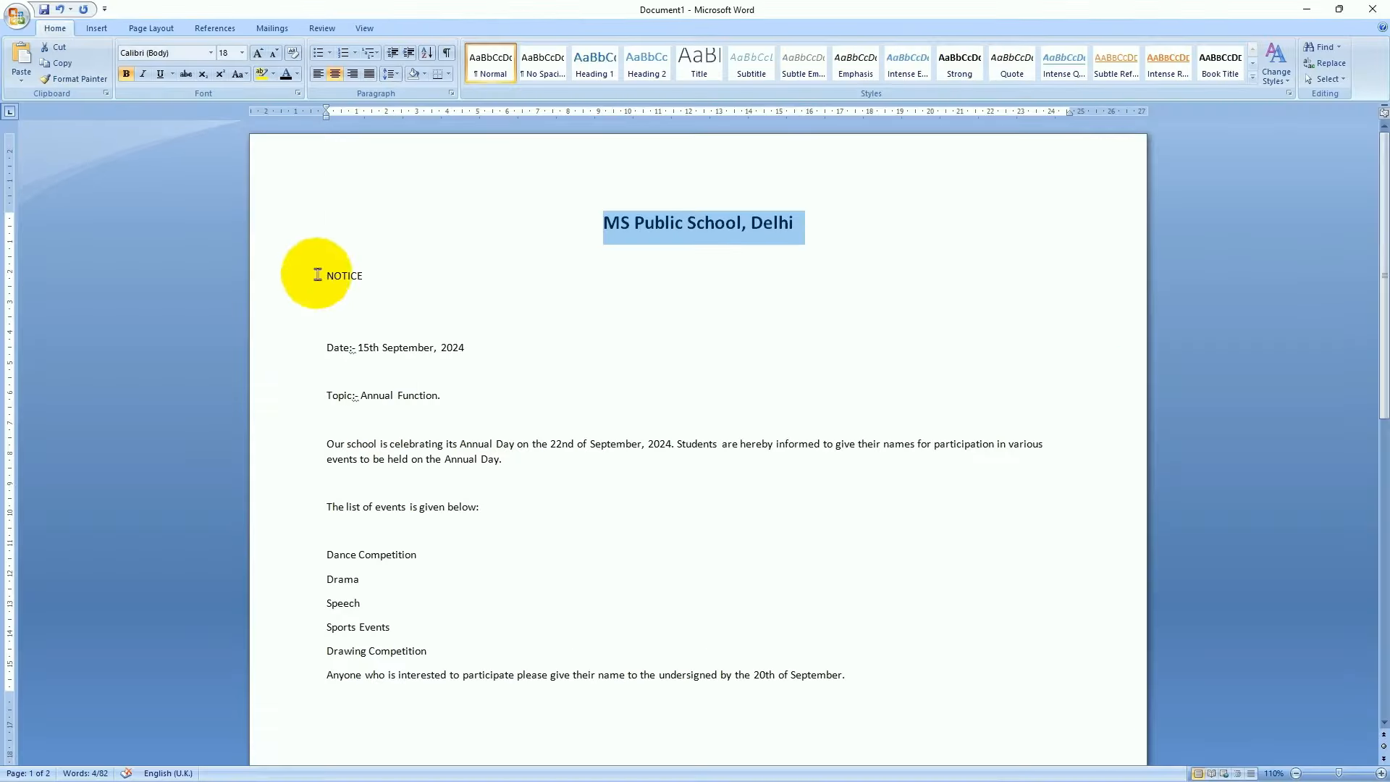
{"action": "left_click", "coordinate": [318, 275]}
Center, bold and enlarge NOTICE three font steps, then select both headings
{"action": "left_click", "coordinate": [329, 272]}
{"action": "key", "text": "shift+Right"}
{"action": "key", "text": "shift+Right"}
{"action": "key", "text": "shift+Right"}
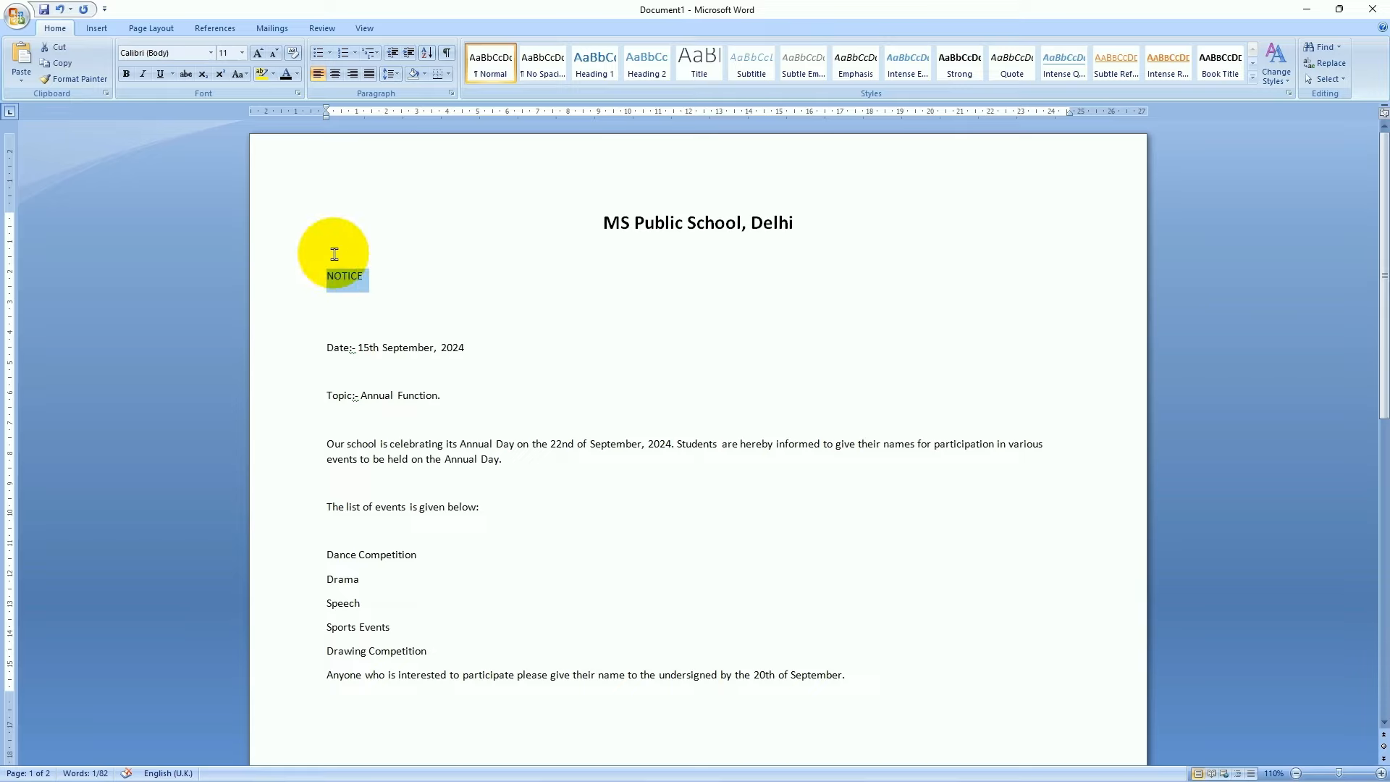
{"action": "left_click", "coordinate": [334, 73]}
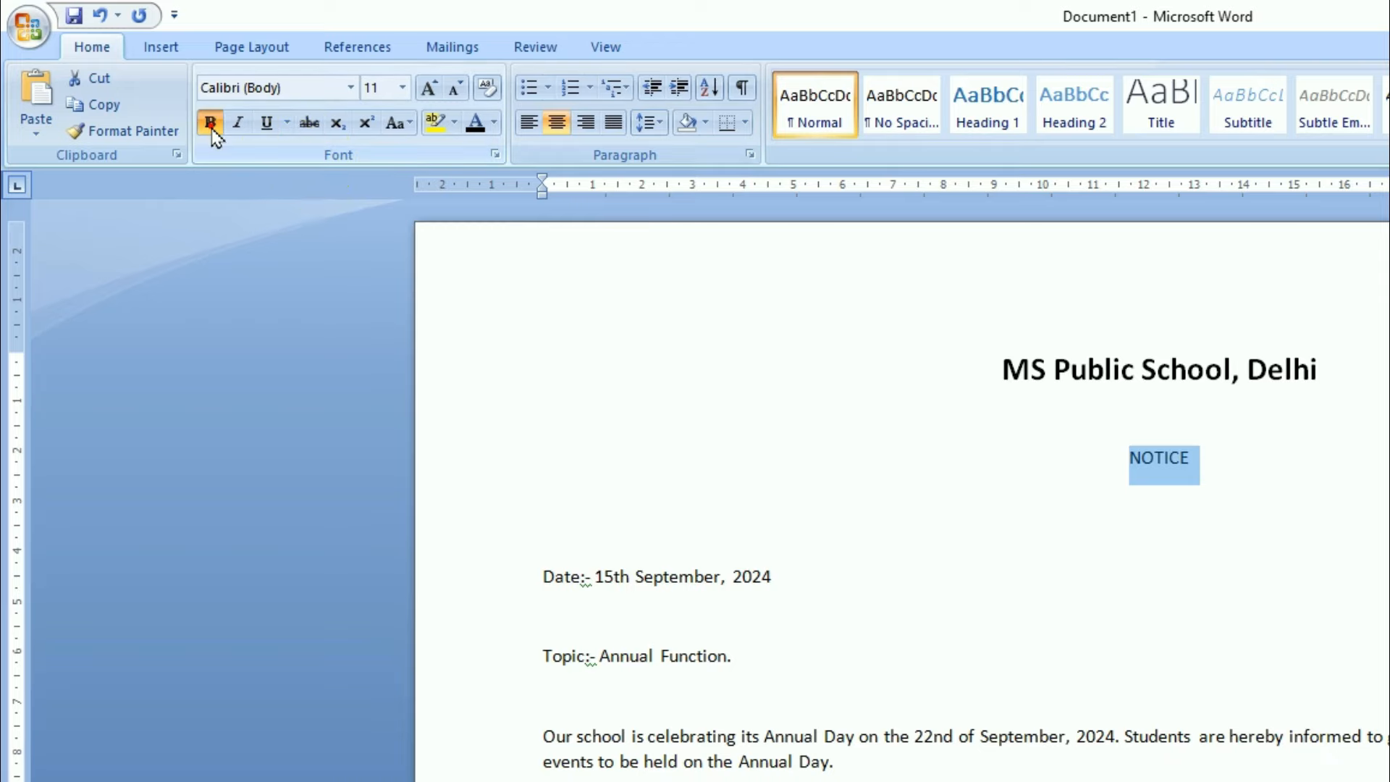
{"action": "left_click", "coordinate": [211, 123]}
{"action": "left_click", "coordinate": [428, 89]}
{"action": "left_click", "coordinate": [427, 89]}
{"action": "left_click", "coordinate": [428, 89]}
{"action": "left_click", "coordinate": [428, 89]}
{"action": "left_click", "coordinate": [427, 89]}
{"action": "left_click", "coordinate": [428, 89]}
{"action": "left_click", "coordinate": [428, 89]}
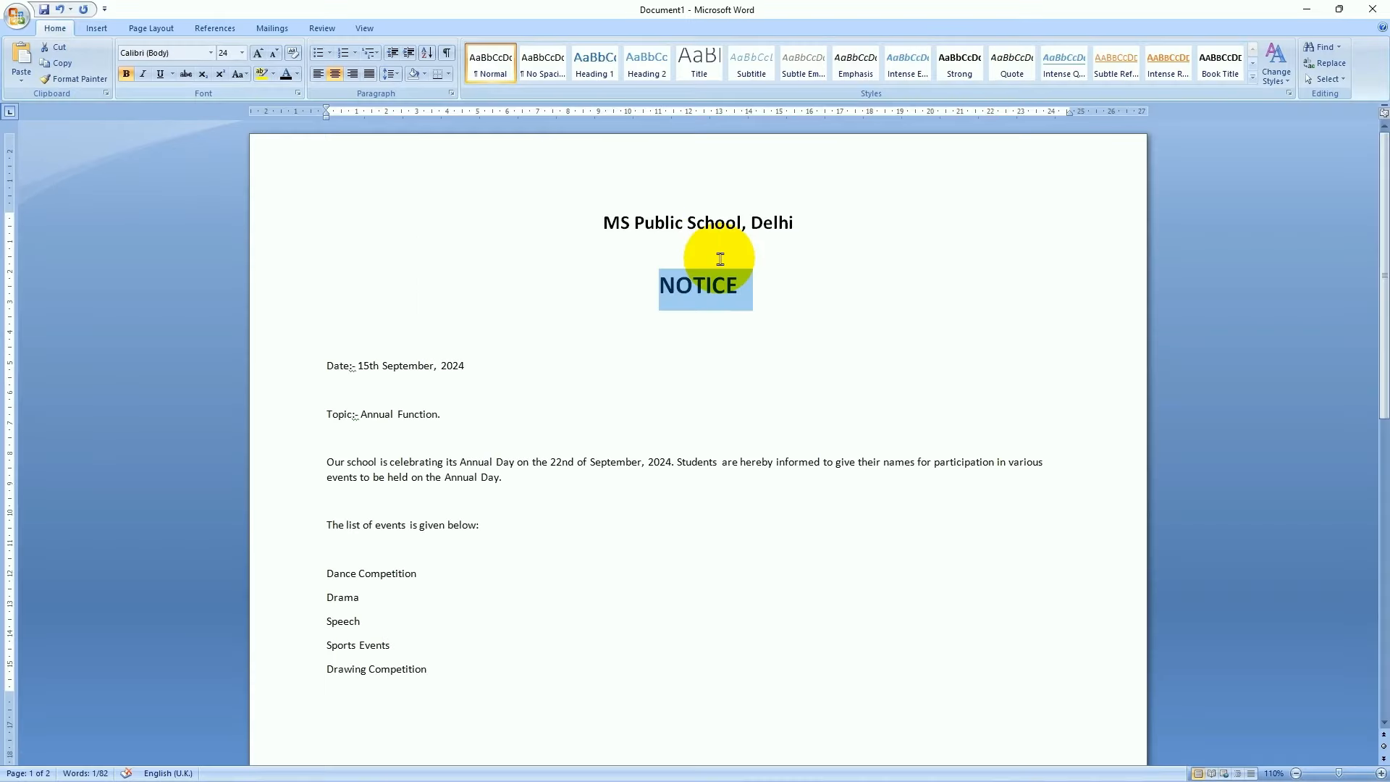
{"action": "left_click", "coordinate": [1287, 430]}
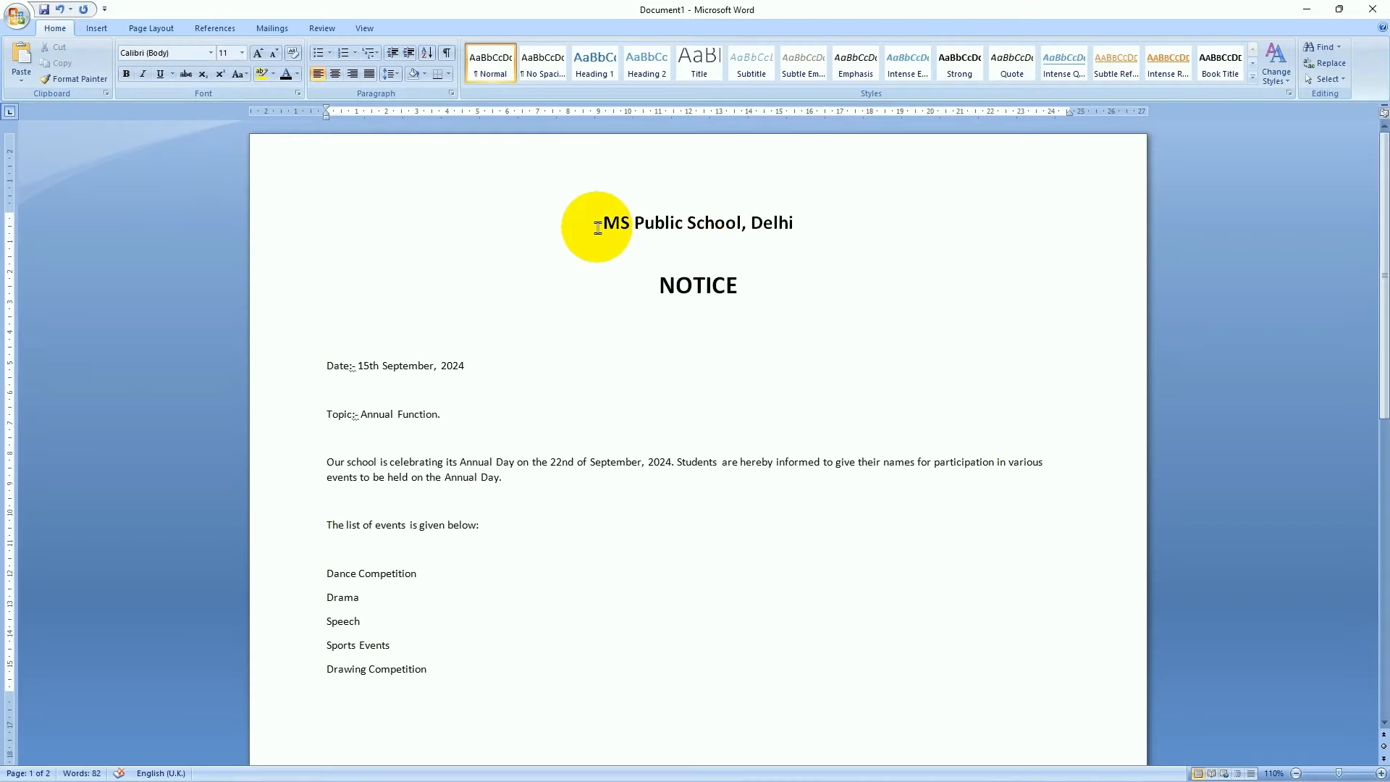
{"action": "left_click", "coordinate": [692, 259]}
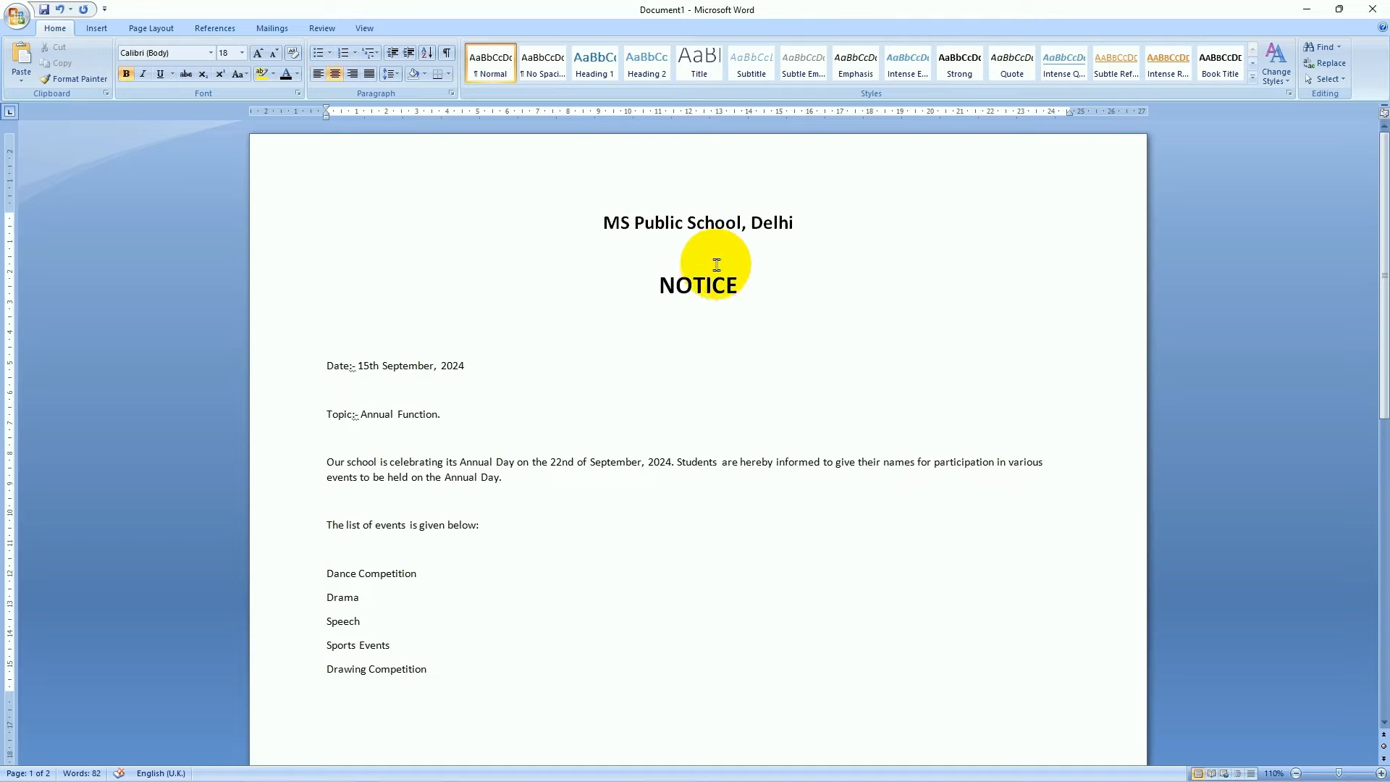
{"action": "key", "text": "shift+Down"}
{"action": "key", "text": "shift+Down"}
{"action": "key", "text": "shift+Down"}
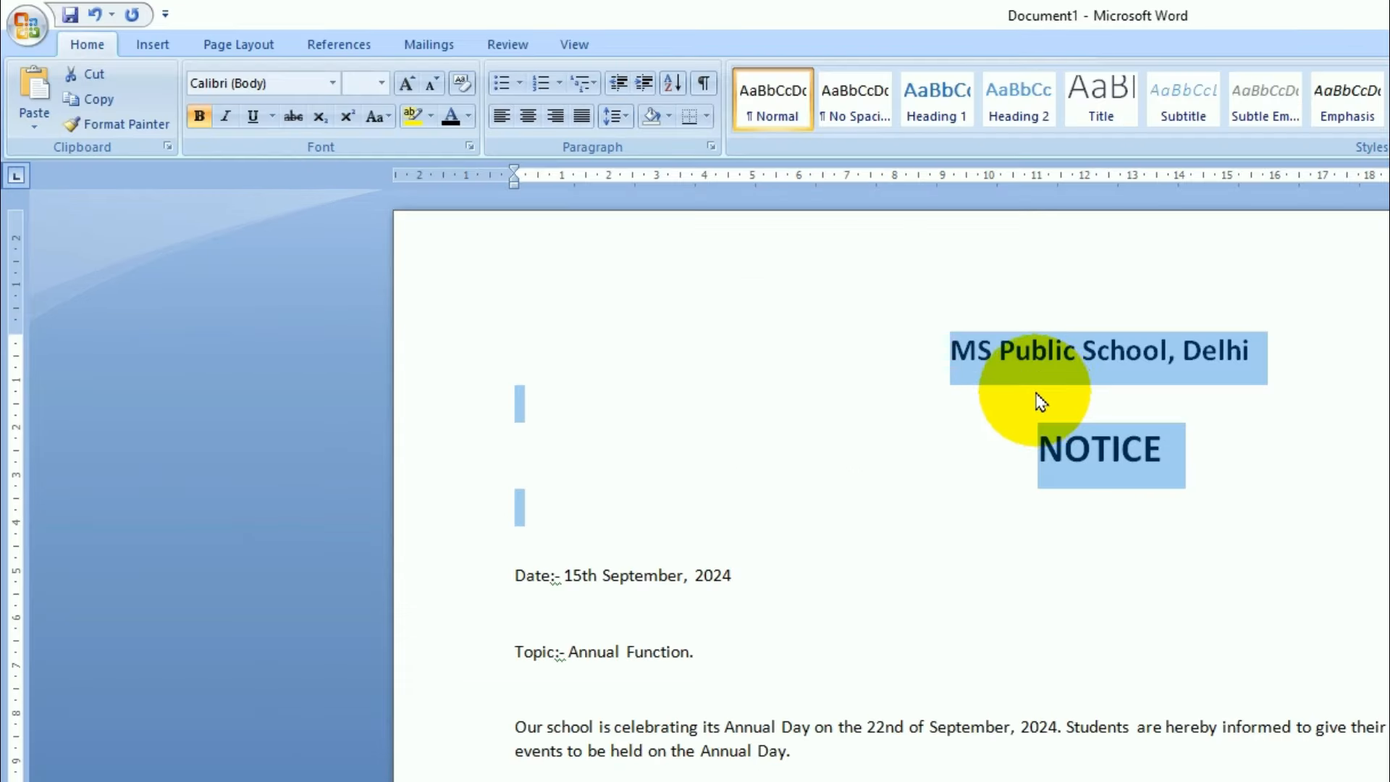
Remove the extra space after the heading paragraphs via Line Spacing
{"action": "left_click", "coordinate": [394, 75]}
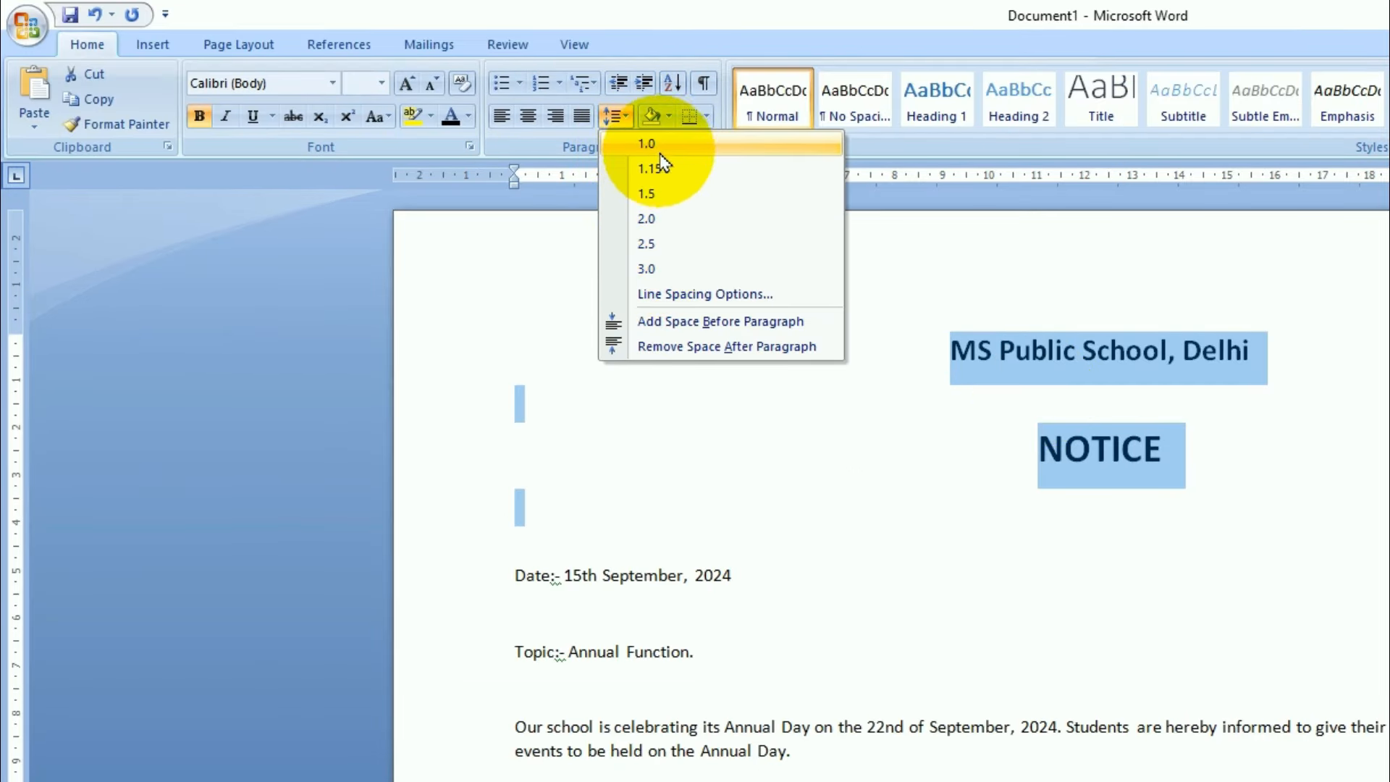
{"action": "left_click", "coordinate": [657, 149]}
{"action": "left_click", "coordinate": [631, 123]}
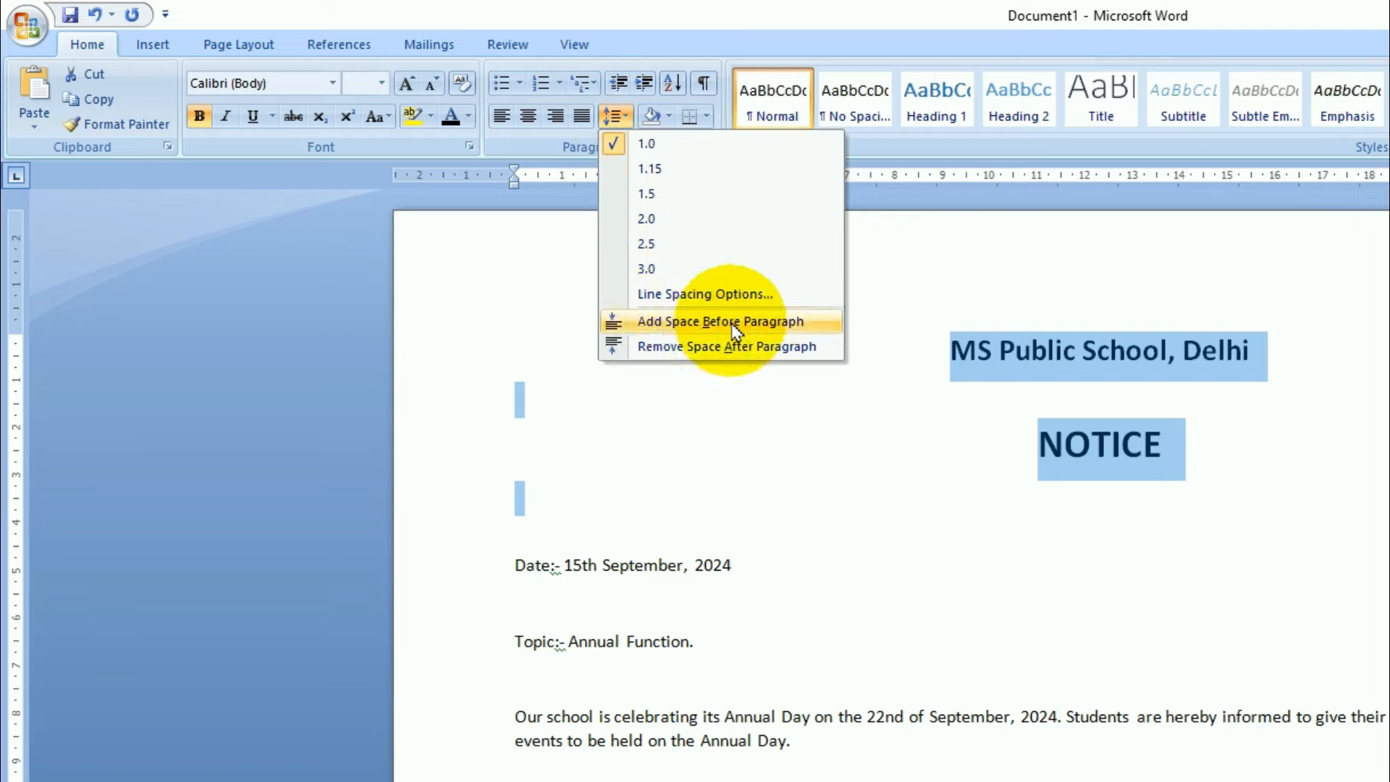
{"action": "left_click", "coordinate": [760, 348]}
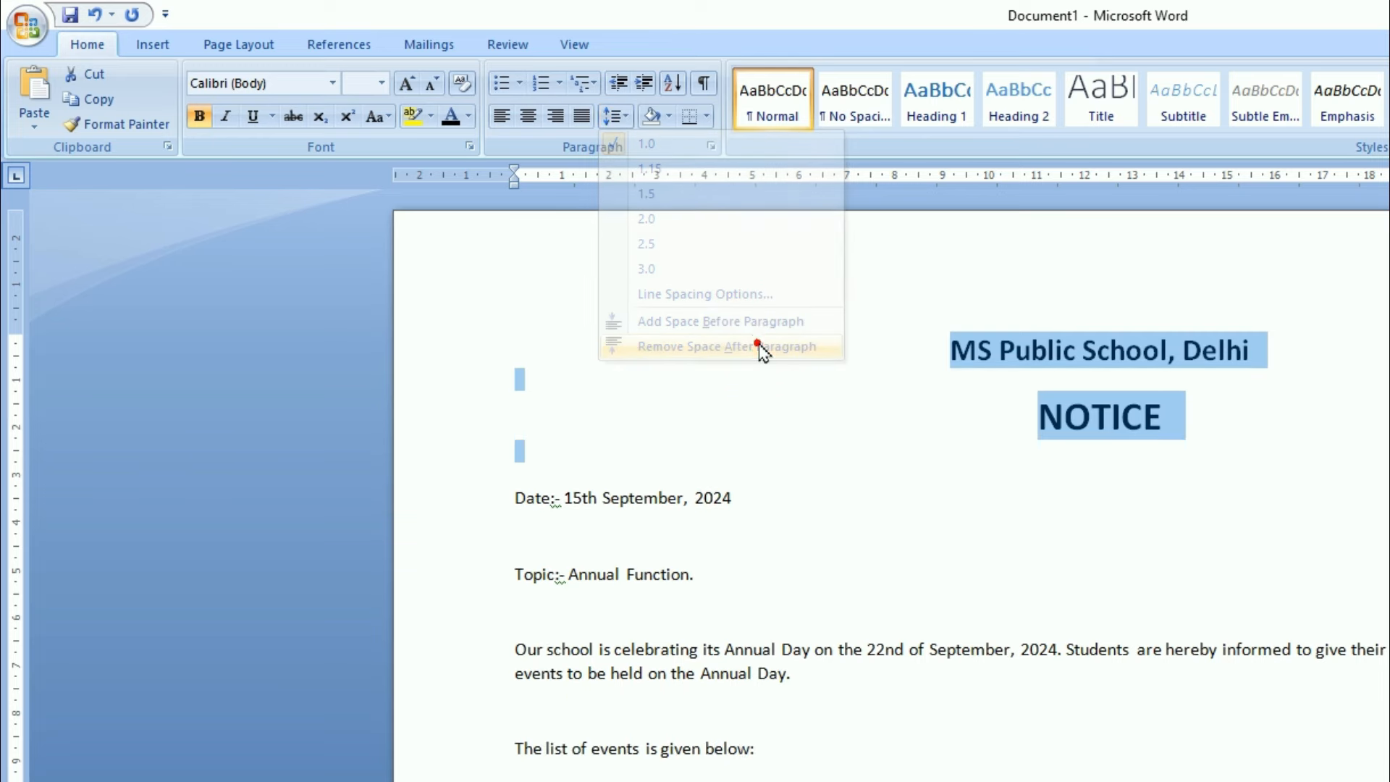
{"action": "left_click", "coordinate": [1345, 474]}
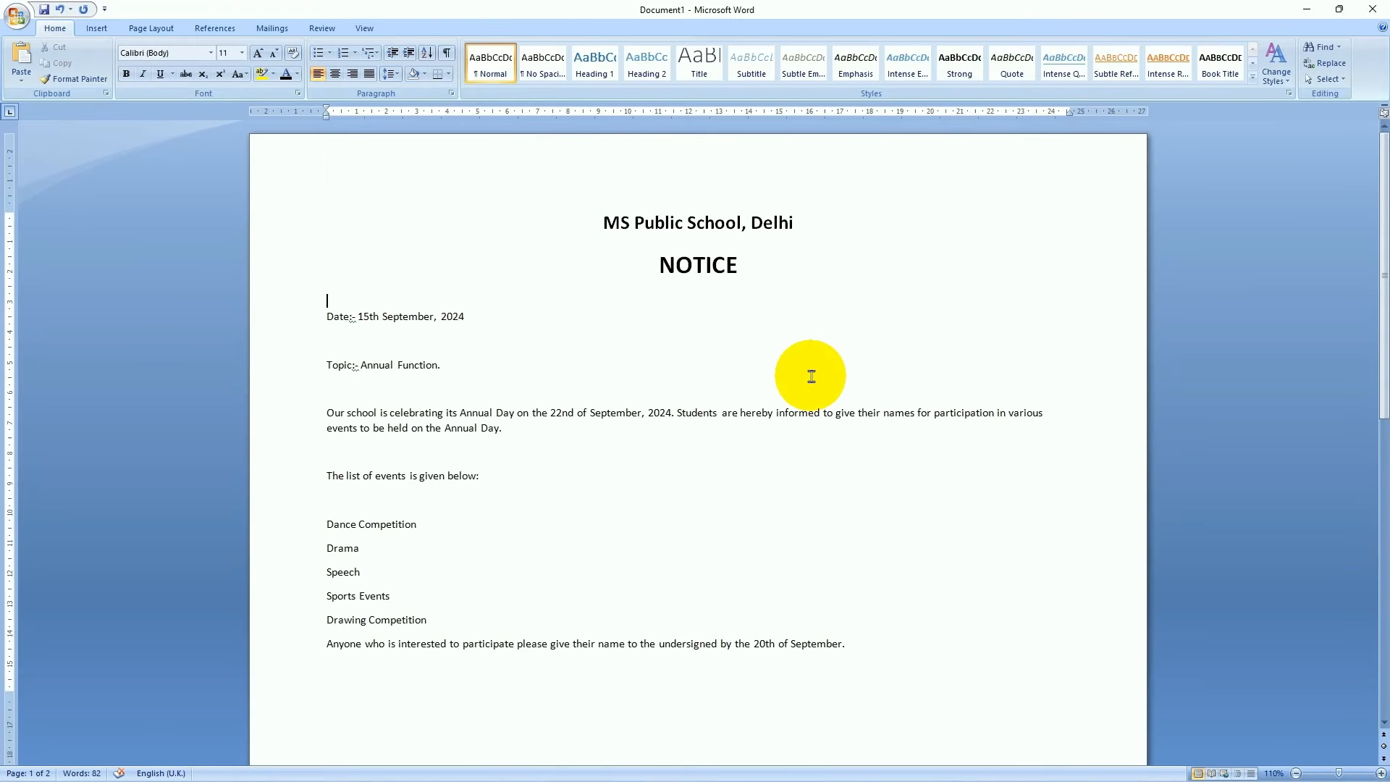
Accept the suggested corrections so the lines read 'Date: -' and 'Topic: -'
{"action": "right_click", "coordinate": [353, 322]}
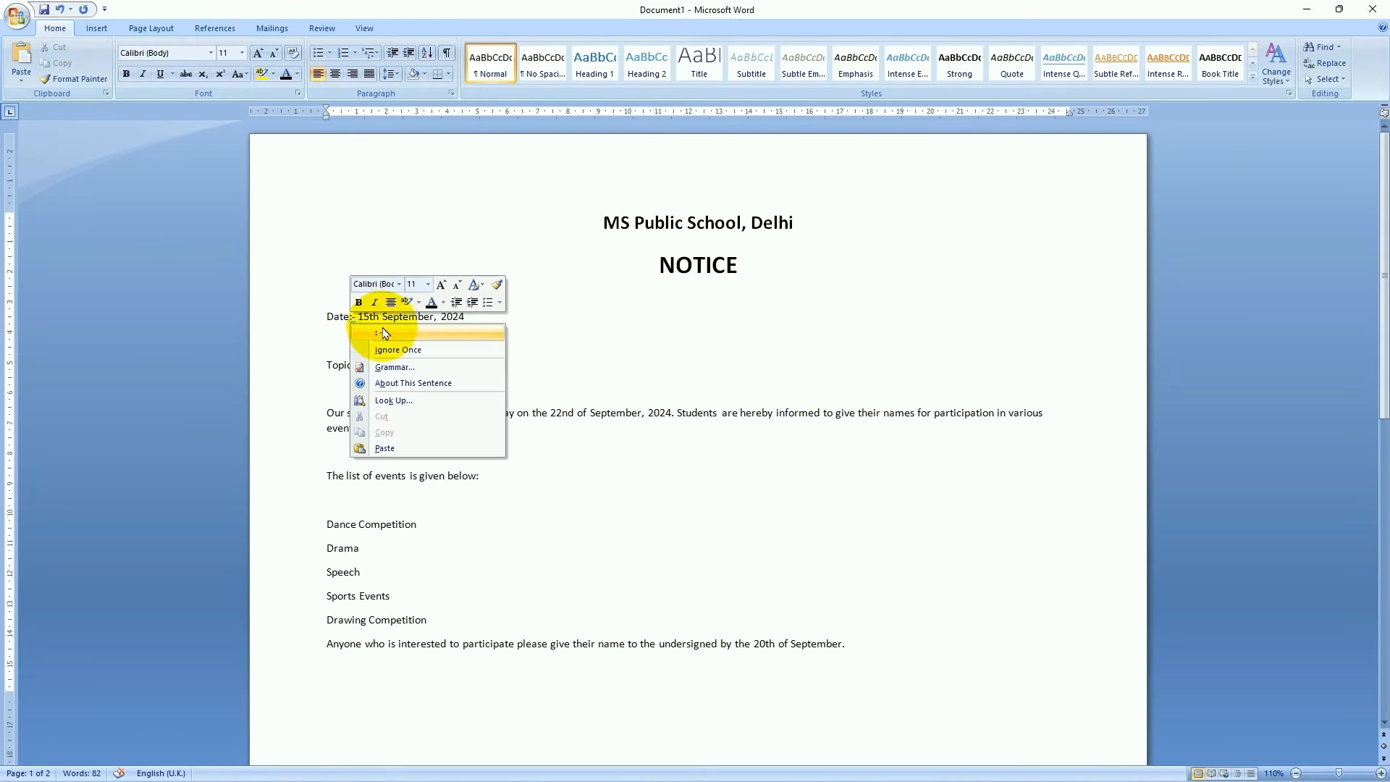
{"action": "left_click", "coordinate": [426, 348]}
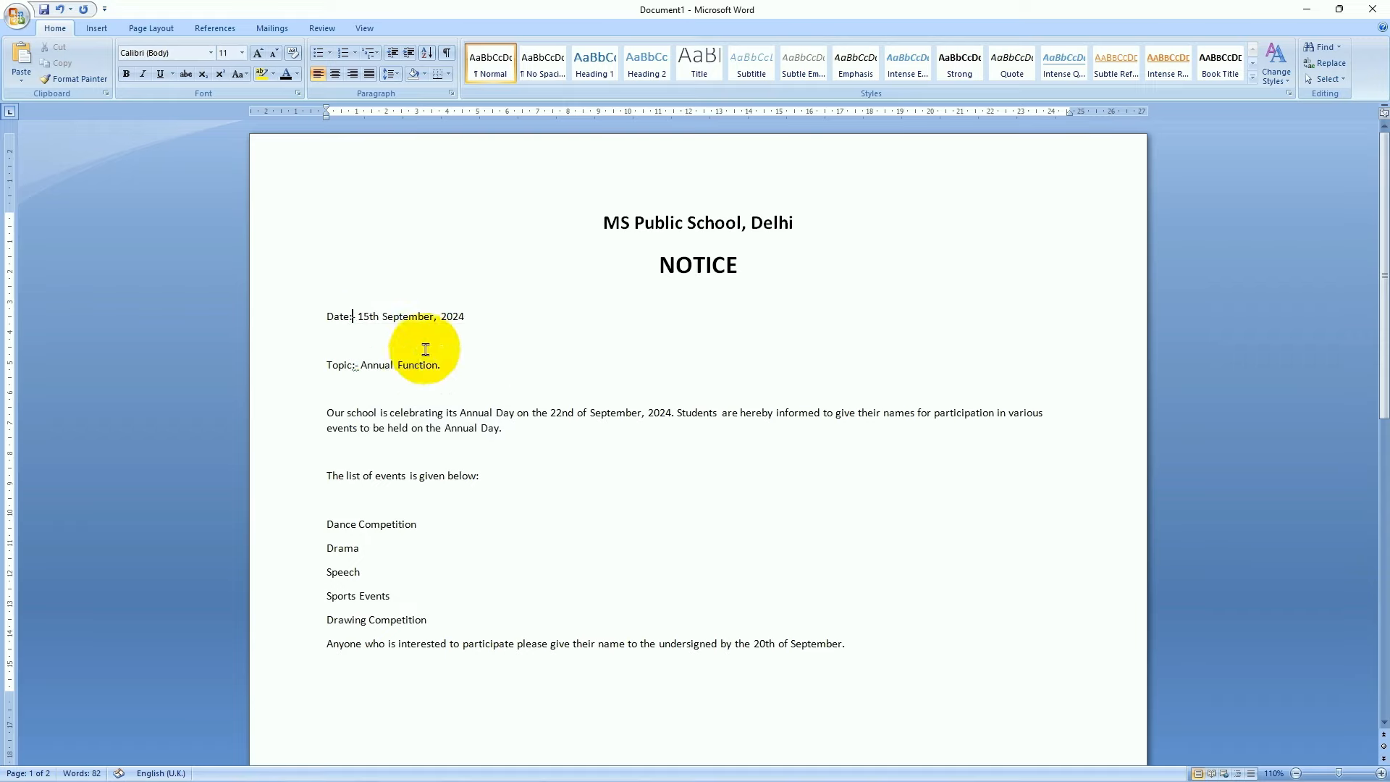
{"action": "right_click", "coordinate": [355, 368]}
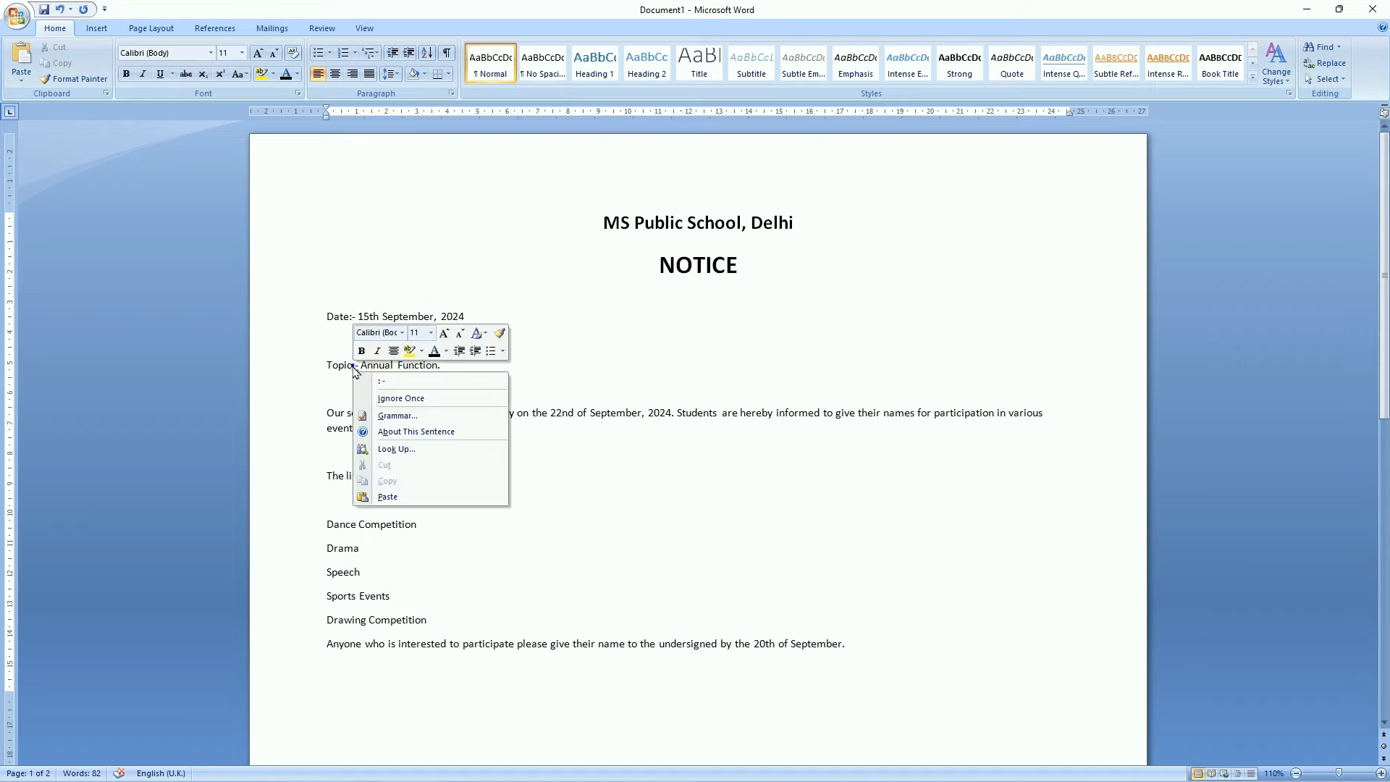
{"action": "left_click", "coordinate": [409, 383]}
{"action": "left_click", "coordinate": [351, 318]}
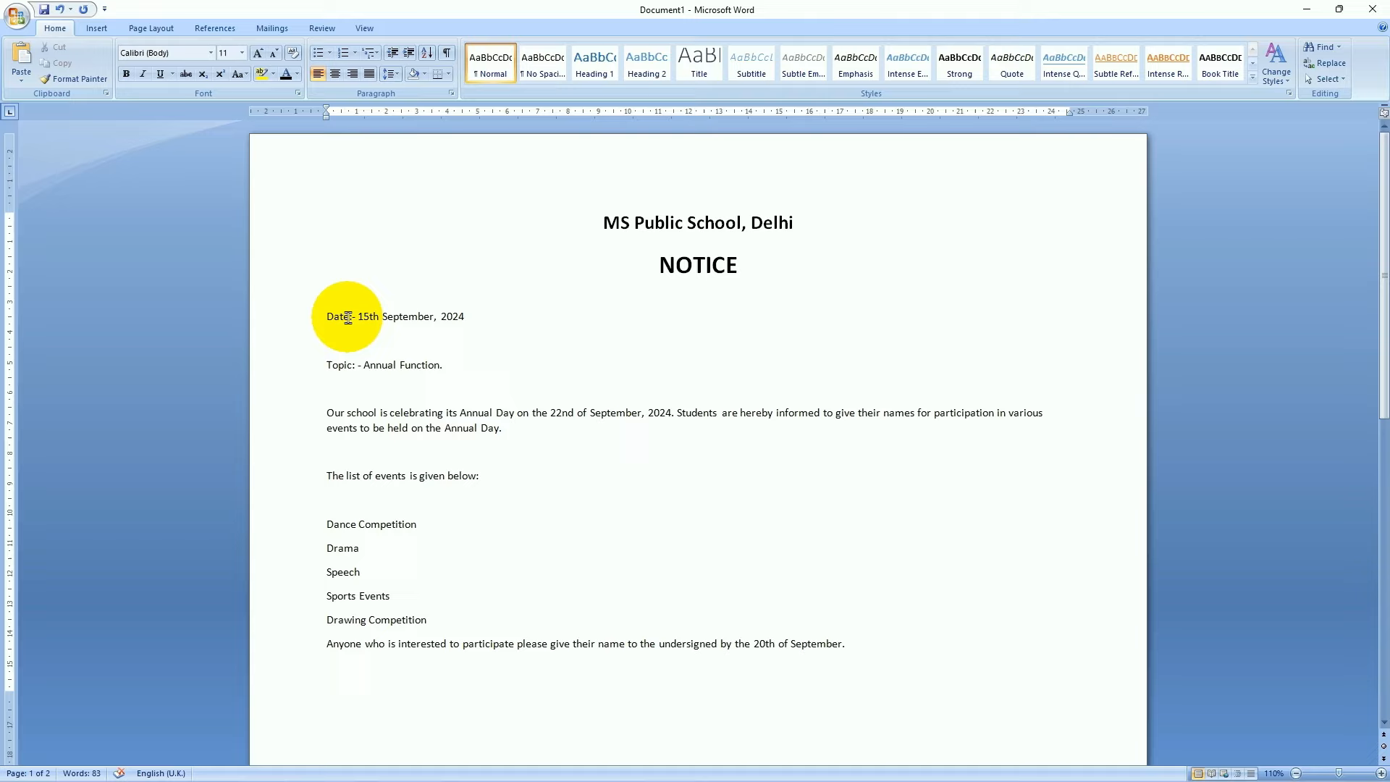
{"action": "left_click", "coordinate": [500, 360]}
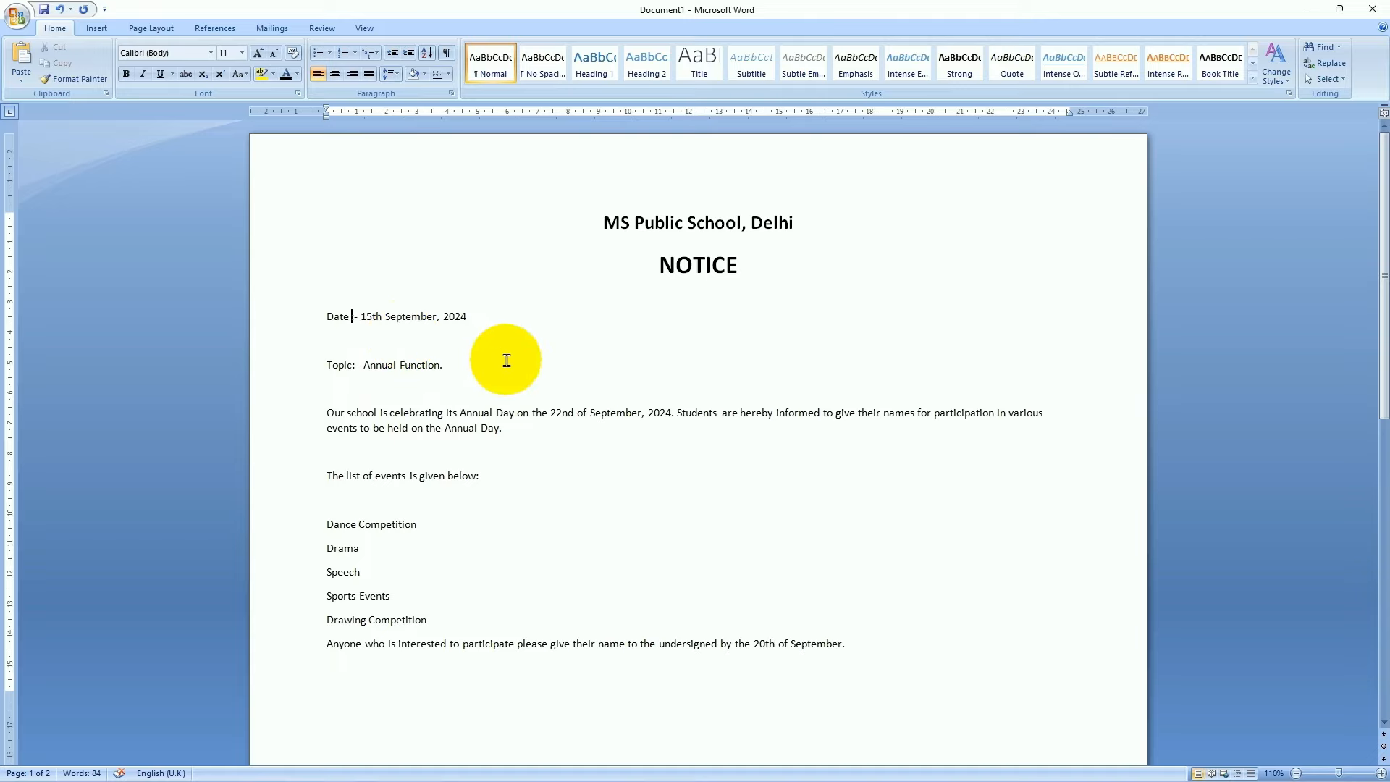
{"action": "left_click", "coordinate": [506, 382]}
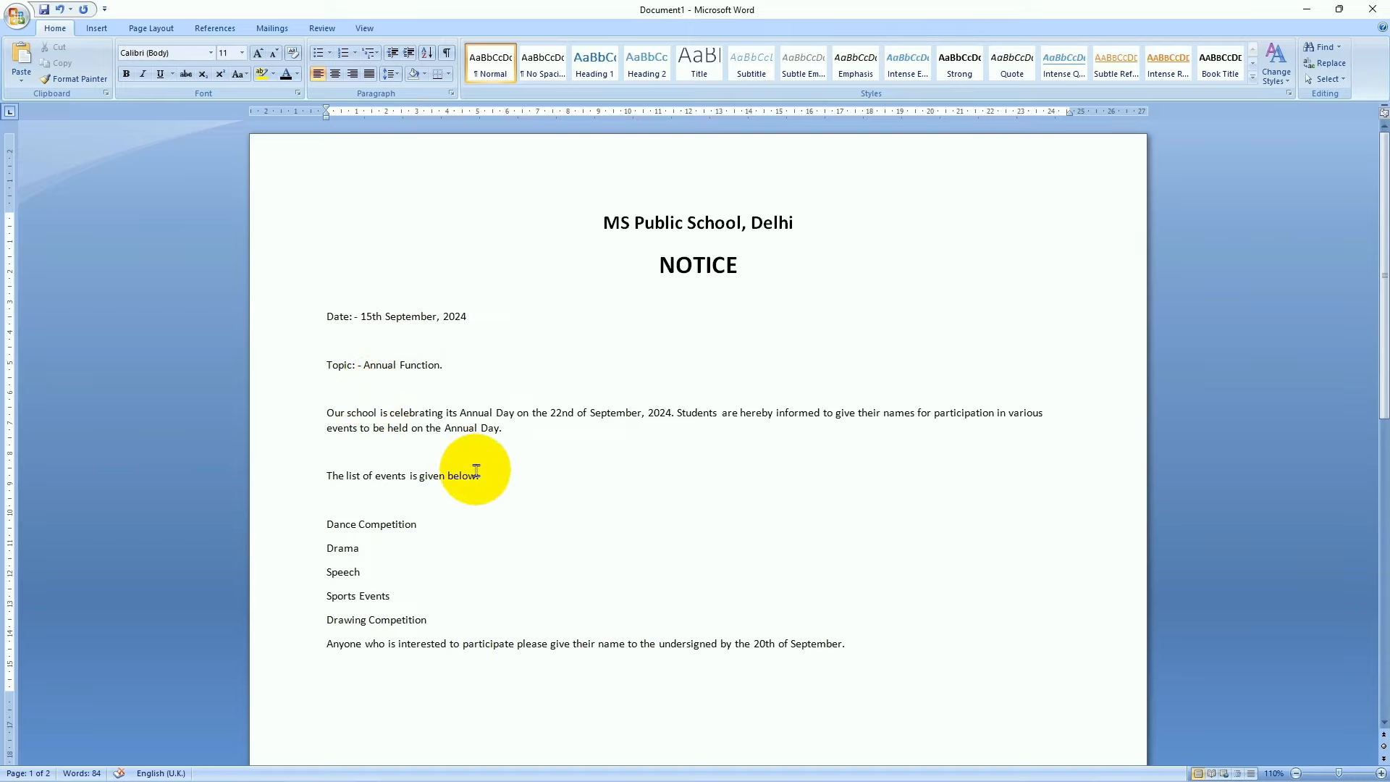
Apply the Narrow margin preset from Page Layout > Margins
{"action": "scroll", "coordinate": [478, 477], "scroll_direction": "down", "scroll_amount": 3}
{"action": "scroll", "coordinate": [478, 476], "scroll_direction": "up", "scroll_amount": 3}
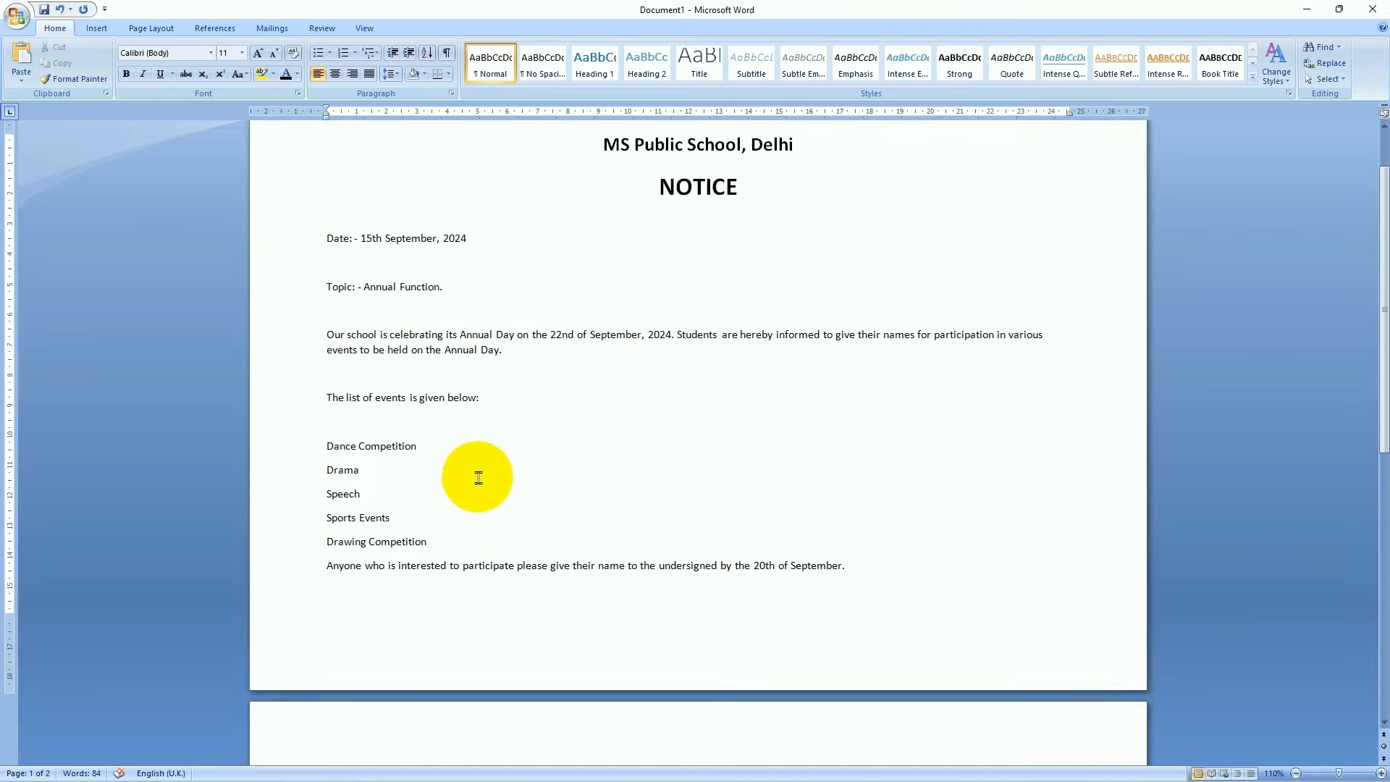
{"action": "left_click", "coordinate": [569, 193]}
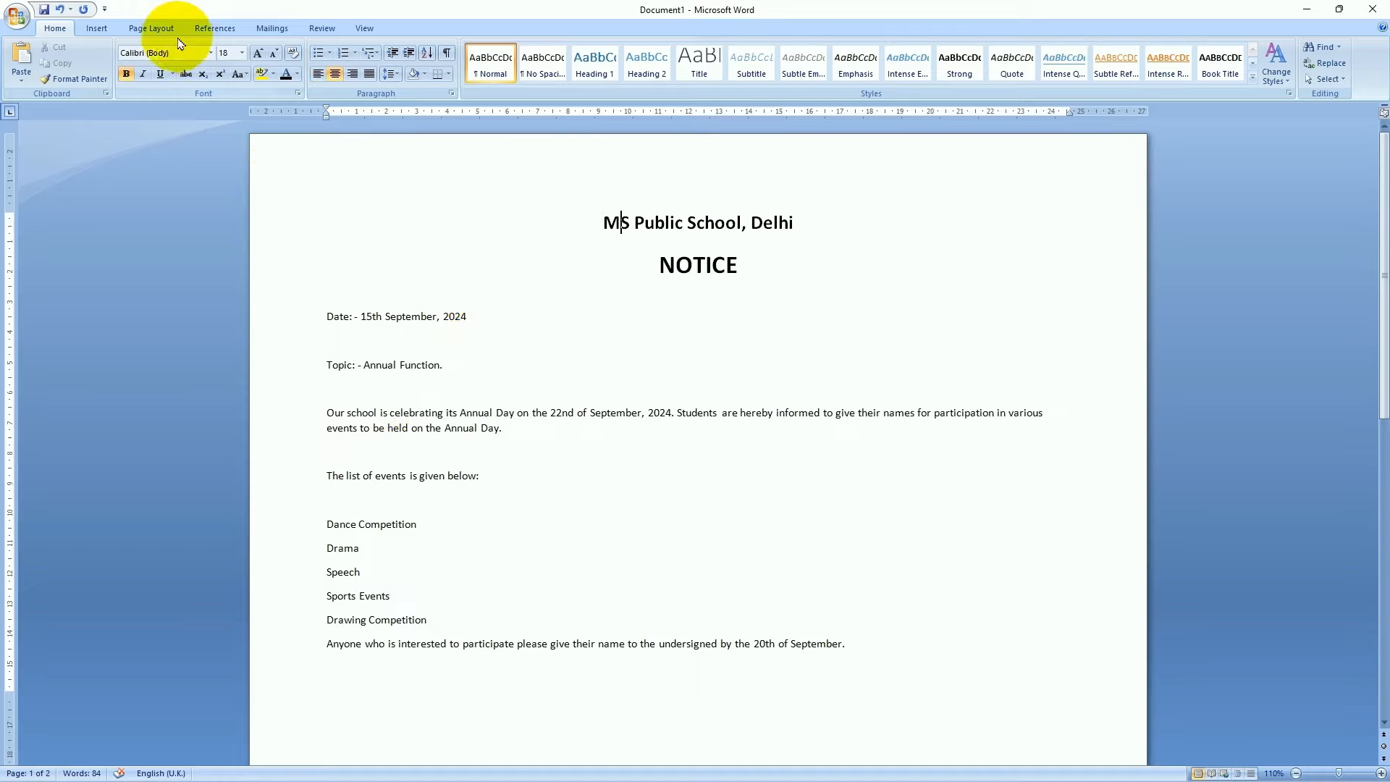
{"action": "left_click", "coordinate": [151, 28]}
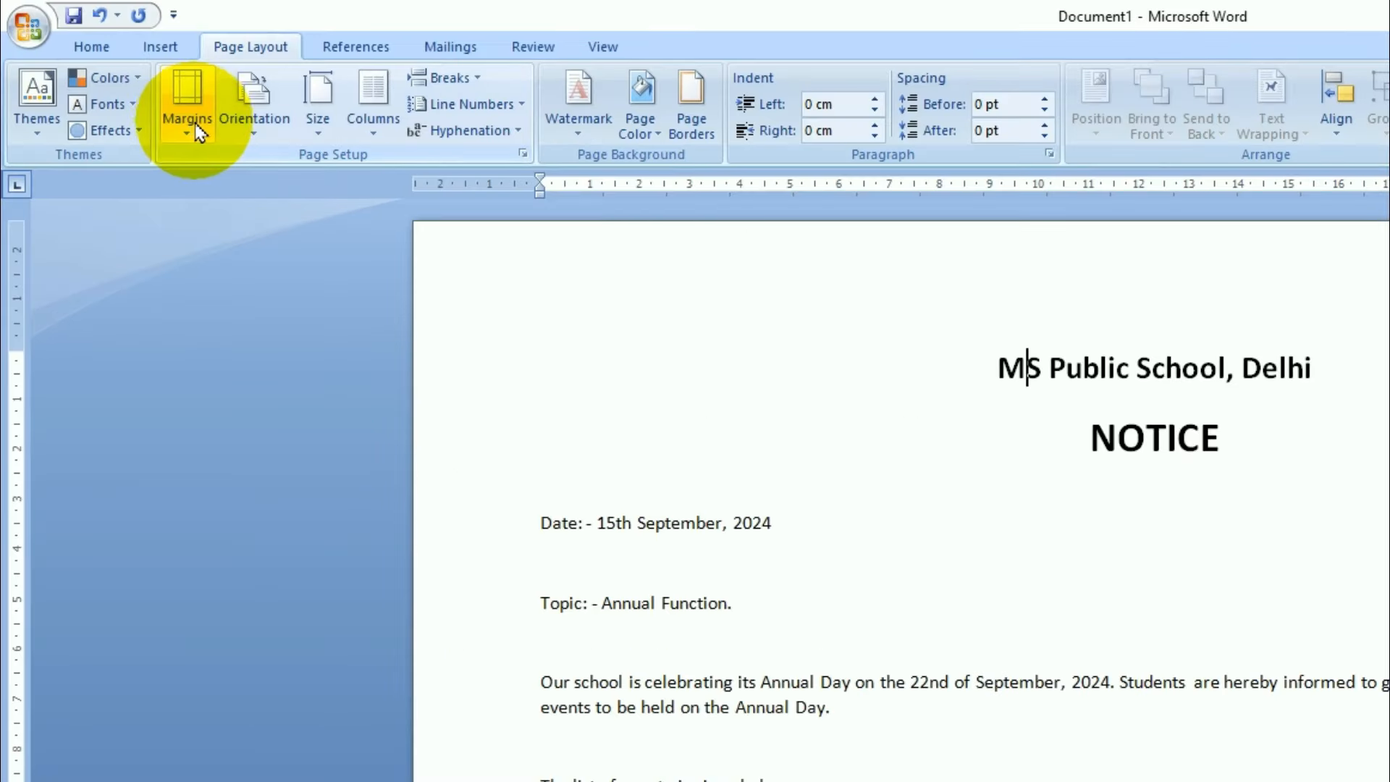
{"action": "left_click", "coordinate": [113, 69]}
{"action": "left_click", "coordinate": [181, 145]}
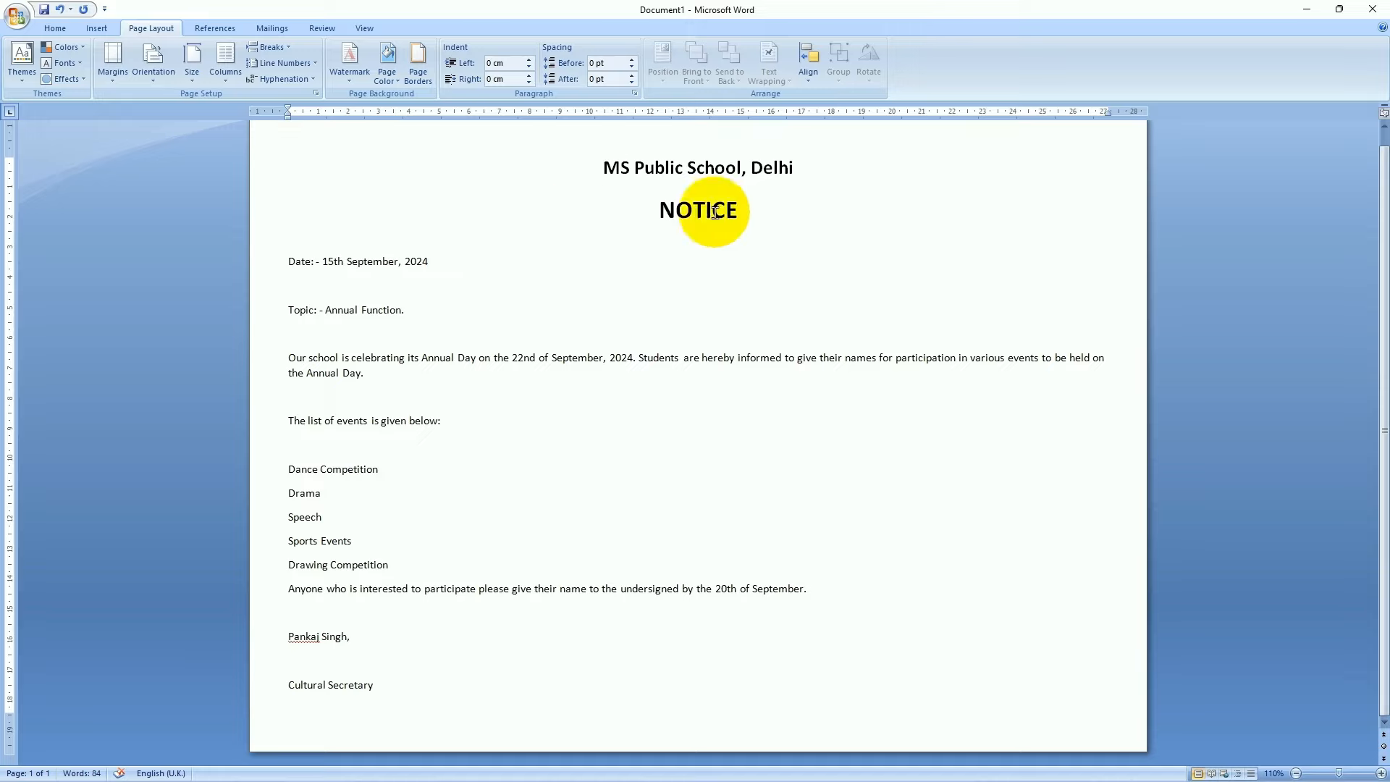
Make the Topic line of the notice bold
{"action": "scroll", "coordinate": [800, 496], "scroll_direction": "up", "scroll_amount": 1}
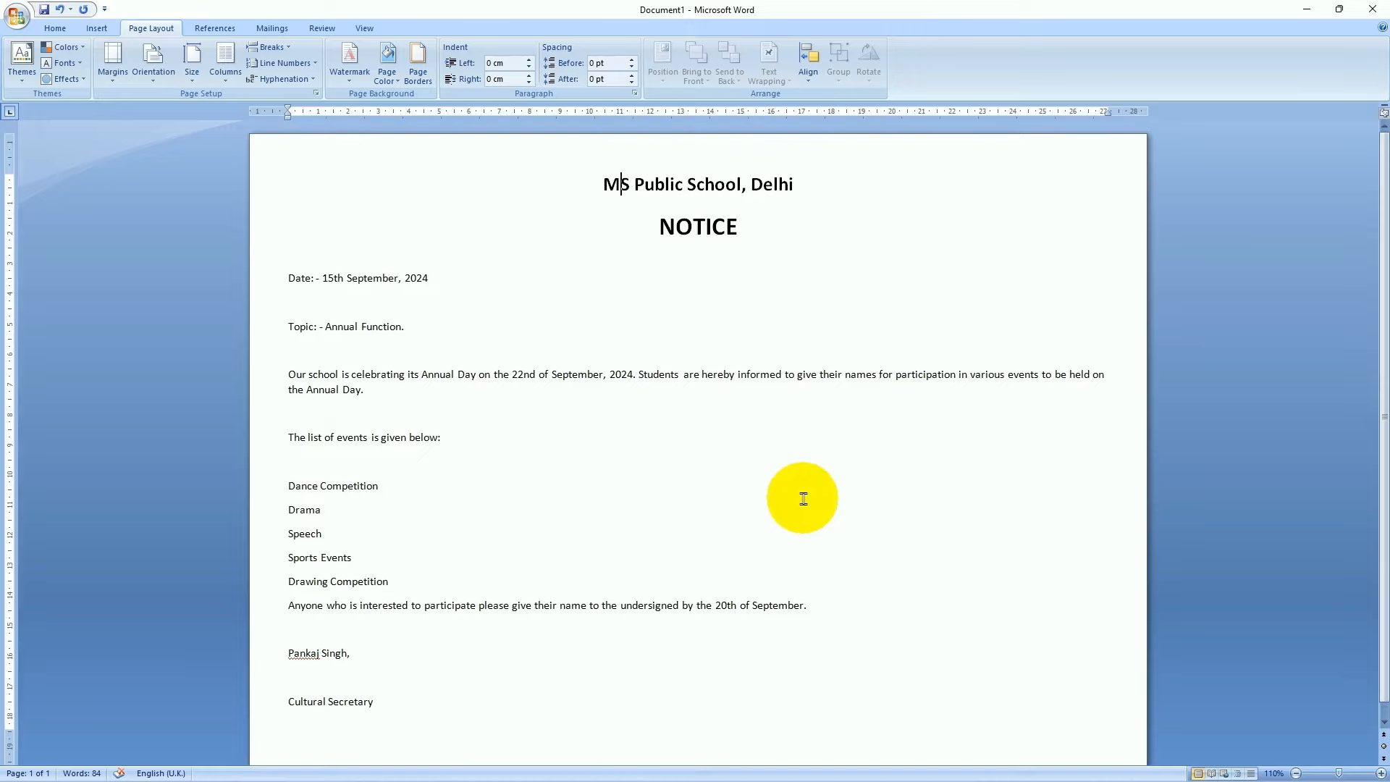
{"action": "left_click", "coordinate": [289, 327]}
{"action": "left_click", "coordinate": [289, 326]}
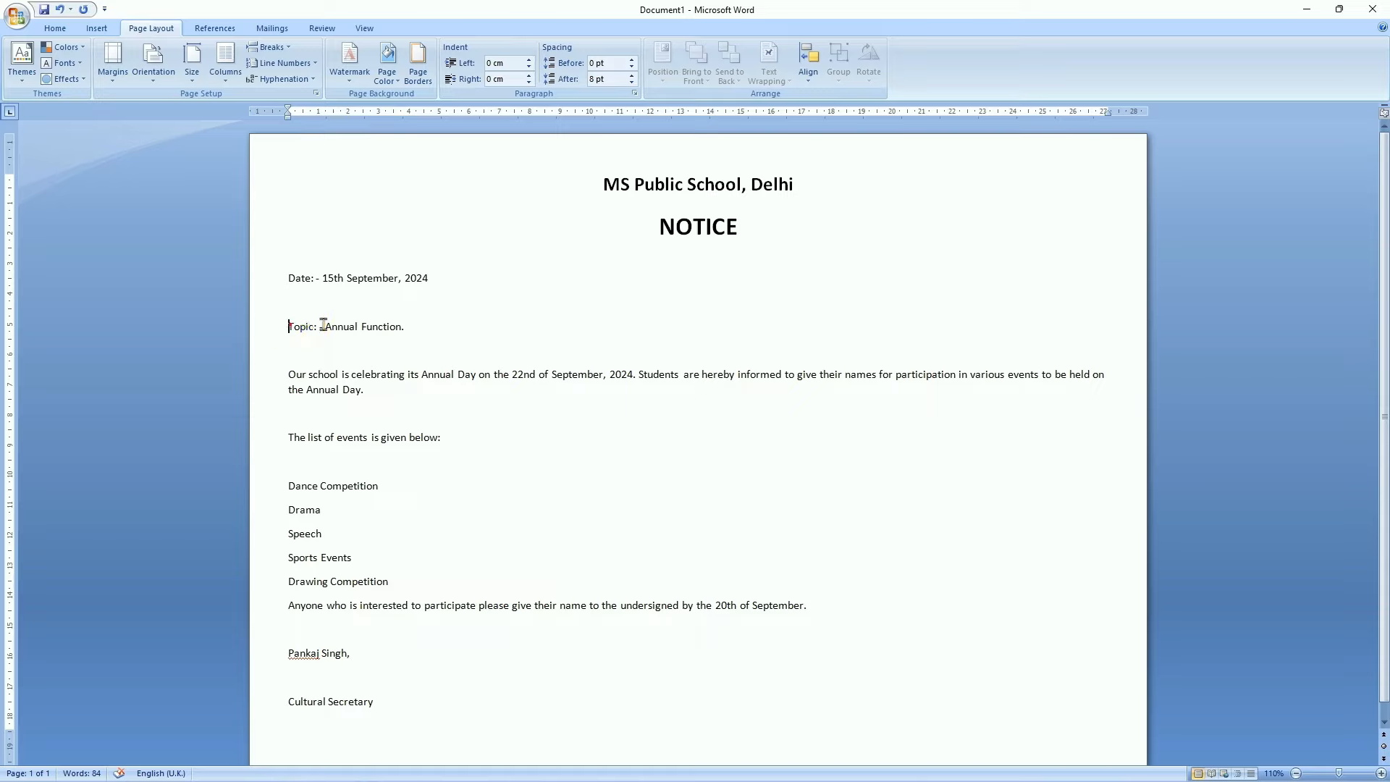
{"action": "left_click", "coordinate": [511, 339]}
{"action": "left_click_drag", "start_coordinate": [511, 339], "coordinate": [514, 345]}
{"action": "key", "text": "ctrl+b"}
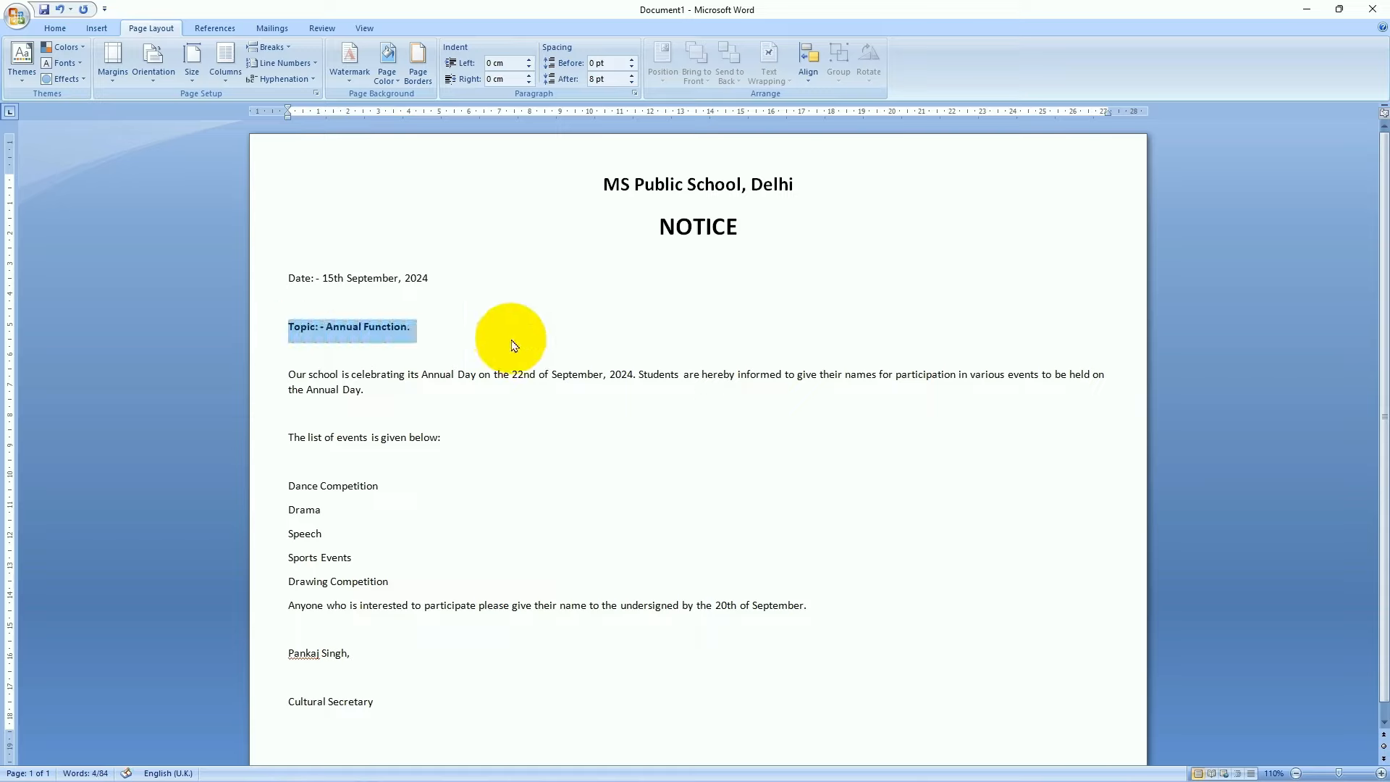
{"action": "left_click", "coordinate": [519, 414]}
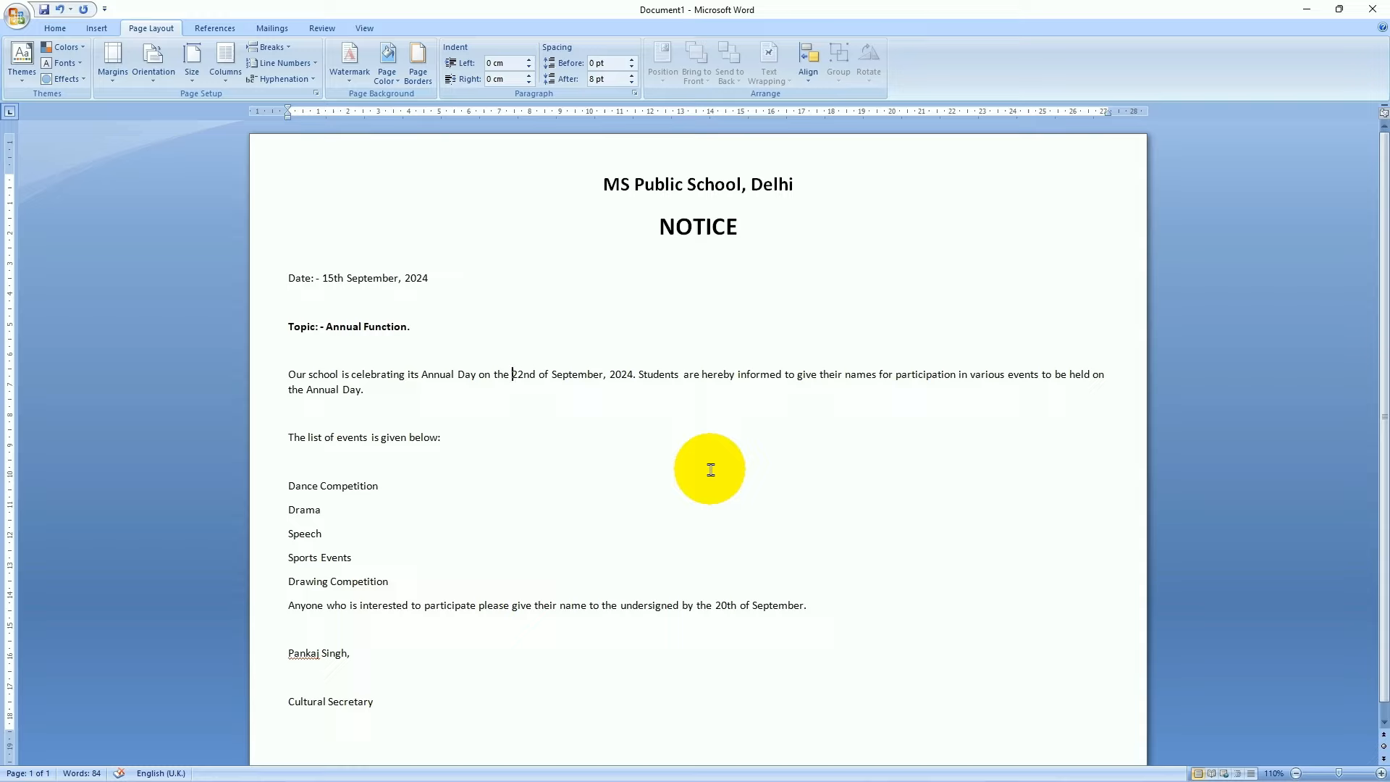
Make the date '22nd of September, 2024.' bold, italic and underlined
{"action": "key", "text": "shift+Right"}
{"action": "key", "text": "shift+Right"}
{"action": "key", "text": "shift+Right"}
{"action": "key", "text": "shift+Right"}
{"action": "key", "text": "shift+Right"}
{"action": "key", "text": "shift+Right"}
{"action": "key", "text": "shift+Right"}
{"action": "key", "text": "shift+Right"}
{"action": "key", "text": "shift+Right"}
{"action": "key", "text": "shift+Right"}
{"action": "key", "text": "shift+Right"}
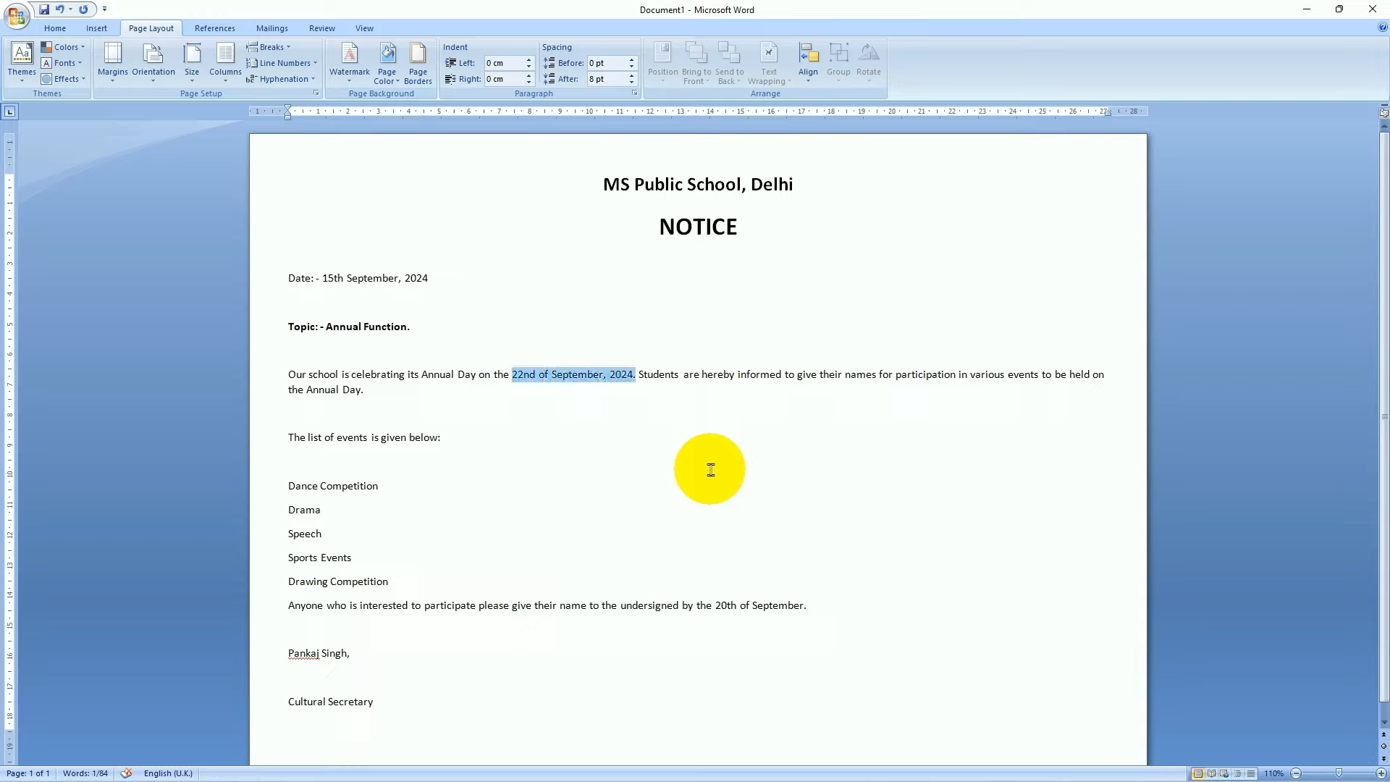
{"action": "left_click", "coordinate": [55, 28]}
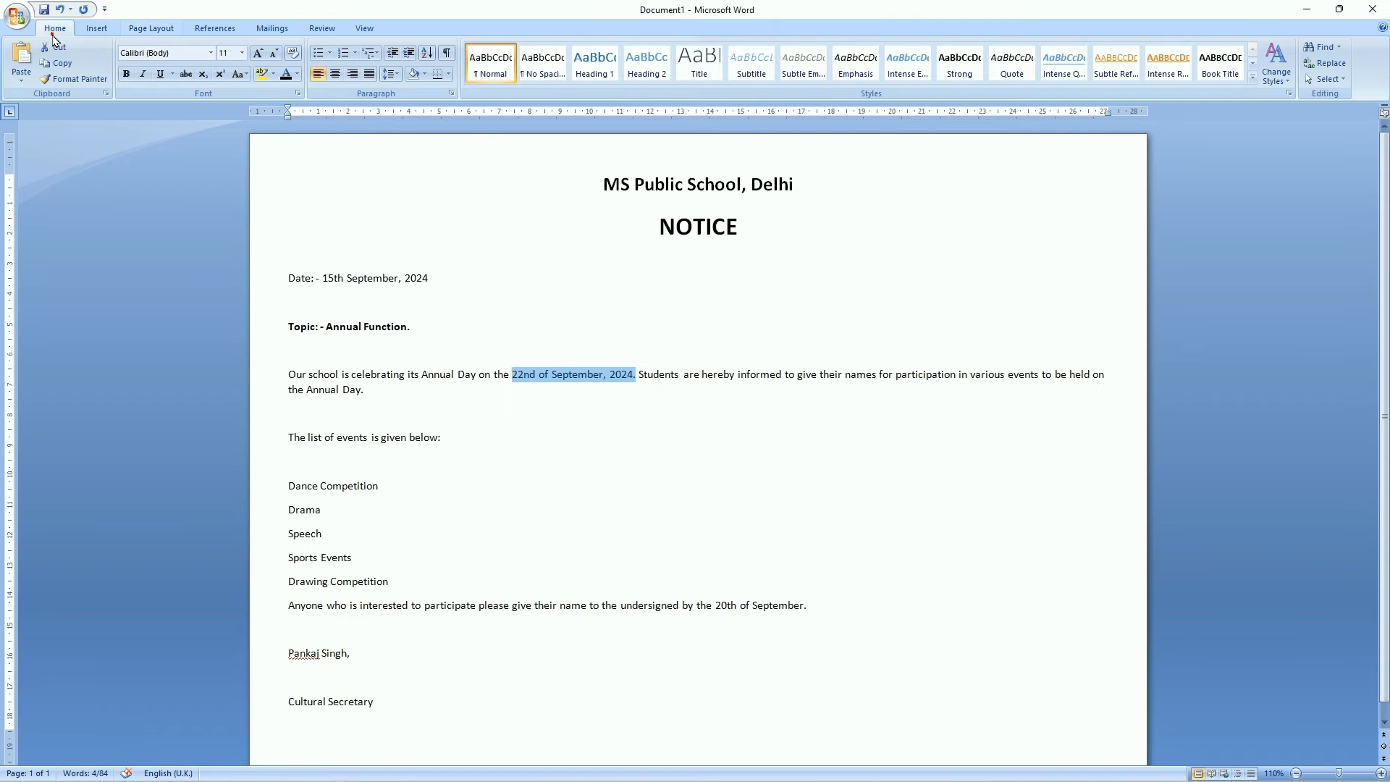
{"action": "left_click", "coordinate": [252, 132]}
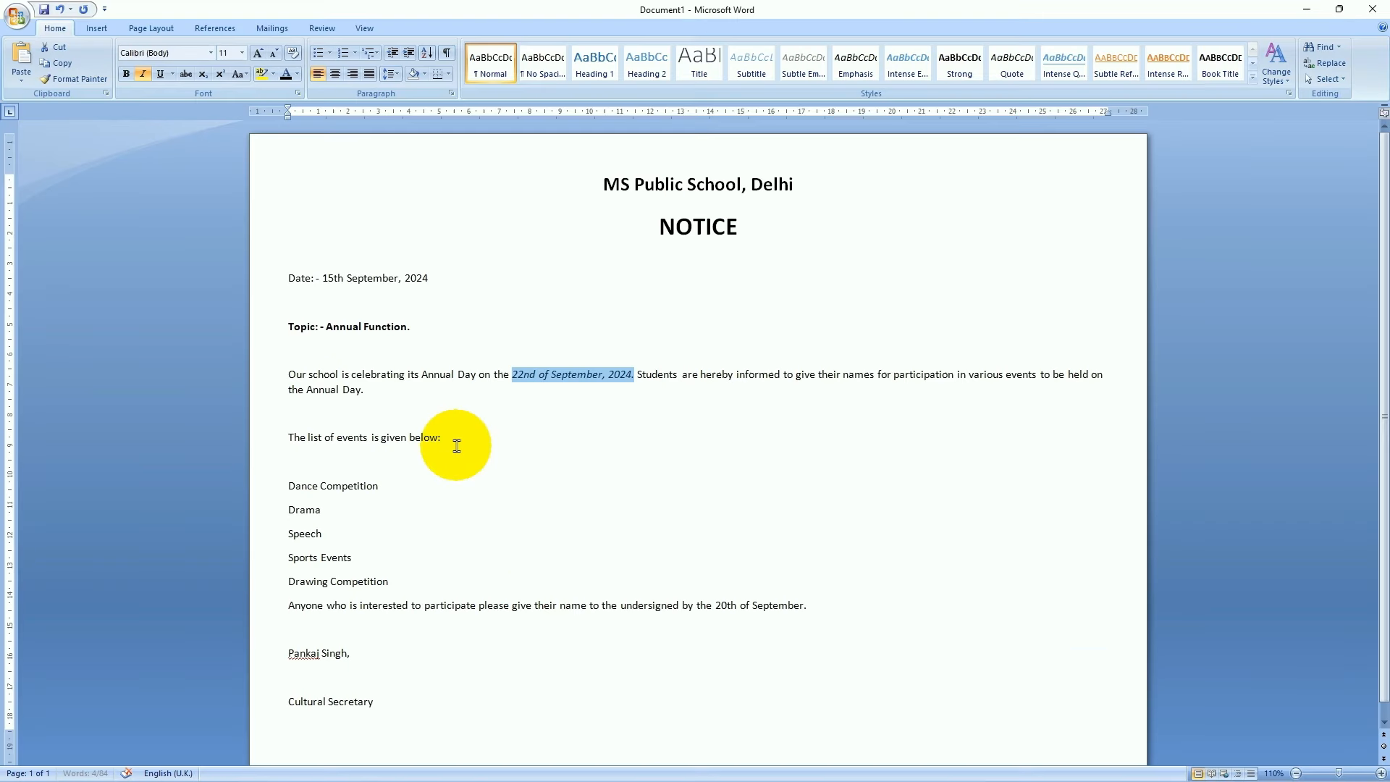
{"action": "left_click", "coordinate": [126, 74]}
{"action": "left_click", "coordinate": [587, 429]}
{"action": "left_click", "coordinate": [588, 432]}
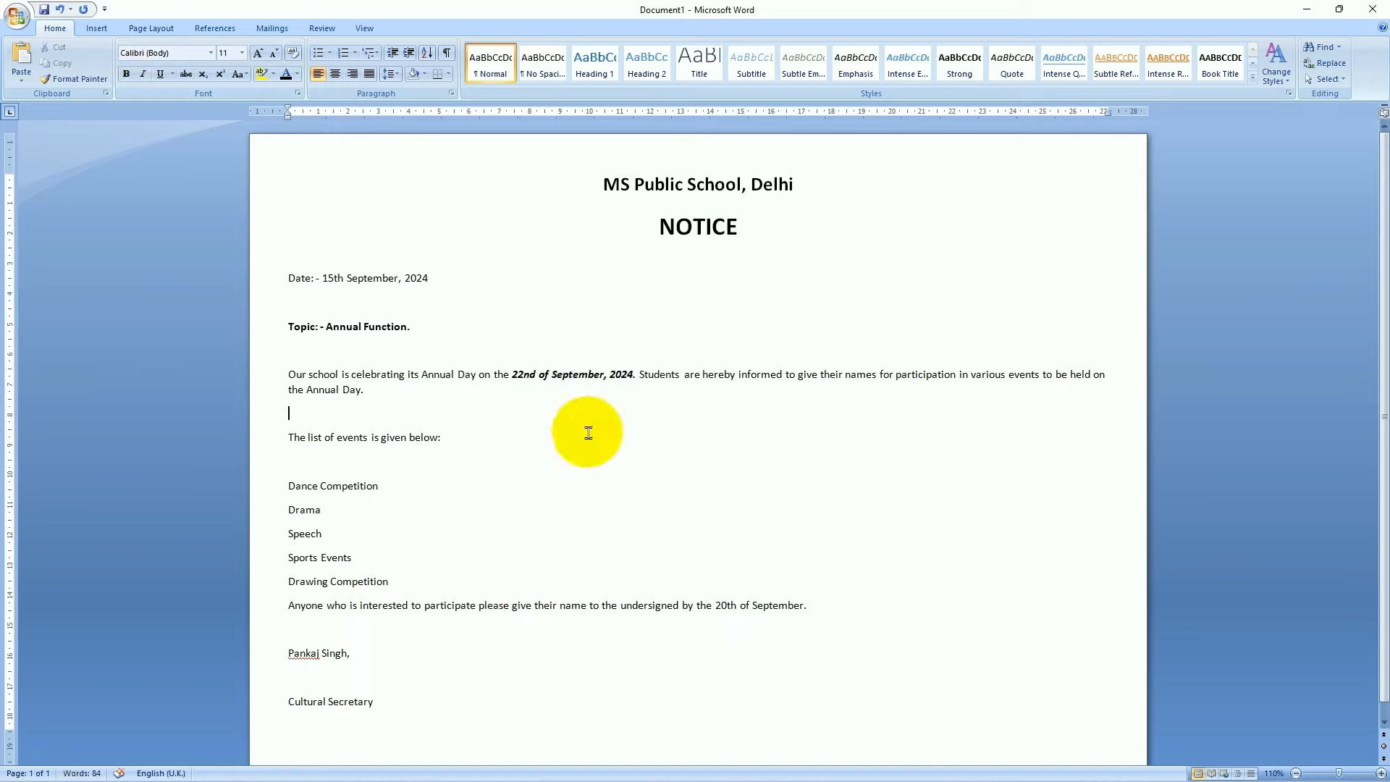
{"action": "left_click", "coordinate": [509, 374]}
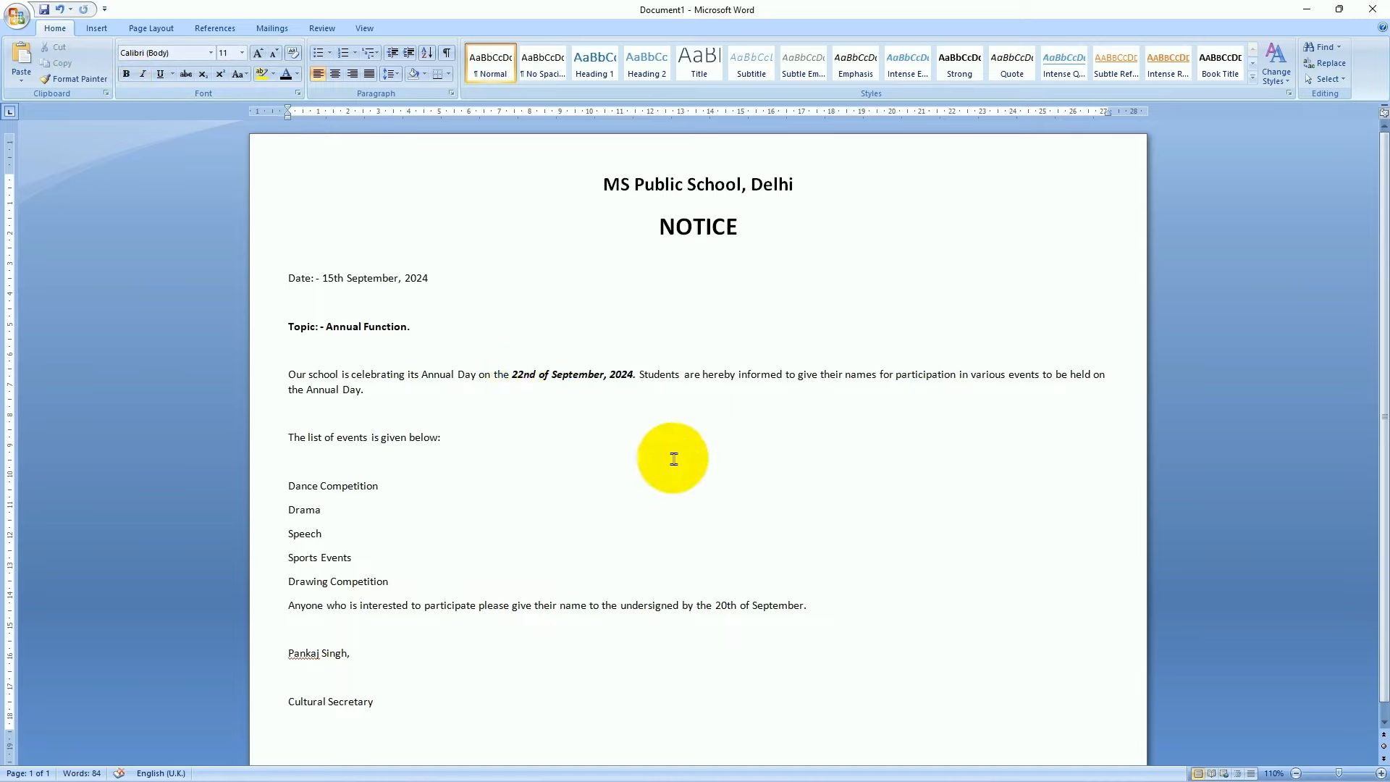
{"action": "key", "text": "shift+Right"}
{"action": "key", "text": "shift+Right"}
{"action": "key", "text": "shift+Right"}
{"action": "key", "text": "shift+Right"}
{"action": "key", "text": "shift+Right"}
{"action": "key", "text": "shift+Right"}
{"action": "key", "text": "shift+Right"}
{"action": "key", "text": "shift+Right"}
{"action": "key", "text": "shift+Right"}
{"action": "key", "text": "shift+Right"}
{"action": "key", "text": "shift+Right"}
{"action": "key", "text": "shift+Right"}
{"action": "key", "text": "shift+Right"}
{"action": "key", "text": "shift+Right"}
{"action": "key", "text": "shift+Right"}
{"action": "key", "text": "shift+Right"}
{"action": "key", "text": "shift+Right"}
{"action": "key", "text": "shift+Right"}
{"action": "key", "text": "shift+Right"}
{"action": "key", "text": "shift+Right"}
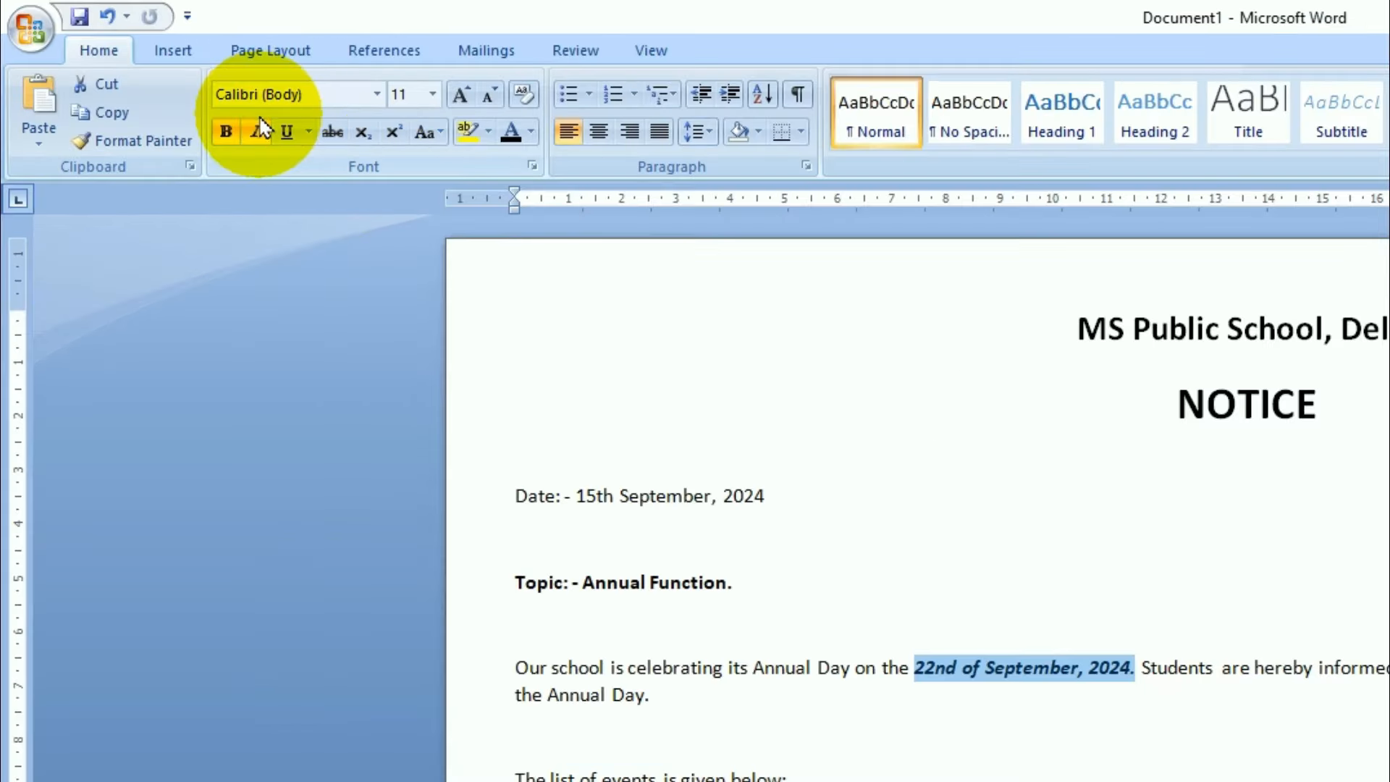
{"action": "left_click", "coordinate": [287, 131]}
{"action": "left_click", "coordinate": [506, 527]}
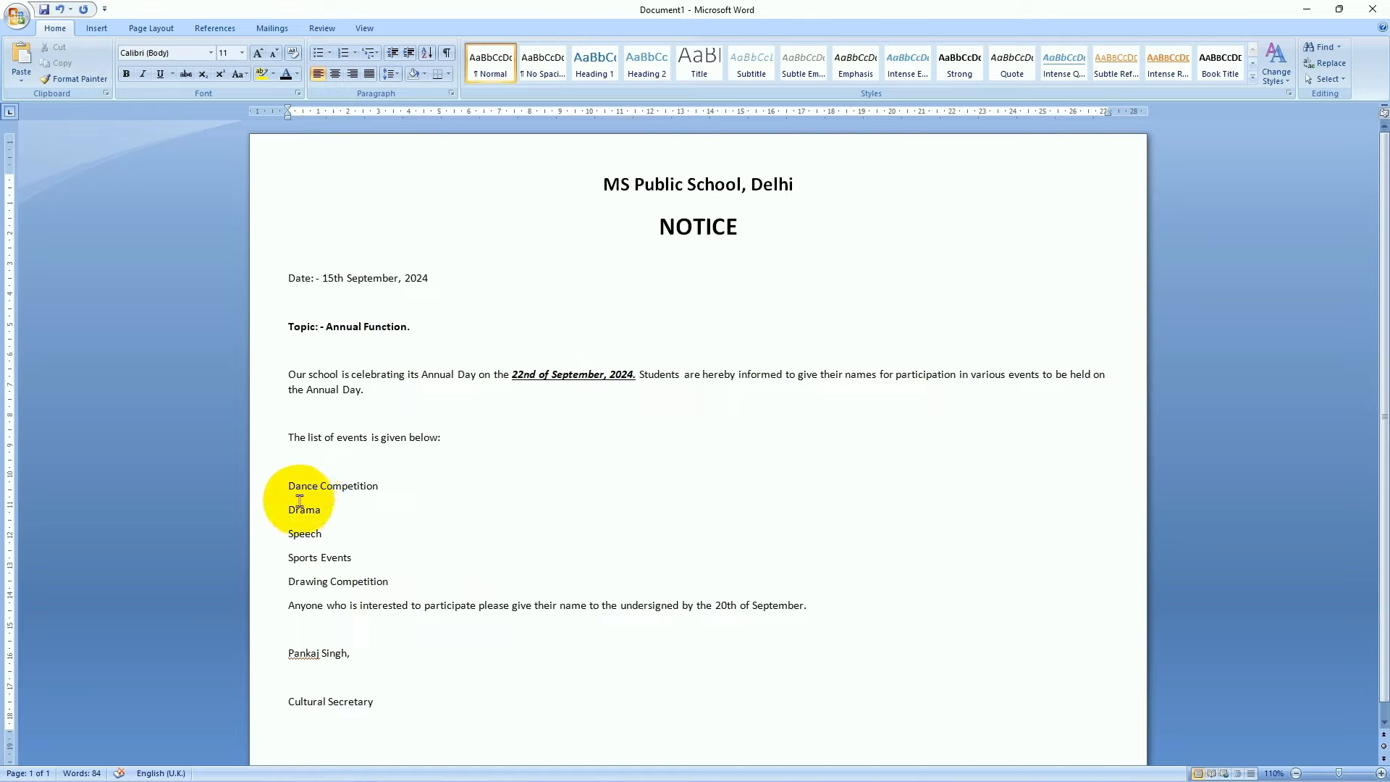
Remove the blank lines around the events and make 'The list of events is given below:' bold
{"action": "left_click", "coordinate": [292, 465]}
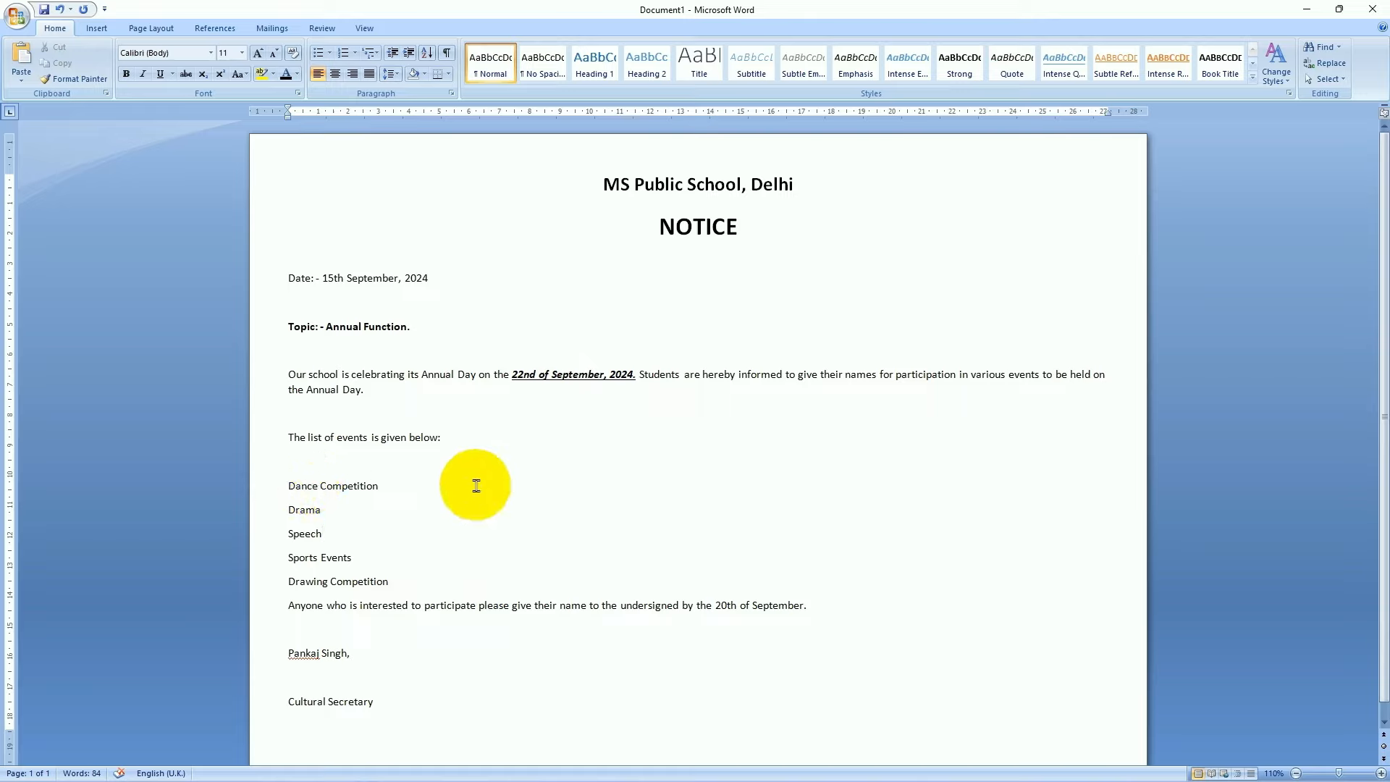
{"action": "key", "text": "BackSpace"}
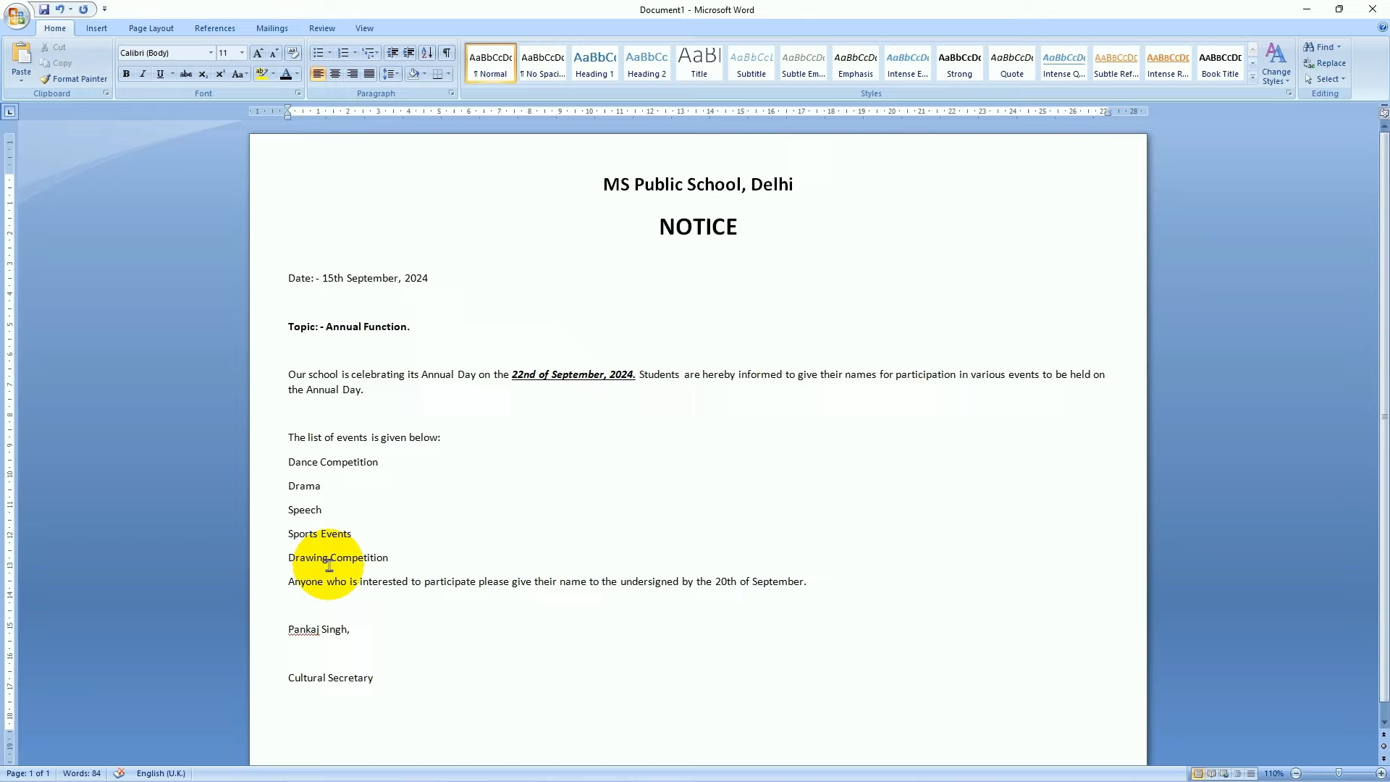
{"action": "left_click", "coordinate": [305, 419]}
{"action": "key", "text": "BackSpace"}
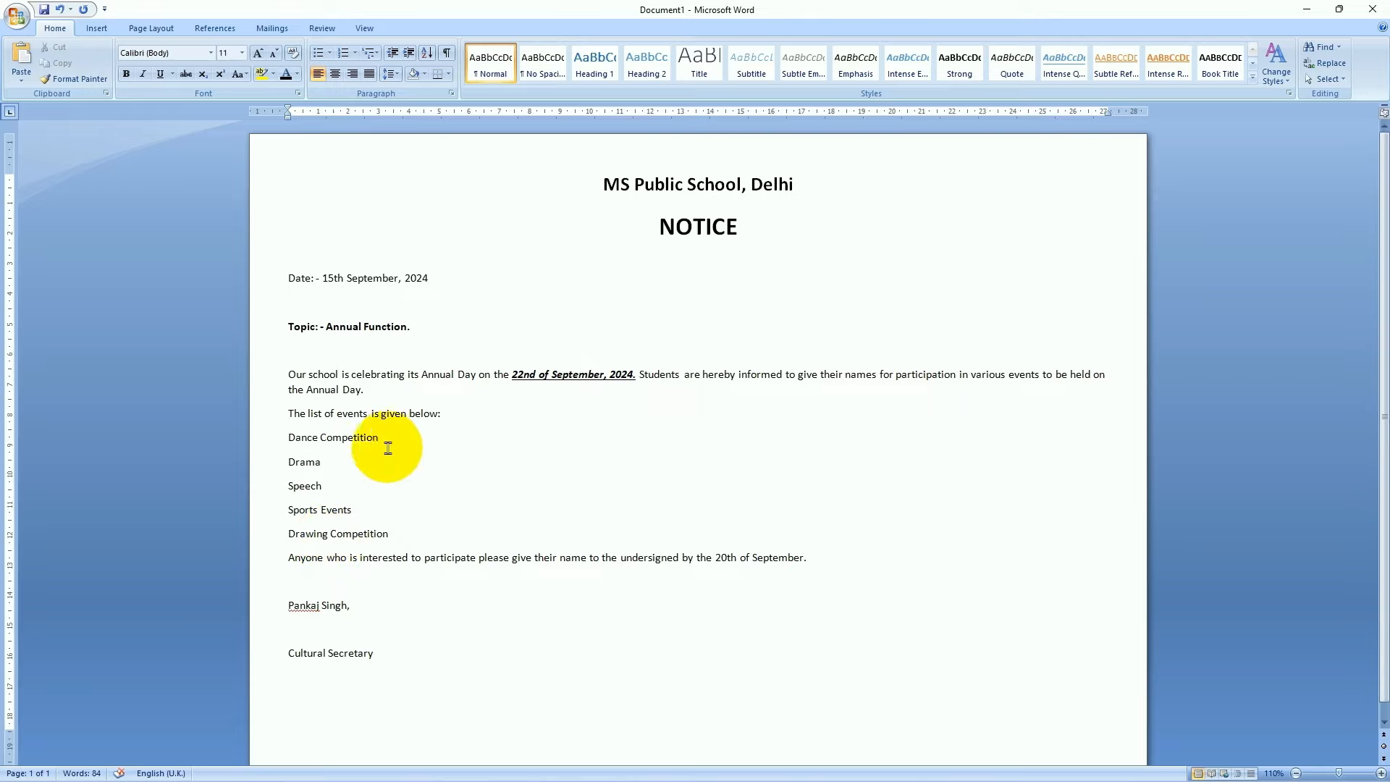
{"action": "left_click", "coordinate": [289, 414]}
{"action": "key", "text": "shift+Right"}
{"action": "key", "text": "shift+Right"}
{"action": "key", "text": "shift+Right"}
{"action": "key", "text": "shift+Right"}
{"action": "key", "text": "shift+Right"}
{"action": "key", "text": "shift+Right"}
{"action": "key", "text": "shift+Right"}
{"action": "key", "text": "shift+Right"}
{"action": "key", "text": "shift+Right"}
{"action": "key", "text": "shift+Right"}
{"action": "key", "text": "shift+Right"}
{"action": "key", "text": "shift+Right"}
{"action": "key", "text": "shift+Right"}
{"action": "key", "text": "shift+Right"}
{"action": "key", "text": "shift+Right"}
{"action": "key", "text": "shift+Right"}
{"action": "key", "text": "shift+Right"}
{"action": "key", "text": "shift+Right"}
{"action": "key", "text": "shift+Right"}
{"action": "key", "text": "shift+Right"}
{"action": "key", "text": "shift+Right"}
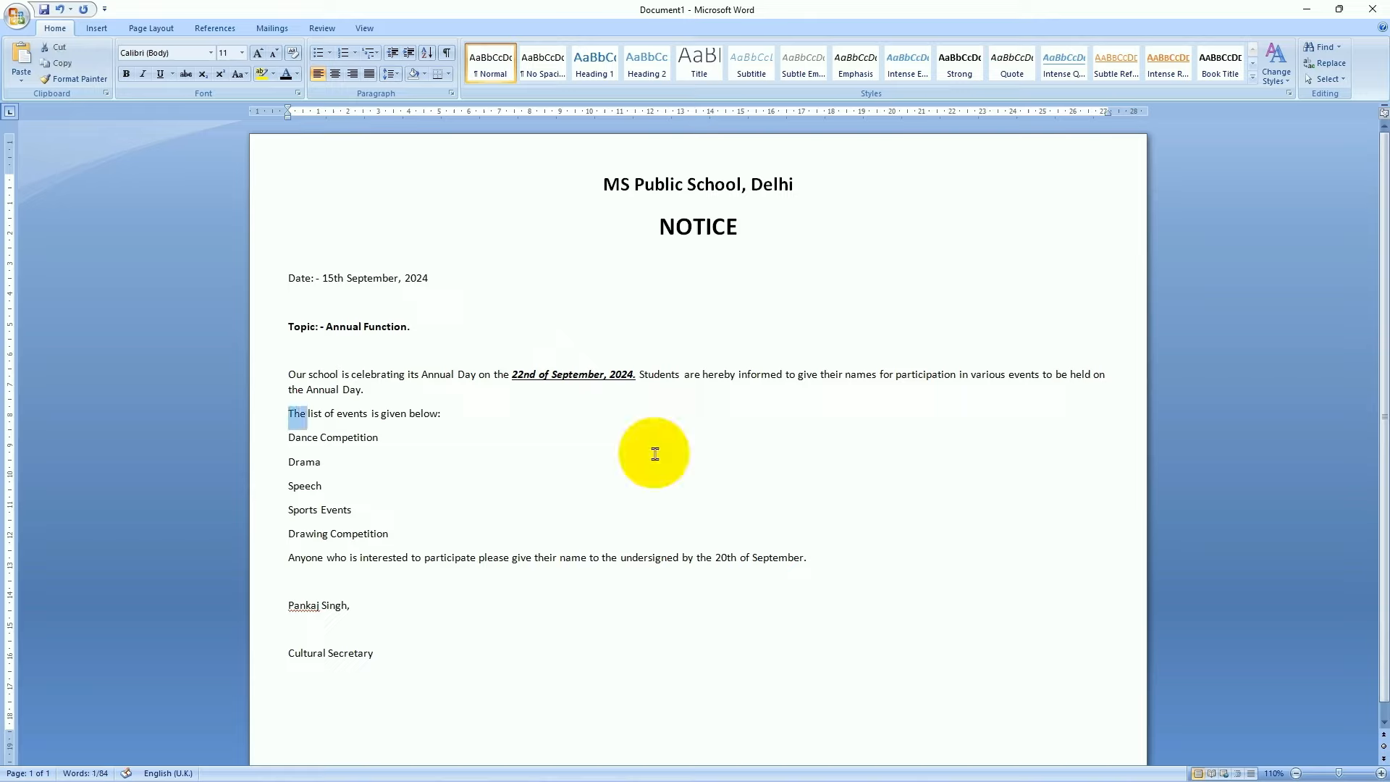
{"action": "key", "text": "shift+Left"}
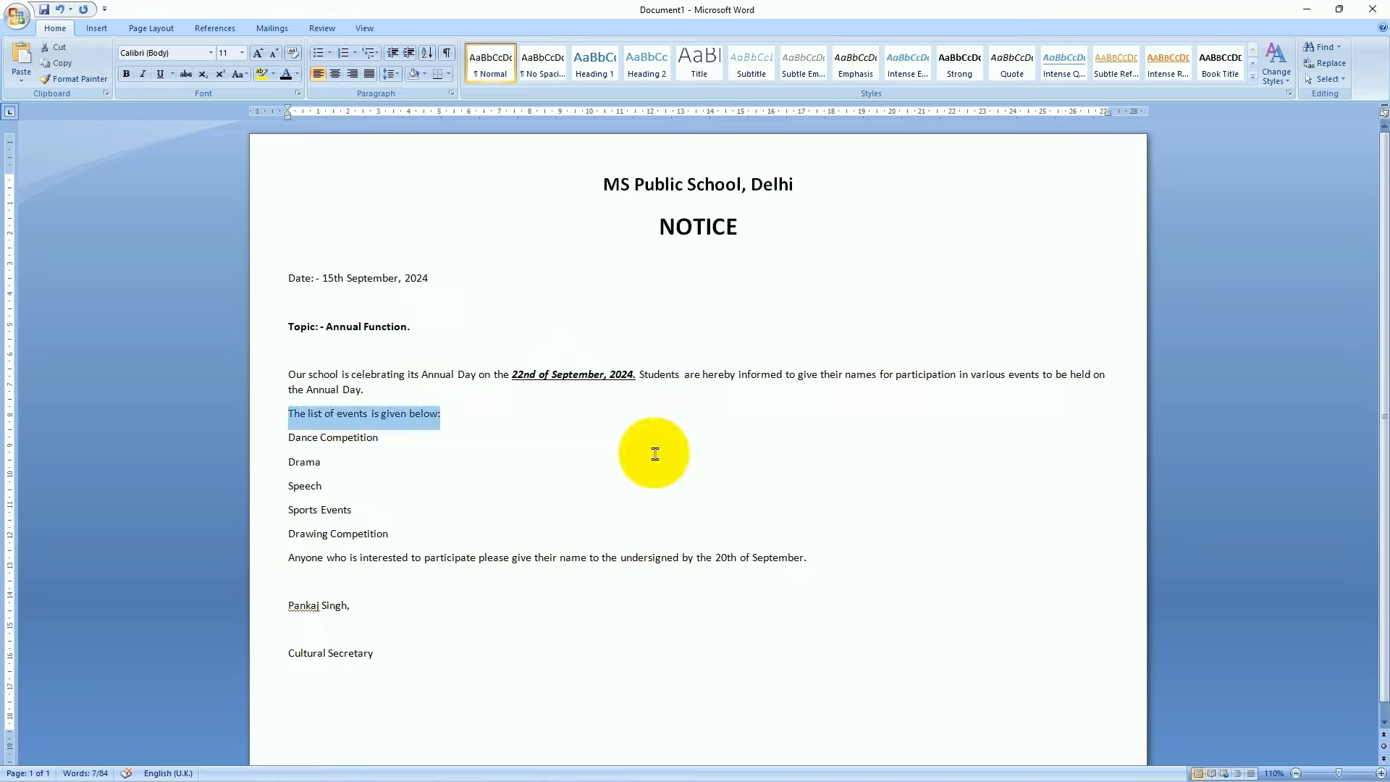
{"action": "key", "text": "ctrl+b"}
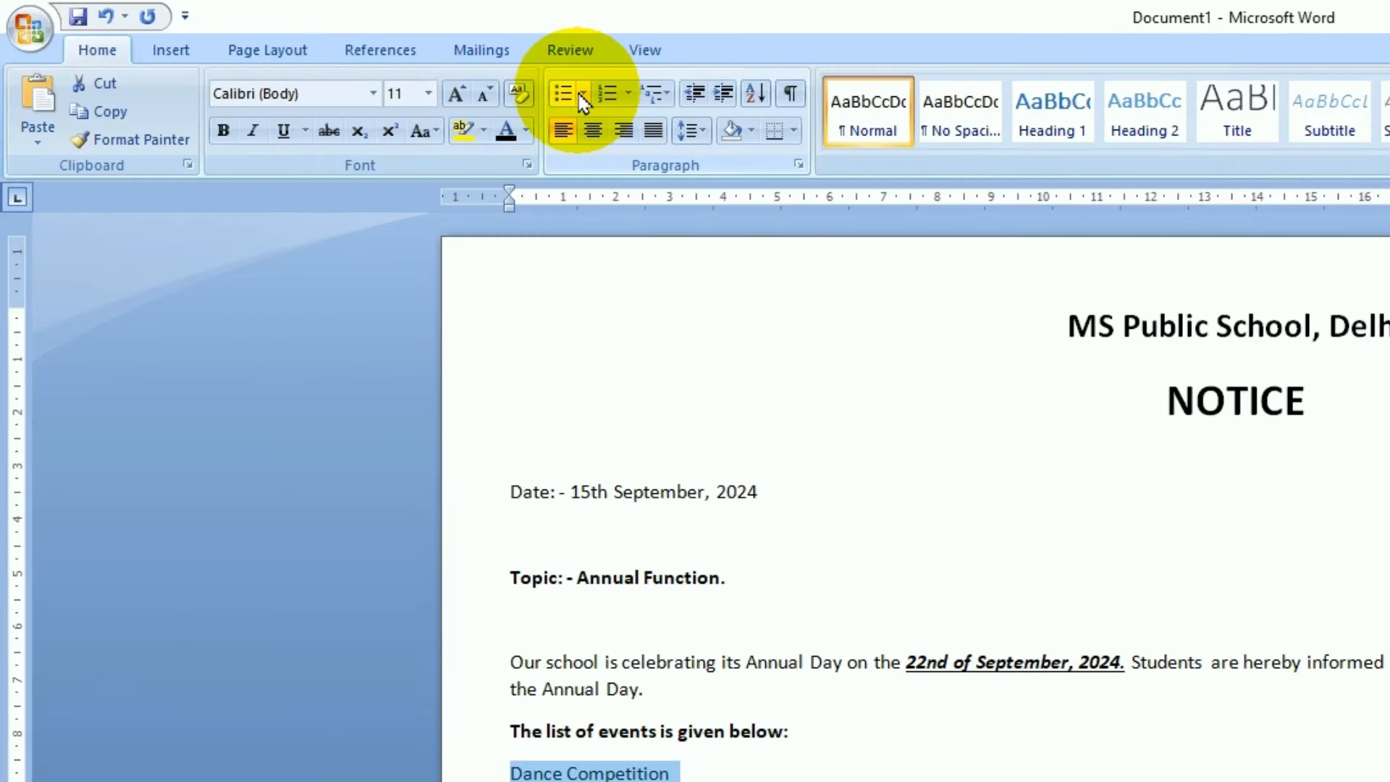
Apply filled round bullets to the five events
{"action": "left_click", "coordinate": [584, 94]}
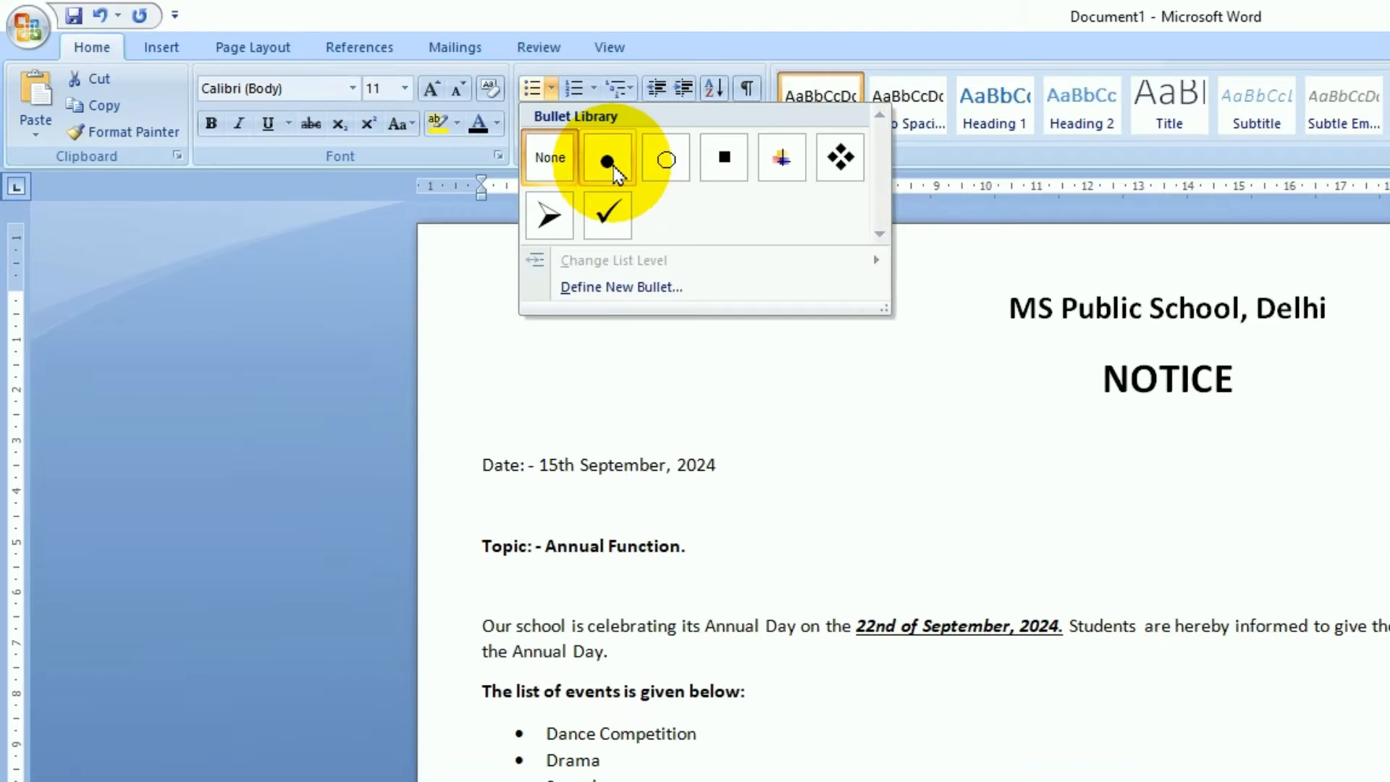
{"action": "left_click", "coordinate": [593, 88]}
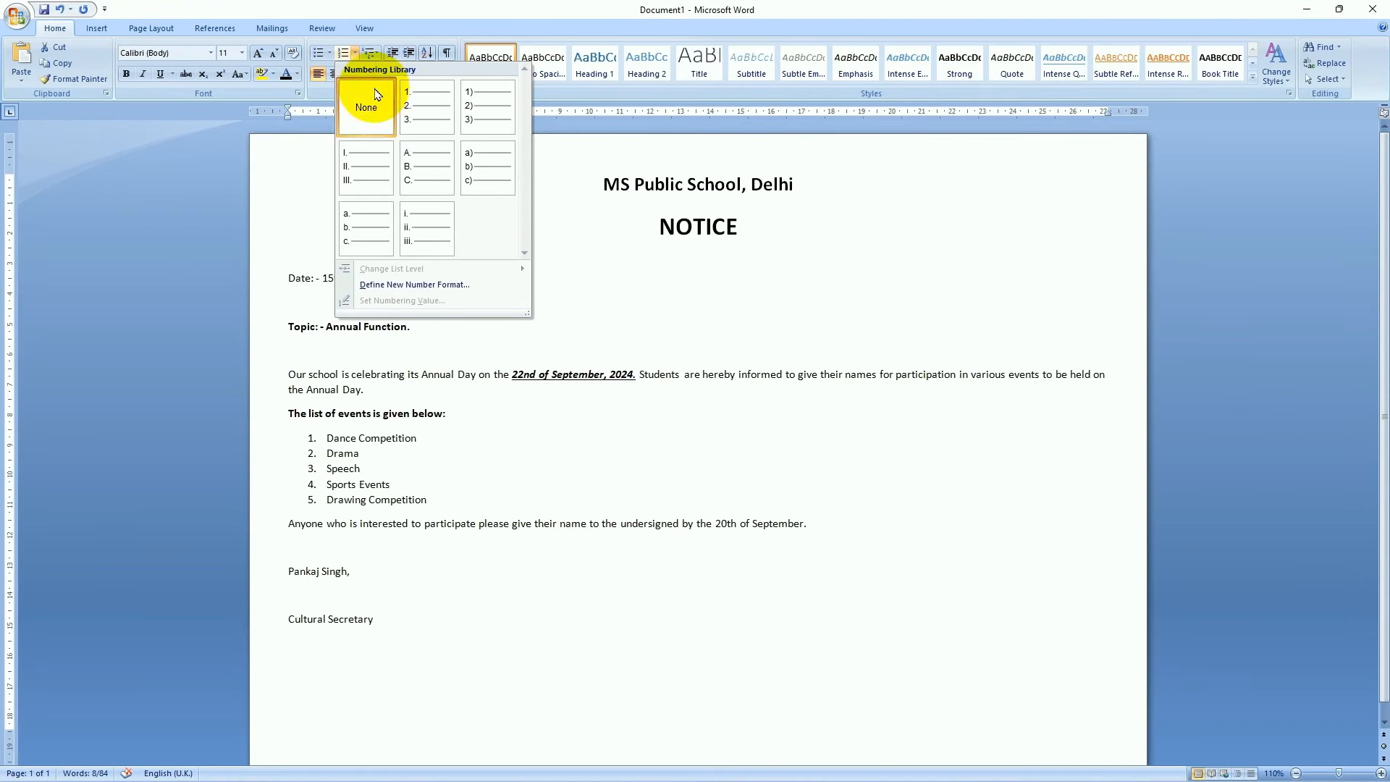
{"action": "left_click", "coordinate": [329, 53]}
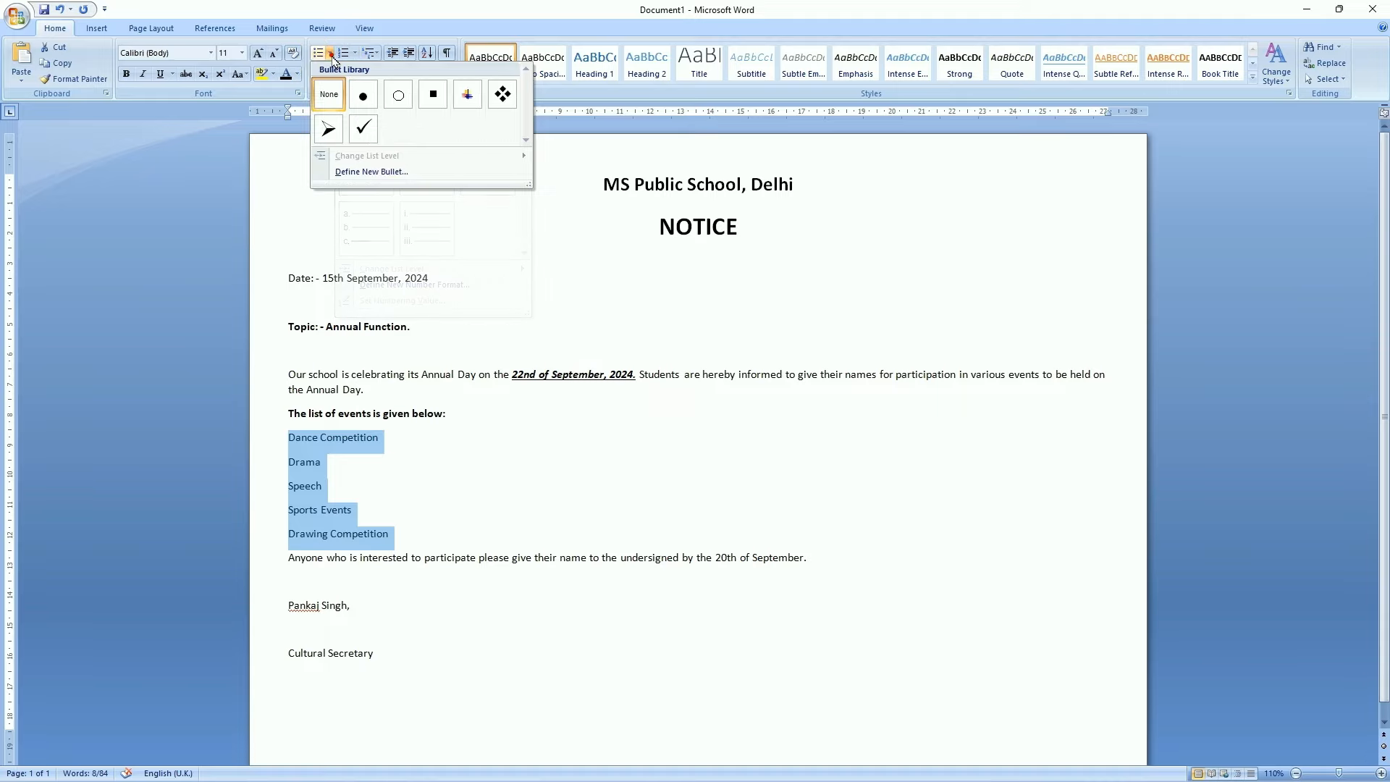
{"action": "left_click", "coordinate": [361, 98]}
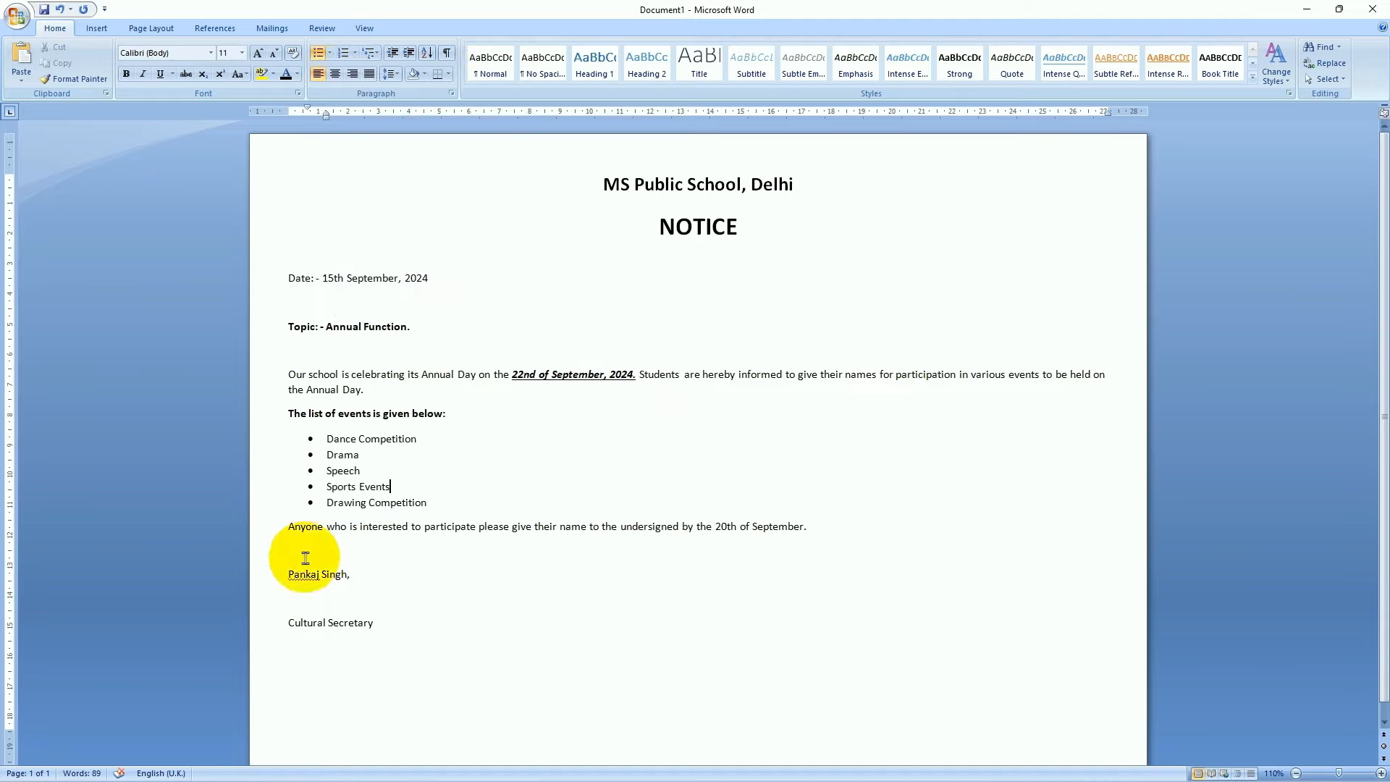
Right-align the two signature lines and tidy the Cultural Secretary line beneath the name
{"action": "left_click", "coordinate": [291, 573]}
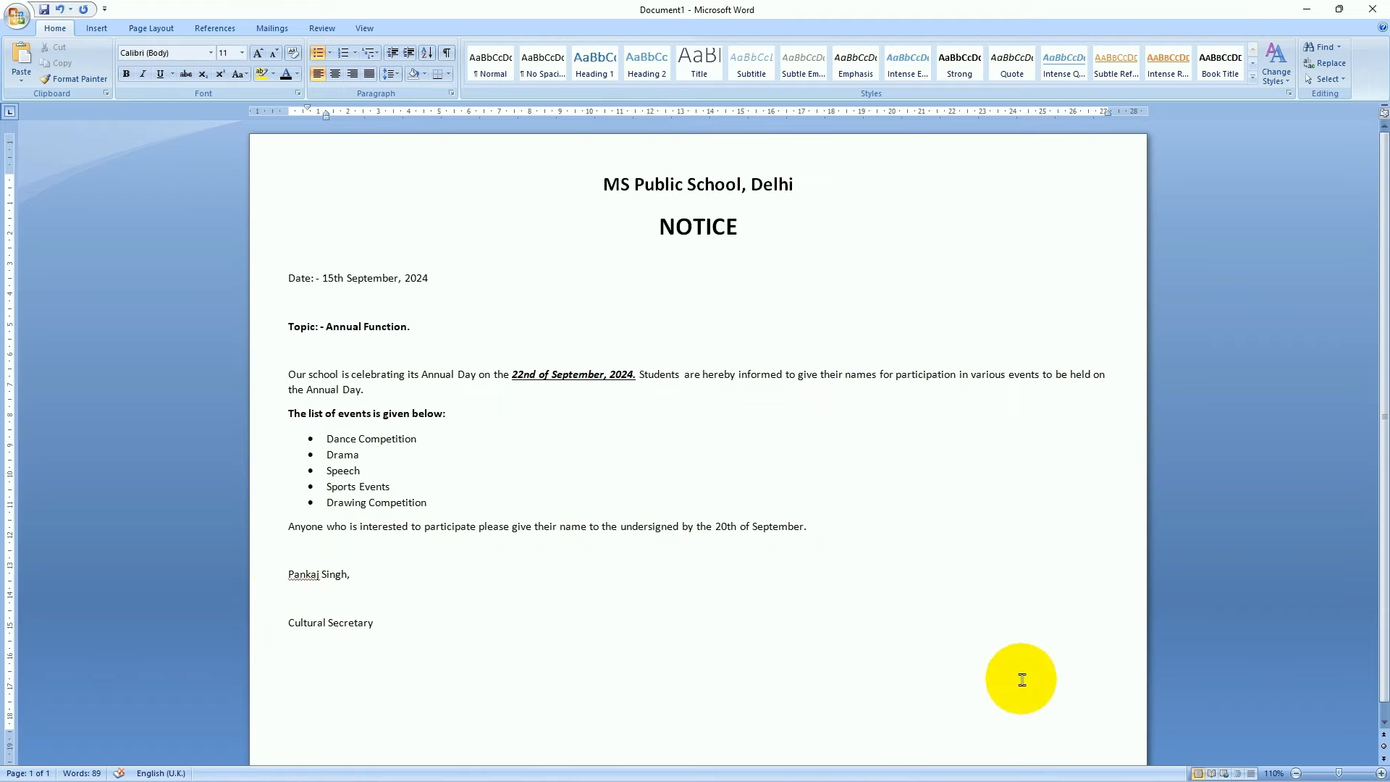
{"action": "left_click", "coordinate": [289, 574]}
{"action": "left_click_drag", "start_coordinate": [313, 575], "coordinate": [373, 624]}
{"action": "left_click", "coordinate": [352, 74]}
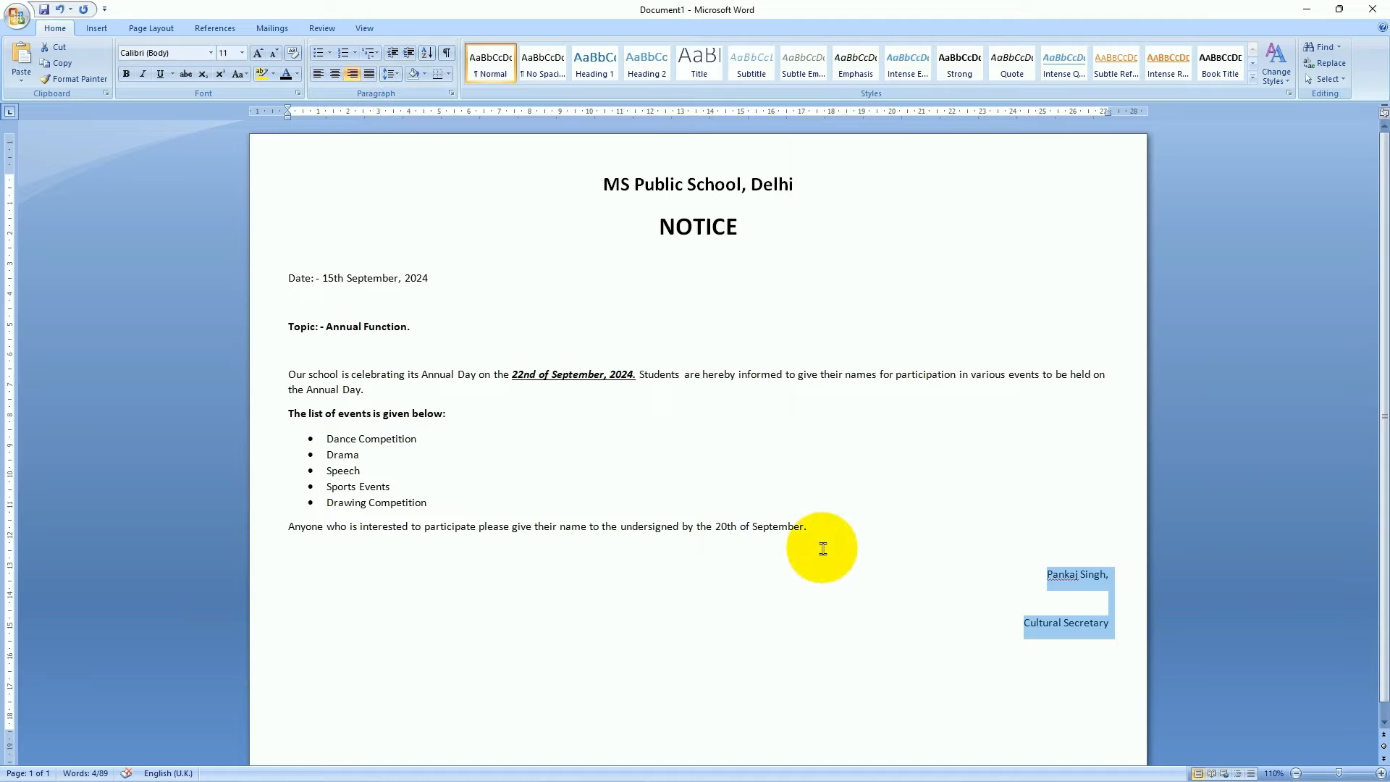
{"action": "left_click", "coordinate": [1023, 616]}
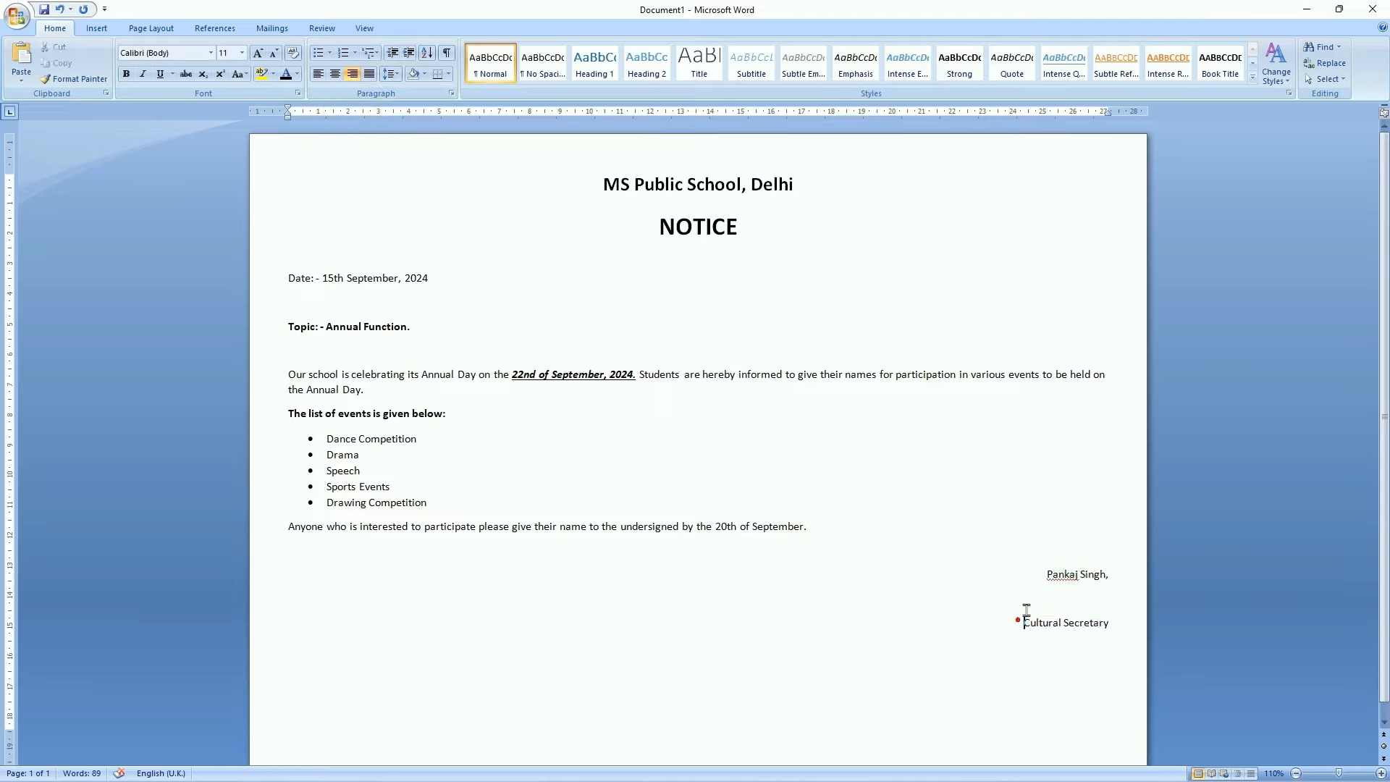
{"action": "key", "text": "ctrl+e"}
{"action": "key", "text": "BackSpace"}
{"action": "key", "text": "BackSpace"}
{"action": "key", "text": "Return"}
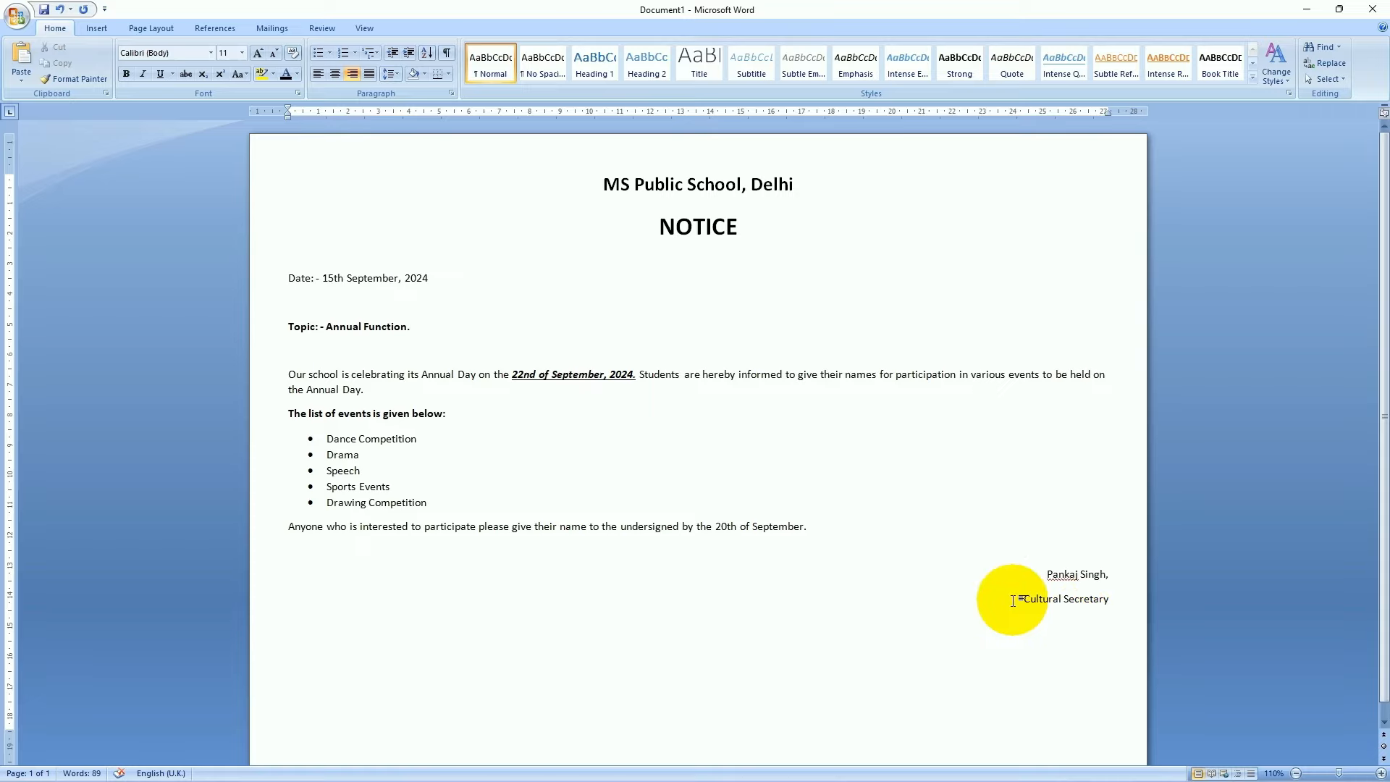
{"action": "key", "text": "shift+Right"}
{"action": "key", "text": "shift+Right"}
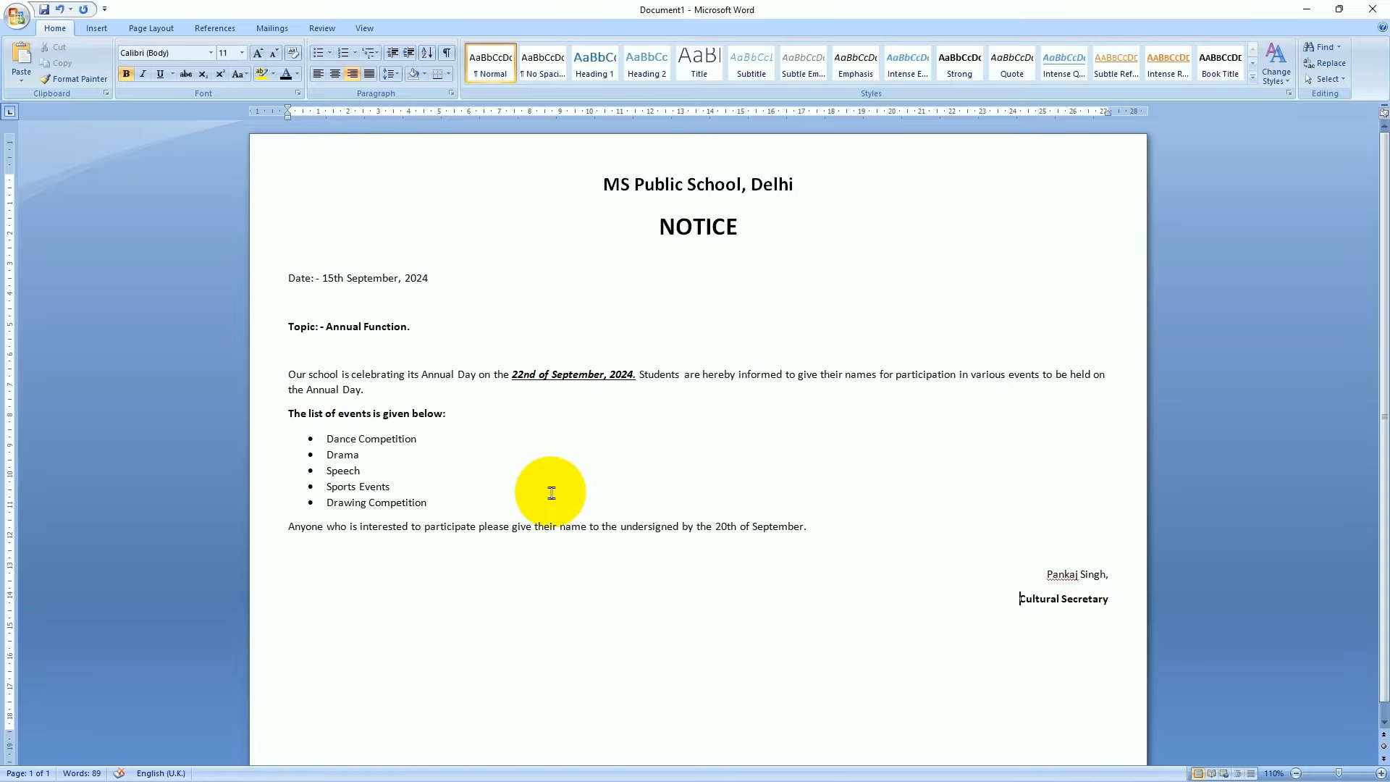
Enlarge the text from Date: through the signature to 16 point with Grow Font
{"action": "scroll", "coordinate": [550, 492], "scroll_direction": "down", "scroll_amount": 1}
{"action": "scroll", "coordinate": [761, 655], "scroll_direction": "up", "scroll_amount": 1}
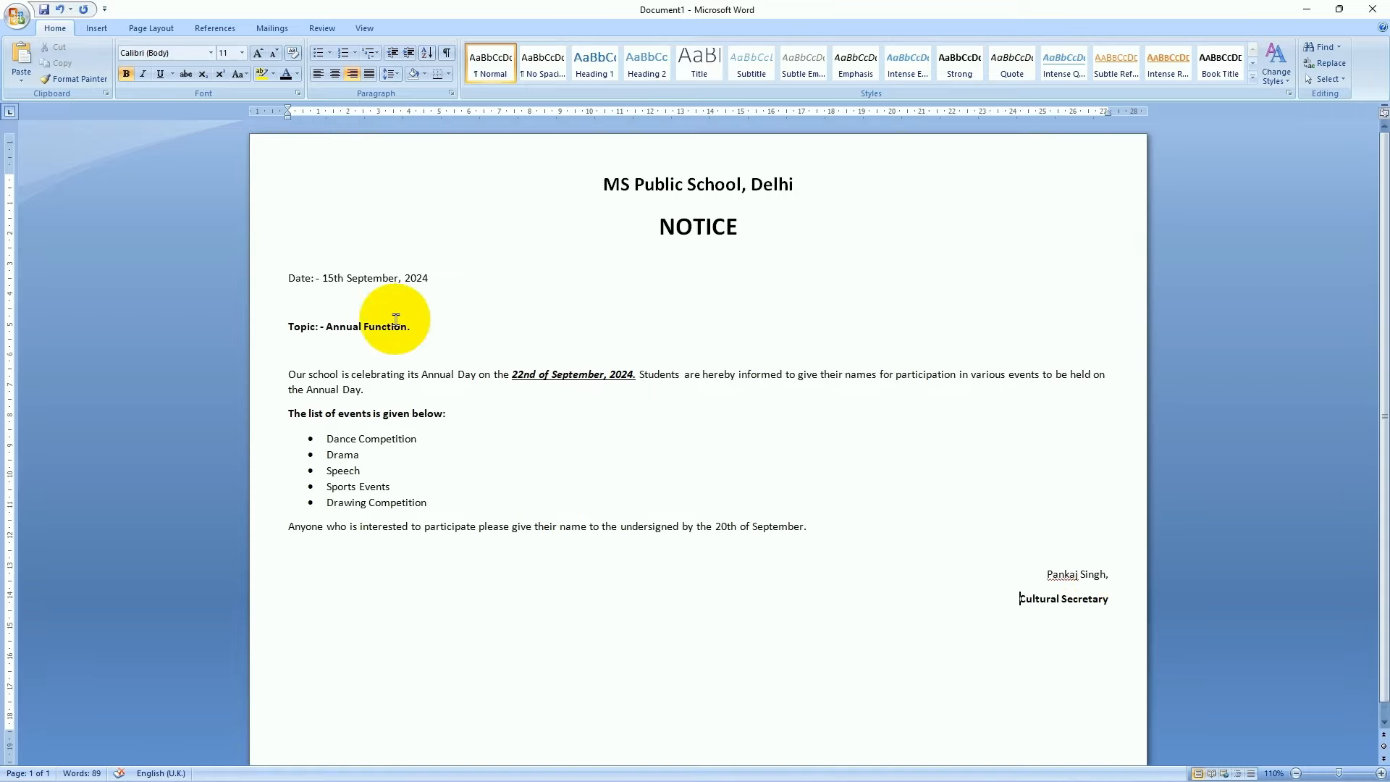
{"action": "left_click", "coordinate": [289, 278]}
{"action": "key", "text": "shift+Down"}
{"action": "key", "text": "shift+Down"}
{"action": "key", "text": "shift+Down"}
{"action": "key", "text": "shift+Down"}
{"action": "key", "text": "shift+Down"}
{"action": "key", "text": "shift+Down"}
{"action": "key", "text": "shift+Down"}
{"action": "key", "text": "shift+Down"}
{"action": "key", "text": "shift+Down"}
{"action": "key", "text": "shift+Down"}
{"action": "key", "text": "shift+Down"}
{"action": "key", "text": "shift+Down"}
{"action": "key", "text": "shift+Down"}
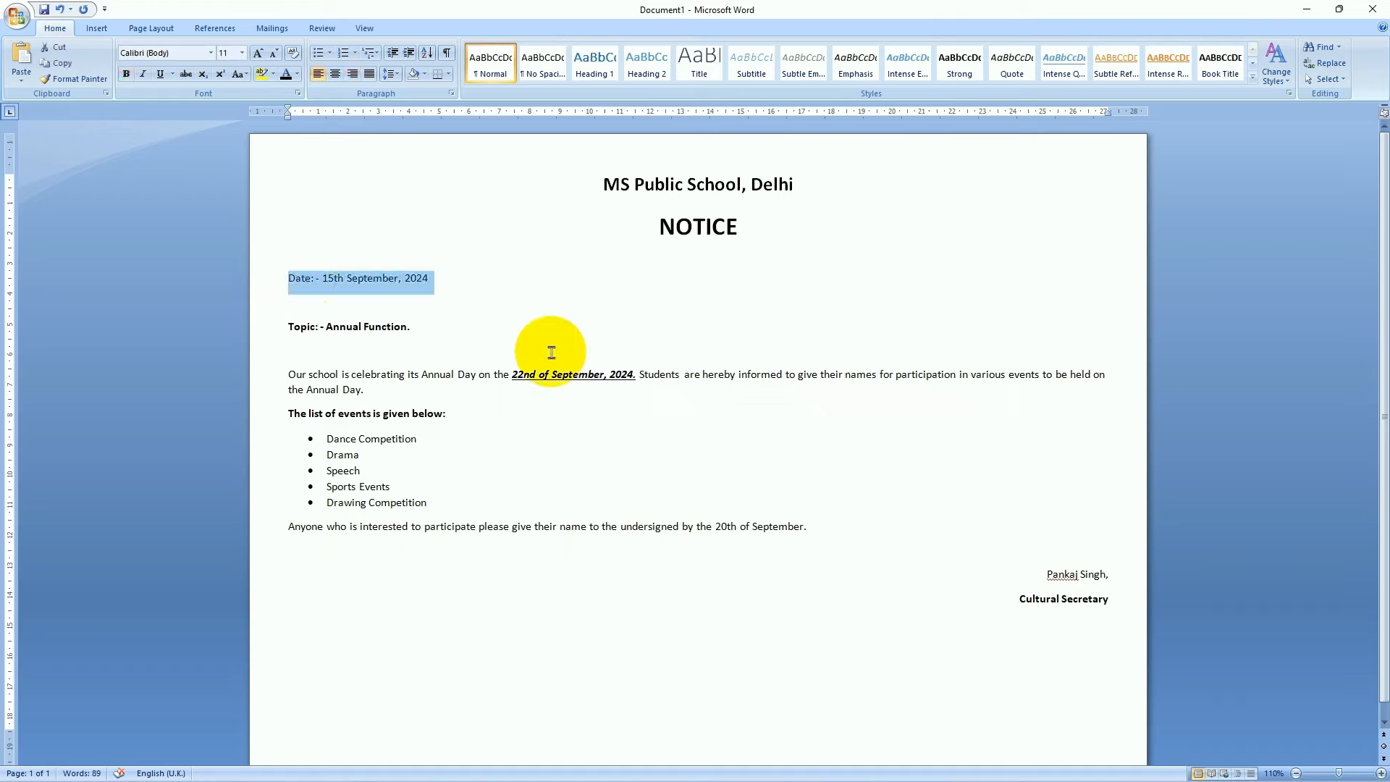
{"action": "key", "text": "shift+Down"}
{"action": "key", "text": "shift+Down"}
{"action": "key", "text": "shift+Down"}
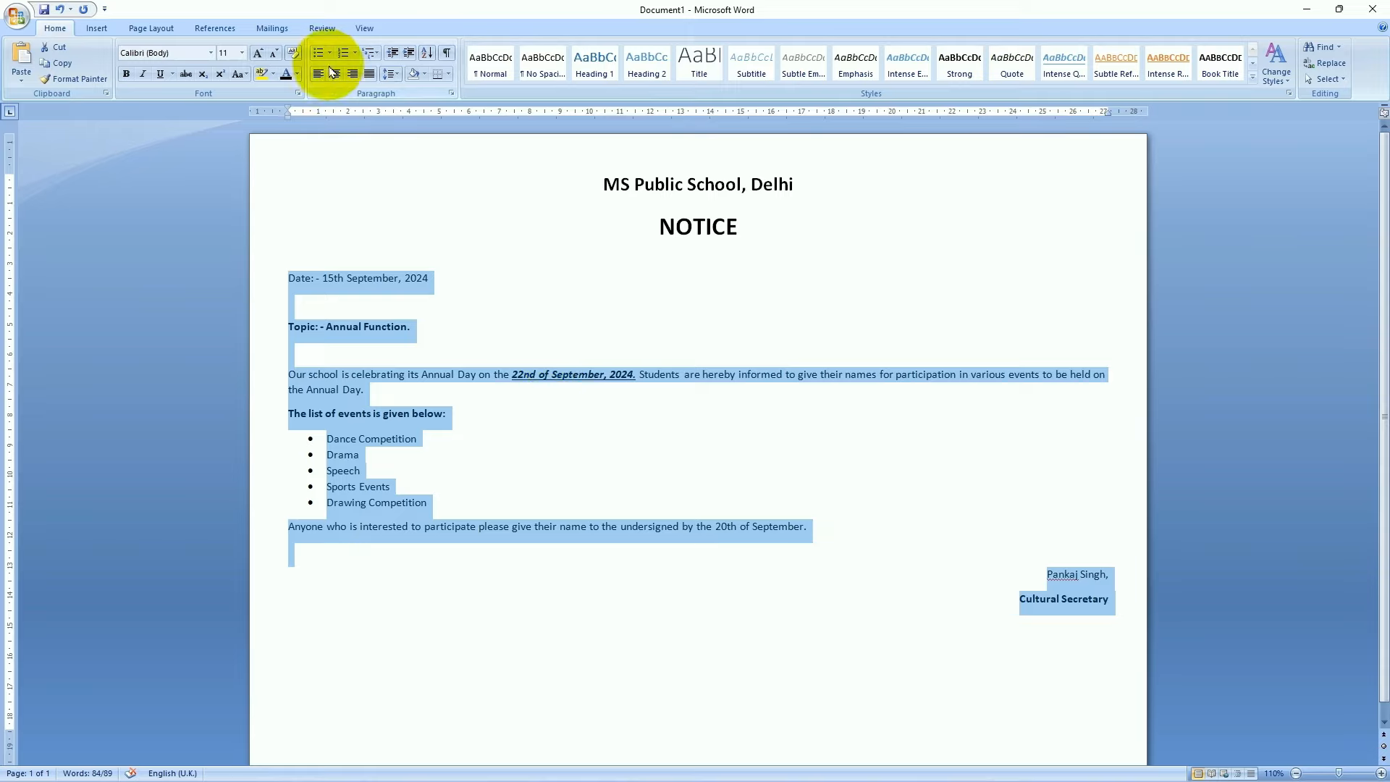
{"action": "left_click", "coordinate": [258, 54]}
{"action": "left_click", "coordinate": [258, 53]}
{"action": "left_click", "coordinate": [260, 55]}
{"action": "left_click", "coordinate": [872, 544]}
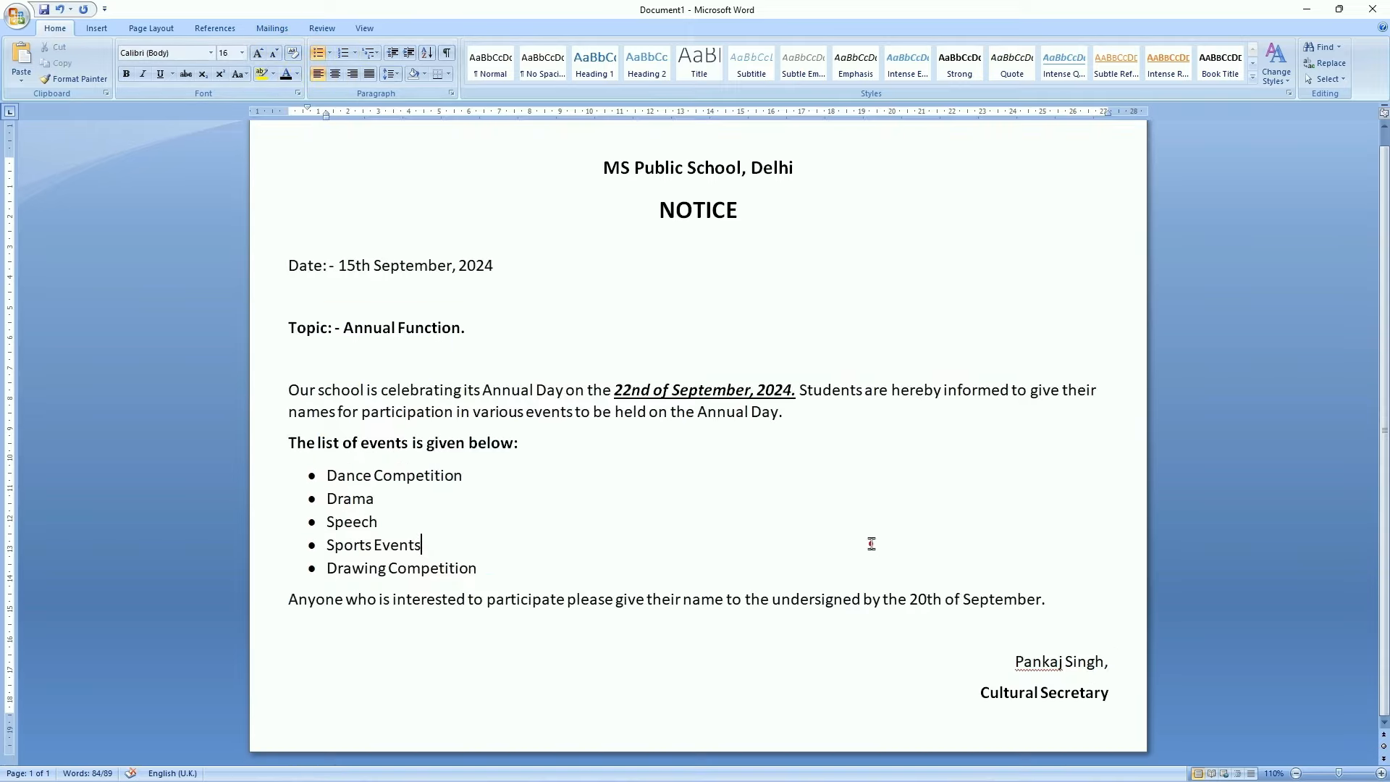
{"action": "scroll", "coordinate": [873, 542], "scroll_direction": "up", "scroll_amount": 1}
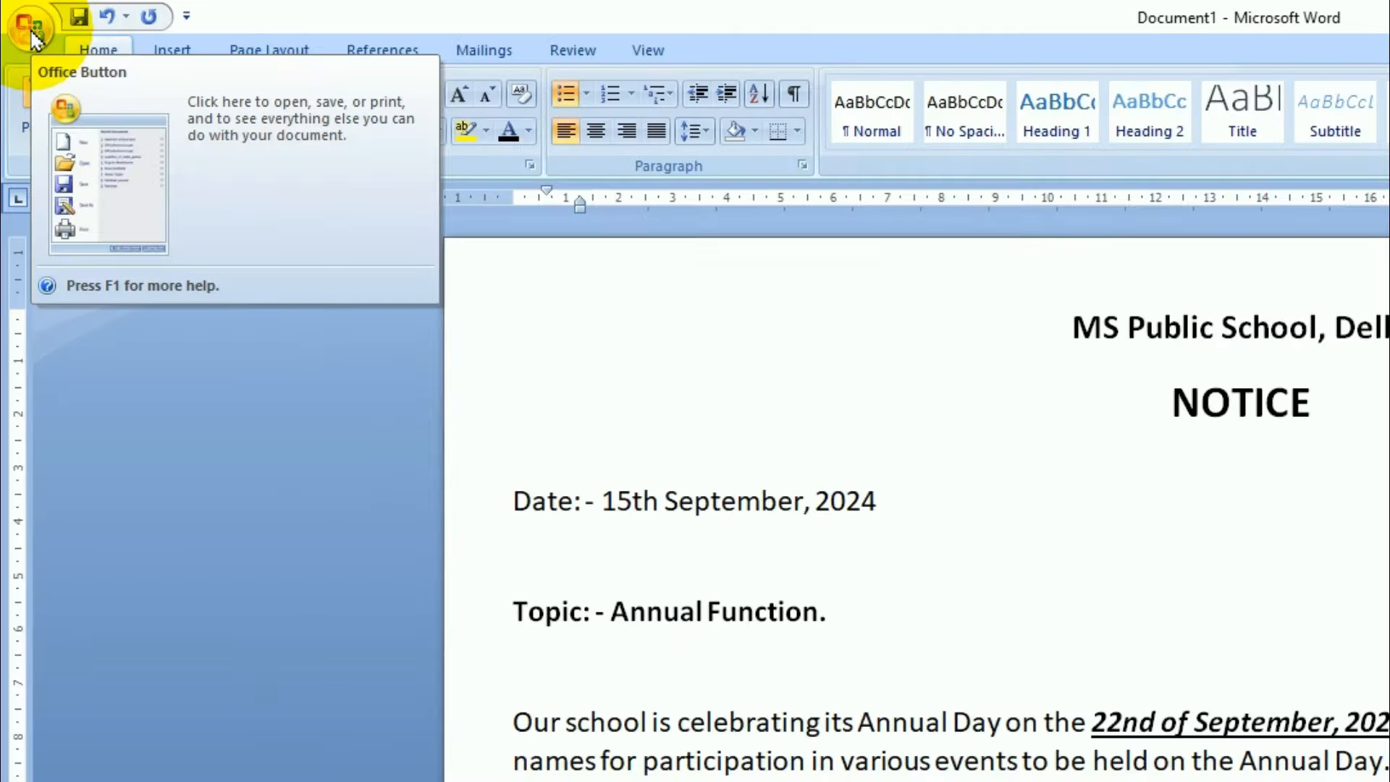
Show a print preview of the notice
{"action": "left_click", "coordinate": [18, 21]}
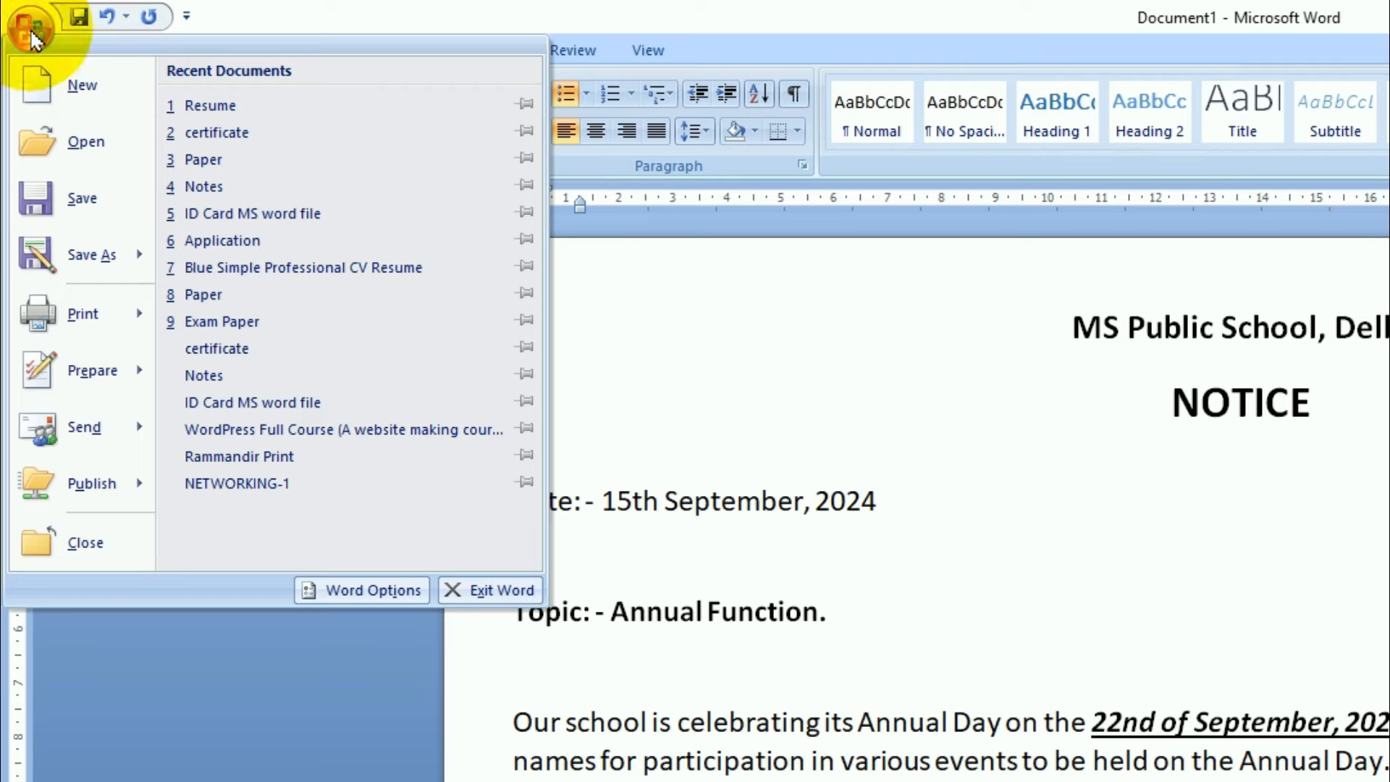
{"action": "mouse_move", "coordinate": [139, 317]}
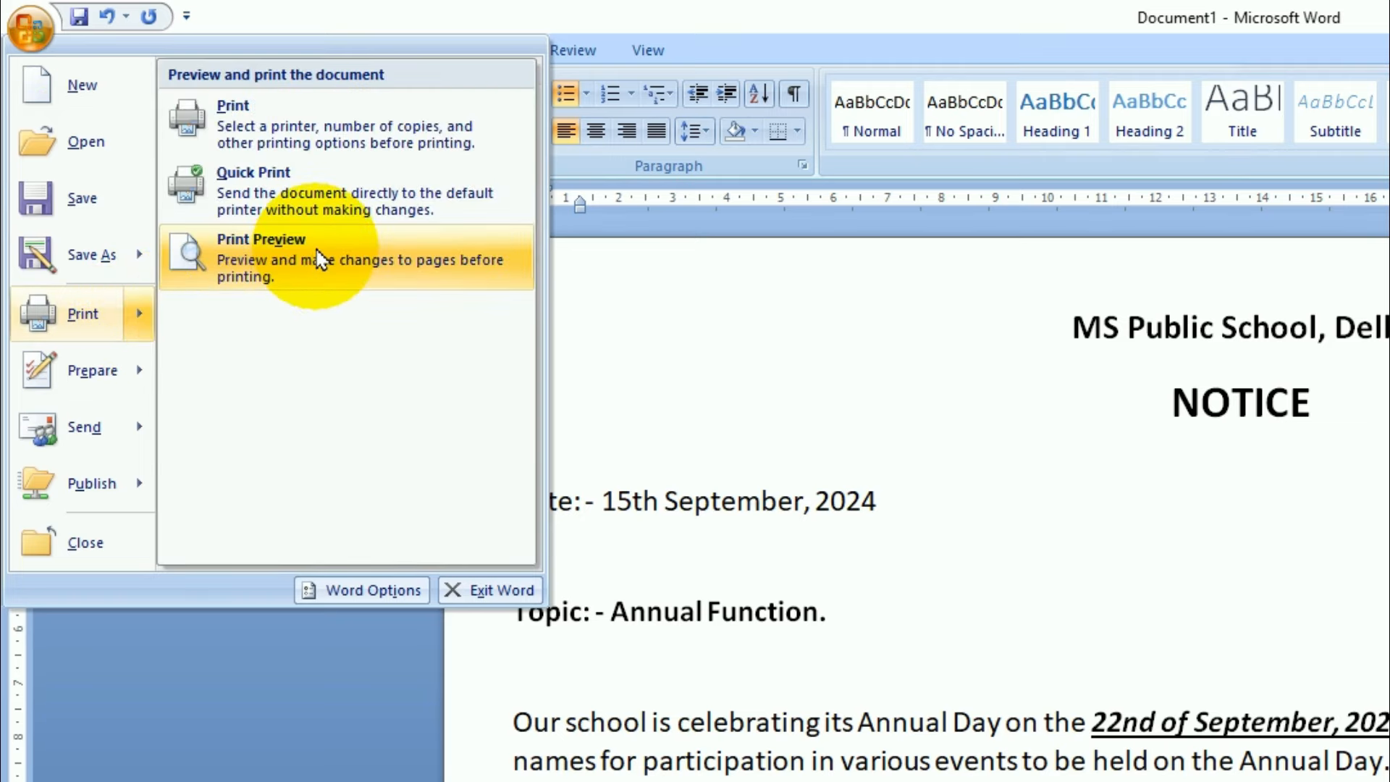
{"action": "left_click", "coordinate": [319, 259]}
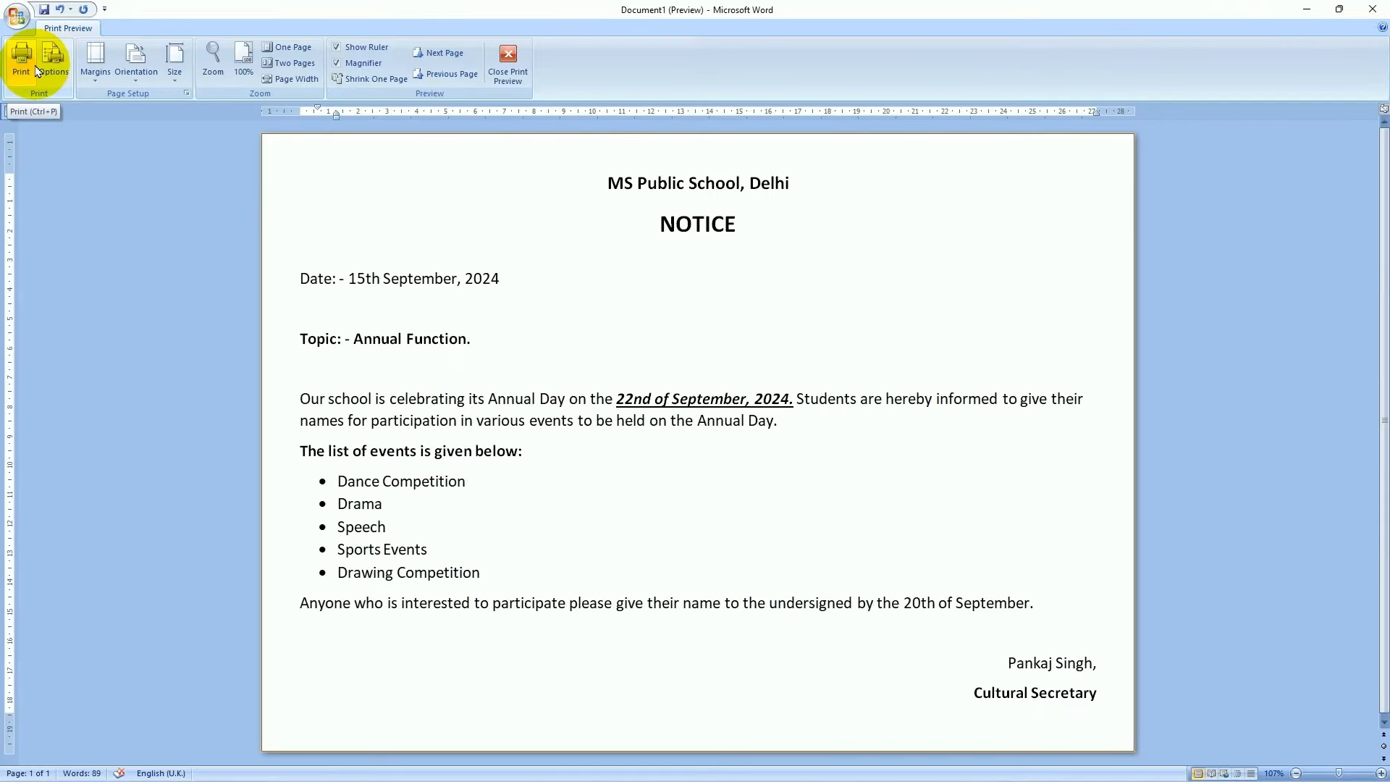
Print the notice with Microsoft Print to PDF and leave the preview
{"action": "left_click", "coordinate": [42, 107]}
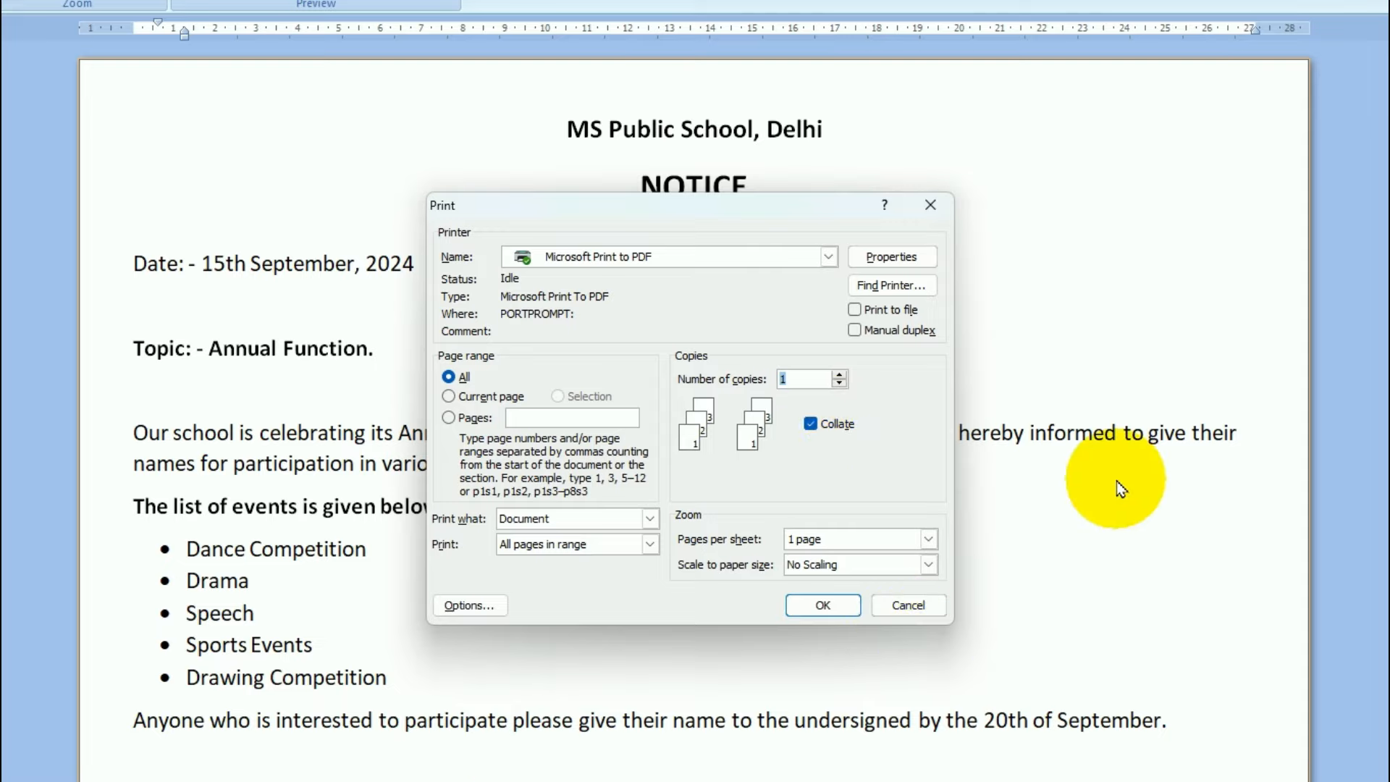
{"action": "left_click", "coordinate": [908, 605]}
{"action": "left_click", "coordinate": [506, 63]}
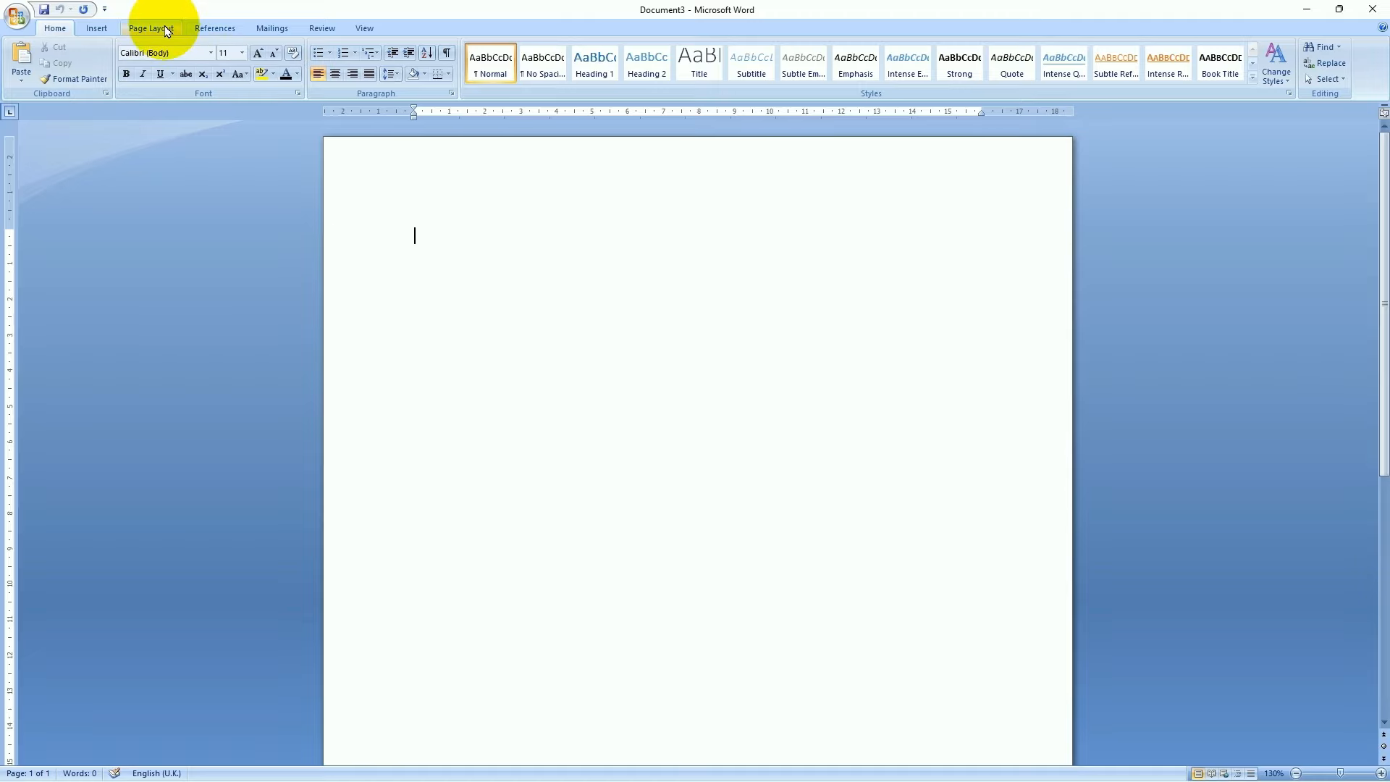
Set the new blank document's page orientation to Landscape
{"action": "left_click", "coordinate": [167, 31]}
{"action": "left_click", "coordinate": [159, 73]}
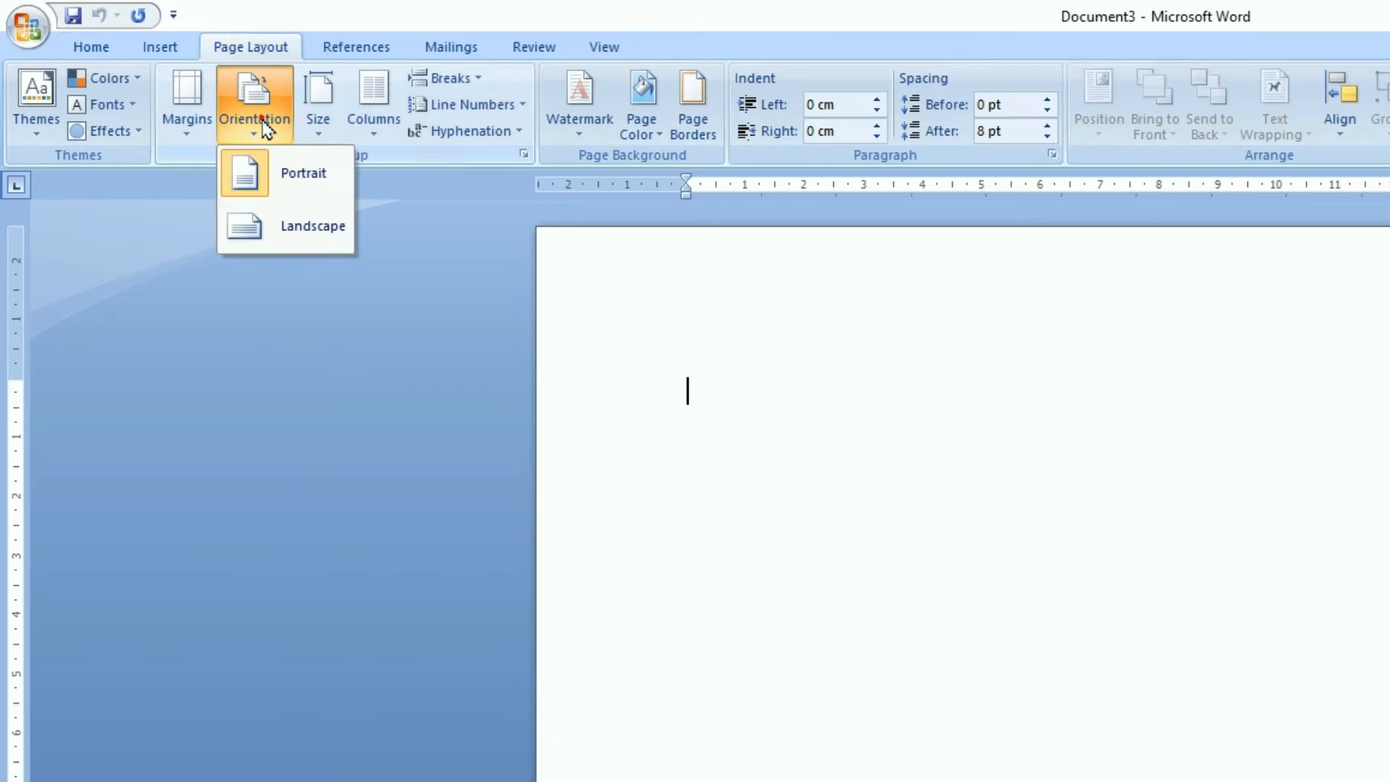
{"action": "left_click", "coordinate": [318, 254]}
{"action": "left_click", "coordinate": [317, 252]}
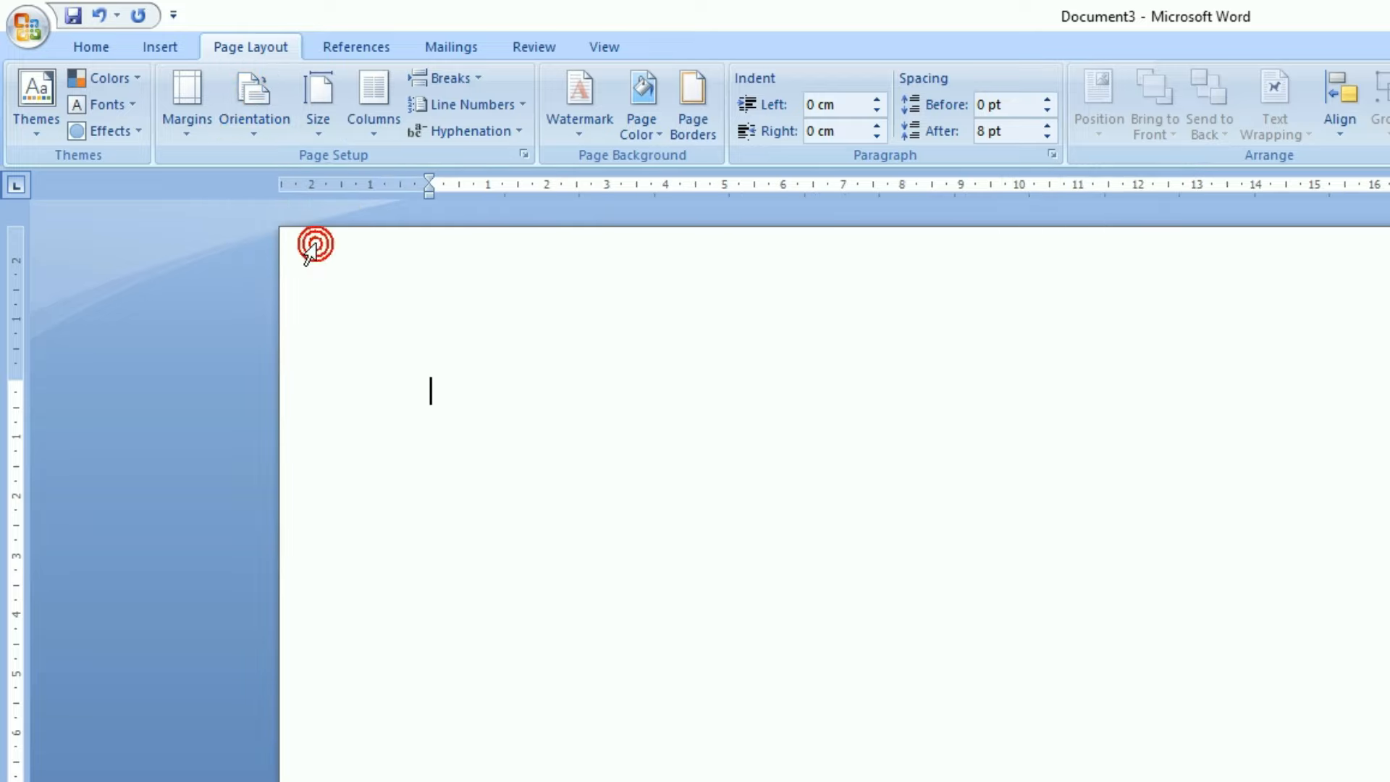
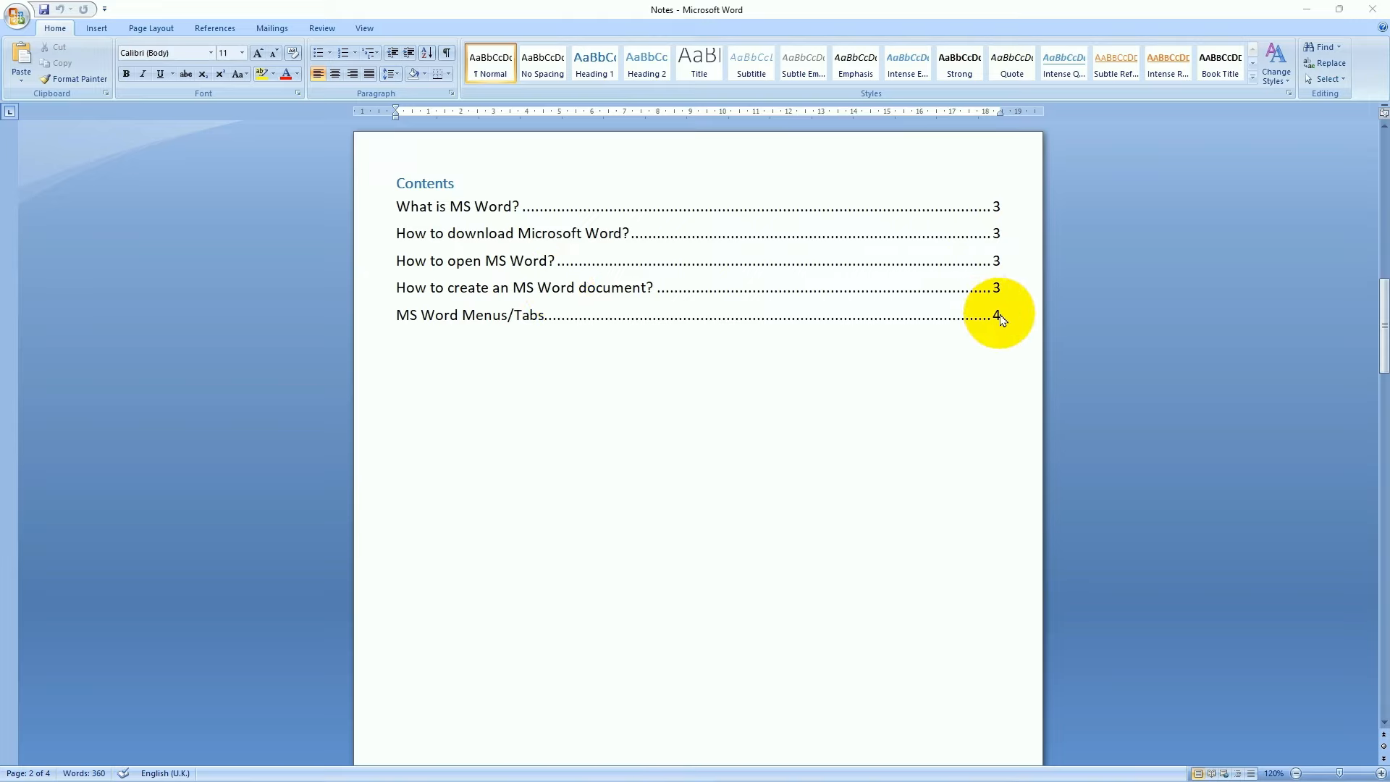
Ctrl+click the 'MS Word Menus/Tabs' contents entry to jump to its heading on page 4
{"action": "left_click", "coordinate": [995, 312], "text": "ctrl"}
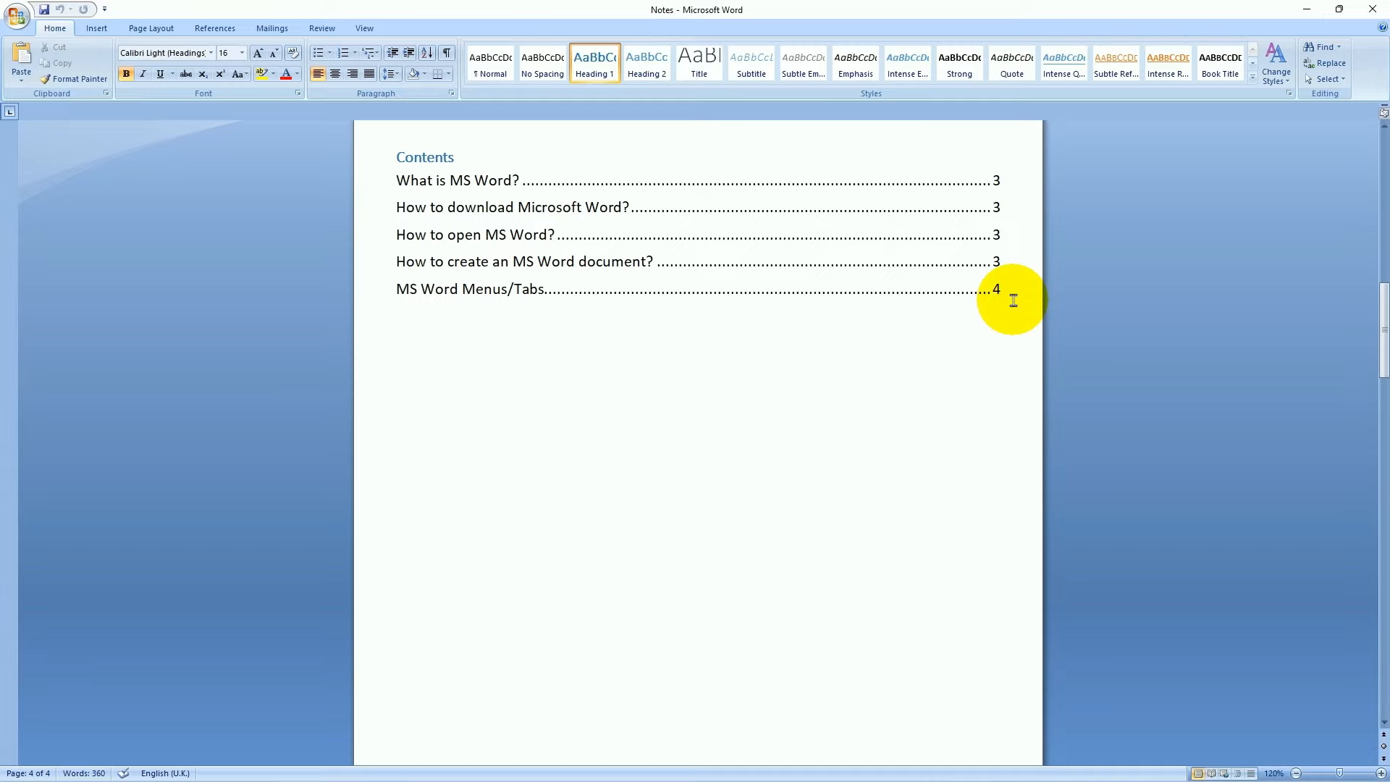
{"action": "left_click", "coordinate": [1012, 299]}
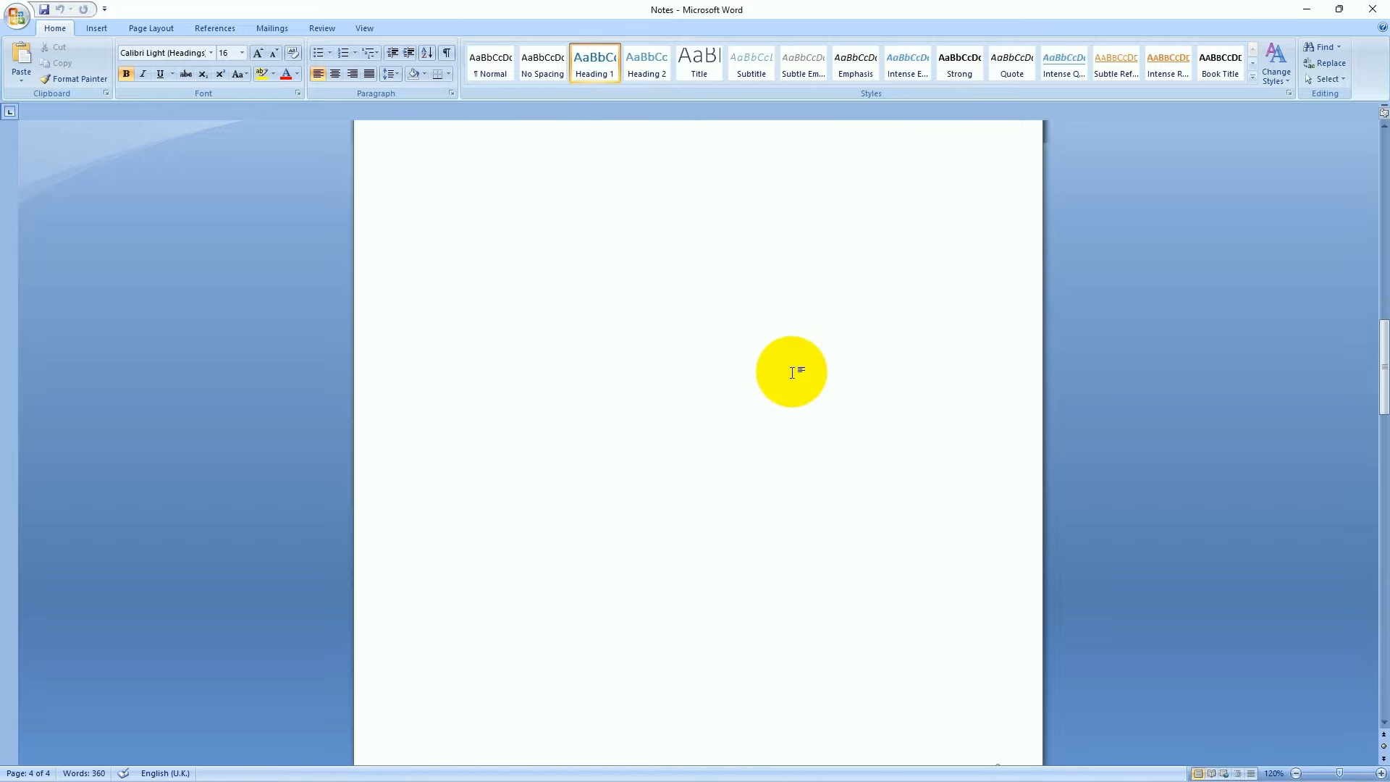
{"action": "scroll", "coordinate": [794, 374], "scroll_direction": "down", "scroll_amount": 5}
{"action": "scroll", "coordinate": [794, 374], "scroll_direction": "down", "scroll_amount": 20}
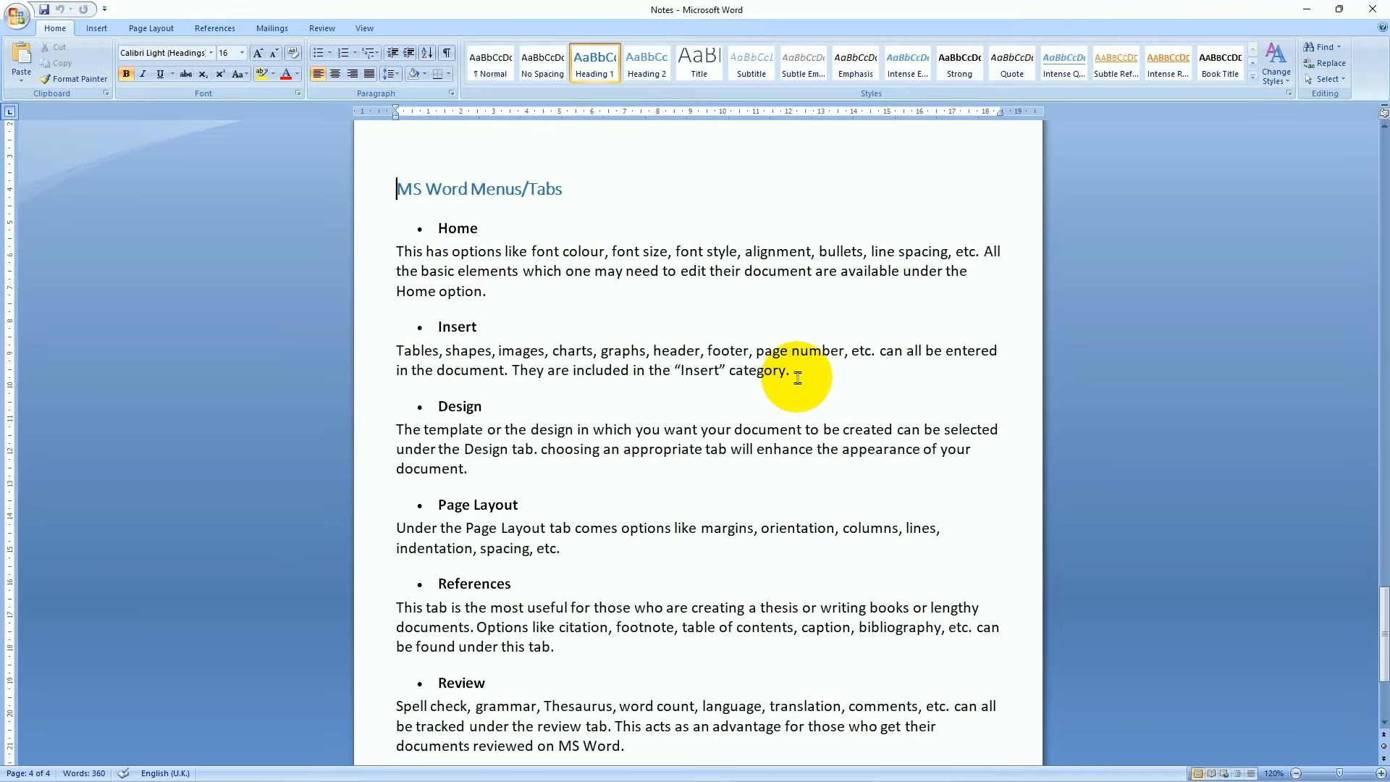
{"action": "scroll", "coordinate": [813, 427], "scroll_direction": "up", "scroll_amount": 5}
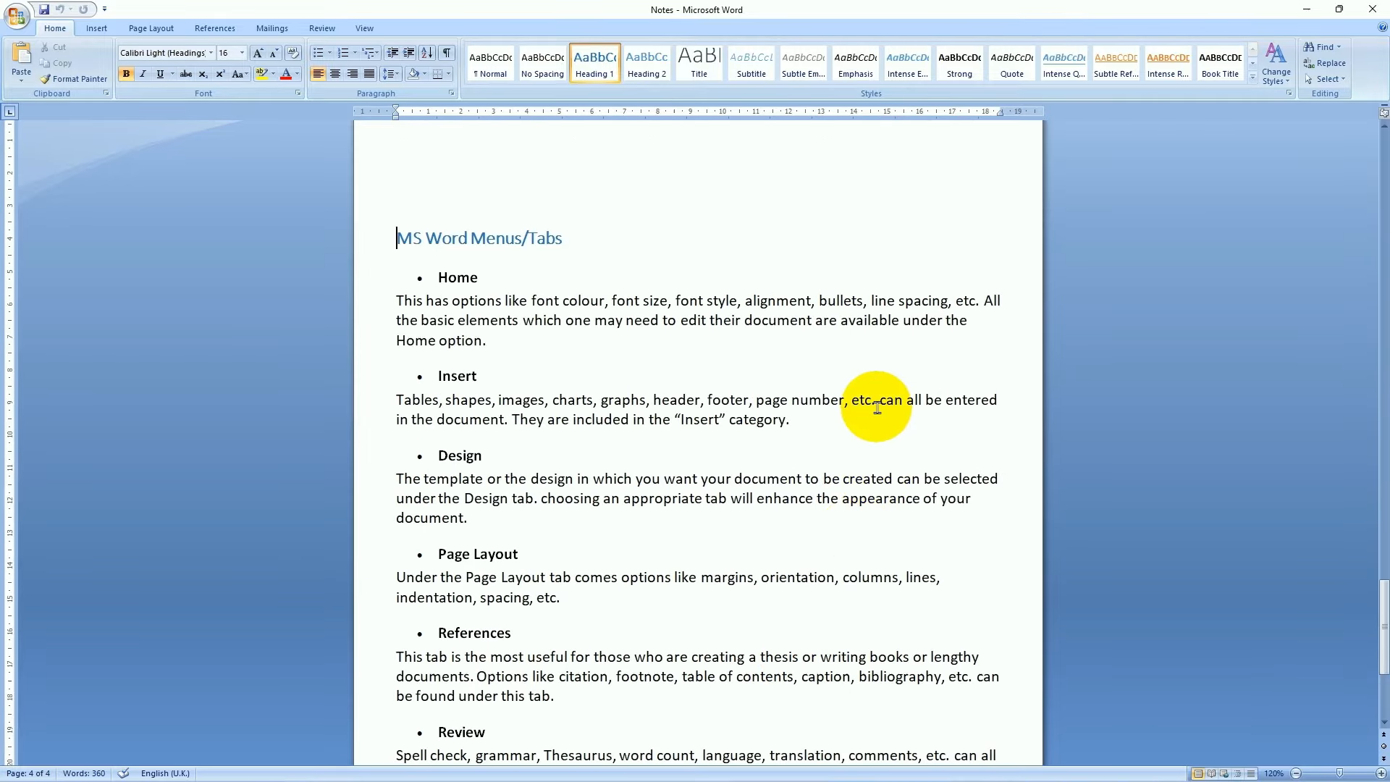
{"action": "scroll", "coordinate": [876, 407], "scroll_direction": "up", "scroll_amount": 20}
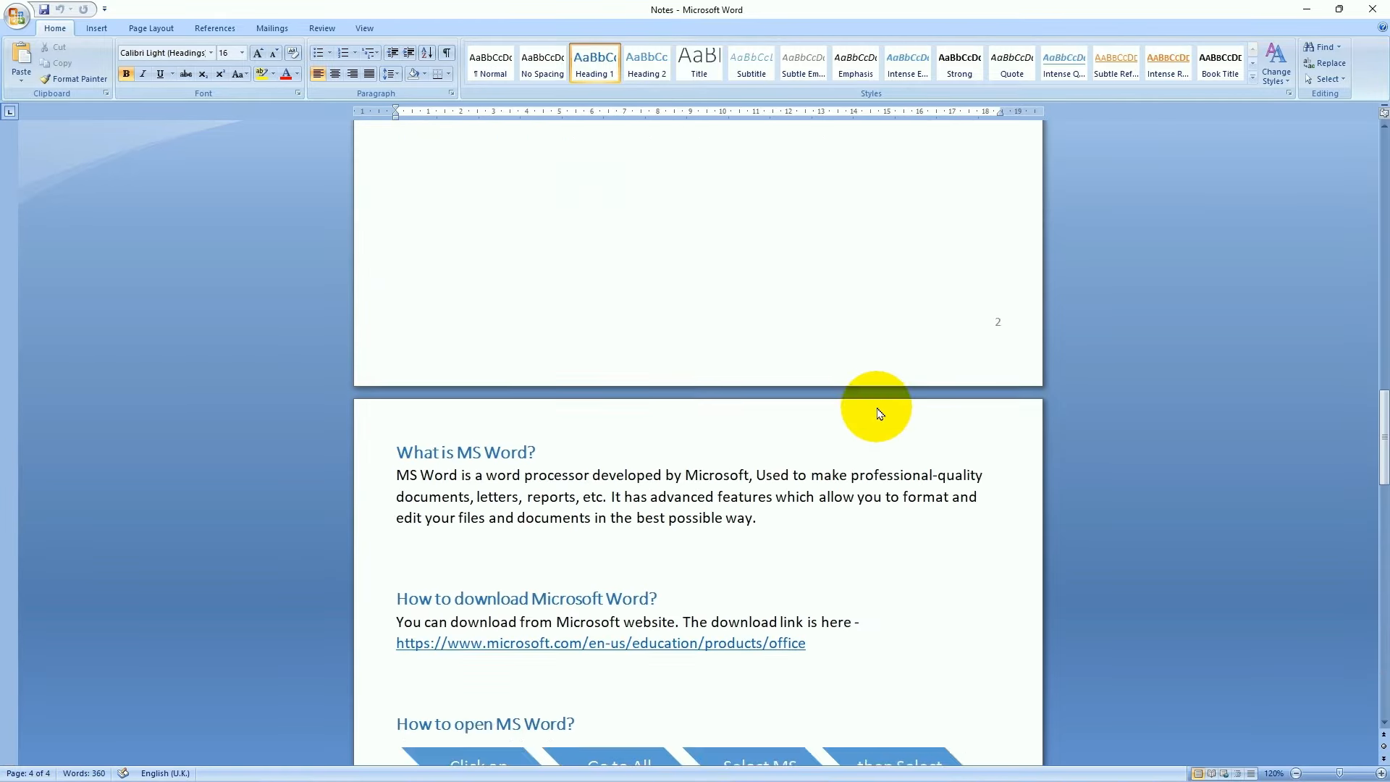
{"action": "scroll", "coordinate": [876, 408], "scroll_direction": "down", "scroll_amount": 5}
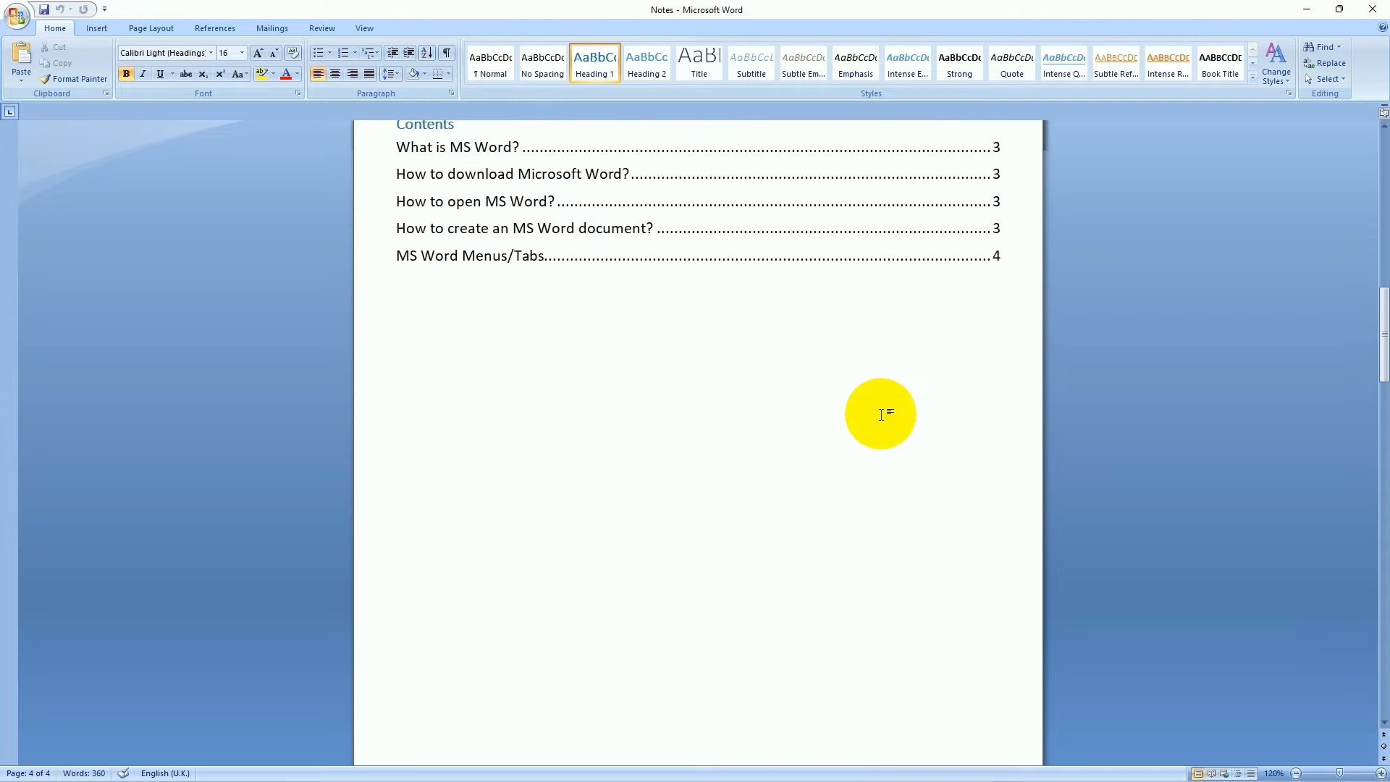
{"action": "scroll", "coordinate": [877, 408], "scroll_direction": "up", "scroll_amount": 1}
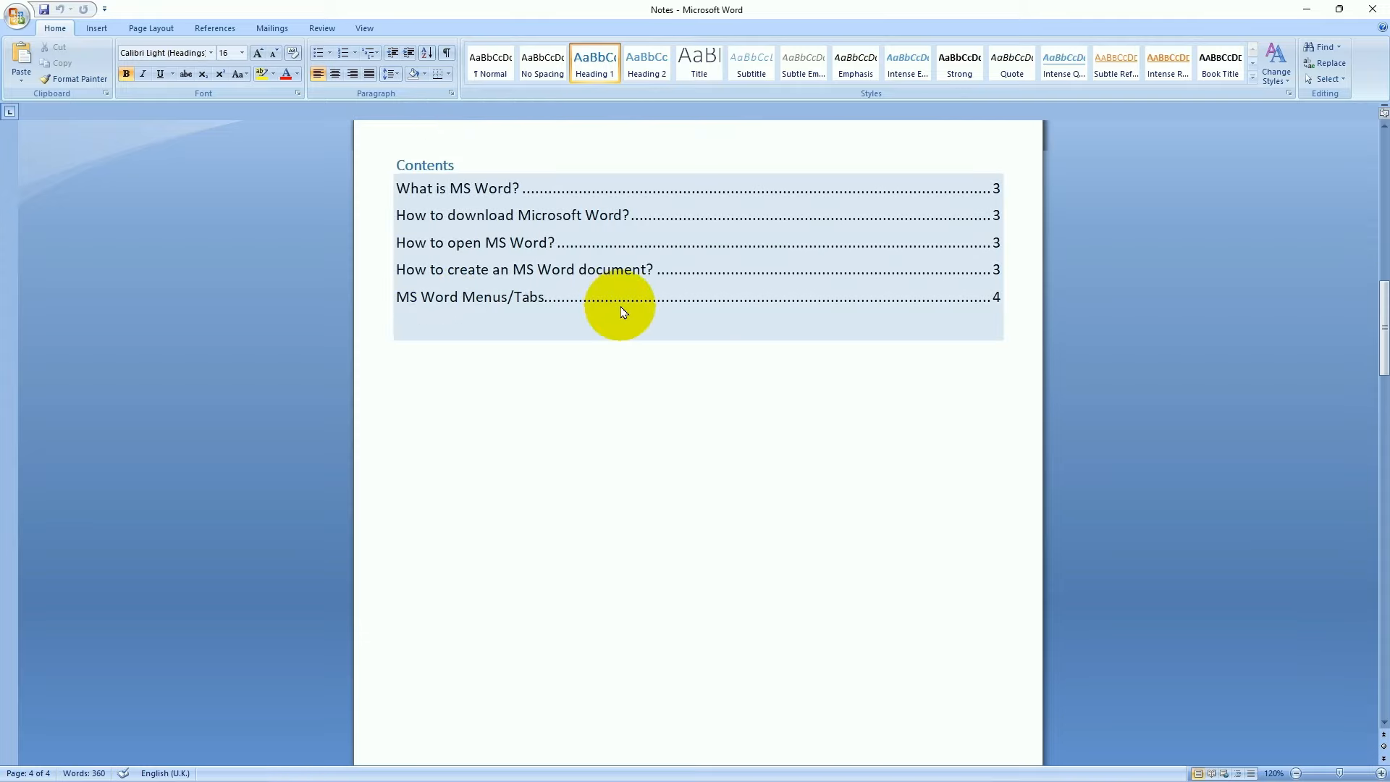
{"action": "left_click", "coordinate": [961, 442]}
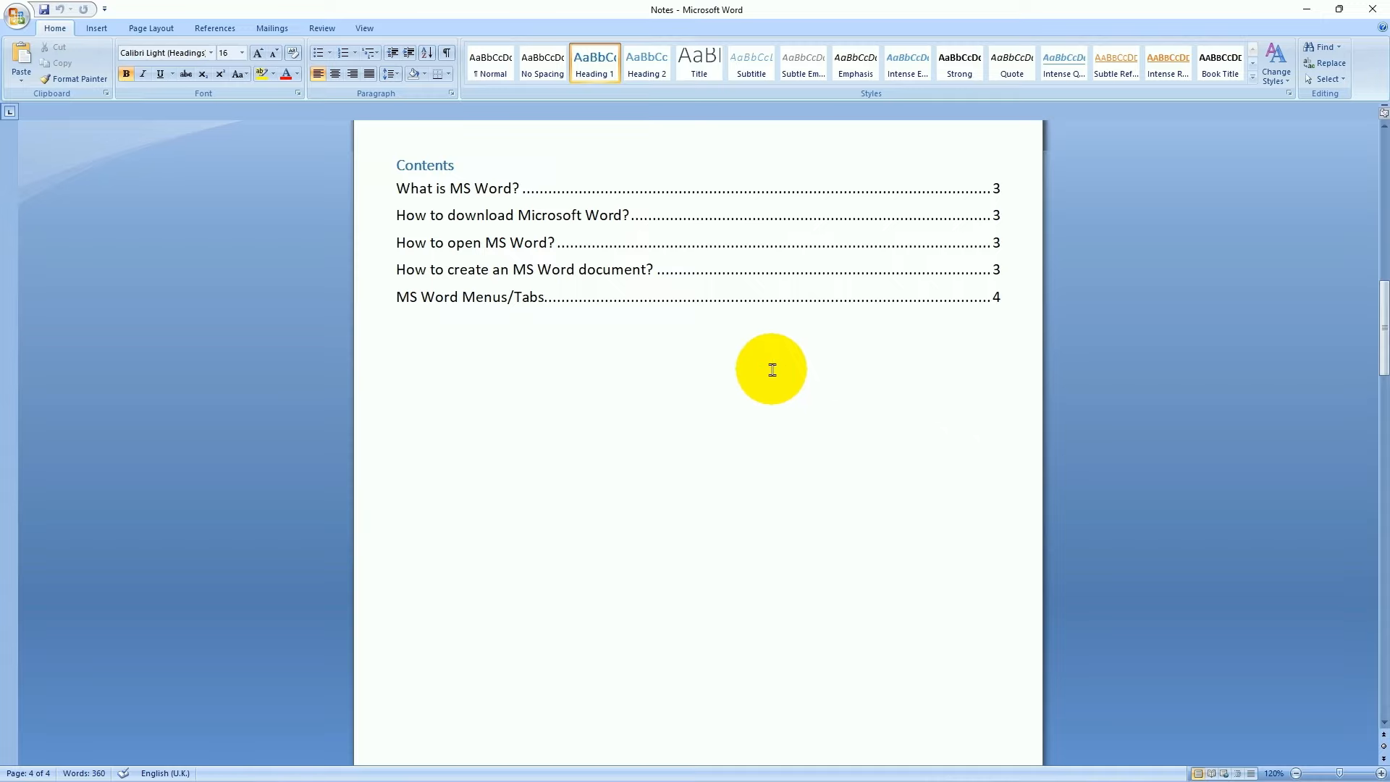
{"action": "left_click", "coordinate": [528, 332]}
{"action": "left_click", "coordinate": [929, 427]}
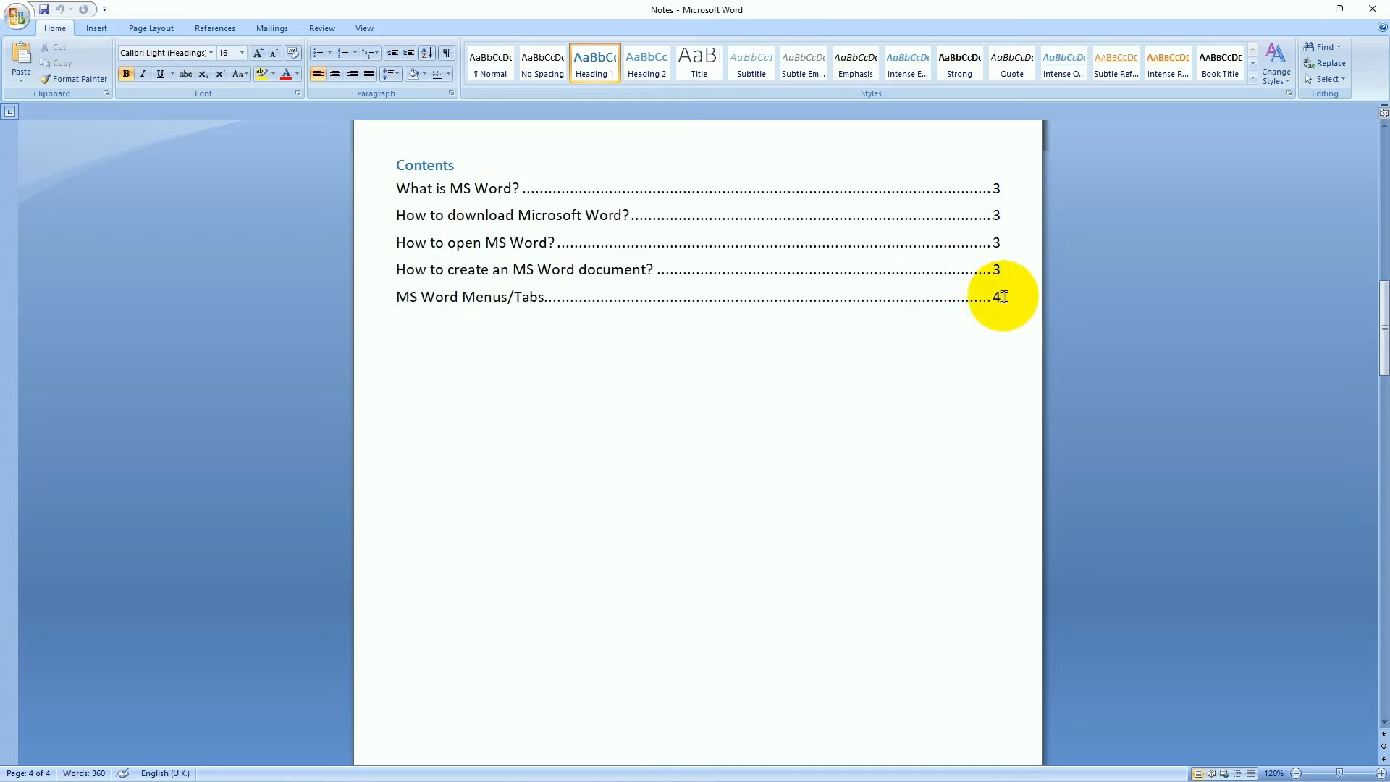
{"action": "left_click", "coordinate": [1001, 298]}
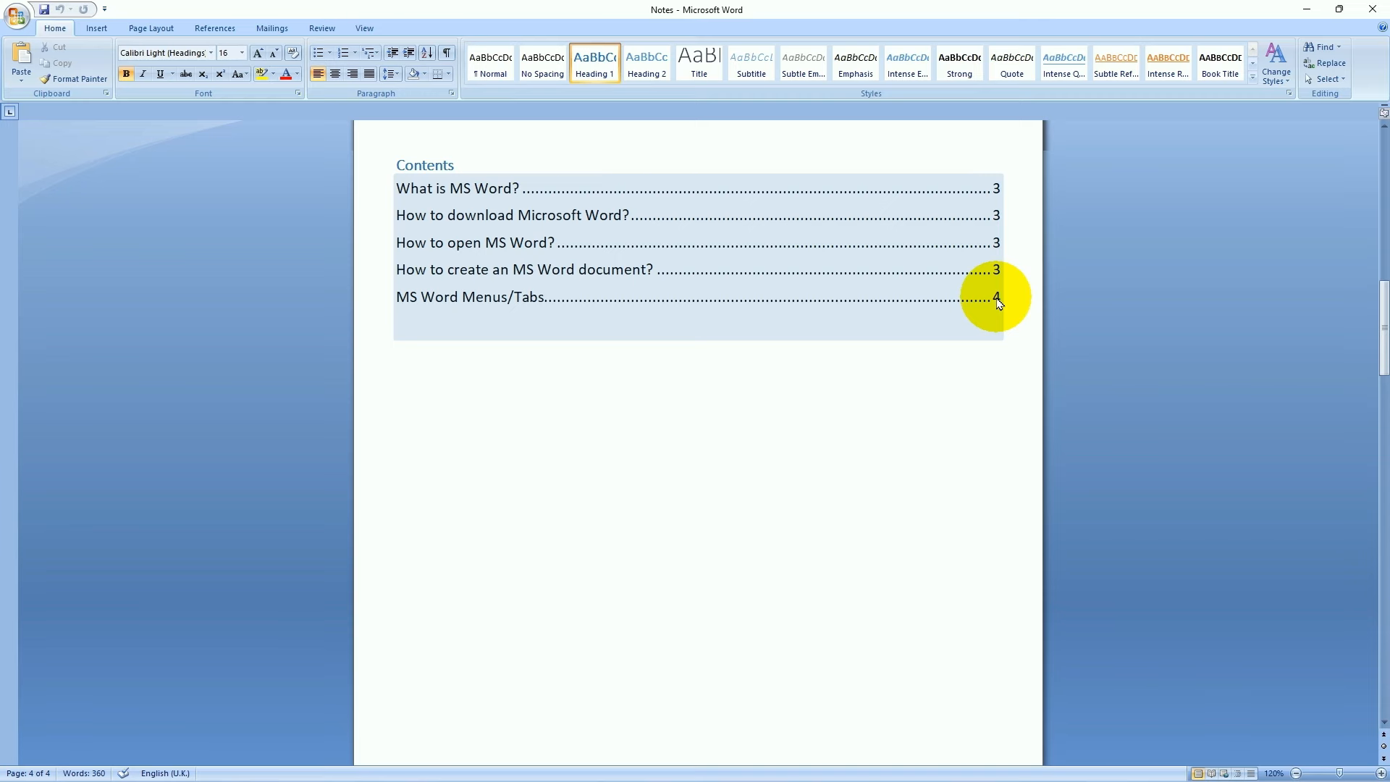
{"action": "left_click", "coordinate": [998, 303], "text": "ctrl"}
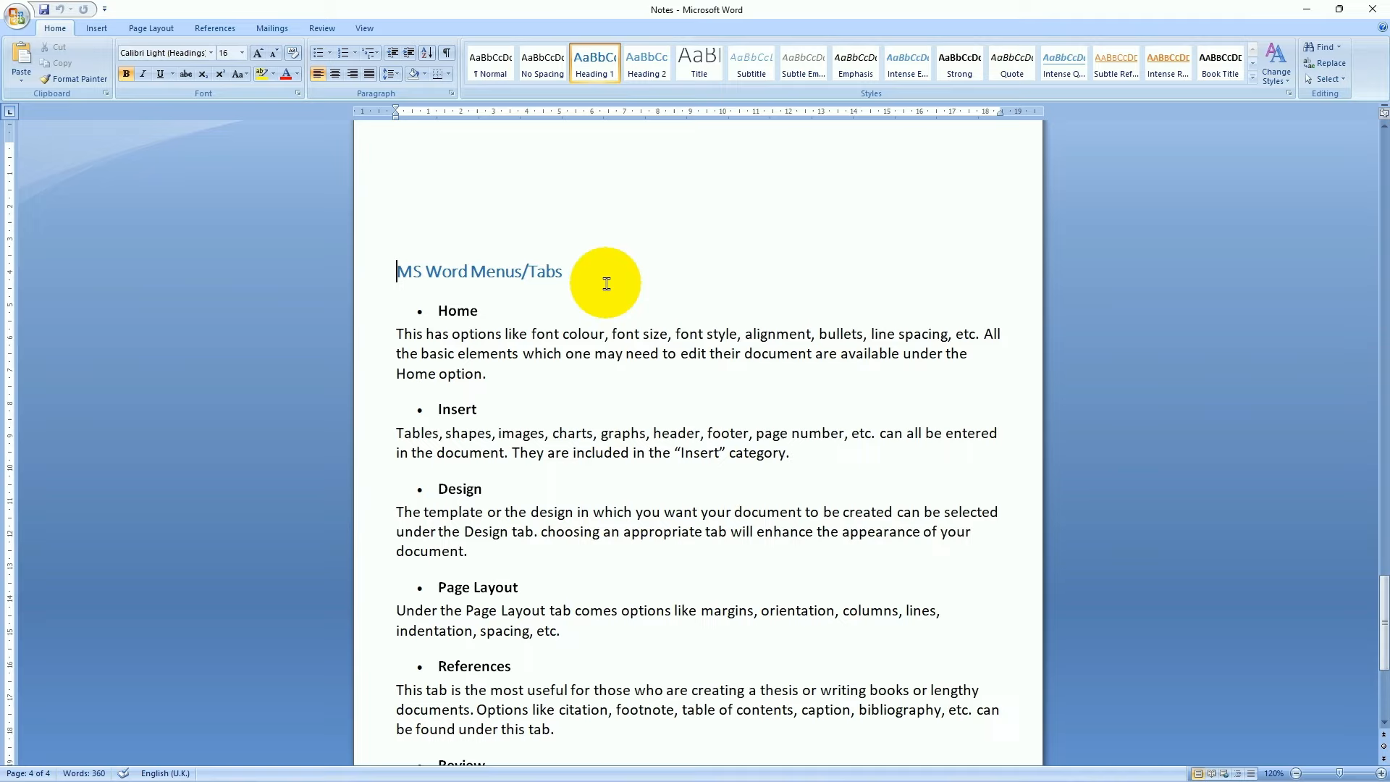
Start a new blank document with A4 paper size and Narrow margins
{"action": "key", "text": "ctrl+n"}
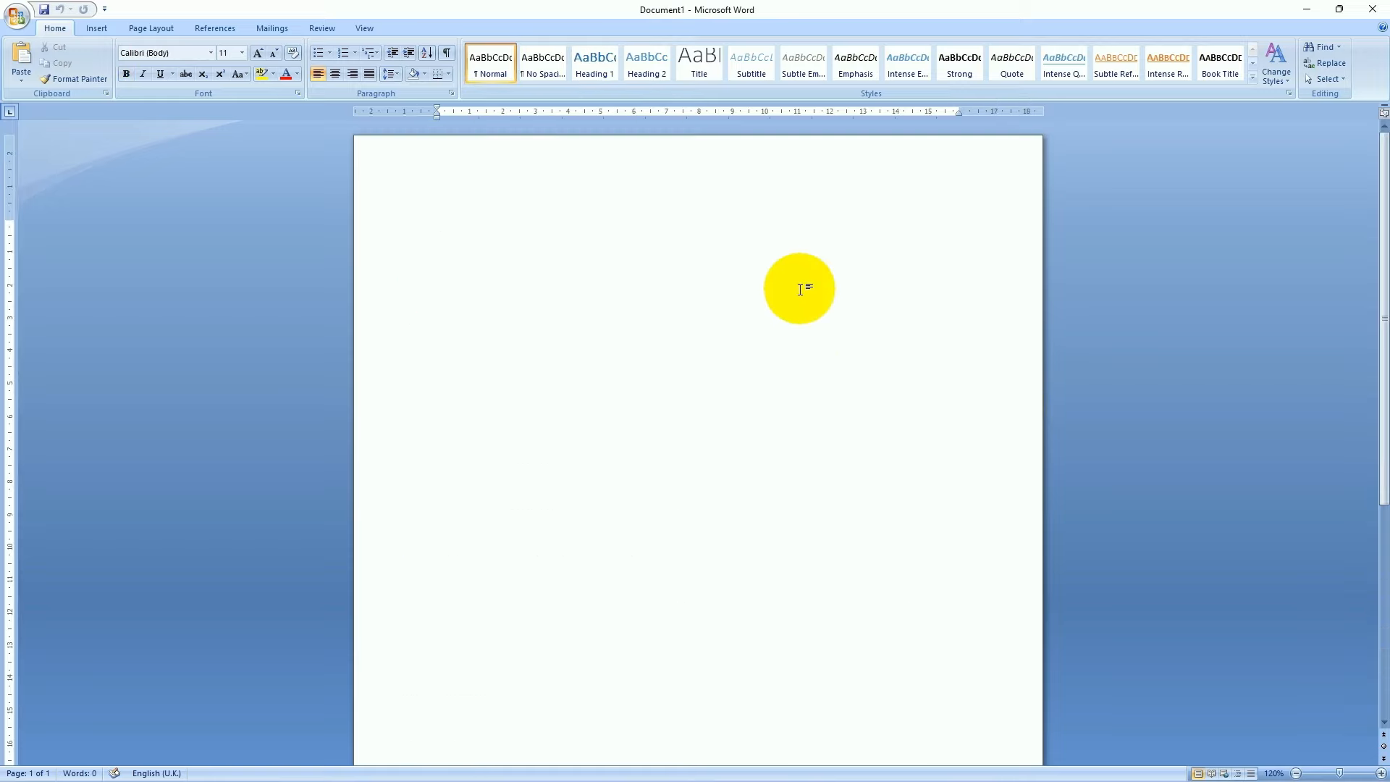
{"action": "left_click", "coordinate": [140, 35]}
{"action": "left_click", "coordinate": [191, 65]}
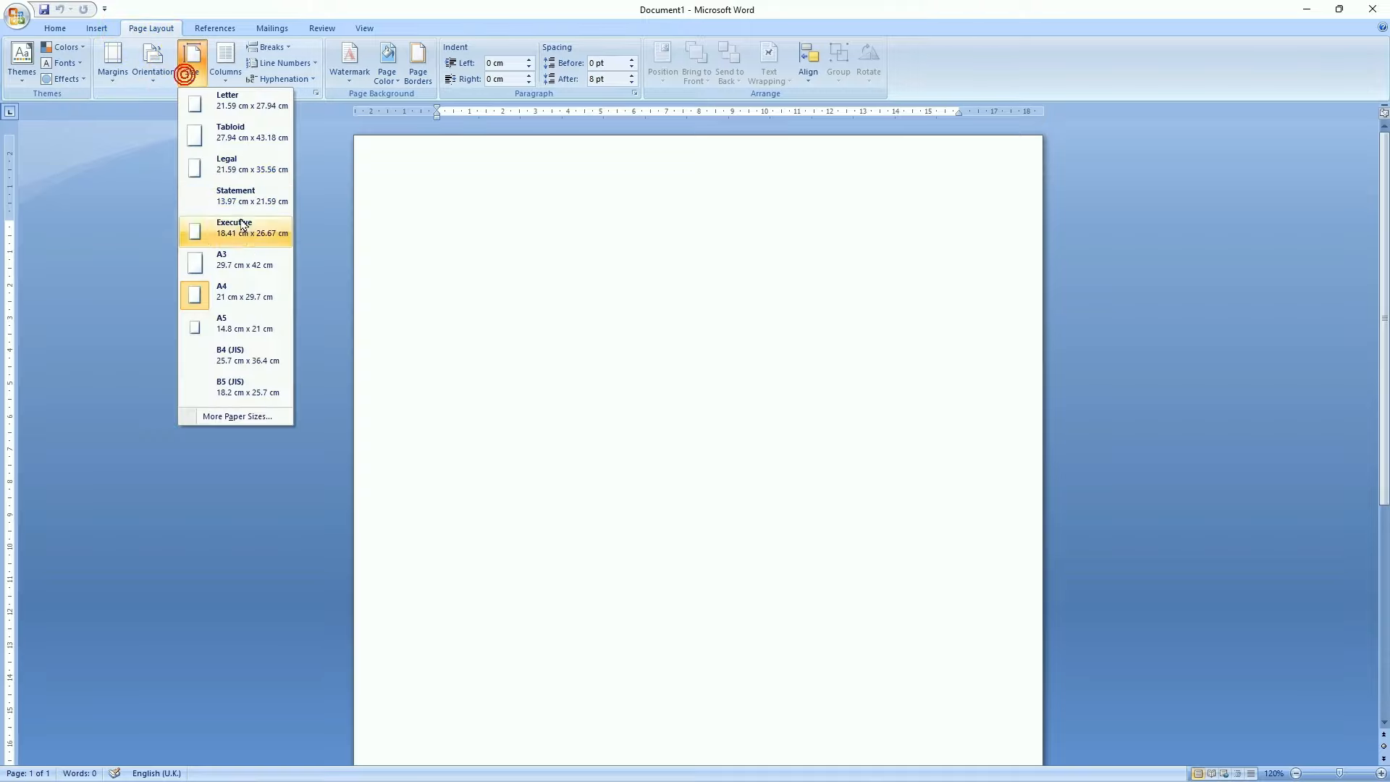
{"action": "left_click", "coordinate": [251, 305]}
{"action": "left_click", "coordinate": [112, 64]}
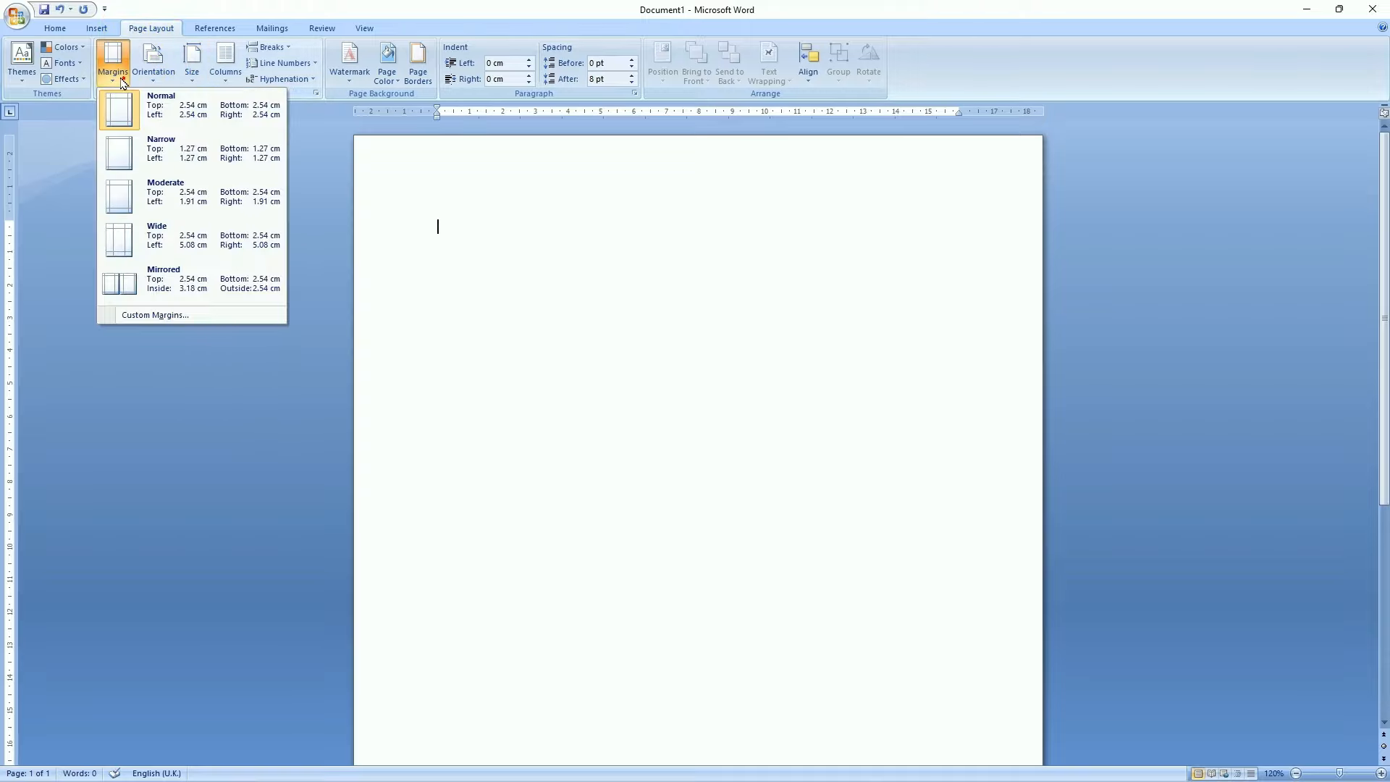
{"action": "left_click", "coordinate": [178, 160]}
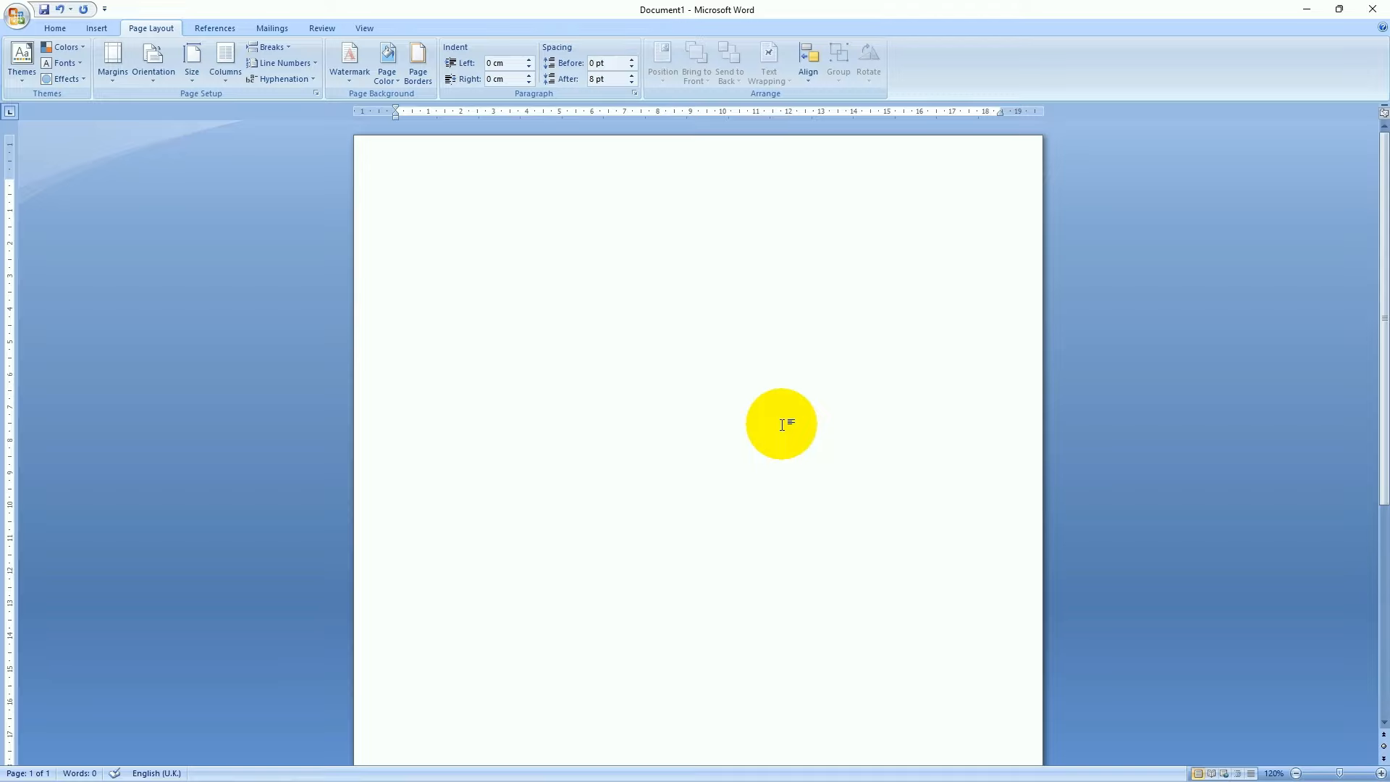
{"action": "left_click", "coordinate": [96, 27]}
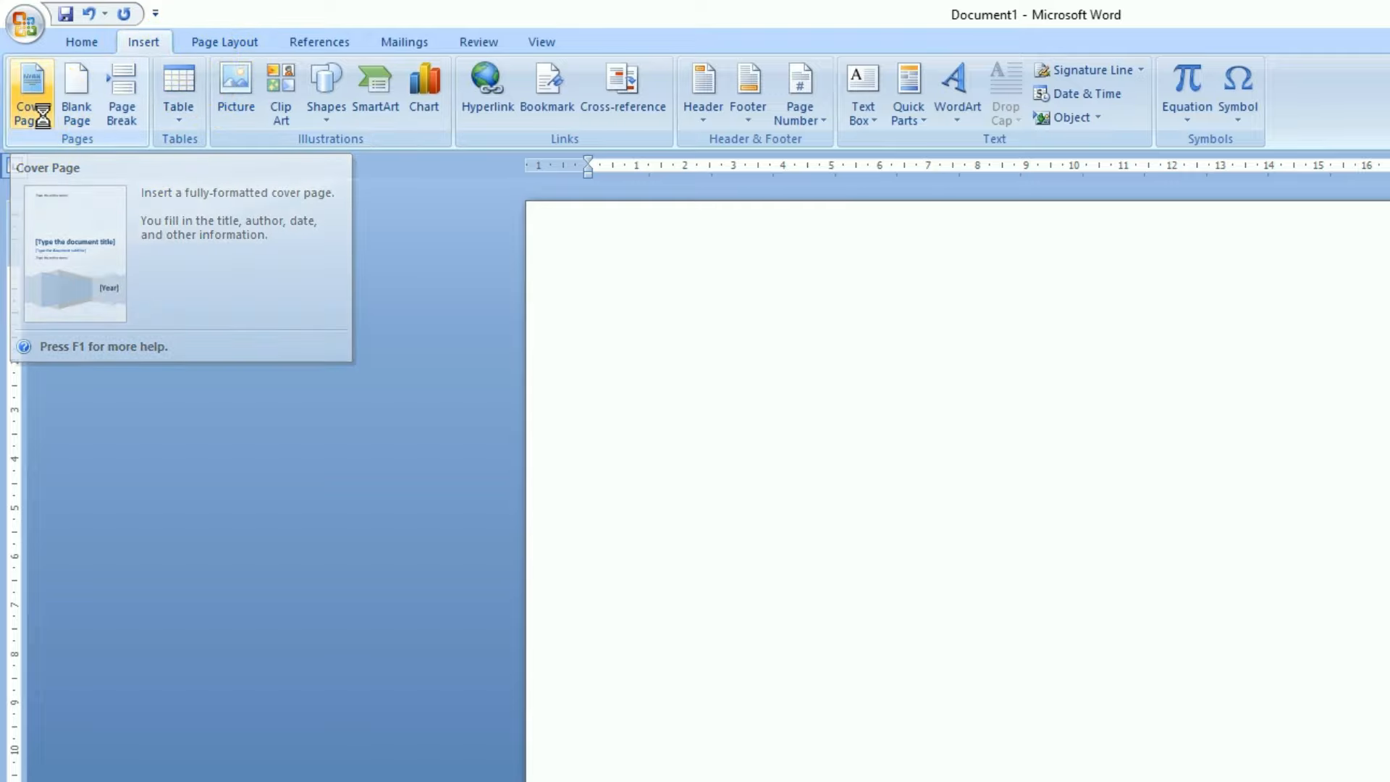
Insert the Motion cover page design
{"action": "left_click", "coordinate": [45, 128]}
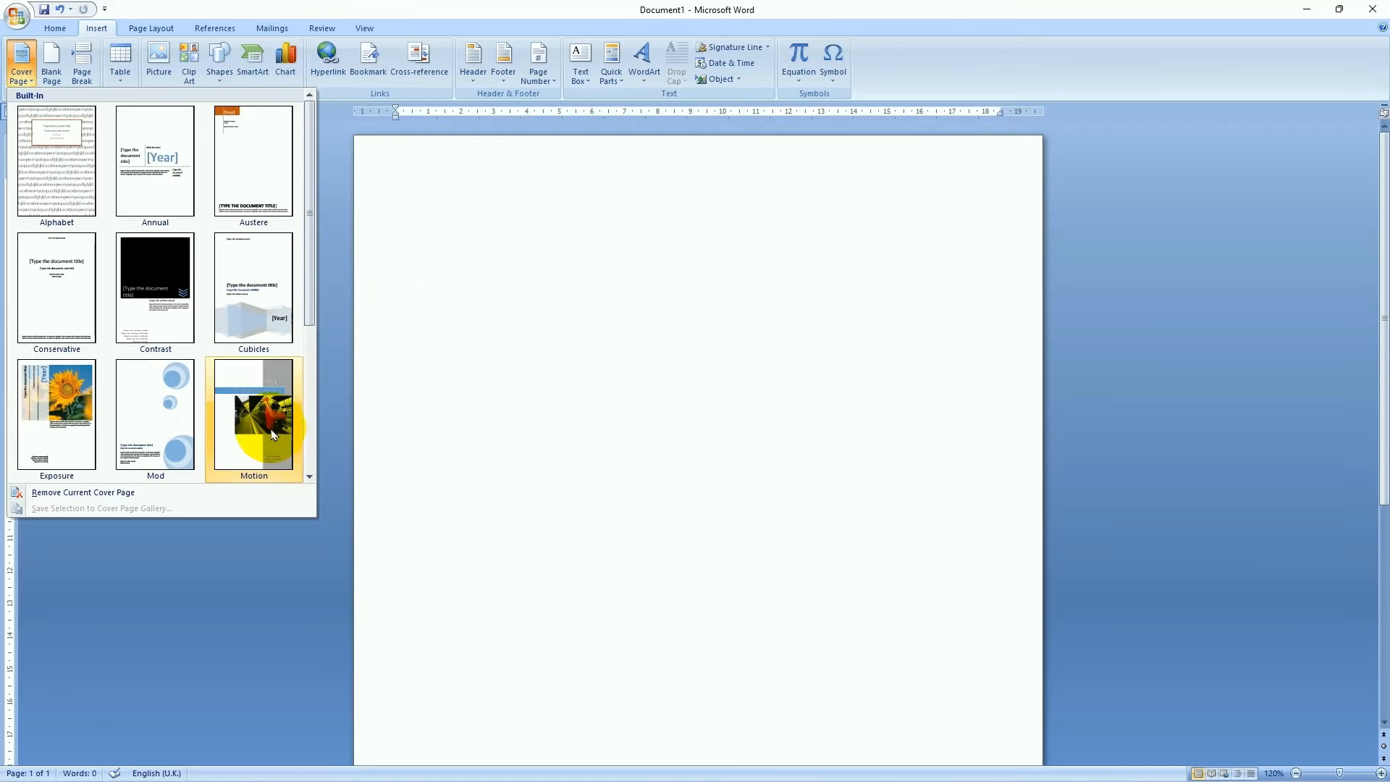
{"action": "left_click", "coordinate": [367, 627]}
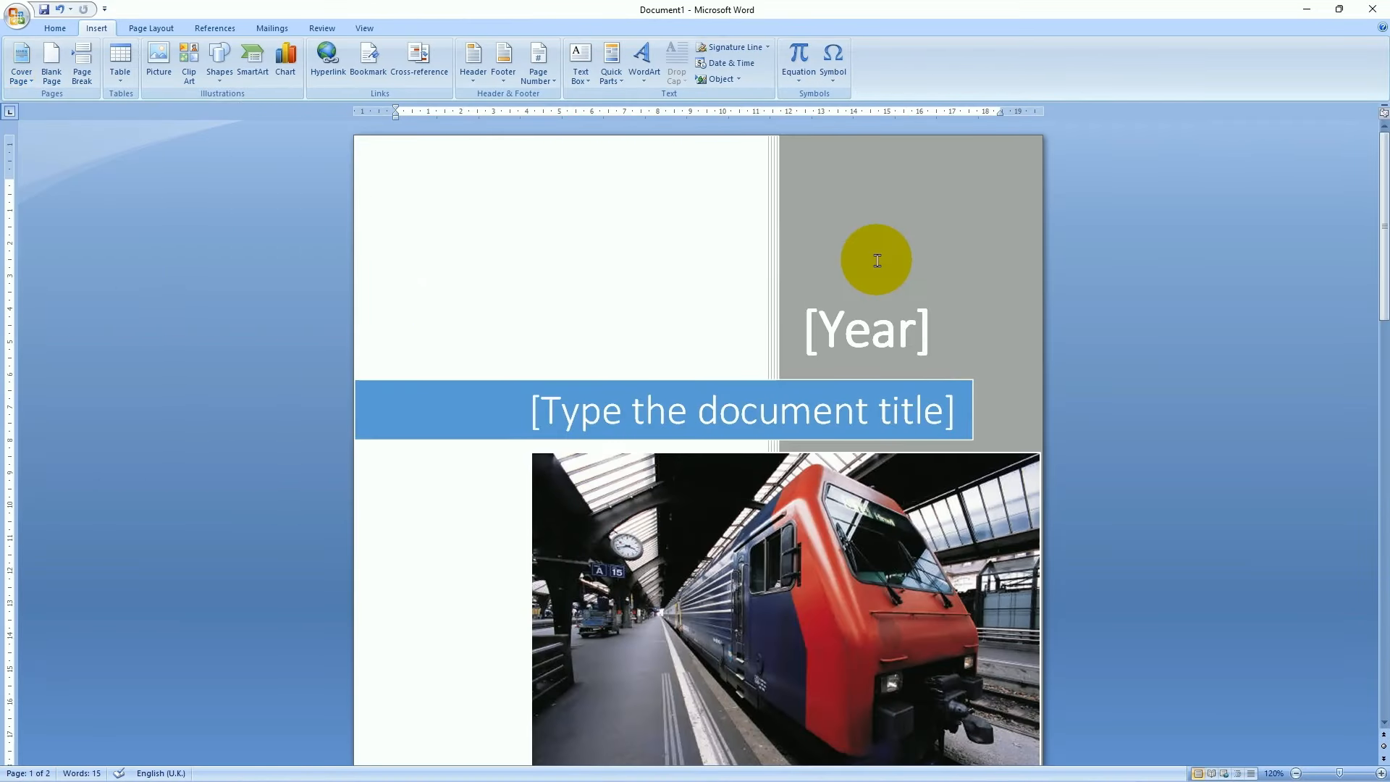
{"action": "scroll", "coordinate": [878, 258], "scroll_direction": "down", "scroll_amount": 12}
{"action": "scroll", "coordinate": [974, 358], "scroll_direction": "up", "scroll_amount": 5}
{"action": "scroll", "coordinate": [975, 357], "scroll_direction": "up", "scroll_amount": 5}
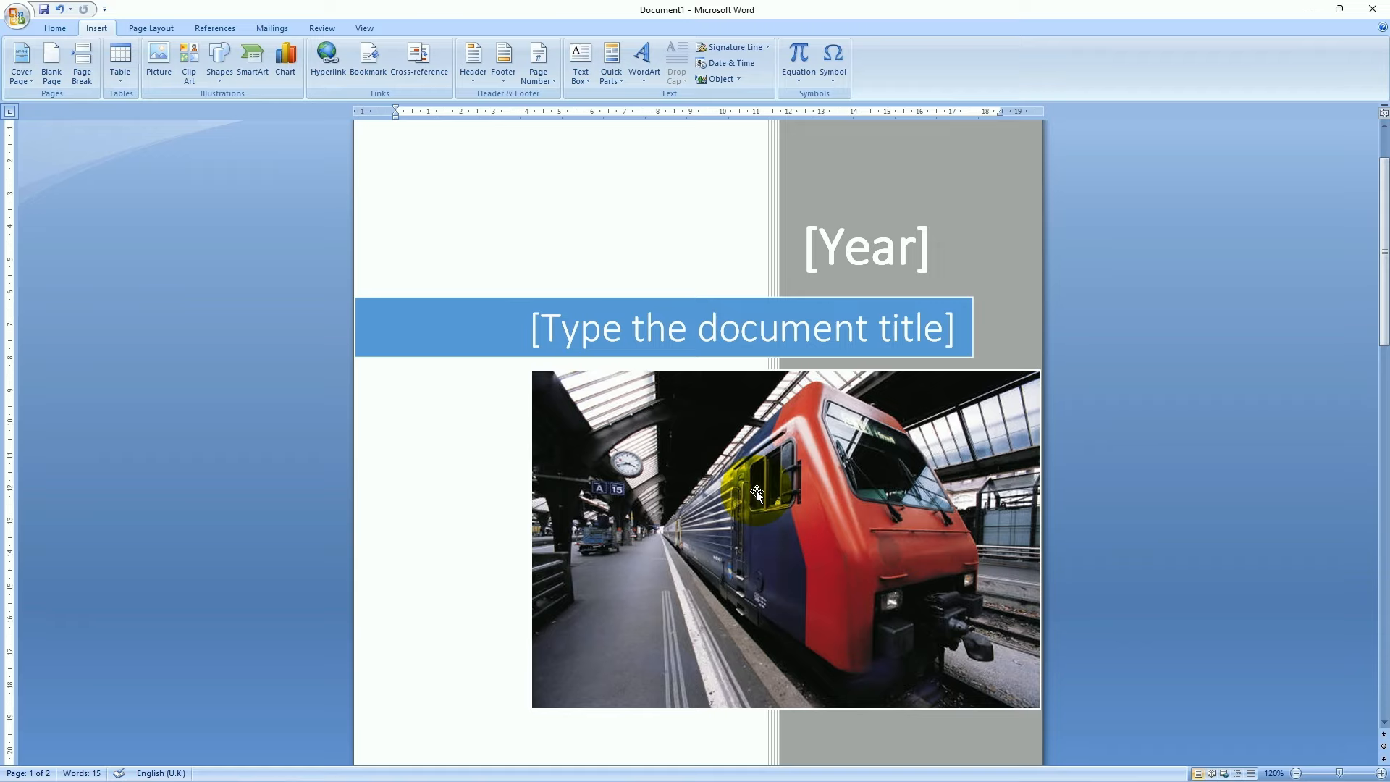
{"action": "scroll", "coordinate": [876, 575], "scroll_direction": "up", "scroll_amount": 2}
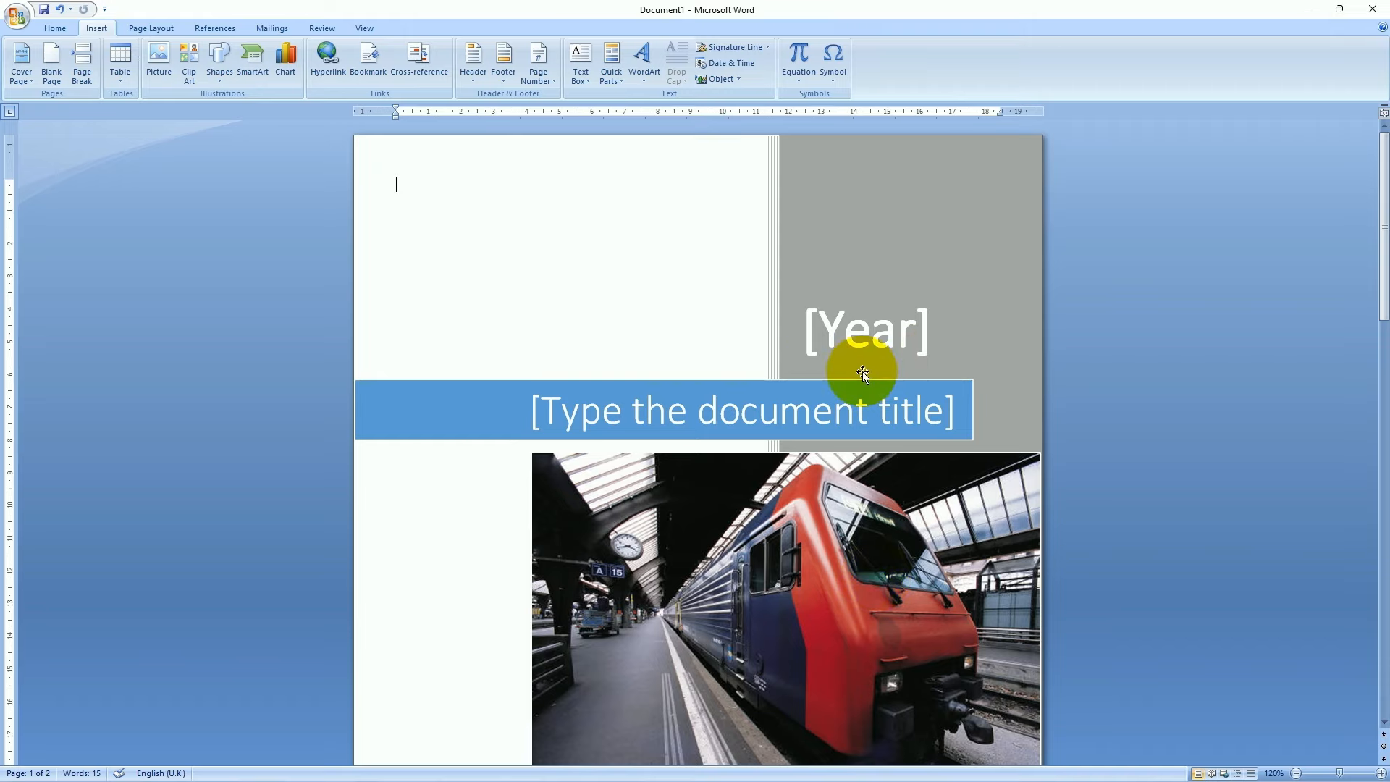
Fill the cover's year with 2024 and its title with 'MS WORD NOTES'
{"action": "left_click", "coordinate": [862, 350]}
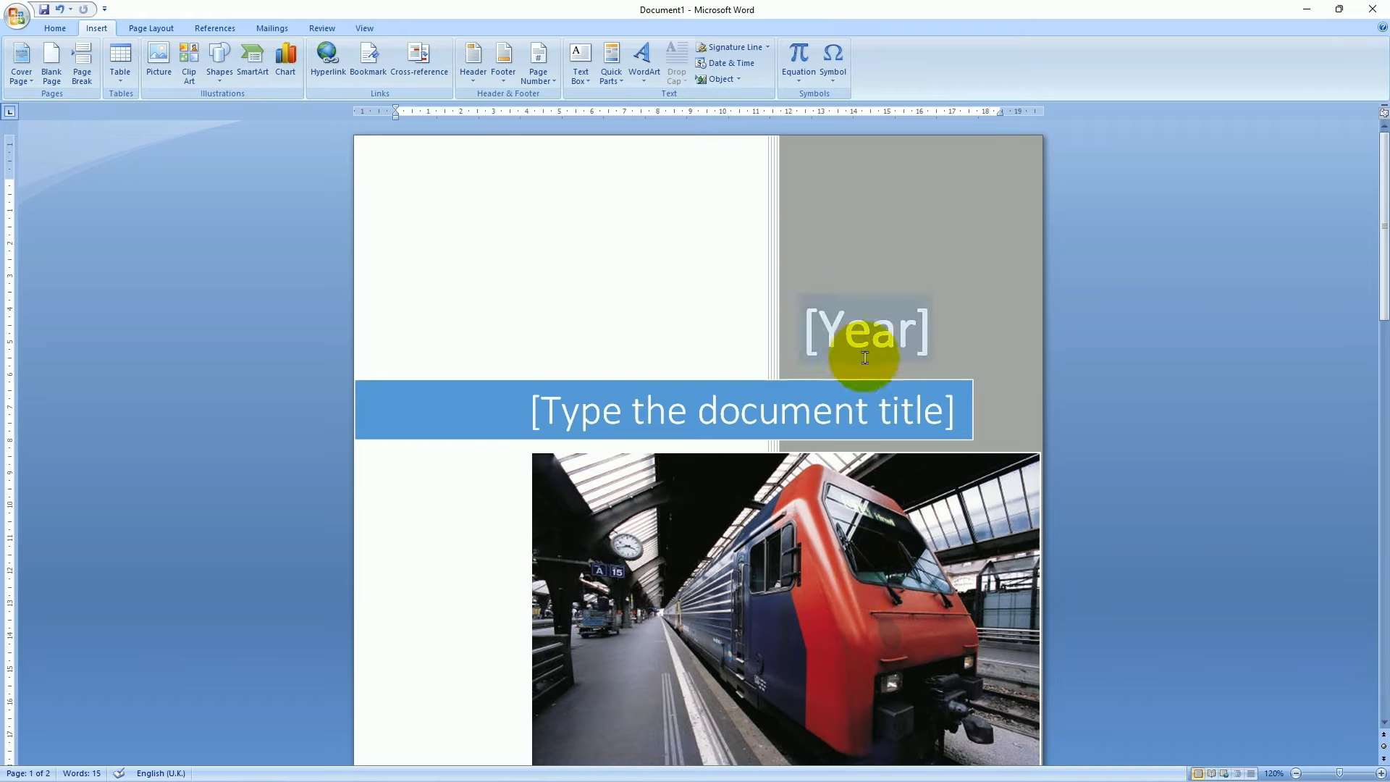
{"action": "type", "text": "2024"}
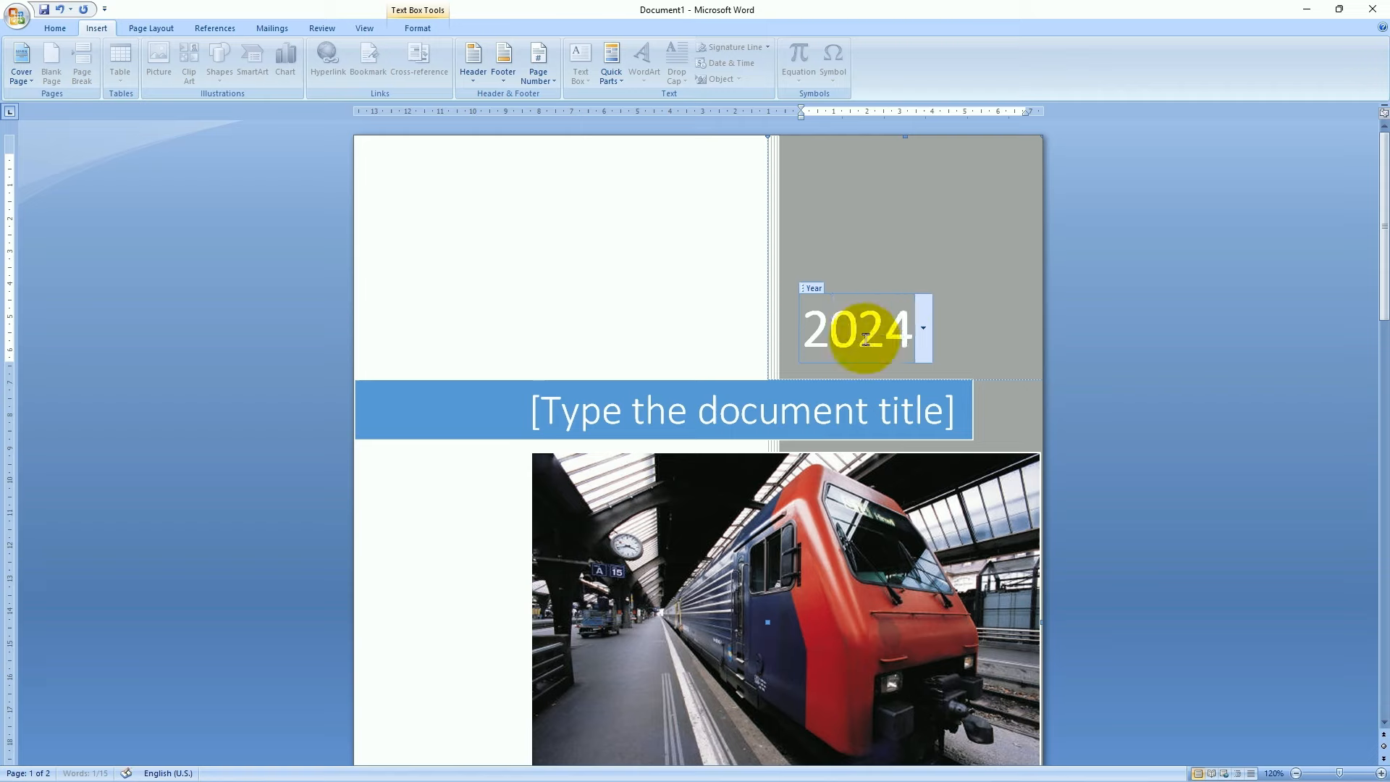
{"action": "left_click", "coordinate": [680, 417]}
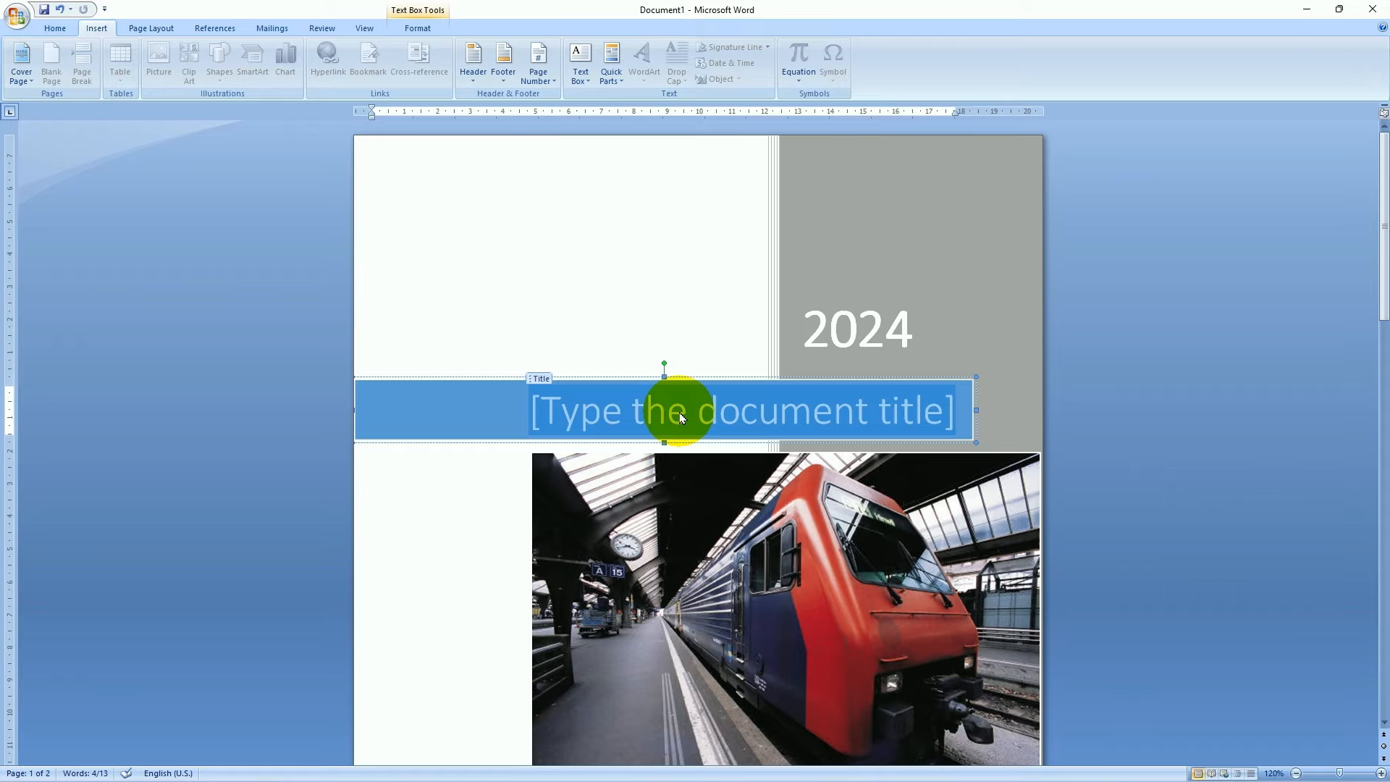
{"action": "type", "text": "MS WORD NOTE"}
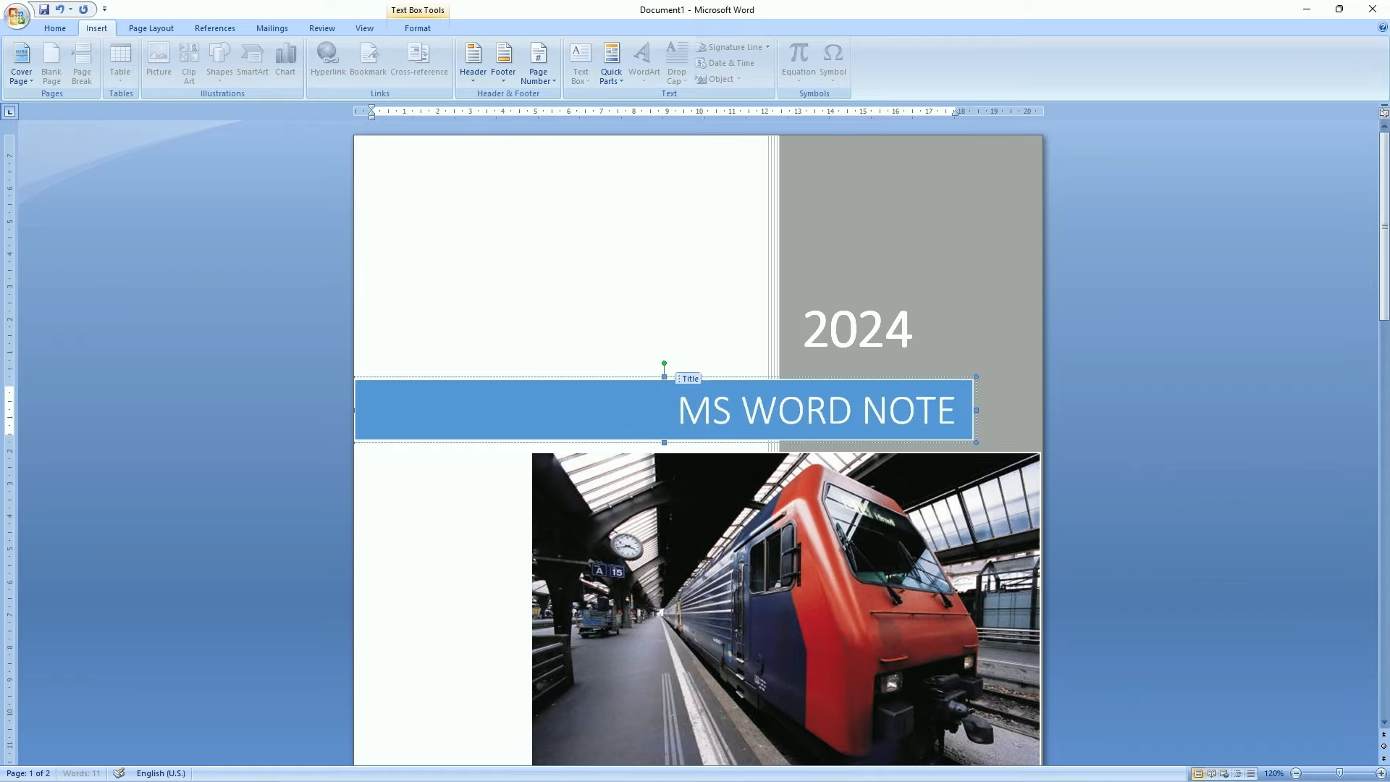
{"action": "type", "text": "S"}
{"action": "scroll", "coordinate": [705, 428], "scroll_direction": "down", "scroll_amount": 4}
{"action": "left_click", "coordinate": [705, 428]}
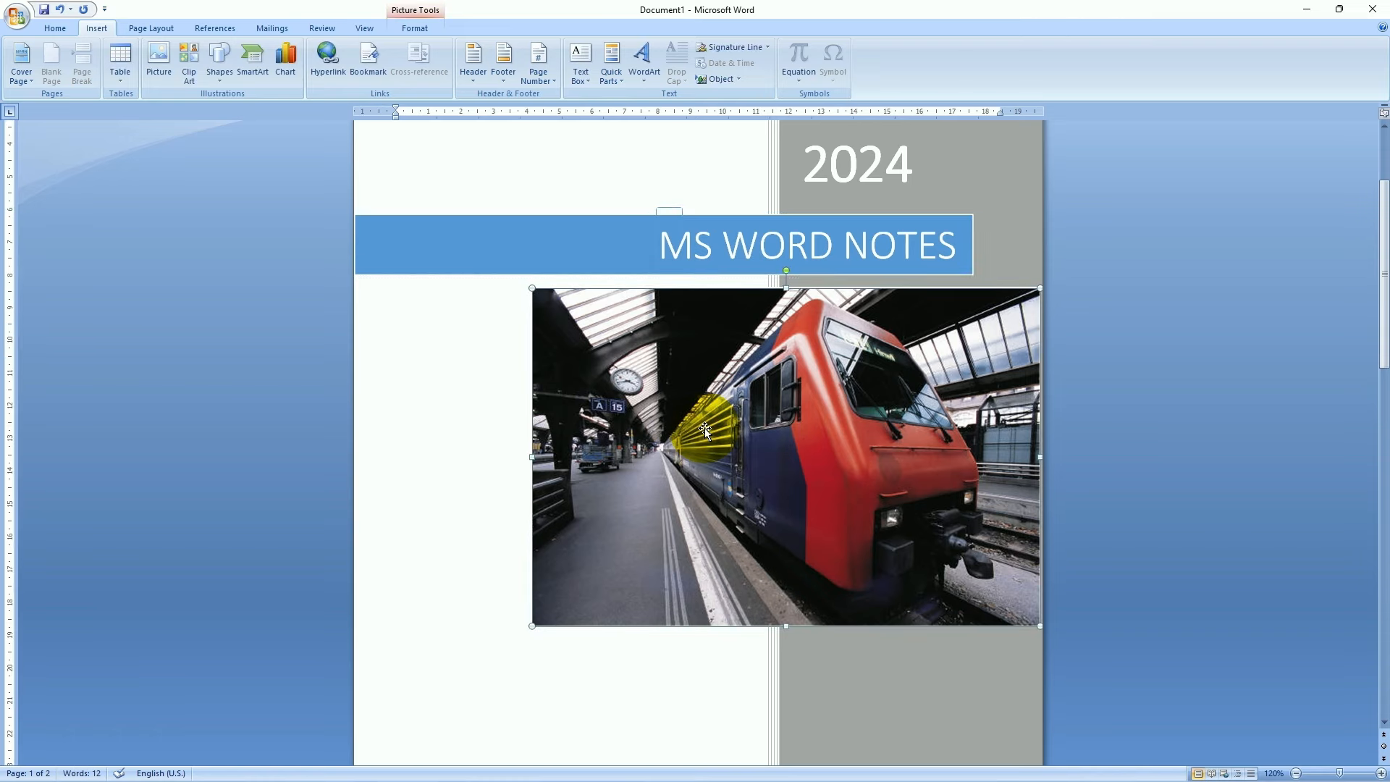
Replace the train photo with the Screenshot (52) image, wrapped Square
{"action": "key", "text": "Delete"}
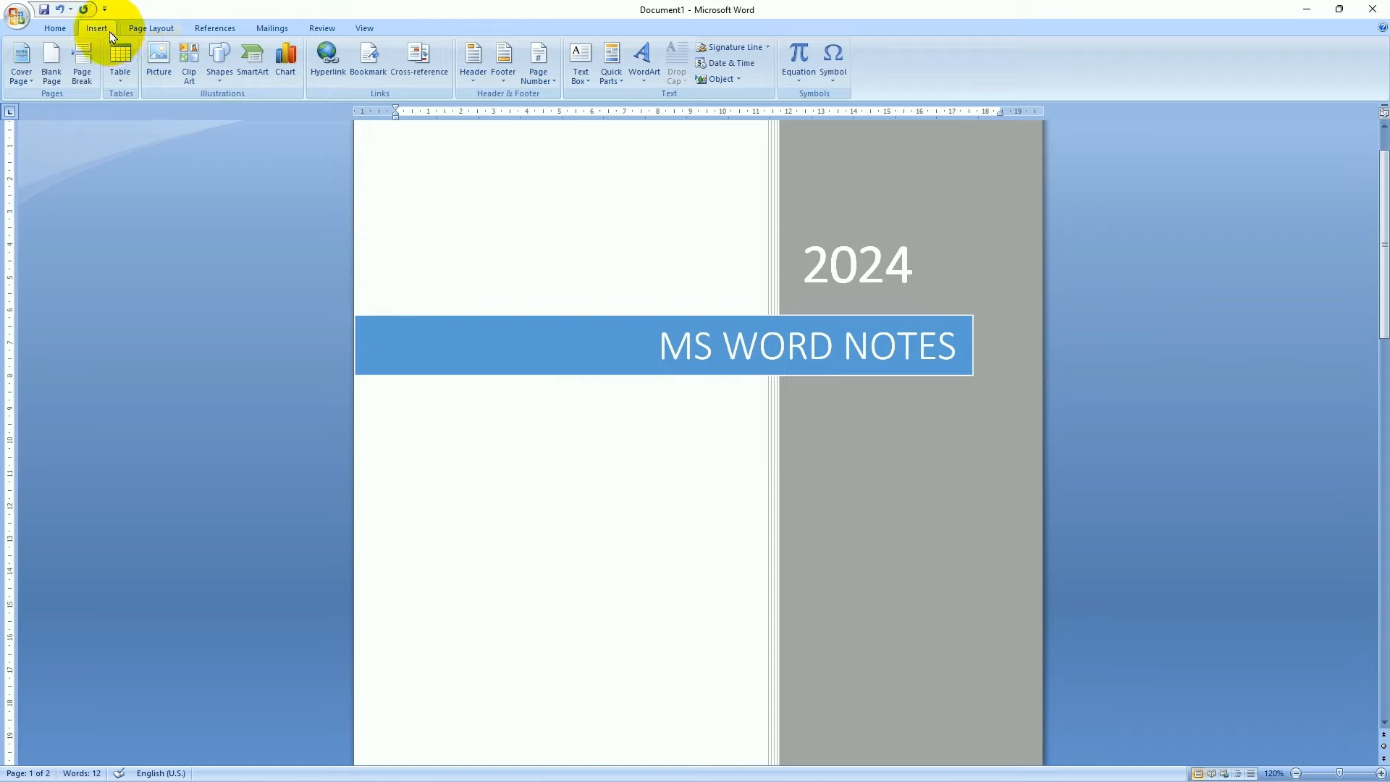
{"action": "left_click", "coordinate": [171, 58]}
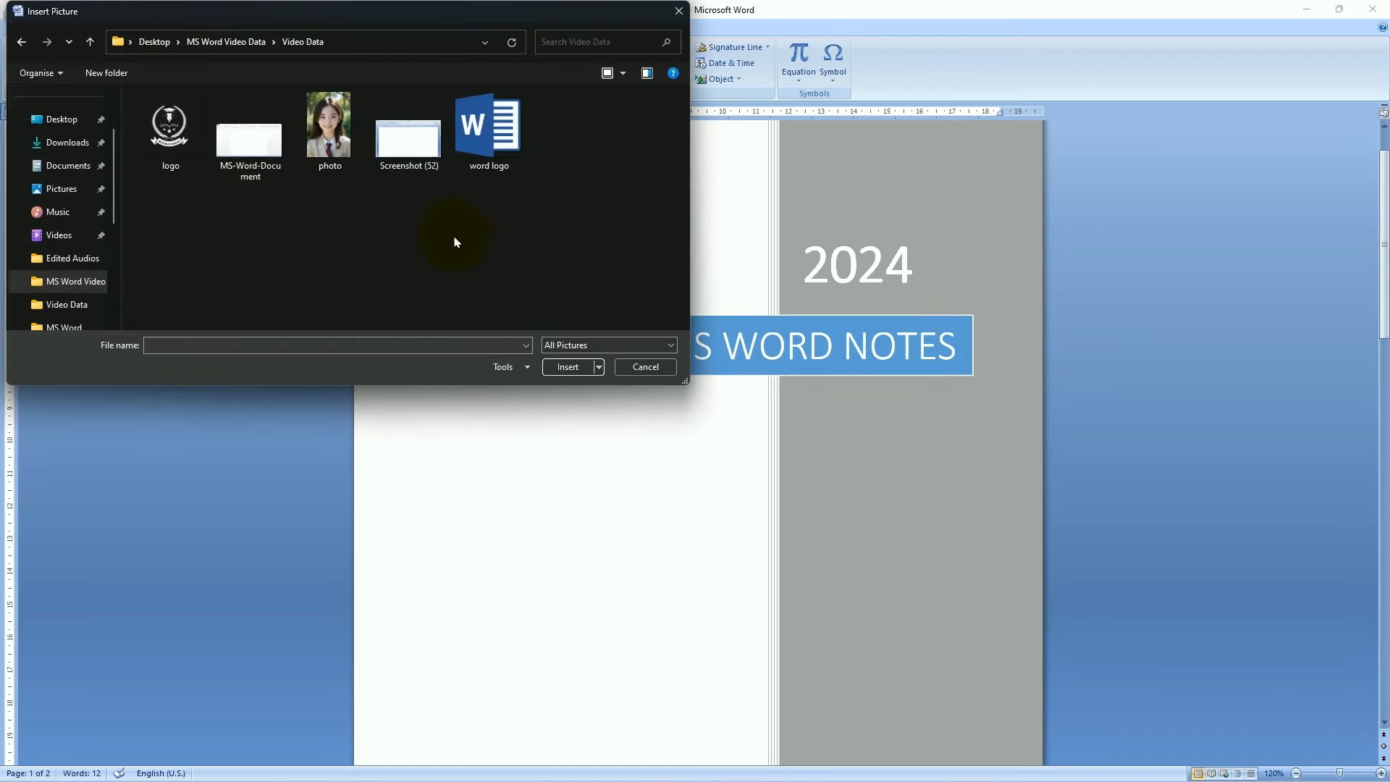
{"action": "left_click", "coordinate": [408, 141]}
{"action": "left_click", "coordinate": [562, 367]}
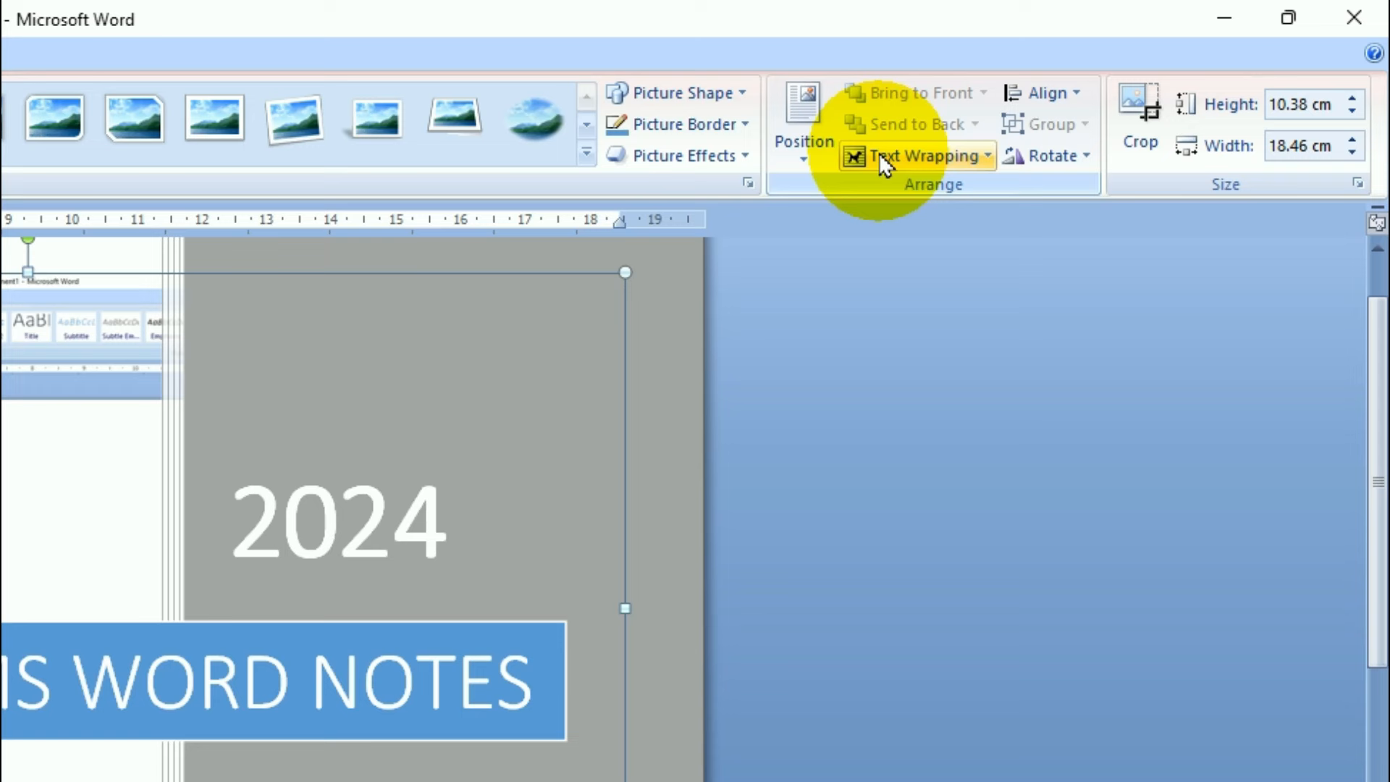
{"action": "left_click", "coordinate": [878, 153]}
{"action": "left_click", "coordinate": [970, 226]}
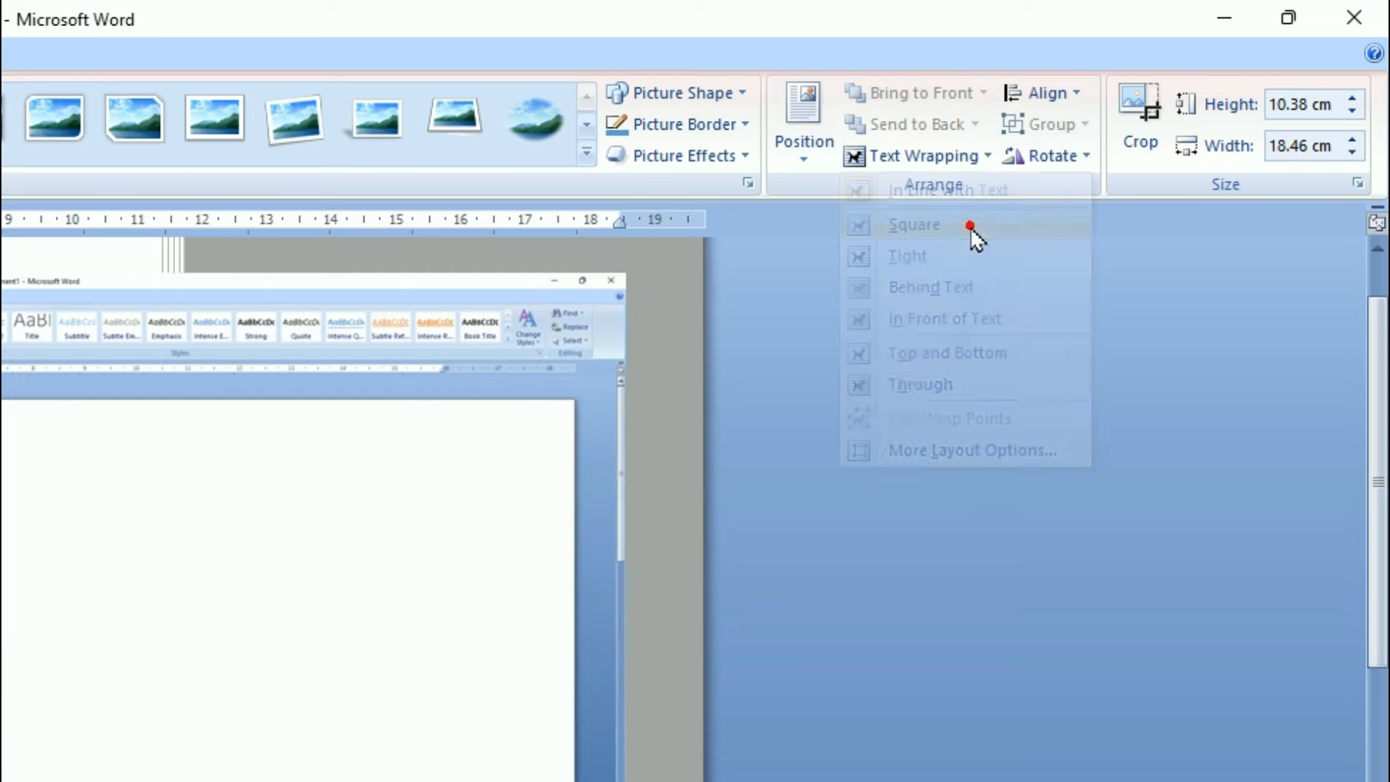
Resize the screenshot to 8.99 × 16 cm and place it below the MS WORD NOTES banner
{"action": "left_click_drag", "start_coordinate": [628, 220], "coordinate": [651, 457]}
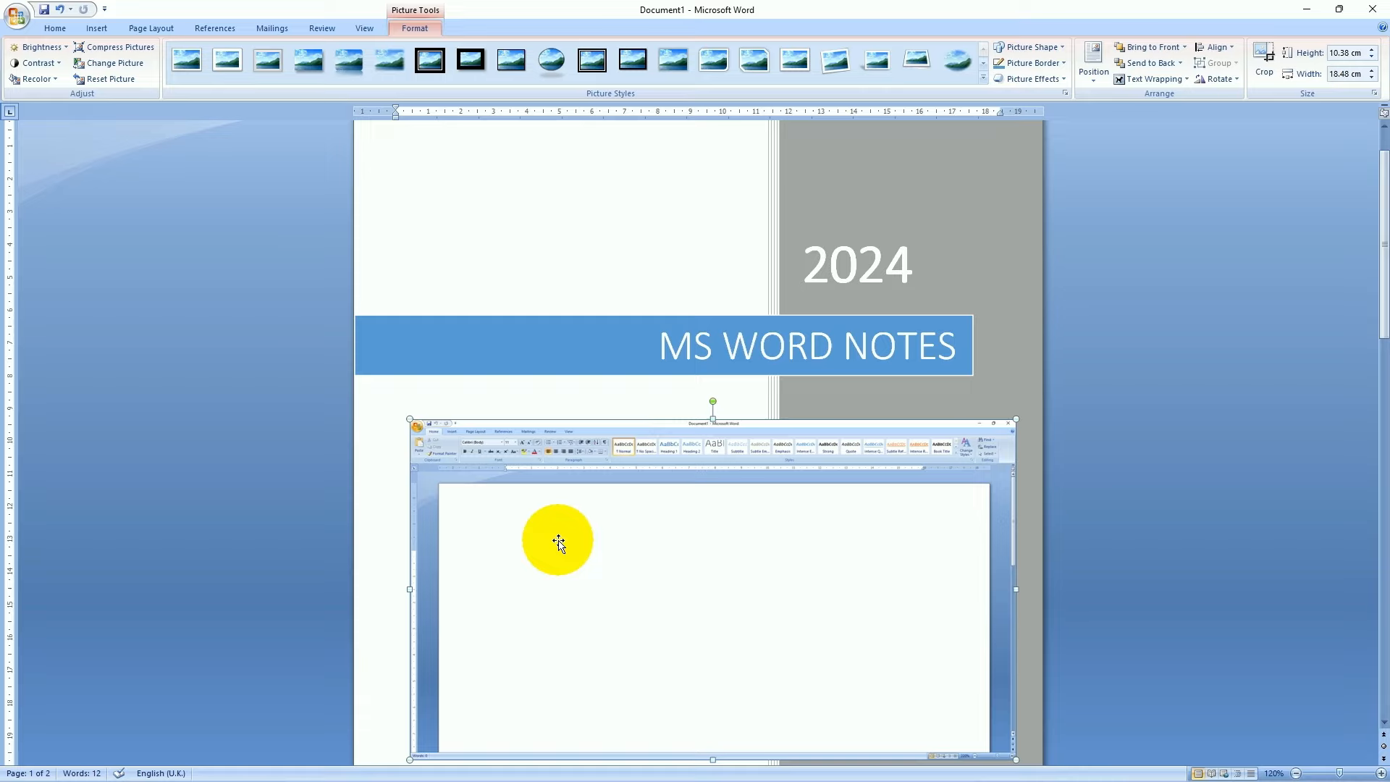
{"action": "left_click_drag", "start_coordinate": [558, 543], "coordinate": [577, 408]}
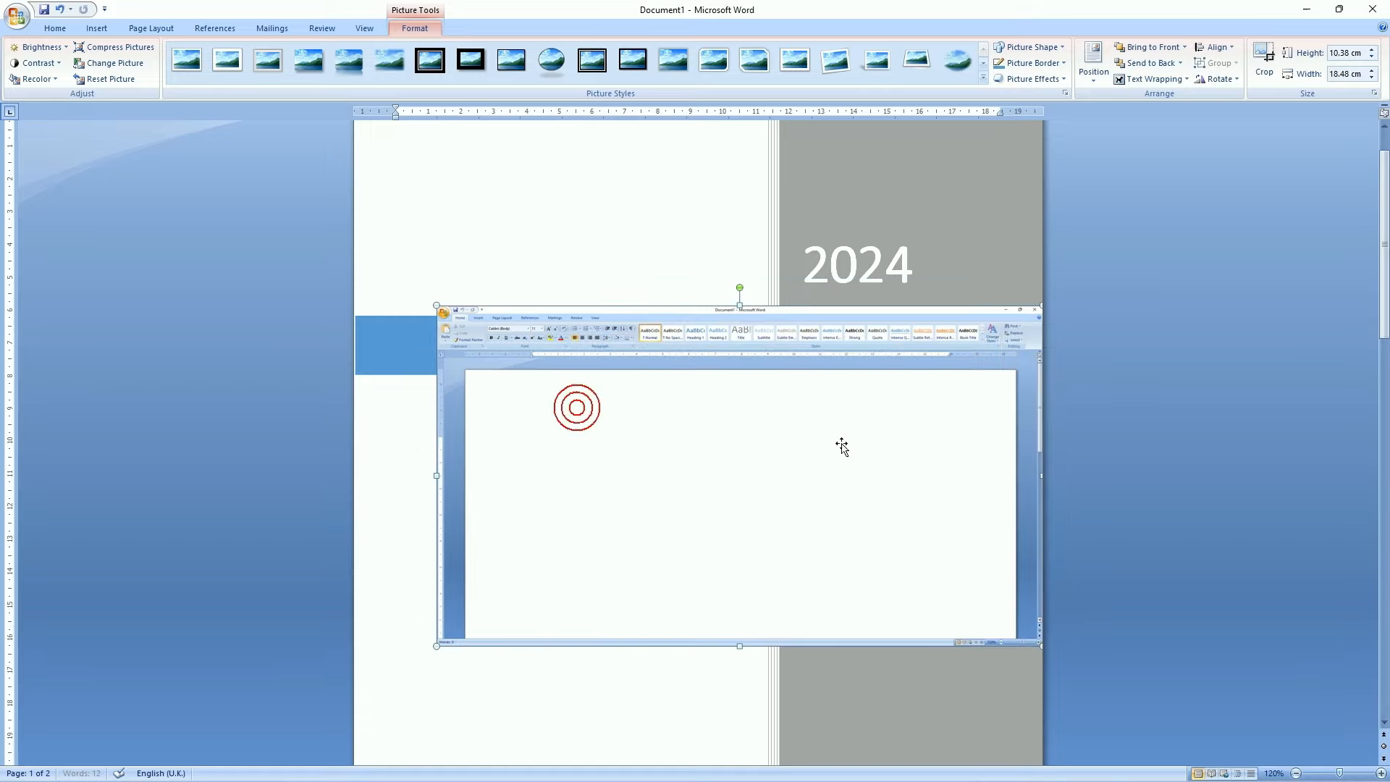
{"action": "left_click_drag", "start_coordinate": [841, 443], "coordinate": [724, 447]}
{"action": "left_click_drag", "start_coordinate": [633, 449], "coordinate": [684, 485]}
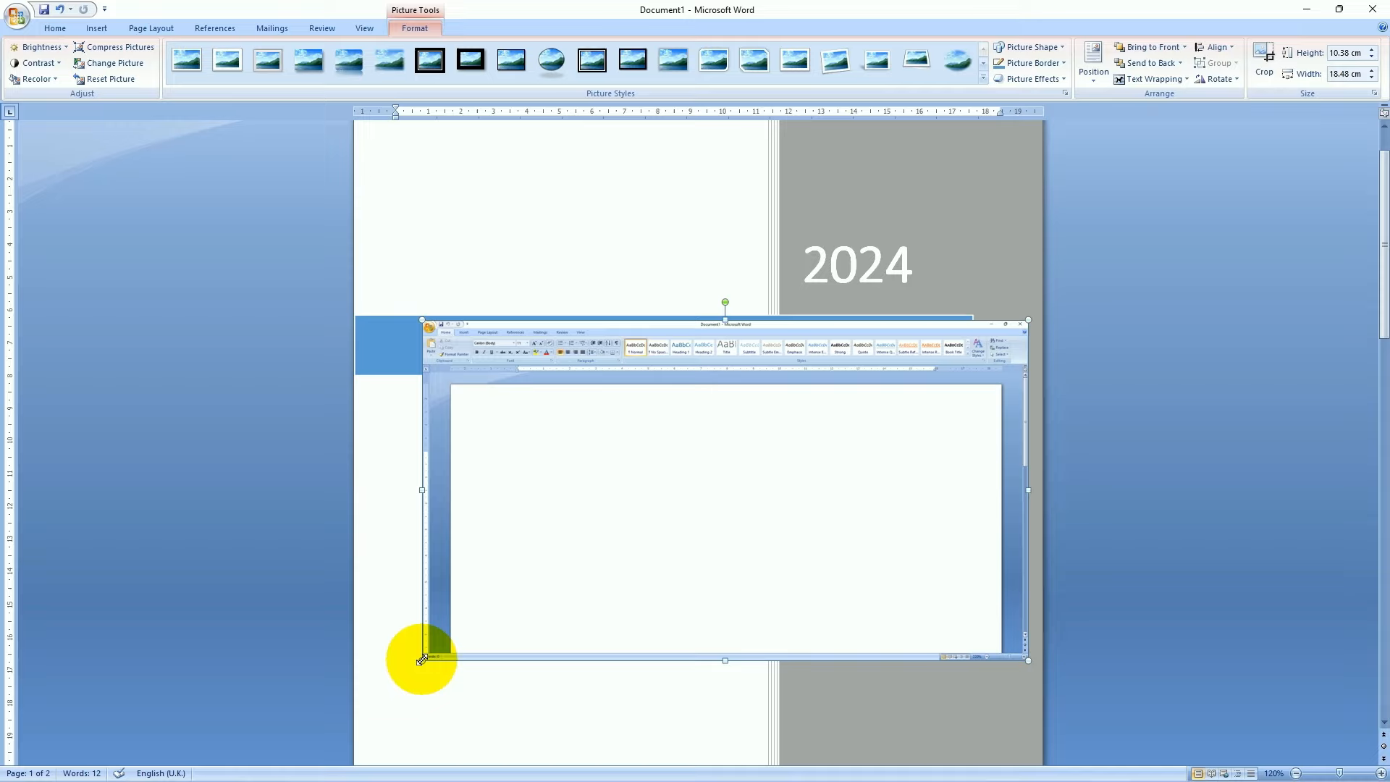
{"action": "left_click_drag", "start_coordinate": [422, 660], "coordinate": [651, 540]}
{"action": "left_click_drag", "start_coordinate": [787, 408], "coordinate": [800, 480]}
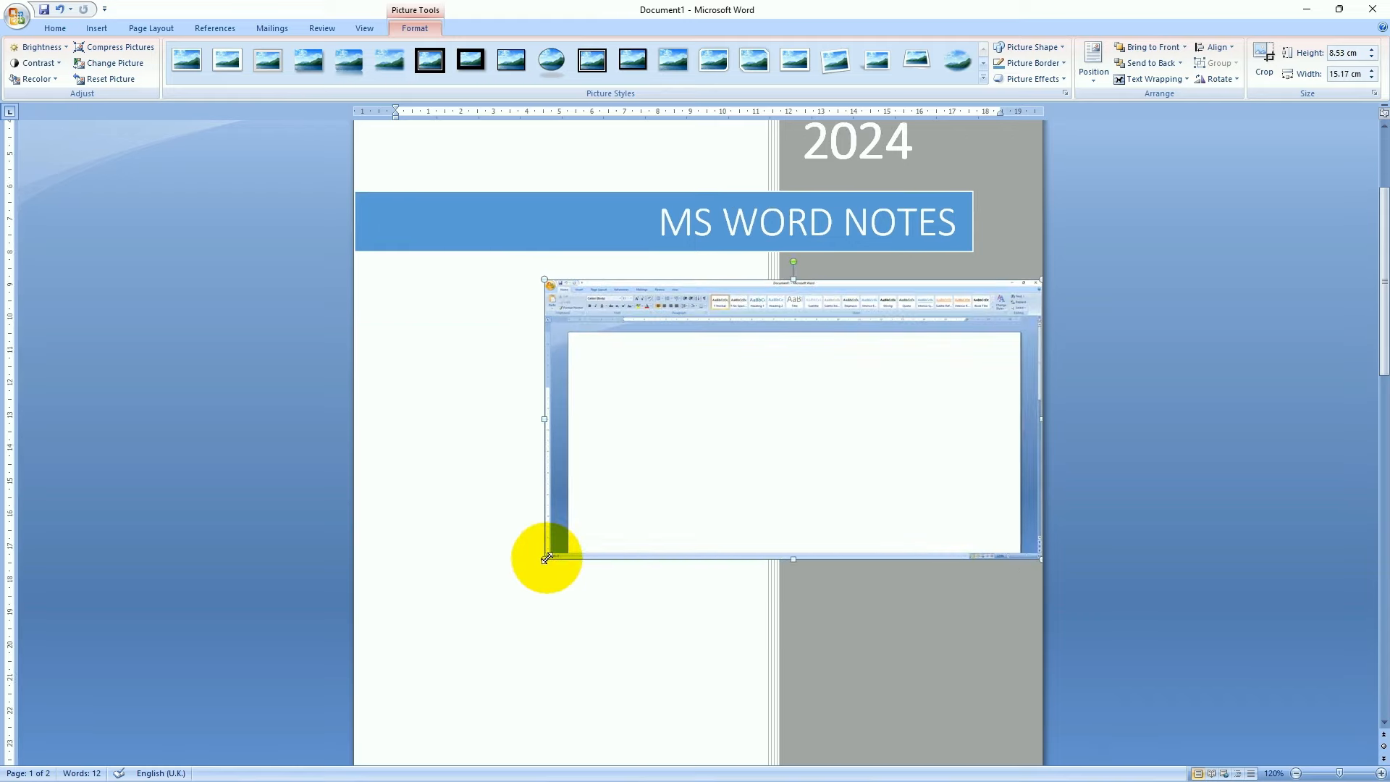
{"action": "left_click_drag", "start_coordinate": [546, 558], "coordinate": [531, 573]}
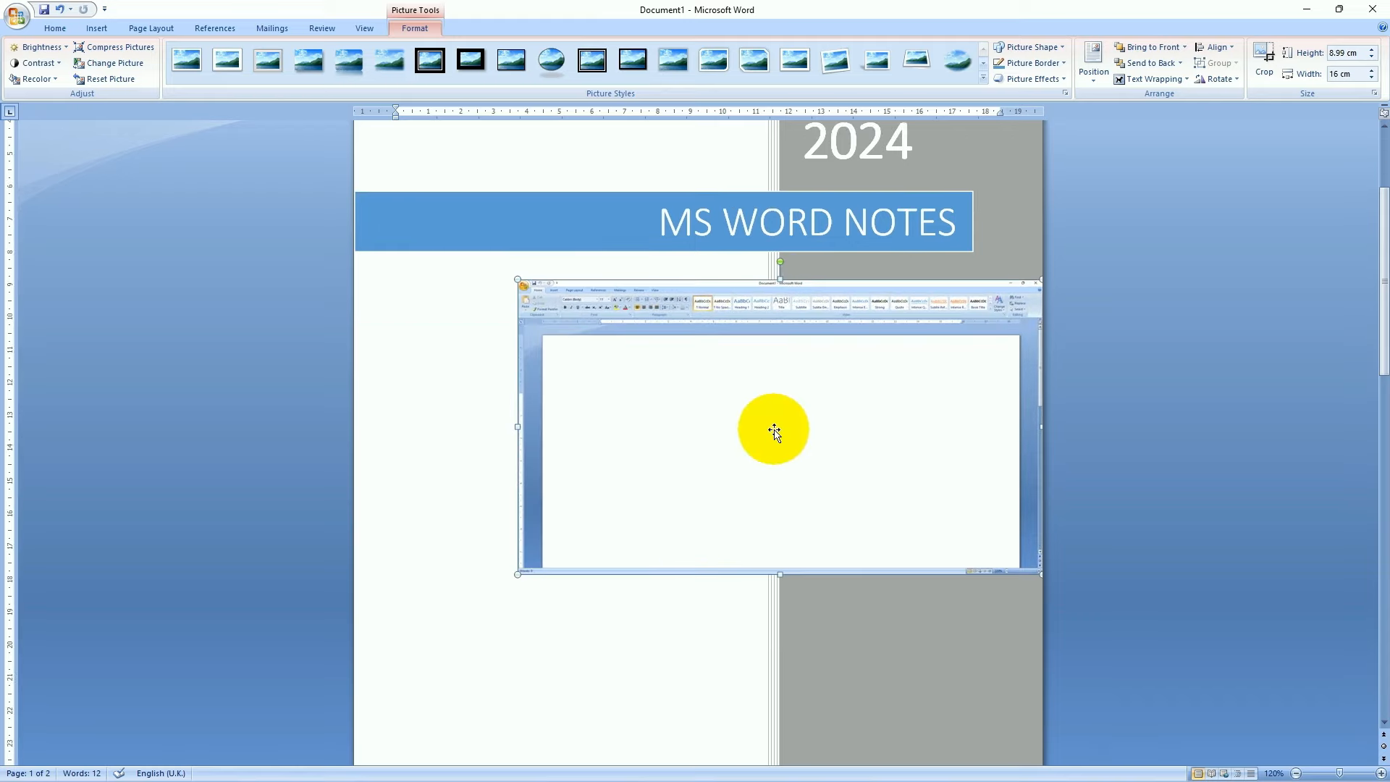
Insert the 'word logo' picture with Square wrapping, shrunk onto the cover's lower left
{"action": "scroll", "coordinate": [666, 652], "scroll_direction": "down", "scroll_amount": 2}
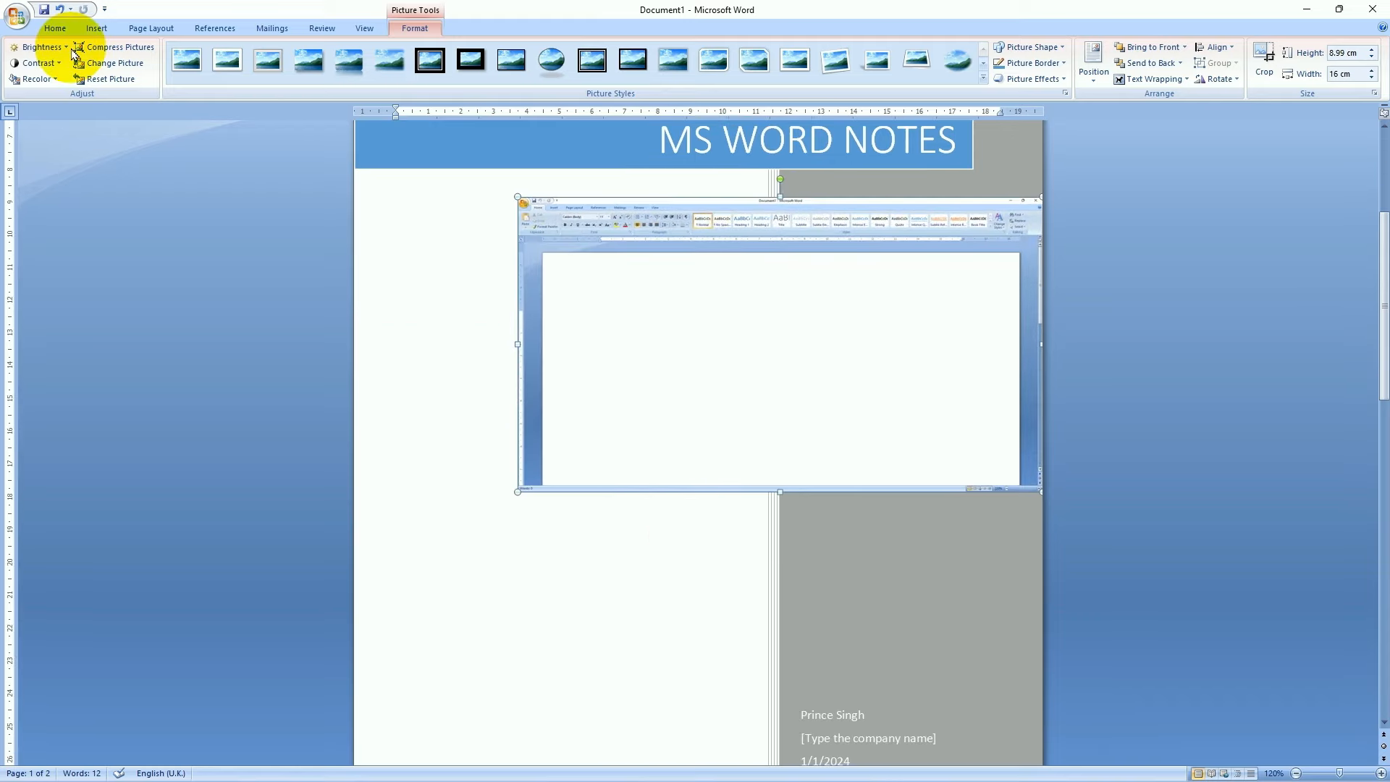
{"action": "left_click", "coordinate": [55, 28]}
{"action": "left_click", "coordinate": [96, 28]}
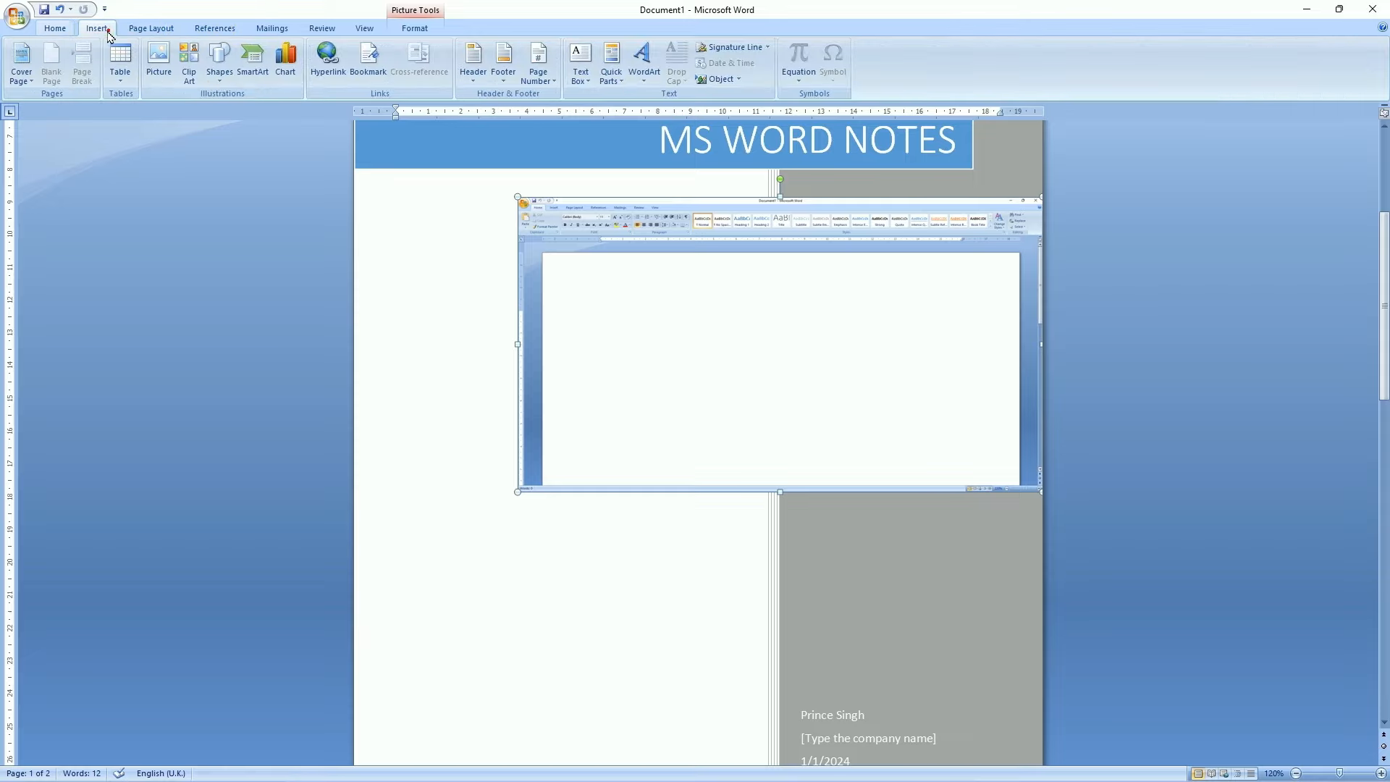
{"action": "left_click", "coordinate": [159, 59]}
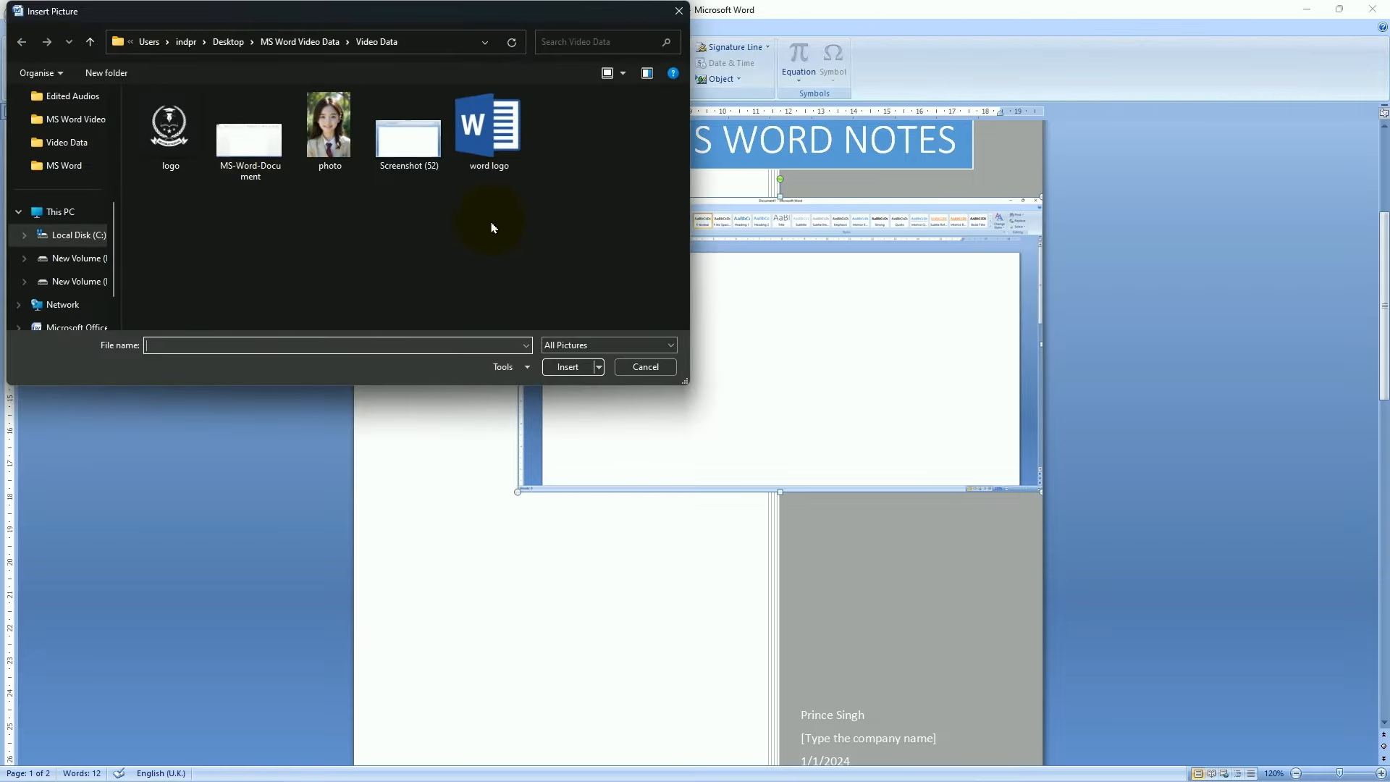
{"action": "left_click", "coordinate": [488, 138]}
{"action": "left_click", "coordinate": [568, 366]}
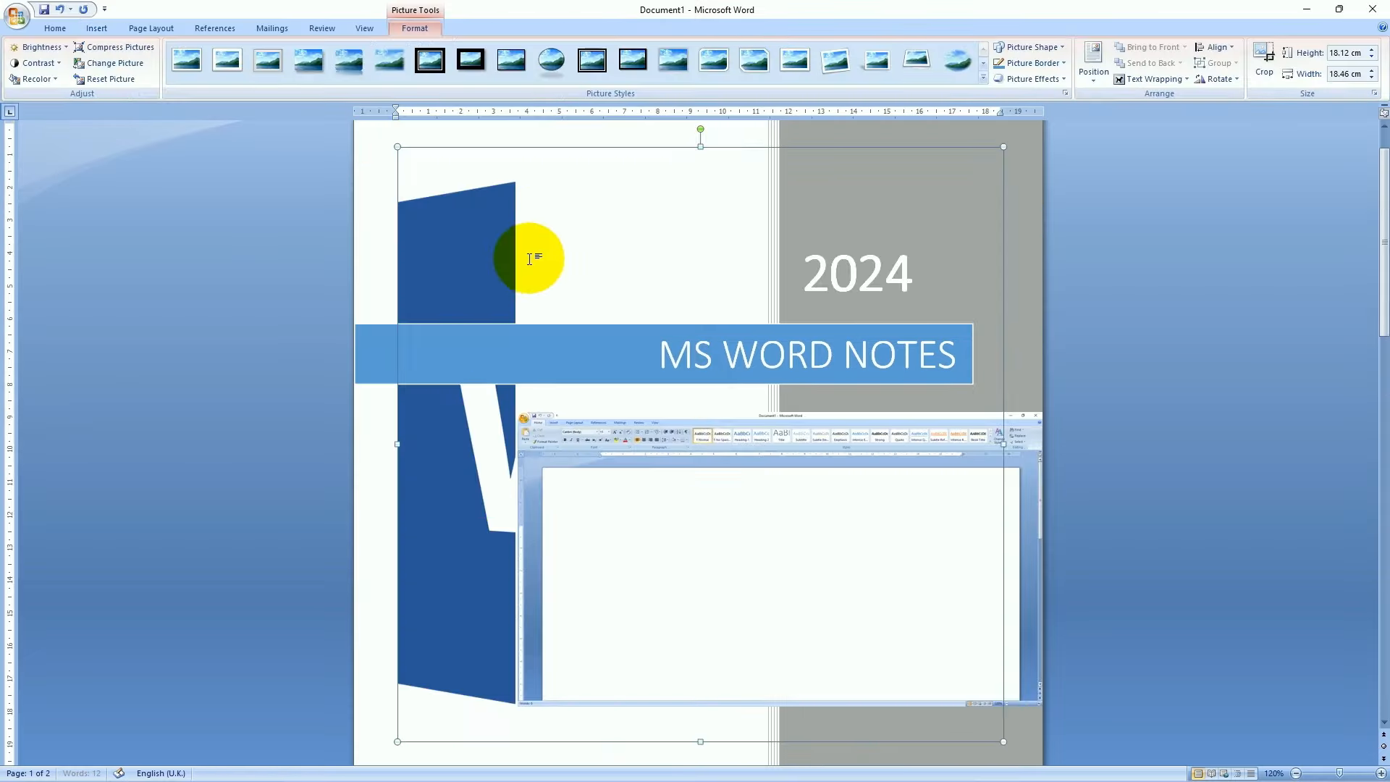
{"action": "left_click", "coordinate": [1151, 78]}
{"action": "left_click", "coordinate": [1156, 112]}
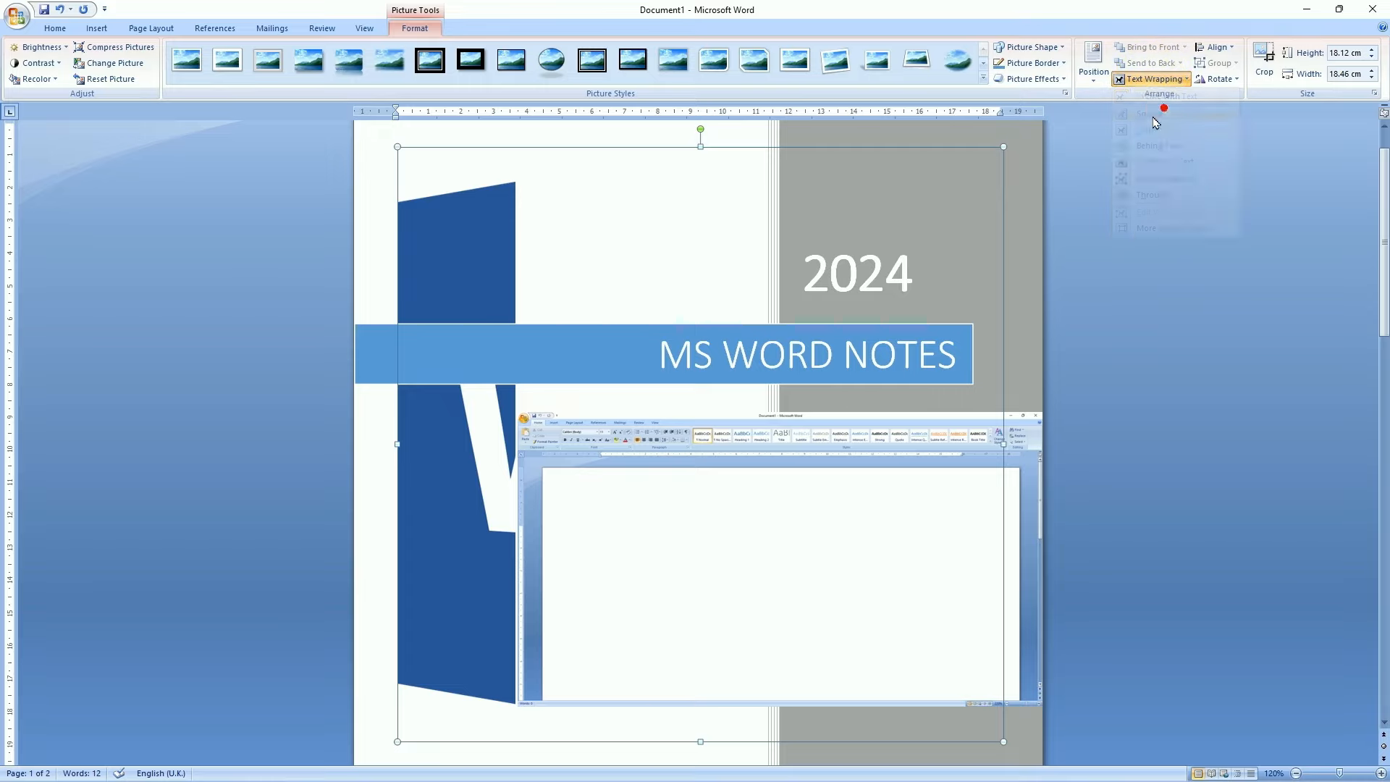
{"action": "left_click_drag", "start_coordinate": [398, 147], "coordinate": [789, 531]}
{"action": "left_click", "coordinate": [912, 517]}
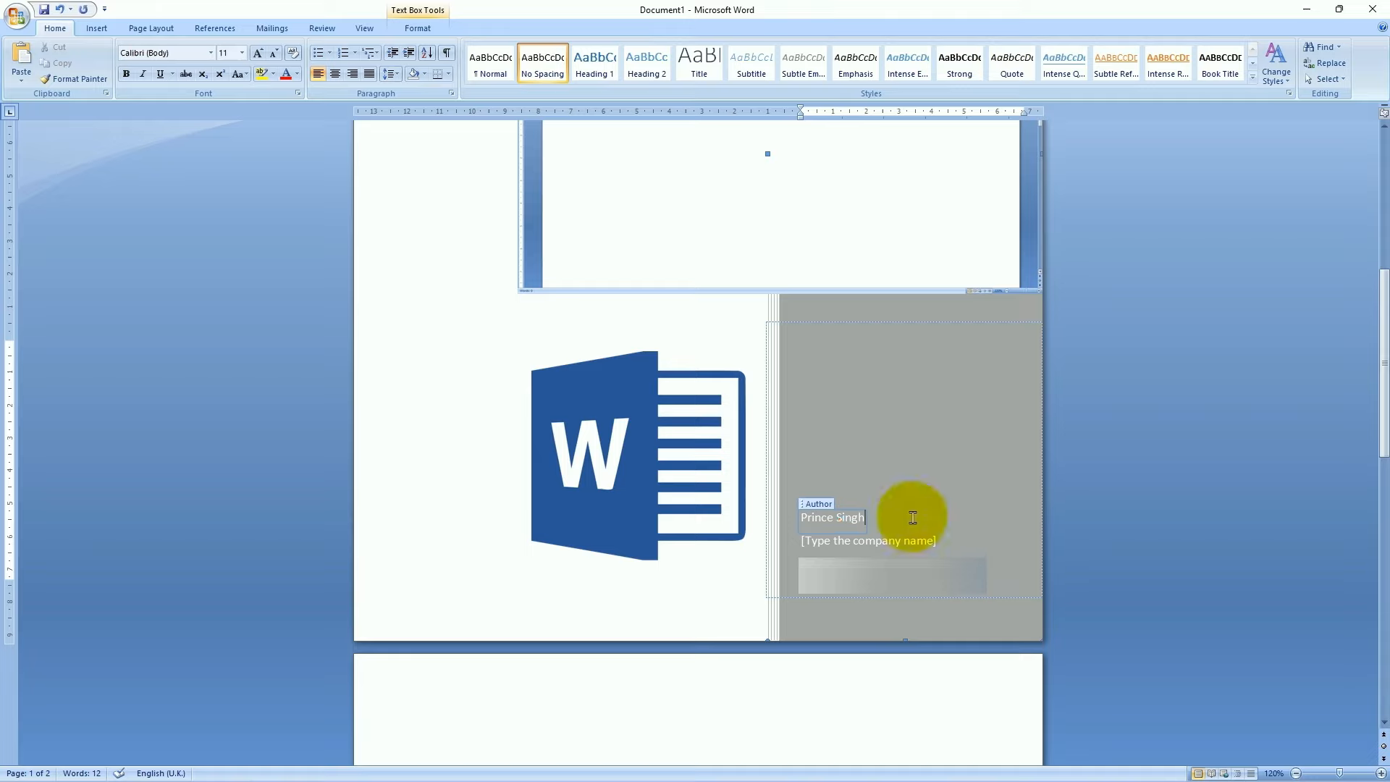
Replace the cover's author field with the new author's name and select the Company placeholder
{"action": "key", "text": "BackSpace"}
{"action": "key", "text": "BackSpace"}
{"action": "key", "text": "BackSpace"}
{"action": "key", "text": "BackSpace"}
{"action": "key", "text": "BackSpace"}
{"action": "key", "text": "BackSpace"}
{"action": "key", "text": "BackSpace"}
{"action": "key", "text": "BackSpace"}
{"action": "key", "text": "BackSpace"}
{"action": "key", "text": "BackSpace"}
{"action": "key", "text": "BackSpace"}
{"action": "key", "text": "BackSpace"}
{"action": "type", "text": "Abhishek Shrivastava"}
{"action": "left_click", "coordinate": [904, 550]}
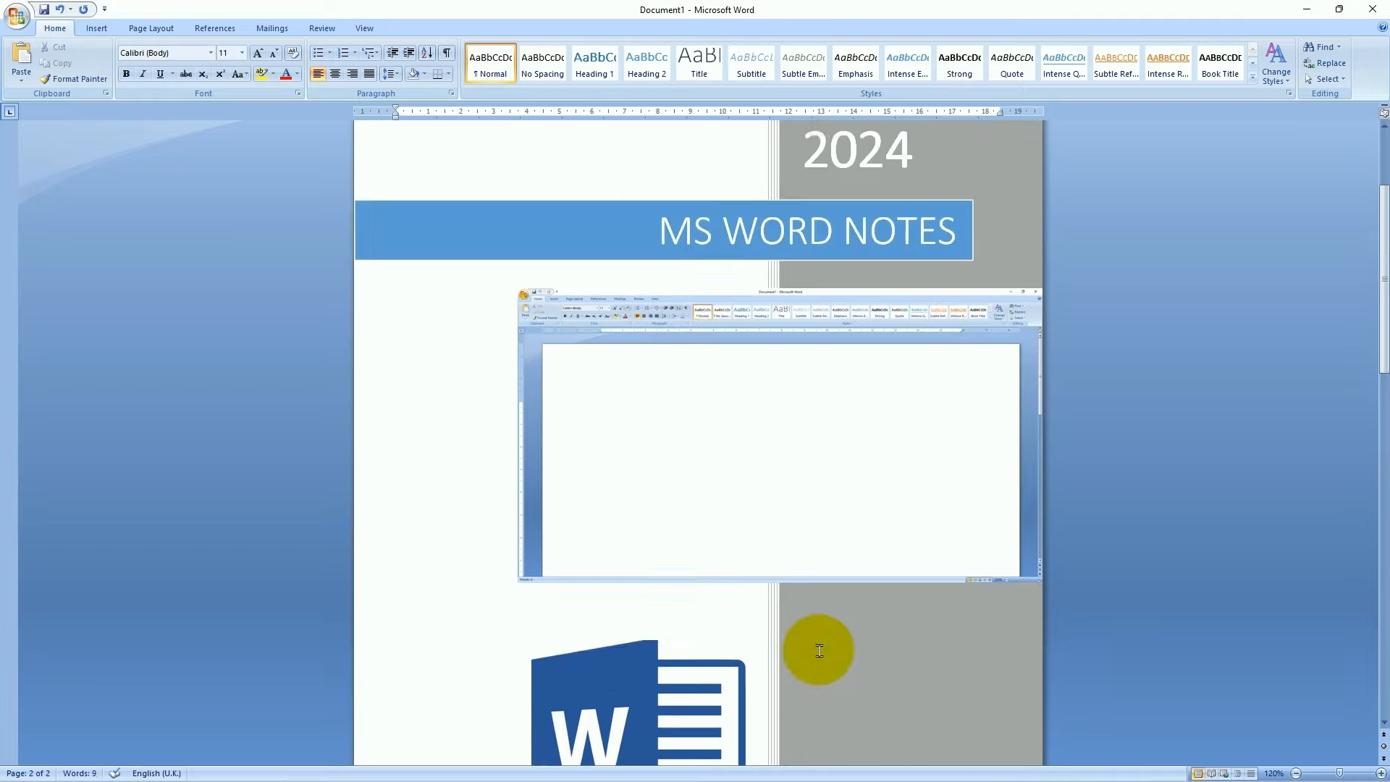
Put the caret at the top of page 2
{"action": "scroll", "coordinate": [817, 649], "scroll_direction": "up", "scroll_amount": 5}
{"action": "scroll", "coordinate": [817, 649], "scroll_direction": "down", "scroll_amount": 7}
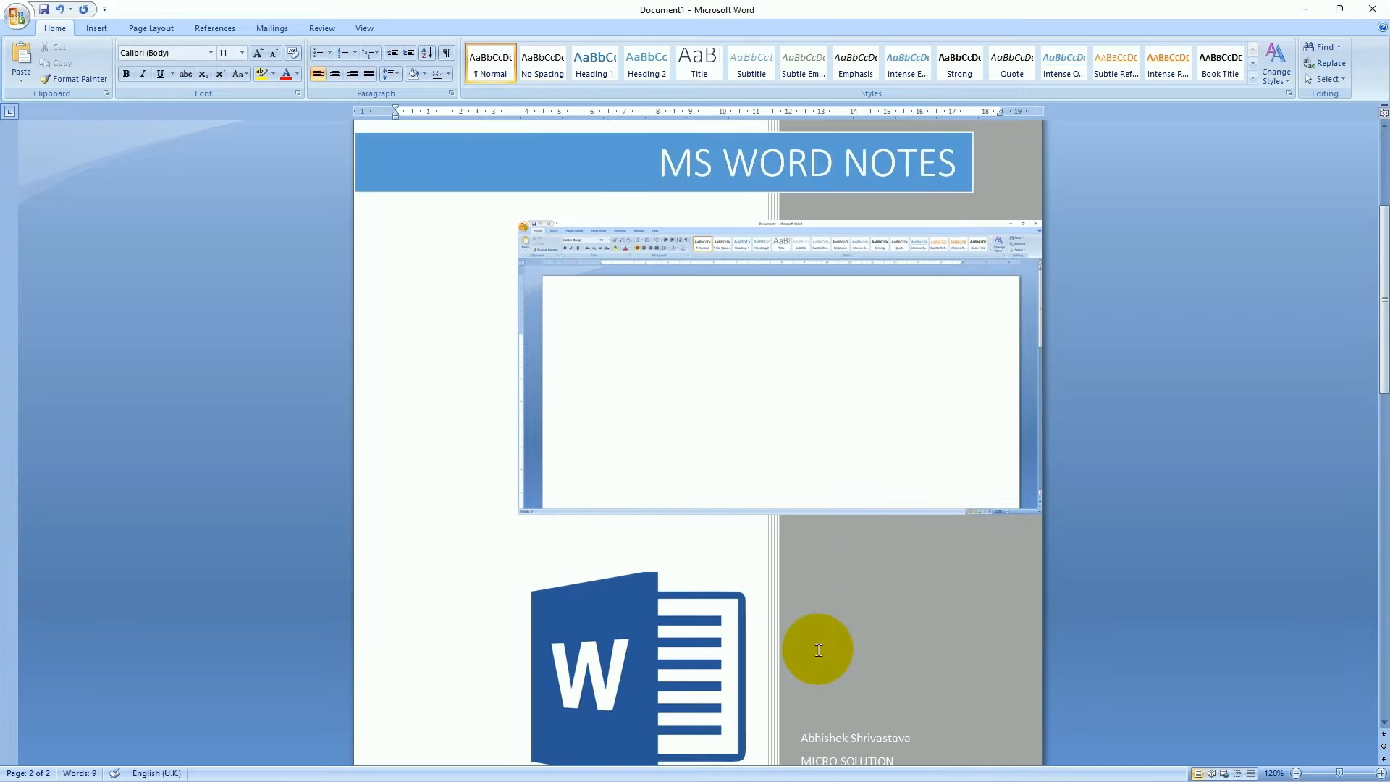
{"action": "scroll", "coordinate": [818, 649], "scroll_direction": "down", "scroll_amount": 7}
{"action": "left_click", "coordinate": [816, 647]}
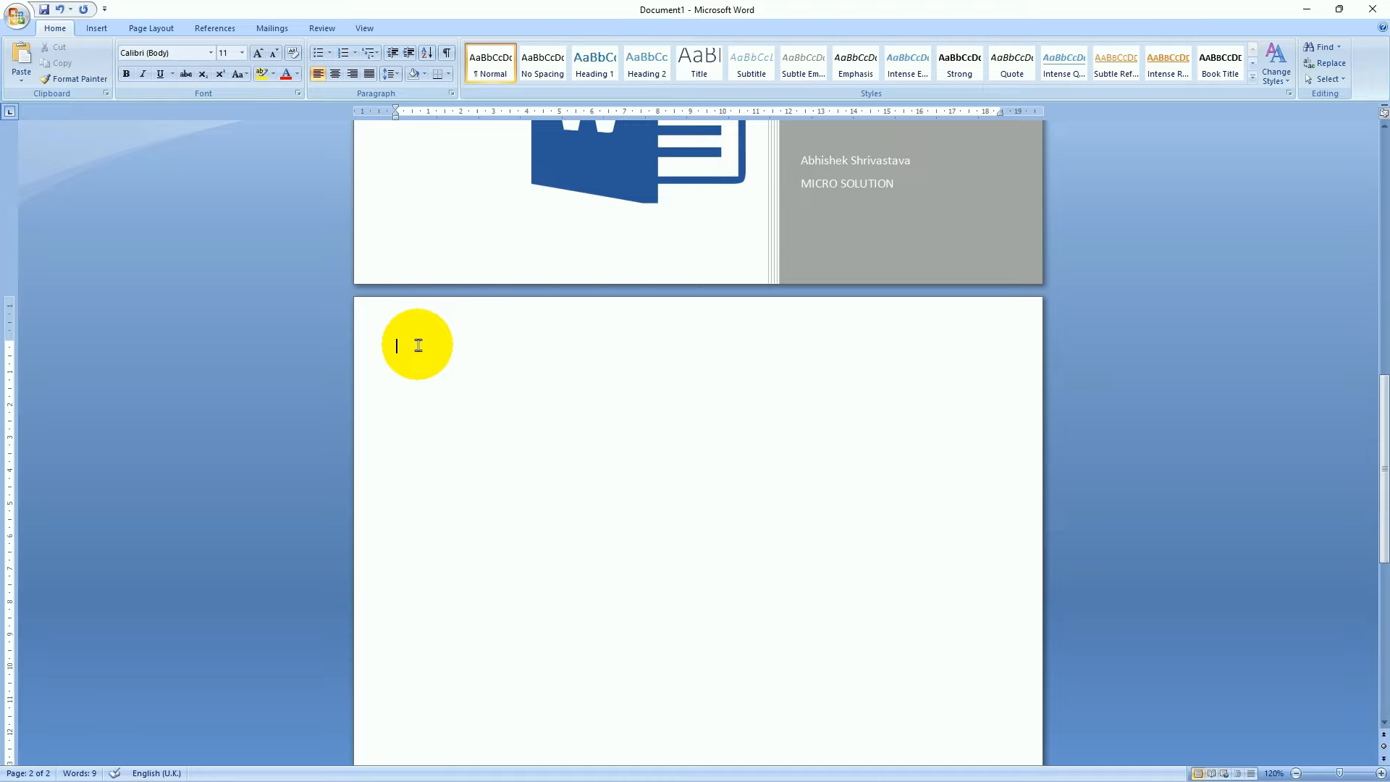
{"action": "scroll", "coordinate": [418, 345], "scroll_direction": "up", "scroll_amount": 2}
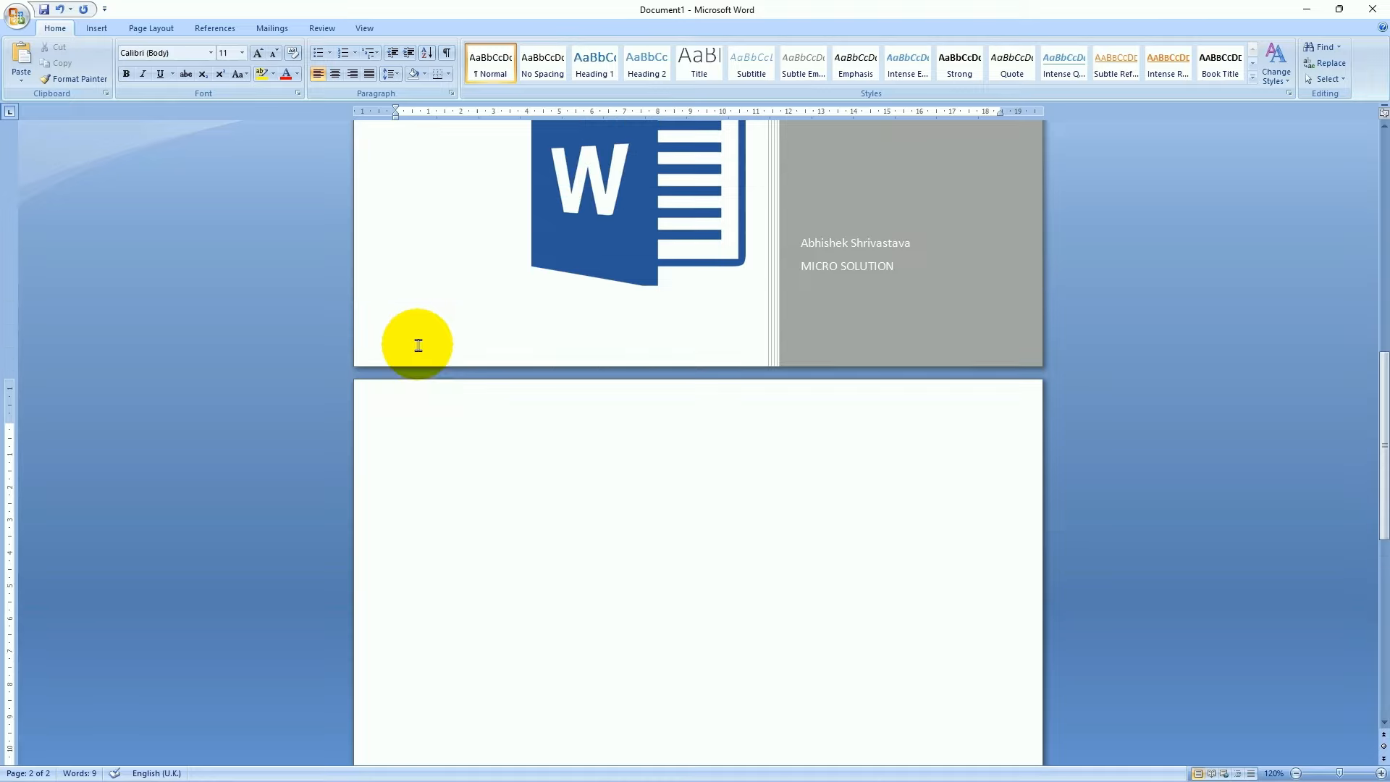
{"action": "scroll", "coordinate": [595, 454], "scroll_direction": "down", "scroll_amount": 3}
{"action": "scroll", "coordinate": [589, 453], "scroll_direction": "down", "scroll_amount": 2}
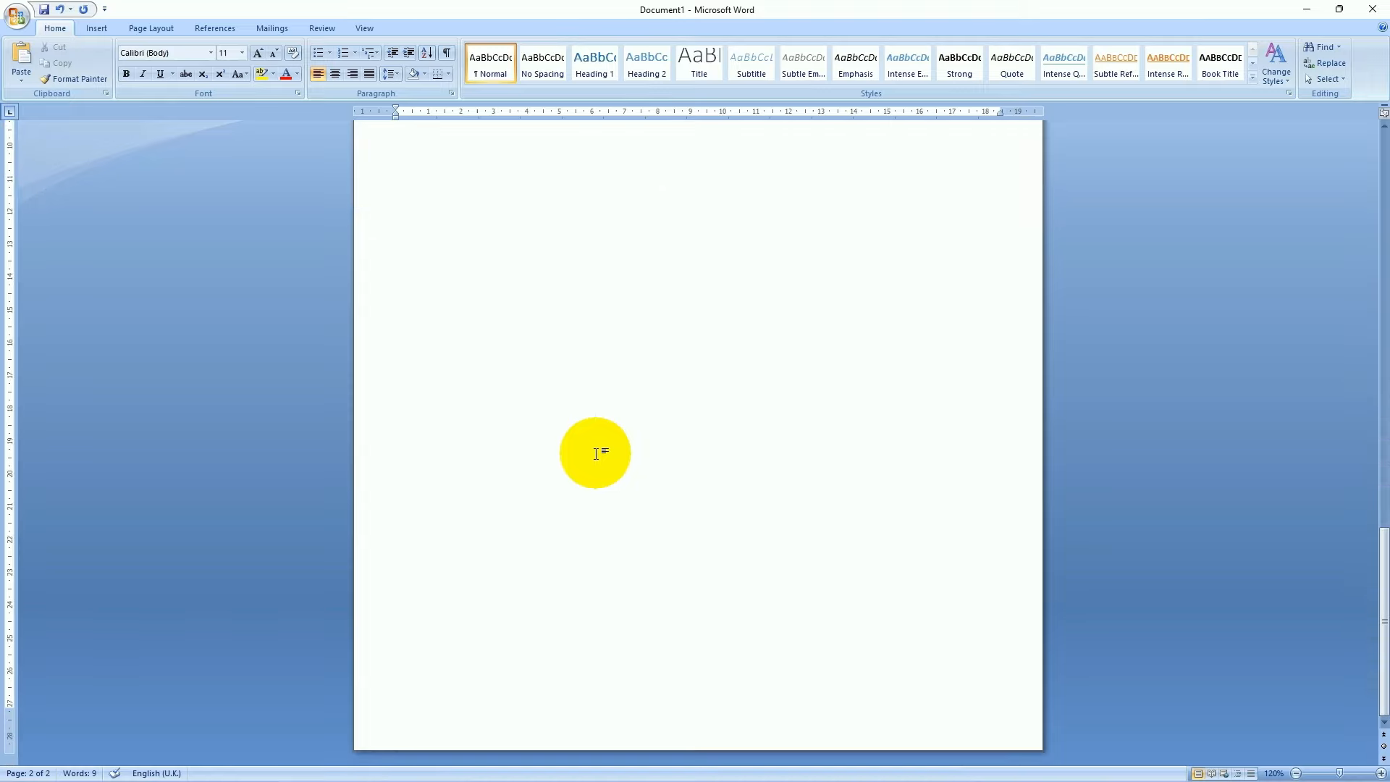
{"action": "scroll", "coordinate": [716, 592], "scroll_direction": "up", "scroll_amount": 2}
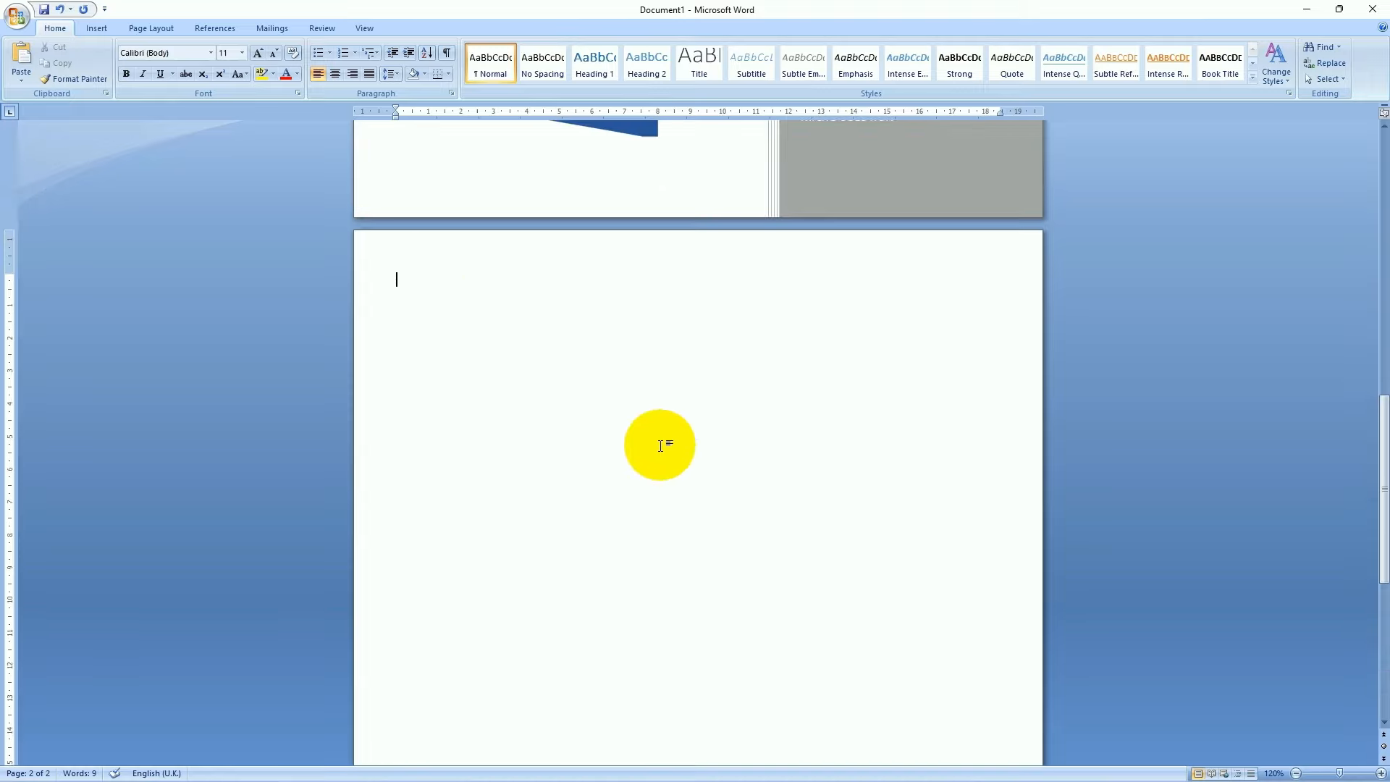
{"action": "scroll", "coordinate": [659, 445], "scroll_direction": "down", "scroll_amount": 7}
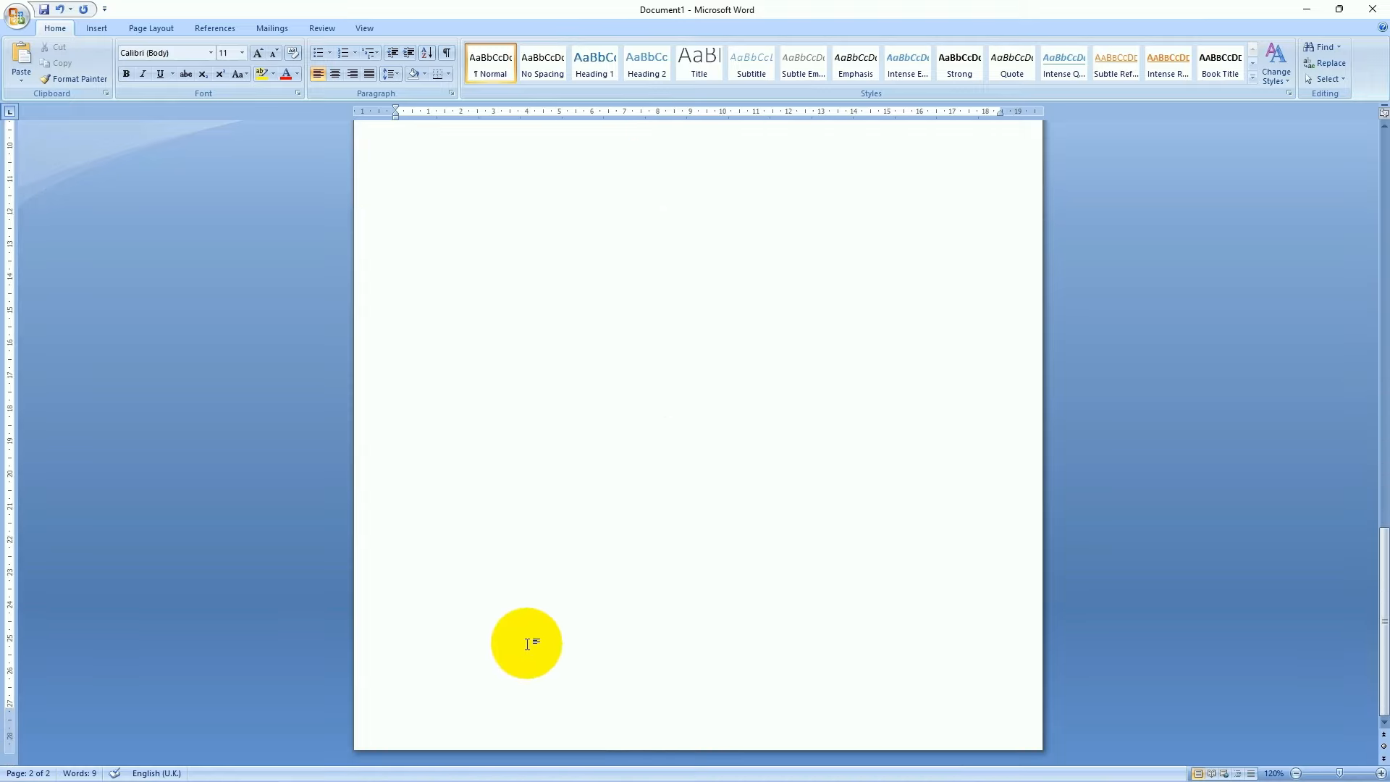
{"action": "left_click", "coordinate": [527, 644]}
Insert a blank page after the cover page
{"action": "left_click", "coordinate": [109, 29]}
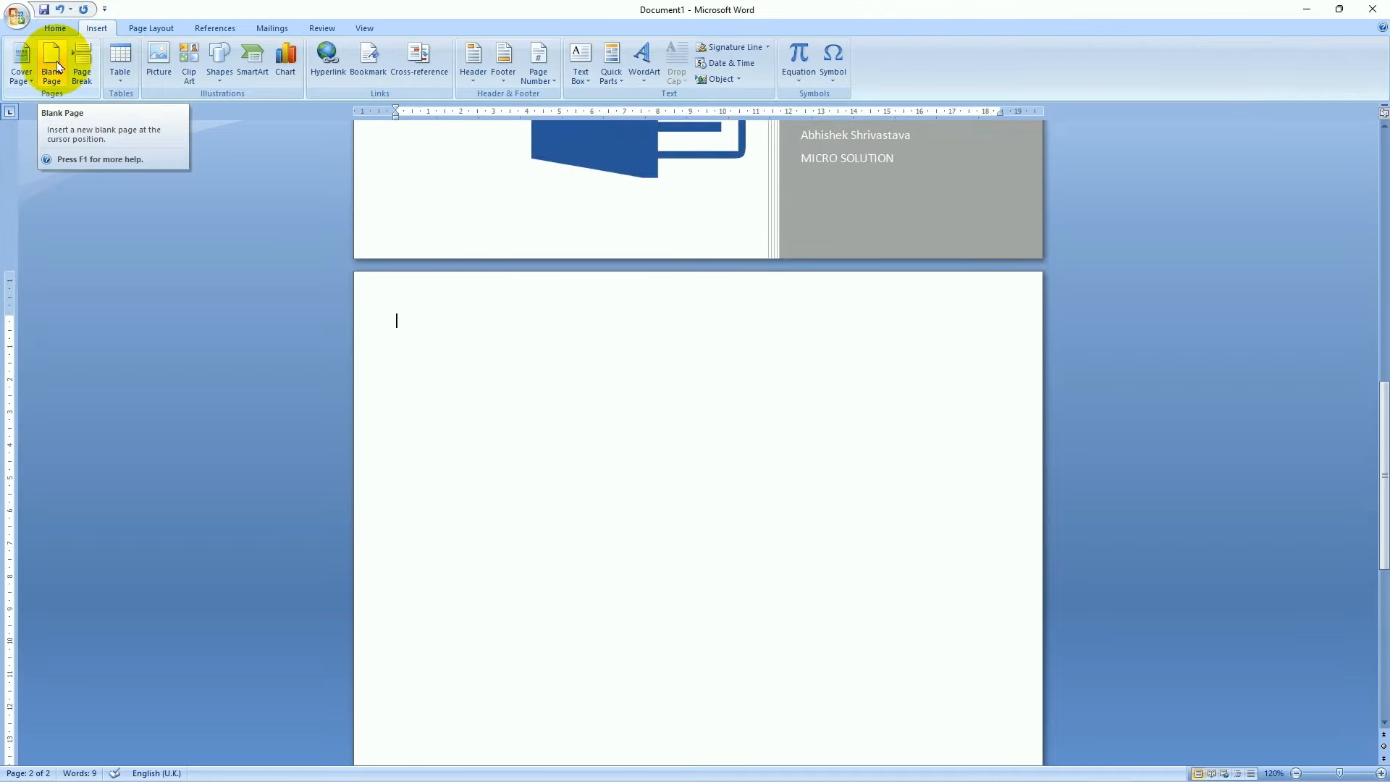
{"action": "left_click", "coordinate": [57, 67]}
{"action": "scroll", "coordinate": [834, 467], "scroll_direction": "down", "scroll_amount": 8}
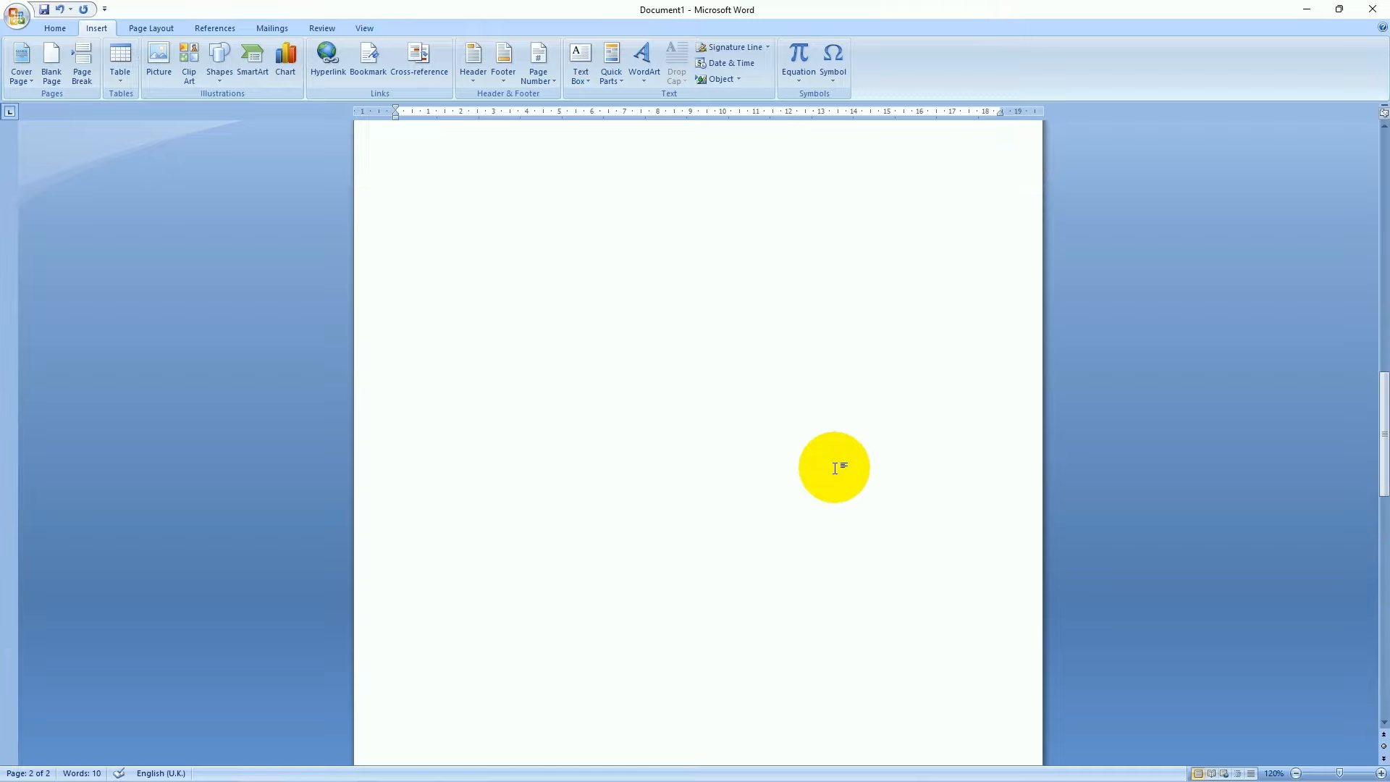
{"action": "scroll", "coordinate": [833, 467], "scroll_direction": "up", "scroll_amount": 5}
{"action": "scroll", "coordinate": [822, 210], "scroll_direction": "down", "scroll_amount": 5}
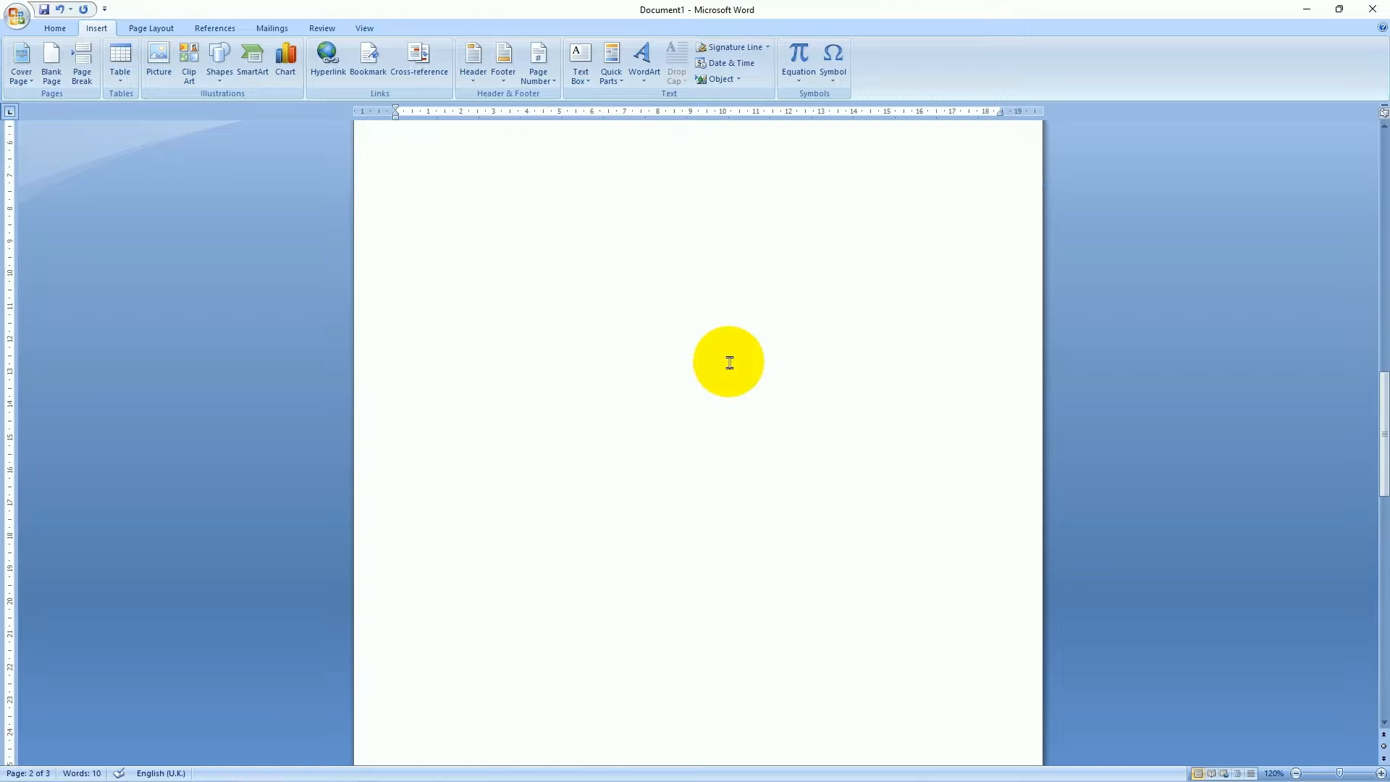
{"action": "scroll", "coordinate": [729, 361], "scroll_direction": "down", "scroll_amount": 8}
Put the caret at the top of page 3
{"action": "left_click", "coordinate": [505, 459]}
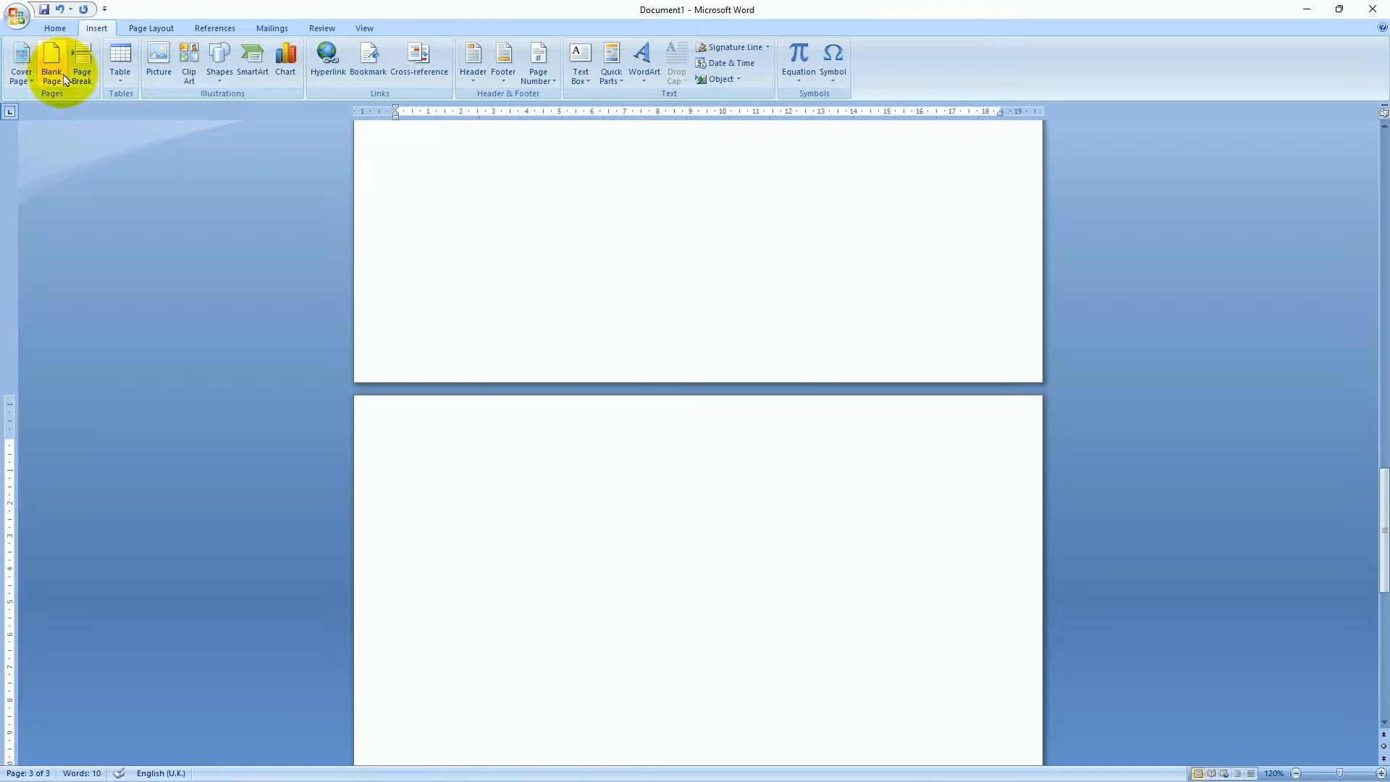
{"action": "scroll", "coordinate": [608, 365], "scroll_direction": "up", "scroll_amount": 10}
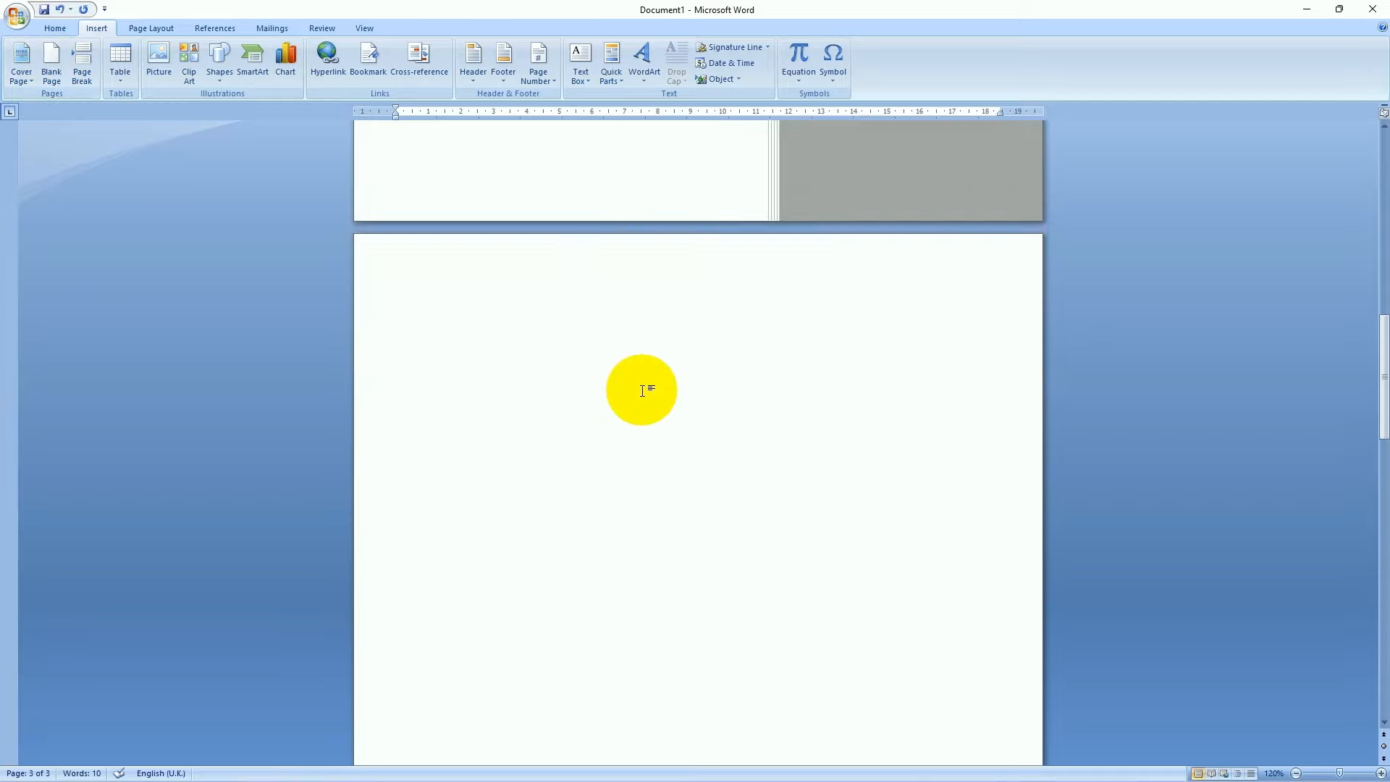
{"action": "scroll", "coordinate": [642, 391], "scroll_direction": "up", "scroll_amount": 3}
{"action": "left_click", "coordinate": [450, 437]}
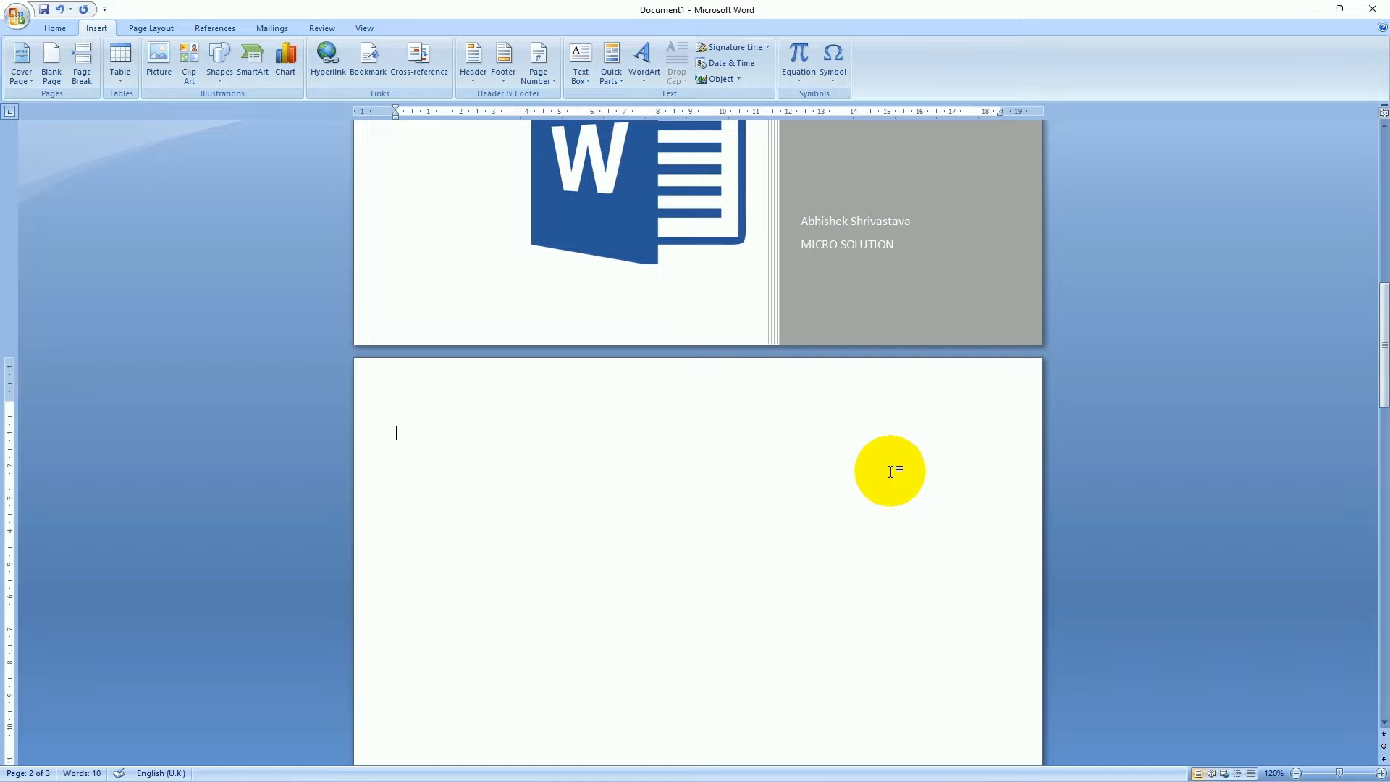
{"action": "scroll", "coordinate": [890, 471], "scroll_direction": "down", "scroll_amount": 15}
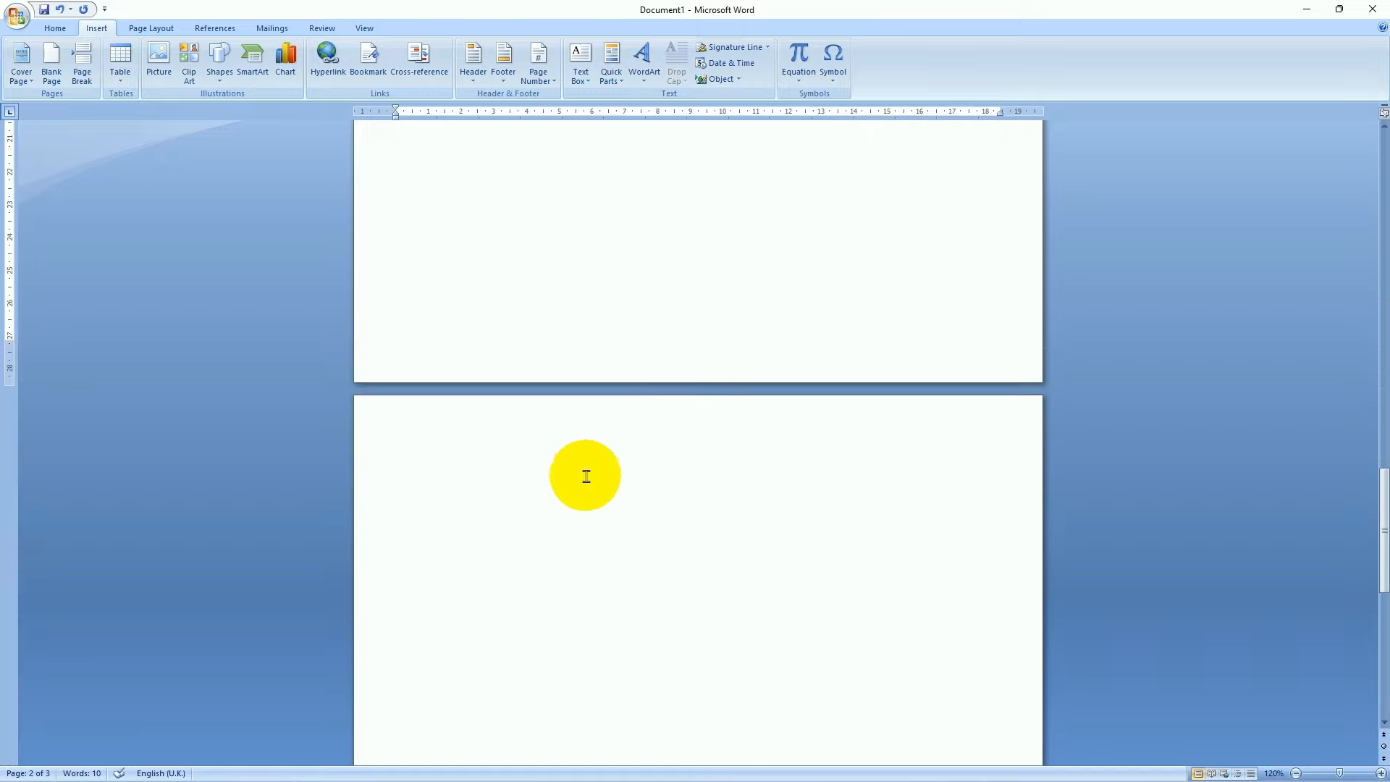
{"action": "left_click", "coordinate": [485, 451]}
{"action": "left_click", "coordinate": [728, 498]}
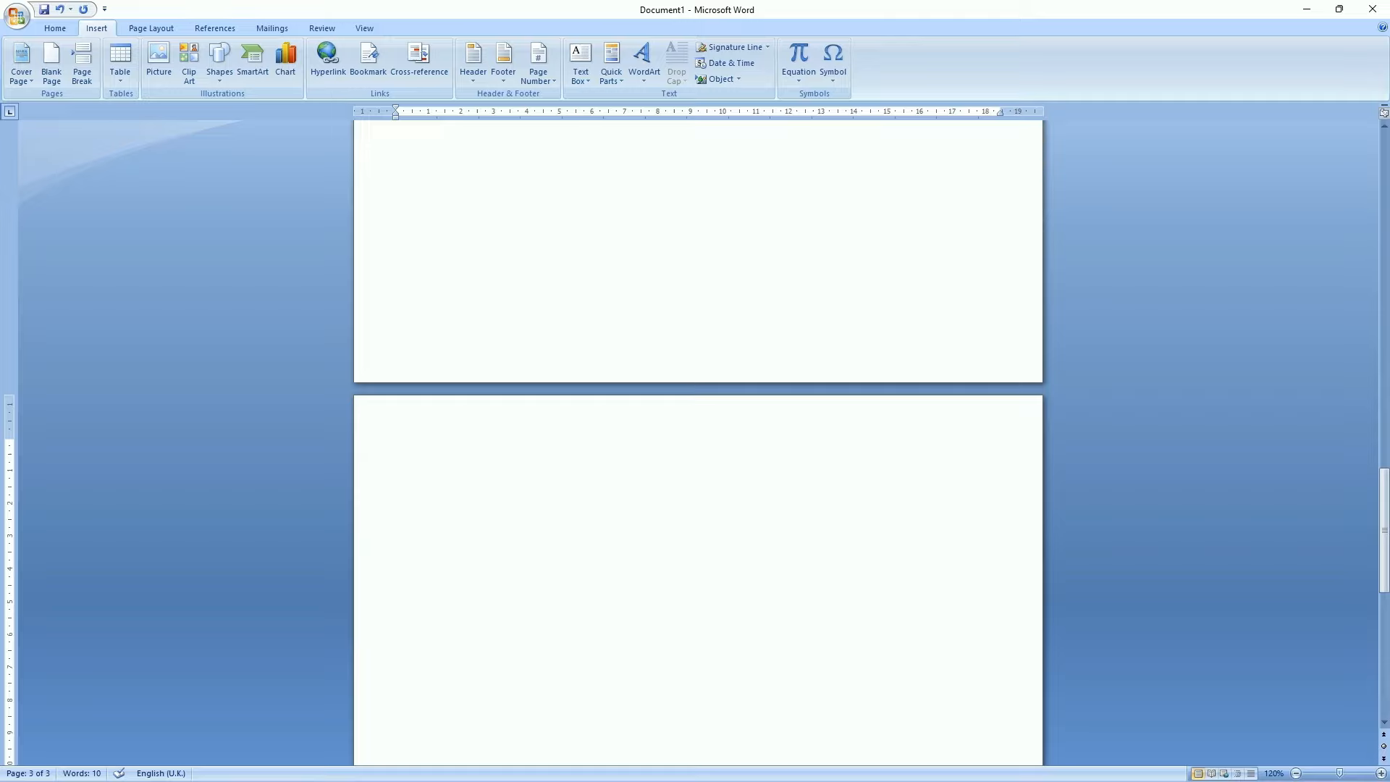
Type 'What is MS Word?' on page 3, paste the description below, and select the question
{"action": "left_click", "coordinate": [721, 588]}
{"action": "type", "text": "What is MS Word?"}
{"action": "key", "text": "Return"}
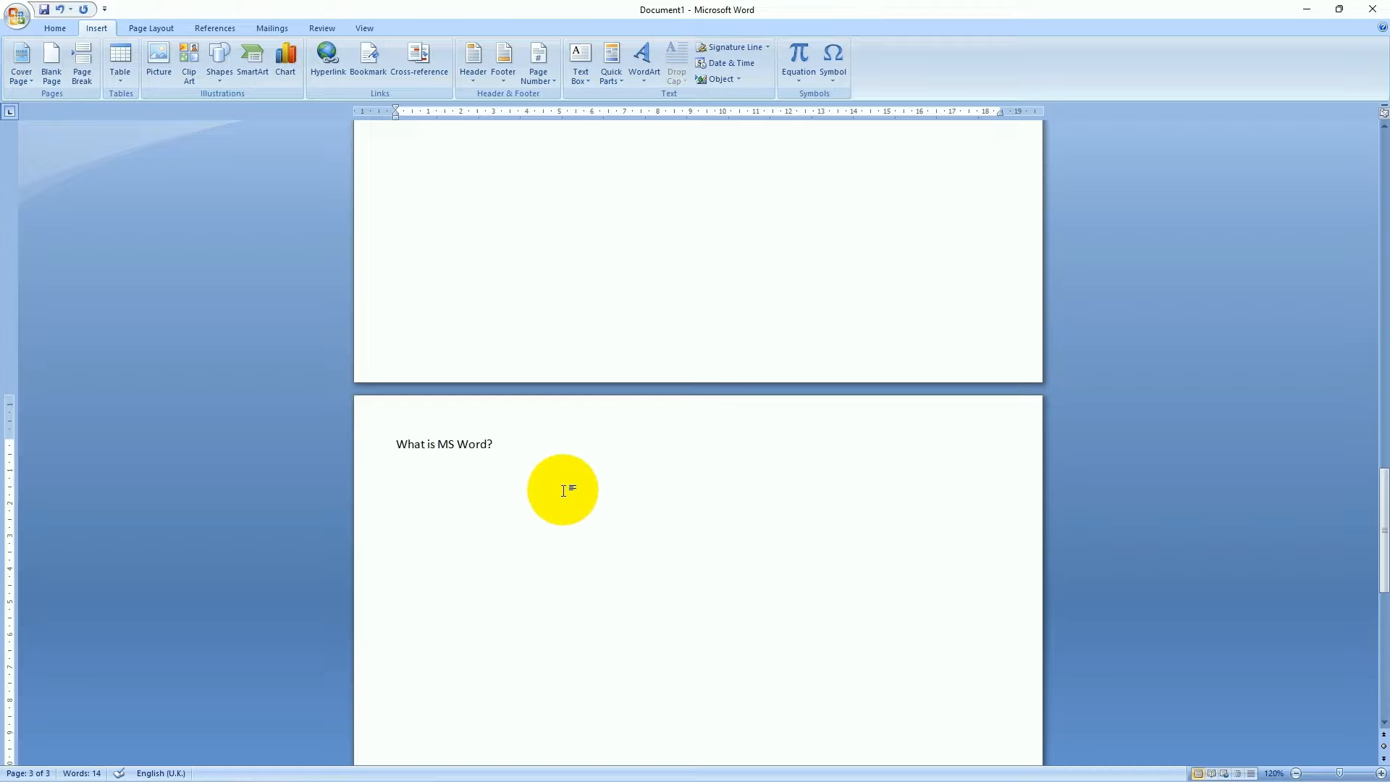
{"action": "type", "text": "MS Word is a word processor developed by Microsoft, Used to make professional-quality documents, letters, reports, etc. It has advanced features which allow you to format and edit your files and documents in the best possible way."}
{"action": "left_click", "coordinate": [395, 443]}
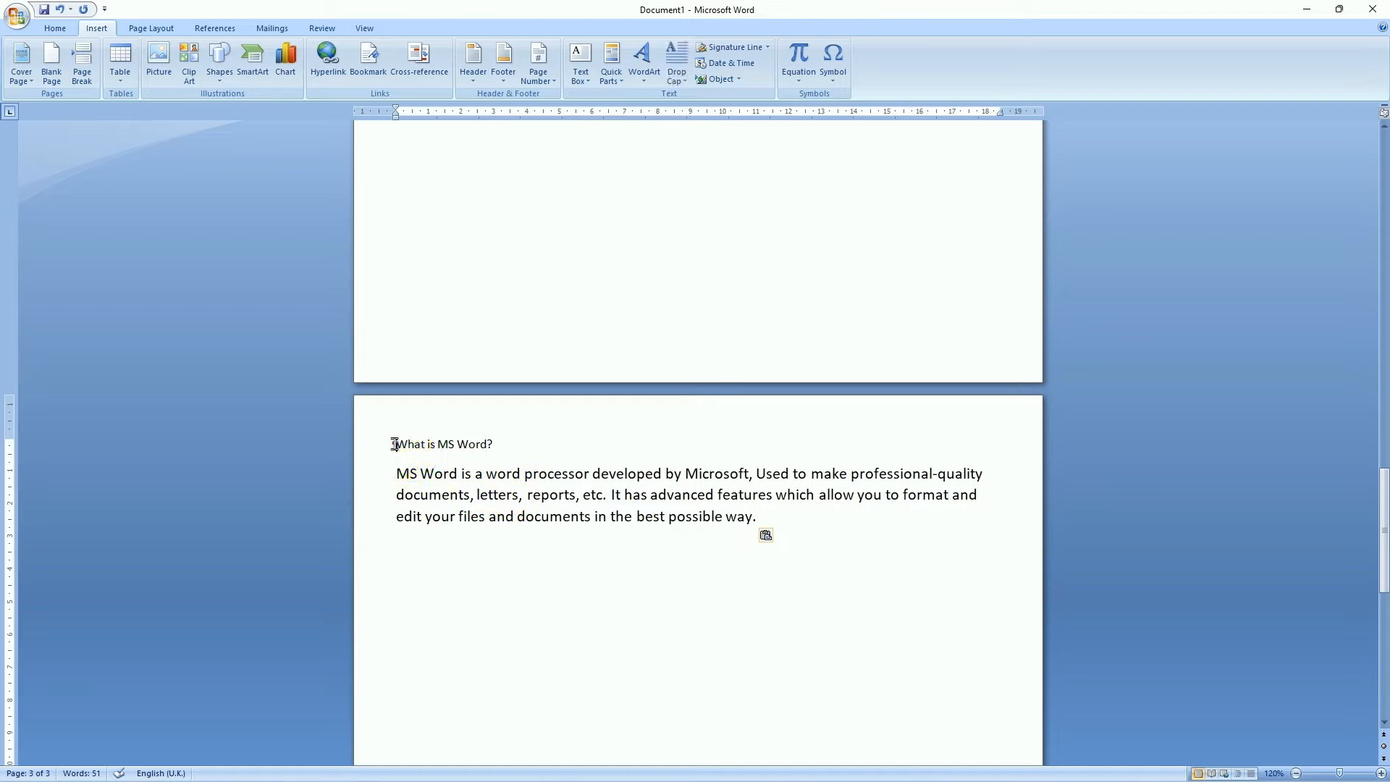
{"action": "key", "text": "shift+Right"}
{"action": "key", "text": "shift+Right"}
{"action": "key", "text": "shift+Right"}
{"action": "key", "text": "shift+Right"}
{"action": "key", "text": "shift+Right"}
{"action": "key", "text": "shift+Right"}
{"action": "key", "text": "shift+Right"}
{"action": "key", "text": "shift+Right"}
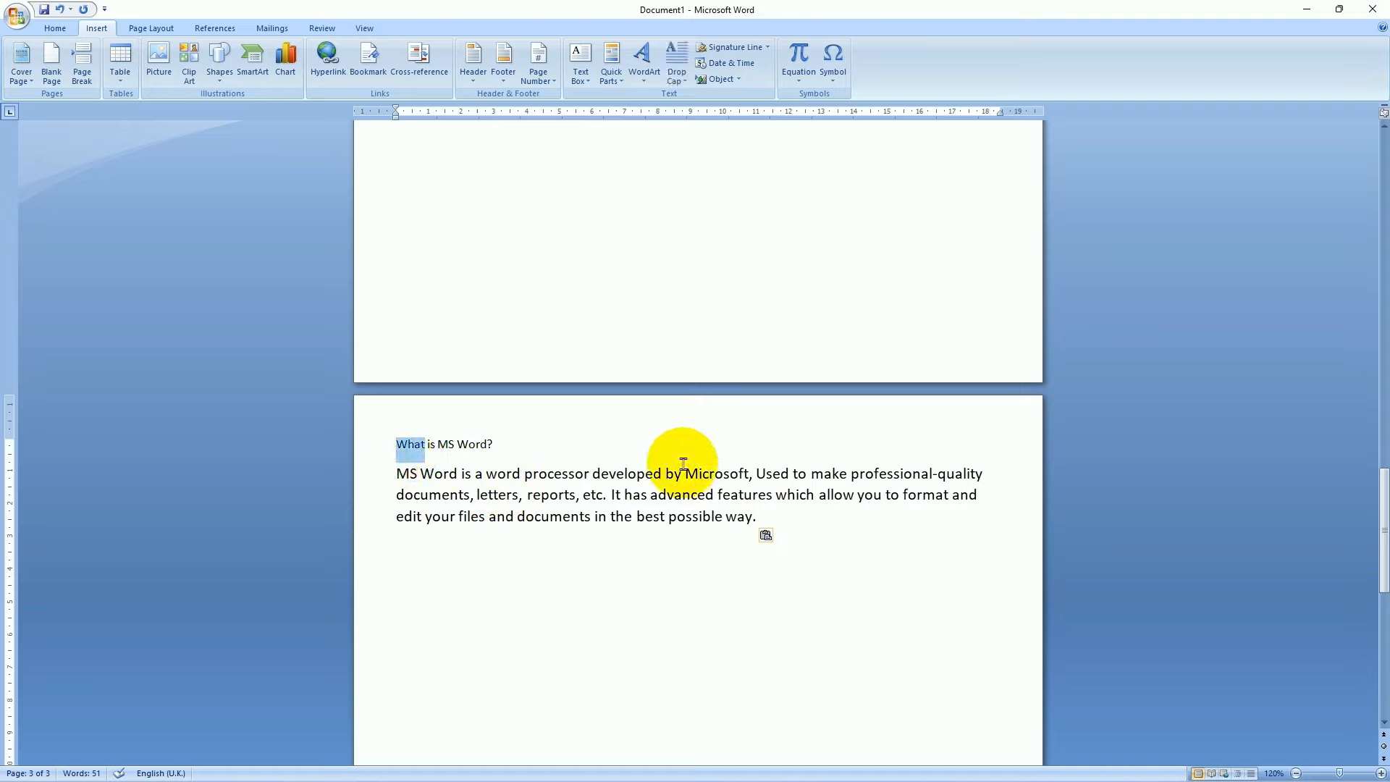
{"action": "key", "text": "shift+End"}
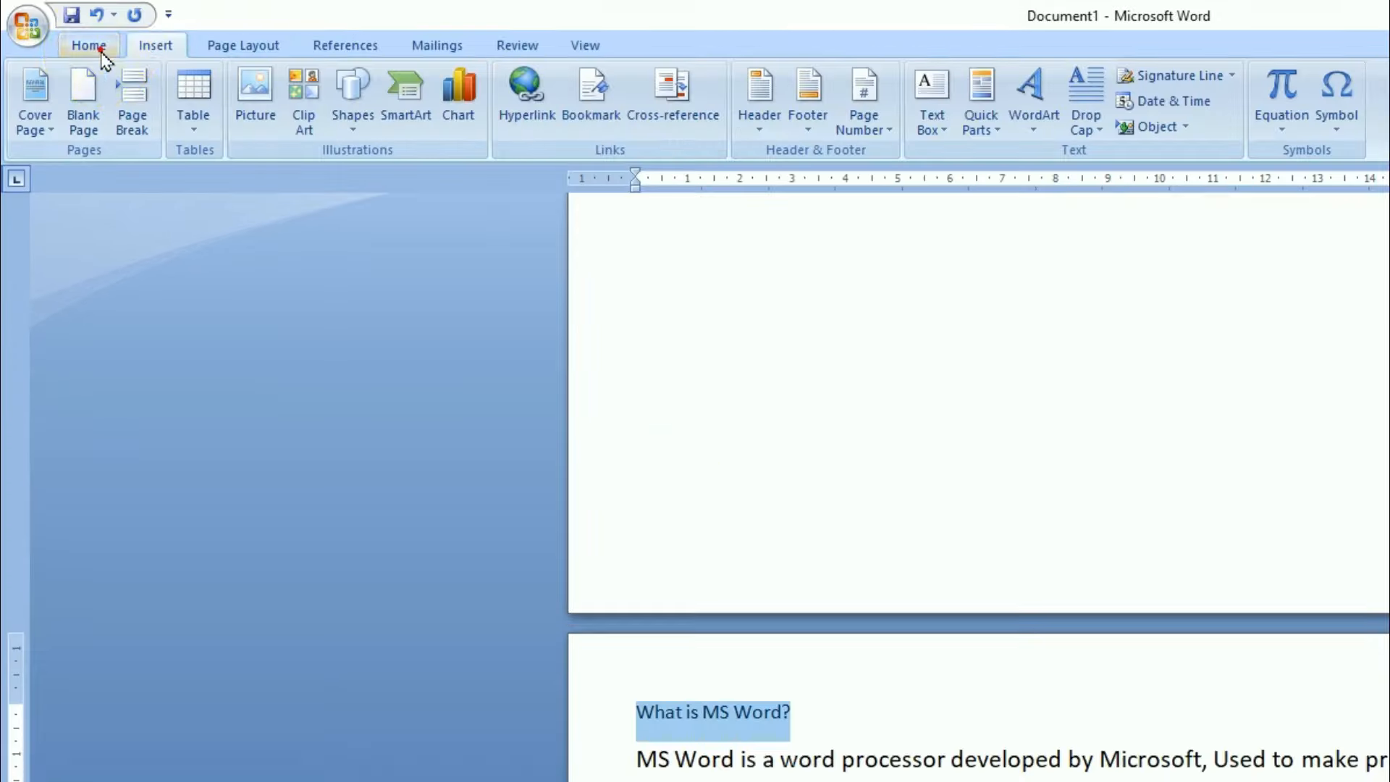
Make 'What is MS Word?' a Heading 1 and enlarge its font twice
{"action": "left_click", "coordinate": [56, 28]}
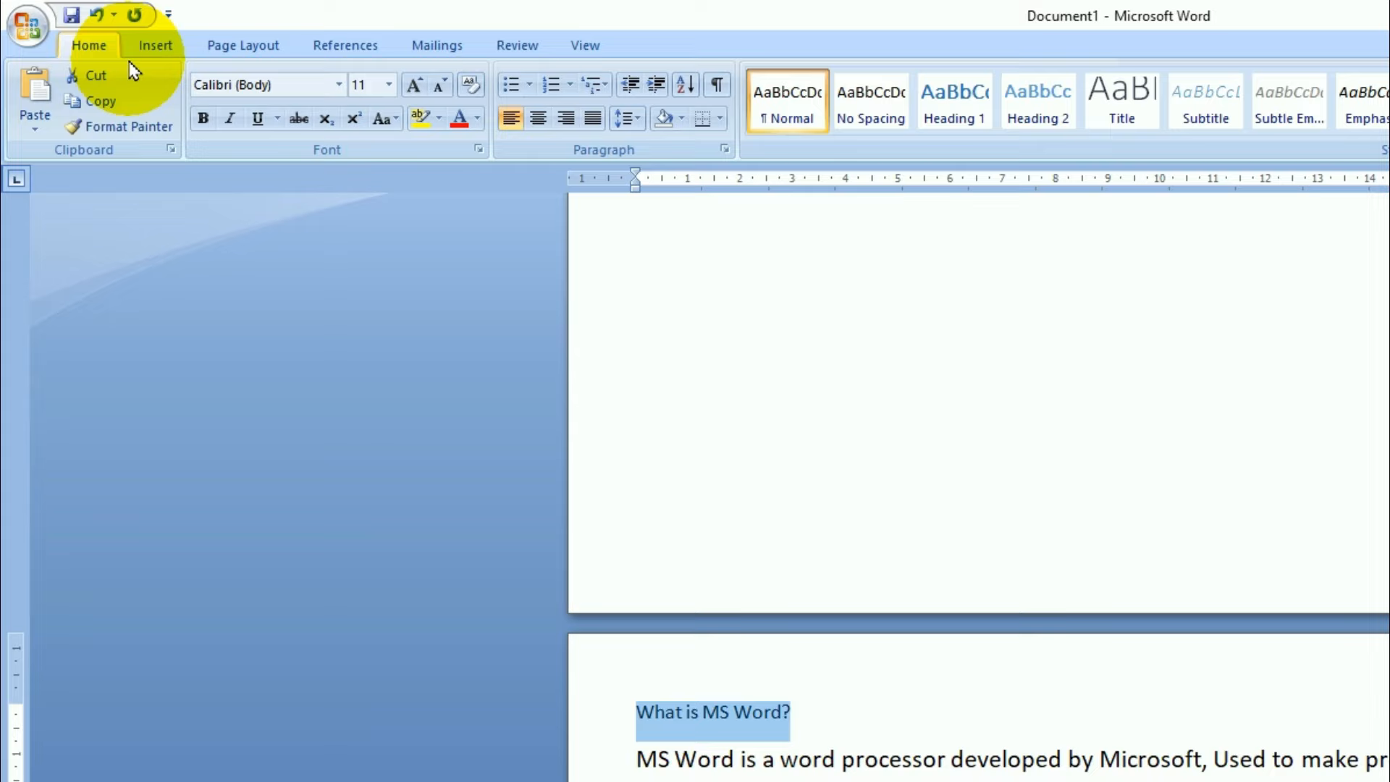
{"action": "left_click", "coordinate": [954, 116]}
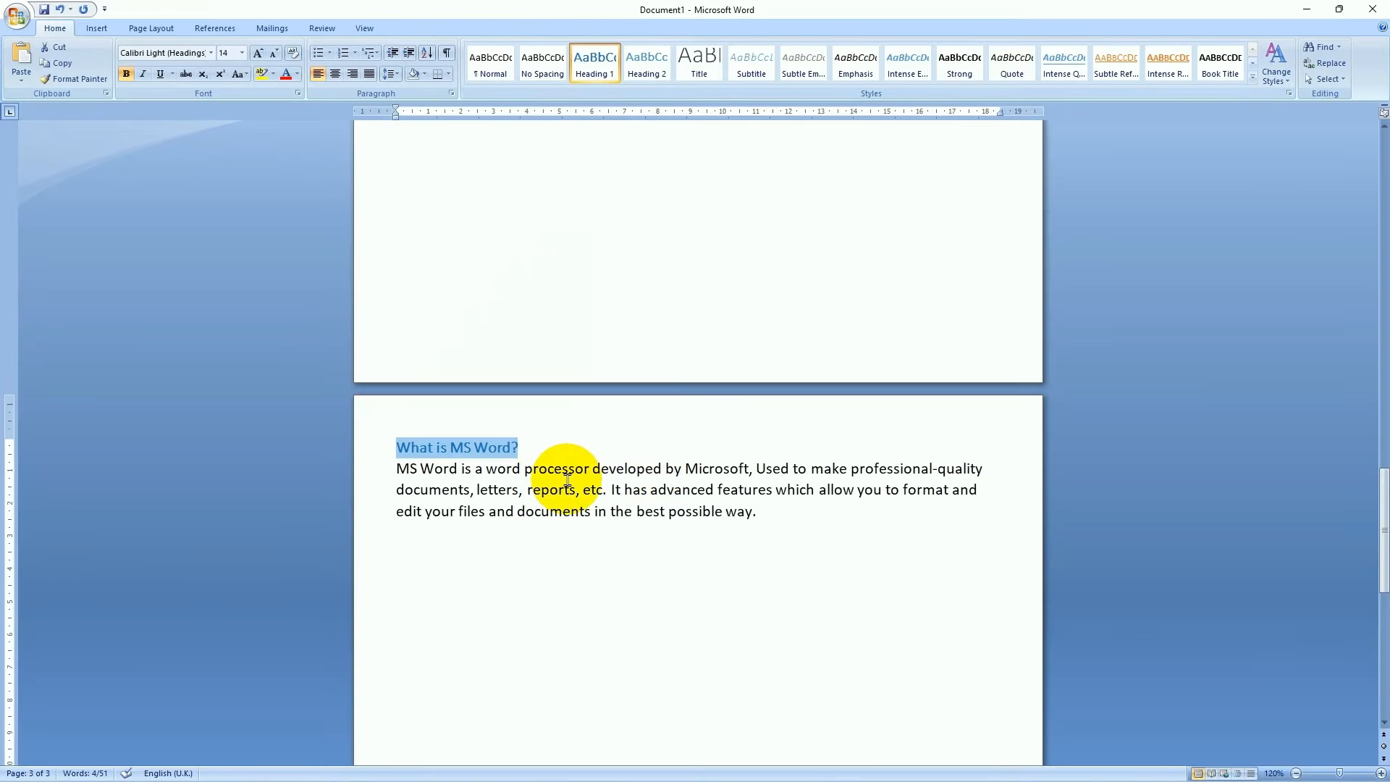
{"action": "left_click", "coordinate": [568, 479]}
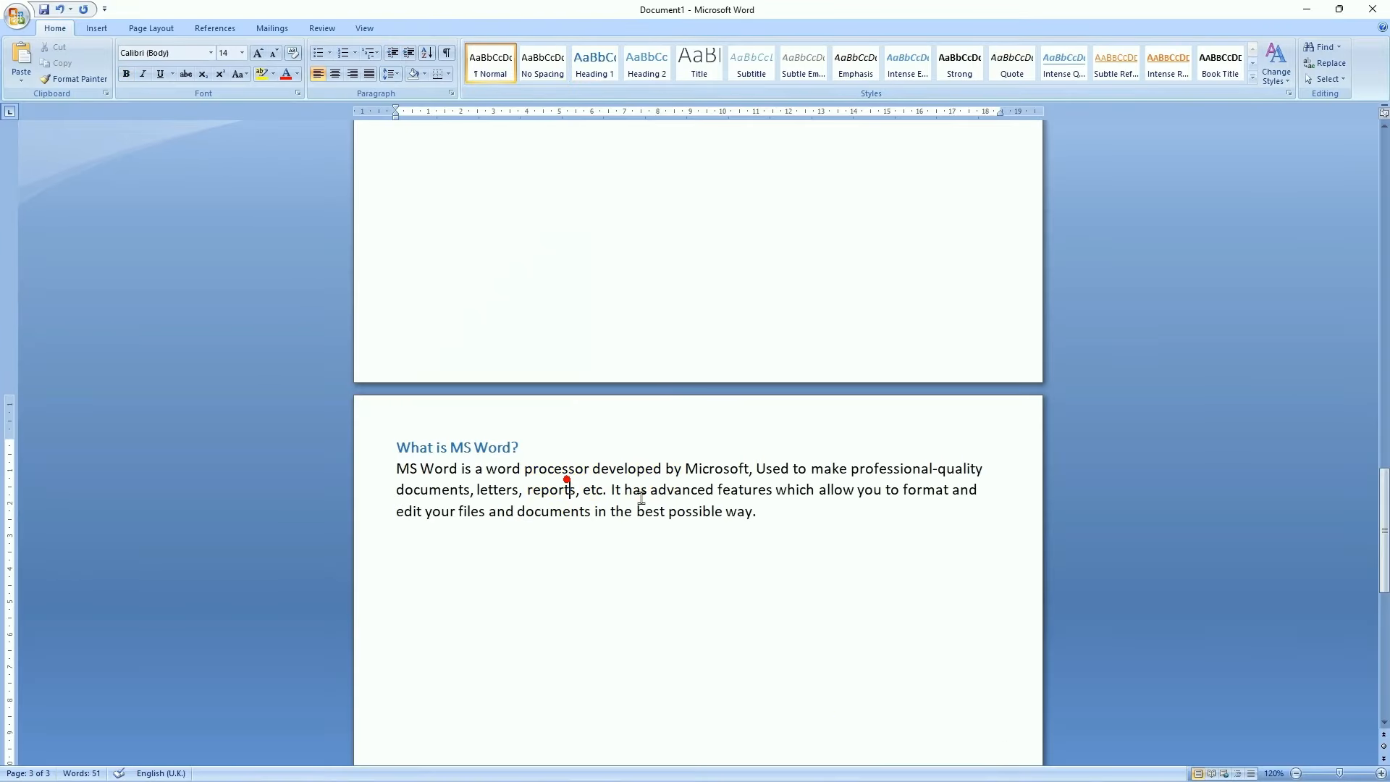
{"action": "left_click", "coordinate": [783, 510]}
{"action": "left_click", "coordinate": [783, 510]}
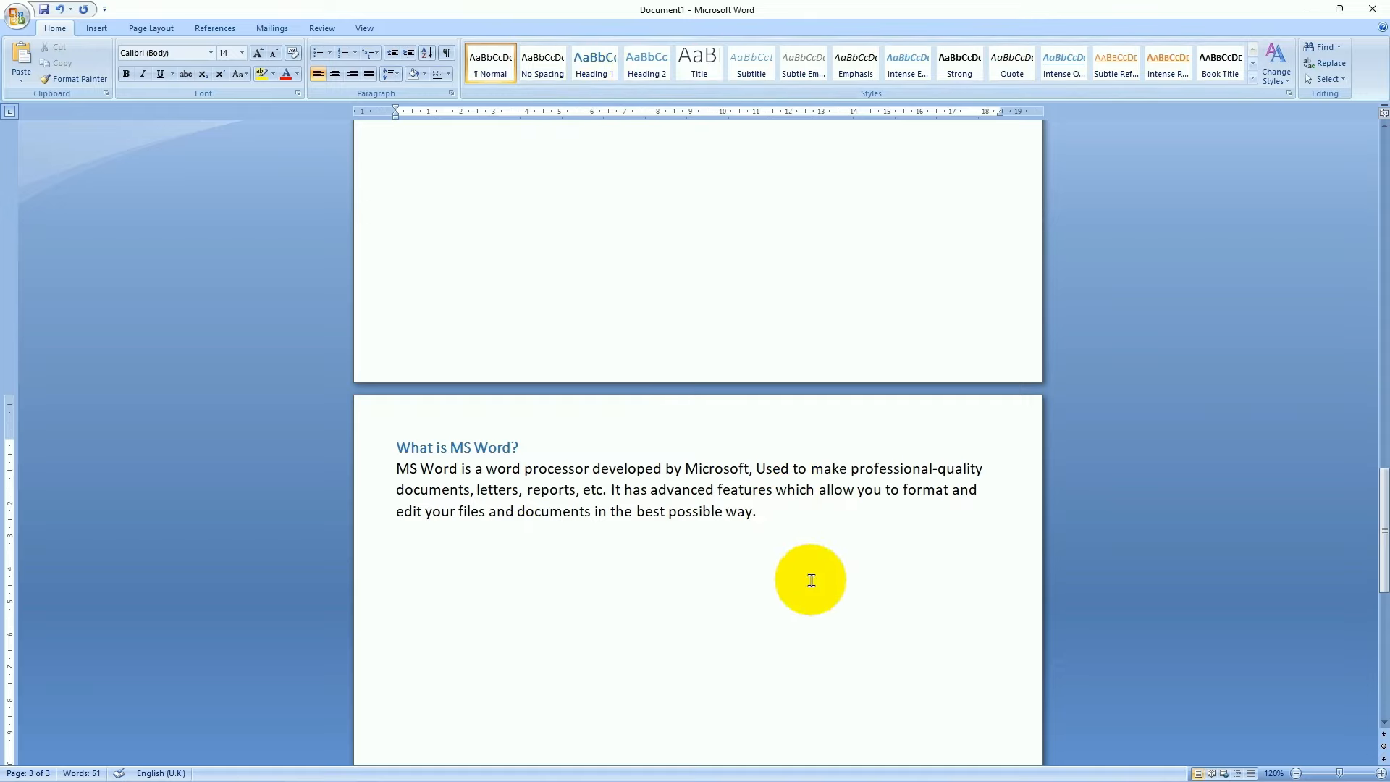
{"action": "left_click", "coordinate": [526, 450]}
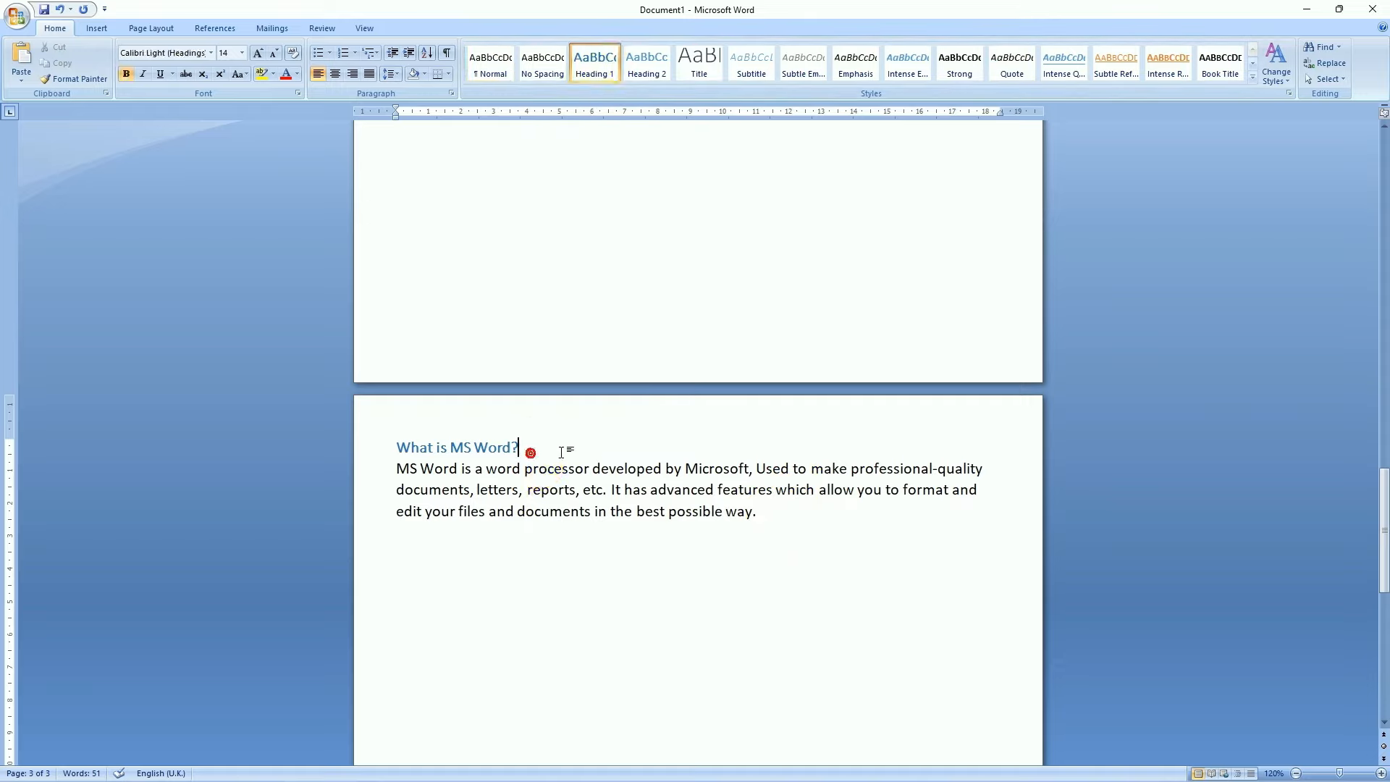
{"action": "key", "text": "shift+Down"}
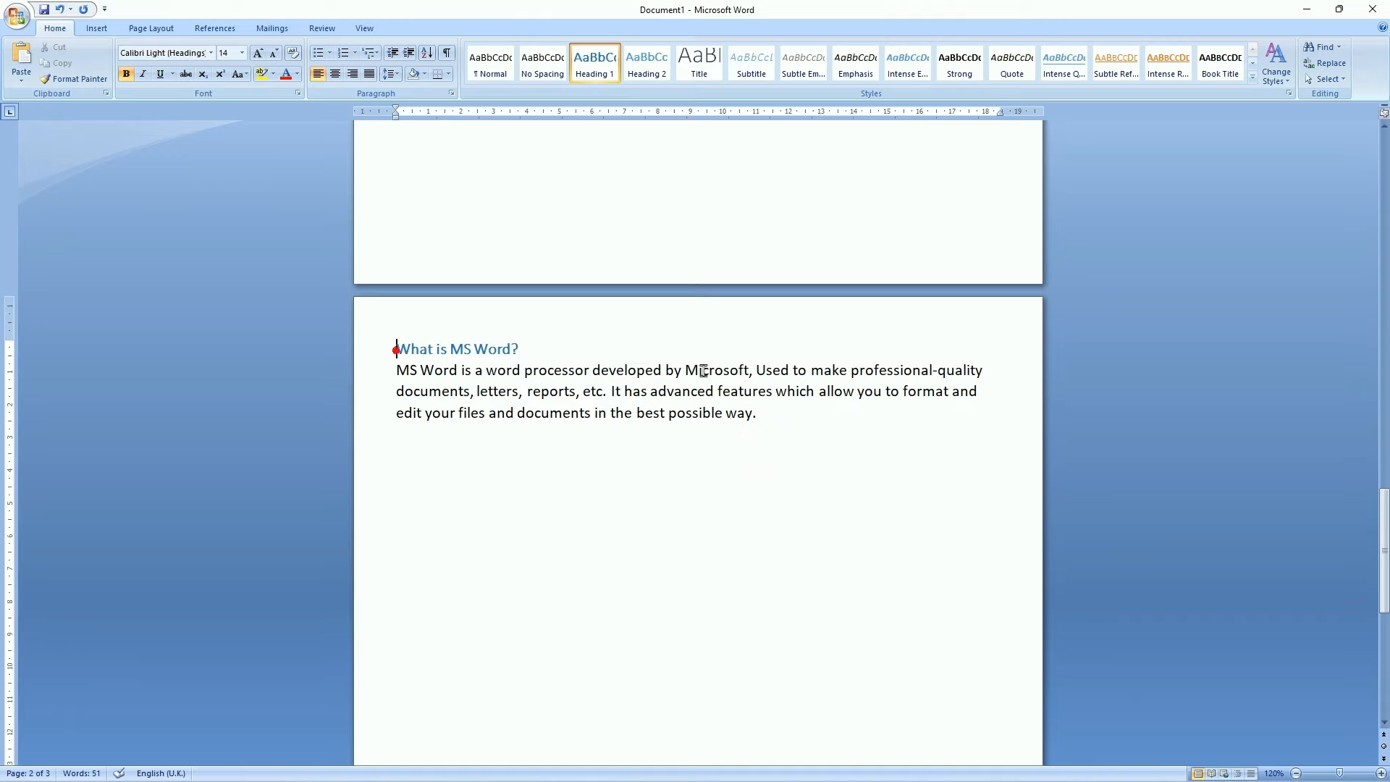
{"action": "key", "text": "shift+Right"}
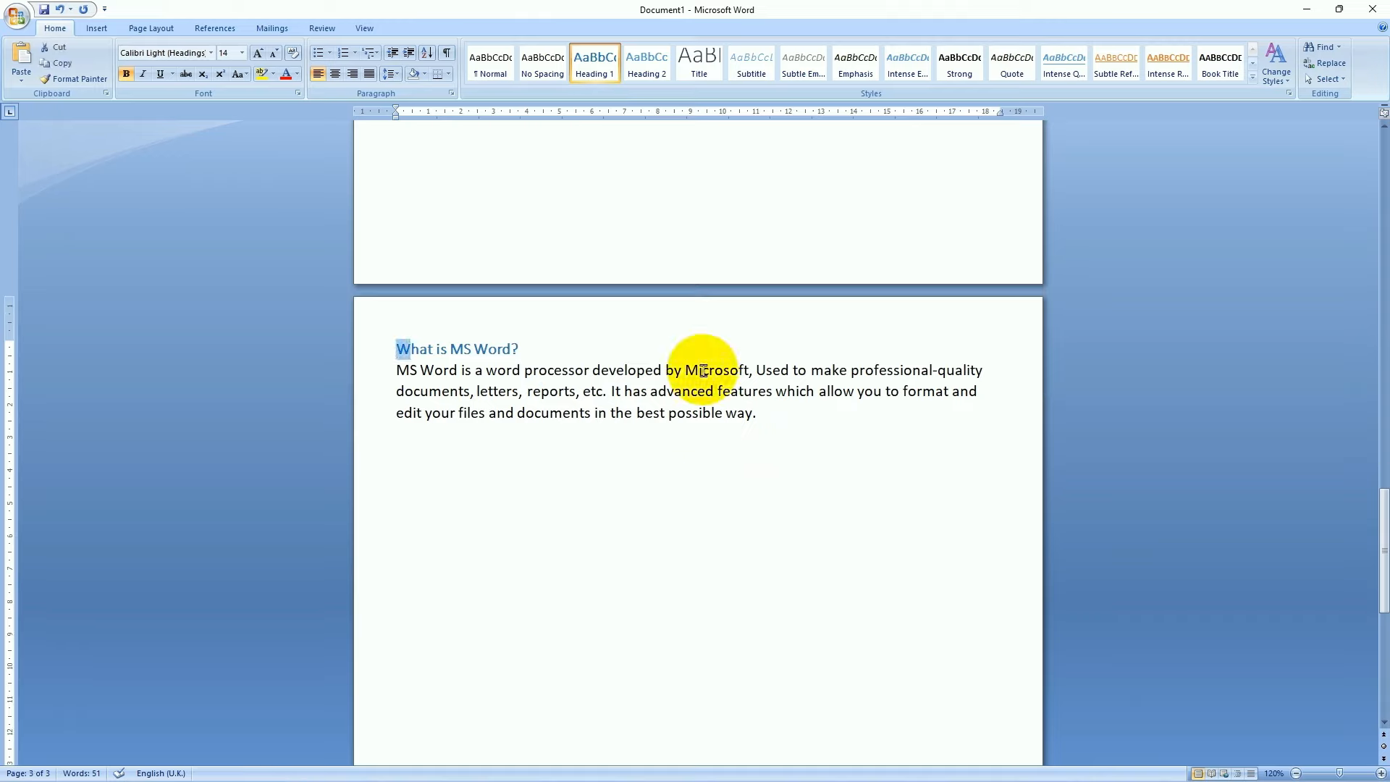
{"action": "key", "text": "shift+Right"}
{"action": "key", "text": "shift+Right"}
{"action": "key", "text": "shift+Right"}
{"action": "key", "text": "shift+Right"}
{"action": "key", "text": "shift+Right"}
{"action": "key", "text": "shift+Right"}
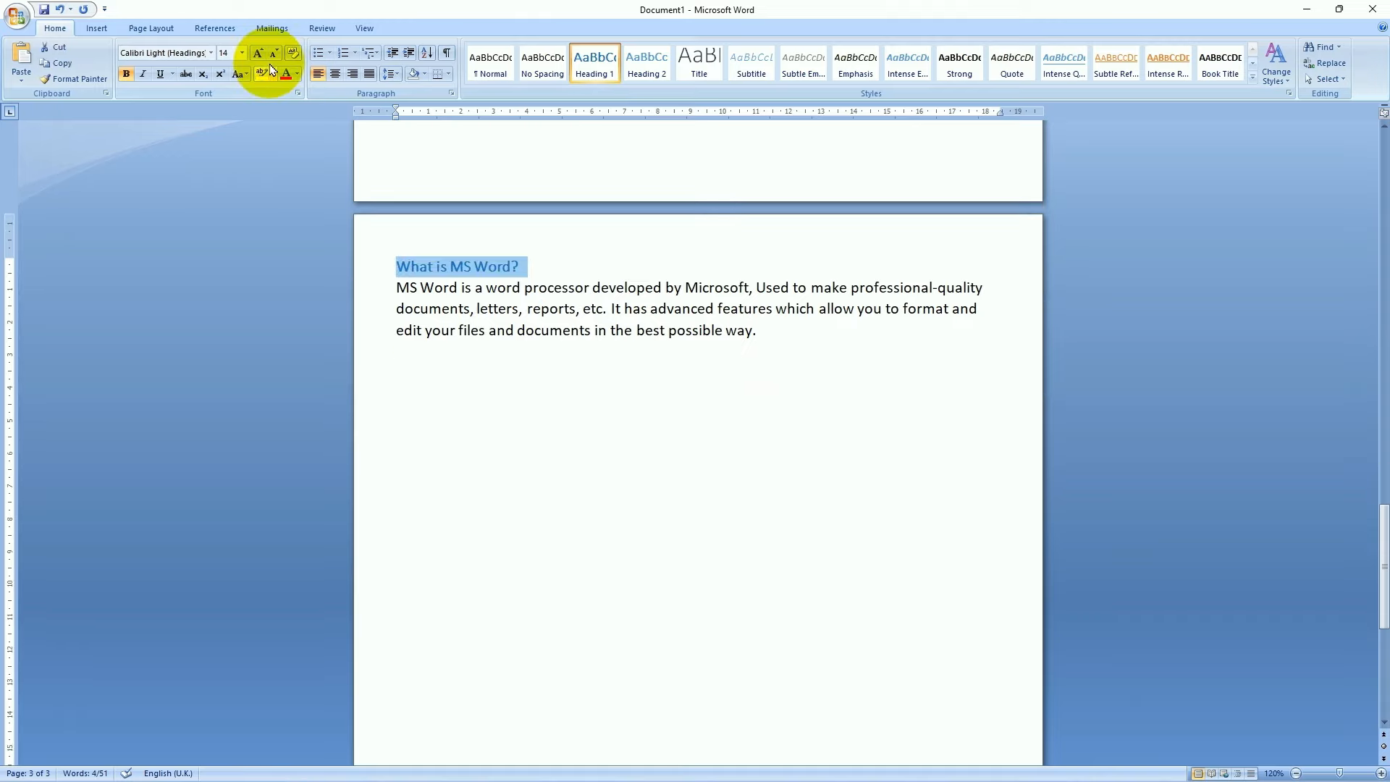
{"action": "left_click", "coordinate": [255, 54]}
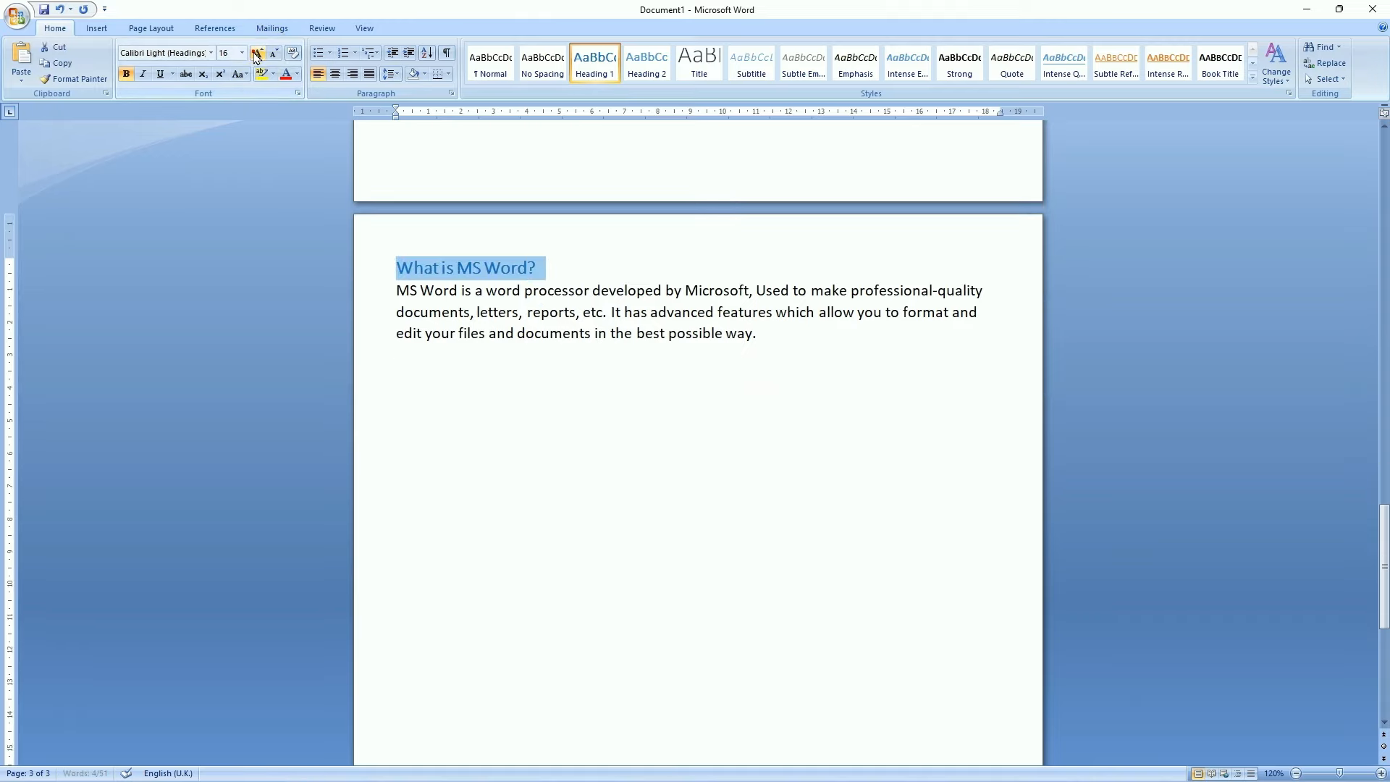
{"action": "left_click", "coordinate": [254, 54]}
{"action": "left_click", "coordinate": [821, 393]}
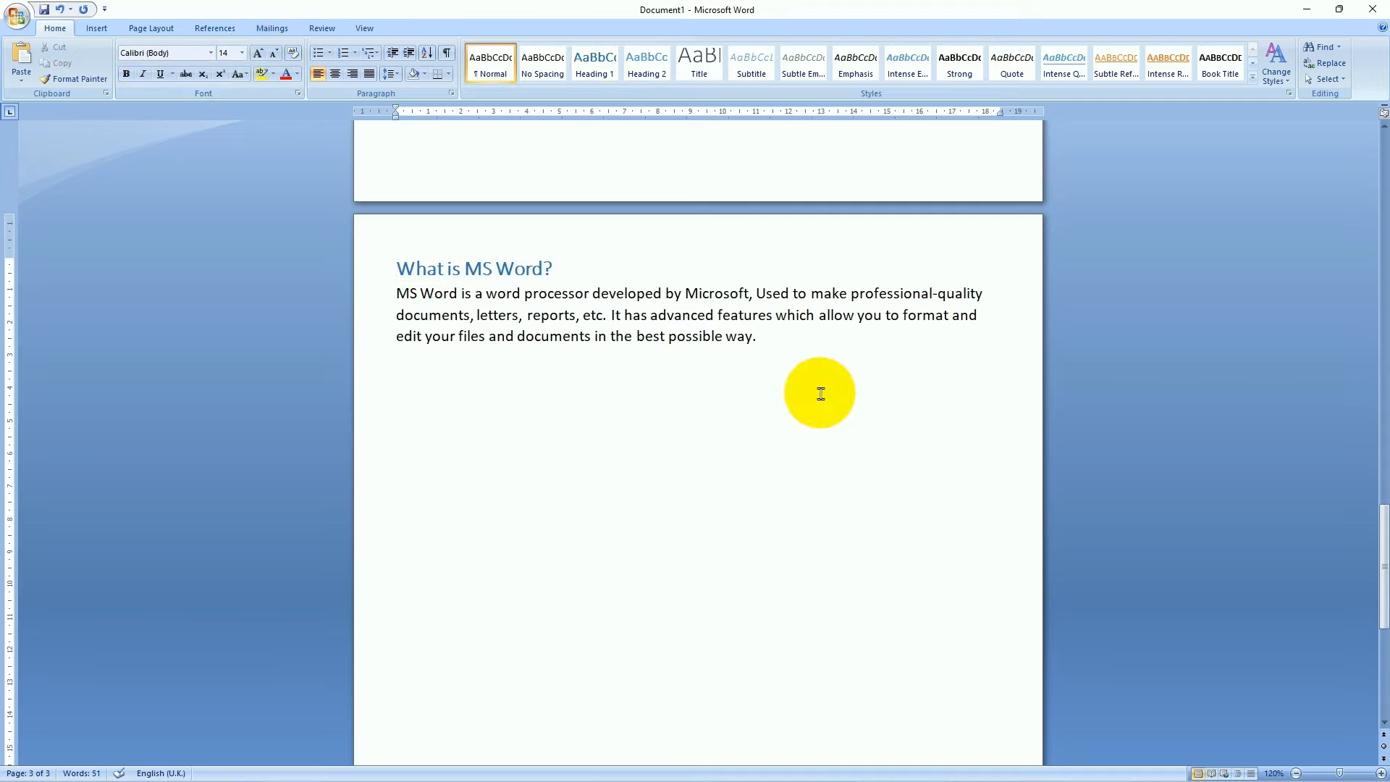
Add an enlarged 'How to download Microsoft Word?' heading followed by the download sentence ending '–'
{"action": "key", "text": "Return"}
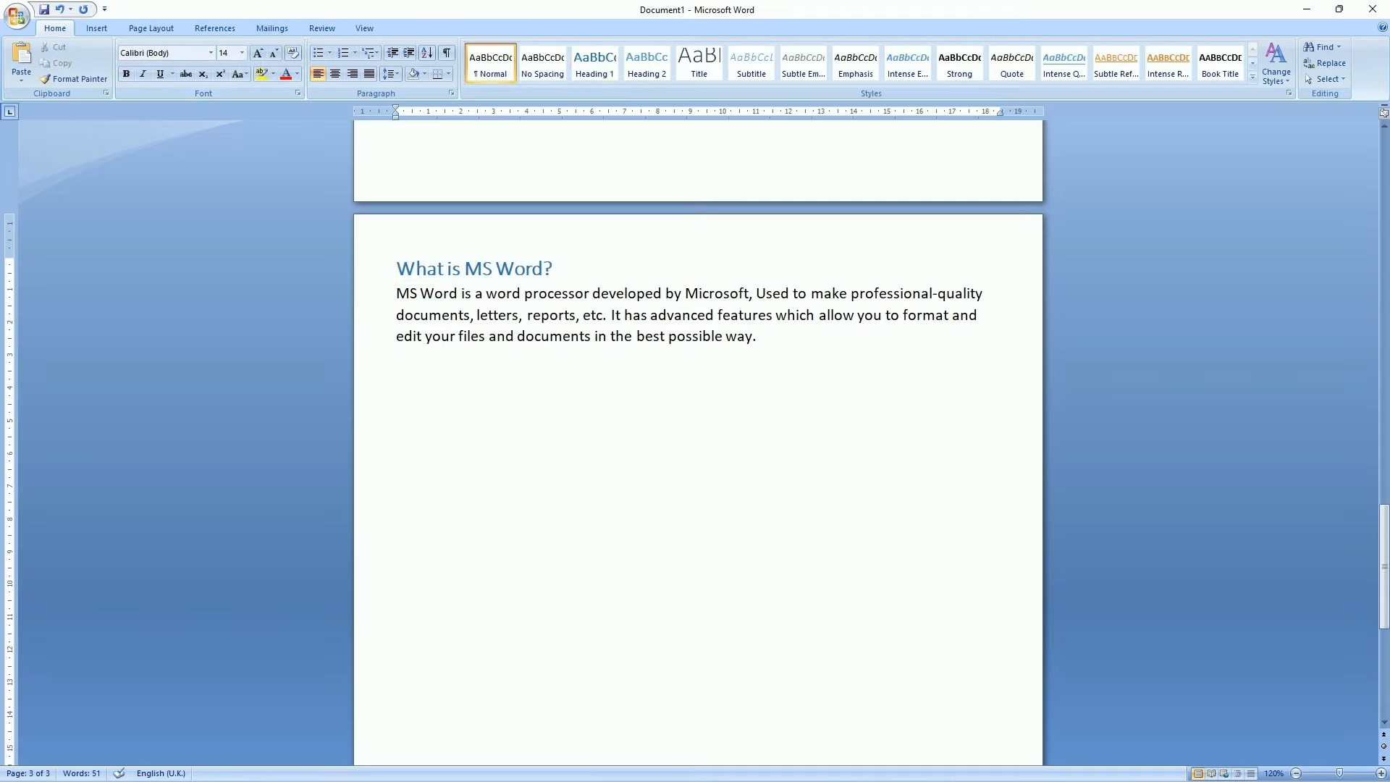
{"action": "type", "text": "How to download Microsoft Word?"}
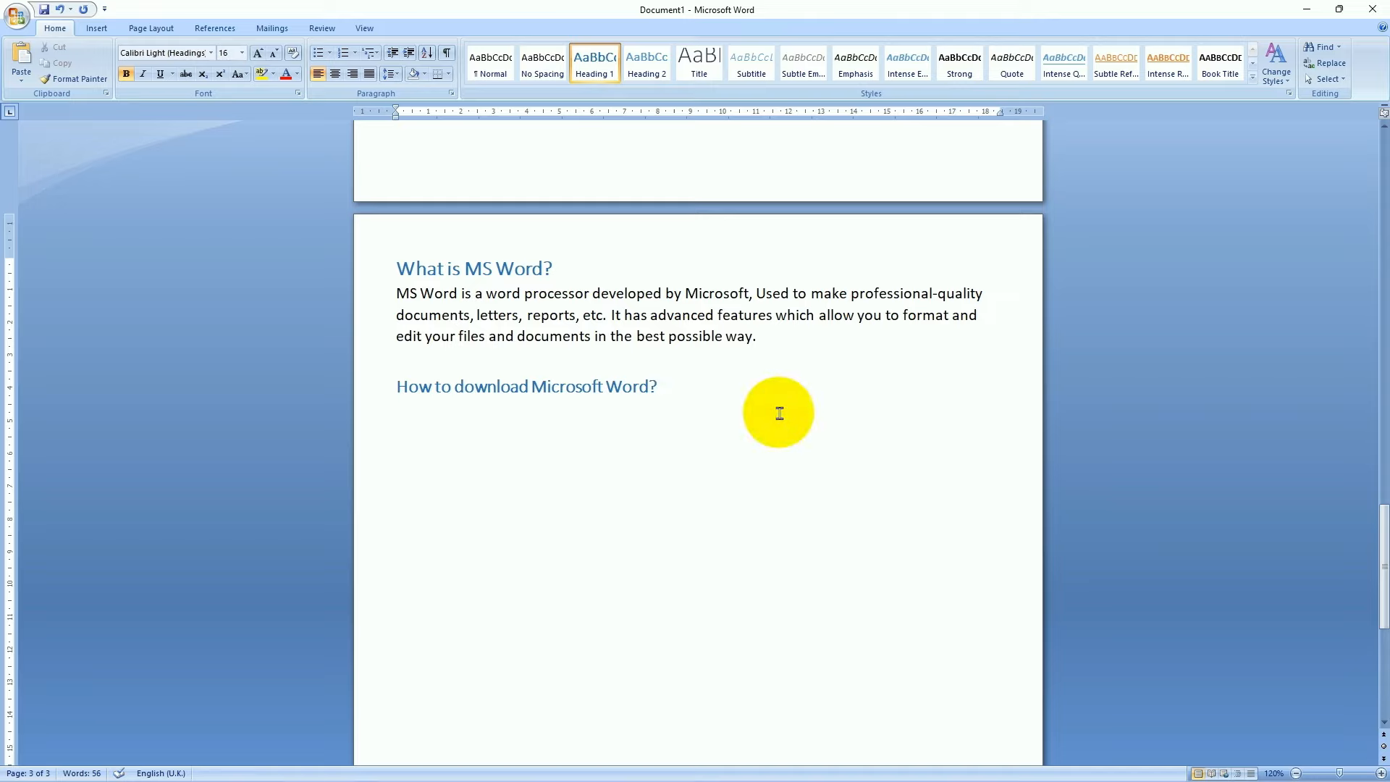
{"action": "left_click", "coordinate": [514, 265]}
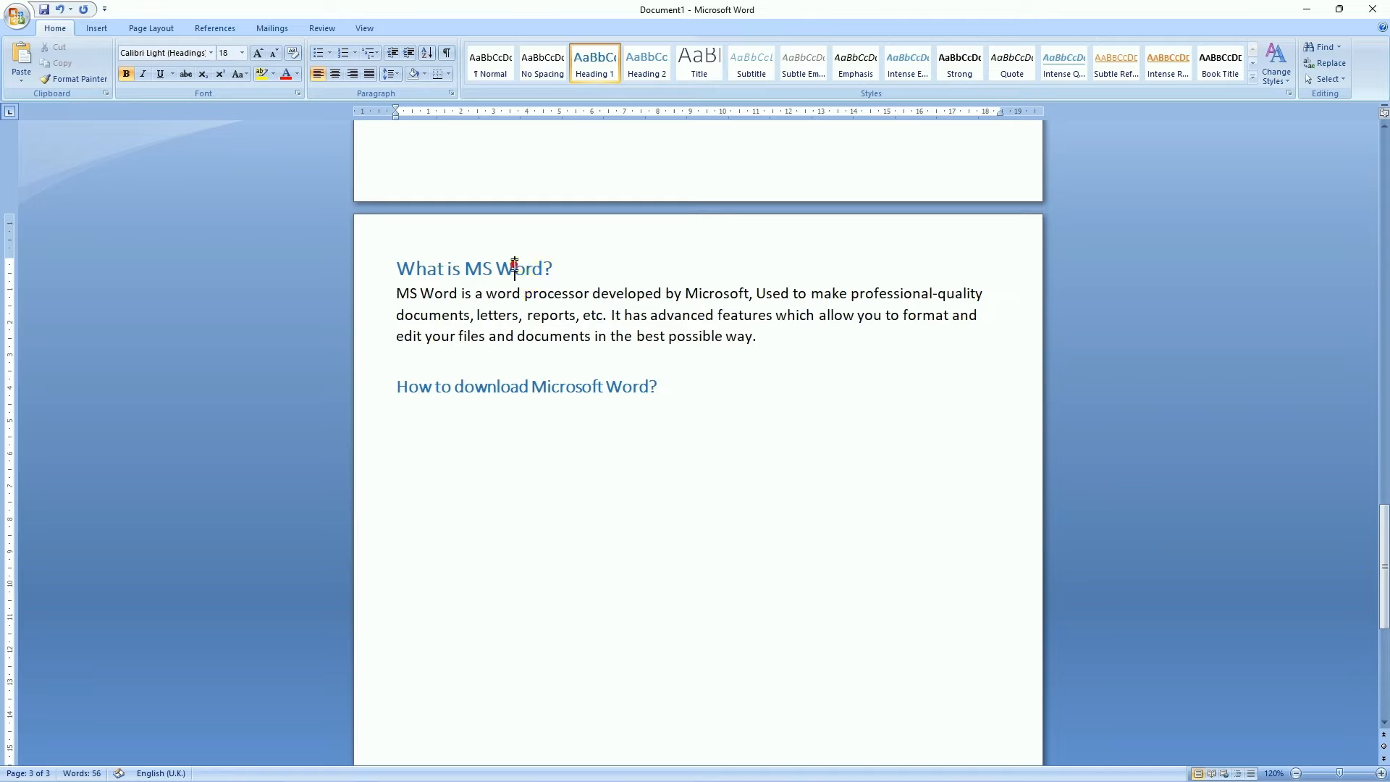
{"action": "left_click", "coordinate": [526, 379]}
{"action": "left_click", "coordinate": [669, 379]}
{"action": "key", "text": "shift+Left"}
{"action": "key", "text": "shift+Left"}
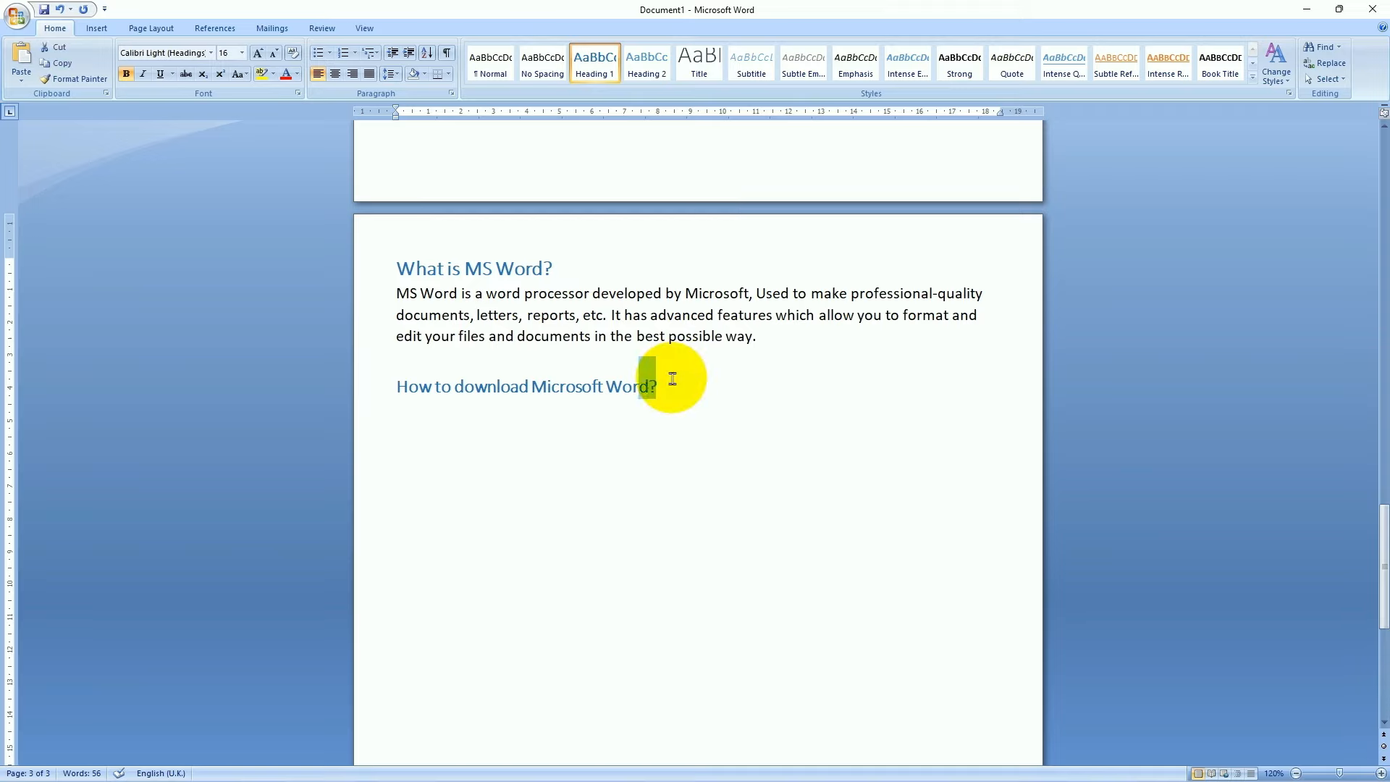
{"action": "left_click", "coordinate": [404, 418]}
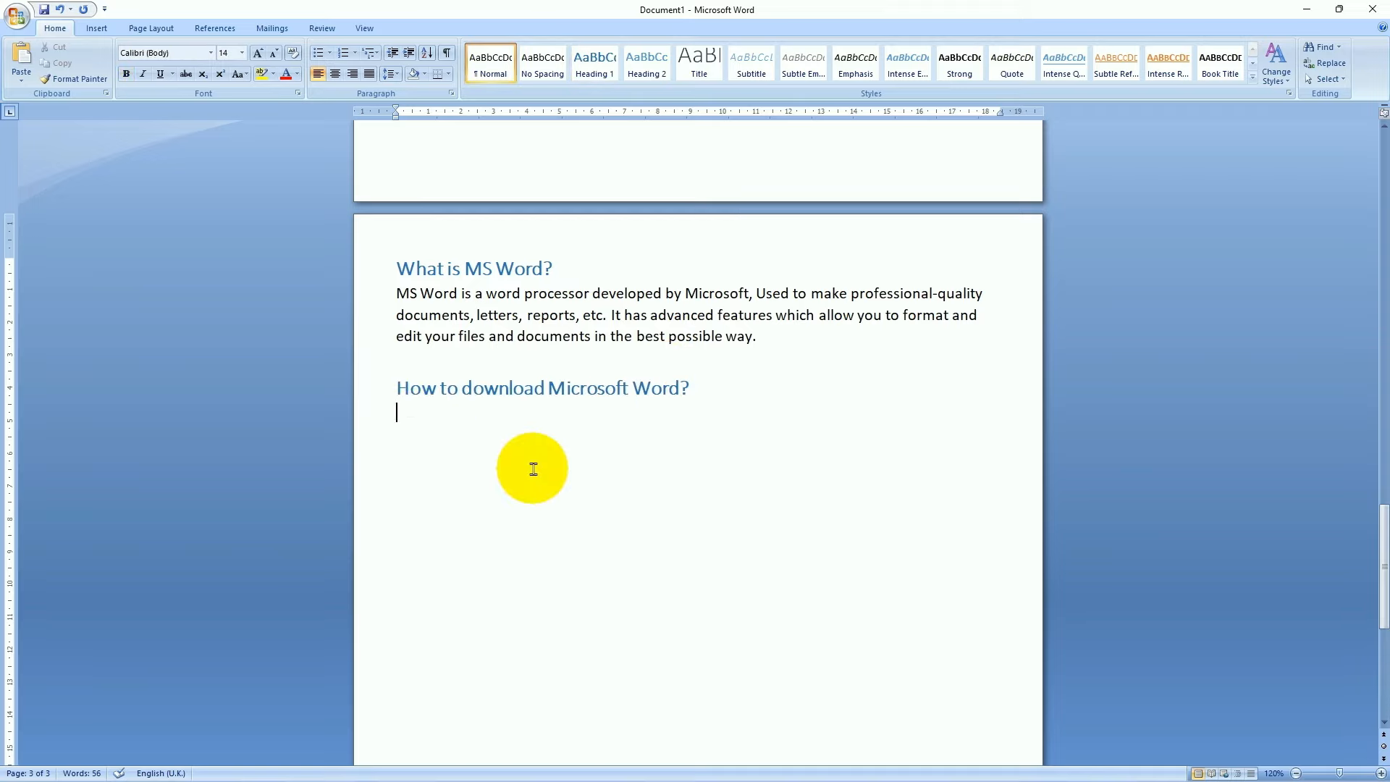
{"action": "type", "text": "You can download from Microsoft website. The download link is here"}
{"action": "type", "text": "–"}
{"action": "key", "text": "Return"}
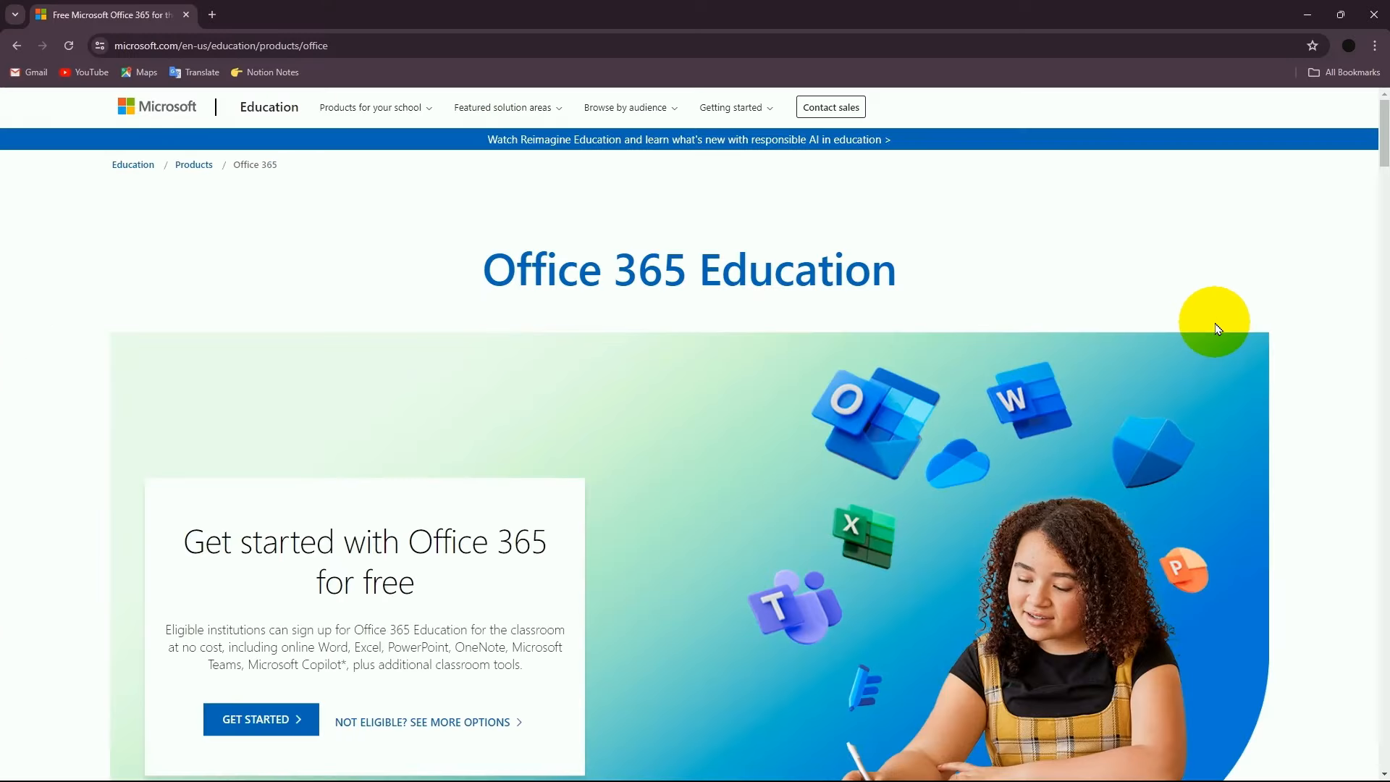
Copy the Office 365 Education page's full address from Chrome's address bar
{"action": "scroll", "coordinate": [1109, 236], "scroll_direction": "down", "scroll_amount": 9}
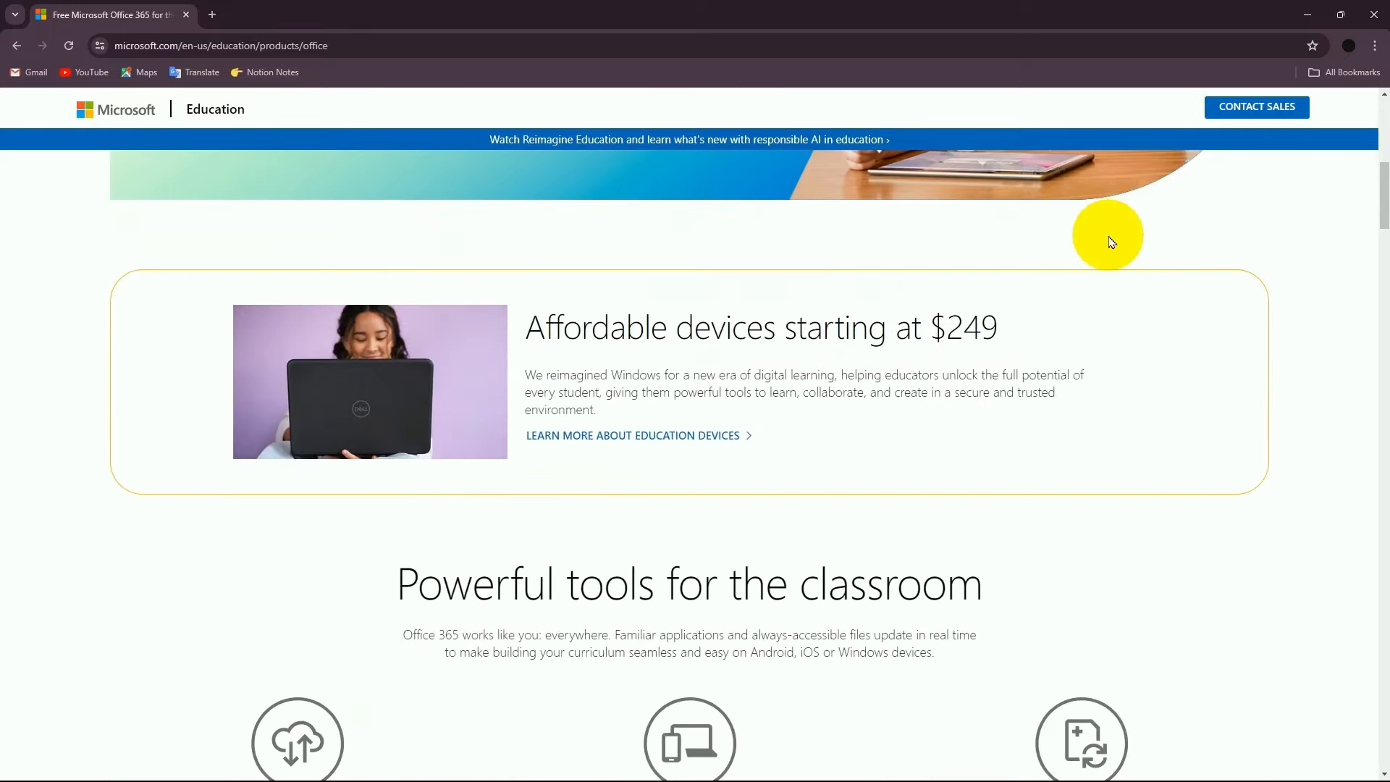
{"action": "scroll", "coordinate": [1108, 239], "scroll_direction": "down", "scroll_amount": 6}
{"action": "scroll", "coordinate": [1107, 239], "scroll_direction": "up", "scroll_amount": 16}
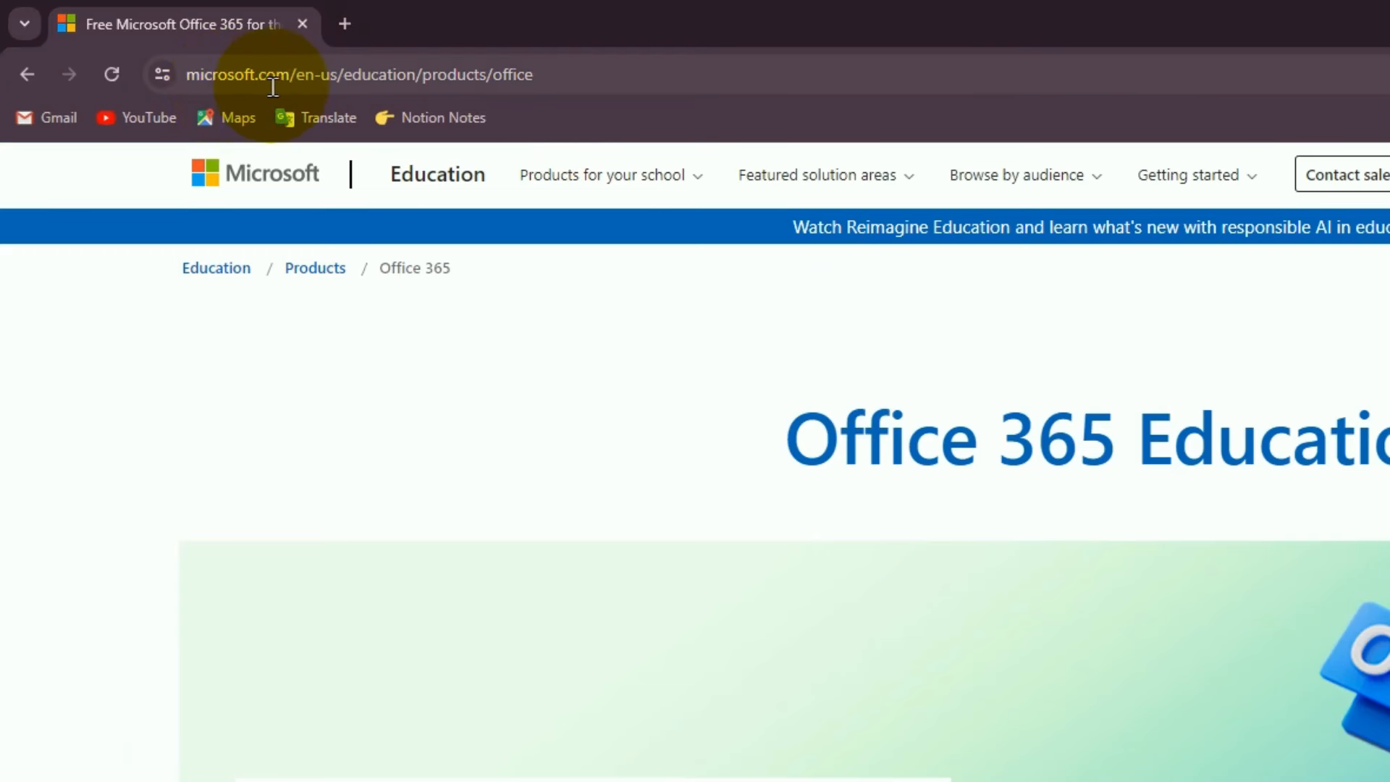
{"action": "left_click", "coordinate": [275, 81]}
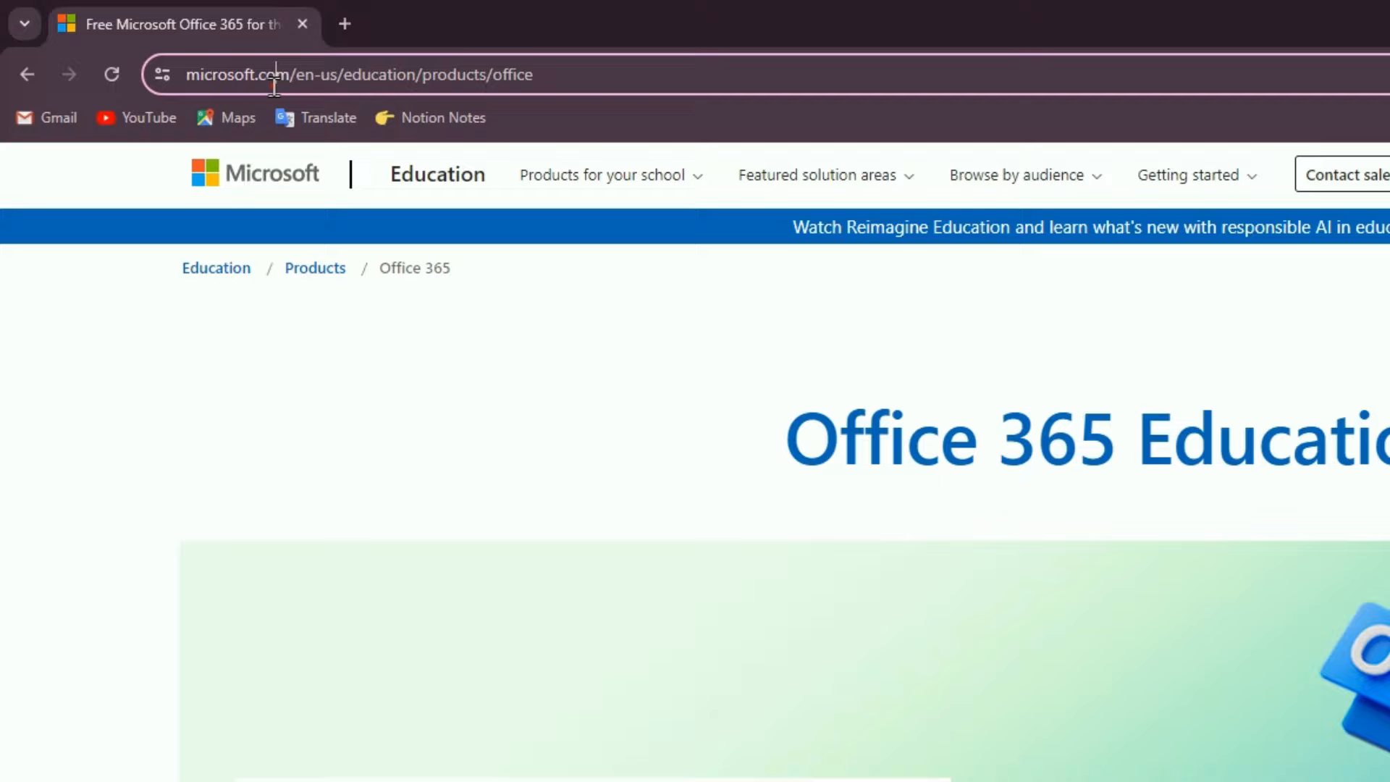
{"action": "left_click", "coordinate": [337, 78]}
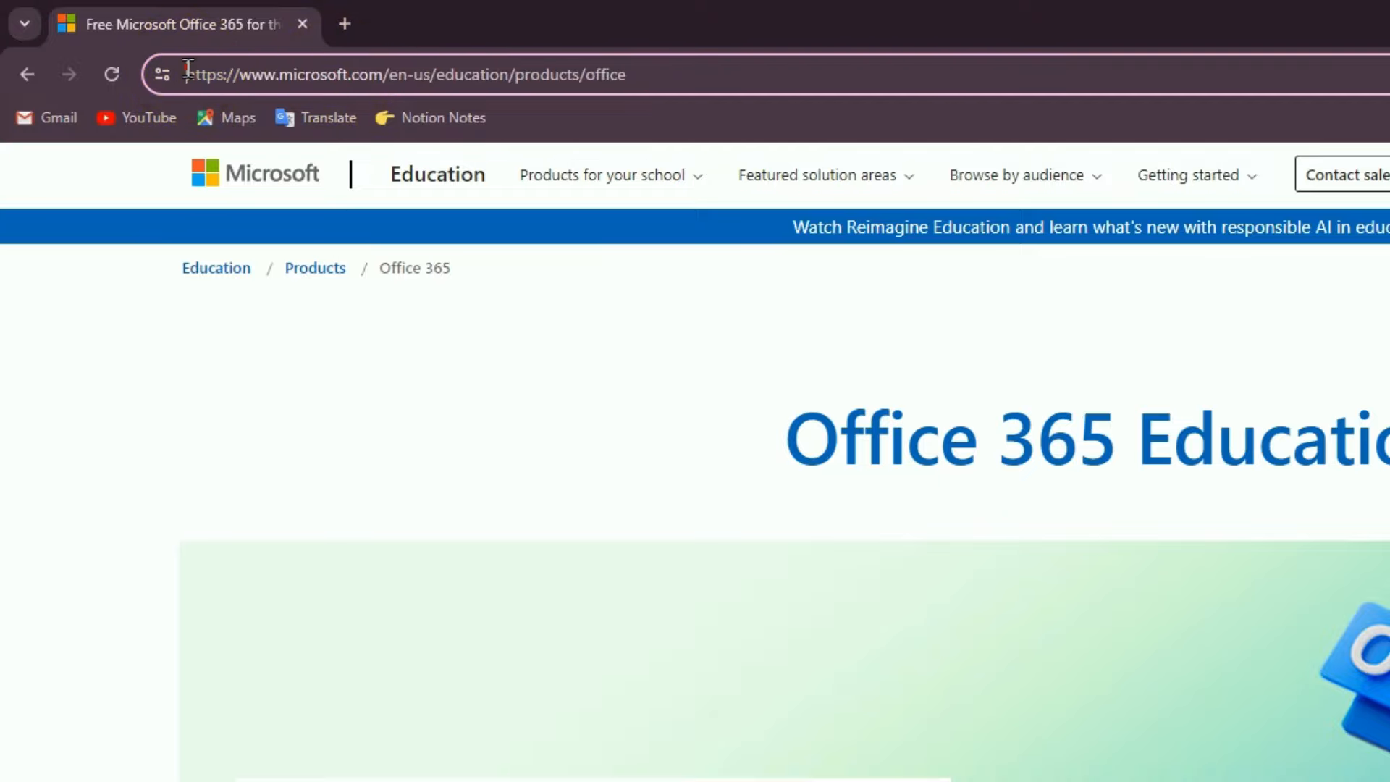
{"action": "left_click_drag", "start_coordinate": [188, 70], "coordinate": [697, 95]}
{"action": "right_click", "coordinate": [557, 75]}
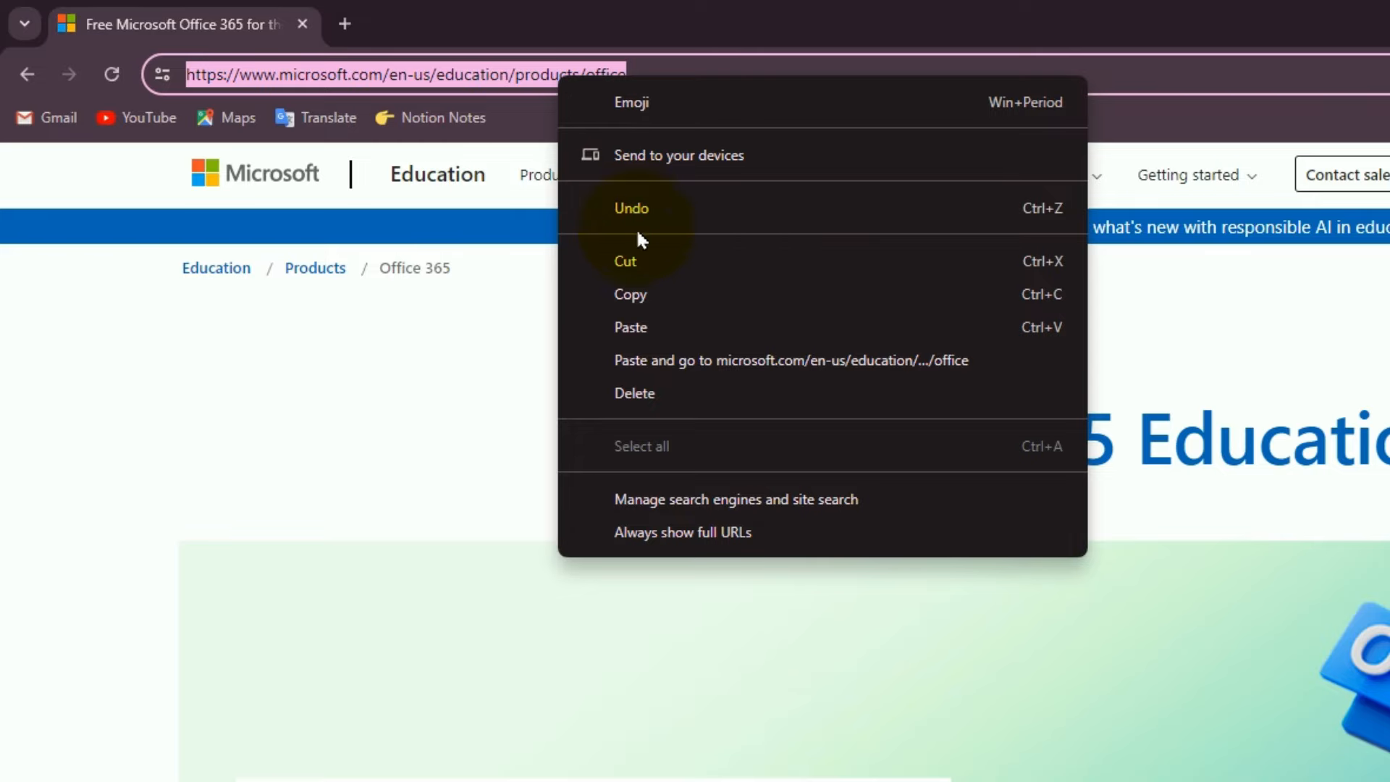
{"action": "left_click", "coordinate": [644, 294]}
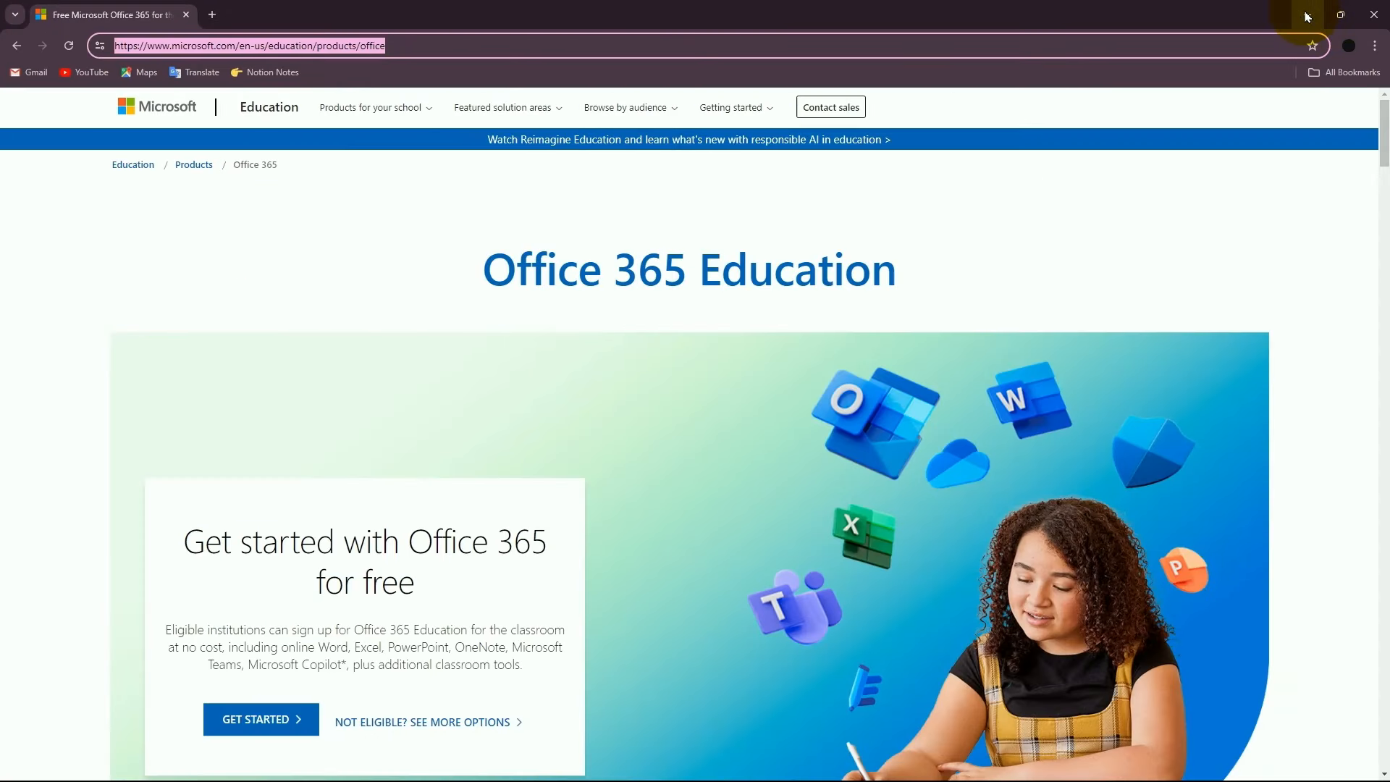
Paste the copied address on the line below the download sentence in Word
{"action": "left_click", "coordinate": [1306, 16]}
{"action": "left_click", "coordinate": [412, 443]}
{"action": "key", "text": "ctrl+v"}
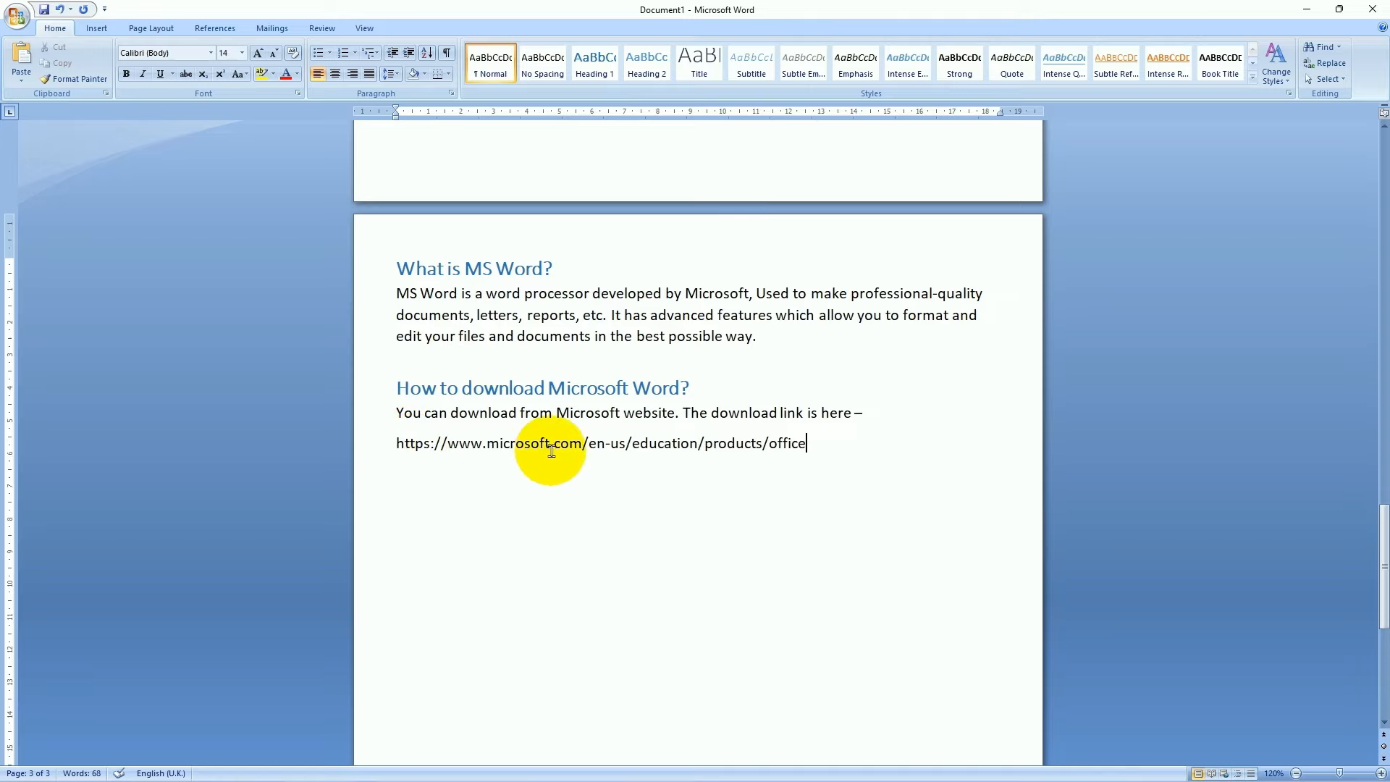
{"action": "left_click", "coordinate": [395, 446]}
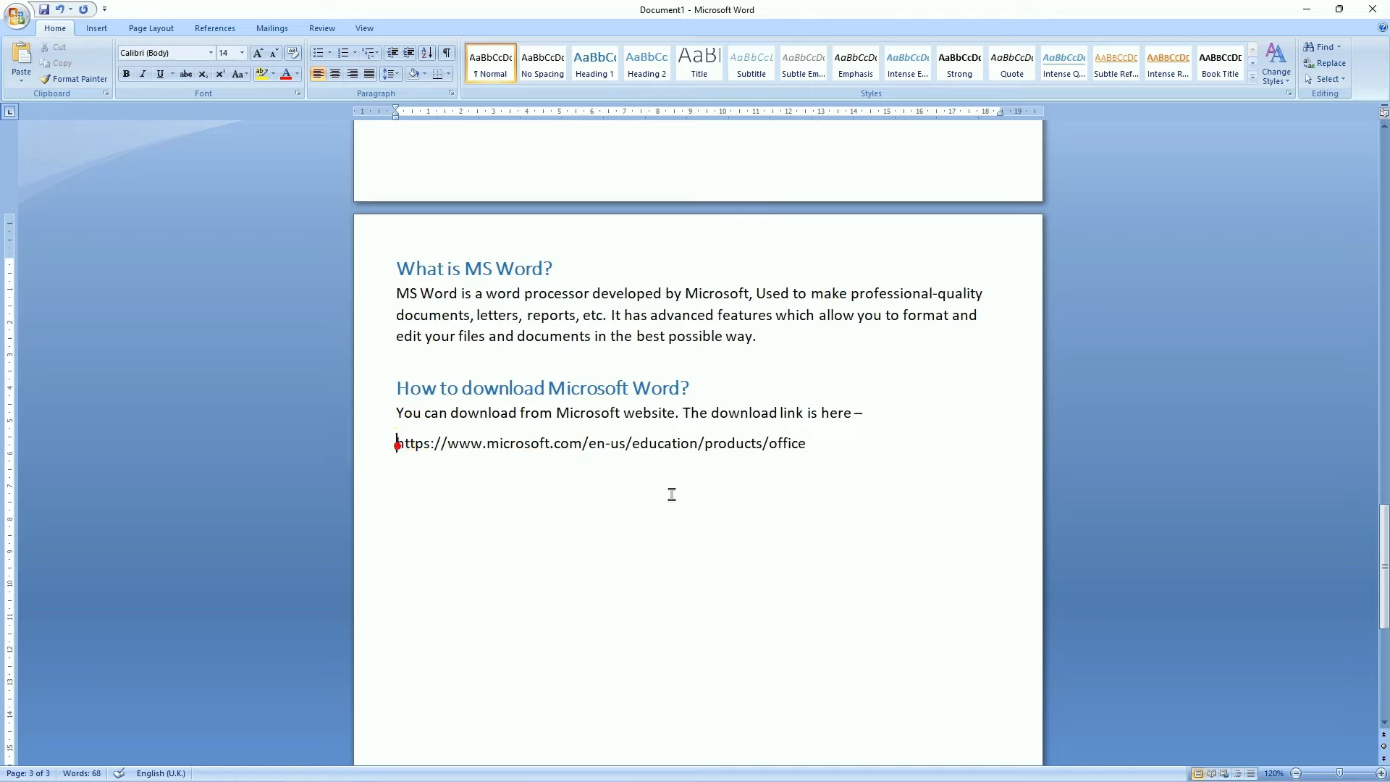
{"action": "key", "text": "shift+End"}
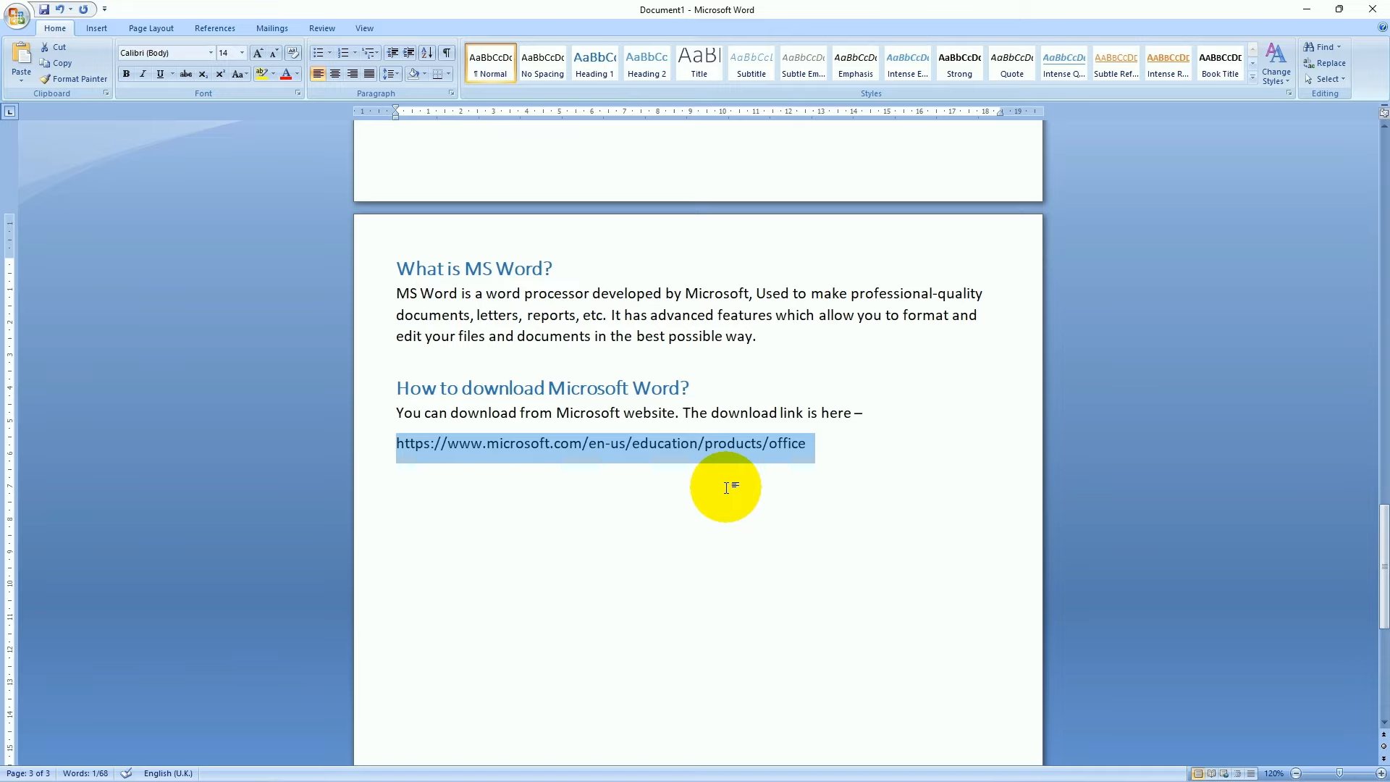
{"action": "key", "text": "shift+Left"}
{"action": "left_click", "coordinate": [97, 28]}
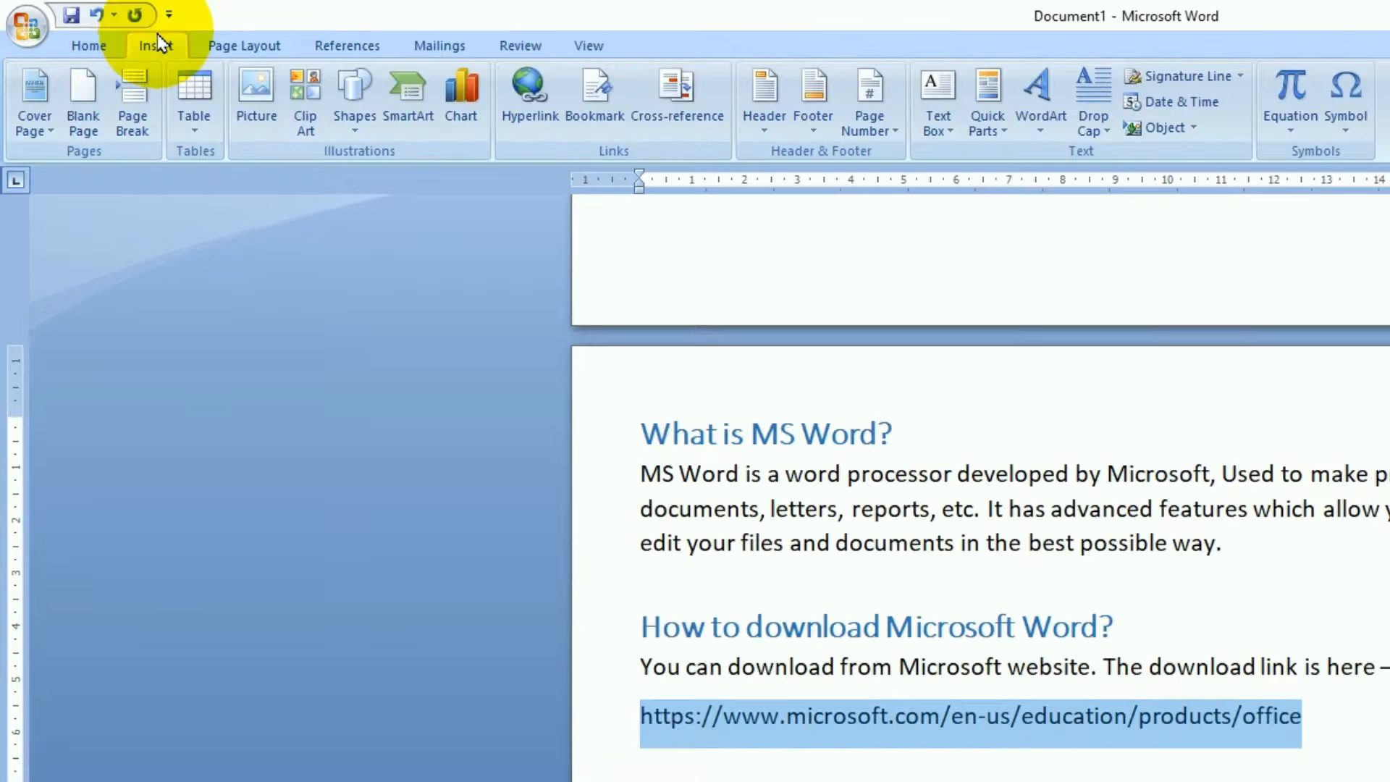
Turn the selected address into a hyperlink and follow it to the Office 365 Education page
{"action": "left_click", "coordinate": [529, 98]}
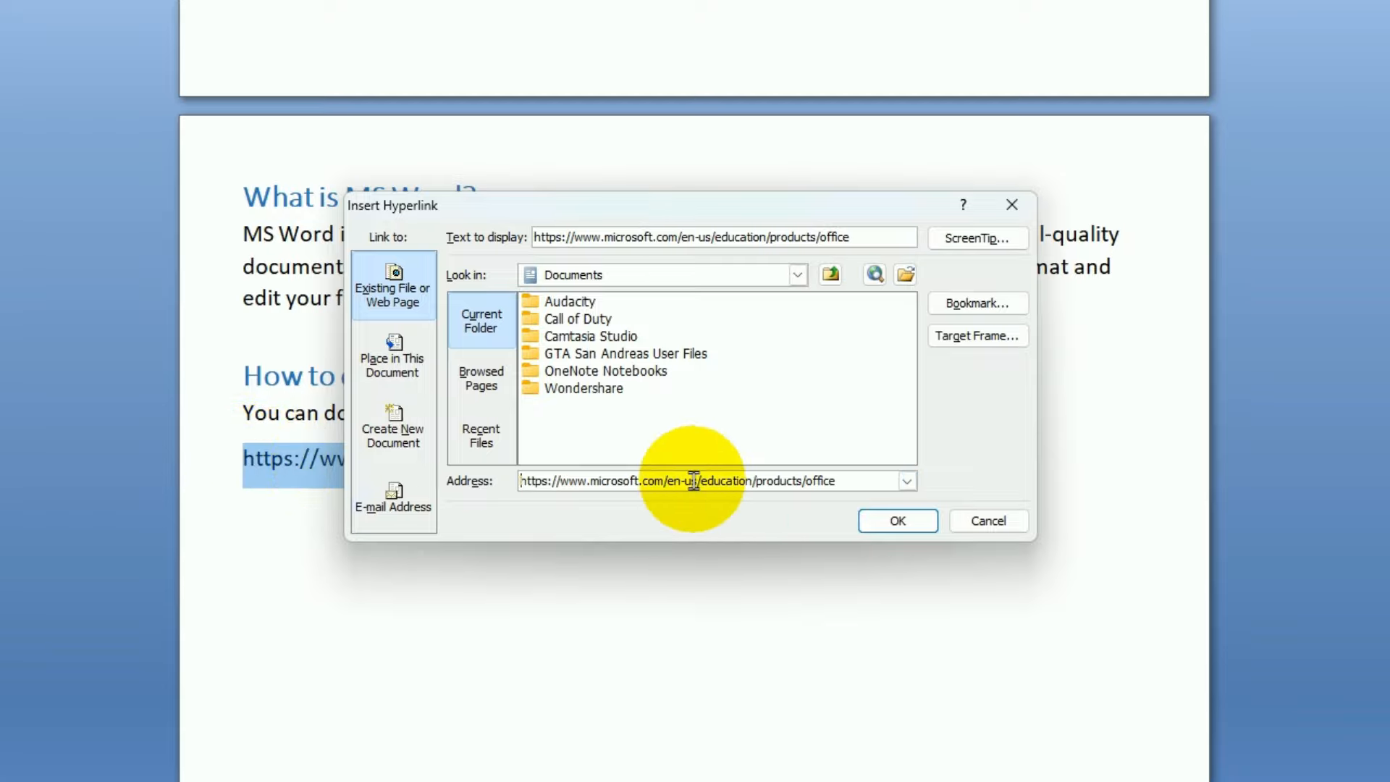
{"action": "left_click", "coordinate": [897, 521]}
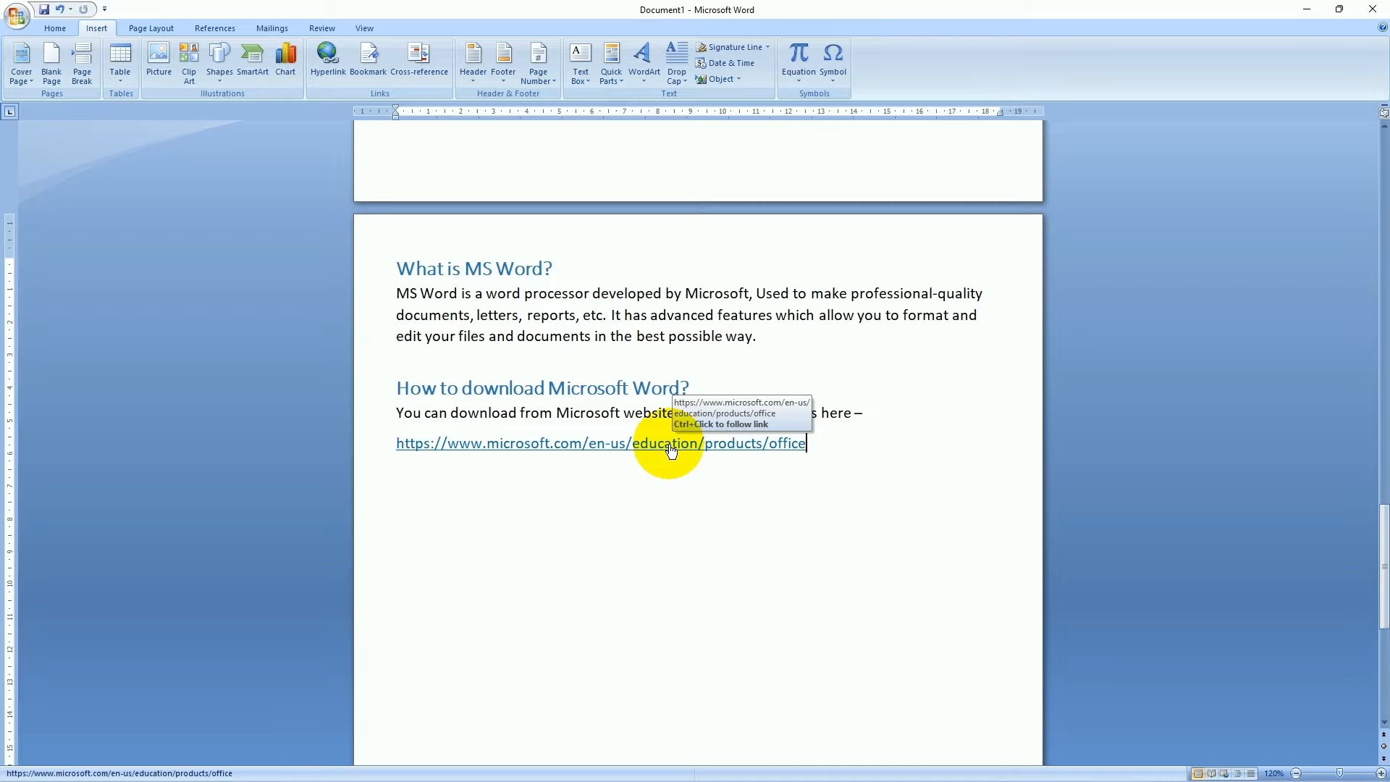
{"action": "left_click", "coordinate": [671, 451], "text": "ctrl"}
{"action": "left_click", "coordinate": [926, 178]}
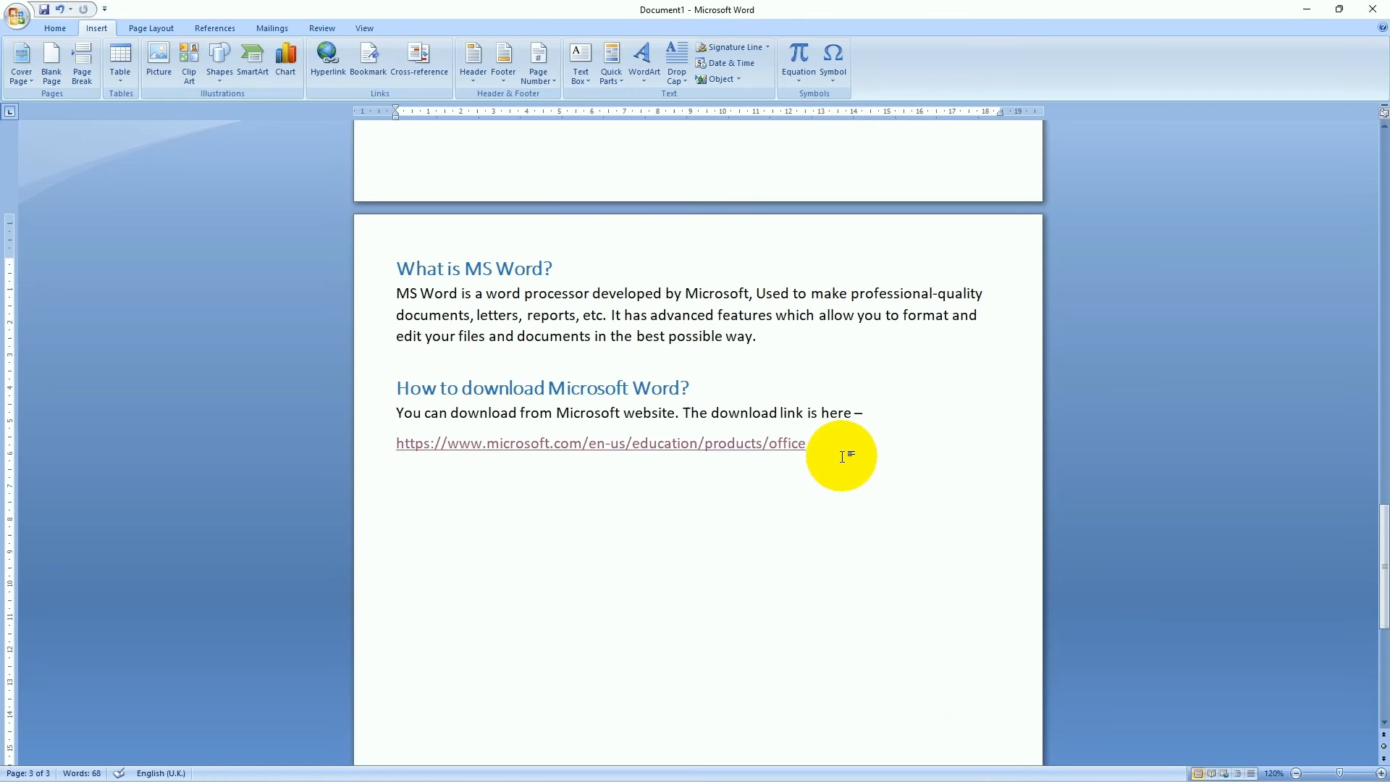
Format 'How to open MS Word?' below the link as an enlarged Heading 1, followed by an empty body line
{"action": "left_click", "coordinate": [841, 456]}
{"action": "key", "text": "Return"}
{"action": "key", "text": "Return"}
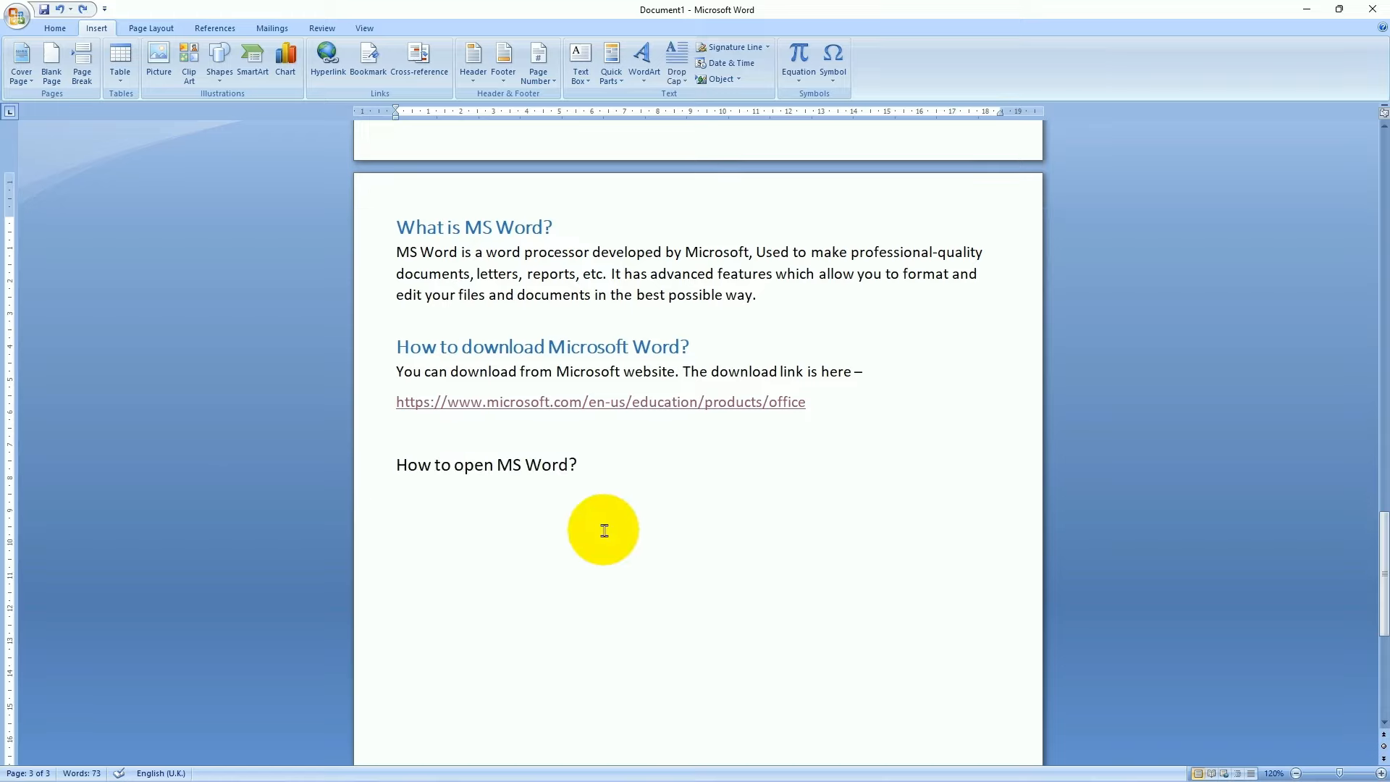
{"action": "key", "text": "shift+Left"}
{"action": "key", "text": "shift+Left"}
{"action": "key", "text": "shift+Left"}
{"action": "key", "text": "shift+Left"}
{"action": "key", "text": "shift+Left"}
{"action": "key", "text": "shift+Left"}
{"action": "key", "text": "shift+Left"}
{"action": "key", "text": "shift+Left"}
{"action": "key", "text": "shift+Left"}
{"action": "key", "text": "shift+Left"}
{"action": "key", "text": "shift+Left"}
{"action": "key", "text": "shift+Left"}
{"action": "key", "text": "shift+Left"}
{"action": "key", "text": "shift+Left"}
{"action": "key", "text": "shift+Left"}
{"action": "key", "text": "shift+Left"}
{"action": "key", "text": "shift+Left"}
{"action": "key", "text": "shift+Left"}
{"action": "key", "text": "shift+Left"}
{"action": "key", "text": "shift+Left"}
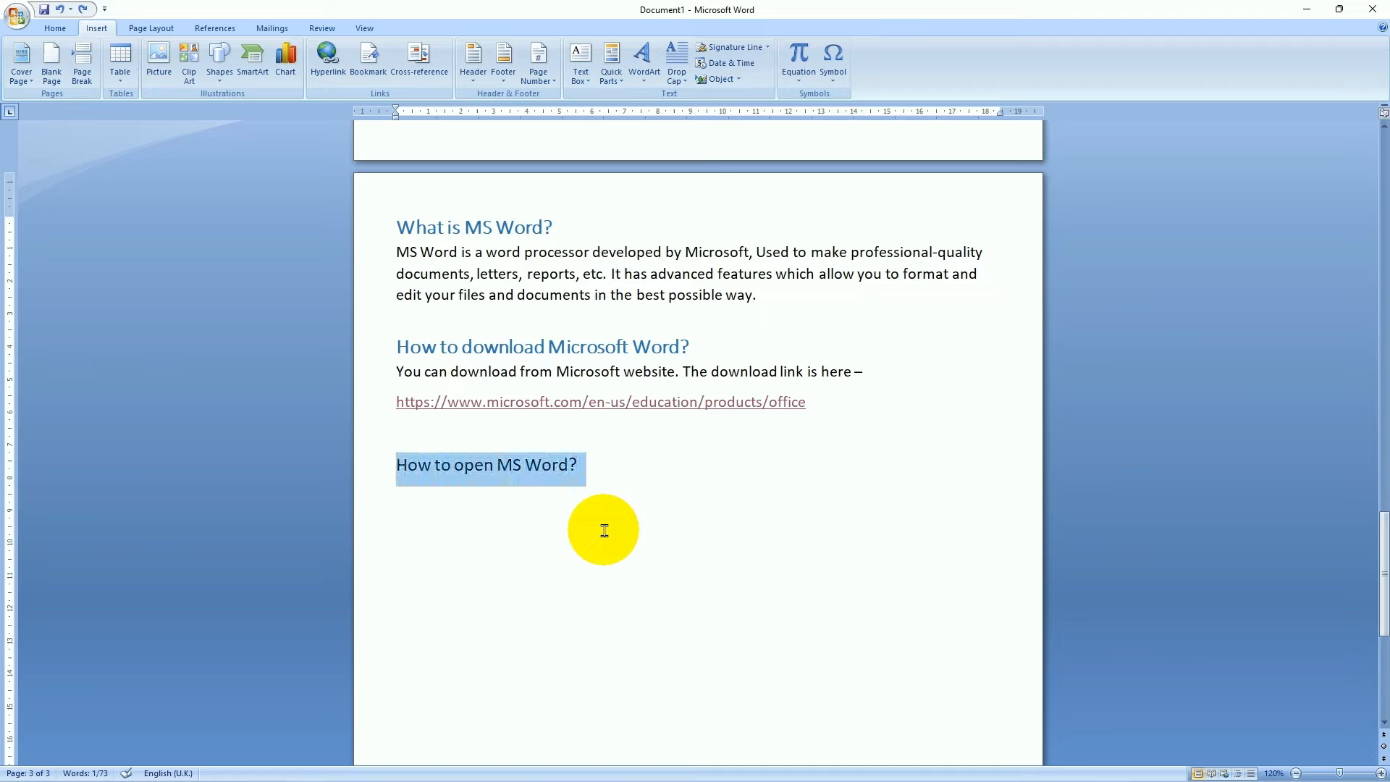
{"action": "left_click", "coordinate": [55, 27]}
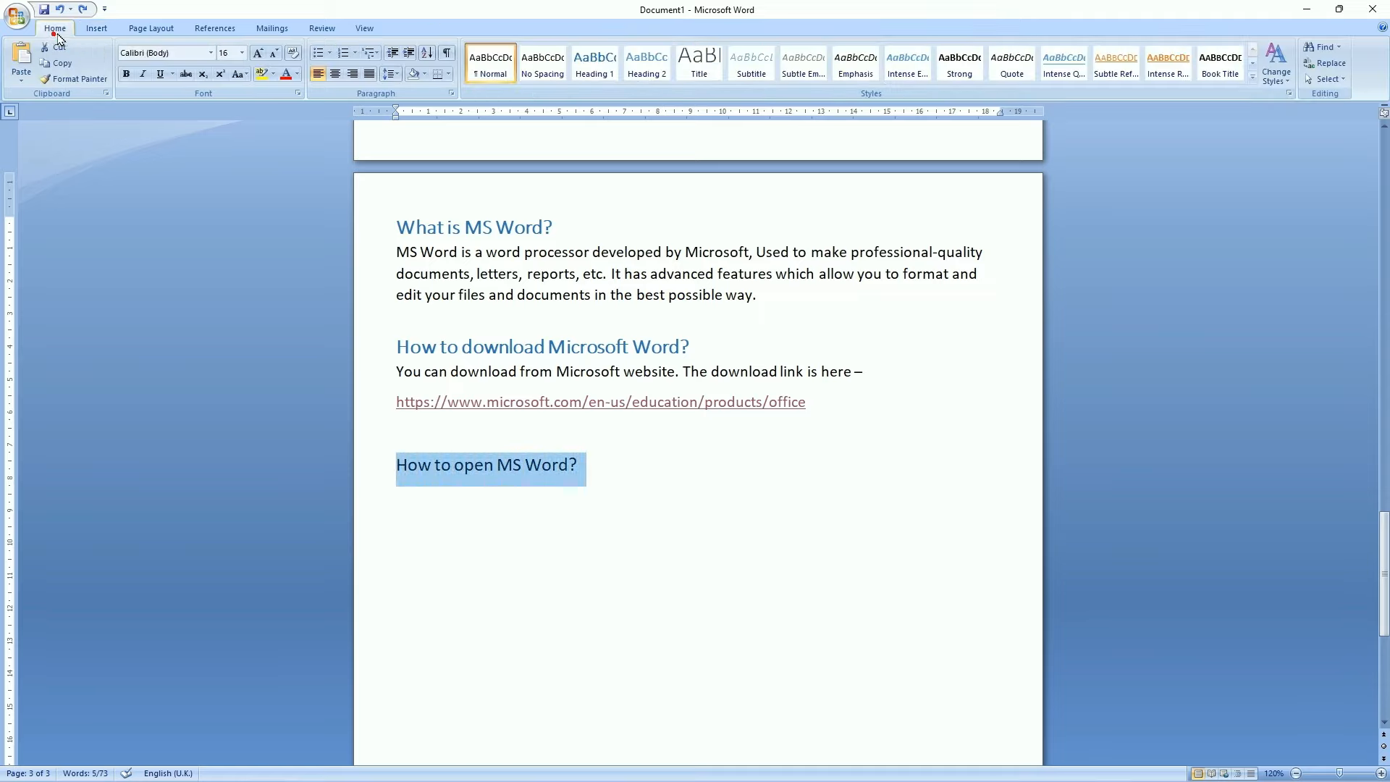
{"action": "left_click", "coordinate": [594, 67]}
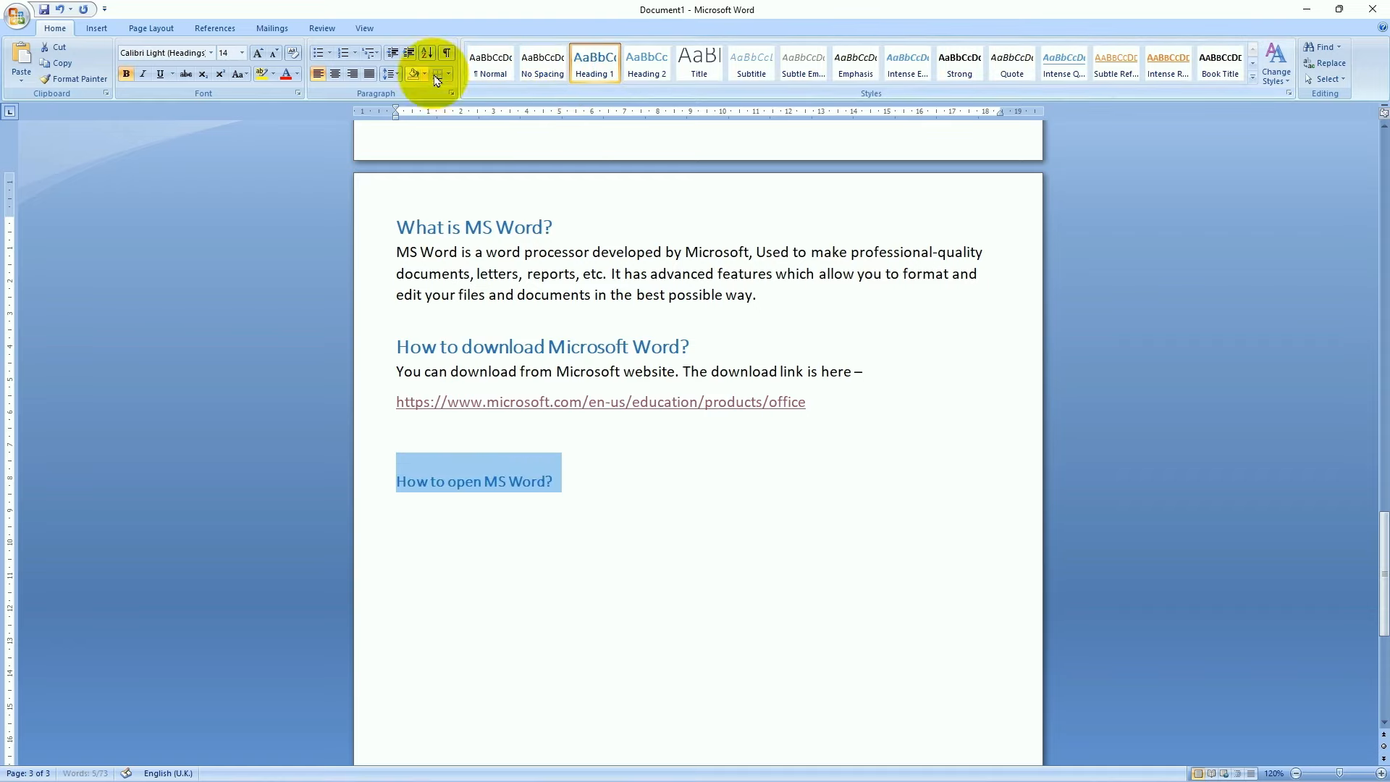
{"action": "left_click", "coordinate": [258, 54]}
{"action": "left_click", "coordinate": [258, 54]}
{"action": "left_click", "coordinate": [666, 483]}
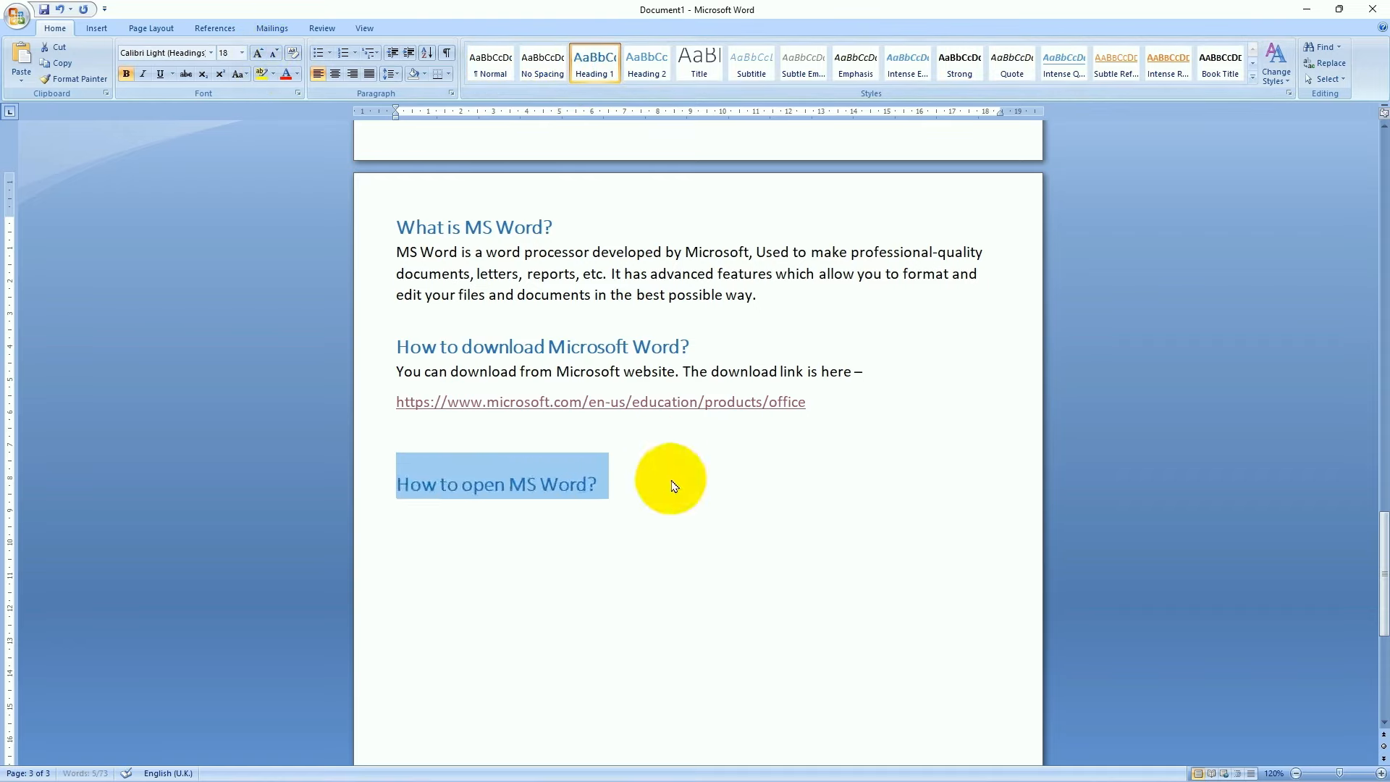
{"action": "key", "text": "Return"}
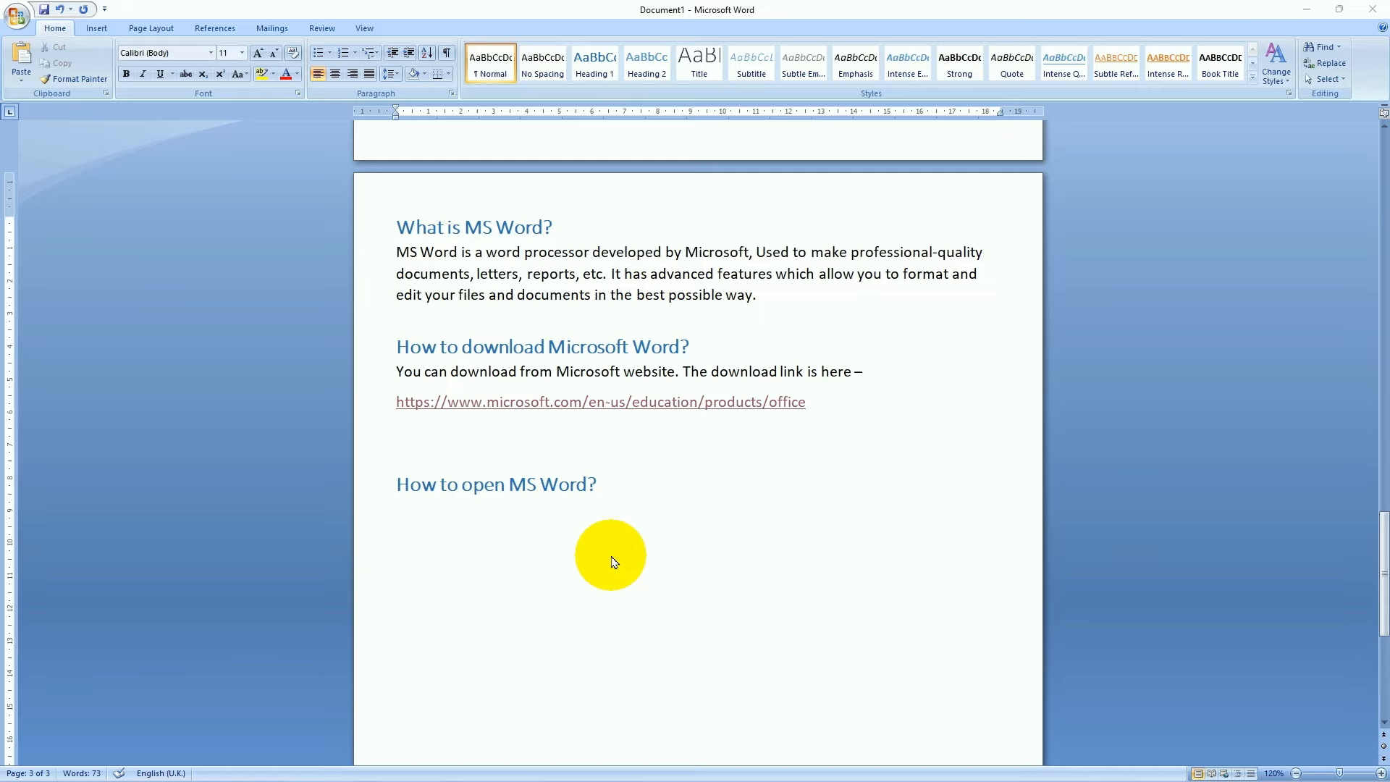
{"action": "left_click", "coordinate": [96, 28]}
{"action": "left_click", "coordinate": [55, 28]}
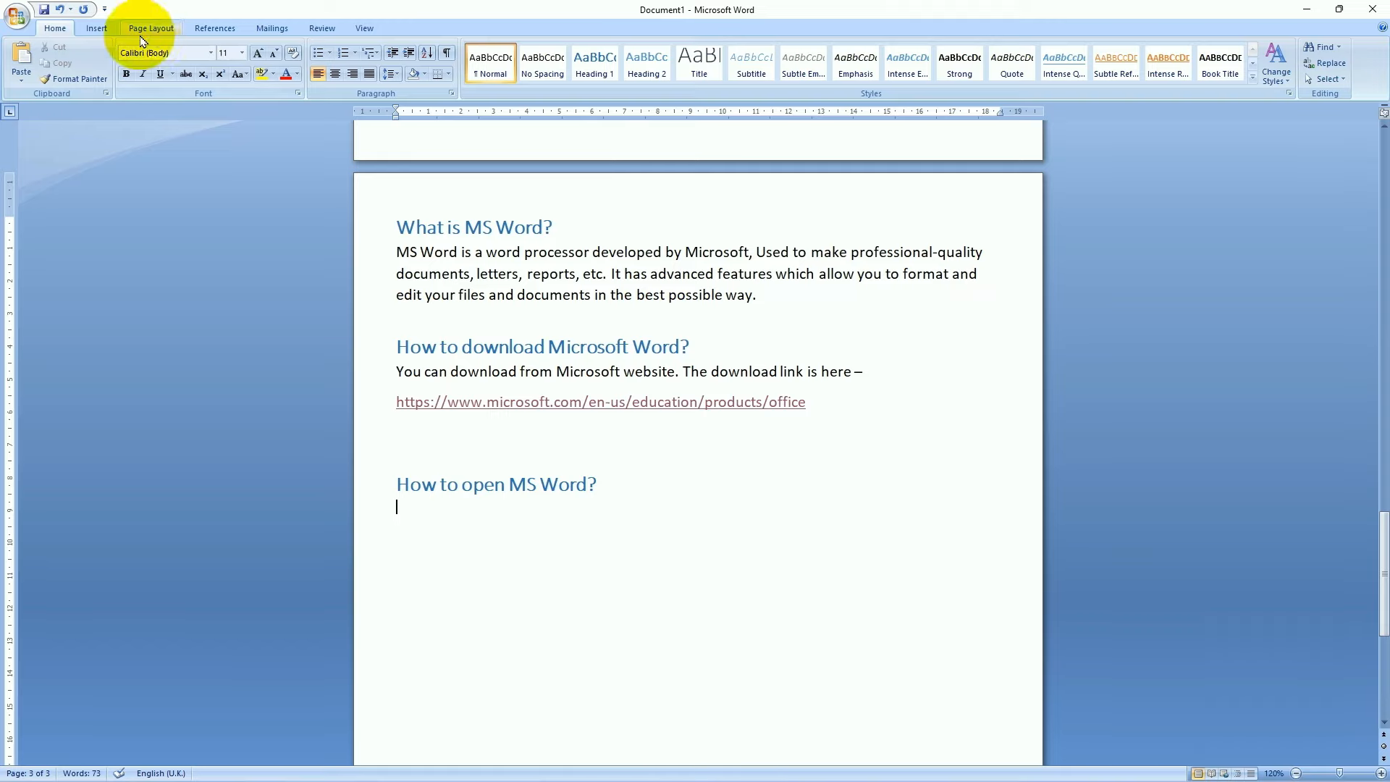
Bring up the Choose a SmartArt Graphic dialog, cancelling the first attempt and reopening it
{"action": "left_click", "coordinate": [96, 27]}
{"action": "left_click", "coordinate": [251, 62]}
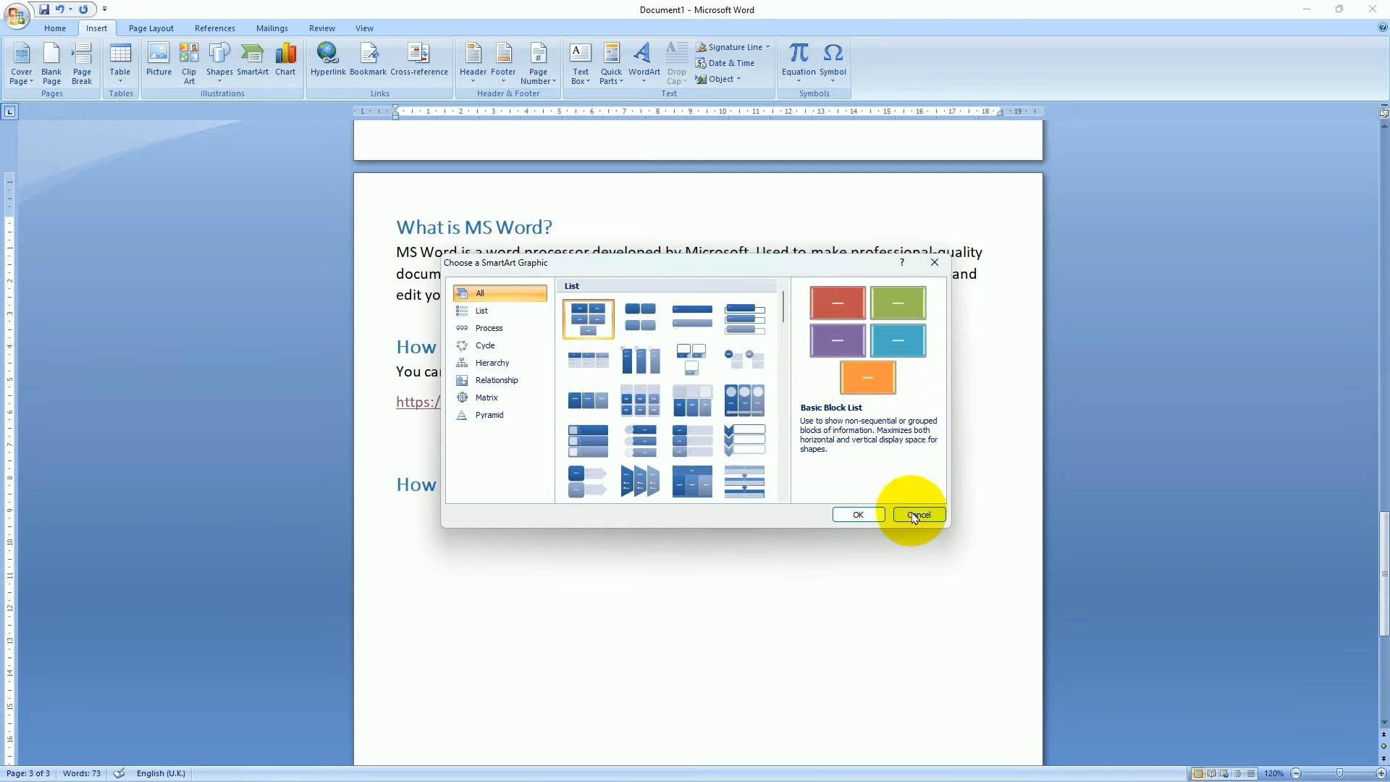
{"action": "left_click", "coordinate": [915, 515]}
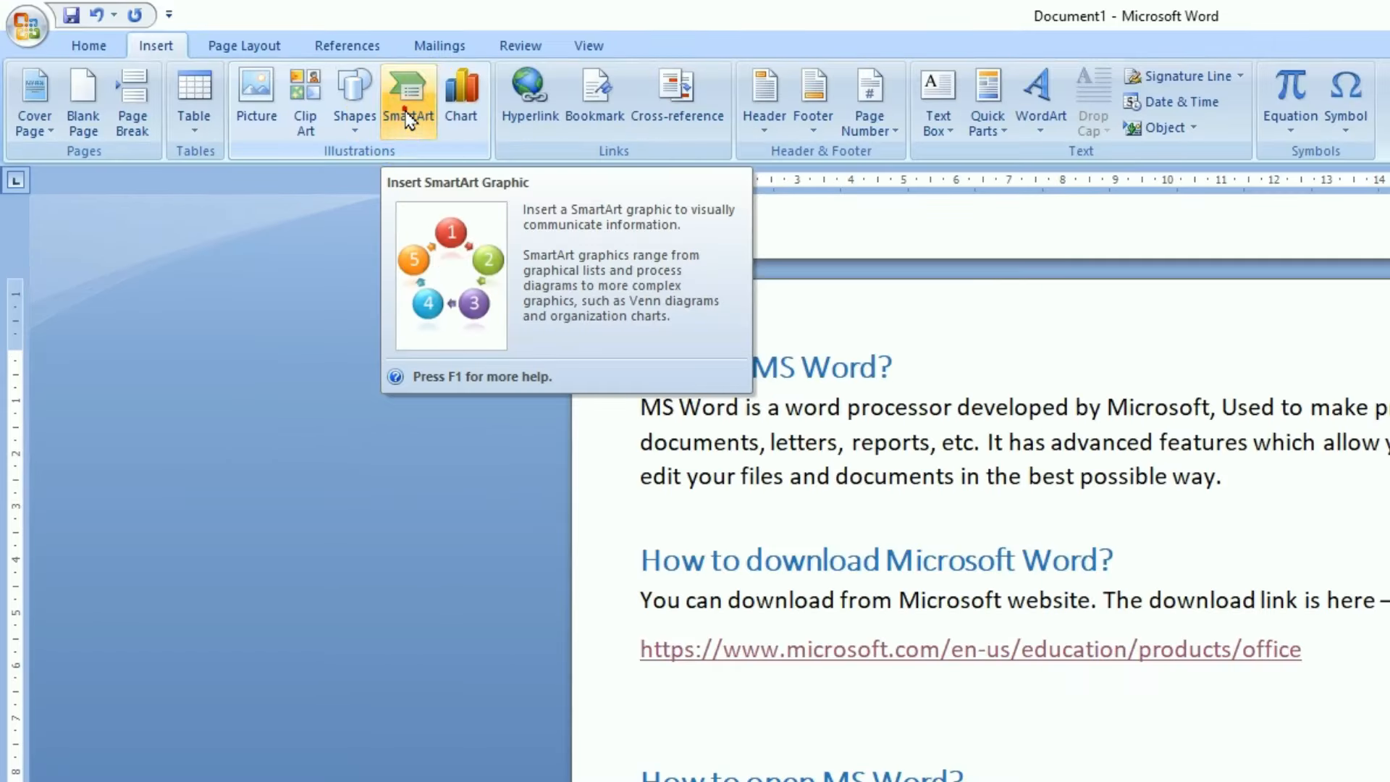
{"action": "left_click", "coordinate": [408, 116]}
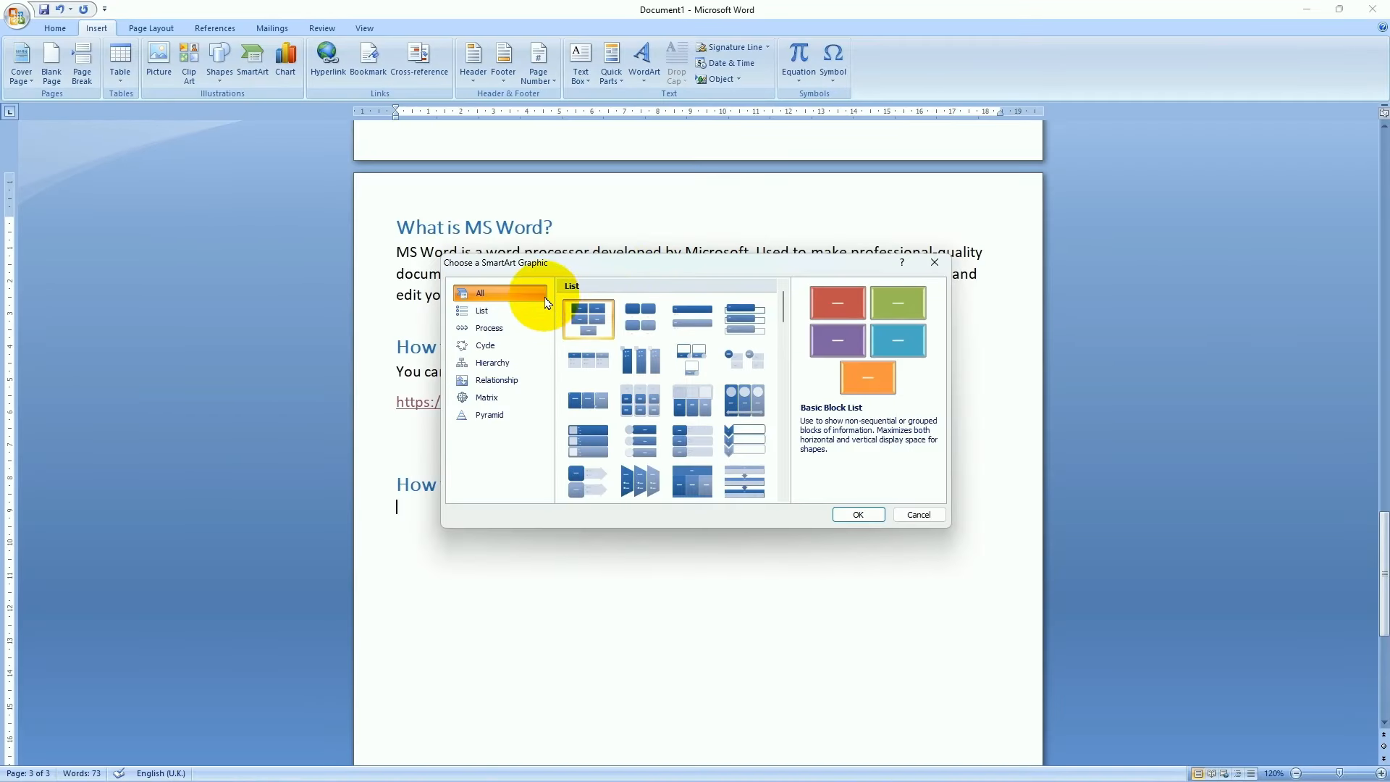
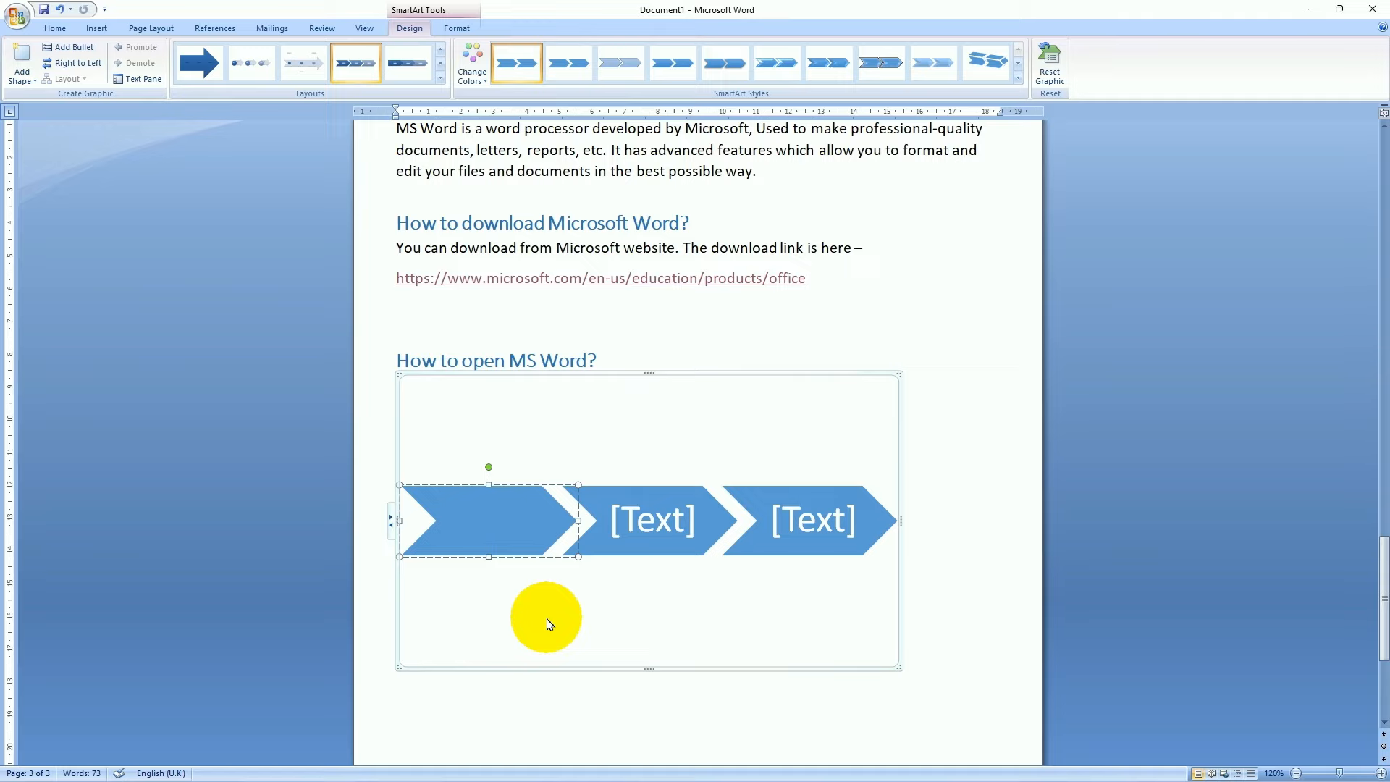
Label the three chevrons 'Click on Start', 'Go to All Programs' and 'Select MS Office'
{"action": "type", "text": "Click on Start"}
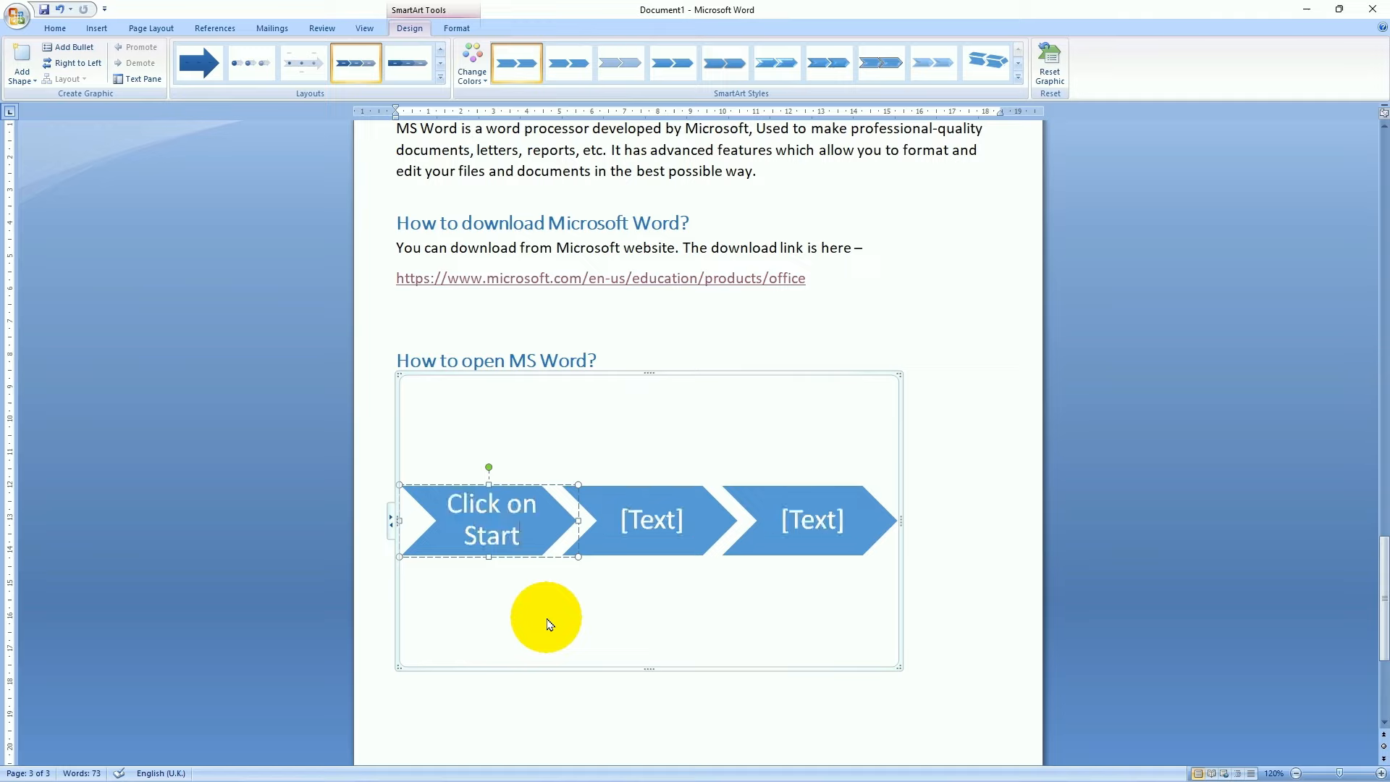
{"action": "left_click", "coordinate": [652, 521]}
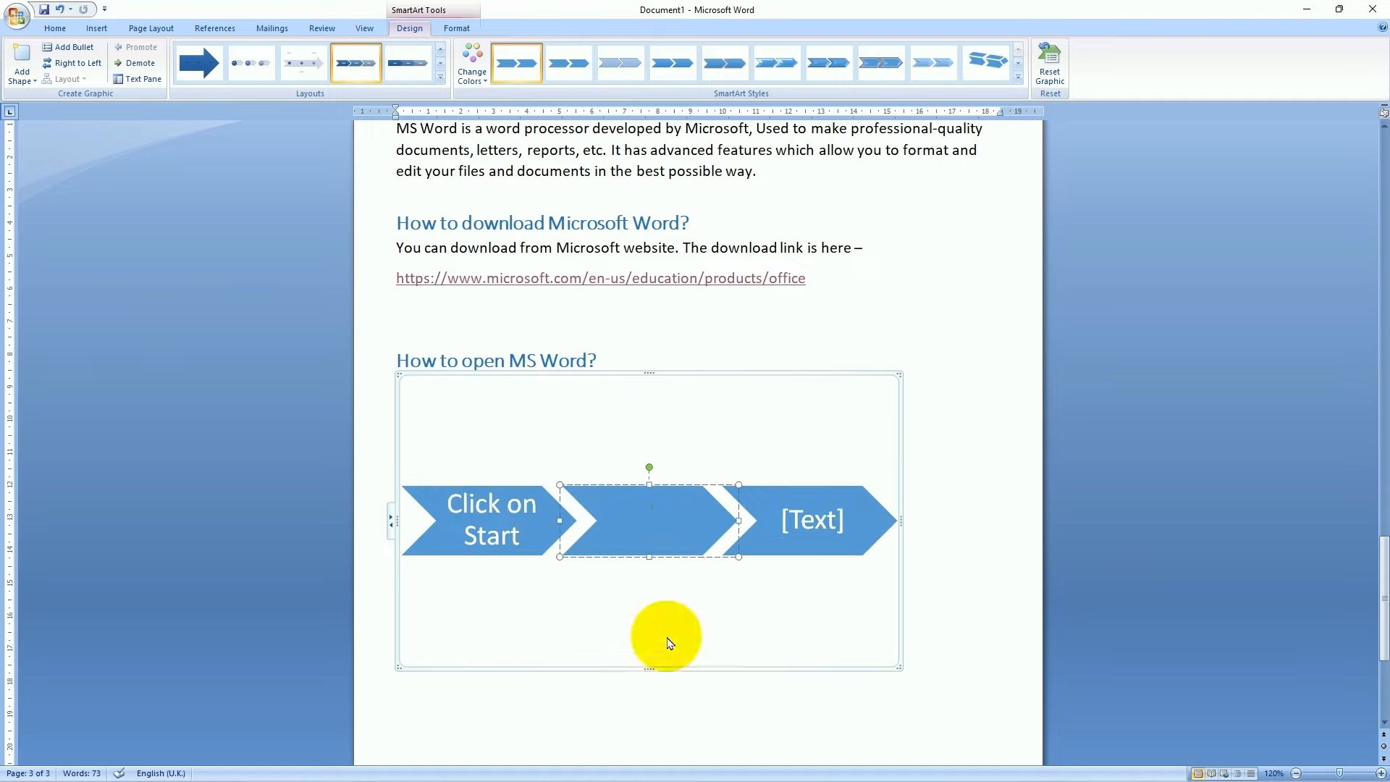
{"action": "type", "text": "Go to All Programs"}
{"action": "left_click", "coordinate": [811, 521]}
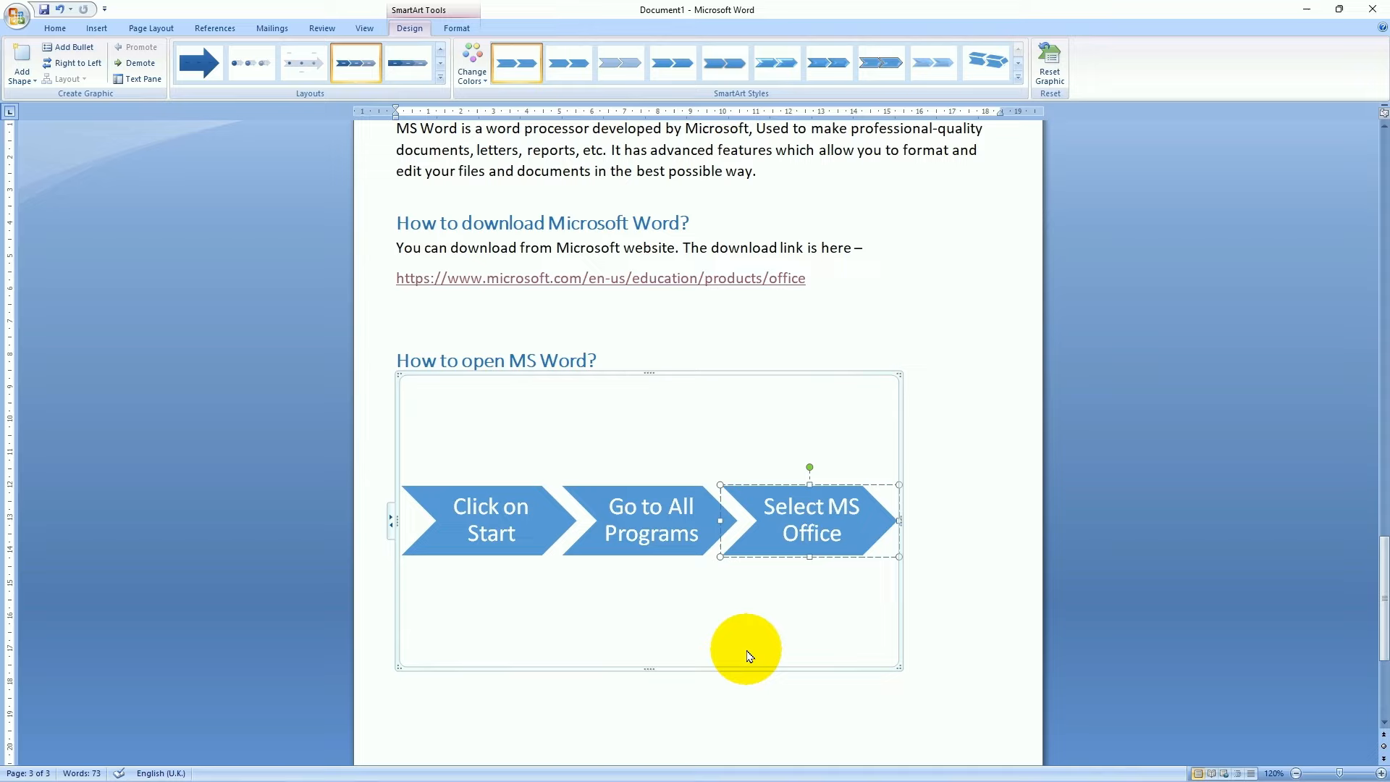
{"action": "left_click", "coordinate": [749, 655]}
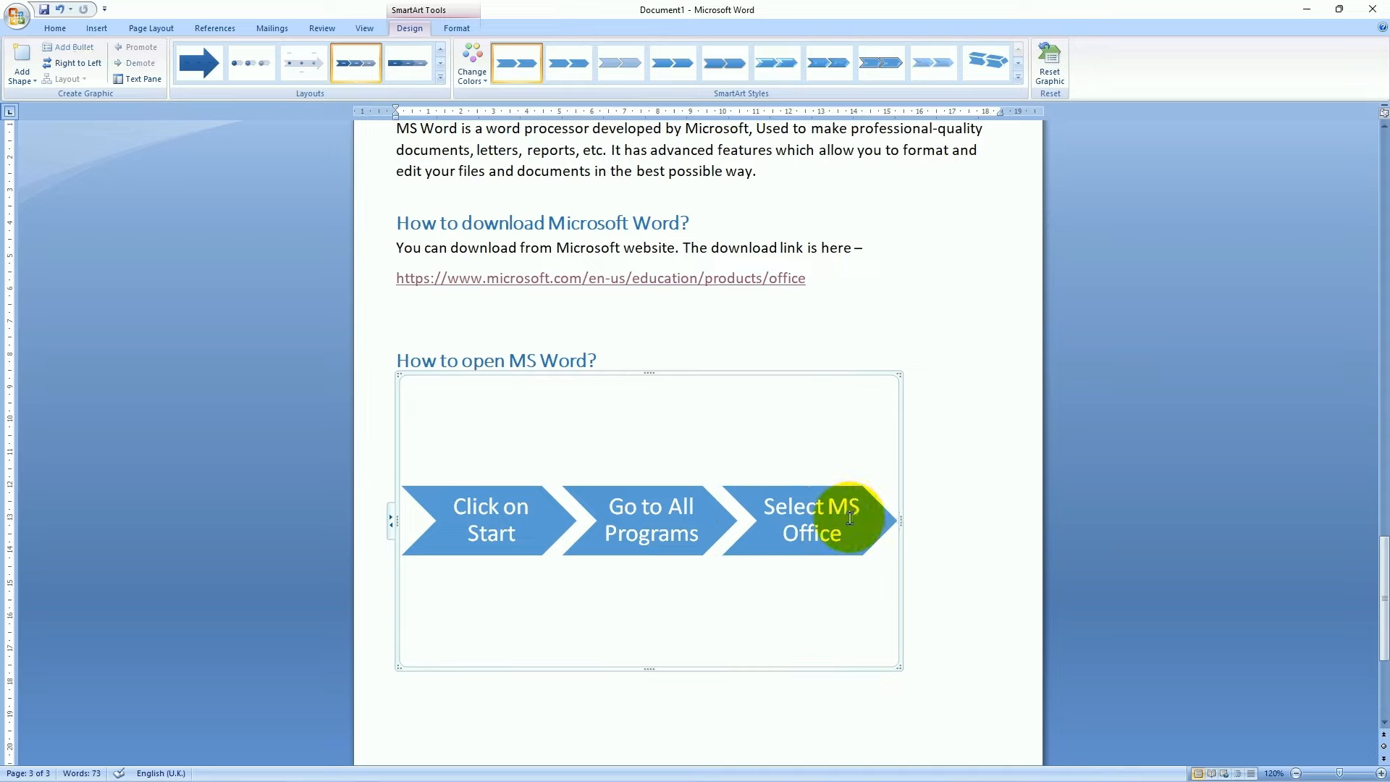
{"action": "left_click", "coordinate": [849, 517]}
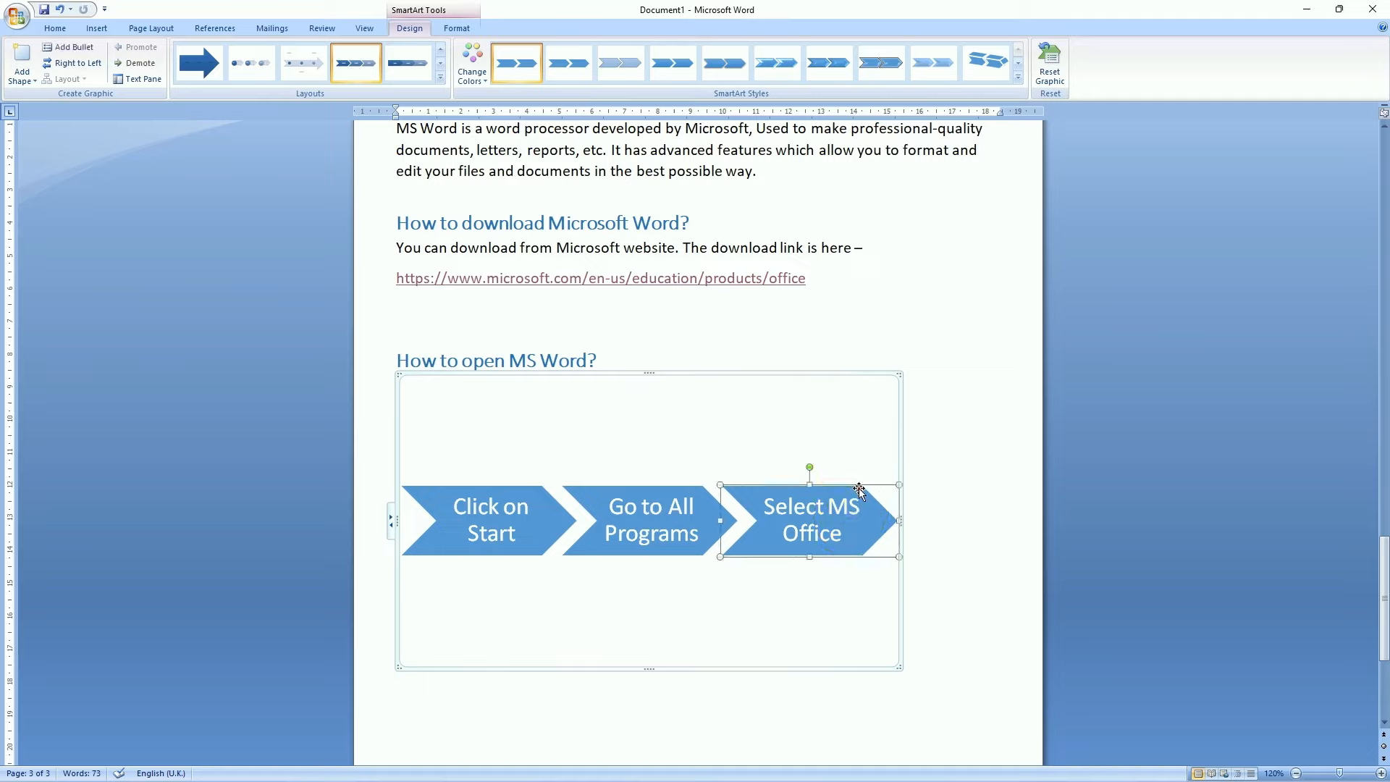
Add a fourth arrow after 'Select MS Office' reading 'then Select MS Word'
{"action": "right_click", "coordinate": [860, 493]}
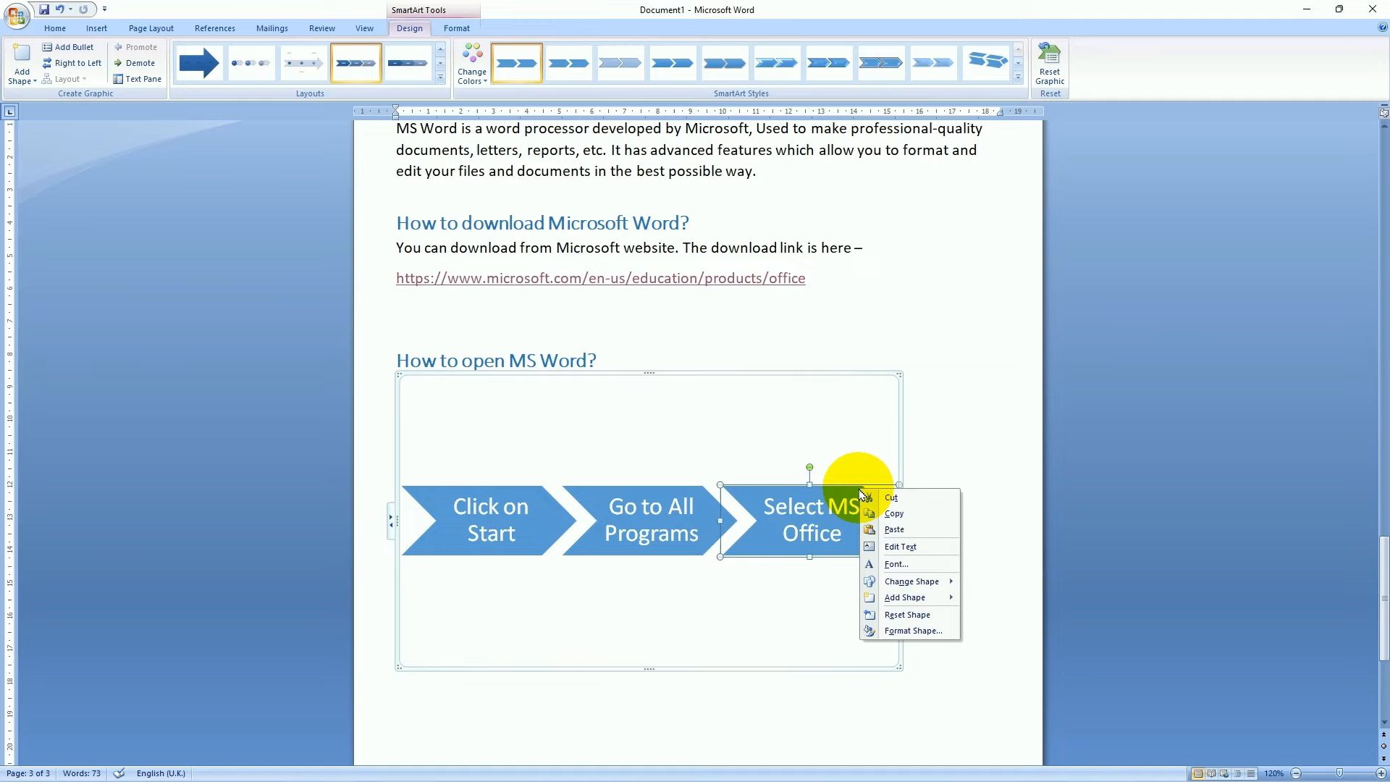
{"action": "mouse_move", "coordinate": [880, 599]}
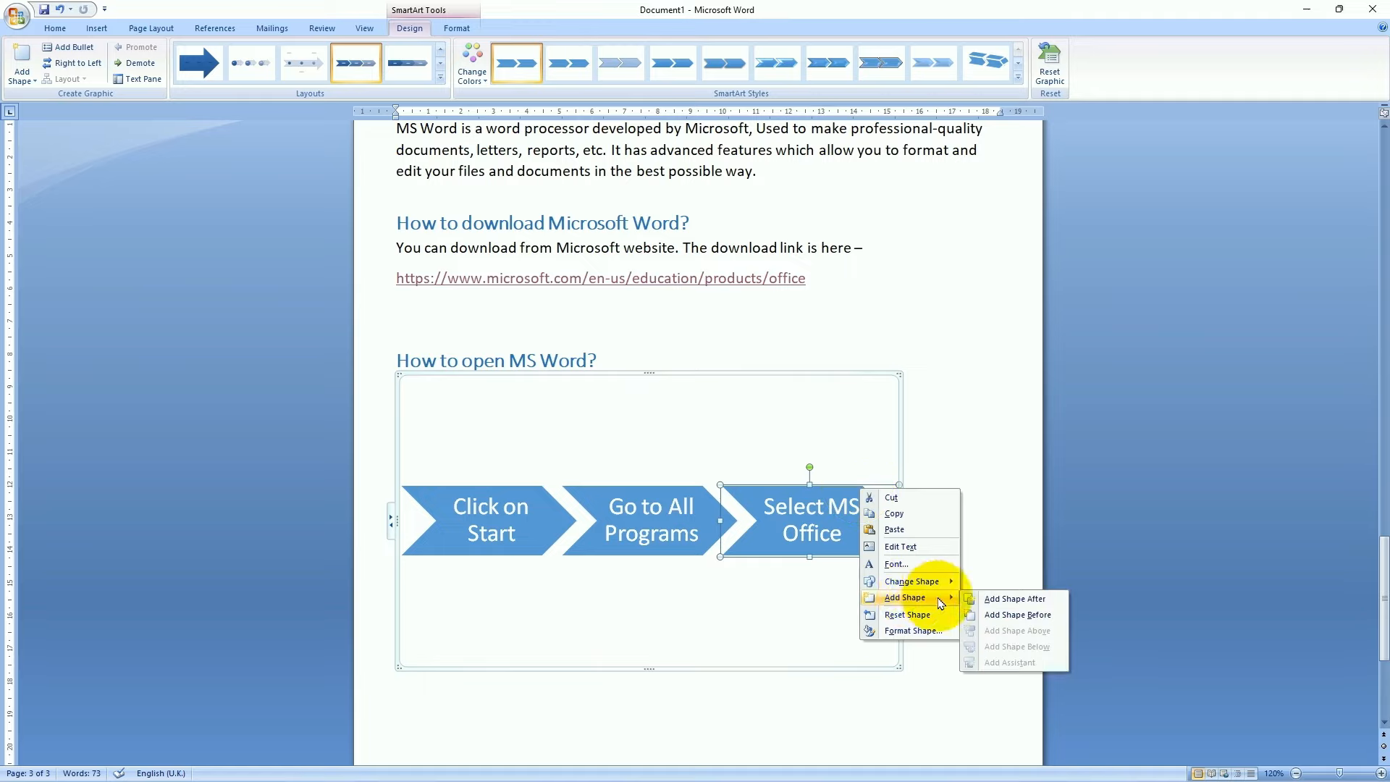
{"action": "left_click", "coordinate": [1024, 600]}
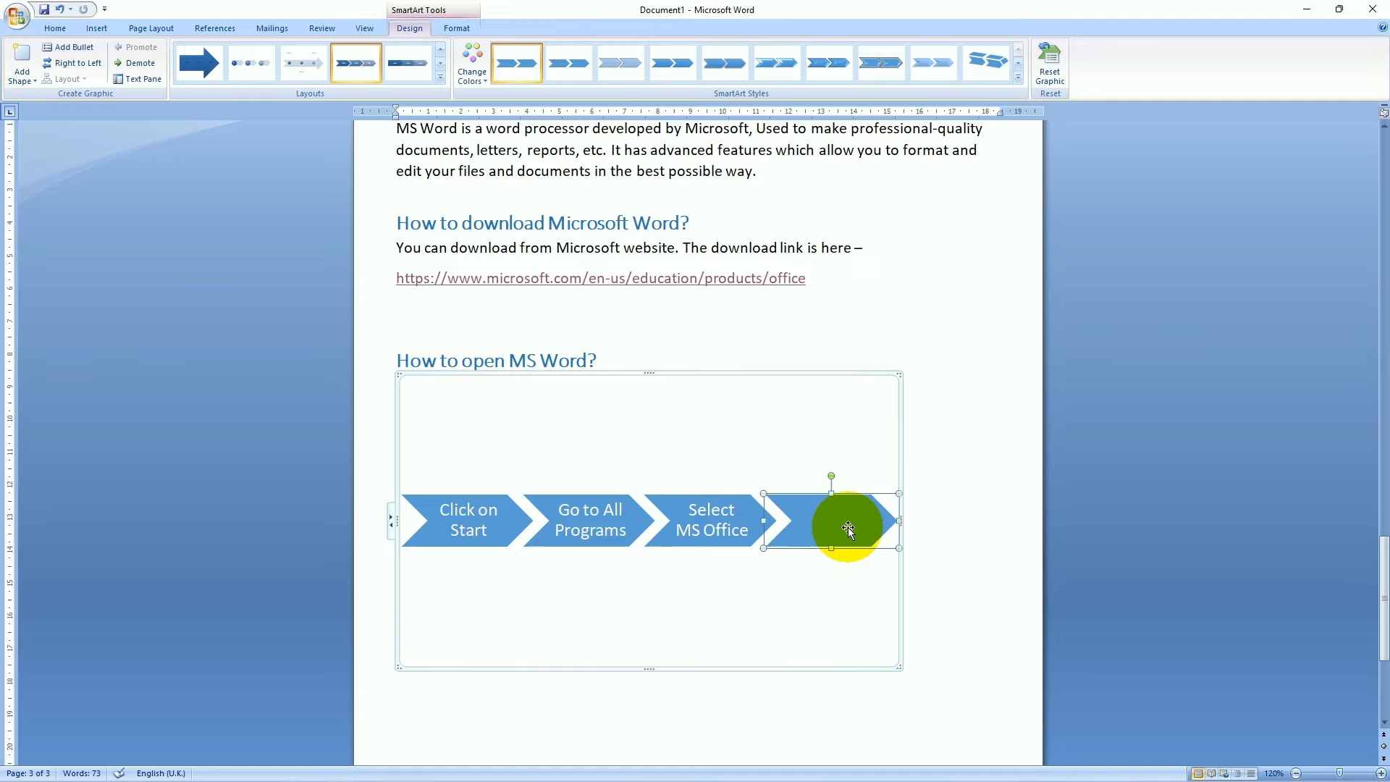
{"action": "left_click", "coordinate": [840, 568]}
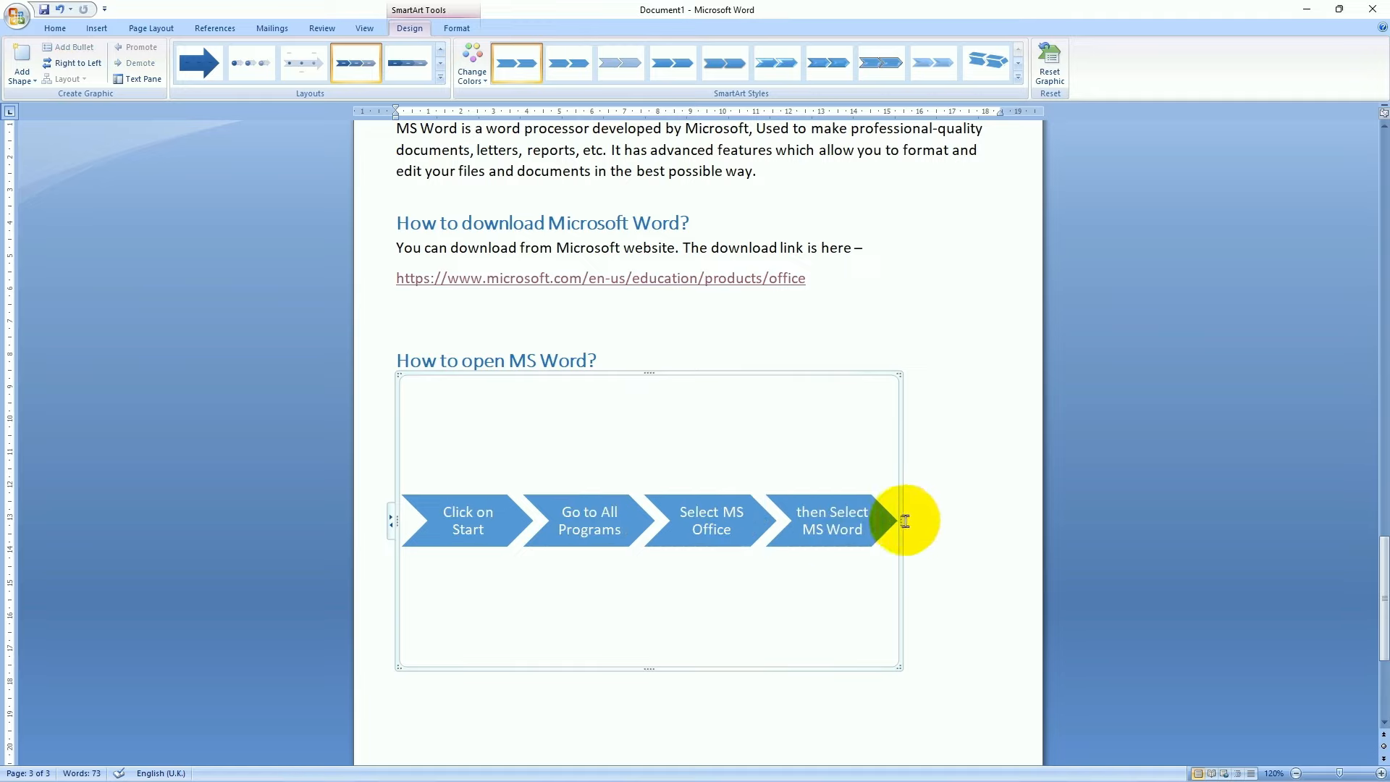
Widen the SmartArt frame to the right and trim its top and bottom to fit
{"action": "left_click_drag", "start_coordinate": [898, 520], "coordinate": [991, 520]}
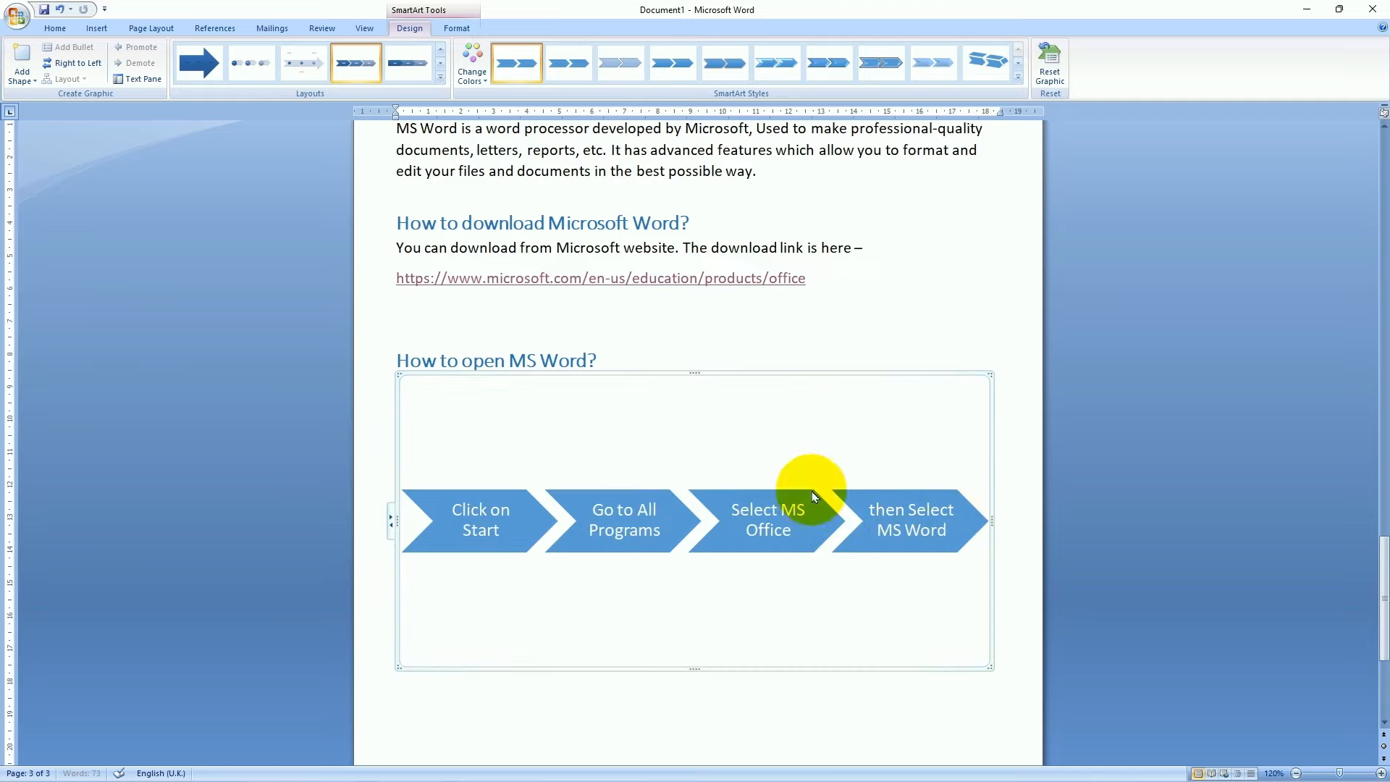
{"action": "left_click_drag", "start_coordinate": [697, 376], "coordinate": [706, 467]}
{"action": "left_click_drag", "start_coordinate": [697, 578], "coordinate": [699, 480]}
{"action": "left_click", "coordinate": [628, 529]}
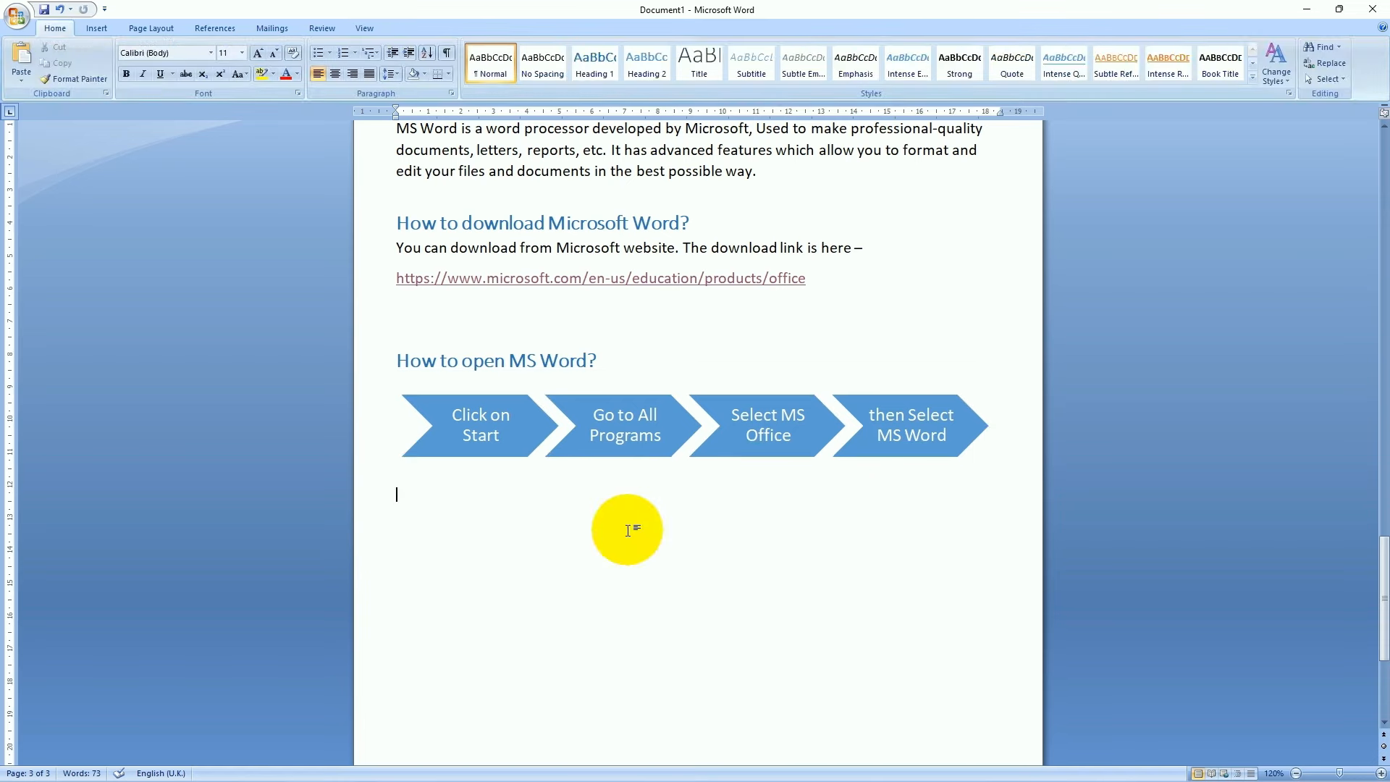
Start a new SmartArt insertion from the Insert ribbon
{"action": "left_click", "coordinate": [107, 32]}
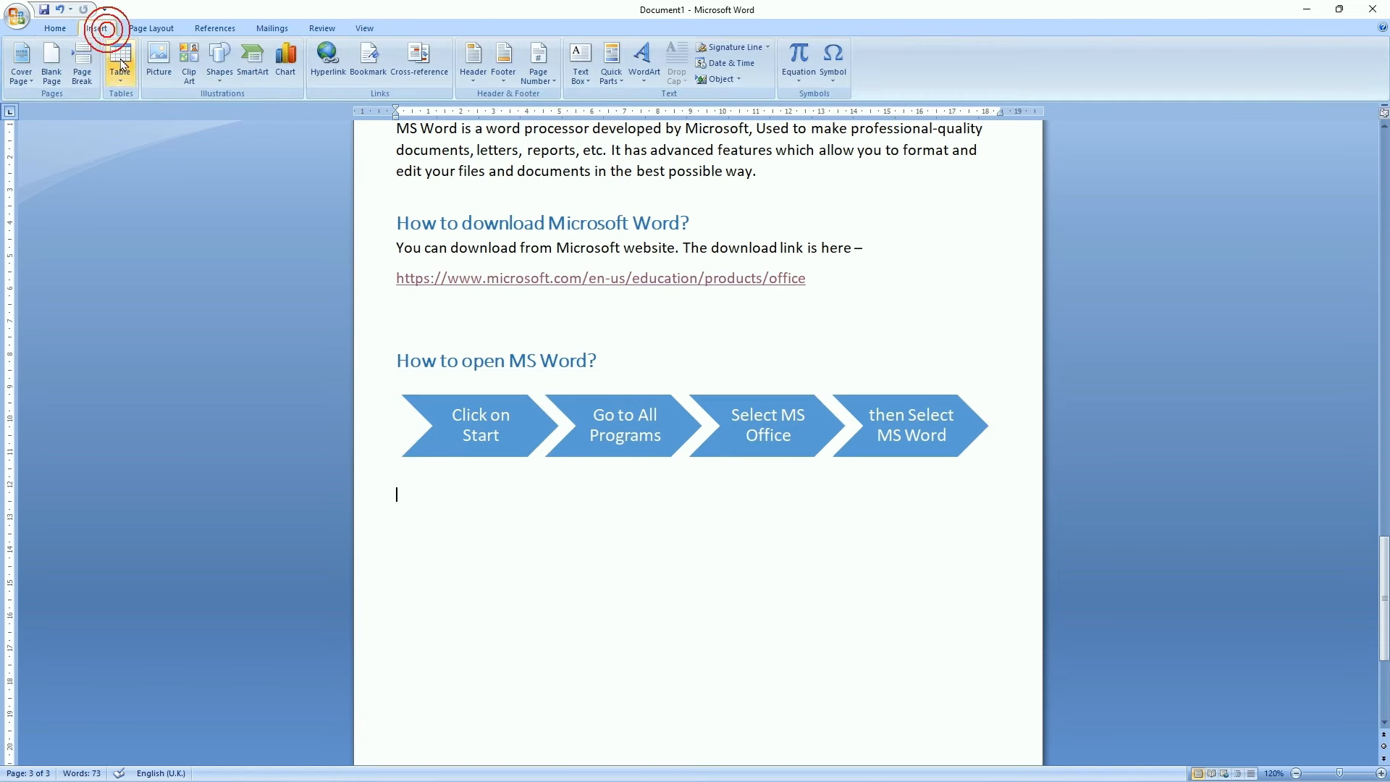
{"action": "left_click", "coordinate": [257, 73]}
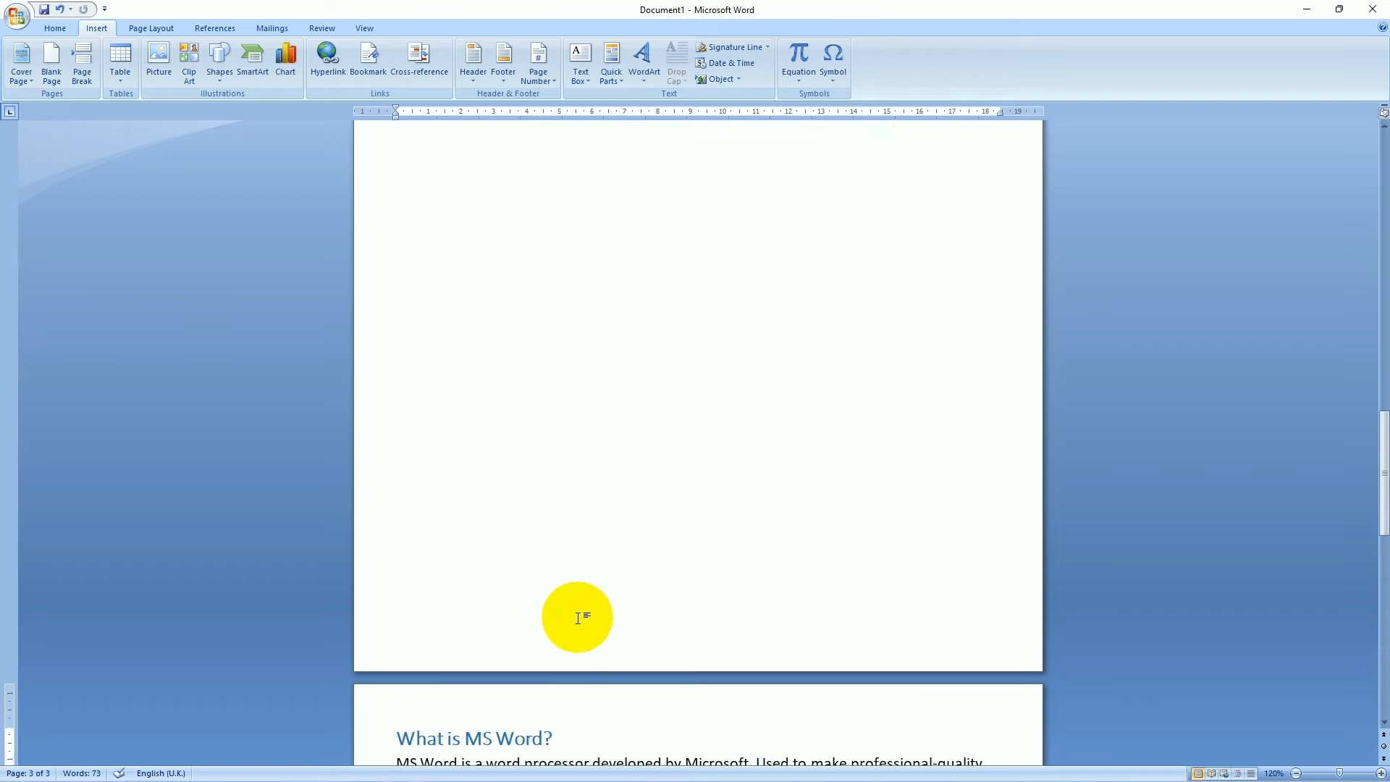
{"action": "scroll", "coordinate": [578, 617], "scroll_direction": "down", "scroll_amount": 7}
{"action": "scroll", "coordinate": [643, 354], "scroll_direction": "up", "scroll_amount": 2}
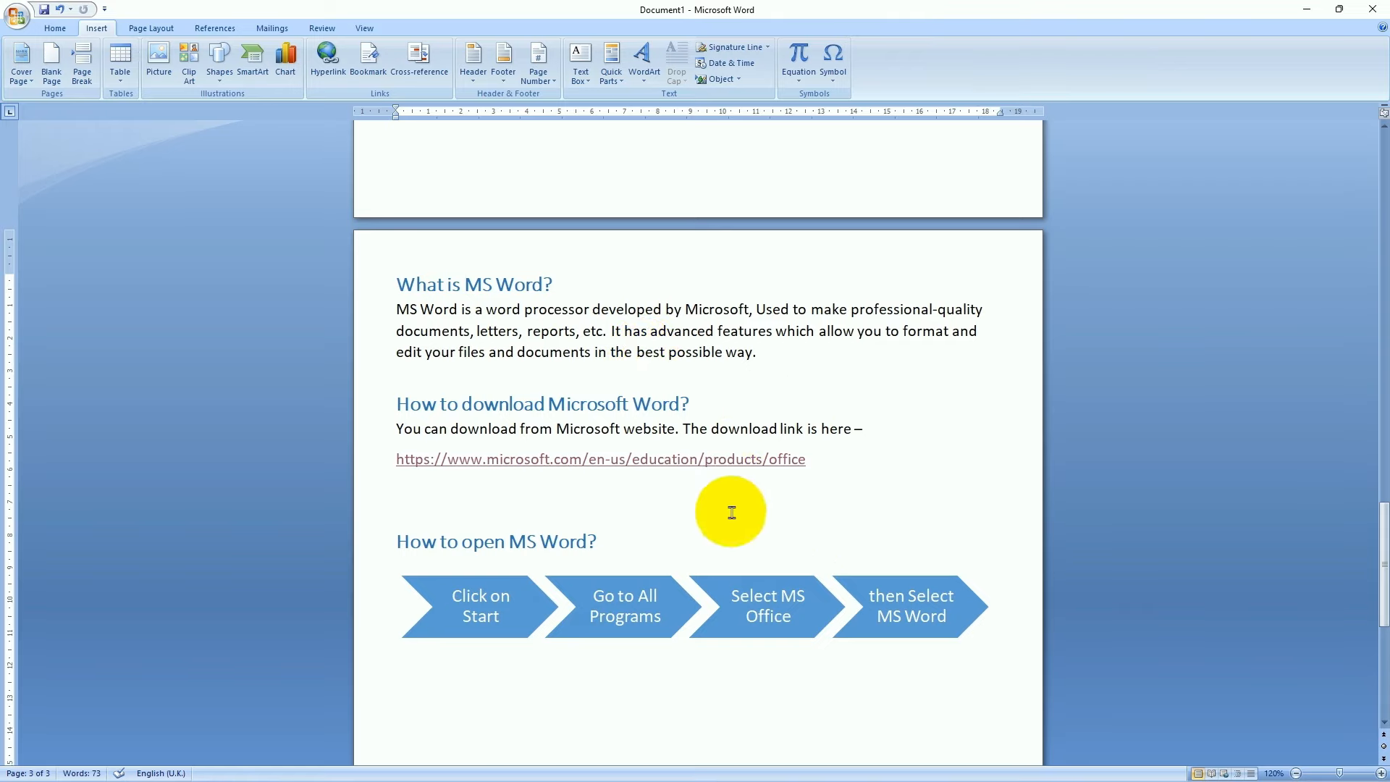
Adjust the blank lines above the 'How to download' heading
{"action": "left_click", "coordinate": [409, 403]}
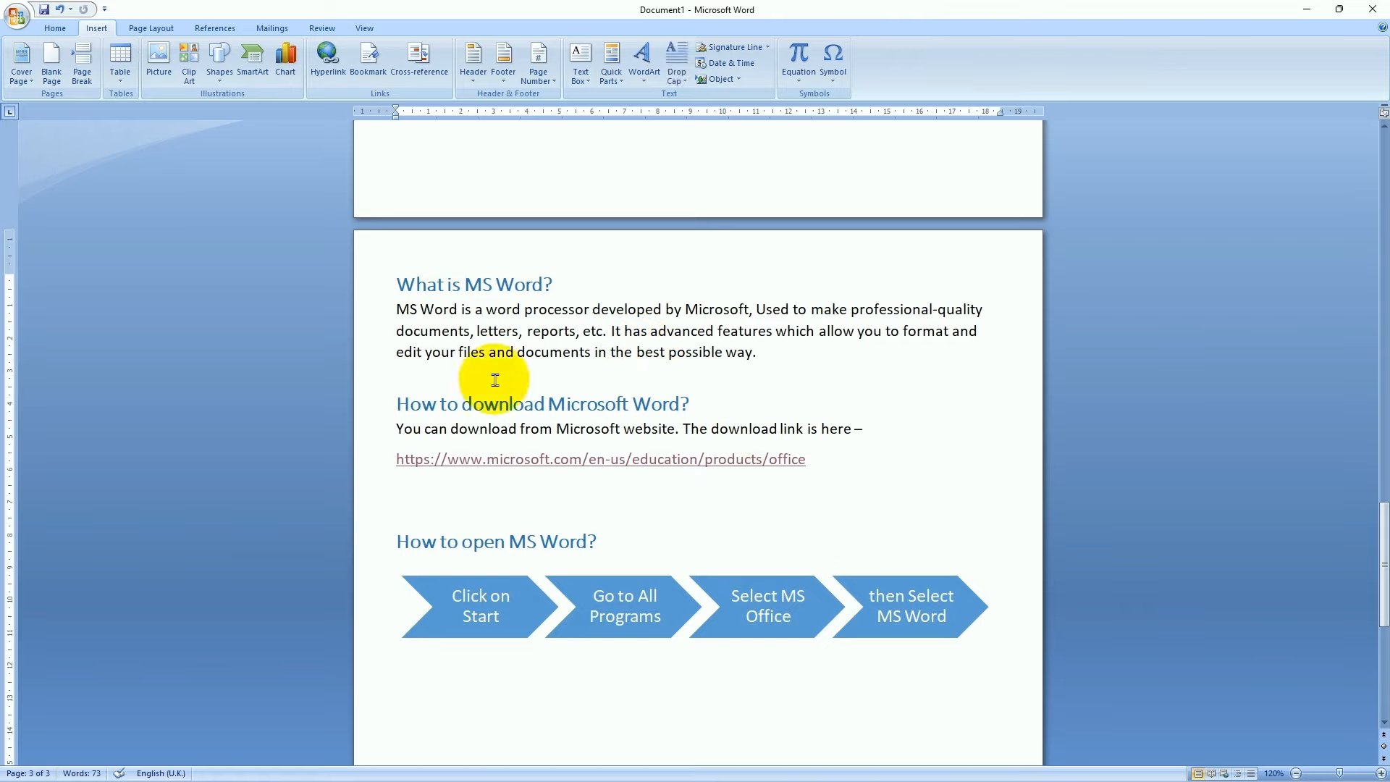
{"action": "left_click", "coordinate": [397, 400]}
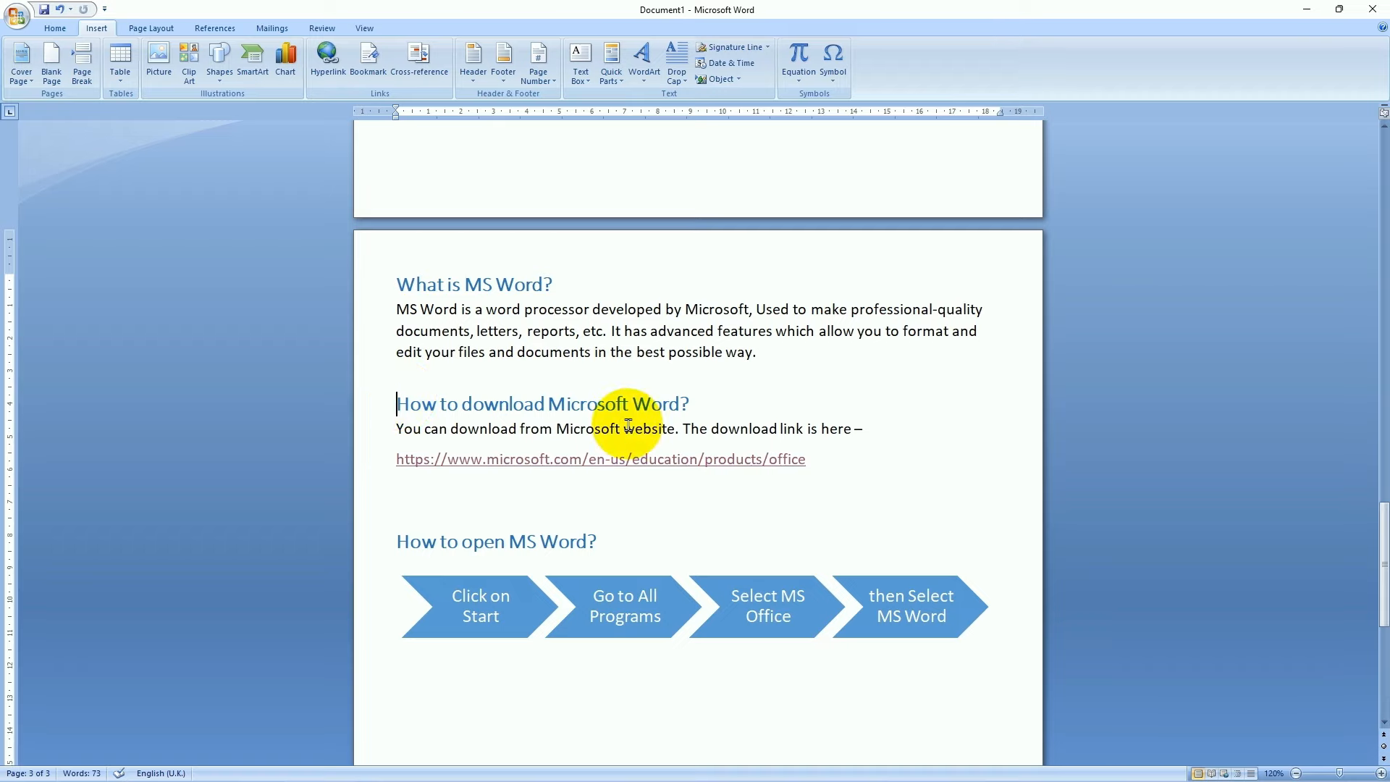
{"action": "scroll", "coordinate": [456, 432], "scroll_direction": "down", "scroll_amount": 5}
{"action": "scroll", "coordinate": [519, 477], "scroll_direction": "up", "scroll_amount": 3}
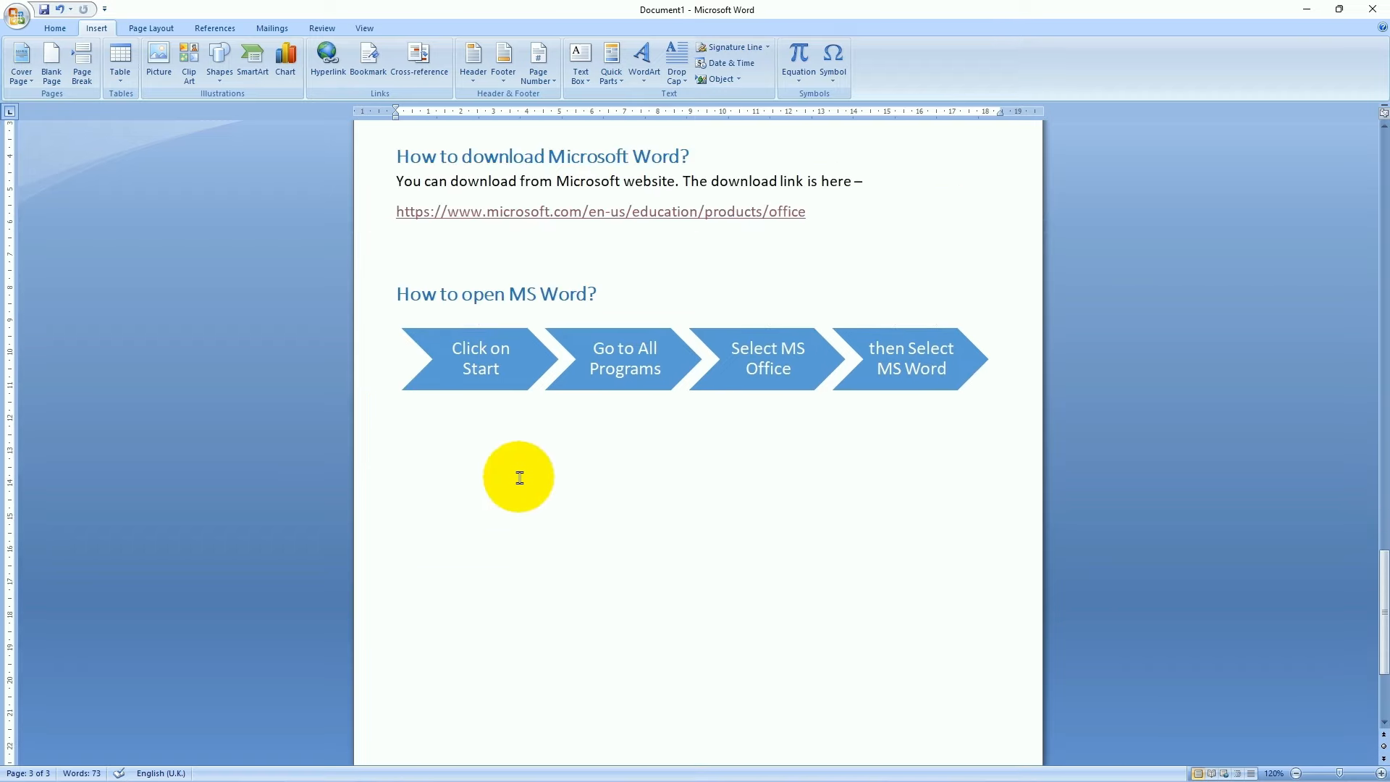
{"action": "scroll", "coordinate": [519, 477], "scroll_direction": "up", "scroll_amount": 2}
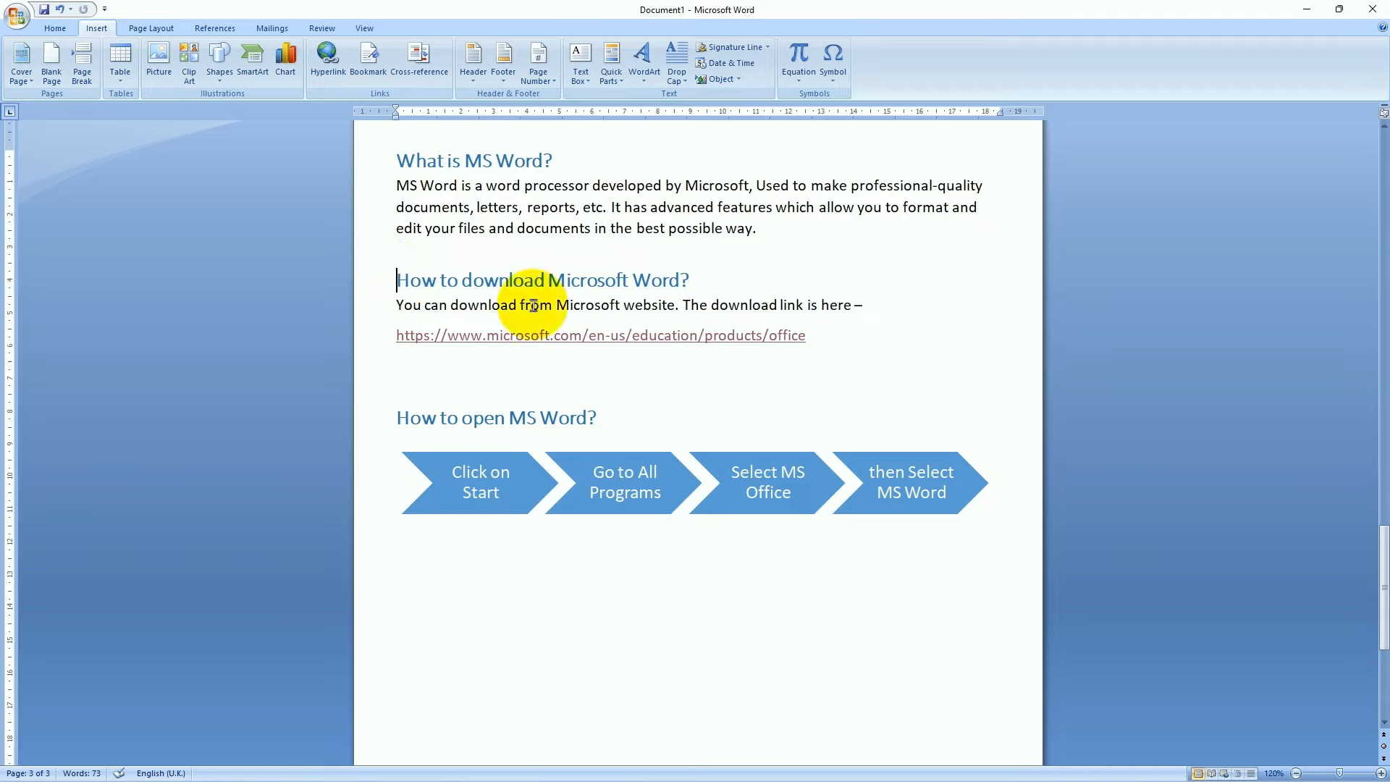
{"action": "key", "text": "Return"}
{"action": "key", "text": "Return"}
{"action": "key", "text": "Return"}
{"action": "key", "text": "Return"}
{"action": "key", "text": "Return"}
{"action": "key", "text": "Return"}
{"action": "key", "text": "Return"}
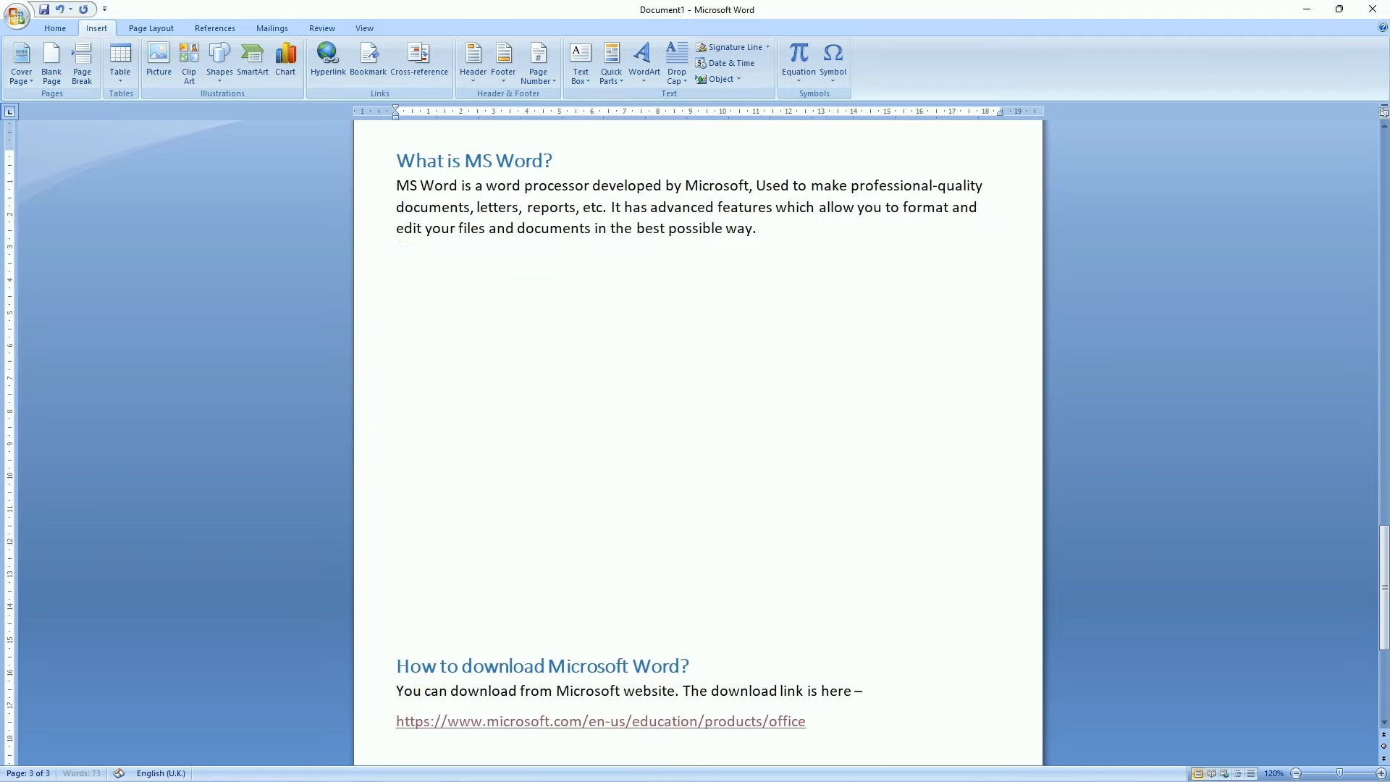
{"action": "key", "text": "Return"}
{"action": "key", "text": "Return"}
{"action": "key", "text": "Return"}
{"action": "key", "text": "Return"}
{"action": "key", "text": "Return"}
{"action": "key", "text": "Return"}
{"action": "key", "text": "BackSpace"}
{"action": "key", "text": "BackSpace"}
{"action": "key", "text": "BackSpace"}
{"action": "key", "text": "BackSpace"}
{"action": "key", "text": "BackSpace"}
{"action": "key", "text": "BackSpace"}
{"action": "key", "text": "BackSpace"}
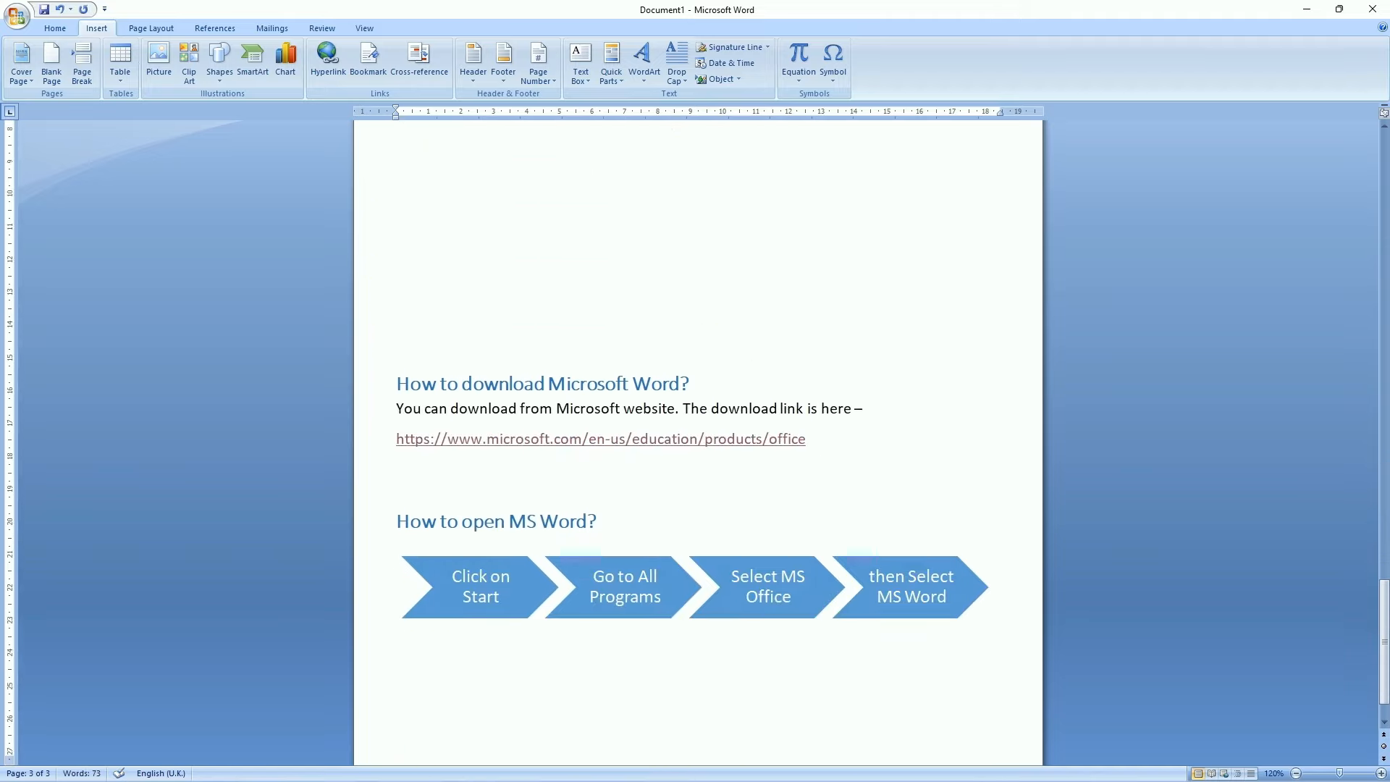
{"action": "key", "text": "Return"}
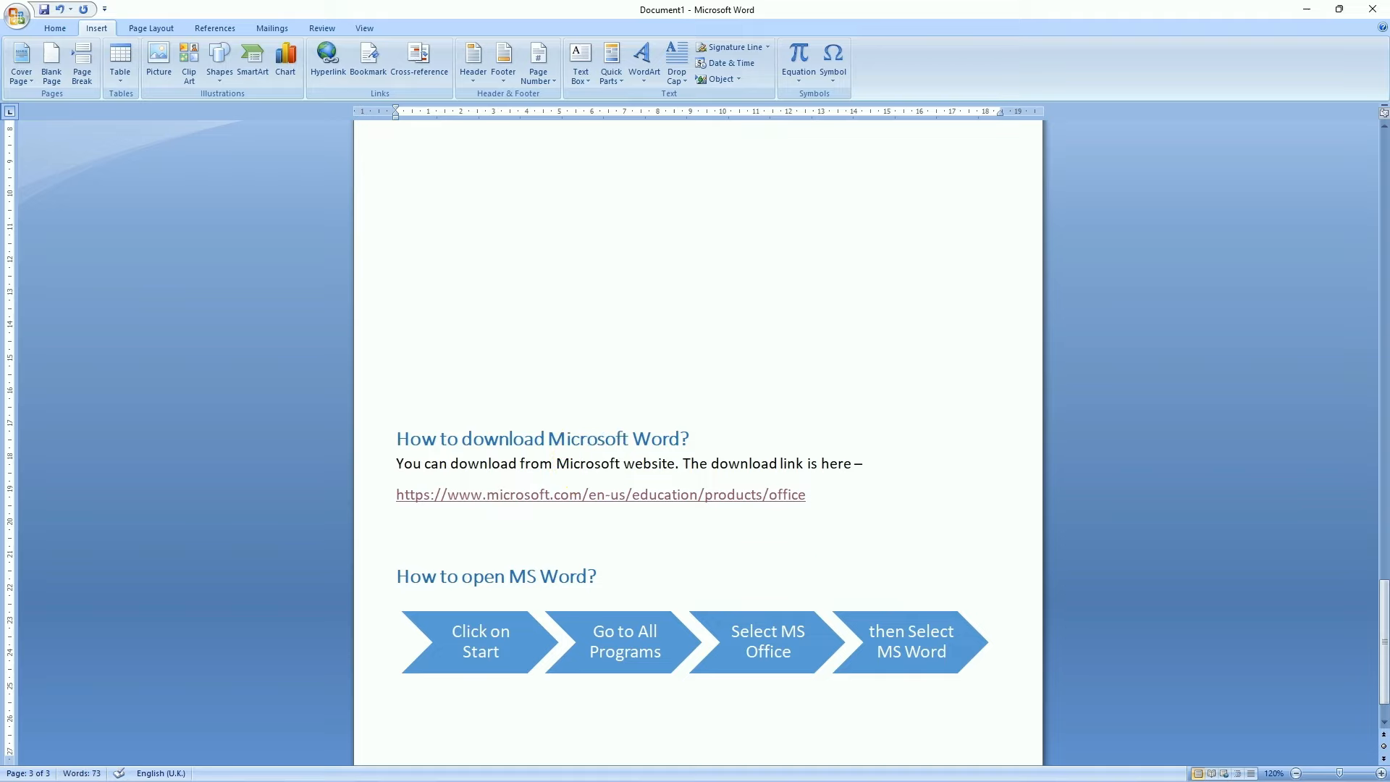
{"action": "scroll", "coordinate": [707, 443], "scroll_direction": "down", "scroll_amount": 4}
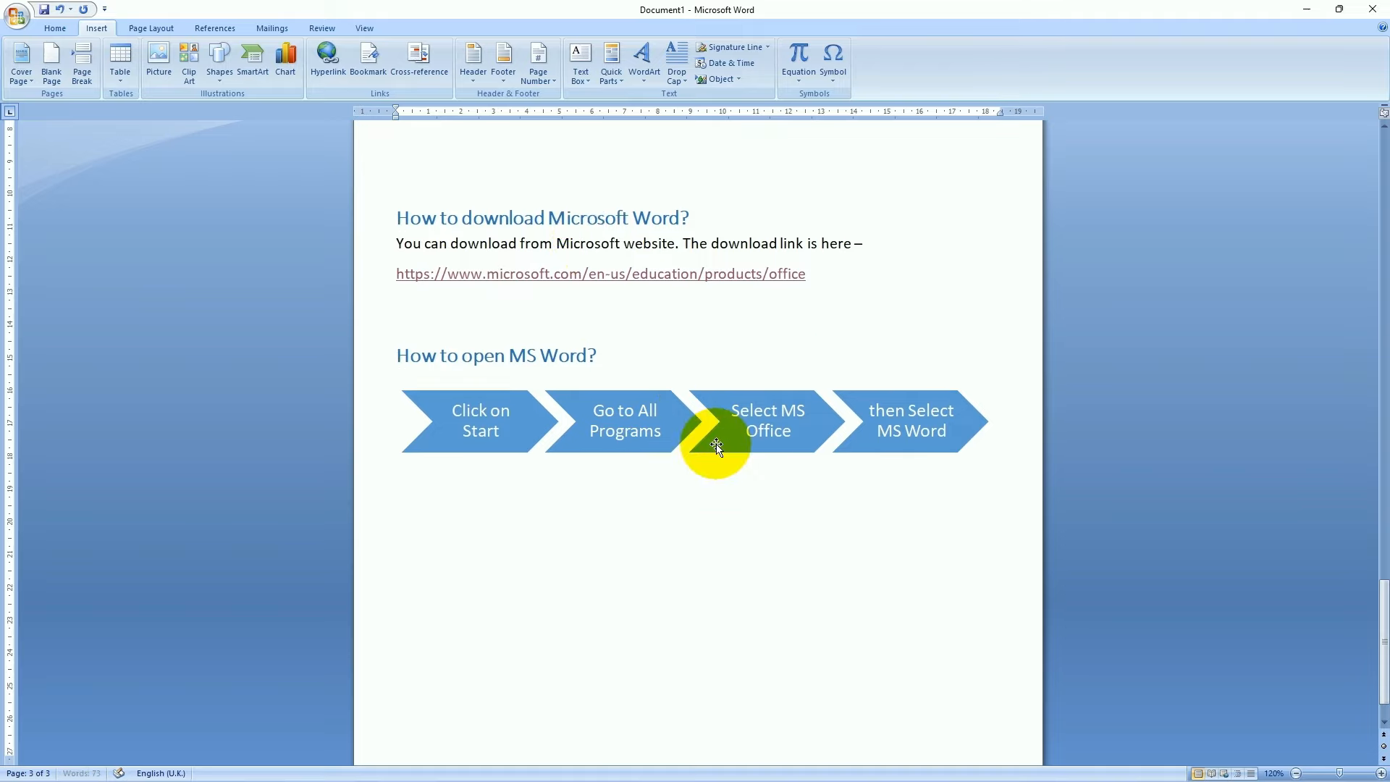
{"action": "scroll", "coordinate": [707, 443], "scroll_direction": "up", "scroll_amount": 3}
{"action": "key", "text": "BackSpace"}
{"action": "key", "text": "BackSpace"}
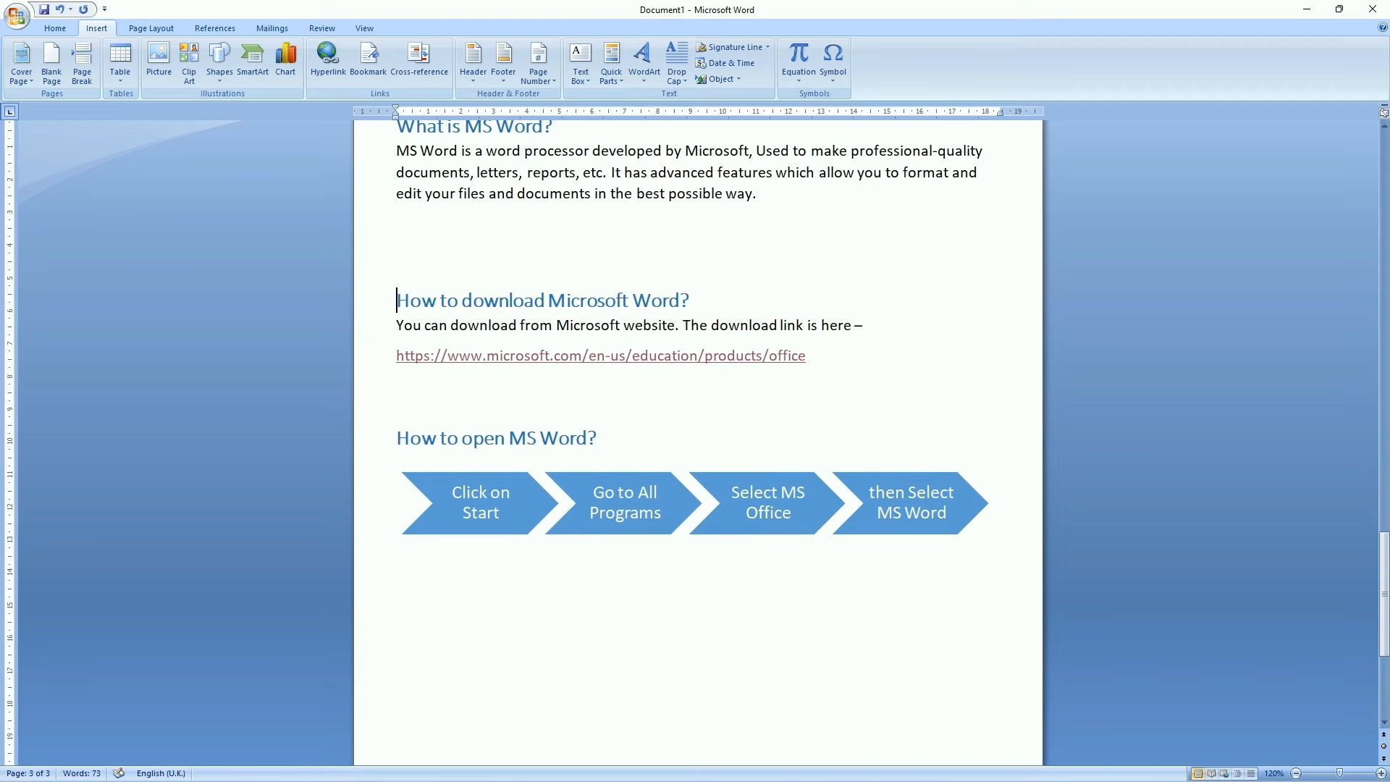
{"action": "scroll", "coordinate": [717, 391], "scroll_direction": "up", "scroll_amount": 2}
{"action": "scroll", "coordinate": [724, 403], "scroll_direction": "down", "scroll_amount": 1}
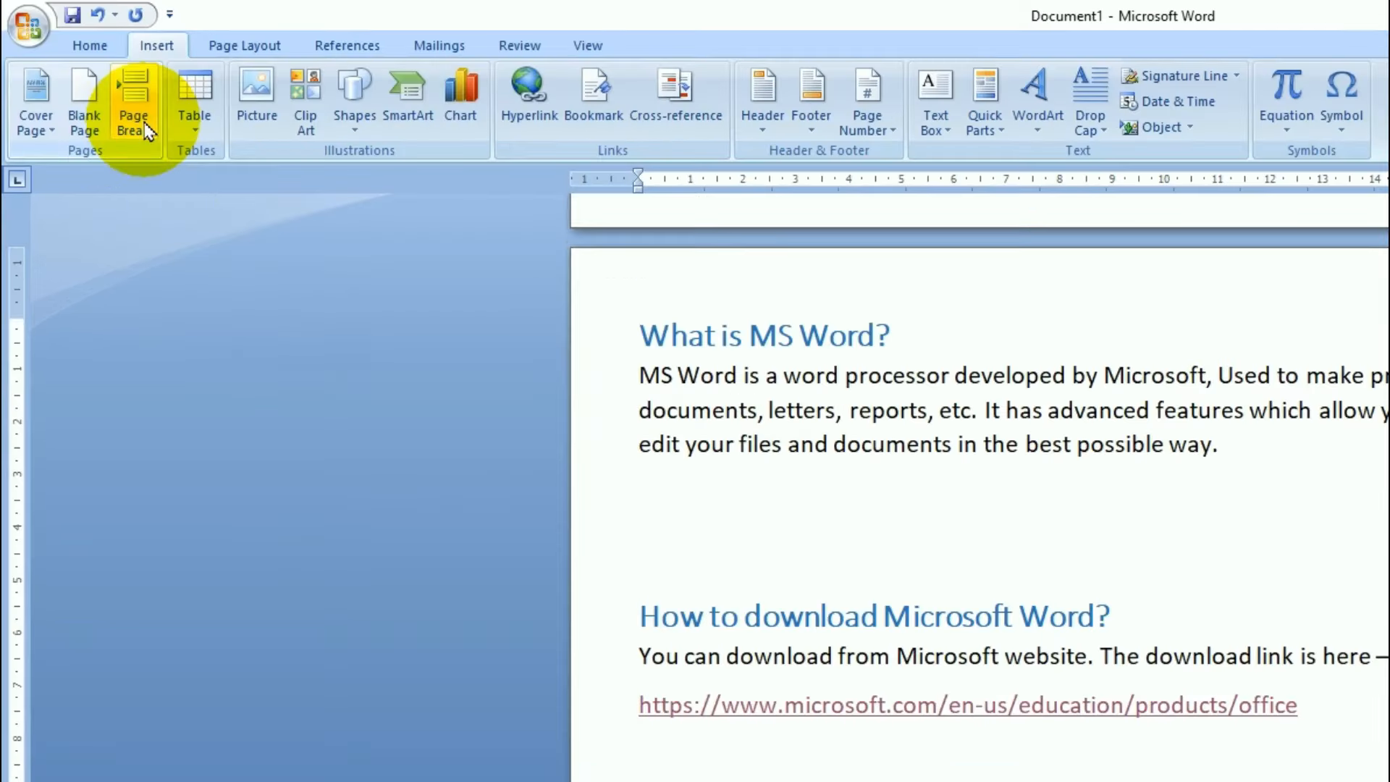
Insert a page break so the 'How to download' section starts on a new page
{"action": "left_click", "coordinate": [88, 78]}
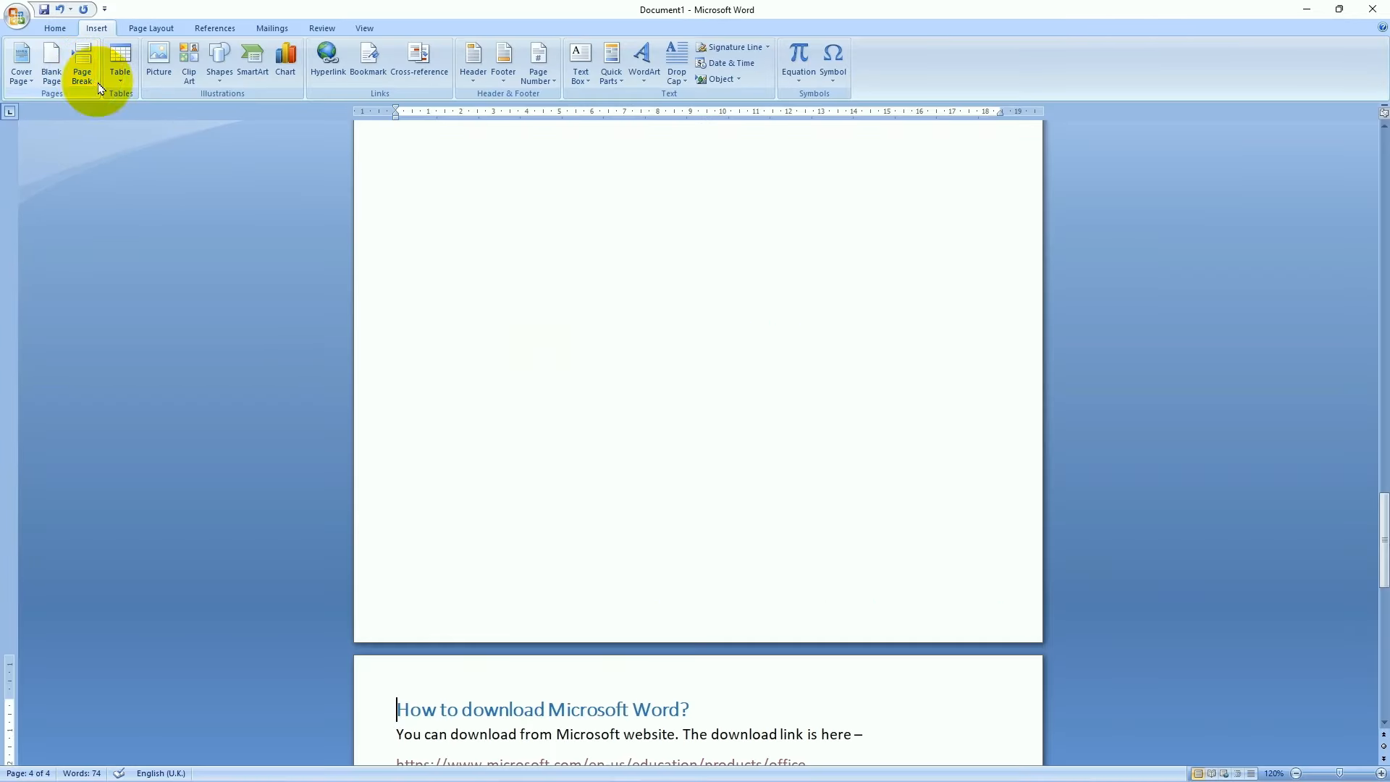
{"action": "scroll", "coordinate": [893, 546], "scroll_direction": "up", "scroll_amount": 8}
{"action": "scroll", "coordinate": [646, 548], "scroll_direction": "down", "scroll_amount": 3}
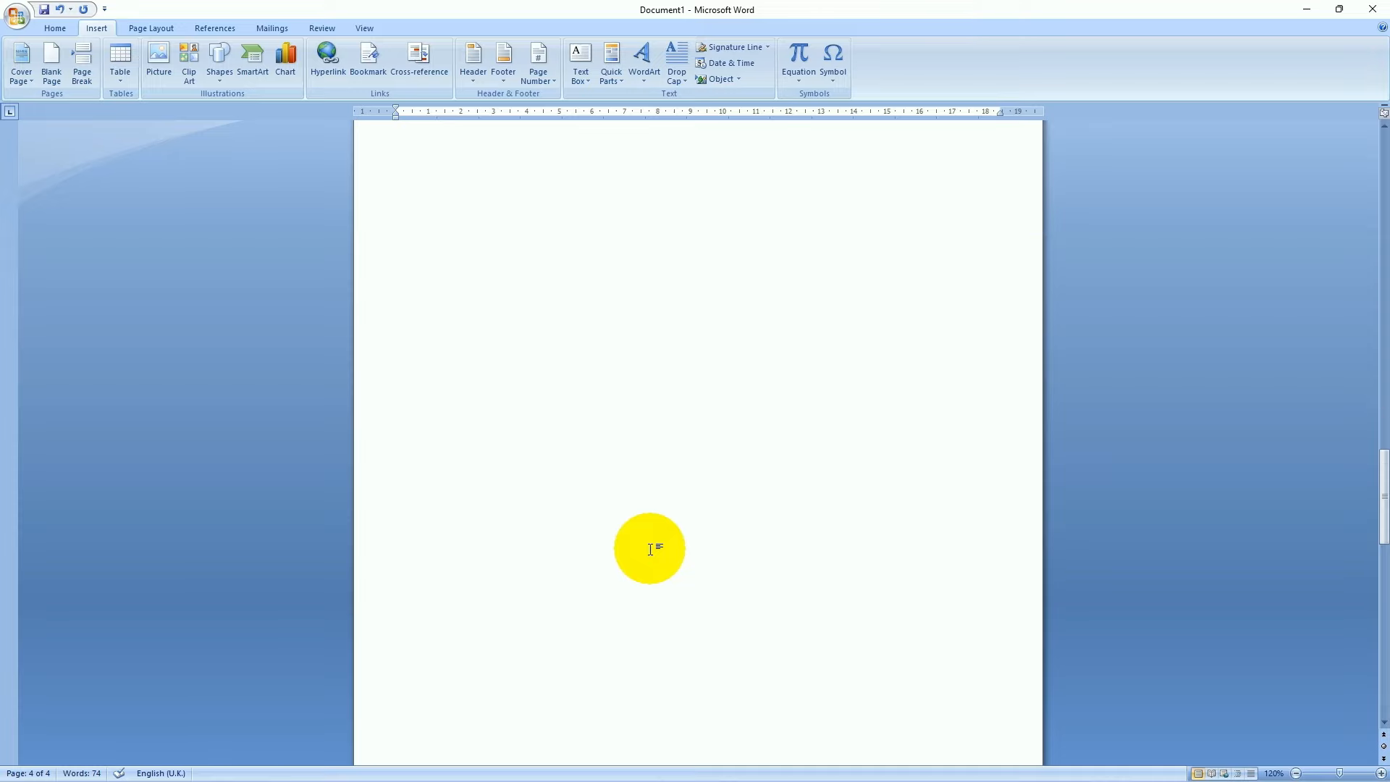
{"action": "scroll", "coordinate": [648, 548], "scroll_direction": "up", "scroll_amount": 3}
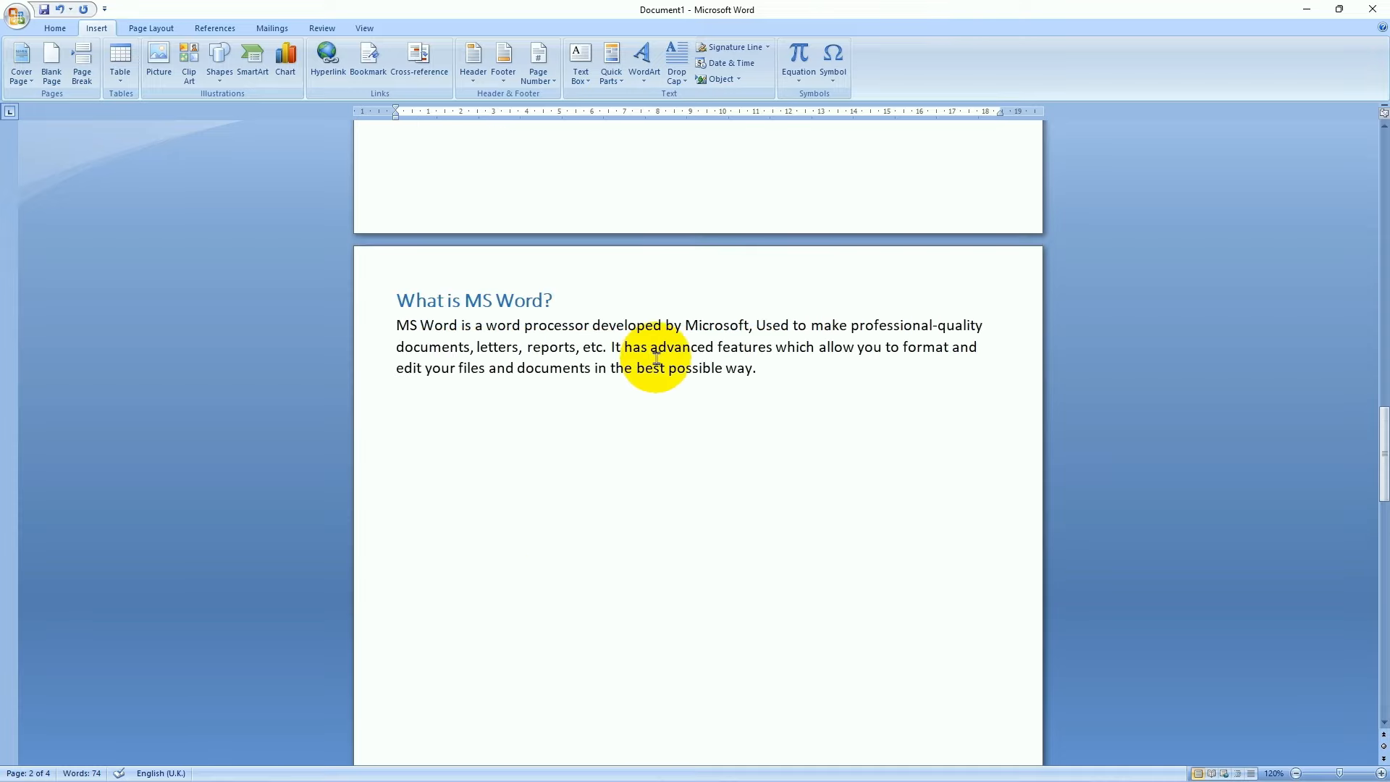
{"action": "scroll", "coordinate": [632, 468], "scroll_direction": "down", "scroll_amount": 20}
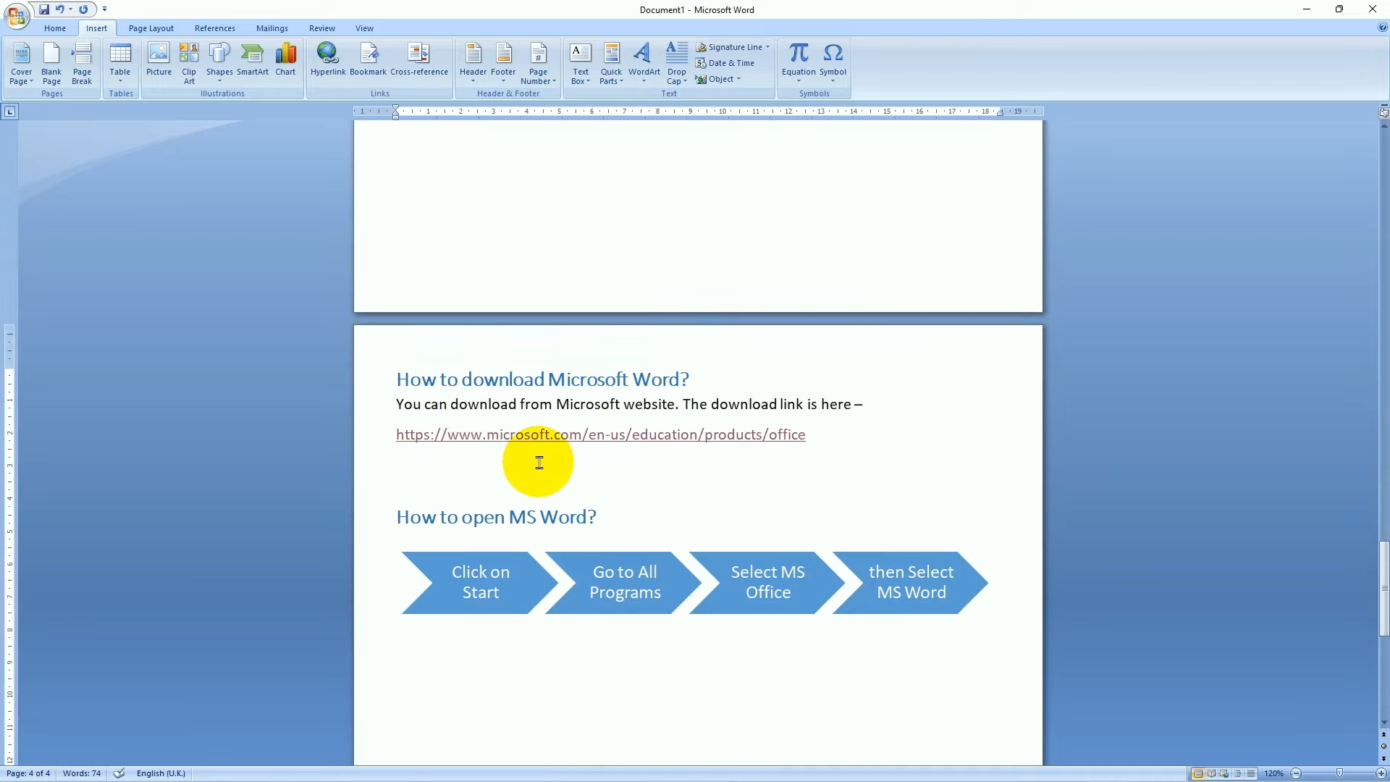
Insert a page break below the link so 'How to open MS Word?' begins its own page
{"action": "left_click", "coordinate": [425, 475]}
{"action": "scroll", "coordinate": [543, 483], "scroll_direction": "down", "scroll_amount": 8}
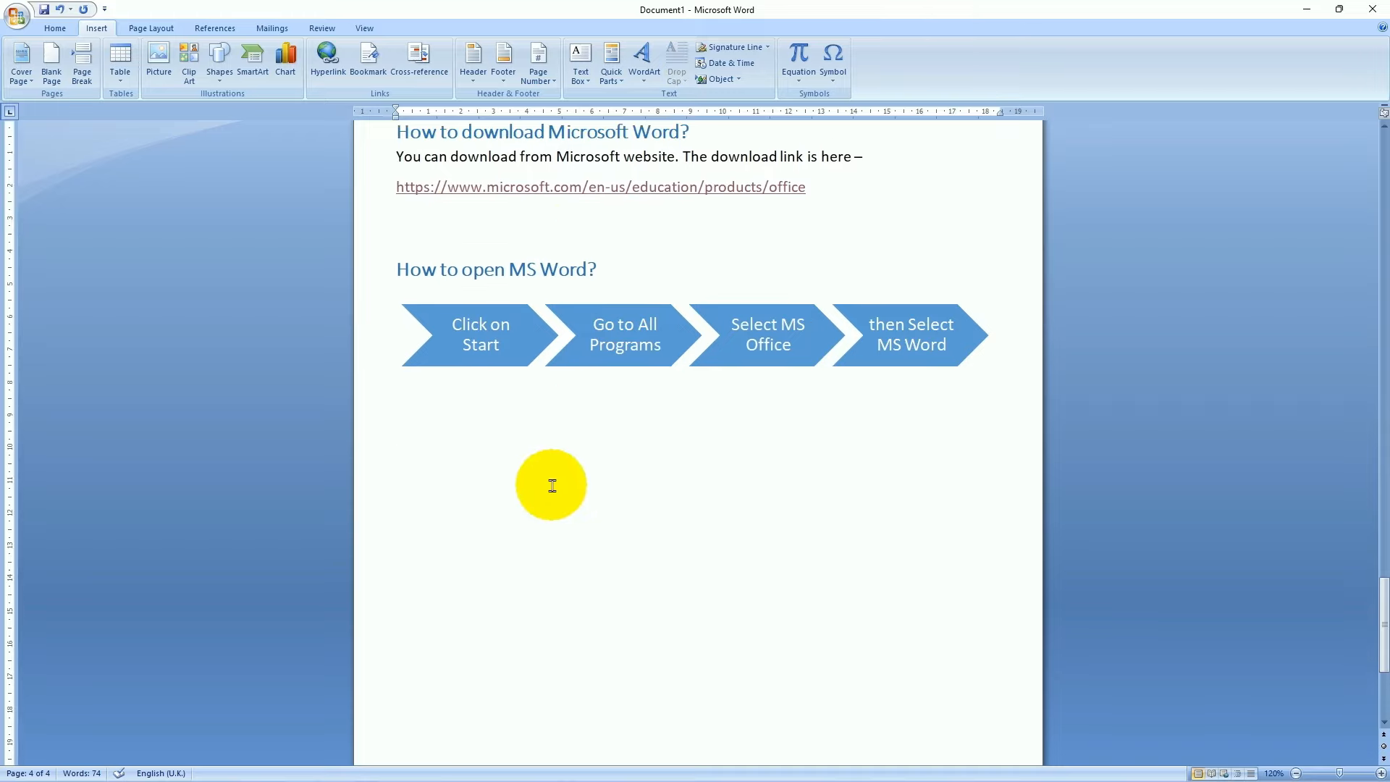
{"action": "scroll", "coordinate": [666, 558], "scroll_direction": "up", "scroll_amount": 5}
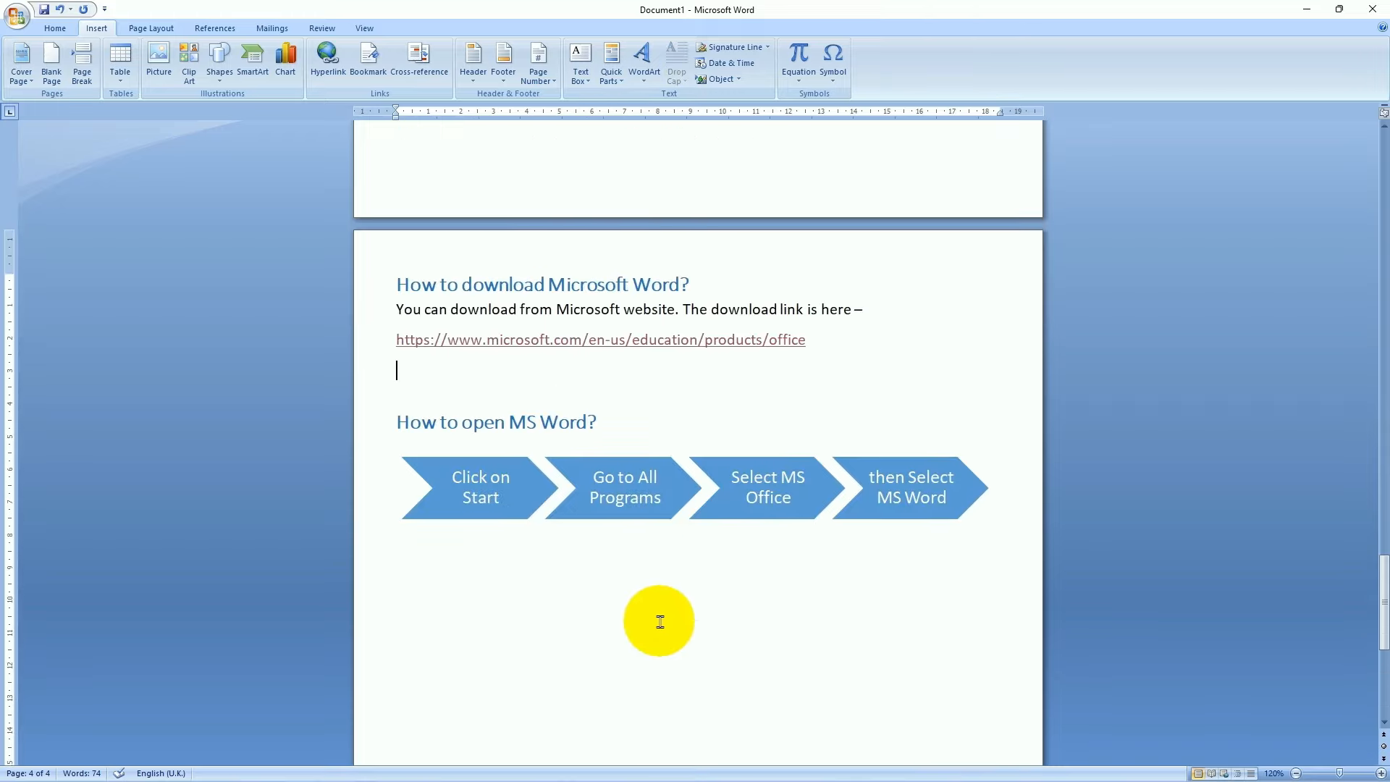
{"action": "left_click", "coordinate": [82, 63]}
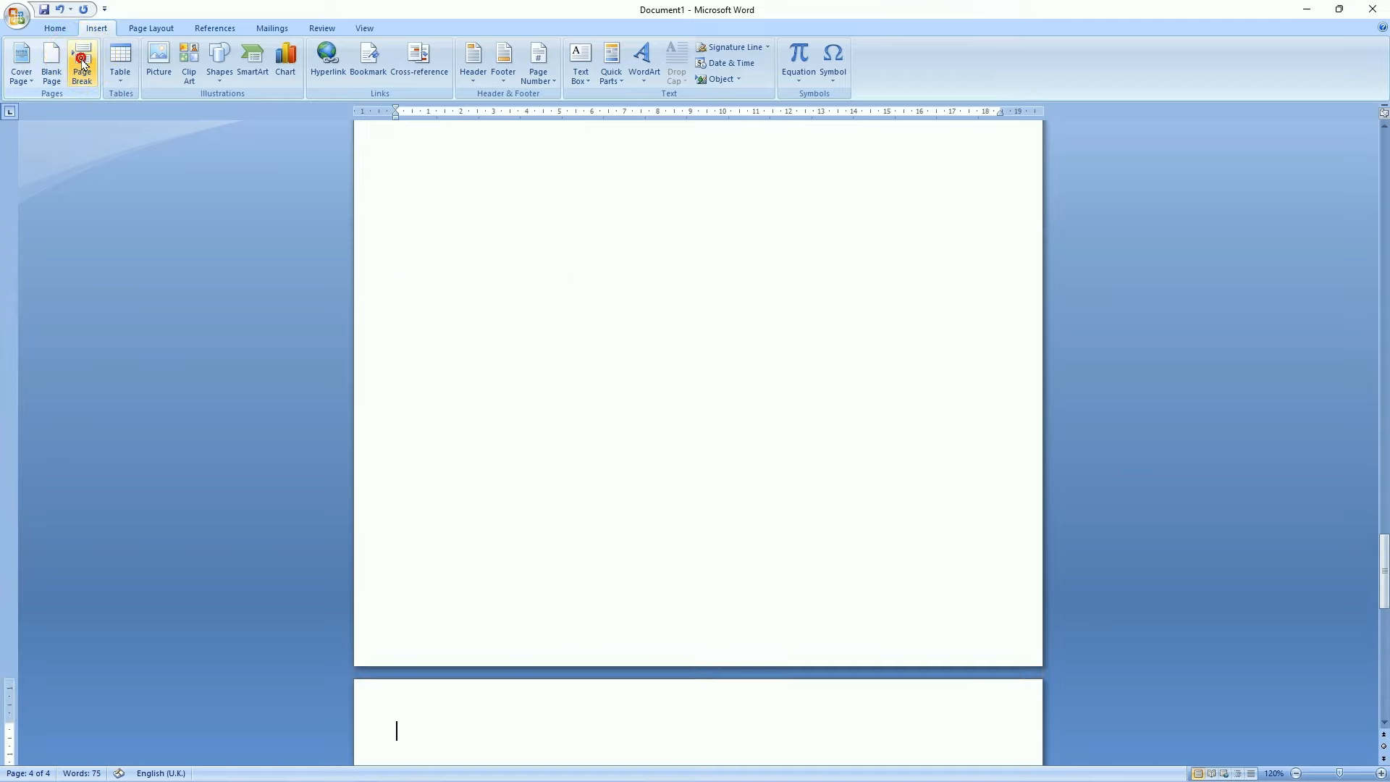
{"action": "scroll", "coordinate": [646, 537], "scroll_direction": "down", "scroll_amount": 5}
{"action": "scroll", "coordinate": [646, 535], "scroll_direction": "up", "scroll_amount": 2}
{"action": "scroll", "coordinate": [647, 534], "scroll_direction": "up", "scroll_amount": 10}
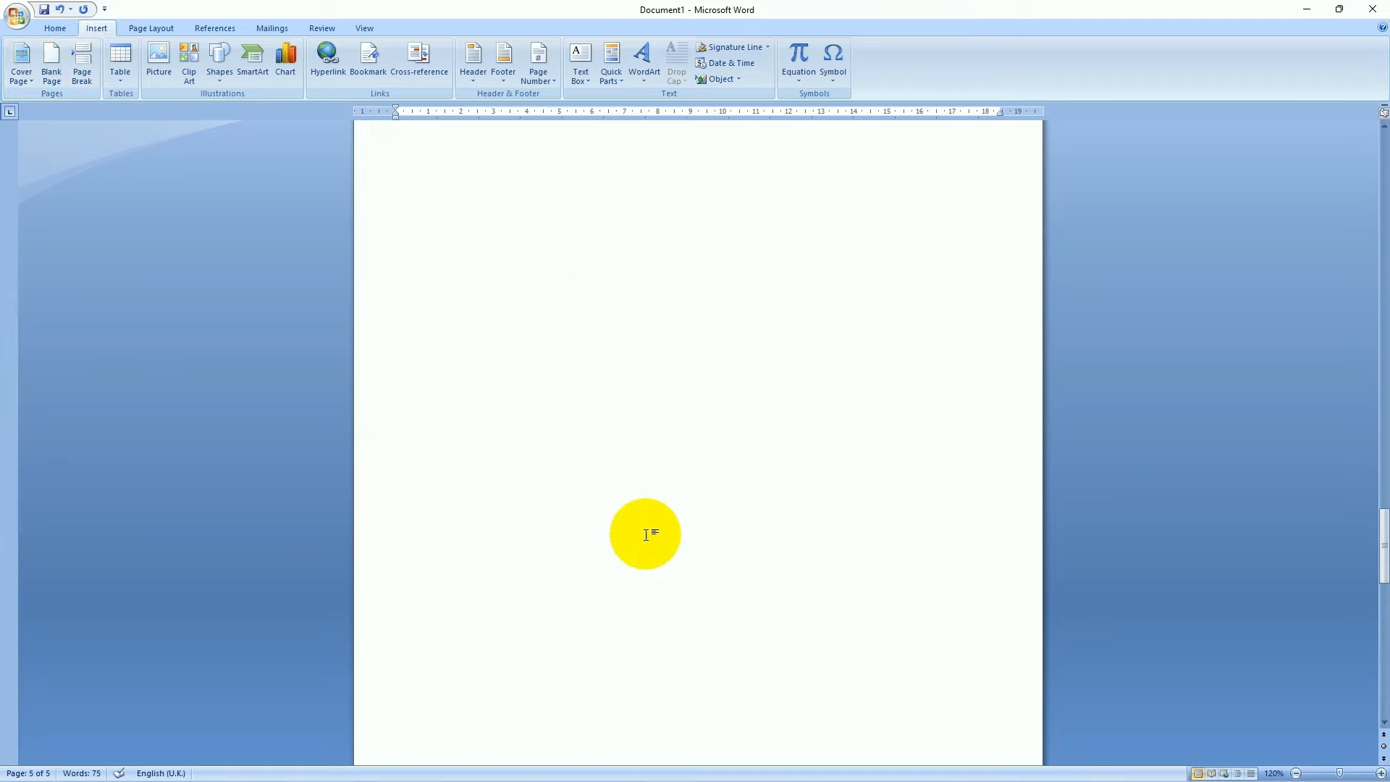
{"action": "scroll", "coordinate": [651, 527], "scroll_direction": "down", "scroll_amount": 20}
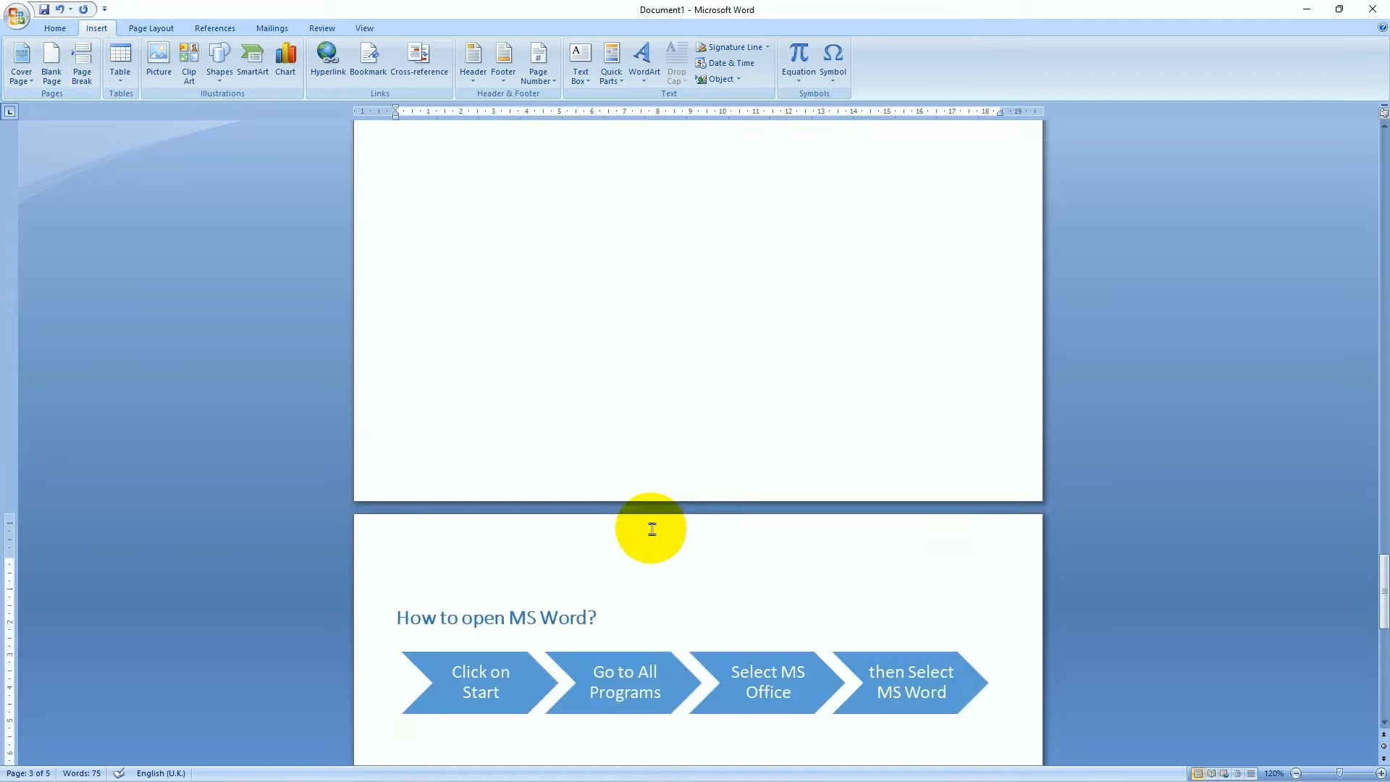
{"action": "scroll", "coordinate": [645, 580], "scroll_direction": "up", "scroll_amount": 6}
{"action": "scroll", "coordinate": [507, 275], "scroll_direction": "up", "scroll_amount": 4}
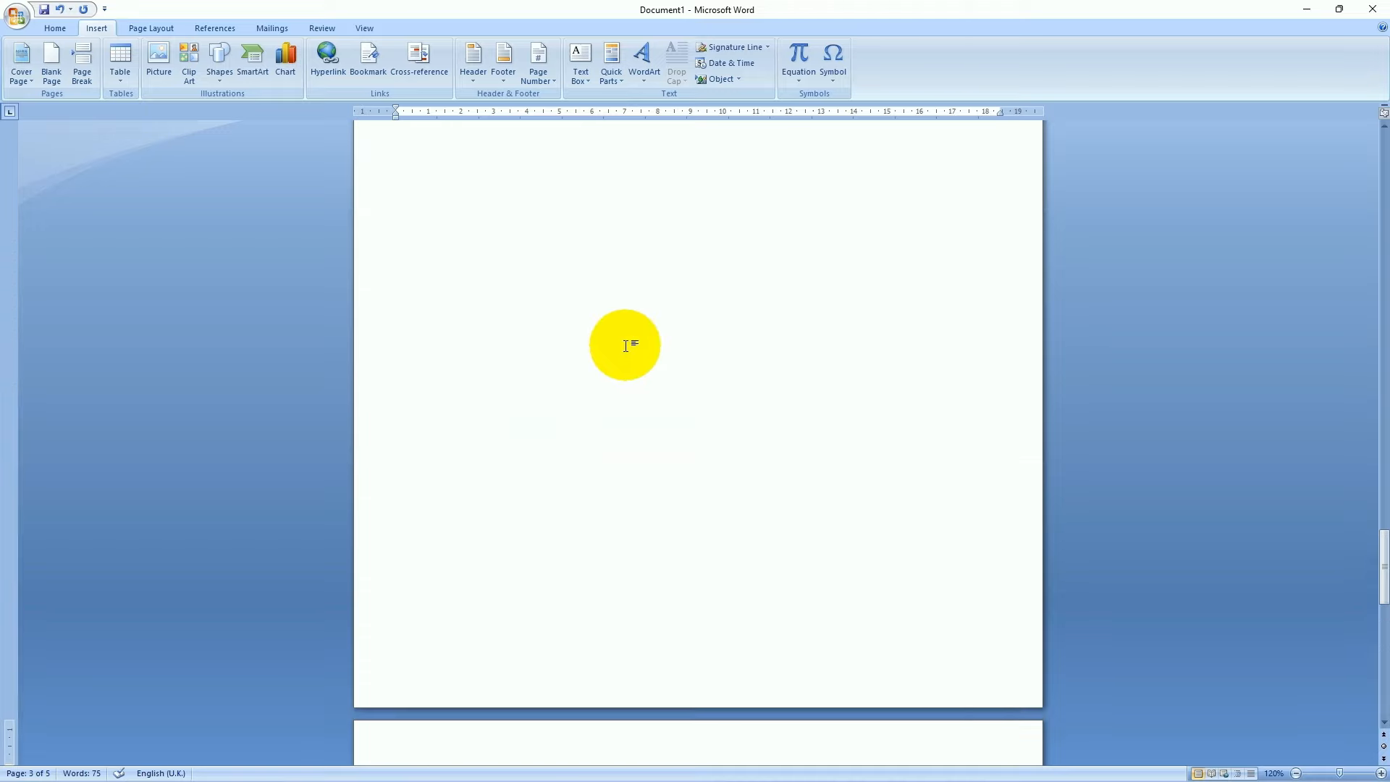
{"action": "scroll", "coordinate": [624, 344], "scroll_direction": "down", "scroll_amount": 10}
{"action": "left_click", "coordinate": [630, 380]}
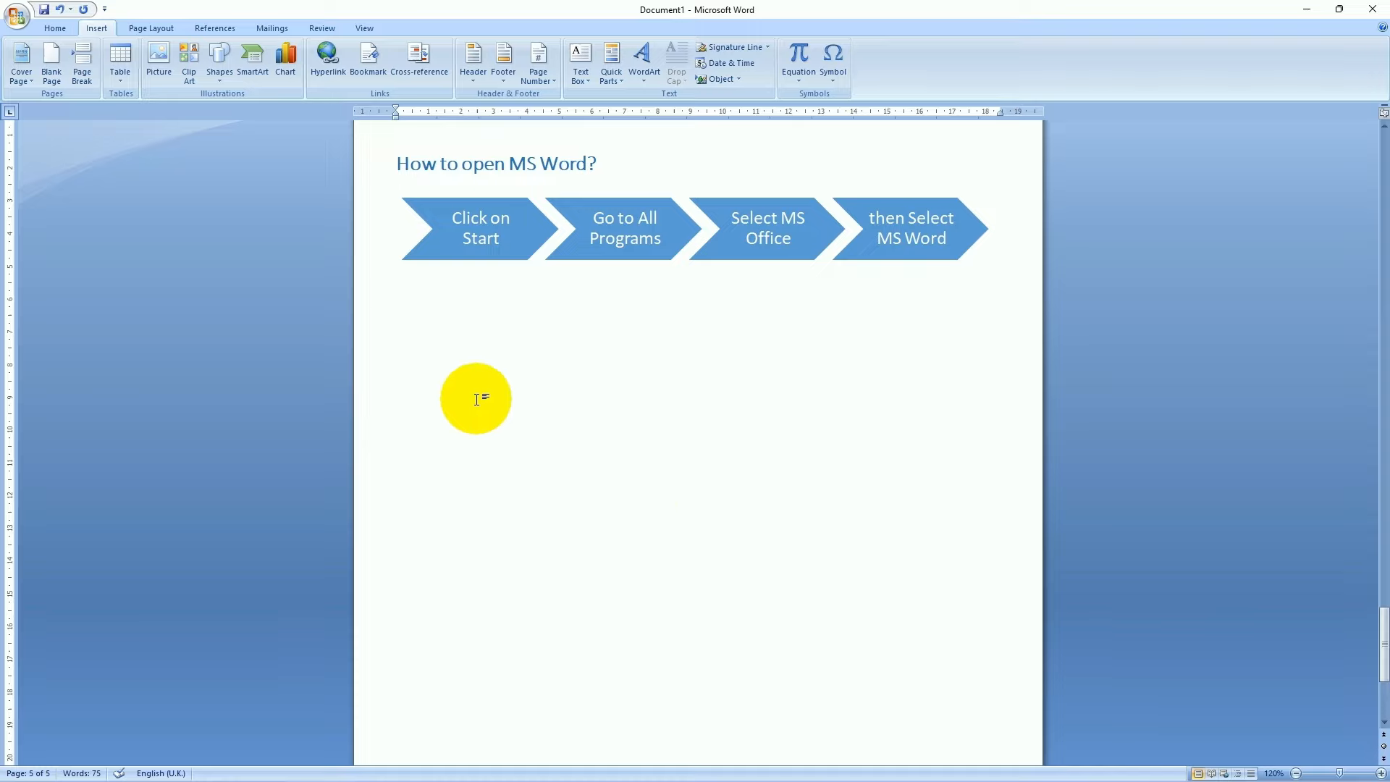
Add a blank page after the chevron diagram and paste the MS Word Menus/Tabs notes onto it
{"action": "left_click", "coordinate": [51, 62]}
{"action": "scroll", "coordinate": [723, 521], "scroll_direction": "down", "scroll_amount": 3}
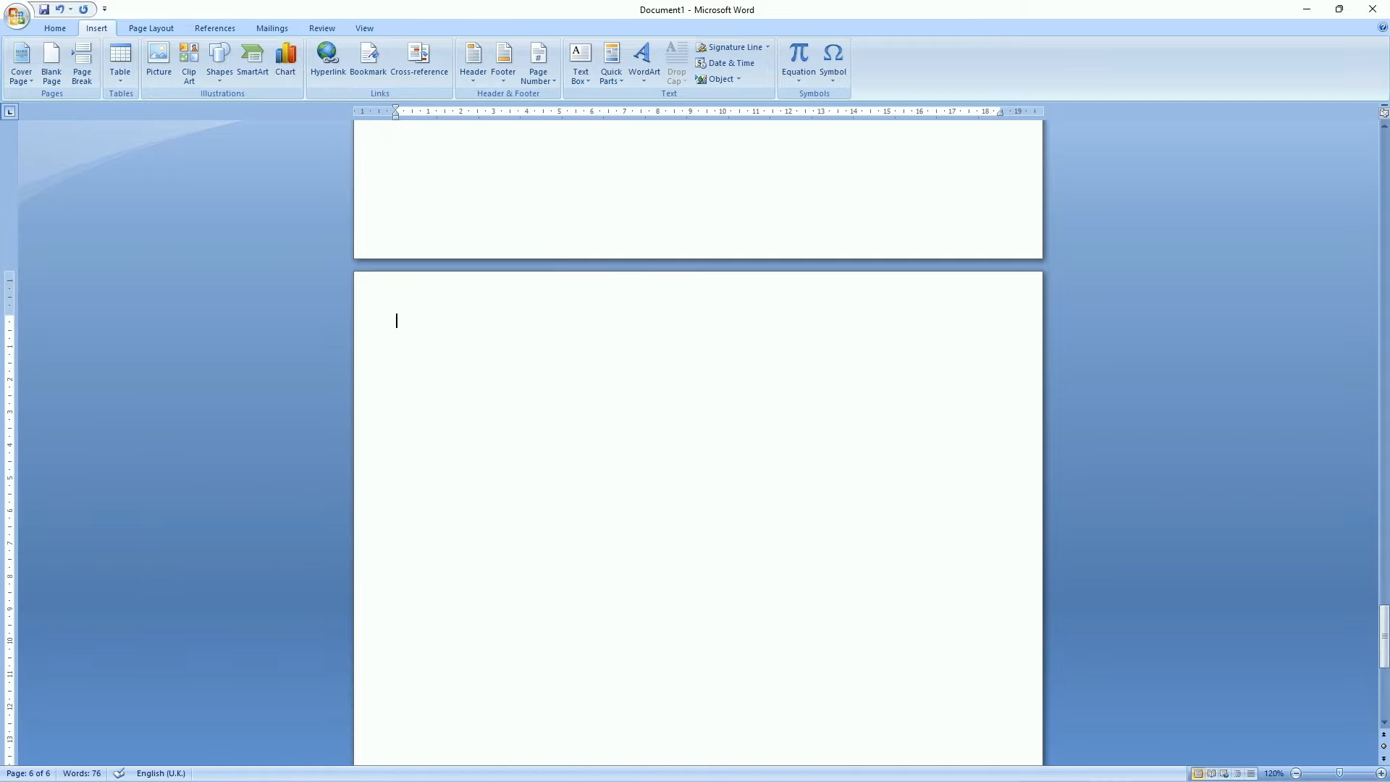
{"action": "key", "text": "ctrl+v"}
{"action": "scroll", "coordinate": [637, 449], "scroll_direction": "up", "scroll_amount": 6}
{"action": "scroll", "coordinate": [651, 449], "scroll_direction": "down", "scroll_amount": 4}
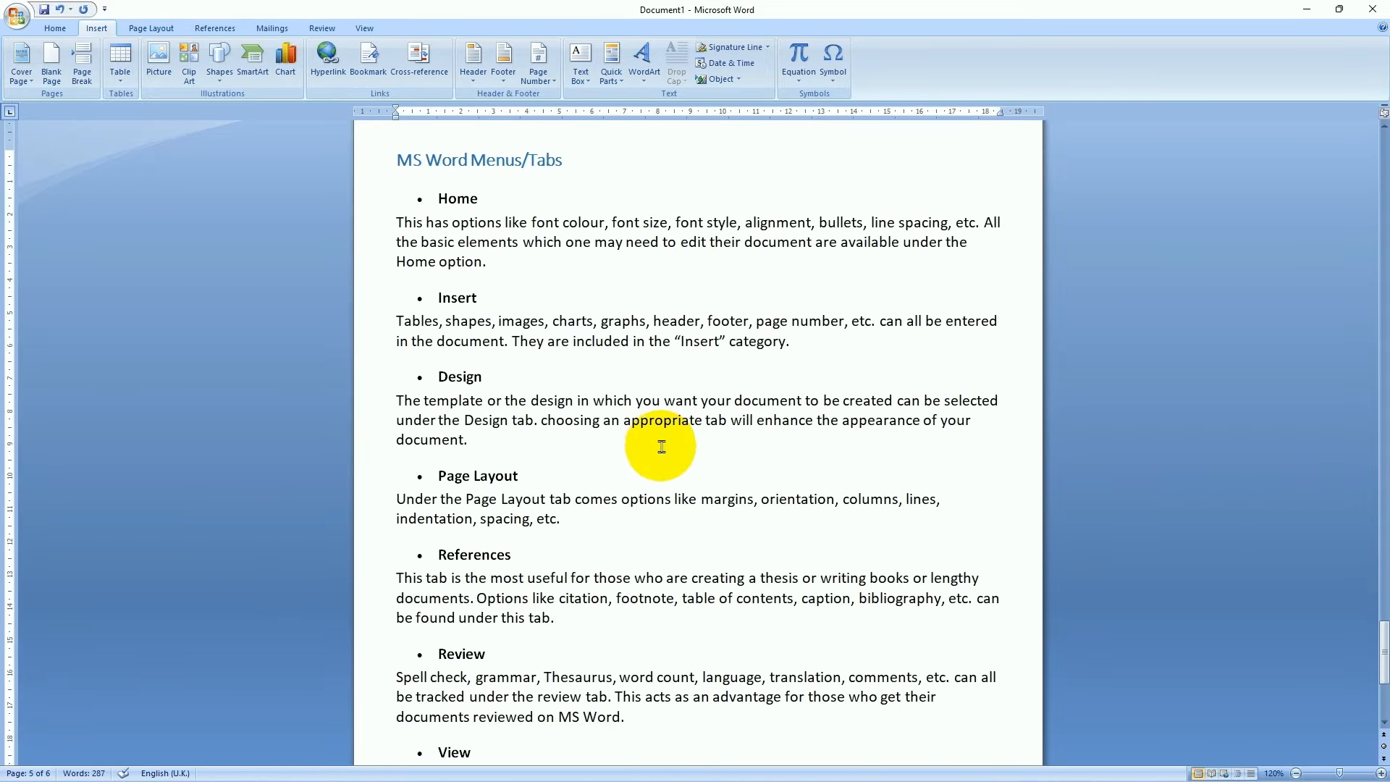
{"action": "scroll", "coordinate": [615, 673], "scroll_direction": "up", "scroll_amount": 1}
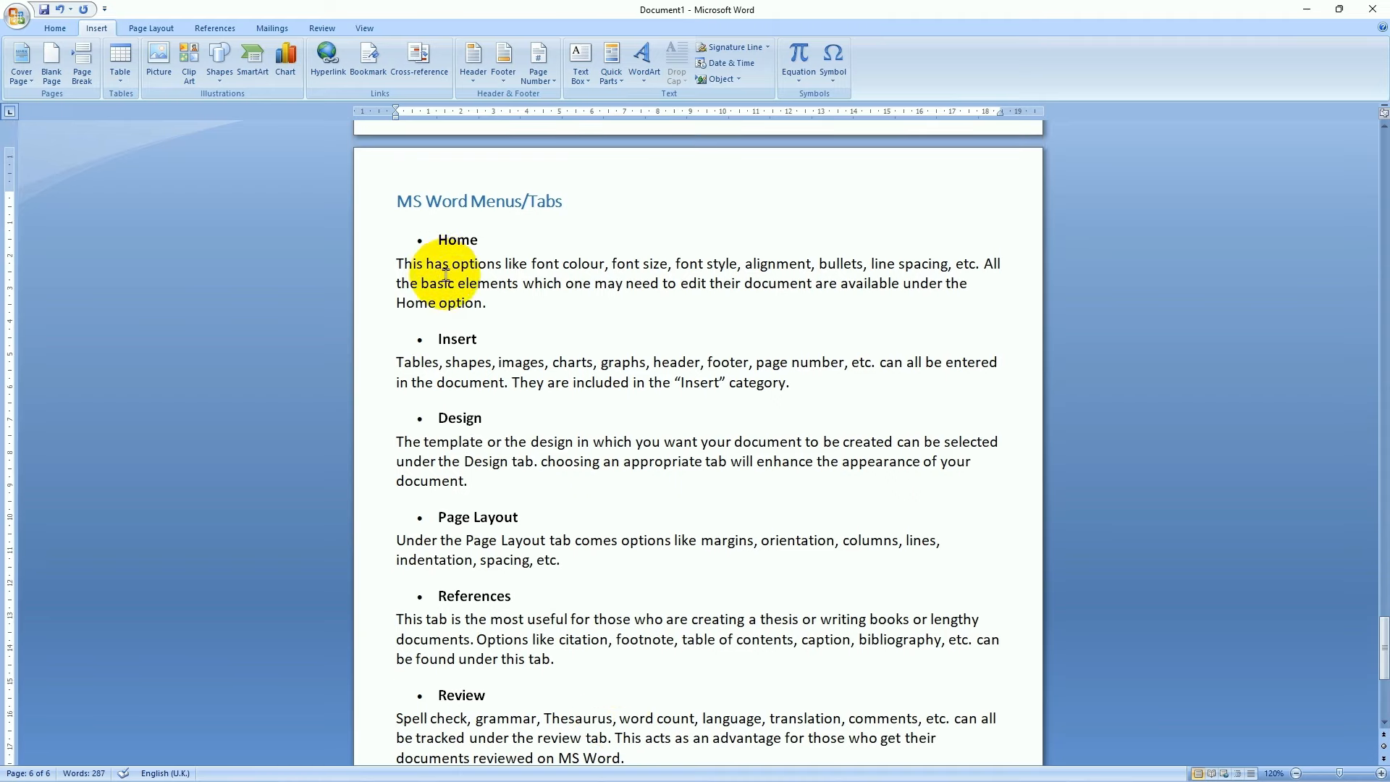
Enlarge the 'MS Word Menus/Tabs' heading with Grow Font
{"action": "left_click", "coordinate": [400, 201]}
{"action": "key", "text": "BackSpace"}
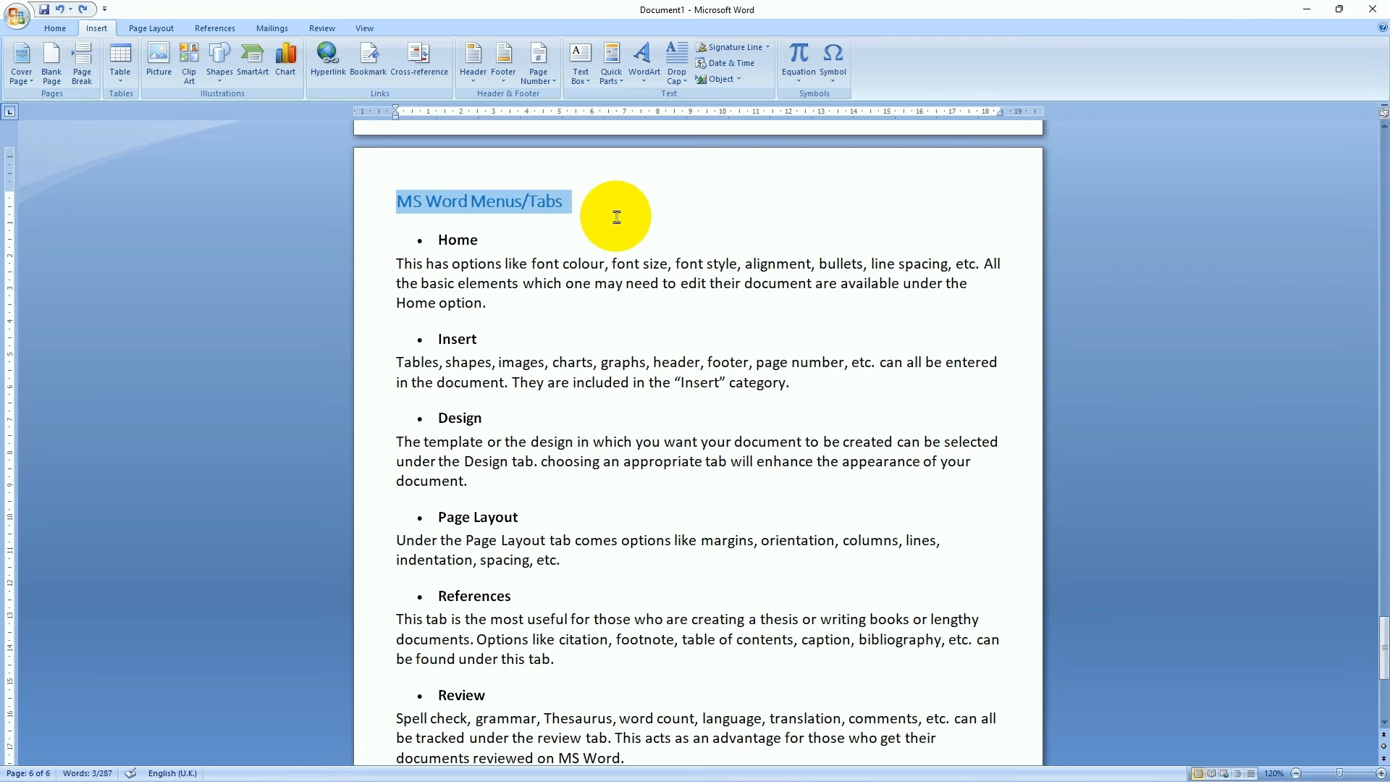
{"action": "left_click", "coordinate": [55, 27]}
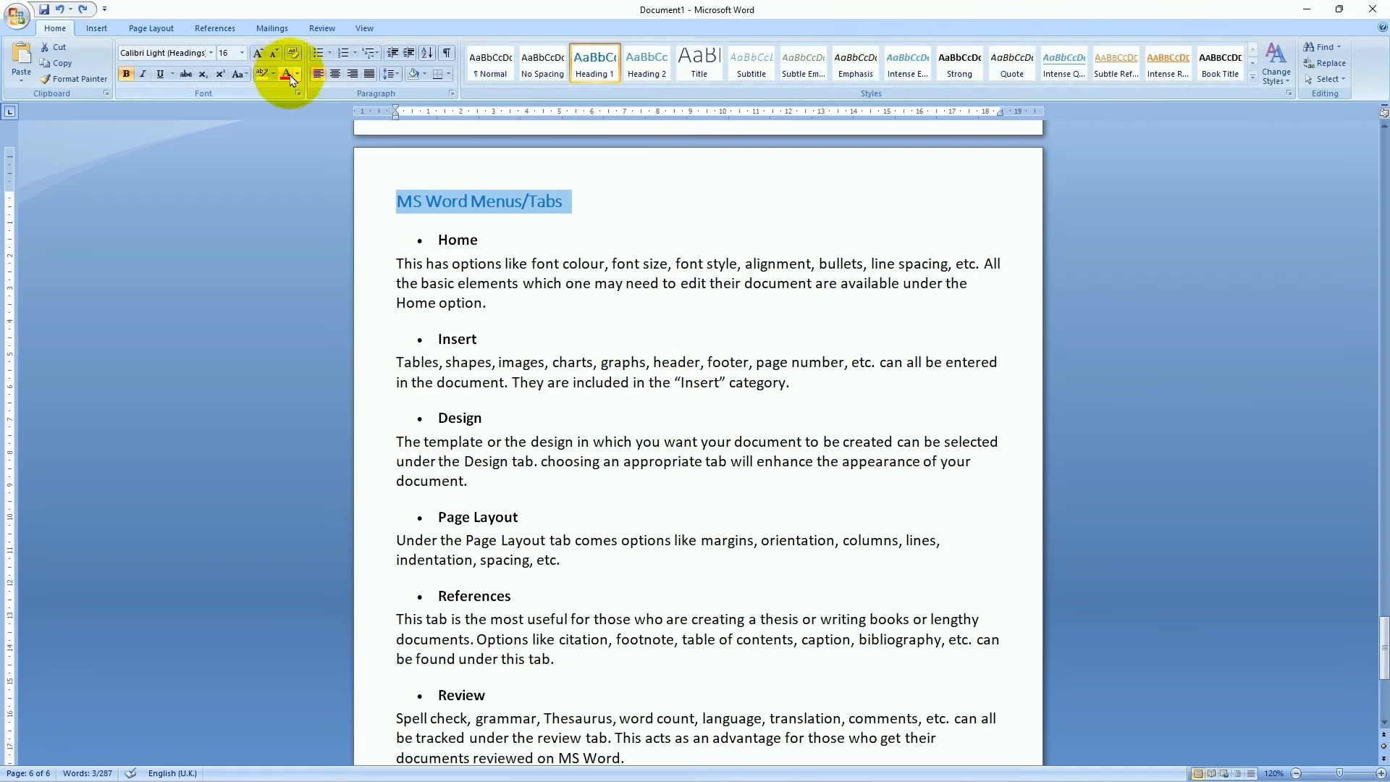
{"action": "left_click", "coordinate": [257, 54]}
{"action": "left_click", "coordinate": [671, 540]}
{"action": "scroll", "coordinate": [664, 549], "scroll_direction": "down", "scroll_amount": 3}
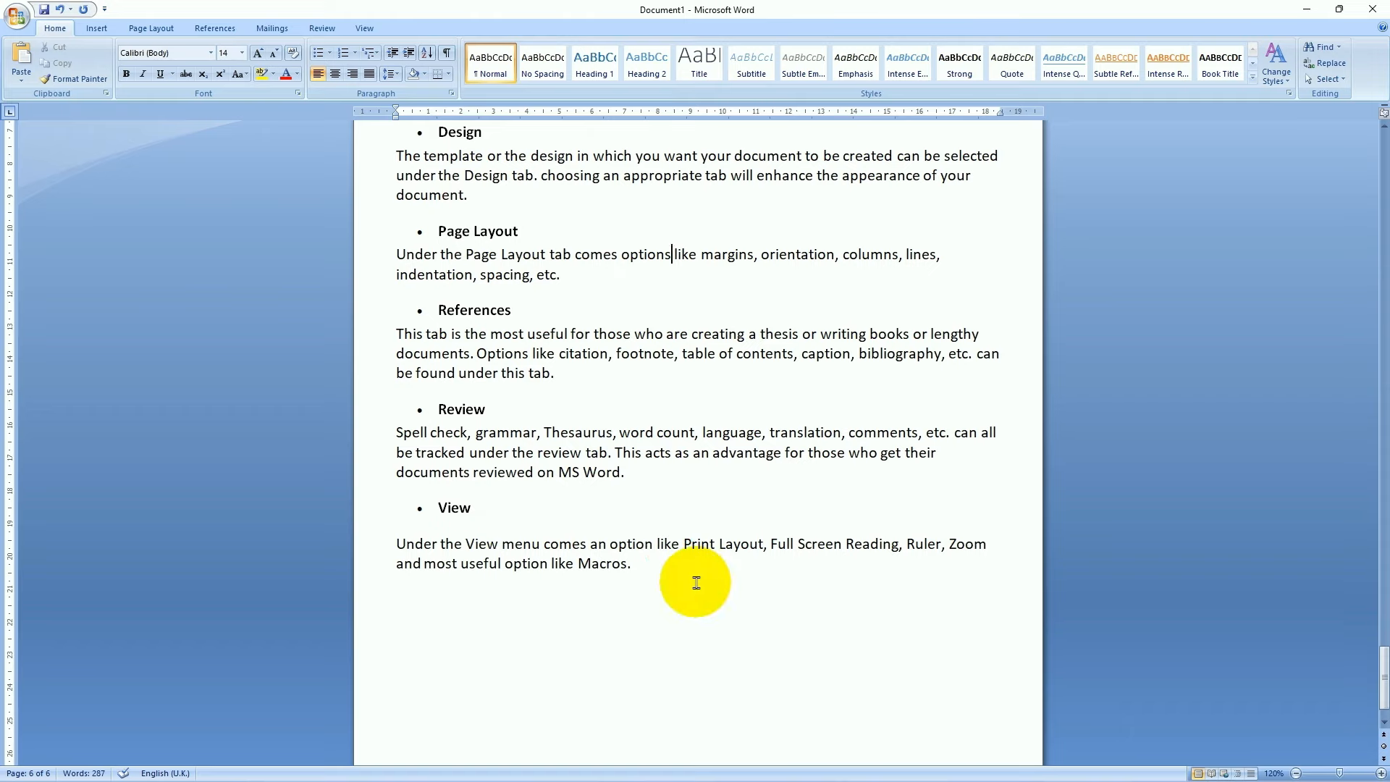
{"action": "scroll", "coordinate": [697, 583], "scroll_direction": "up", "scroll_amount": 5}
Return to the blank page 2 after the cover, put the caret there, and show Insert options
{"action": "scroll", "coordinate": [696, 583], "scroll_direction": "up", "scroll_amount": 15}
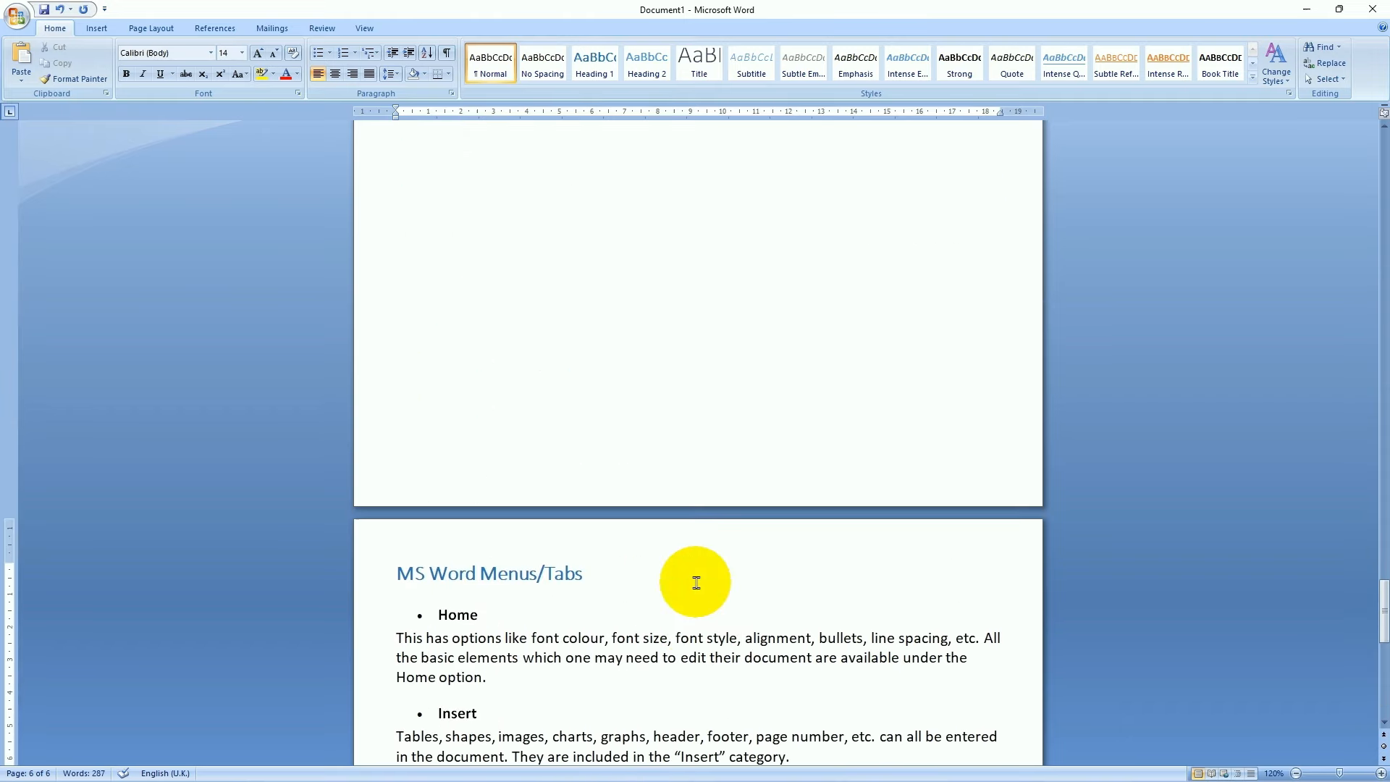
{"action": "scroll", "coordinate": [696, 583], "scroll_direction": "up", "scroll_amount": 8}
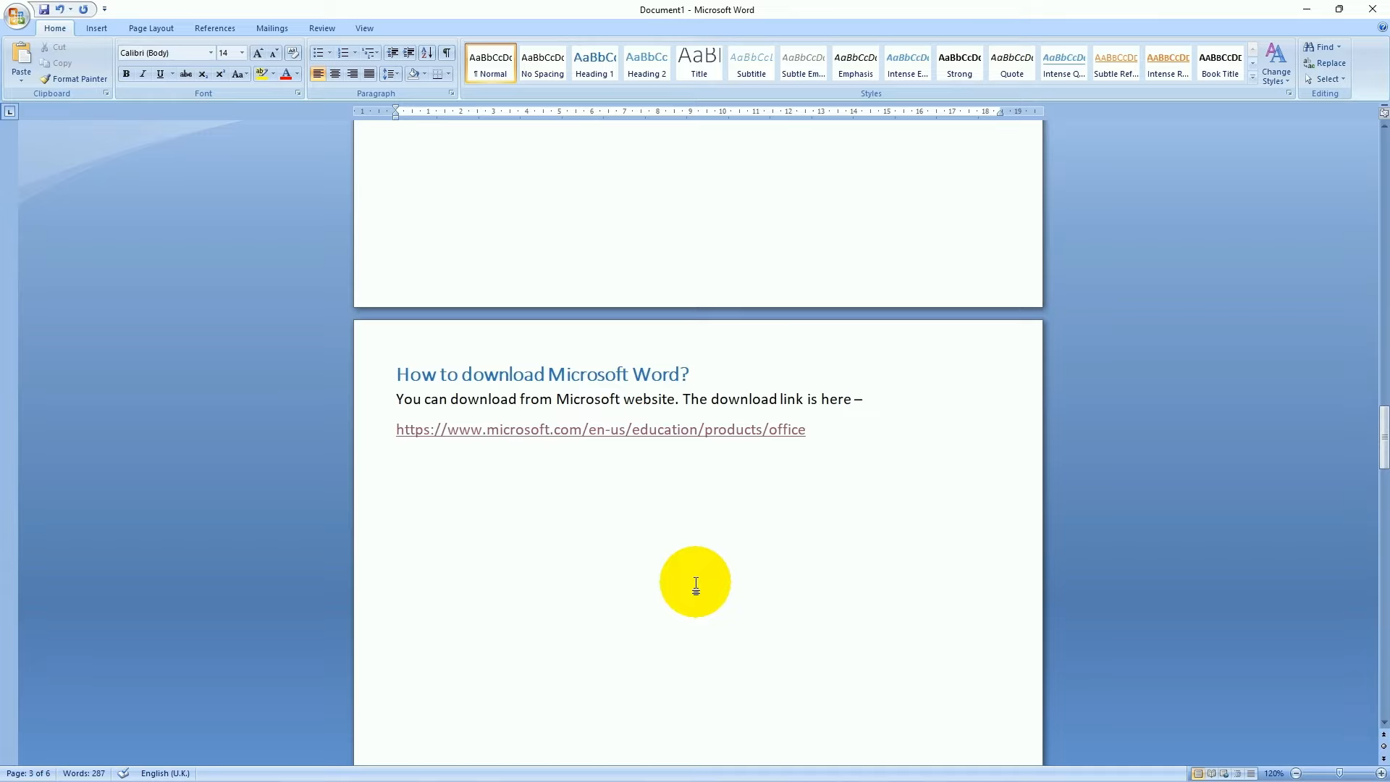
{"action": "scroll", "coordinate": [694, 585], "scroll_direction": "up", "scroll_amount": 2}
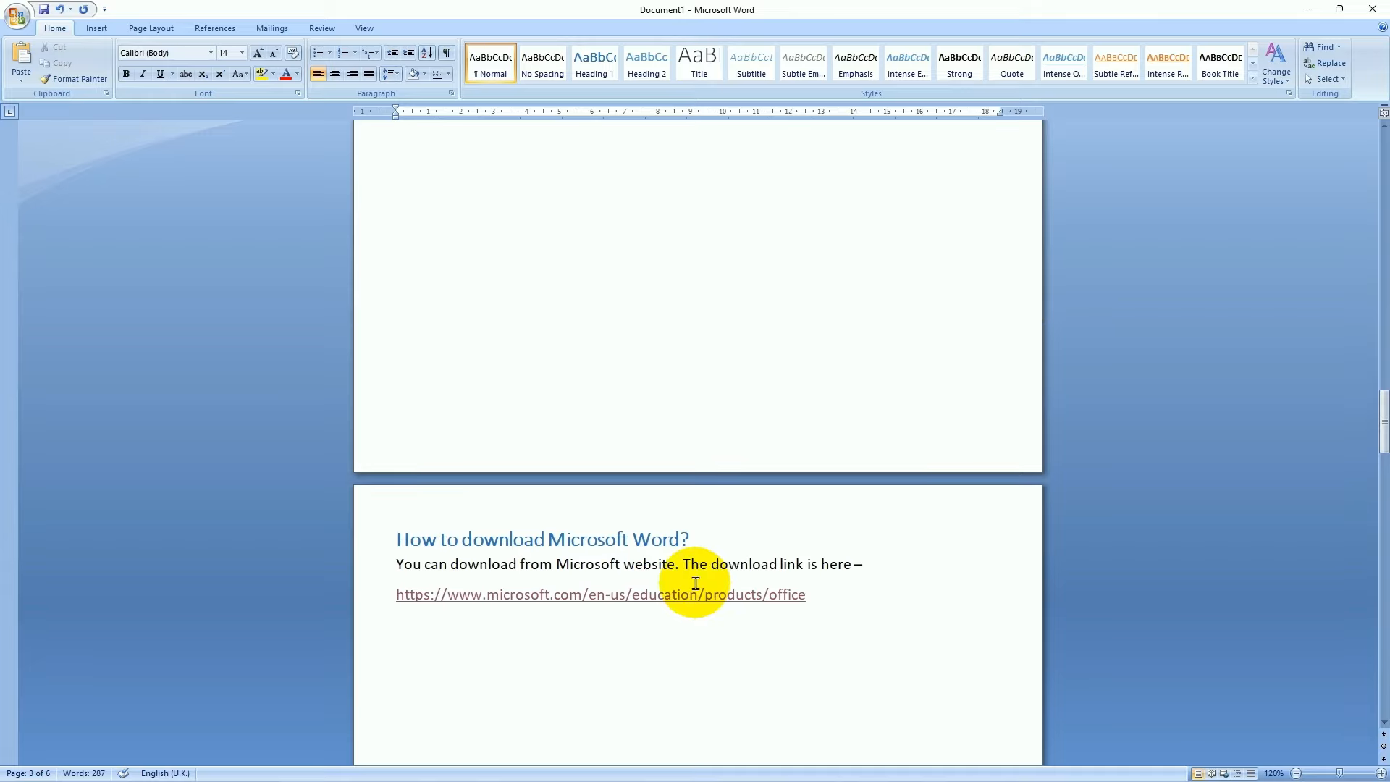
{"action": "scroll", "coordinate": [695, 582], "scroll_direction": "up", "scroll_amount": 12}
{"action": "left_click", "coordinate": [536, 387]}
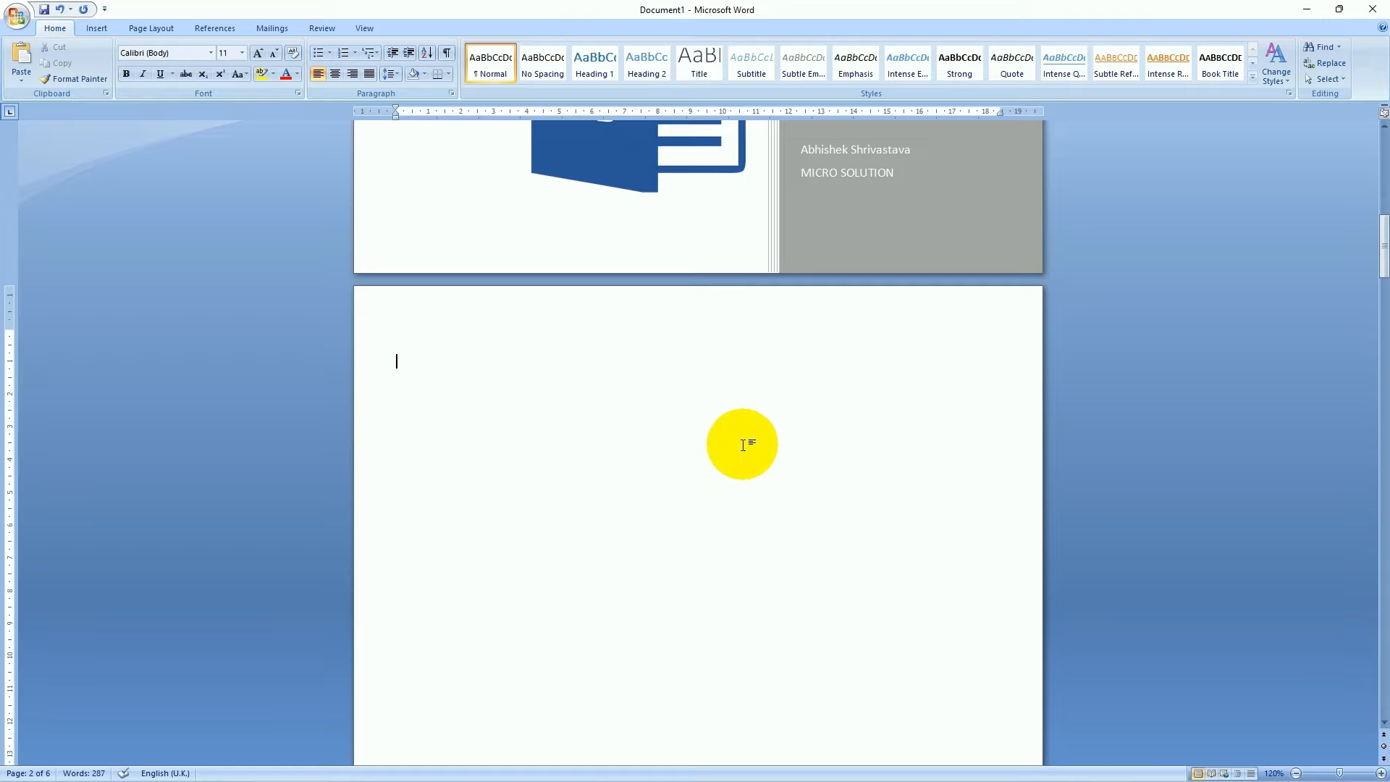
{"action": "scroll", "coordinate": [743, 444], "scroll_direction": "down", "scroll_amount": 4}
{"action": "scroll", "coordinate": [742, 445], "scroll_direction": "up", "scroll_amount": 4}
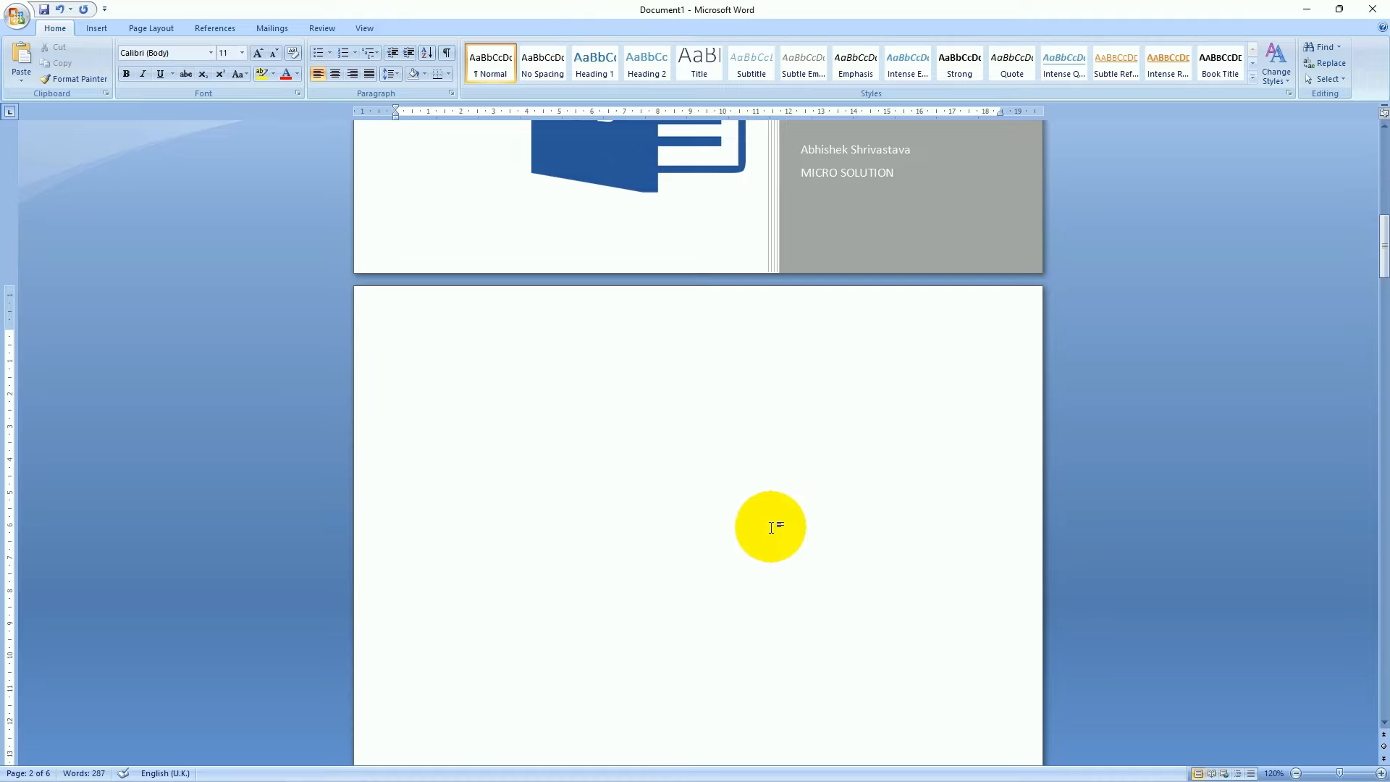
{"action": "left_click", "coordinate": [96, 28]}
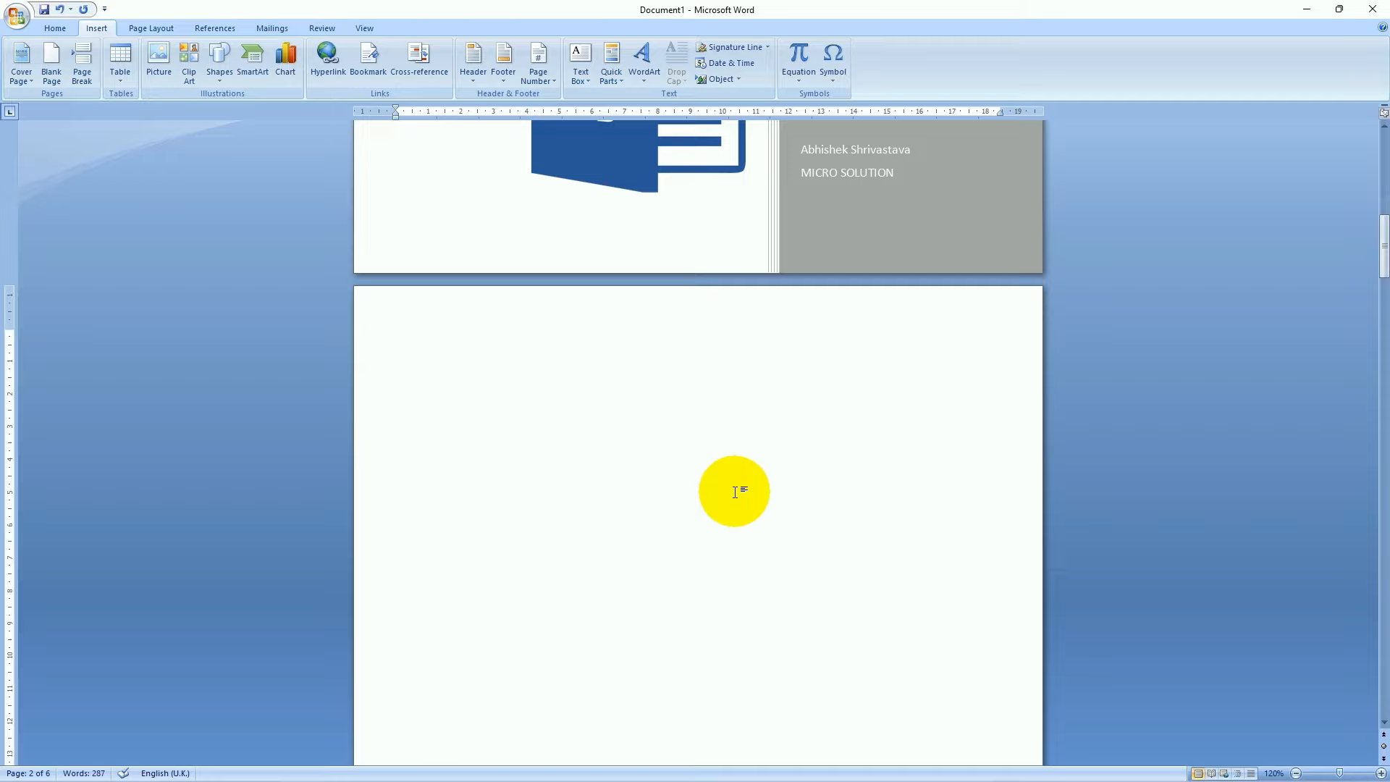
Preview the References Table of Contents gallery, then close it
{"action": "left_click", "coordinate": [224, 32]}
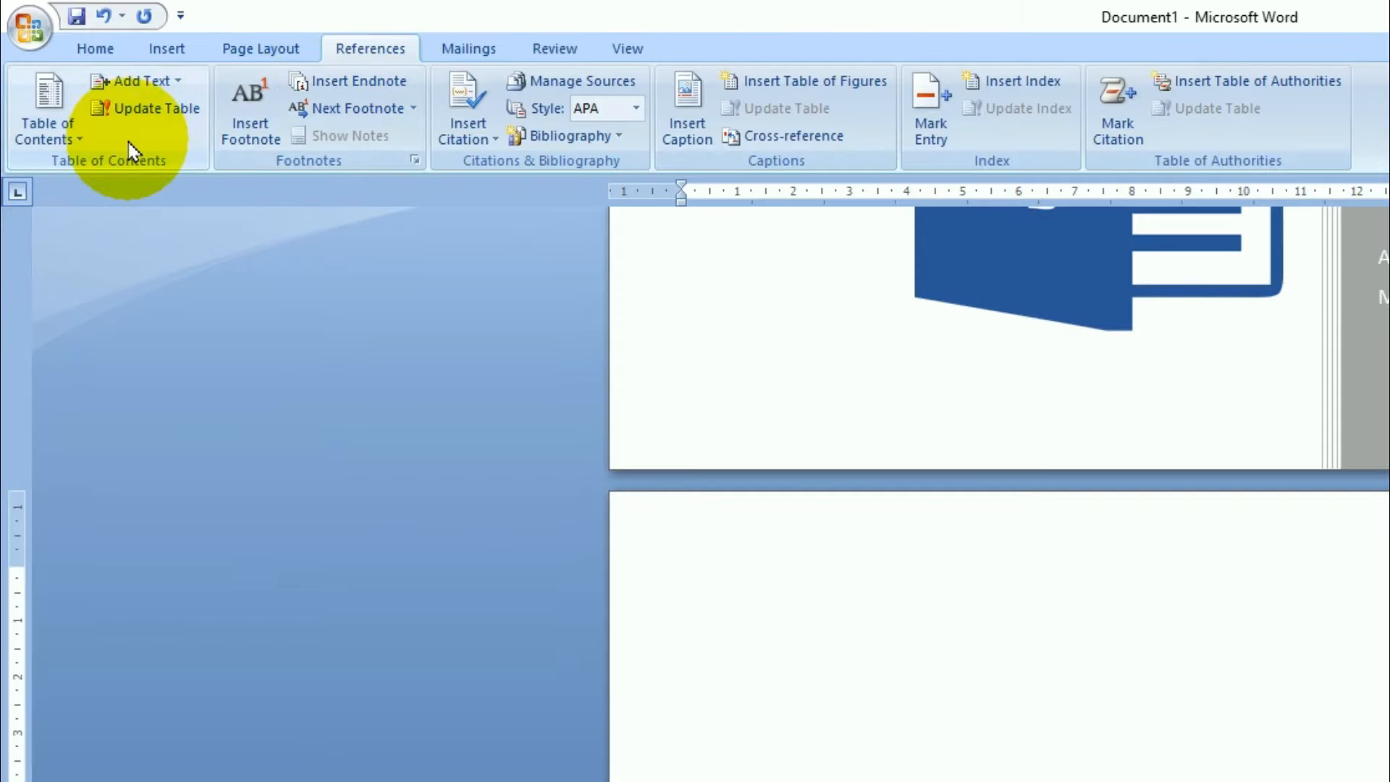
{"action": "left_click", "coordinate": [48, 123]}
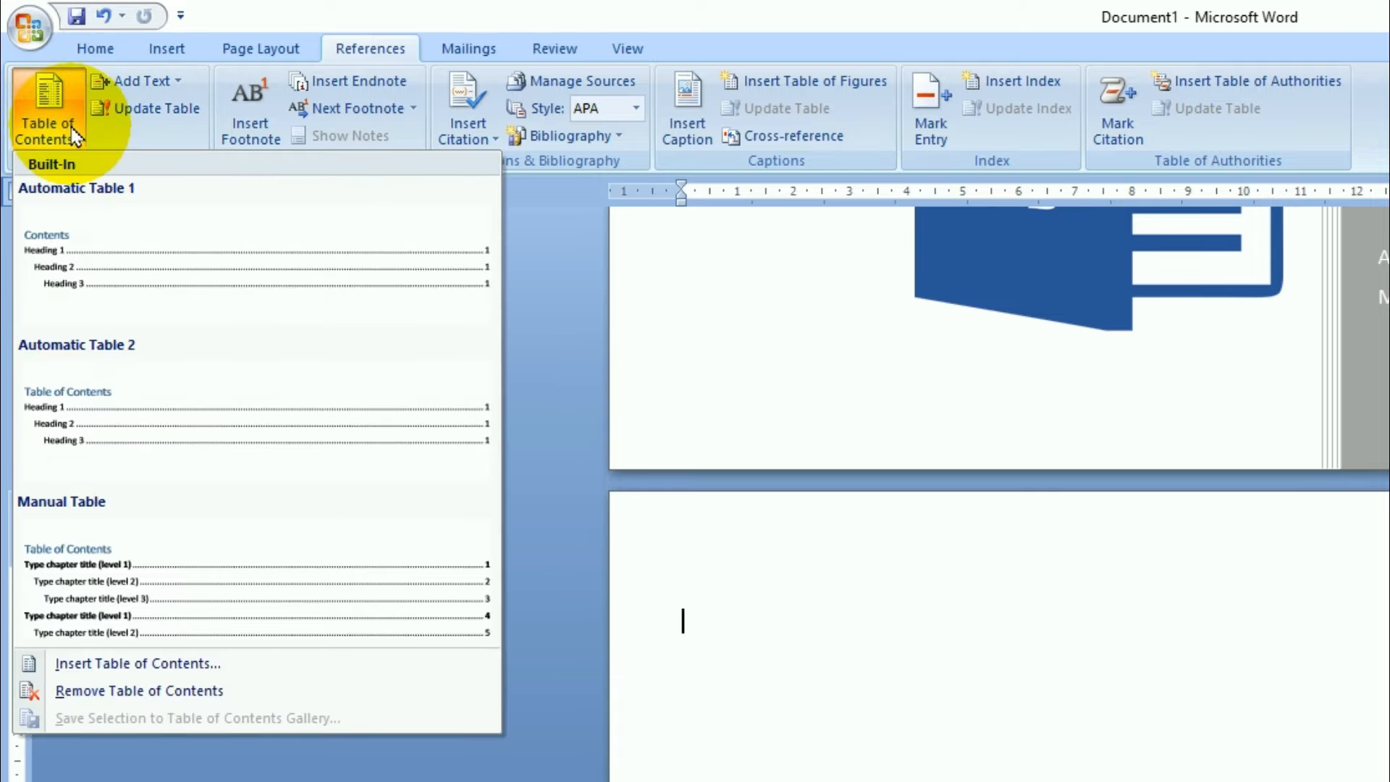
{"action": "left_click", "coordinate": [40, 110]}
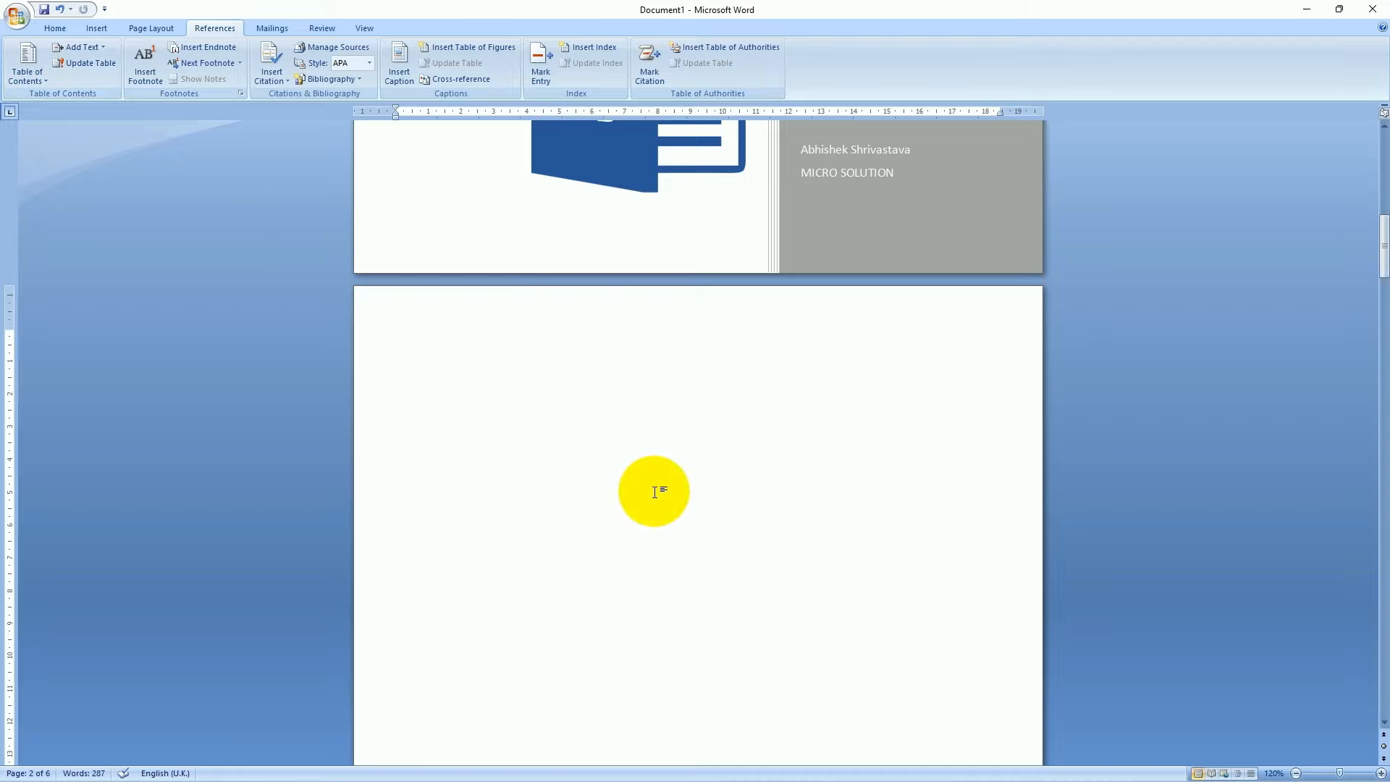
{"action": "scroll", "coordinate": [654, 491], "scroll_direction": "down", "scroll_amount": 12}
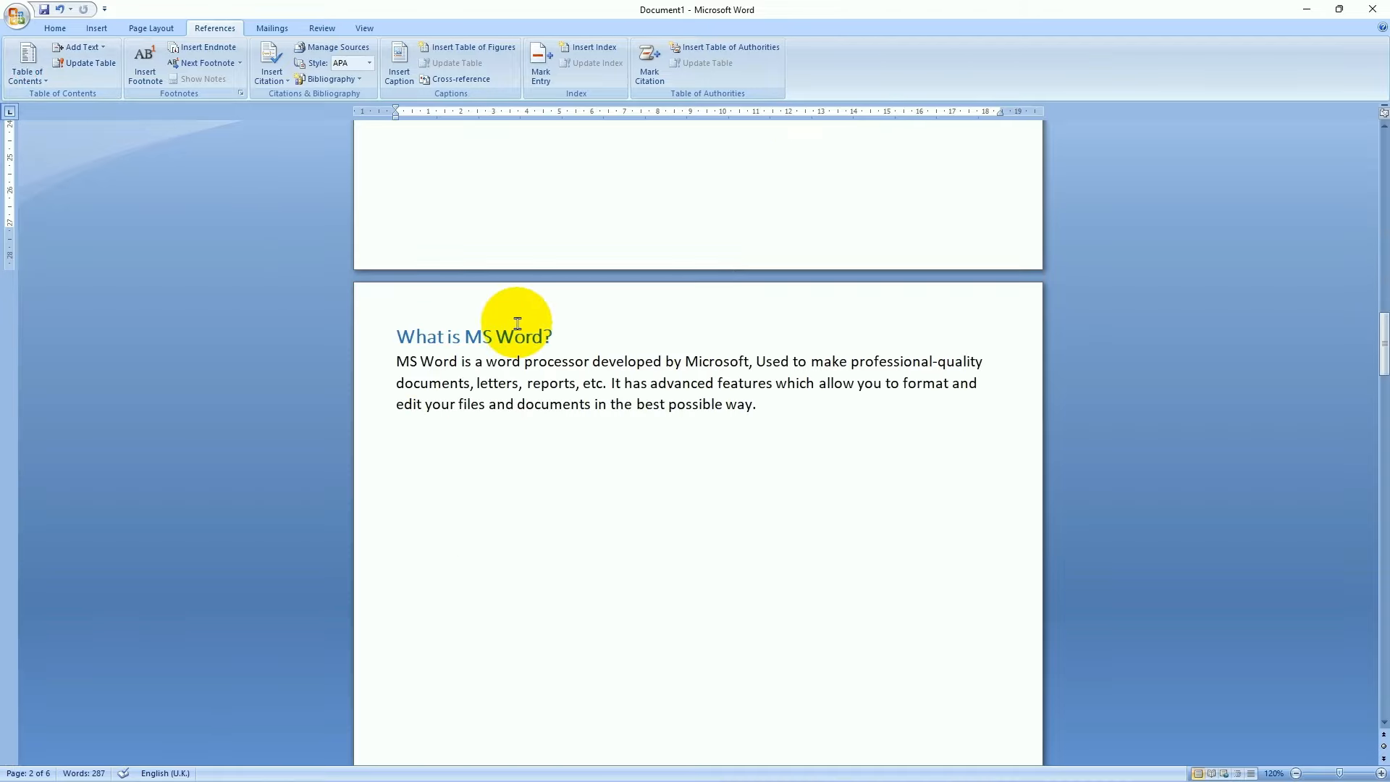
Apply Heading 1 to the 'What is MS Word?' heading and put the caret back on page 2
{"action": "left_click", "coordinate": [554, 335]}
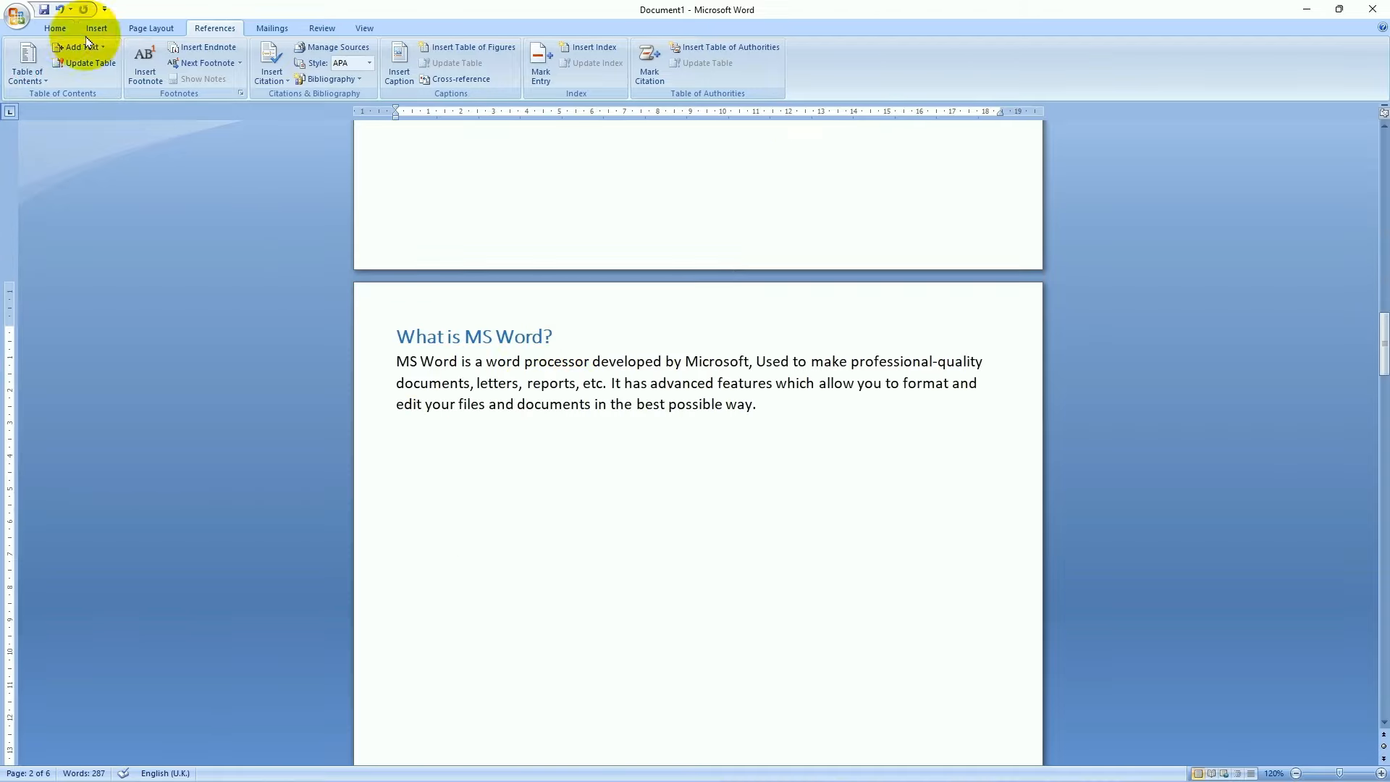
{"action": "left_click", "coordinate": [55, 27]}
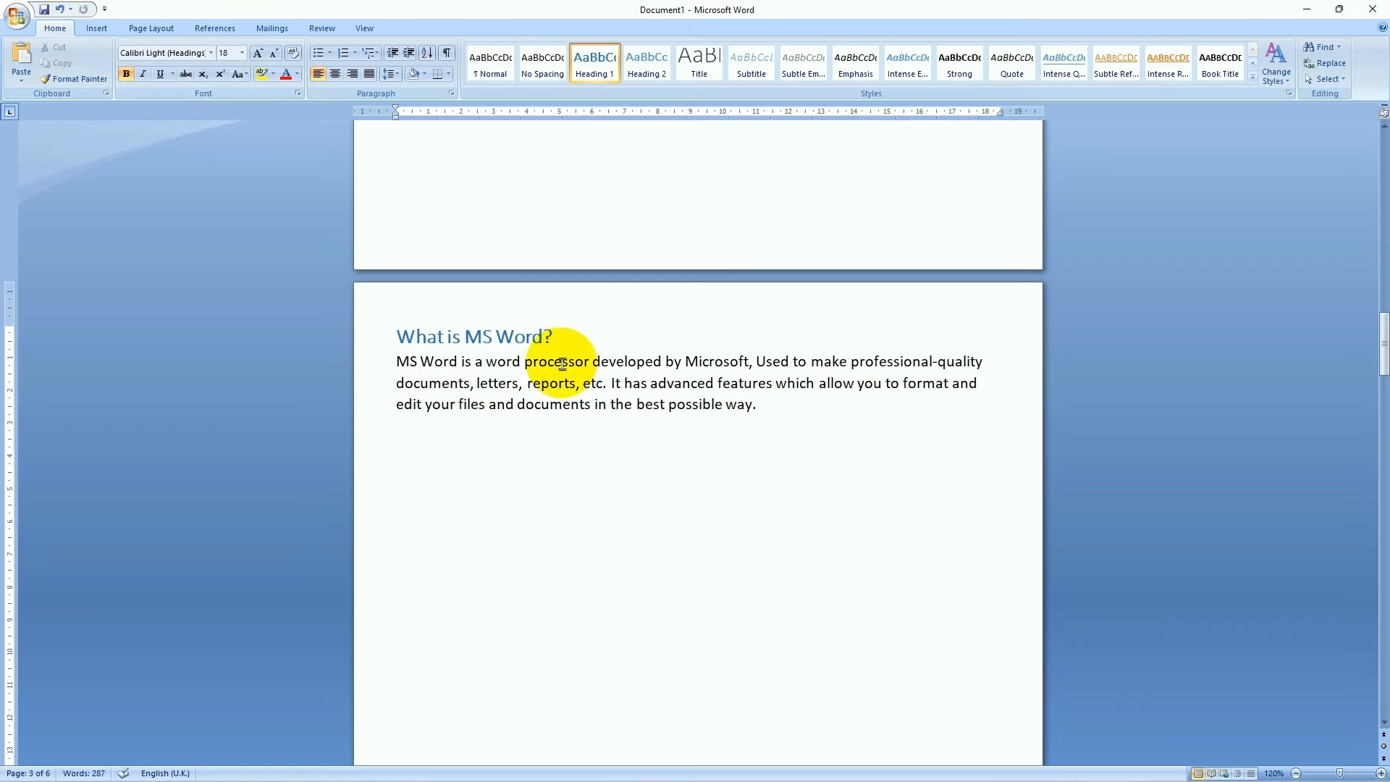
{"action": "left_click", "coordinate": [215, 29]}
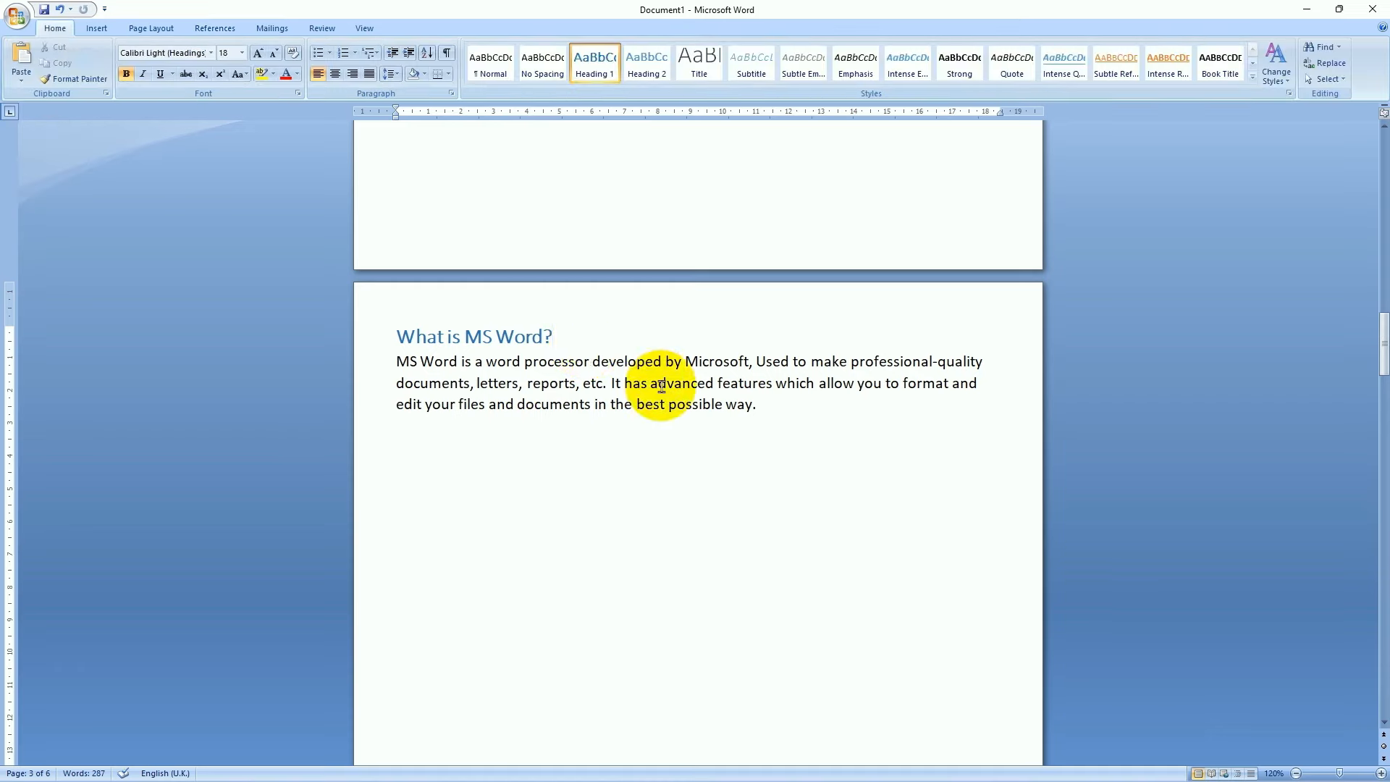
{"action": "left_click", "coordinate": [595, 64]}
{"action": "scroll", "coordinate": [688, 463], "scroll_direction": "up", "scroll_amount": 10}
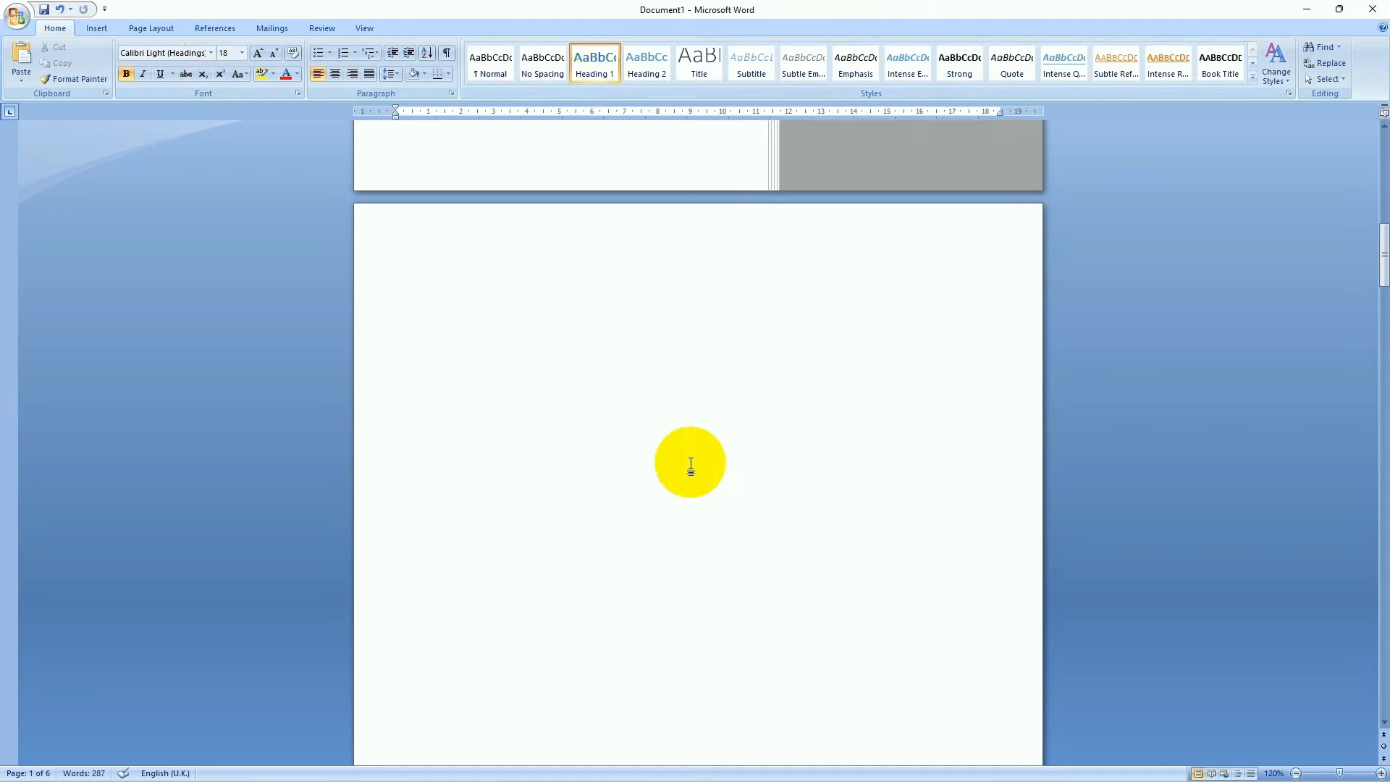
{"action": "scroll", "coordinate": [630, 420], "scroll_direction": "down", "scroll_amount": 1}
{"action": "scroll", "coordinate": [506, 311], "scroll_direction": "up", "scroll_amount": 1}
{"action": "left_click", "coordinate": [446, 271]}
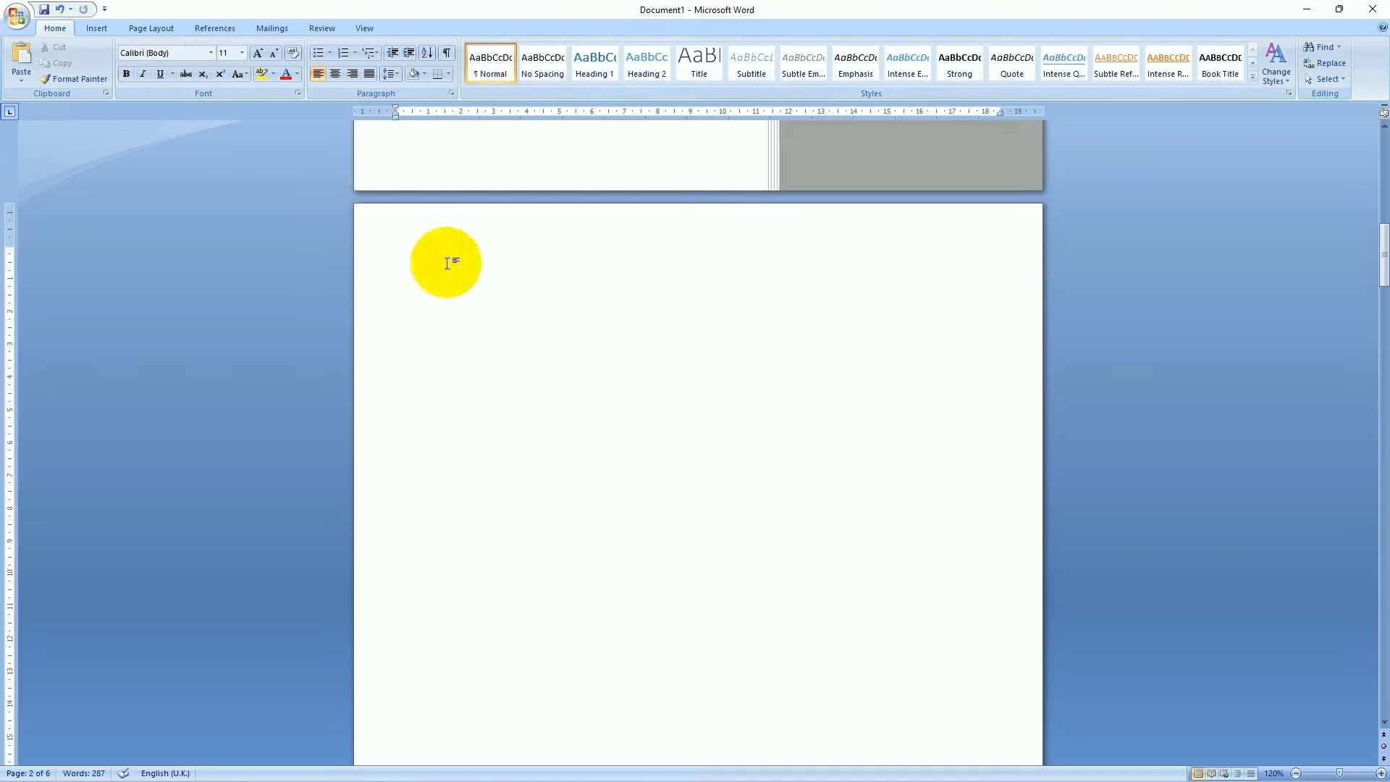
{"action": "left_click", "coordinate": [215, 28]}
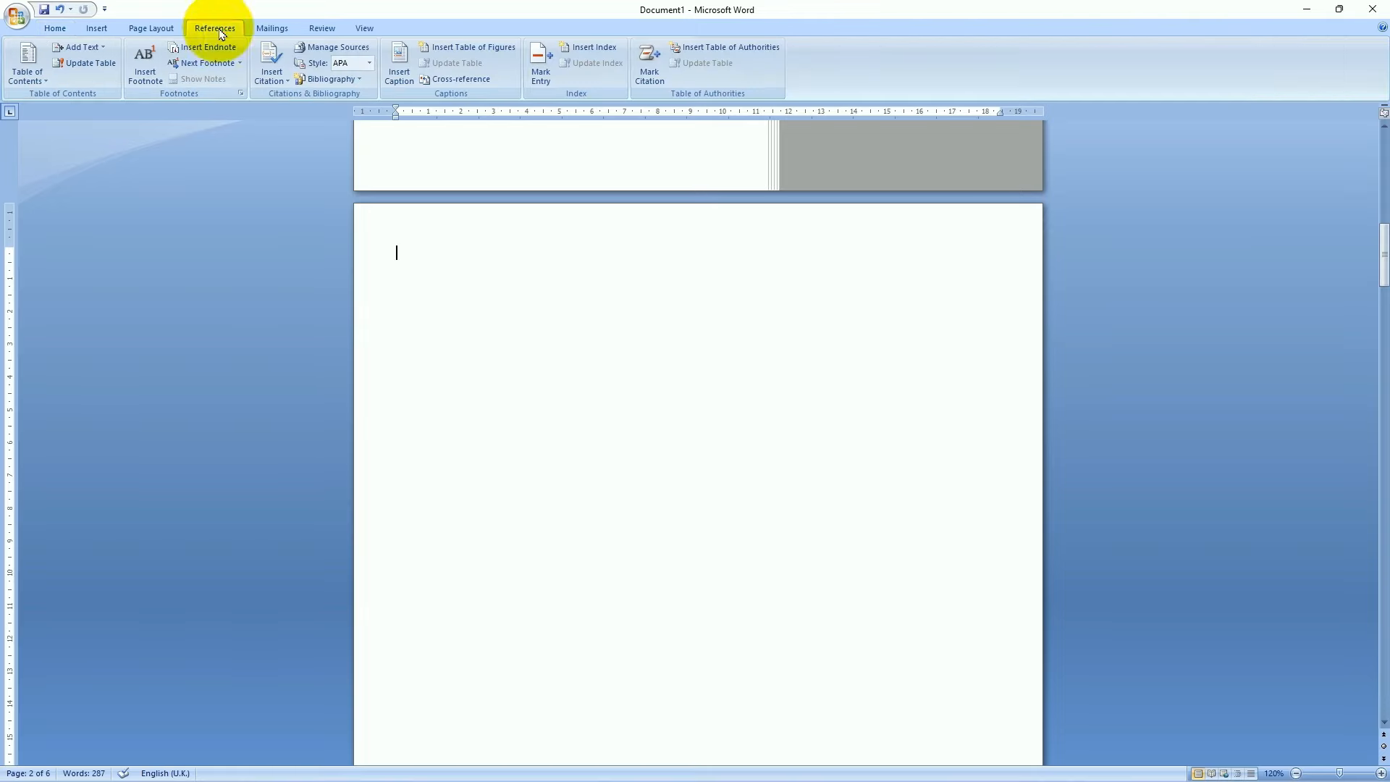
Insert an automatic Table of Contents on page 2 from the References gallery
{"action": "left_click", "coordinate": [47, 74]}
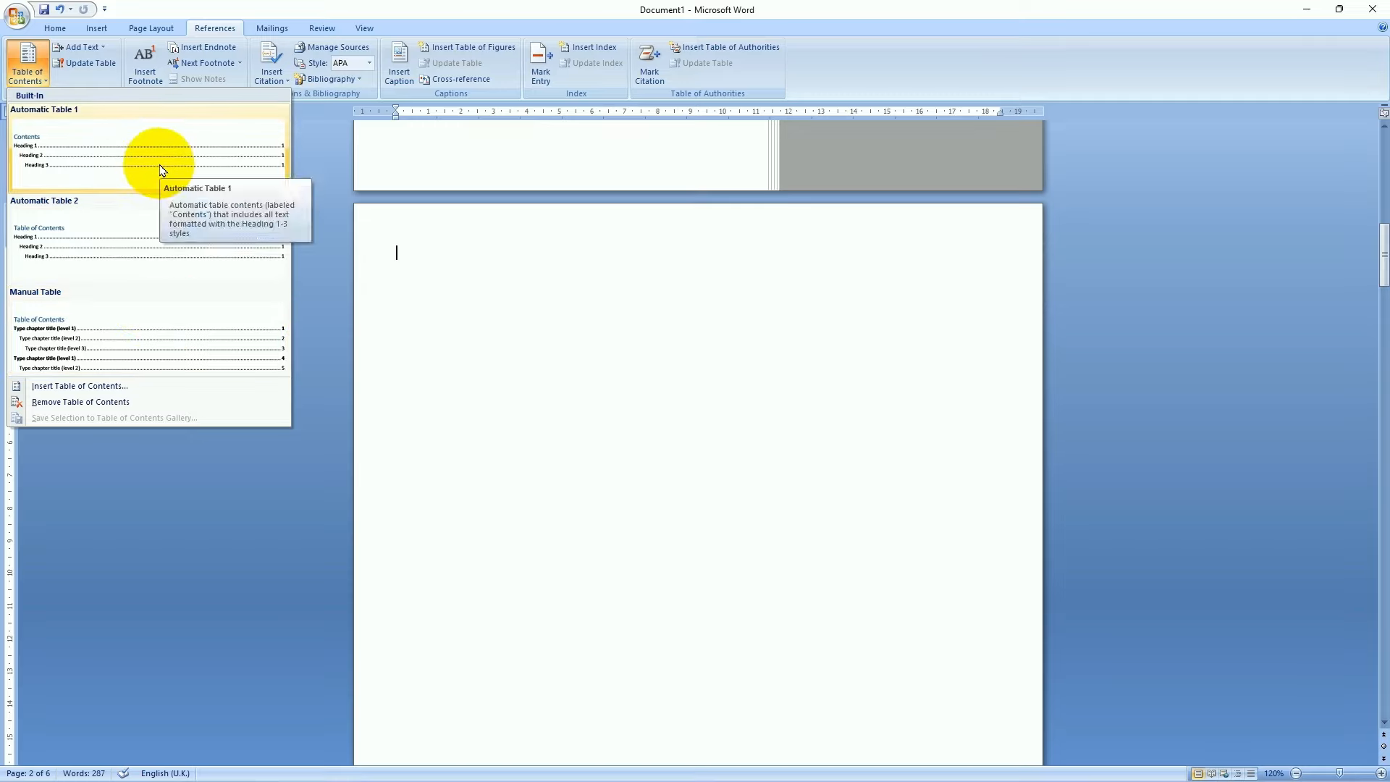
{"action": "left_click", "coordinate": [158, 265]}
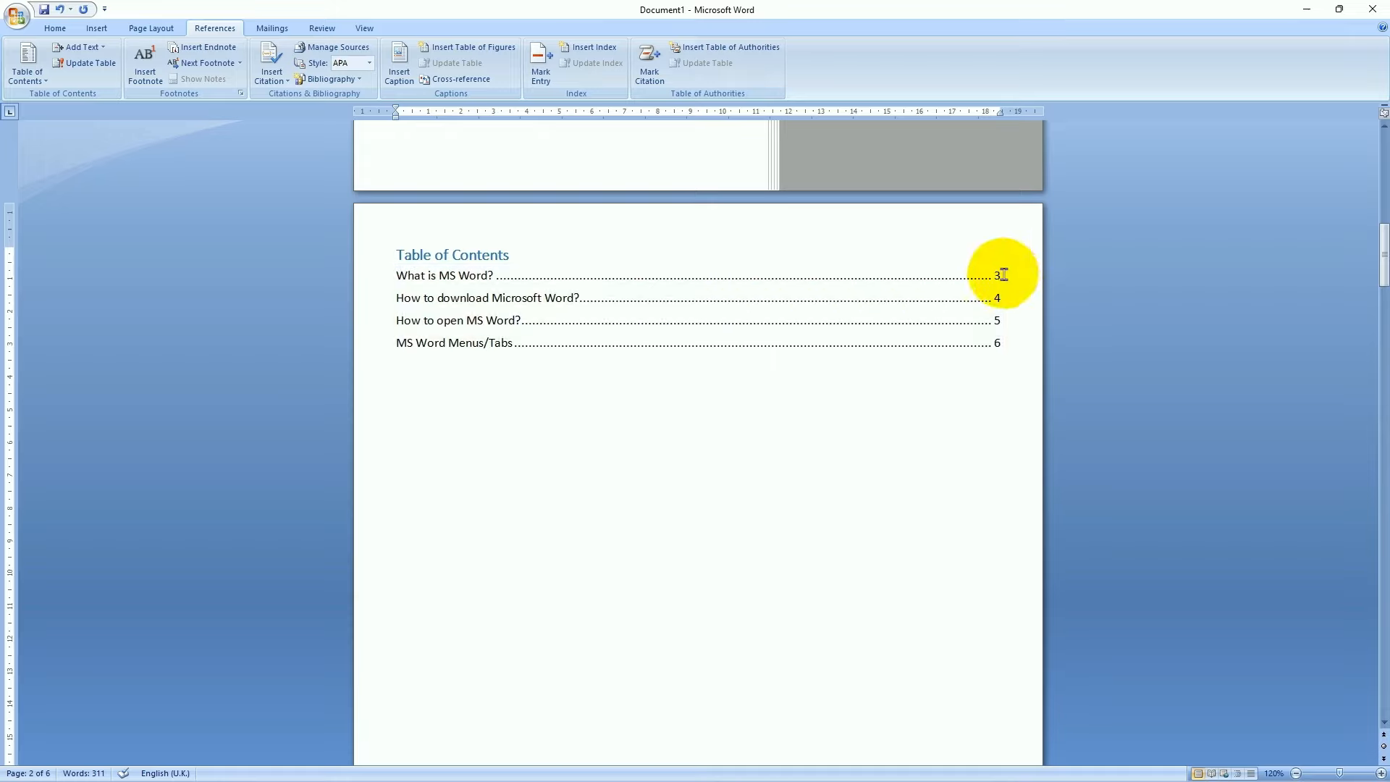
Select the four table of contents entries and grow their font to 22 pt
{"action": "left_click", "coordinate": [397, 275]}
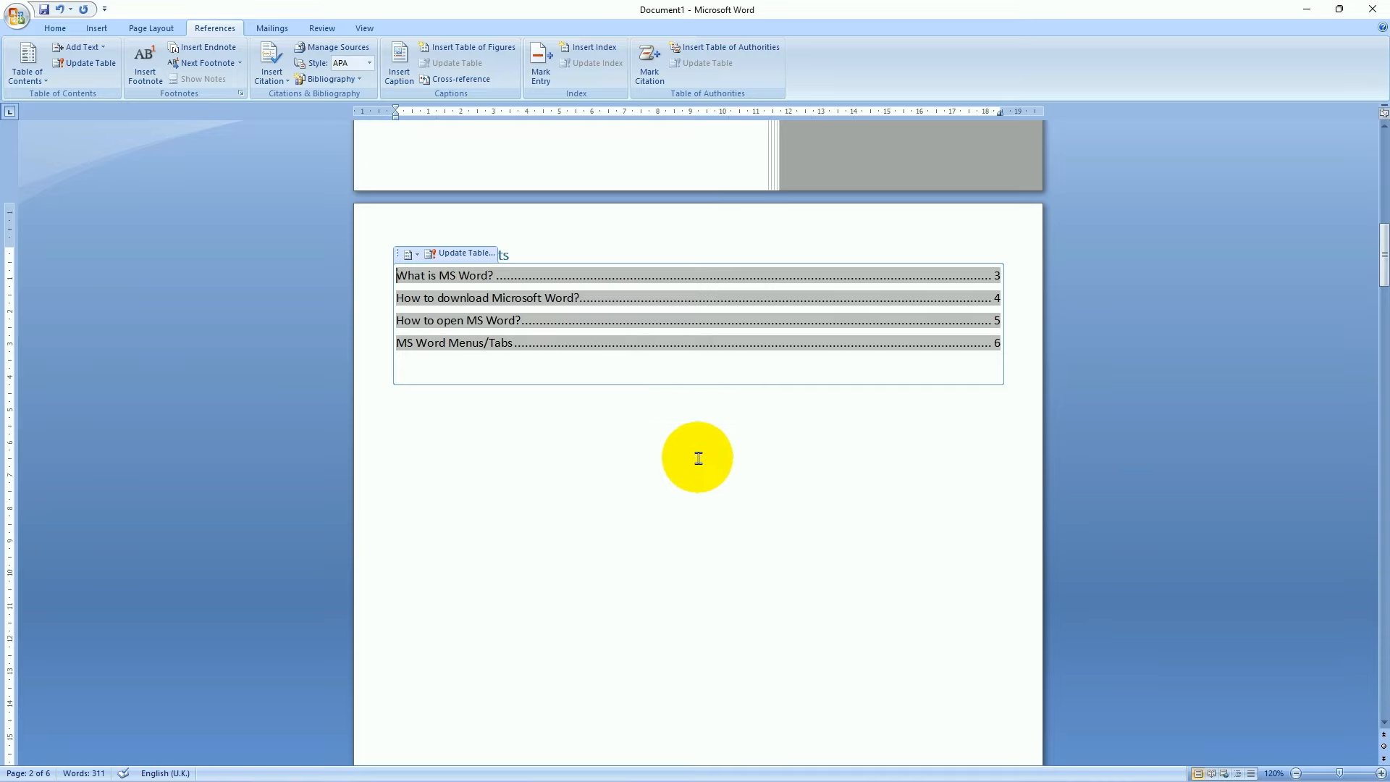
{"action": "left_click", "coordinate": [698, 459]}
{"action": "left_click_drag", "start_coordinate": [393, 275], "coordinate": [391, 280]}
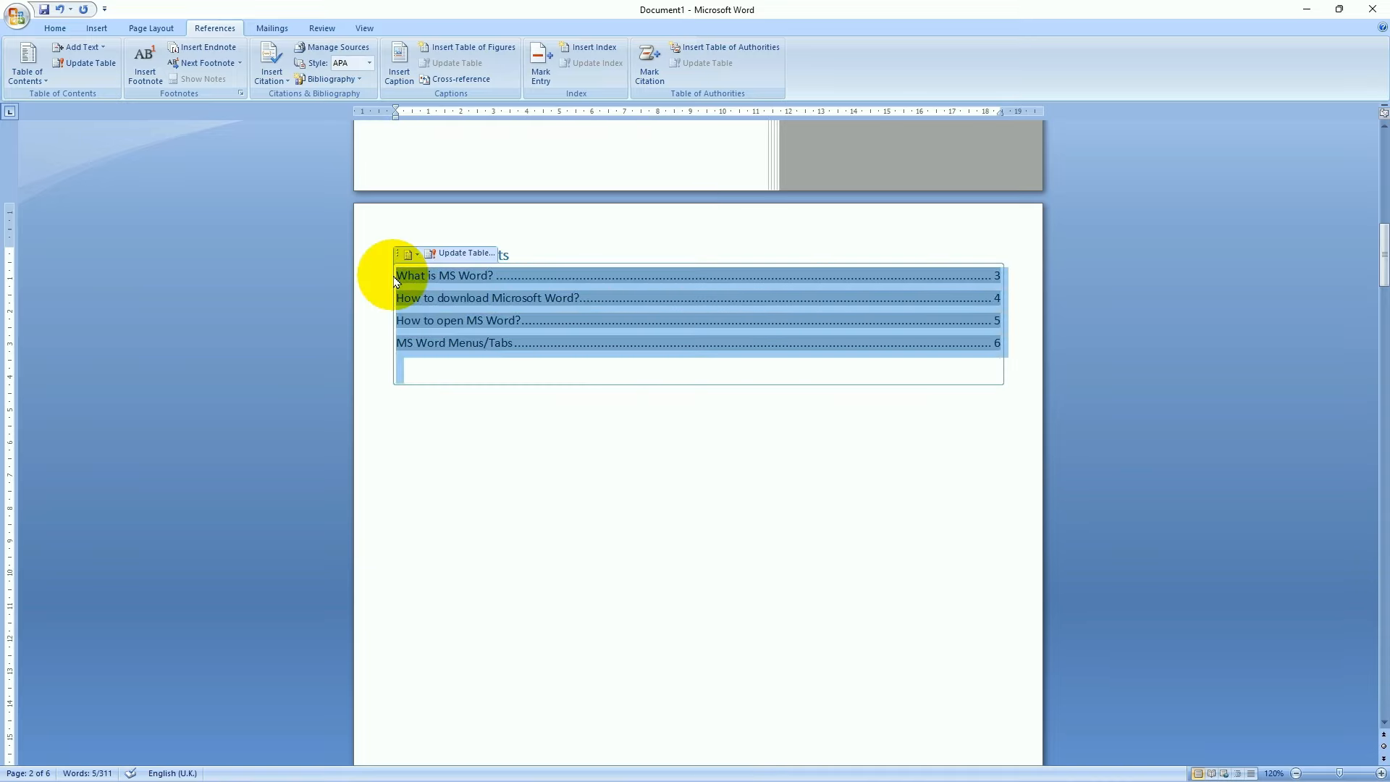
{"action": "left_click", "coordinate": [55, 28]}
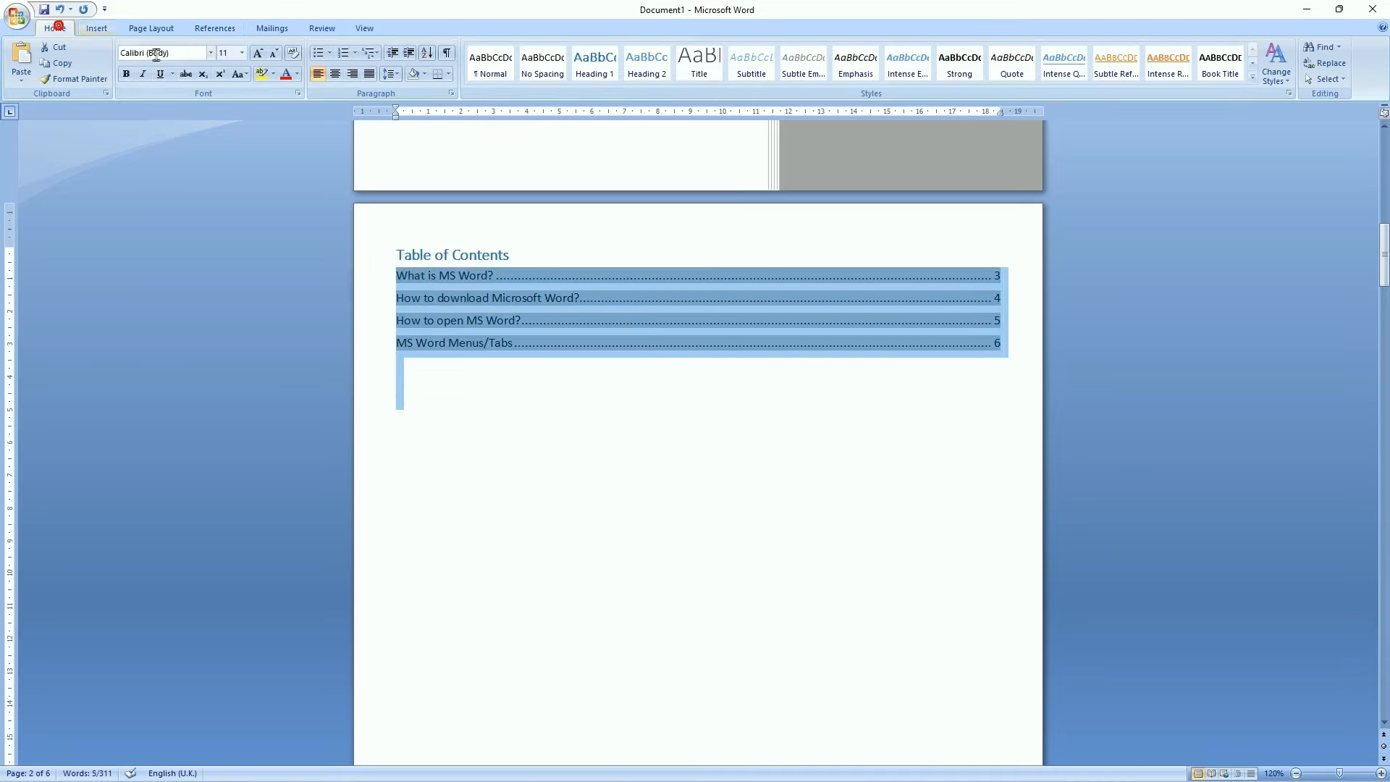
{"action": "left_click", "coordinate": [256, 53]}
{"action": "left_click", "coordinate": [256, 53]}
{"action": "left_click", "coordinate": [257, 53]}
{"action": "left_click", "coordinate": [256, 53]}
{"action": "left_click", "coordinate": [257, 52]}
{"action": "left_click", "coordinate": [257, 53]}
{"action": "left_click", "coordinate": [511, 510]}
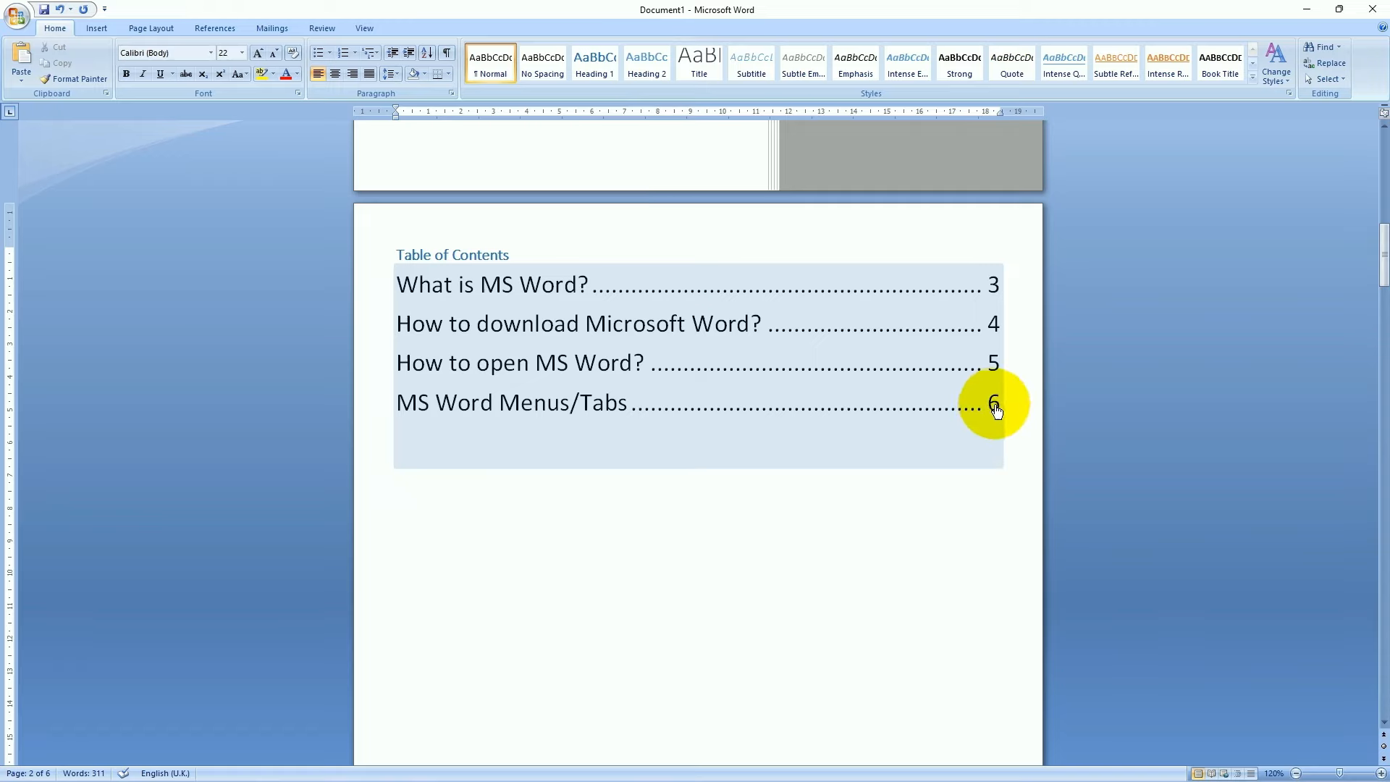
Follow a table of contents entry to the 'MS Word Menus/Tabs' heading to confirm the link works
{"action": "left_click", "coordinate": [998, 410]}
{"action": "left_click", "coordinate": [998, 410], "text": "ctrl"}
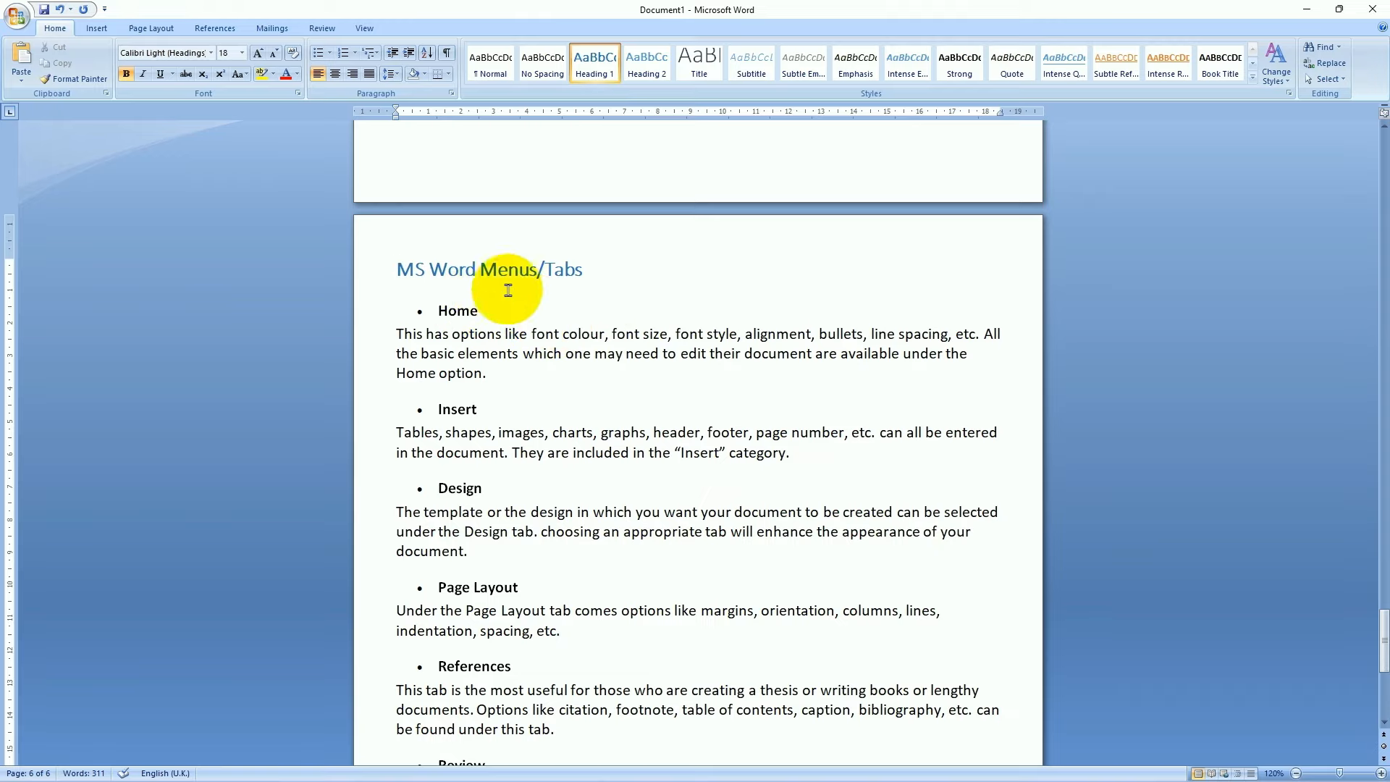
{"action": "scroll", "coordinate": [854, 445], "scroll_direction": "up", "scroll_amount": 2}
{"action": "scroll", "coordinate": [850, 444], "scroll_direction": "up", "scroll_amount": 8}
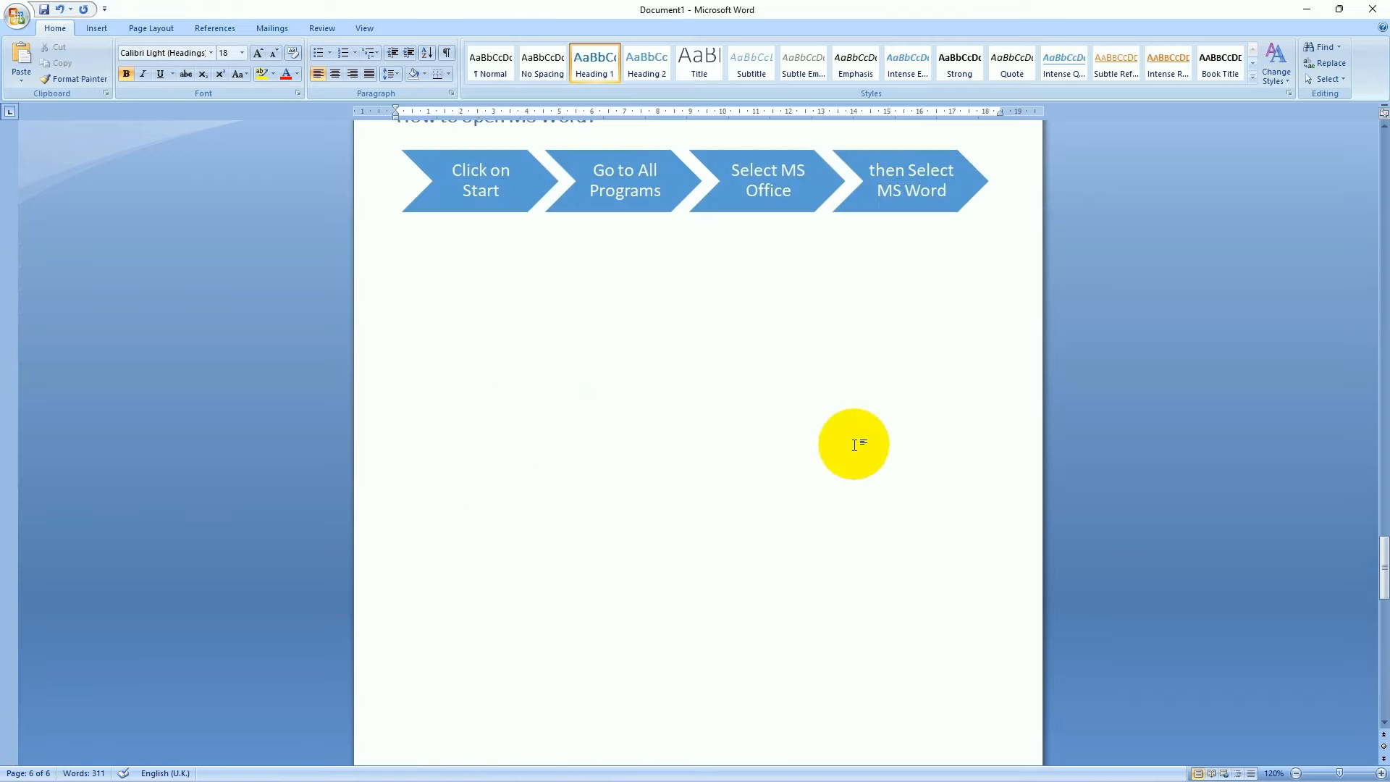
{"action": "left_click_drag", "start_coordinate": [1381, 570], "coordinate": [1356, 270]}
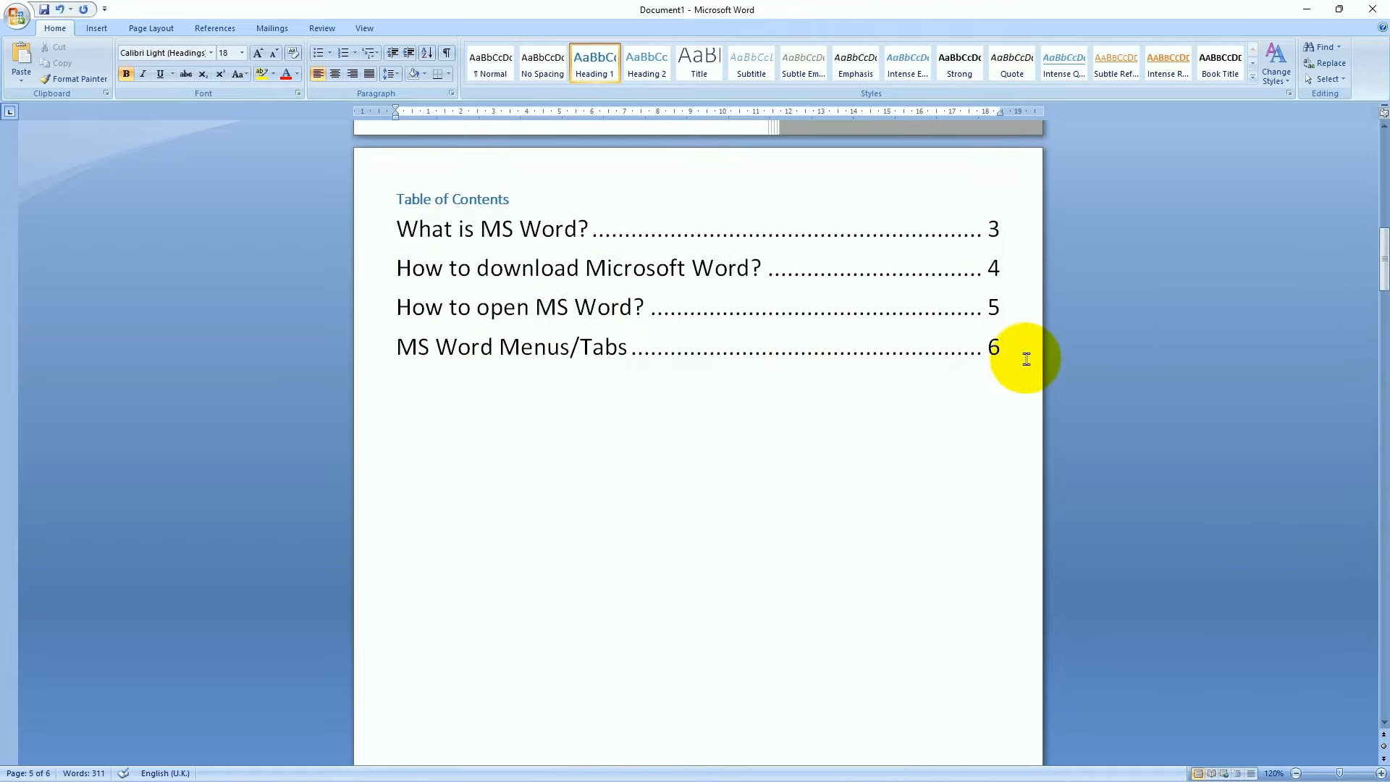
{"action": "left_click", "coordinate": [1023, 357]}
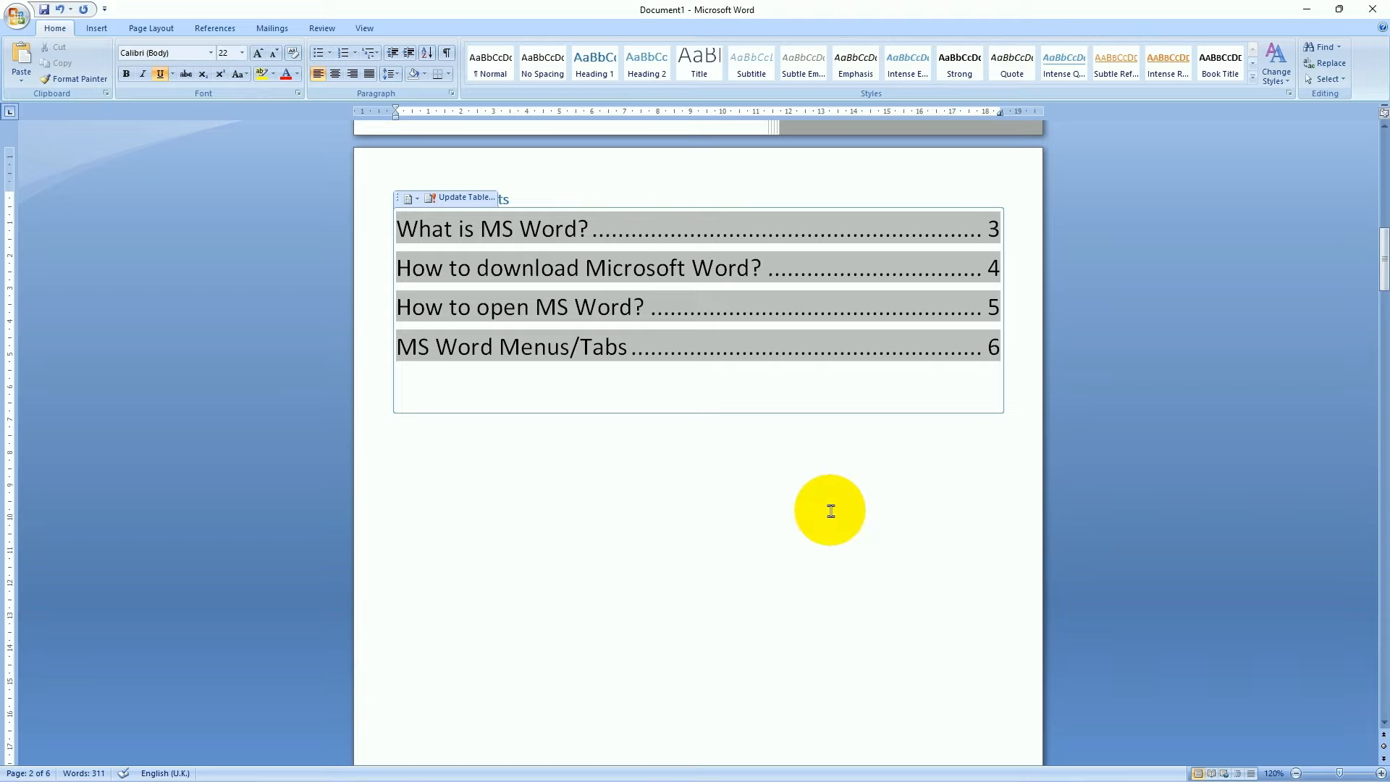
{"action": "scroll", "coordinate": [629, 599], "scroll_direction": "down", "scroll_amount": 10}
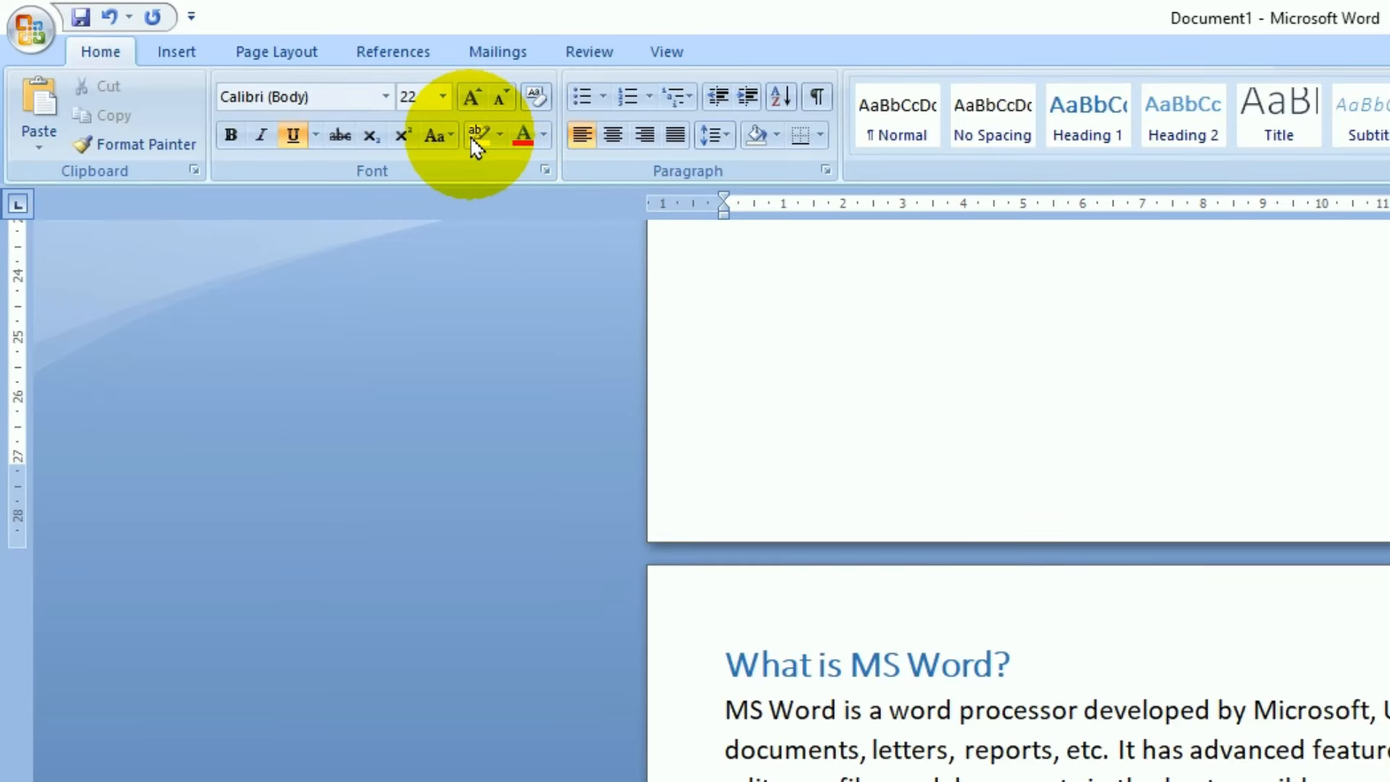
{"action": "left_click", "coordinate": [478, 136]}
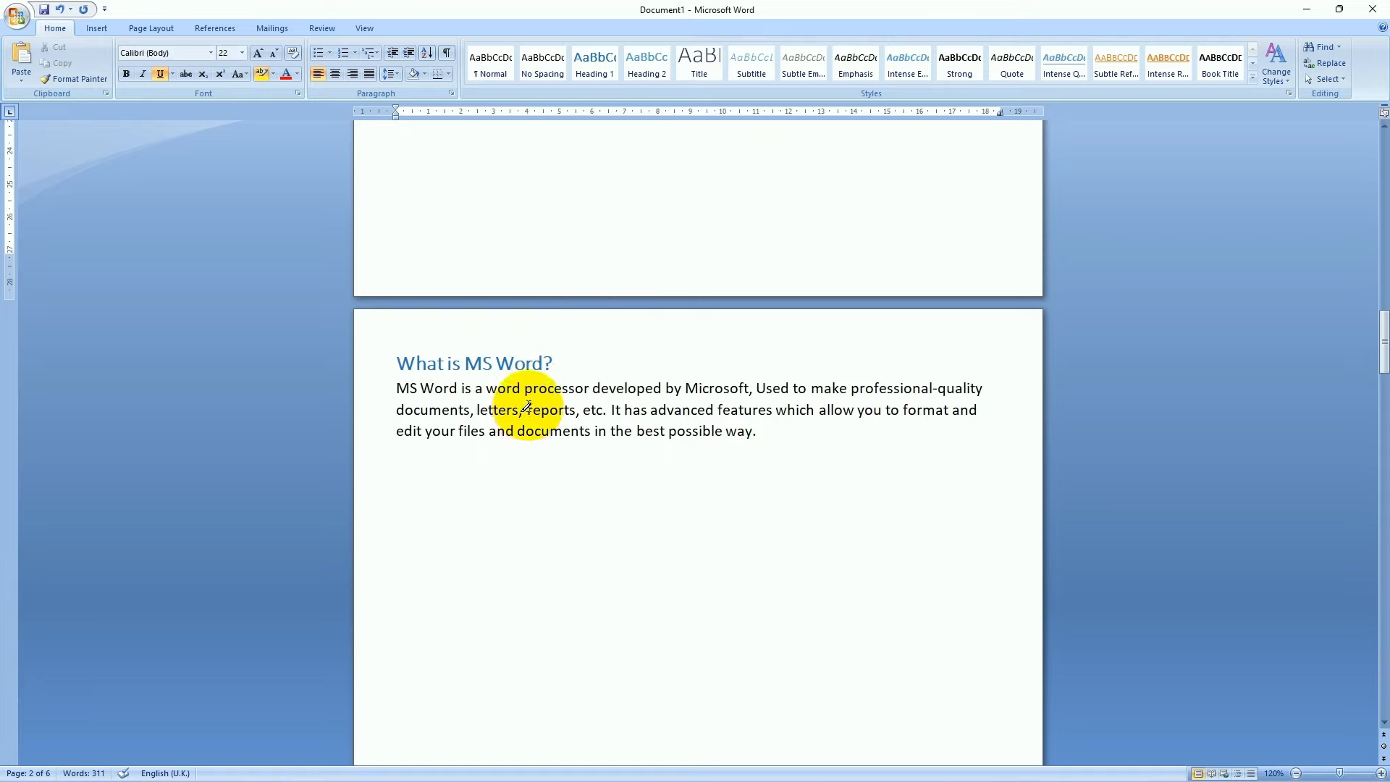
{"action": "left_click", "coordinate": [522, 392]}
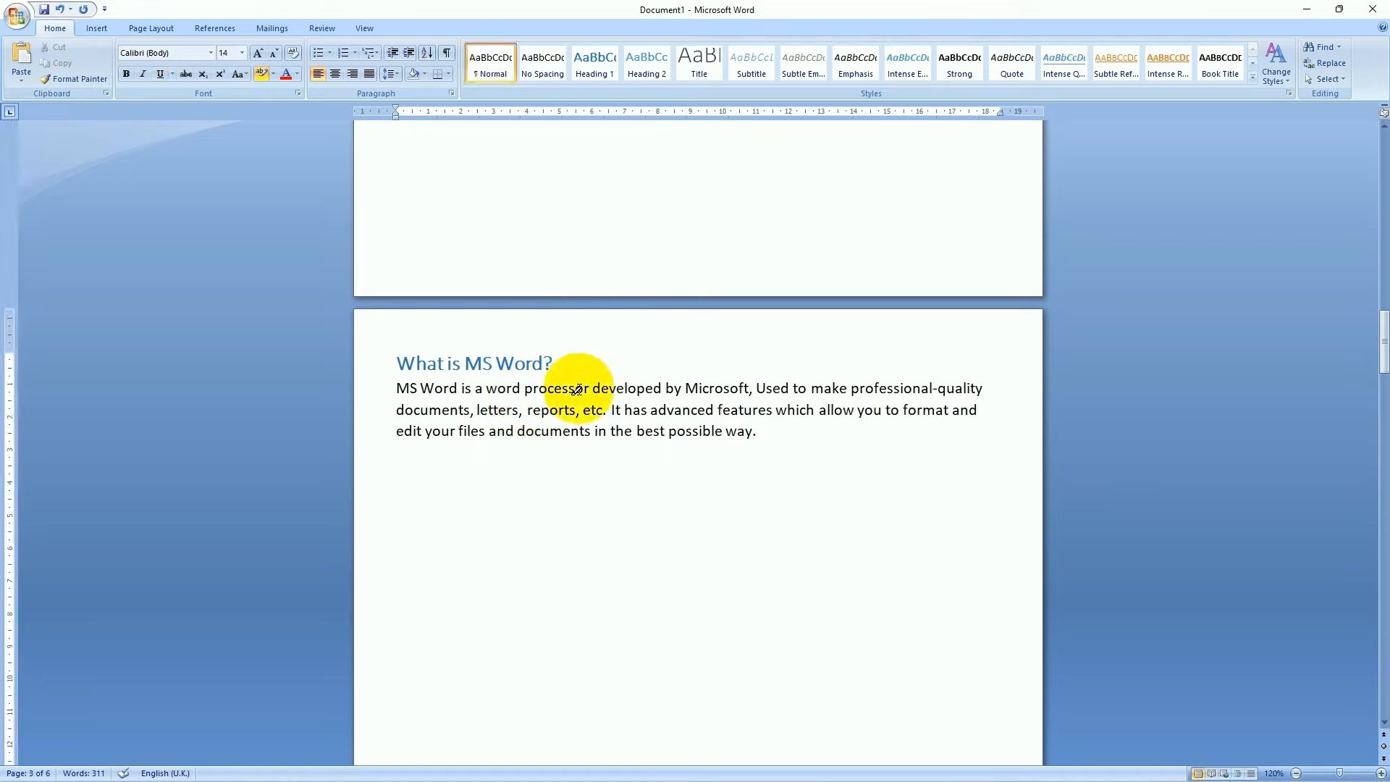
Highlight 'processor developed by Microsoft' in yellow, then try Clear Formatting and undo it
{"action": "left_click_drag", "start_coordinate": [524, 390], "coordinate": [749, 391]}
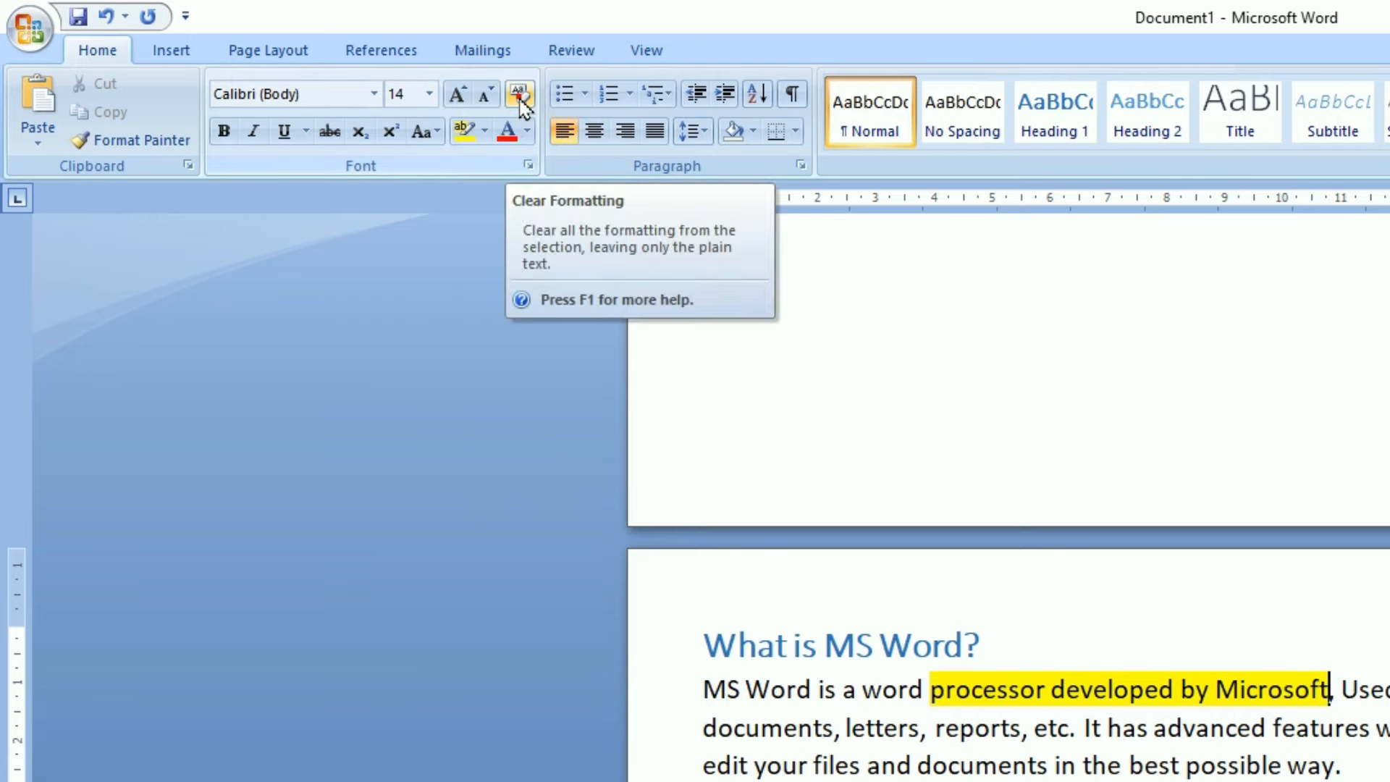
{"action": "left_click", "coordinate": [520, 97]}
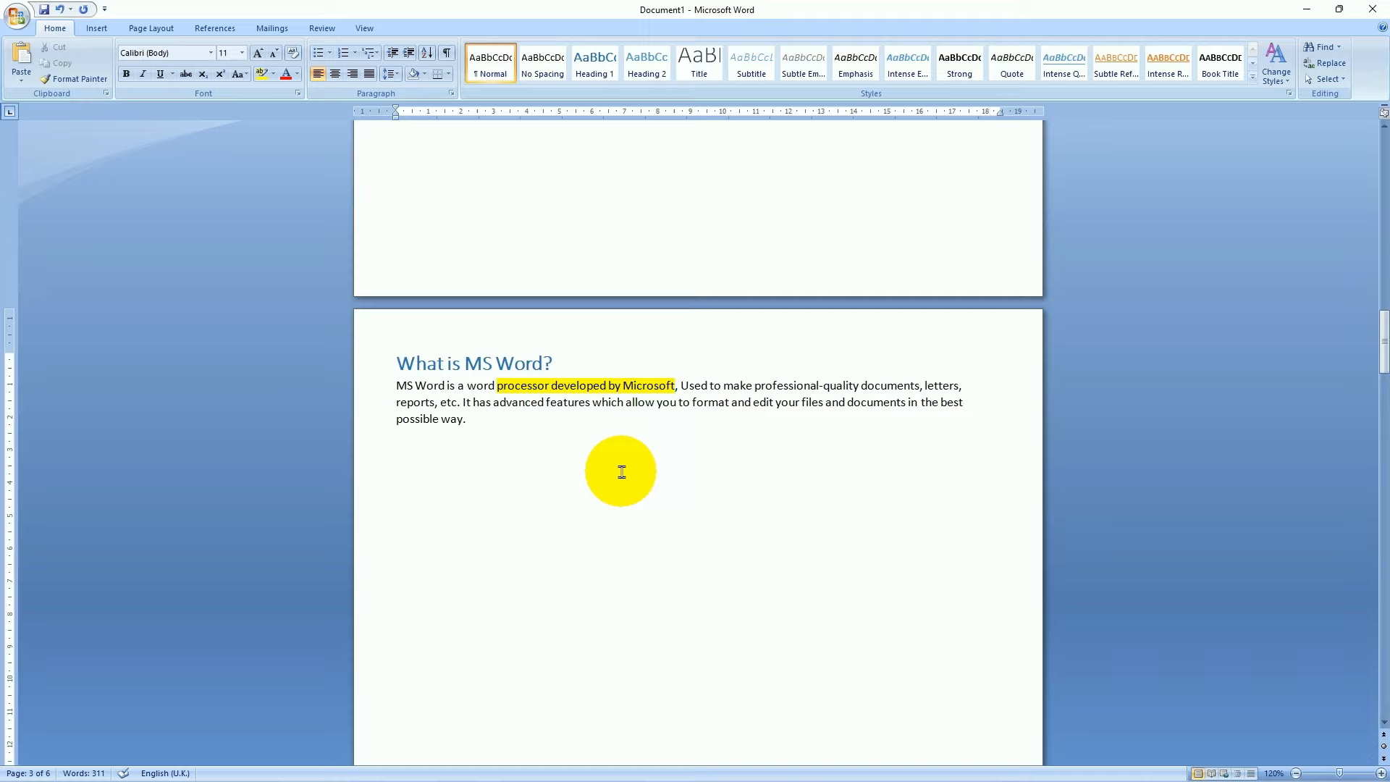
{"action": "key", "text": "ctrl+z"}
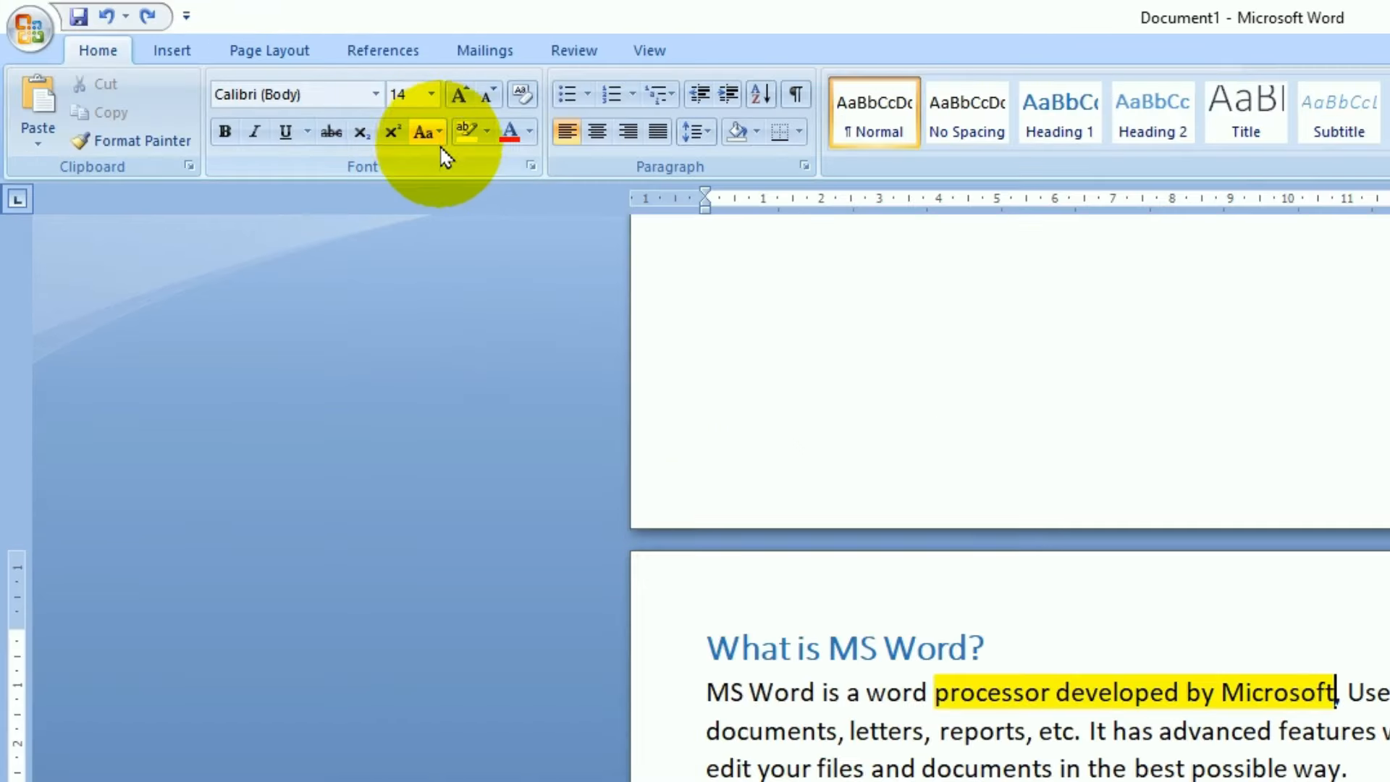
{"action": "left_click", "coordinate": [241, 74]}
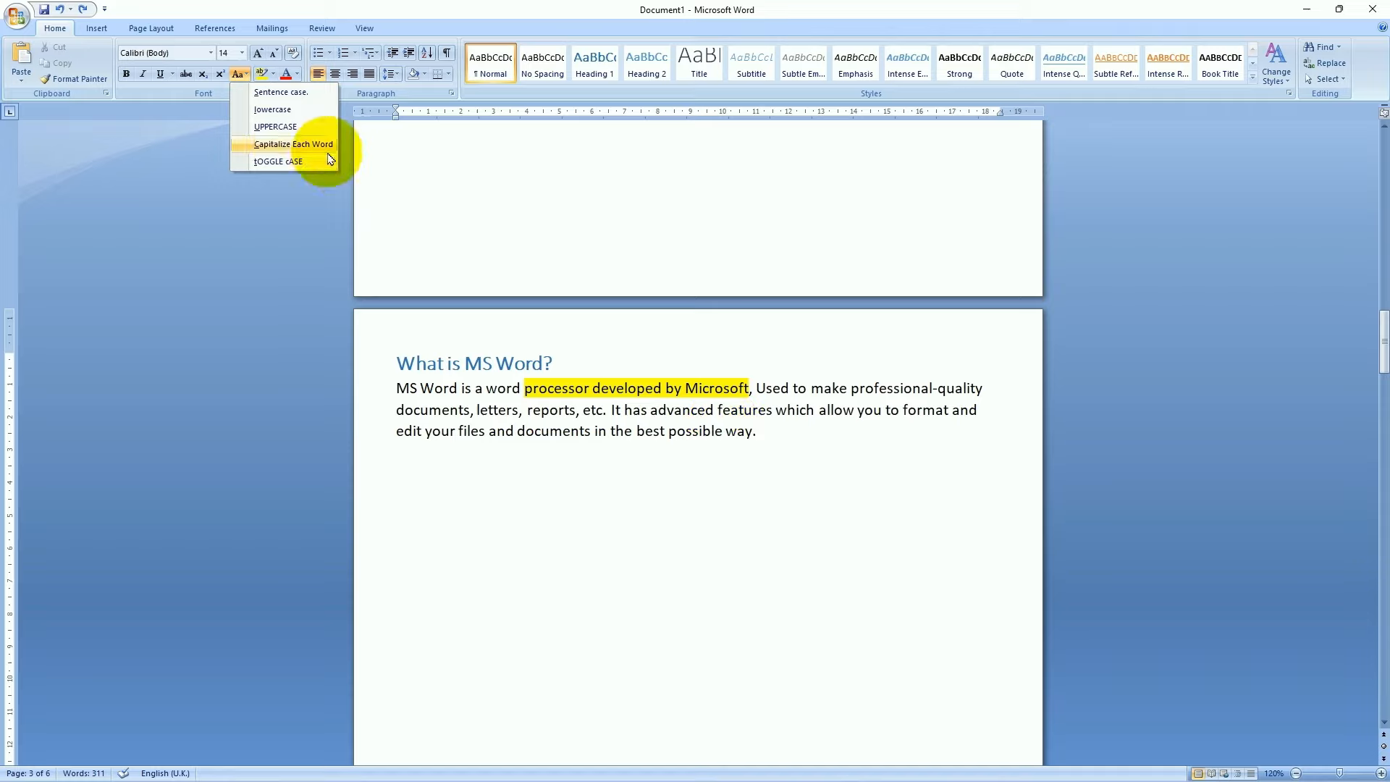
Select the 'What is MS Word?' paragraph and cycle it through UPPERCASE and lowercase to Sentence case
{"action": "left_click", "coordinate": [758, 415]}
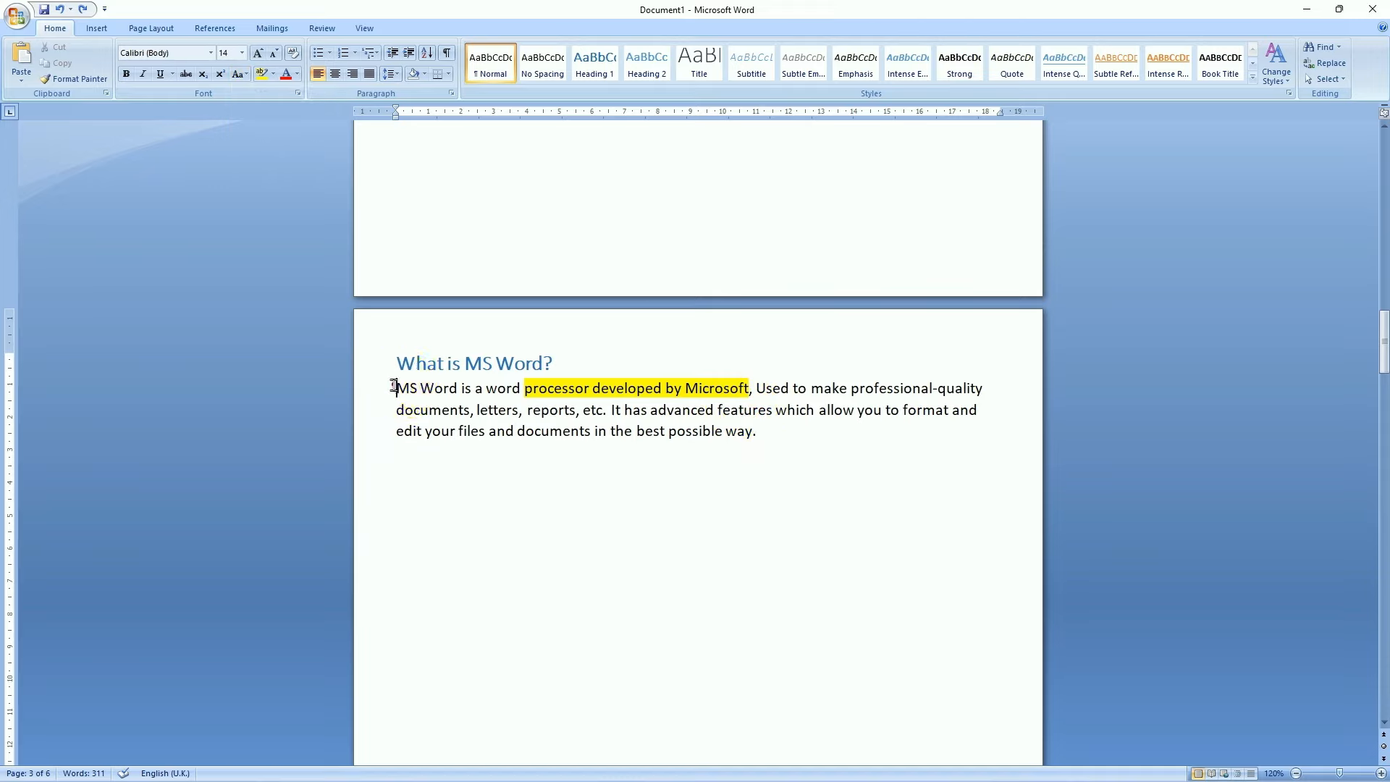
{"action": "left_click", "coordinate": [896, 417]}
{"action": "triple_click", "coordinate": [896, 417]}
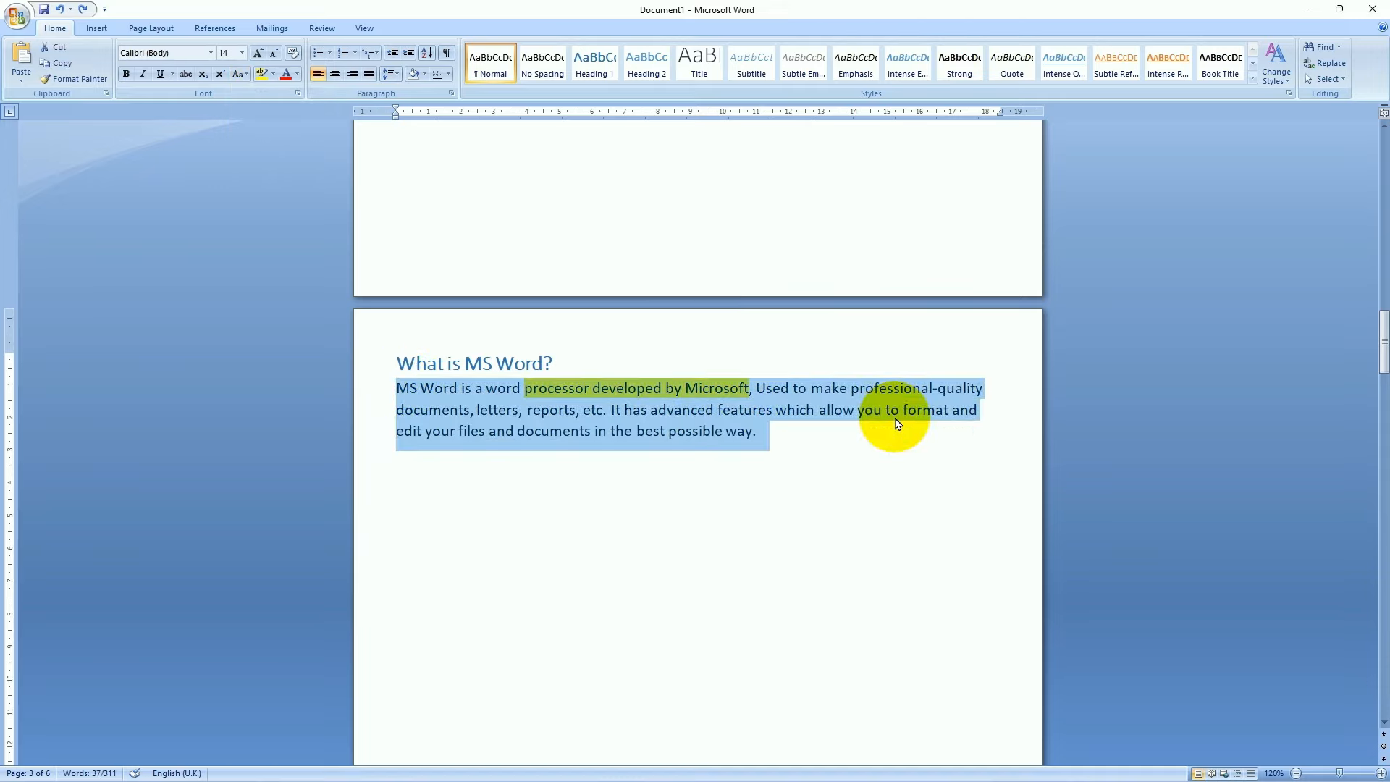
{"action": "left_click", "coordinate": [239, 74]}
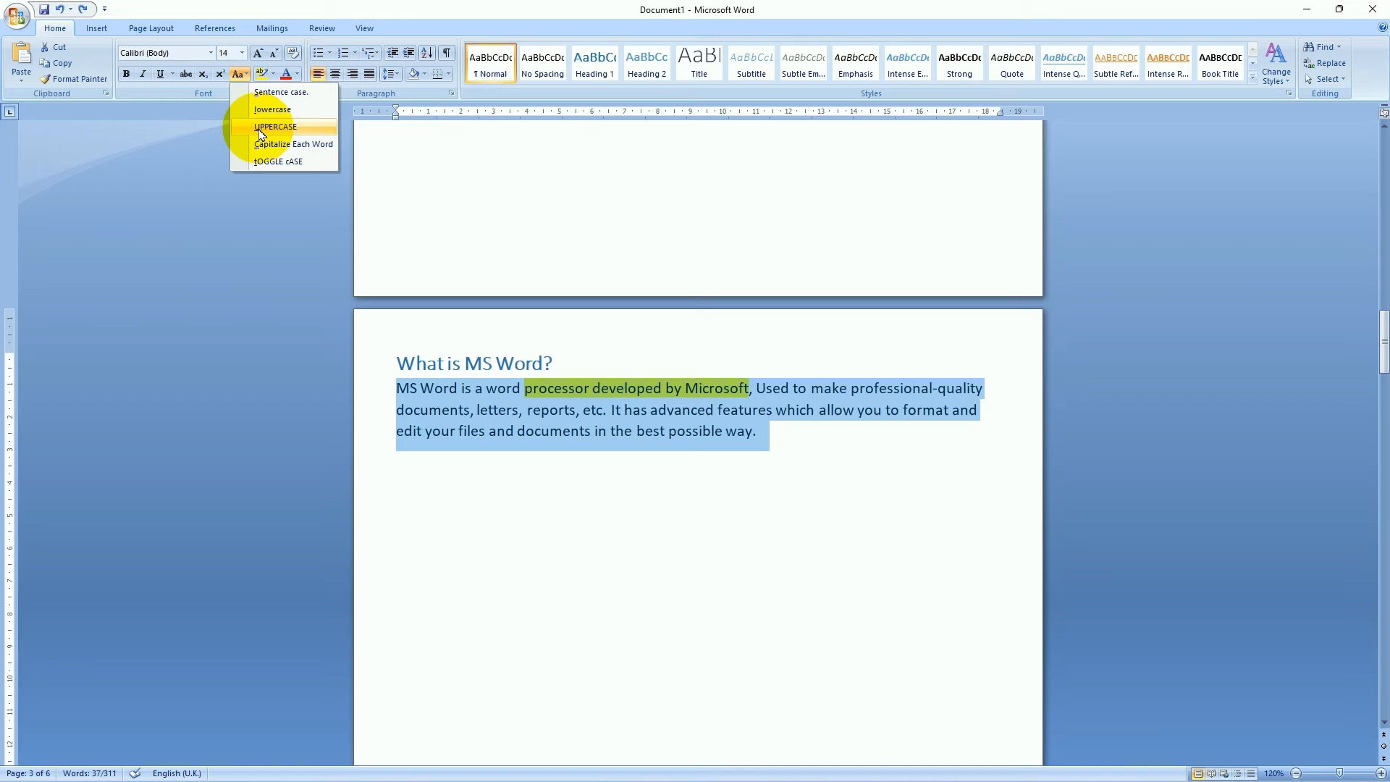
{"action": "left_click", "coordinate": [262, 129]}
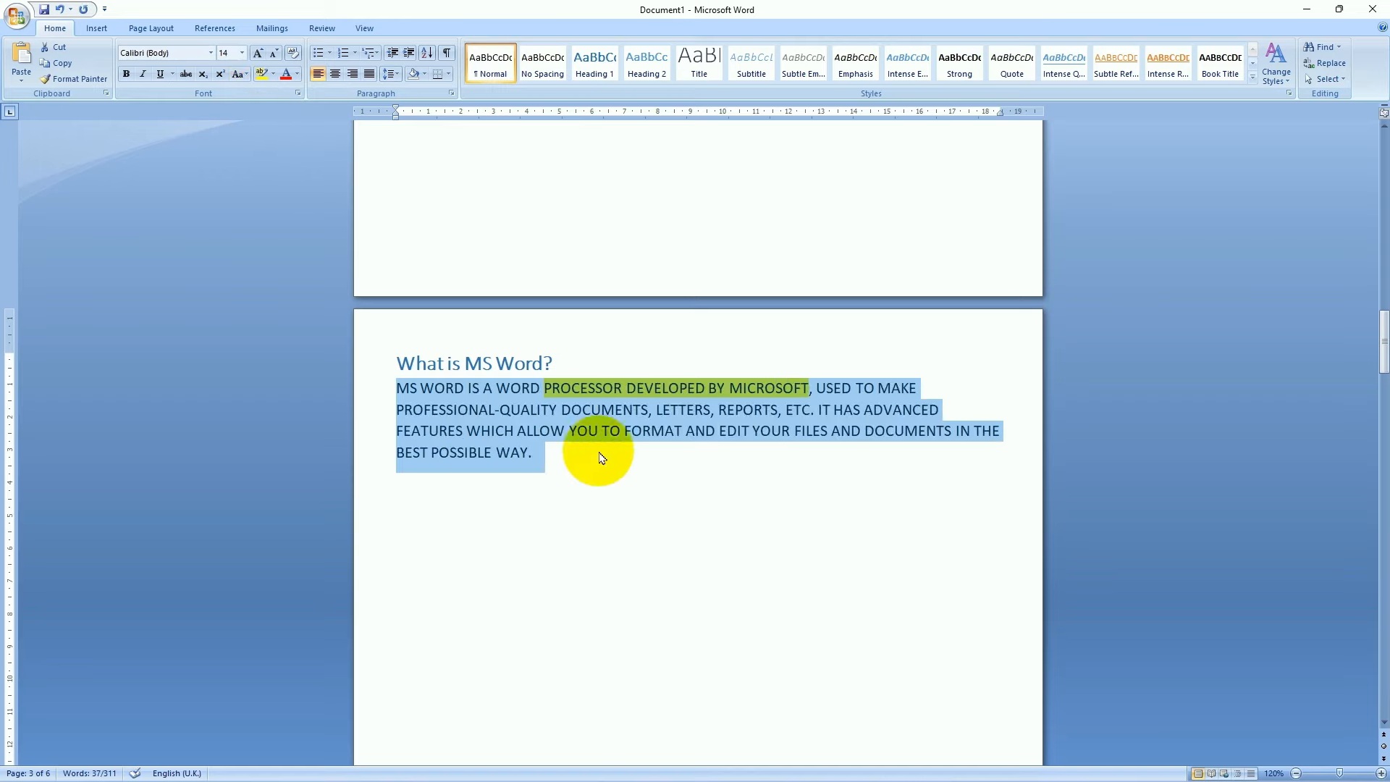
{"action": "left_click", "coordinate": [239, 74]}
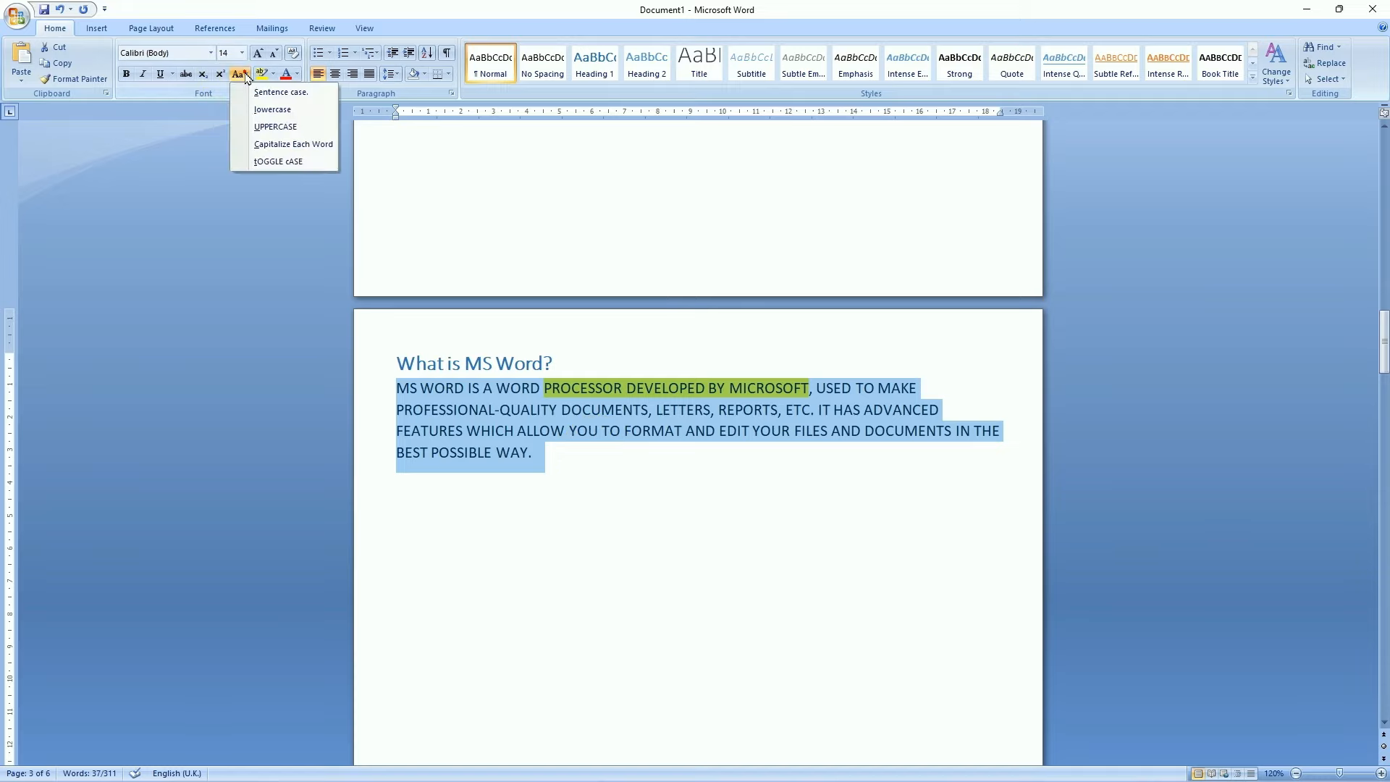
{"action": "left_click", "coordinate": [273, 109]}
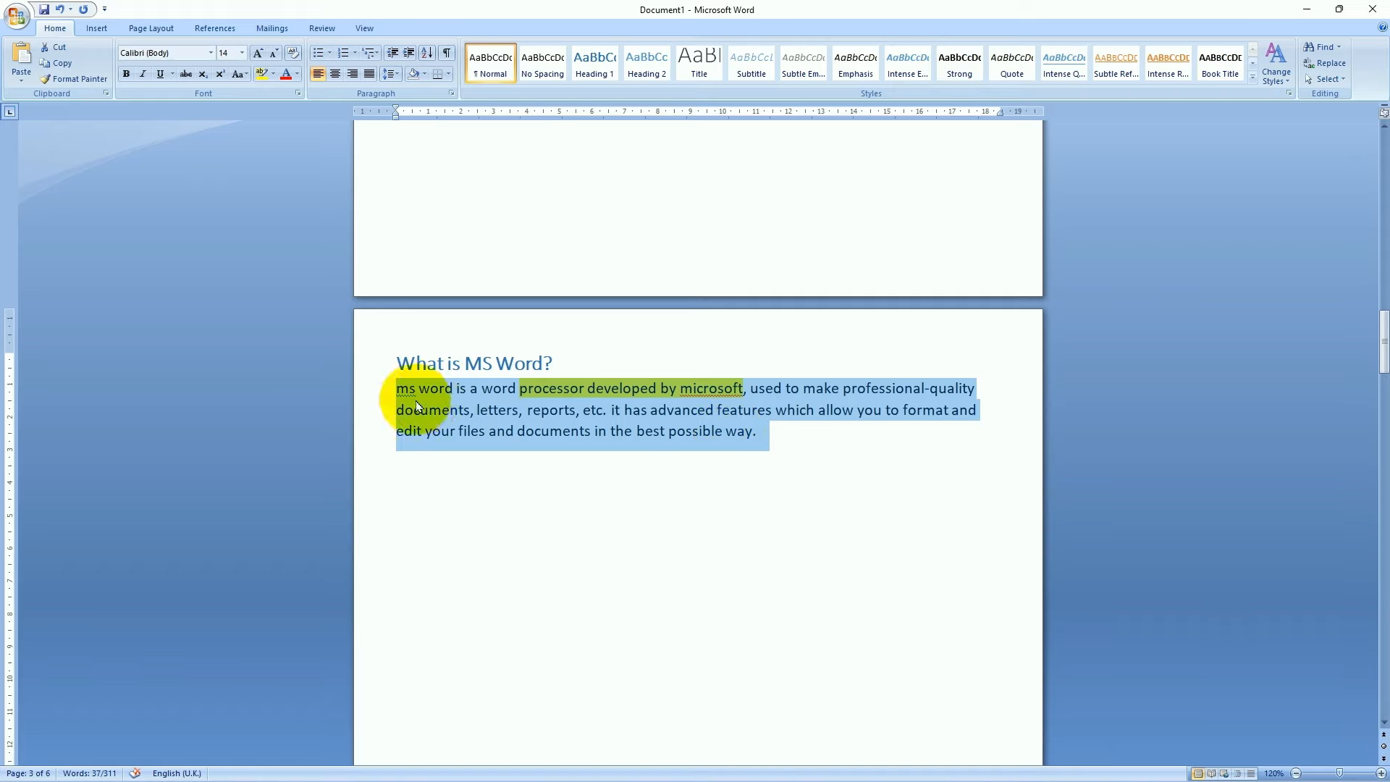
{"action": "left_click", "coordinate": [244, 74]}
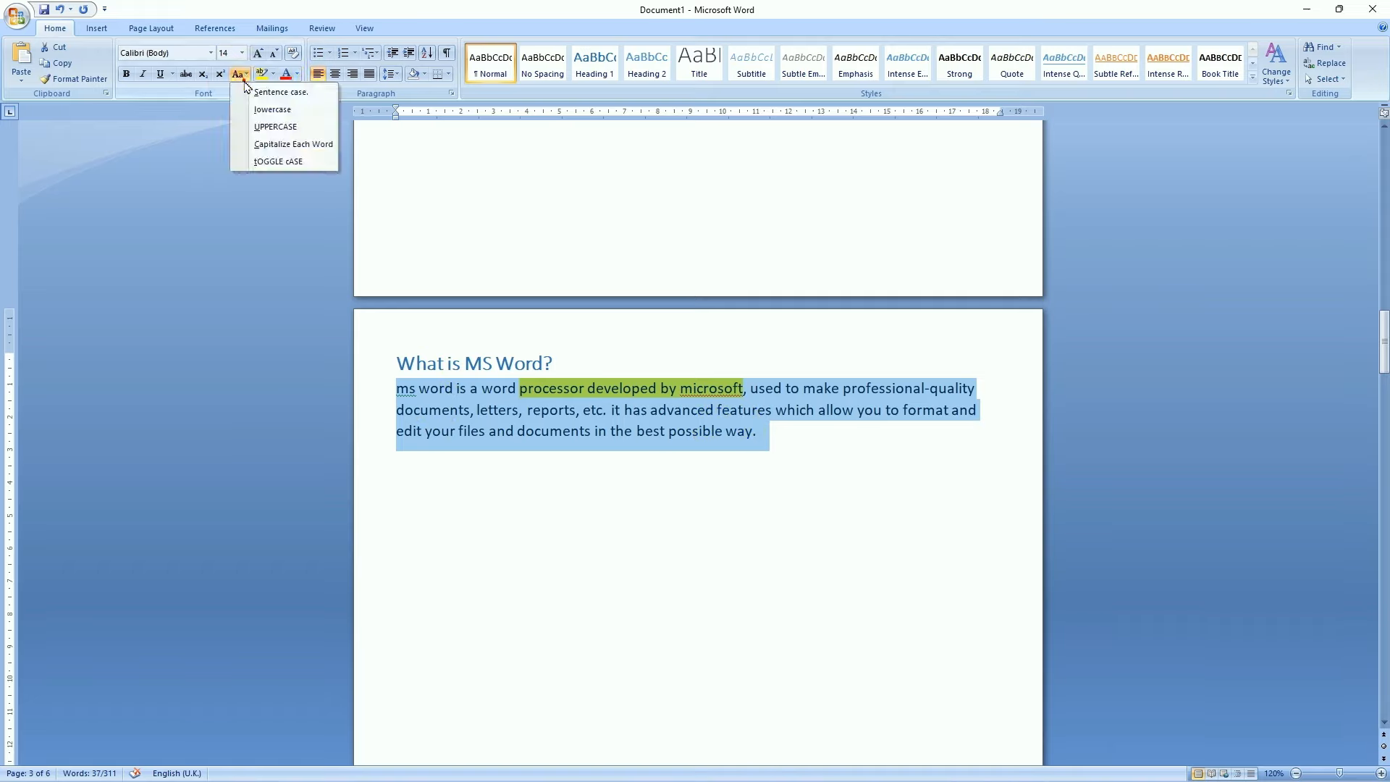
{"action": "left_click", "coordinate": [289, 94]}
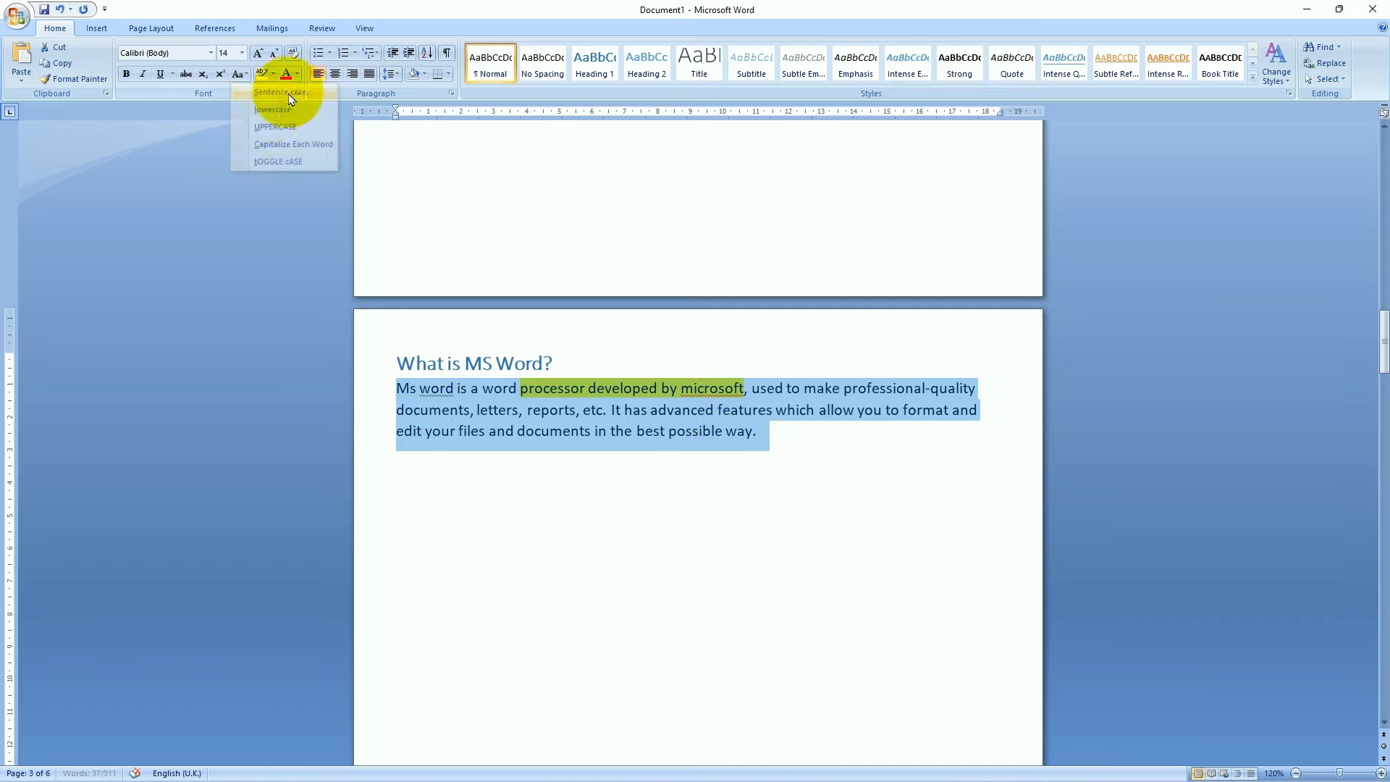
{"action": "left_click", "coordinate": [820, 453]}
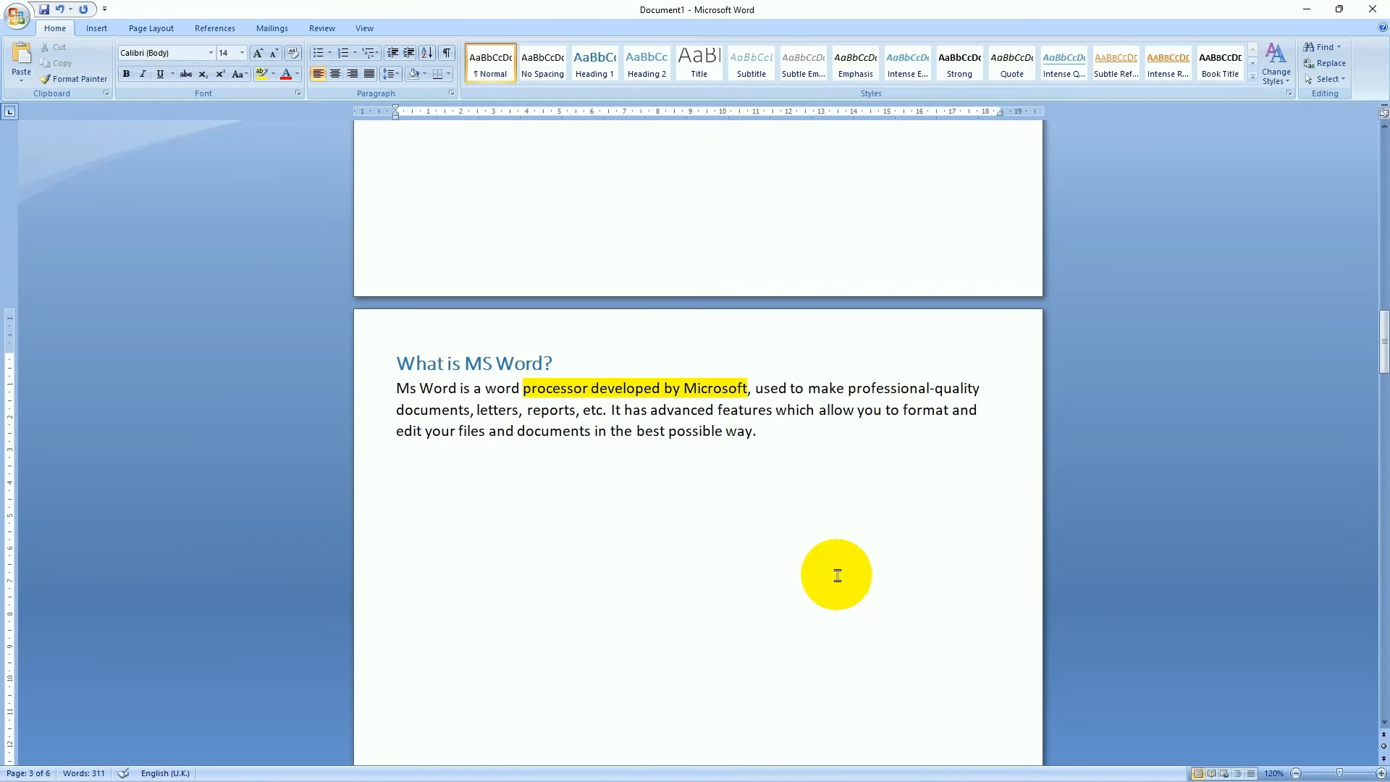
Search the document for 'professional', finding each match until the search finishes, then close Find
{"action": "left_click", "coordinate": [1321, 47]}
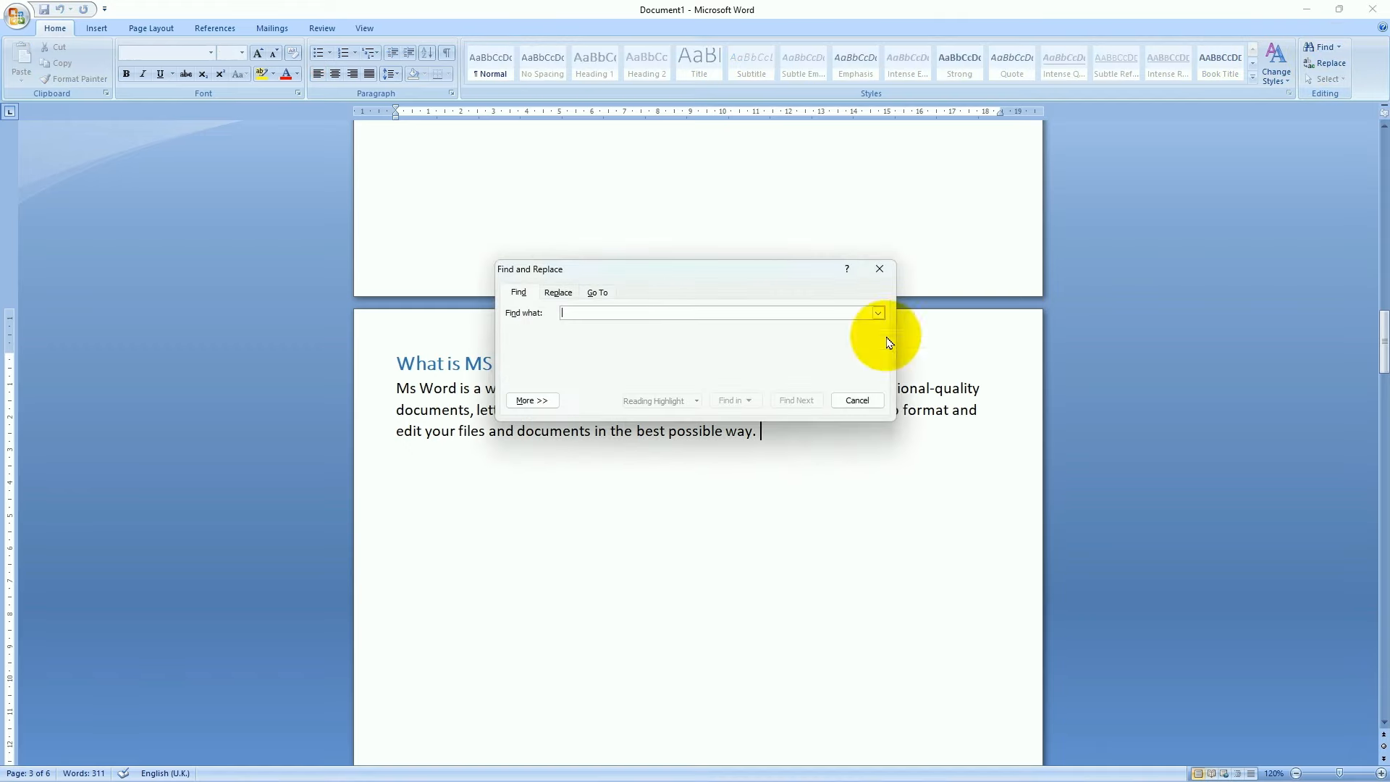
{"action": "mouse_move", "coordinate": [746, 277]}
{"action": "left_mouse_down"}
{"action": "mouse_move", "coordinate": [739, 360]}
{"action": "mouse_move", "coordinate": [672, 440]}
{"action": "mouse_move", "coordinate": [680, 473]}
{"action": "left_mouse_up"}
{"action": "left_click", "coordinate": [607, 505]}
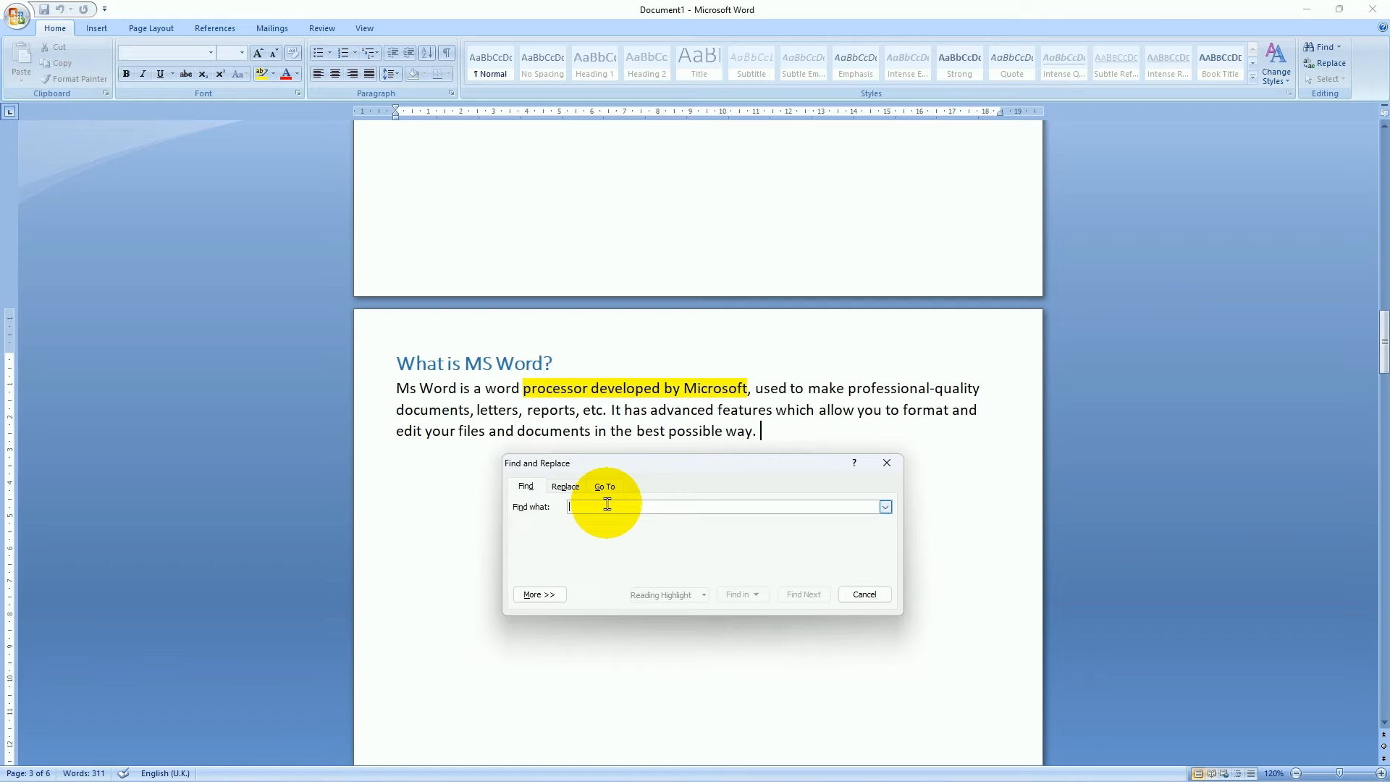
{"action": "type", "text": "professional"}
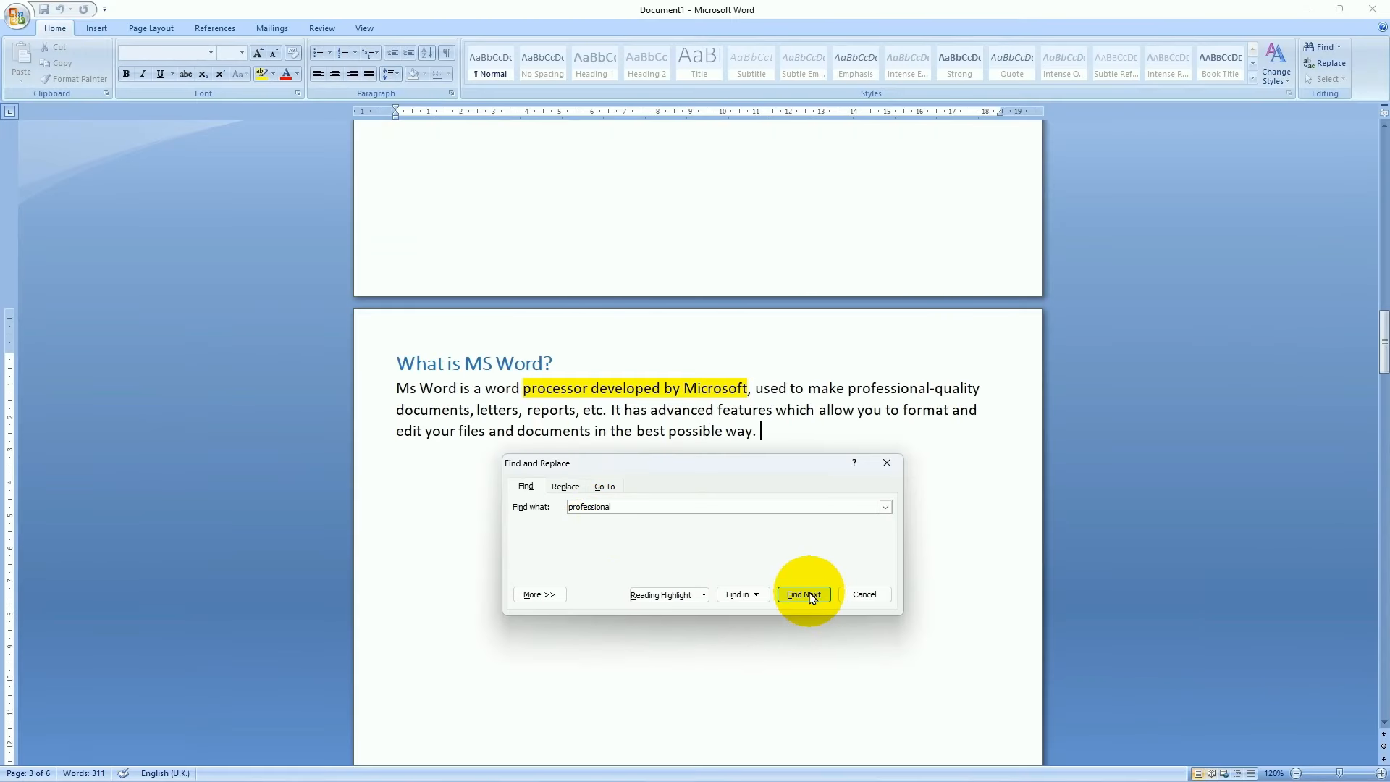
{"action": "left_click", "coordinate": [811, 595]}
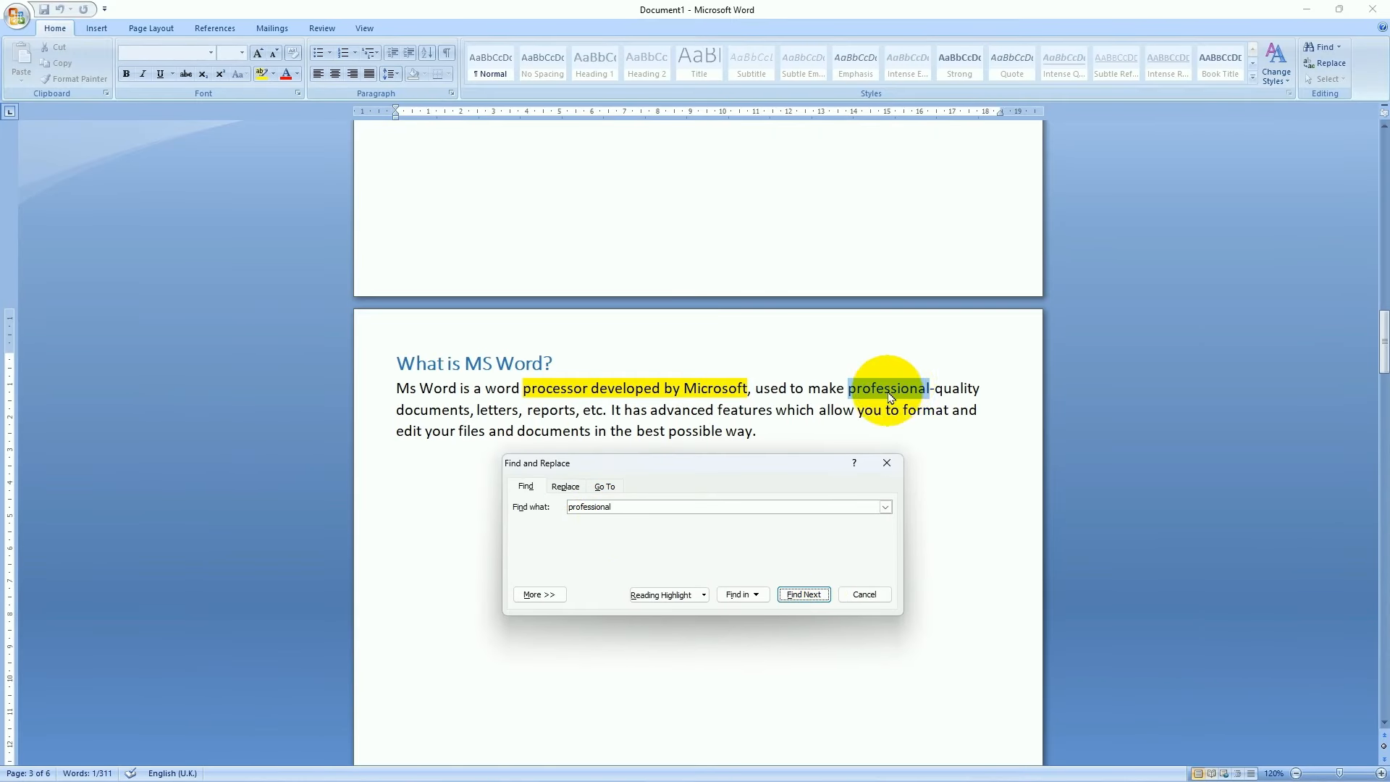
{"action": "left_click", "coordinate": [805, 595]}
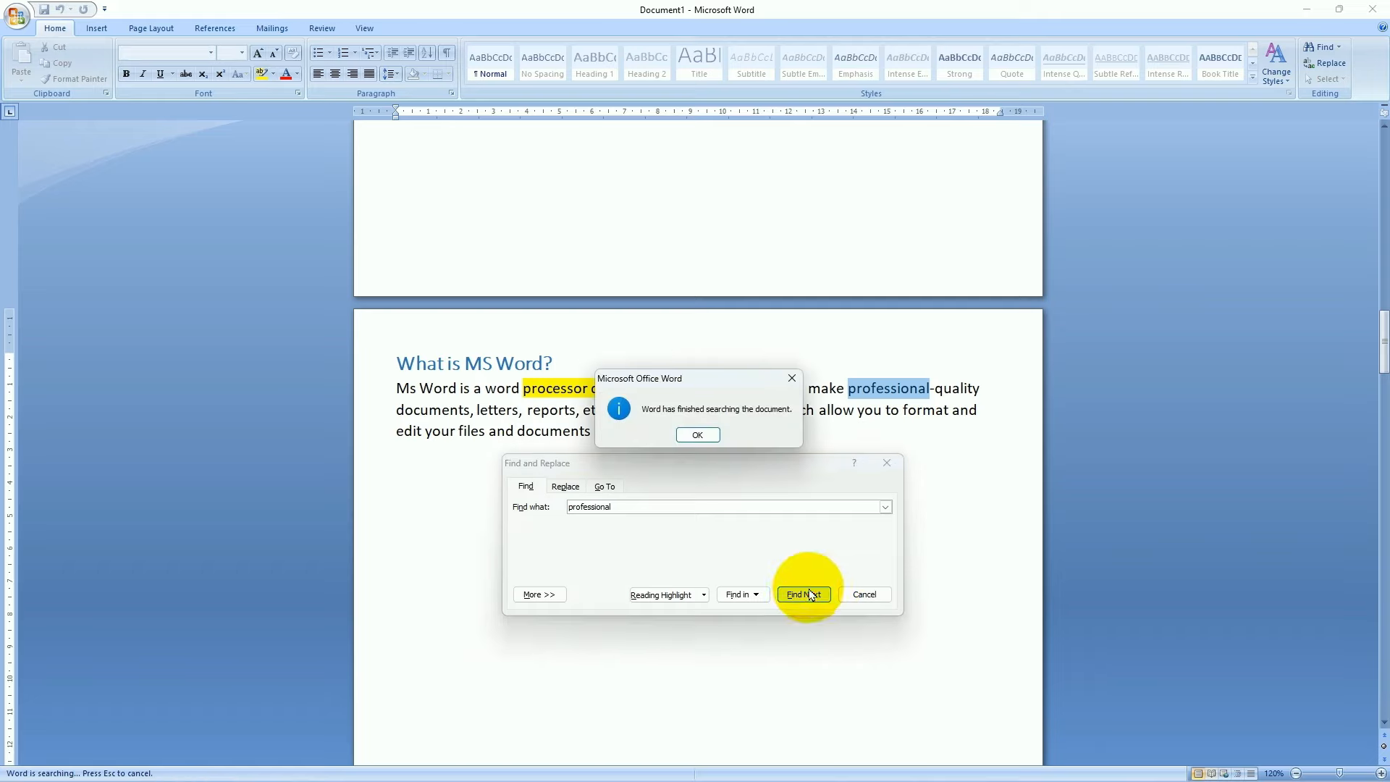
{"action": "left_click", "coordinate": [710, 434]}
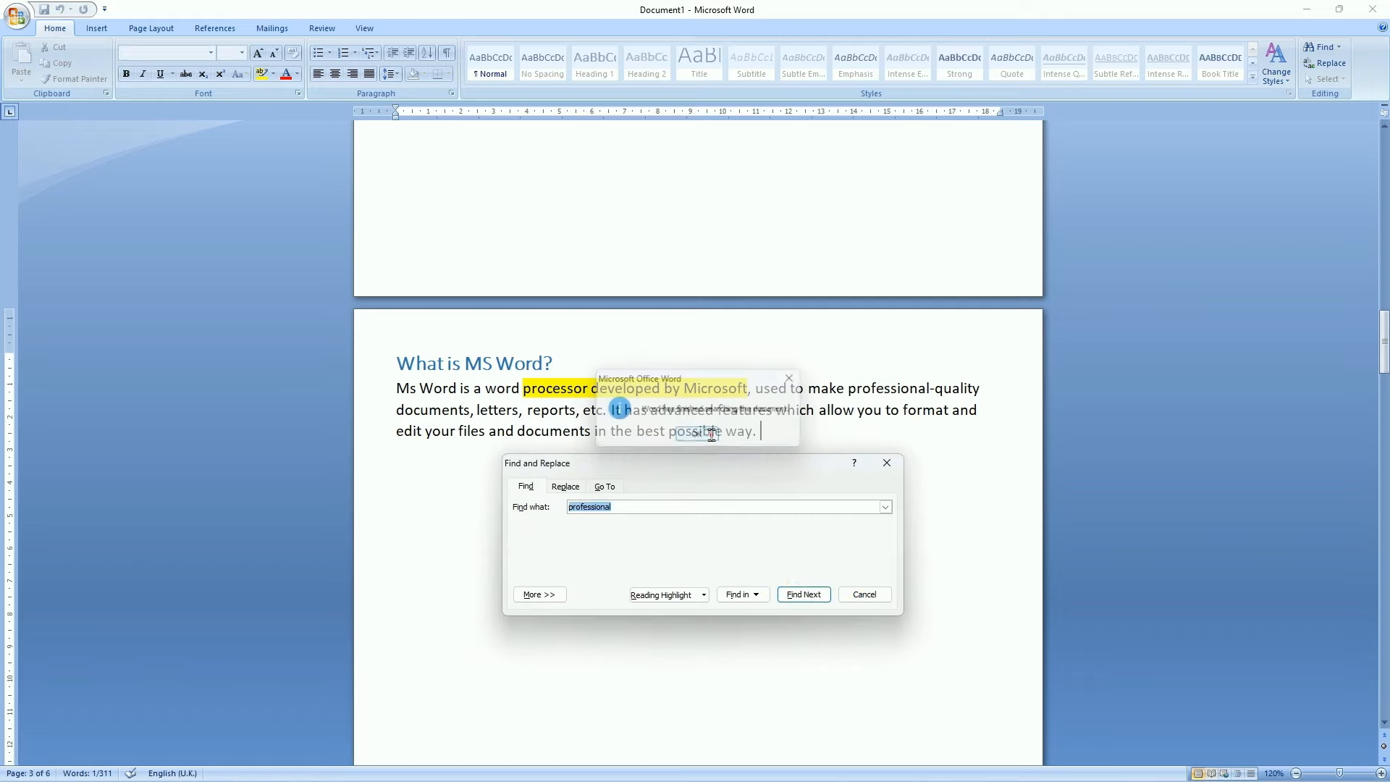
{"action": "left_click", "coordinate": [866, 595]}
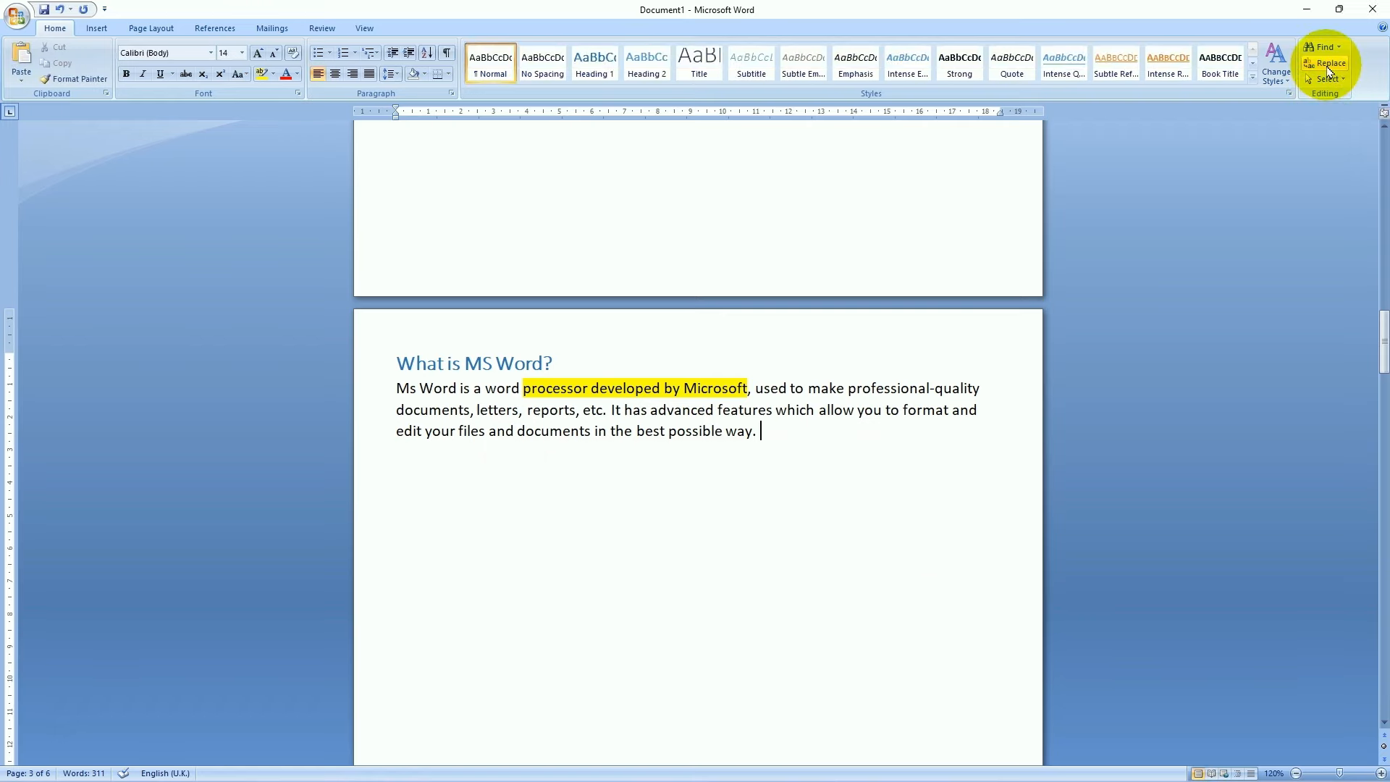
Bring up the Replace dialog, move it aside, and dismiss it without replacing anything
{"action": "left_click", "coordinate": [1325, 64]}
{"action": "left_click_drag", "start_coordinate": [783, 272], "coordinate": [802, 494]}
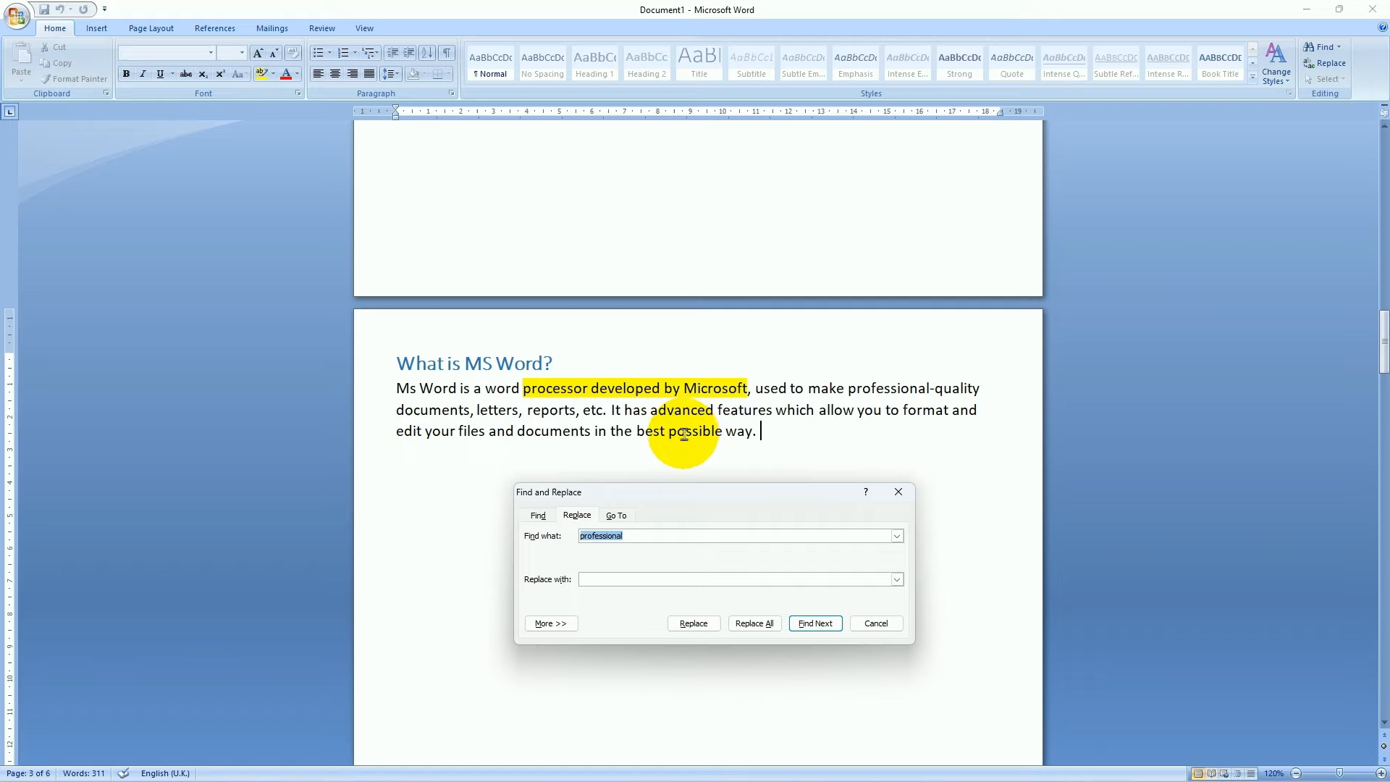
{"action": "key", "text": "Escape"}
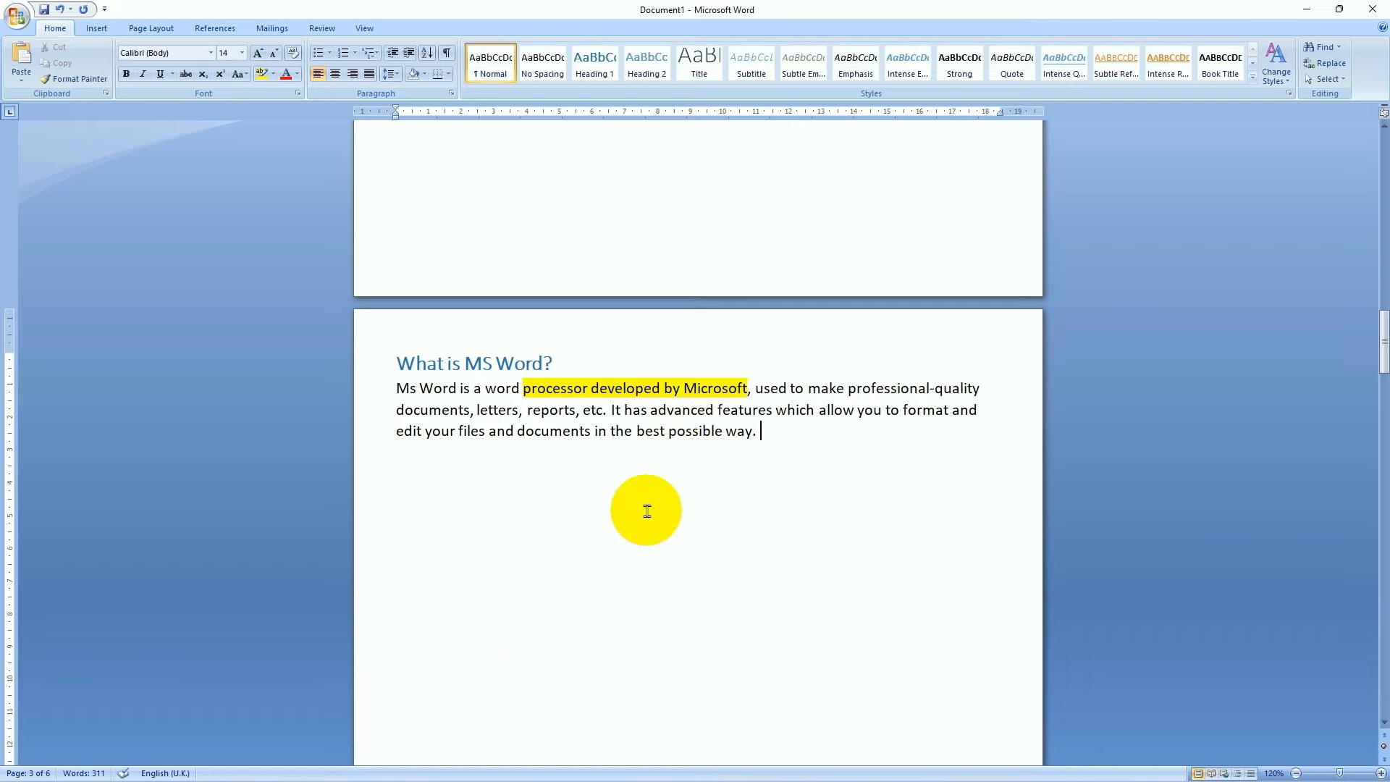
Add 'Computer' on a new line under the paragraph and paste it below the Macros text
{"action": "key", "text": "Return"}
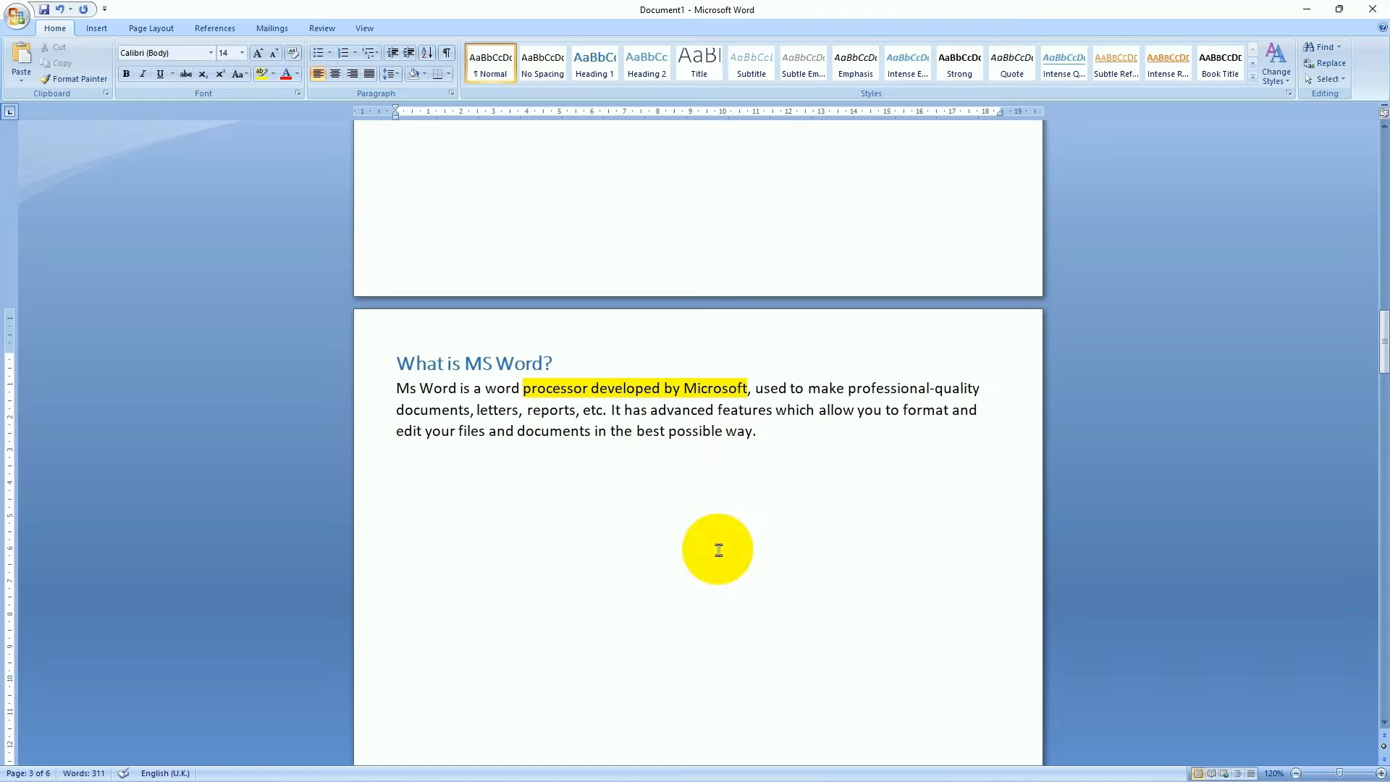
{"action": "type", "text": "Computer"}
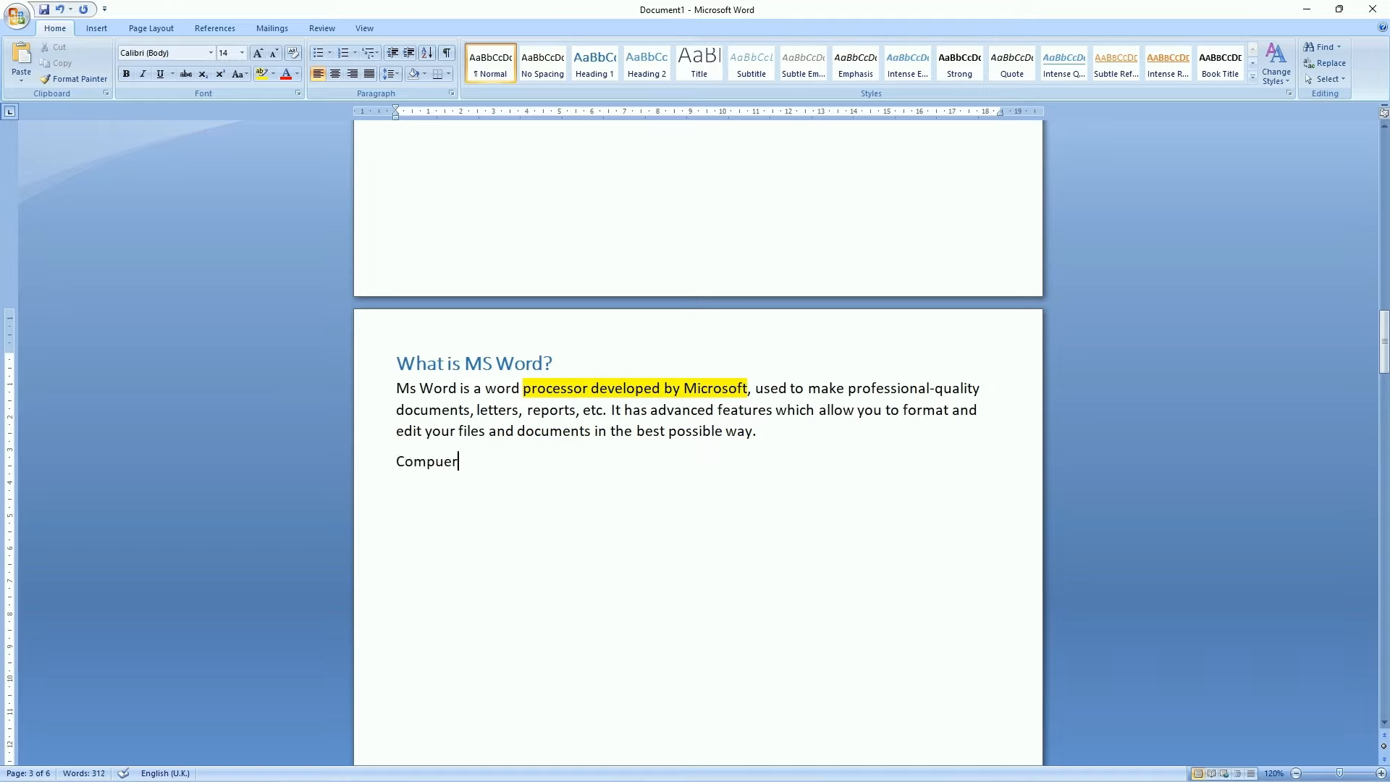
{"action": "scroll", "coordinate": [558, 481], "scroll_direction": "down", "scroll_amount": 5}
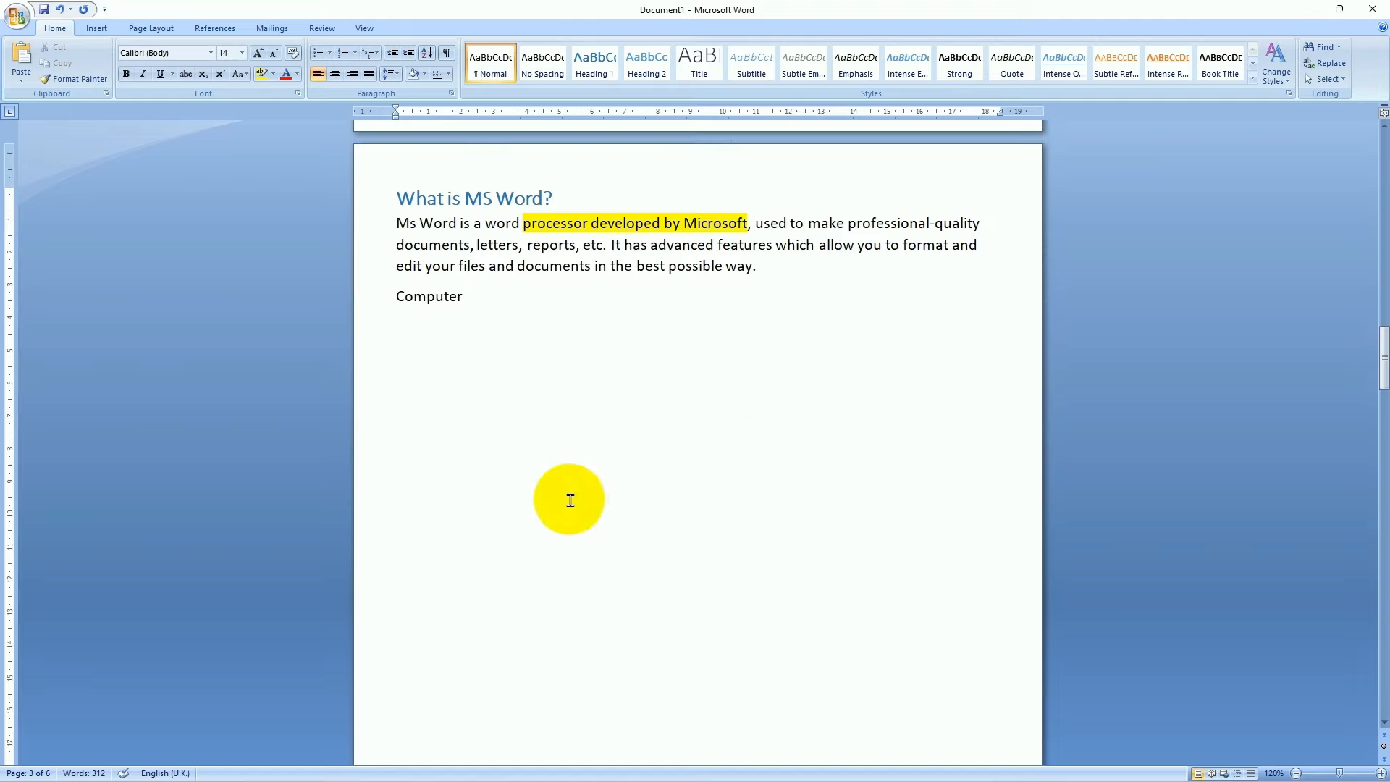
{"action": "scroll", "coordinate": [571, 500], "scroll_direction": "up", "scroll_amount": 5}
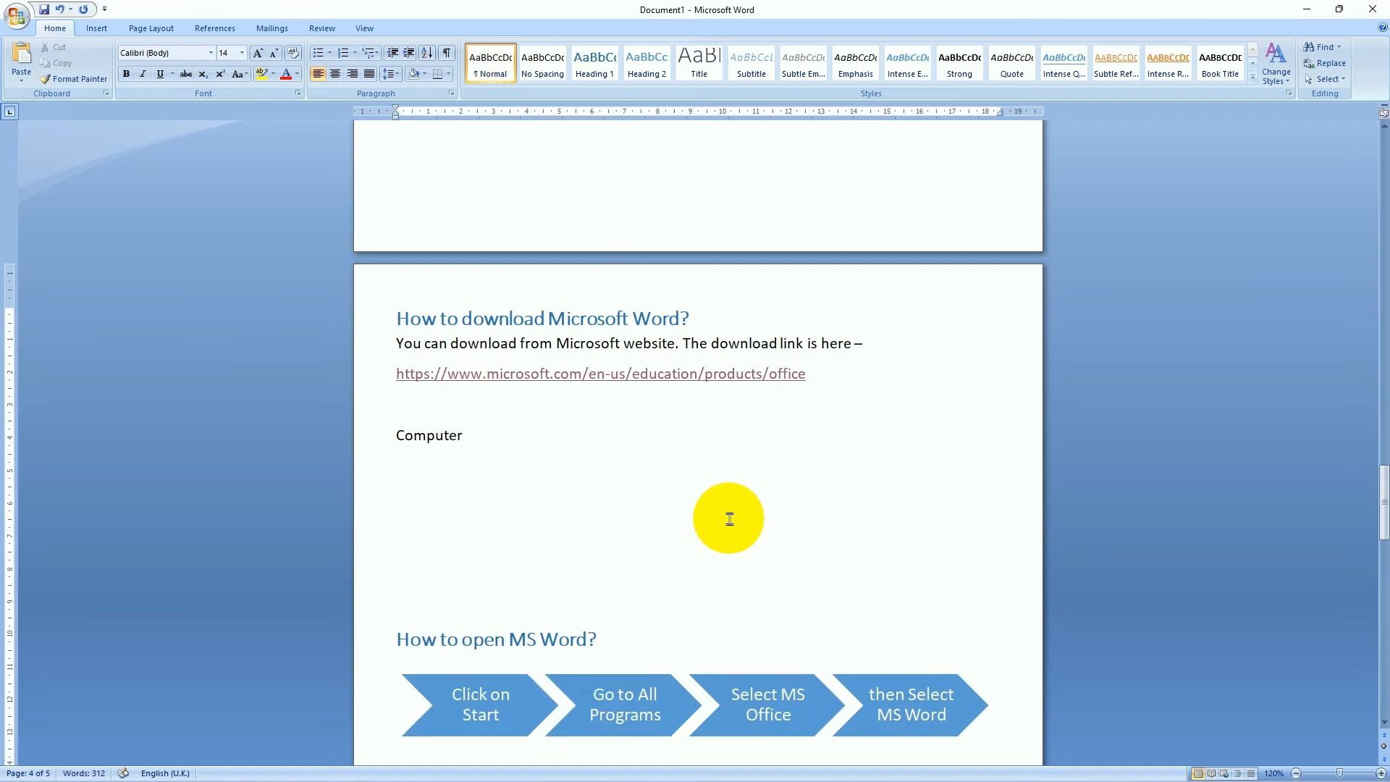
{"action": "scroll", "coordinate": [735, 532], "scroll_direction": "up", "scroll_amount": 1}
{"action": "scroll", "coordinate": [744, 547], "scroll_direction": "down", "scroll_amount": 3}
{"action": "scroll", "coordinate": [744, 547], "scroll_direction": "down", "scroll_amount": 15}
{"action": "left_click", "coordinate": [484, 593]}
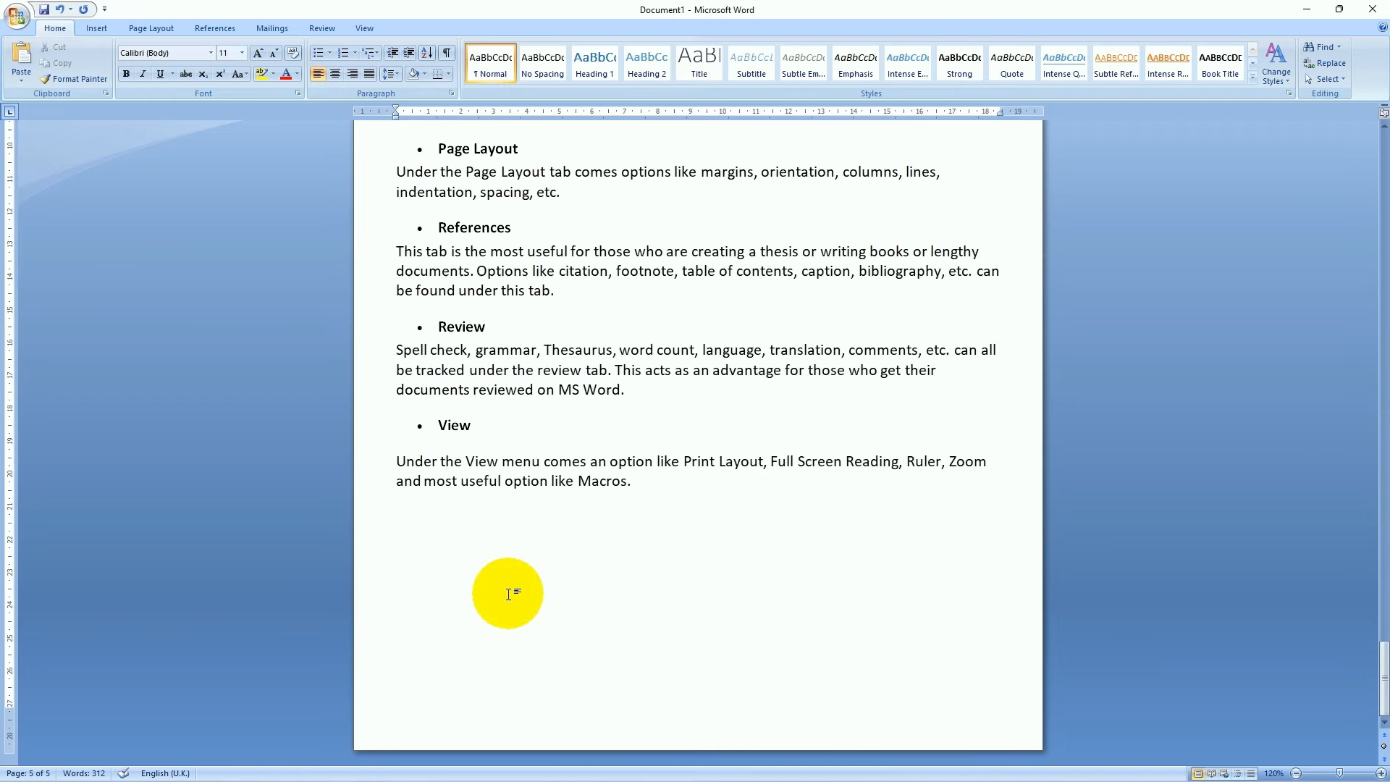
{"action": "key", "text": "Return"}
{"action": "type", "text": "Computer"}
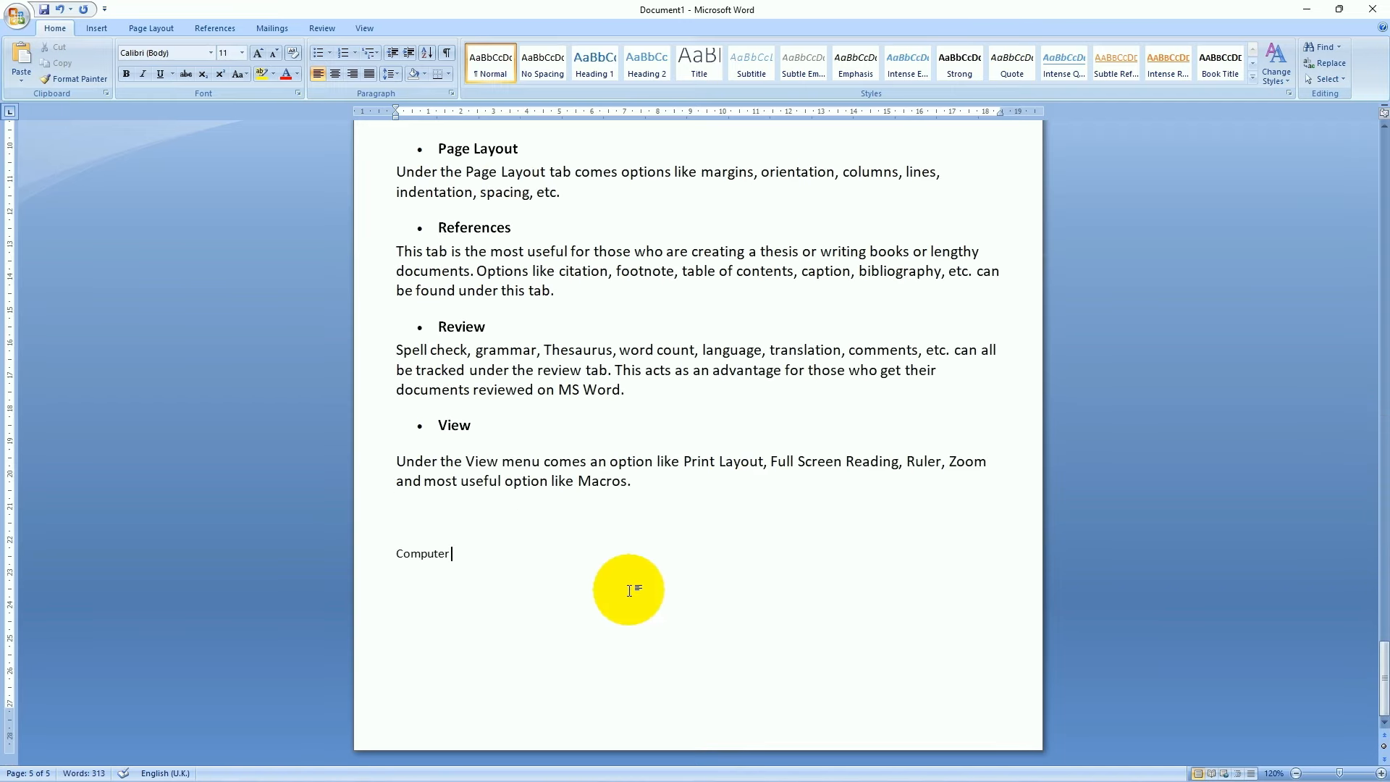
{"action": "scroll", "coordinate": [633, 590], "scroll_direction": "up", "scroll_amount": 20}
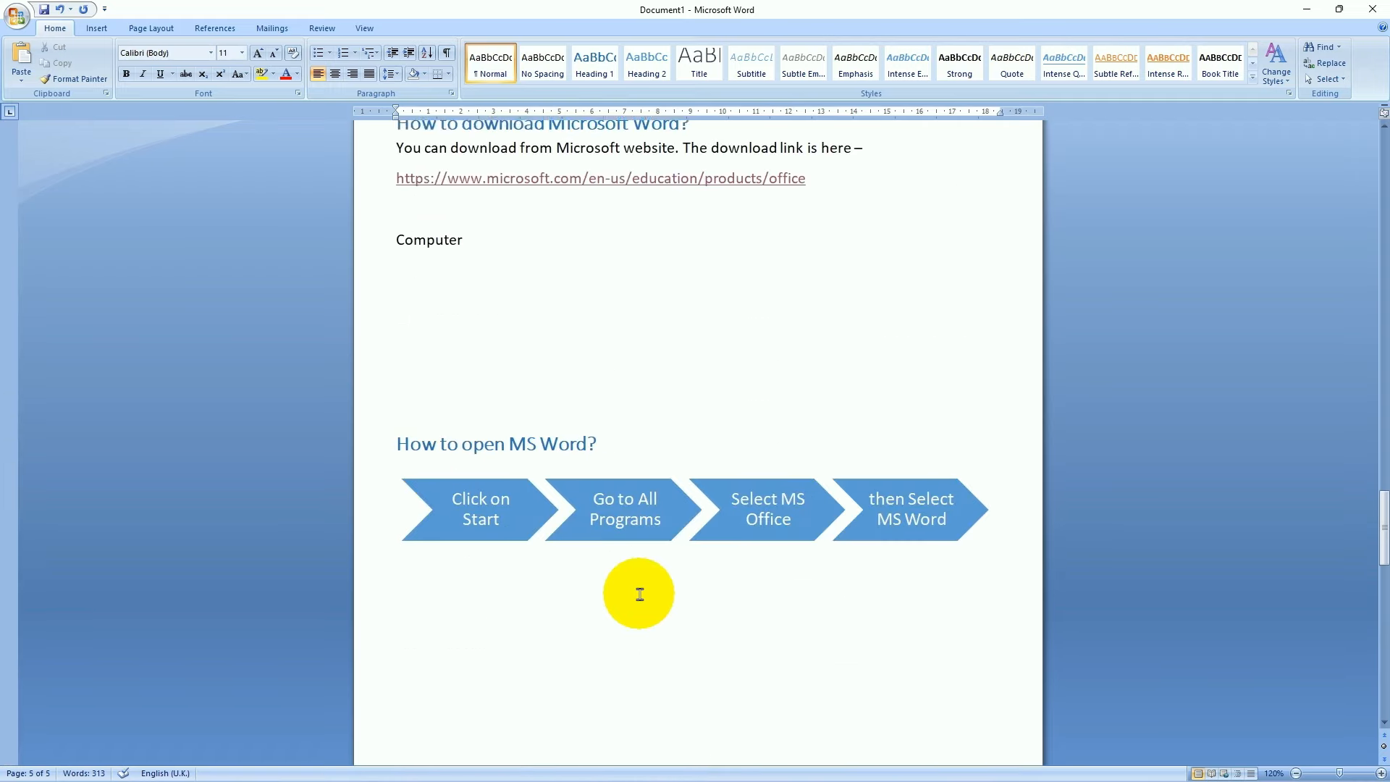
{"action": "scroll", "coordinate": [640, 594], "scroll_direction": "up", "scroll_amount": 20}
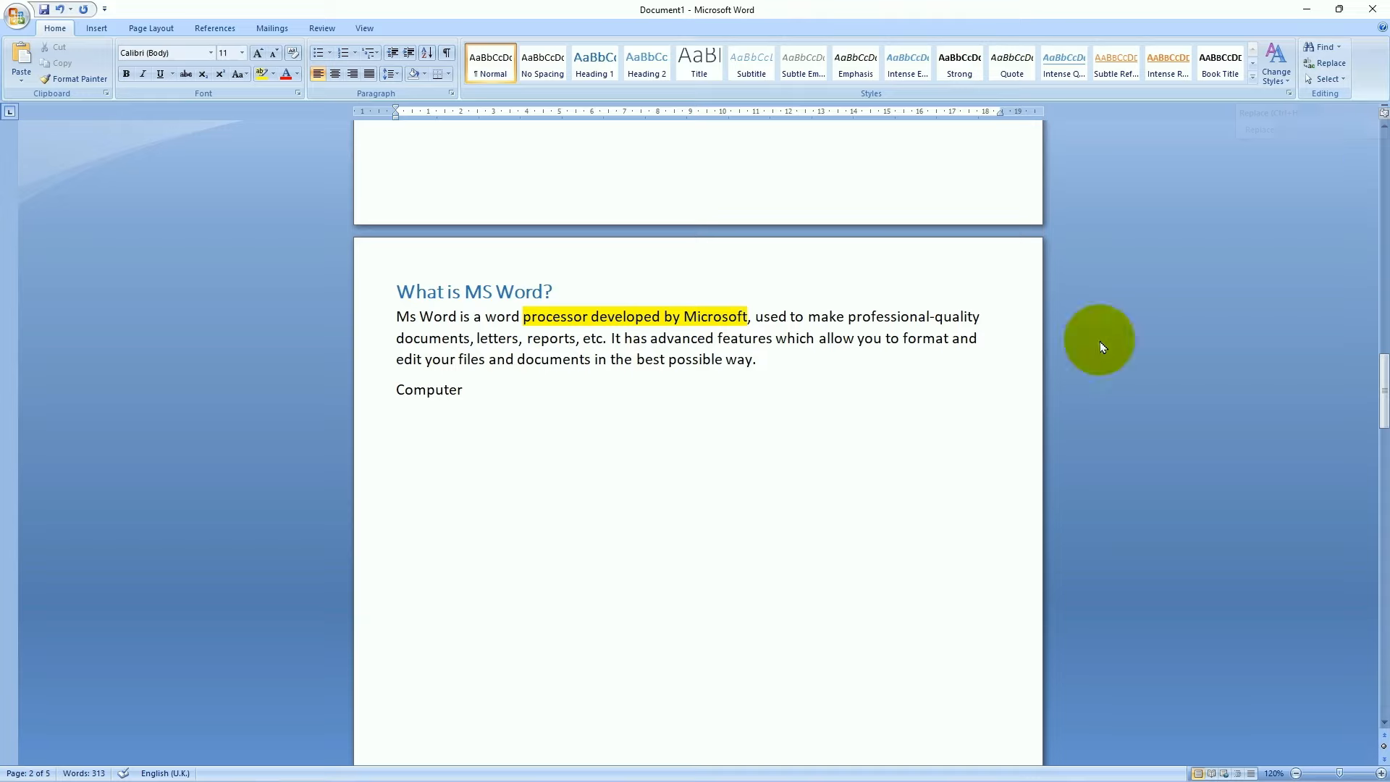
Start a replacement in the Replace dialog with 'Computer' as the Find what text
{"action": "left_click", "coordinate": [1330, 63]}
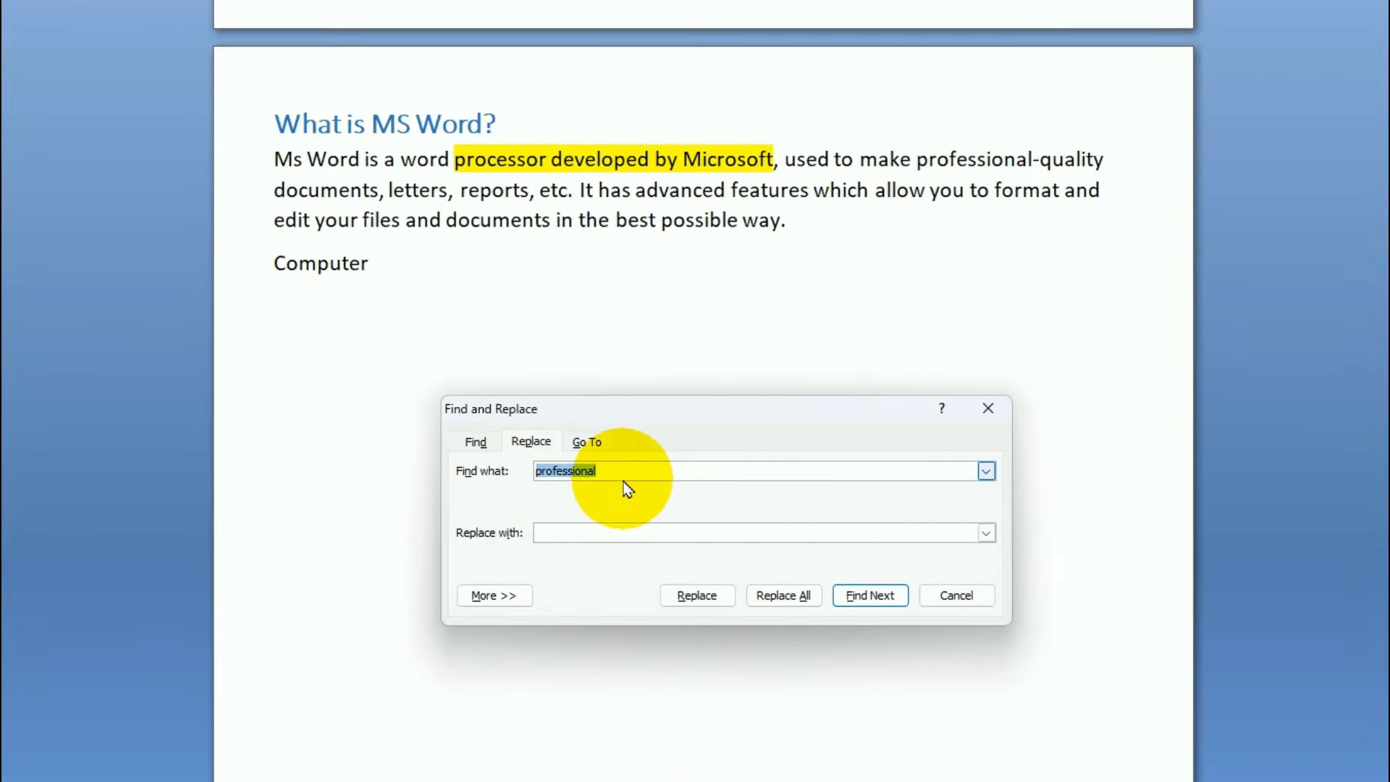
{"action": "type", "text": "Computer"}
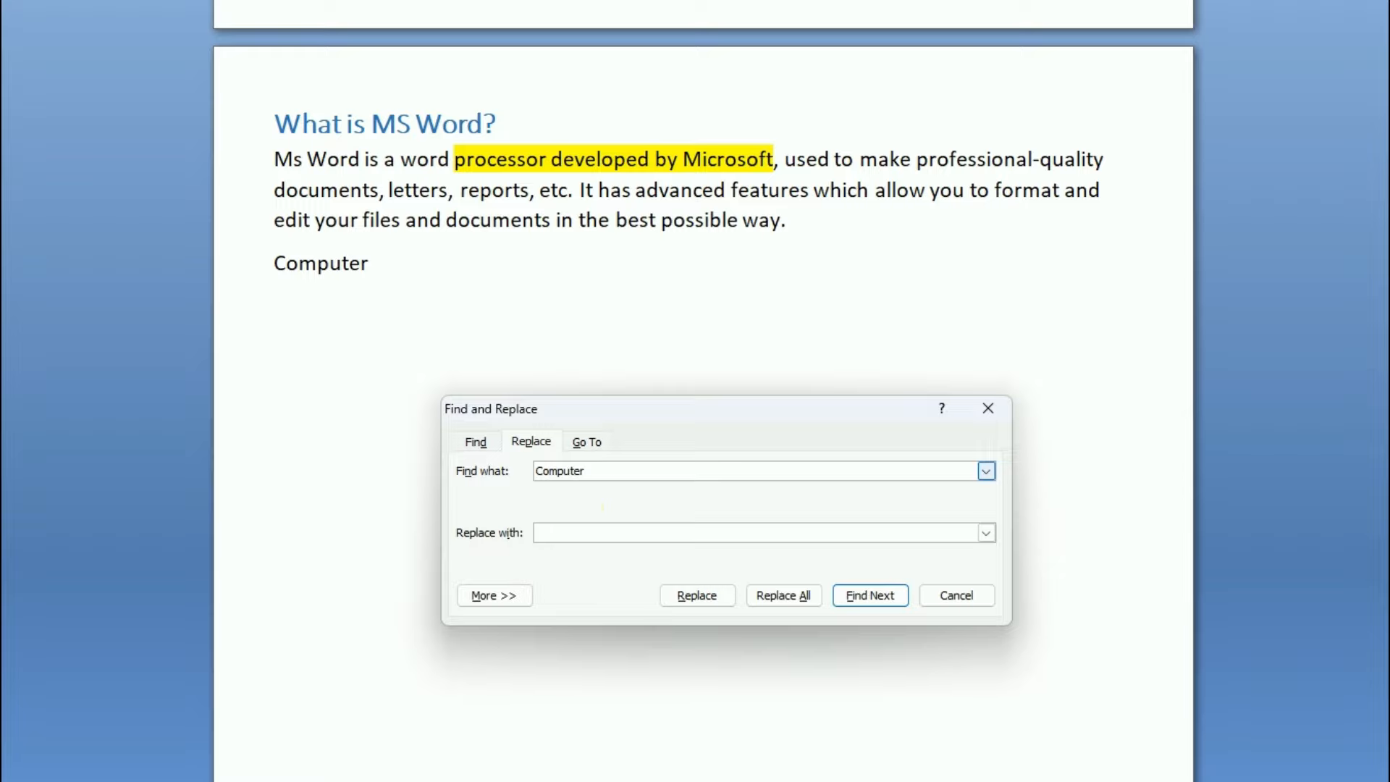
{"action": "left_click", "coordinate": [561, 534]}
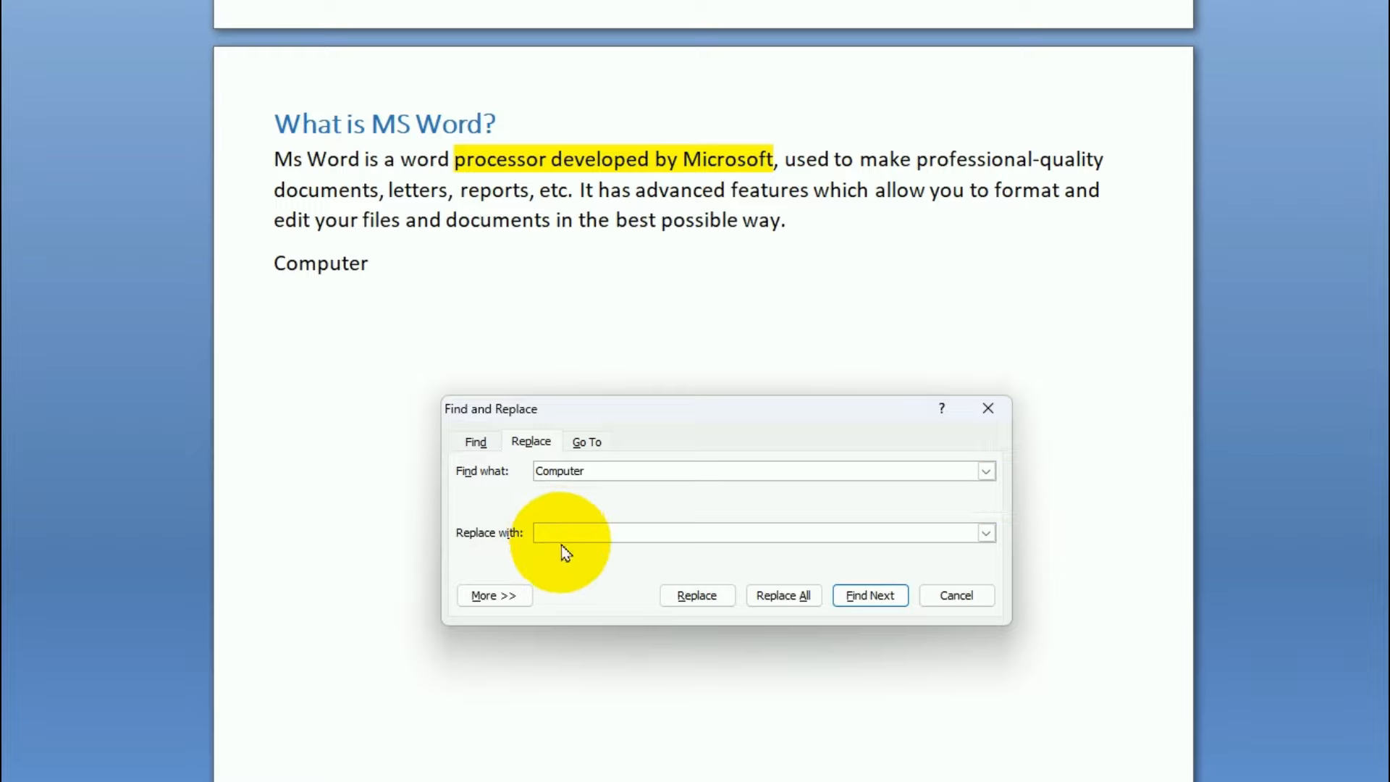
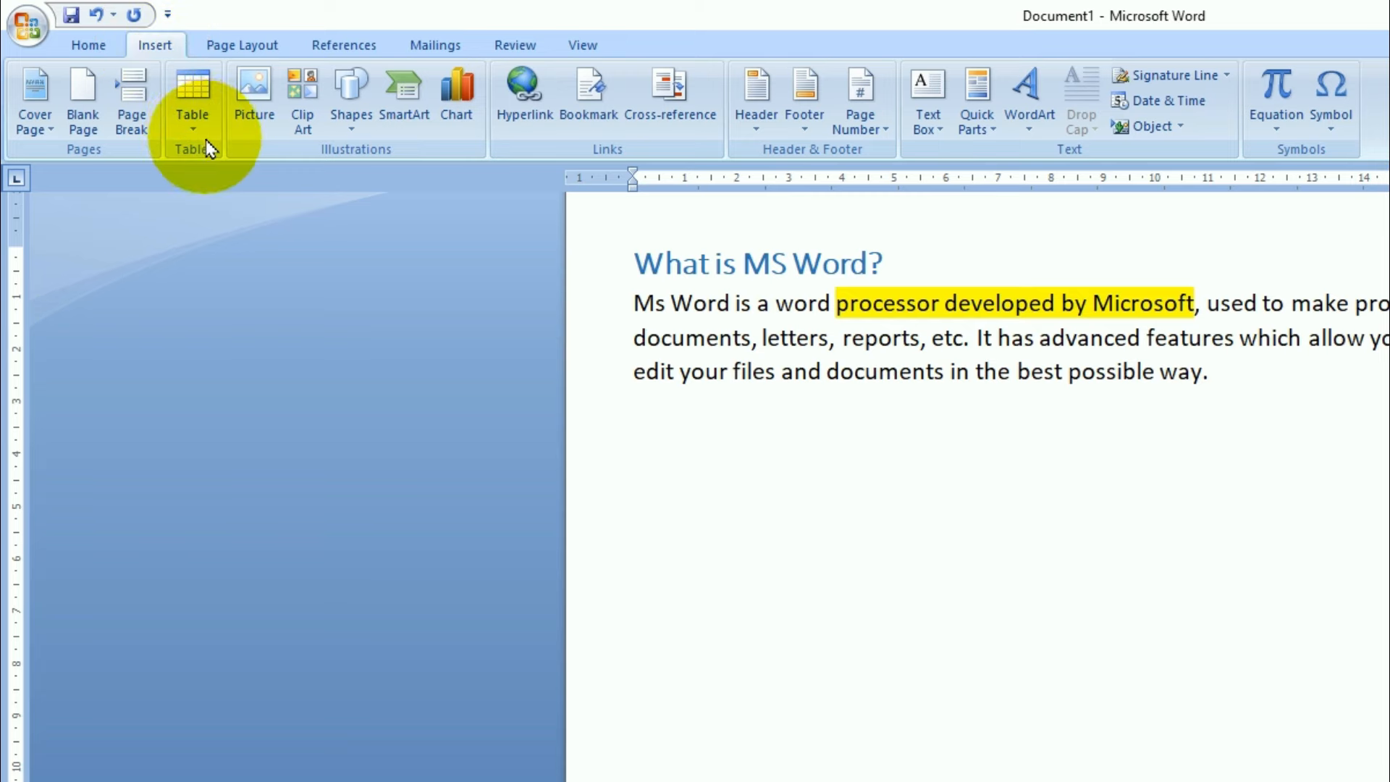
Insert a blank table with 4 columns and 4 rows through the Insert Table dialog
{"action": "left_click", "coordinate": [201, 125]}
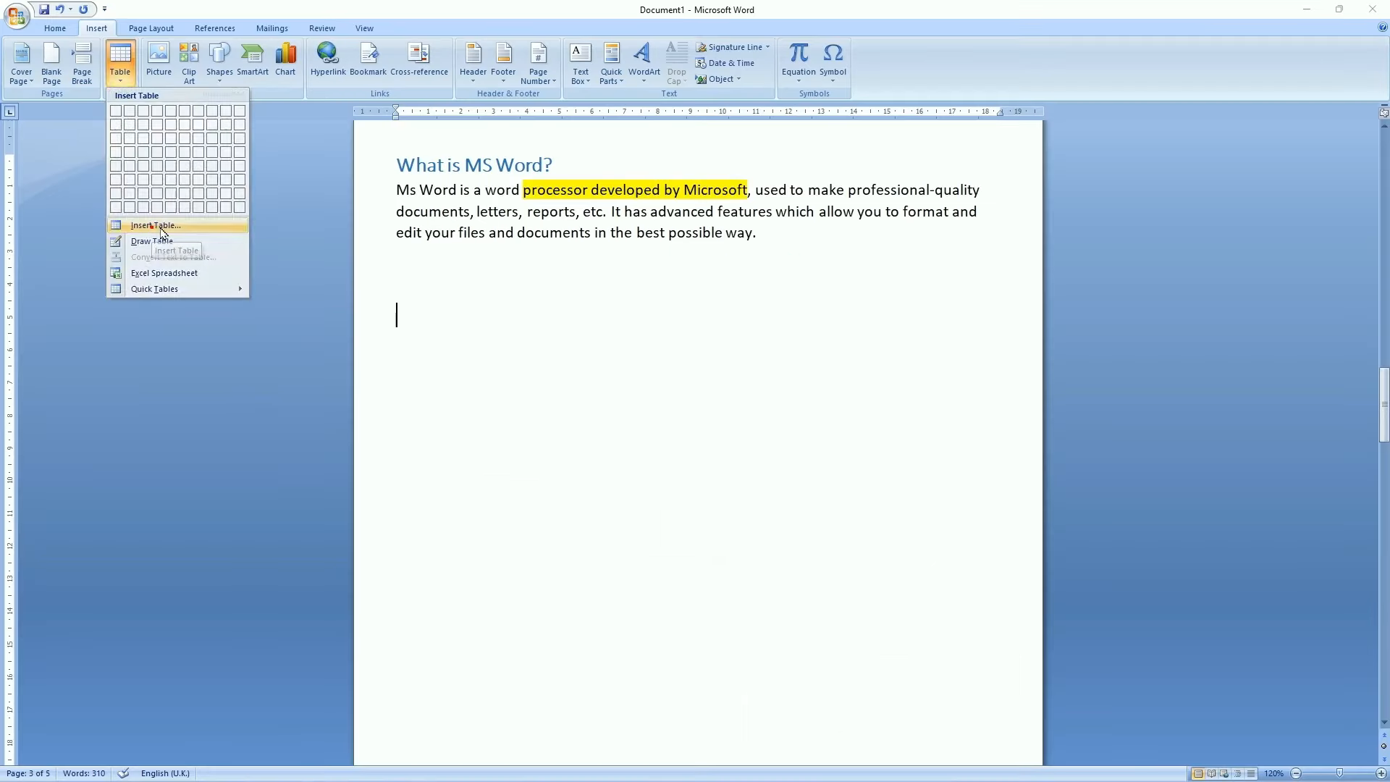
{"action": "left_click", "coordinate": [246, 363]}
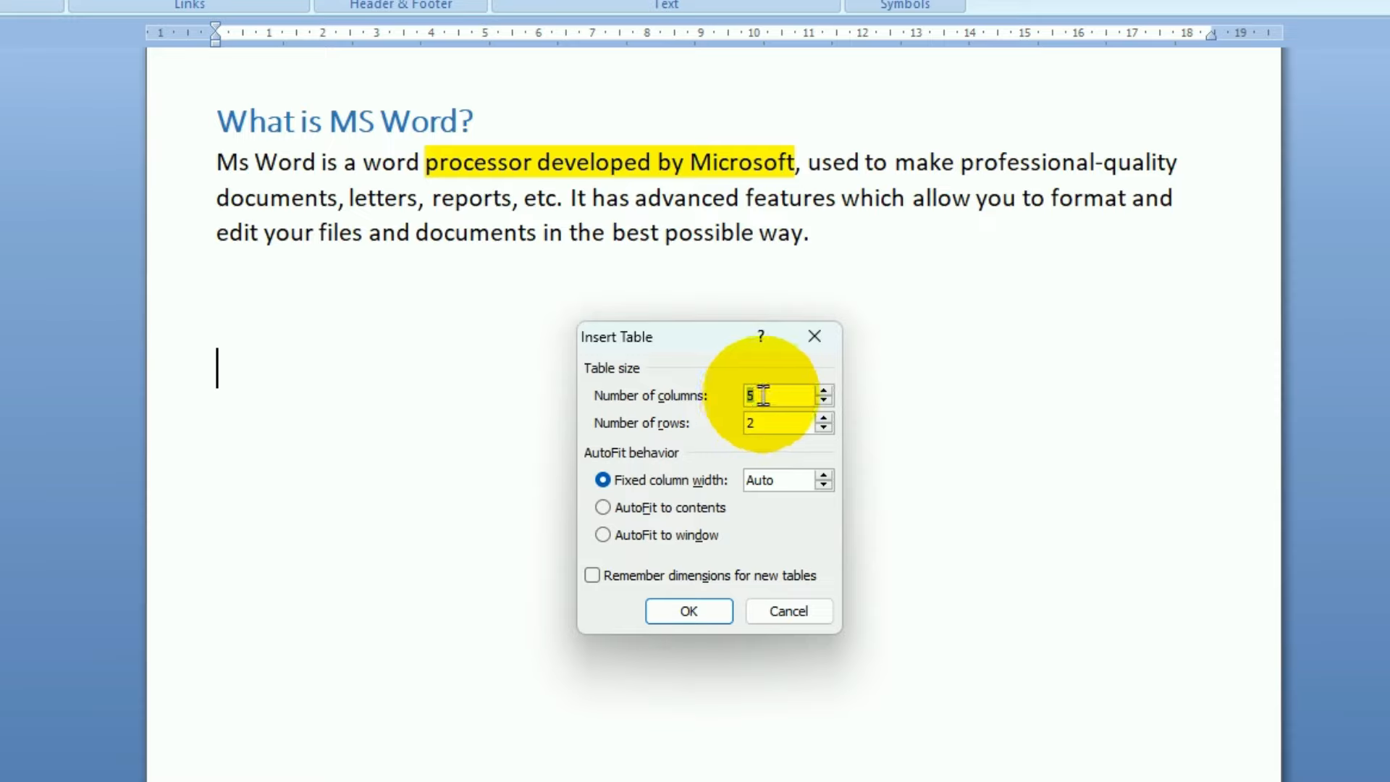
{"action": "type", "text": "4"}
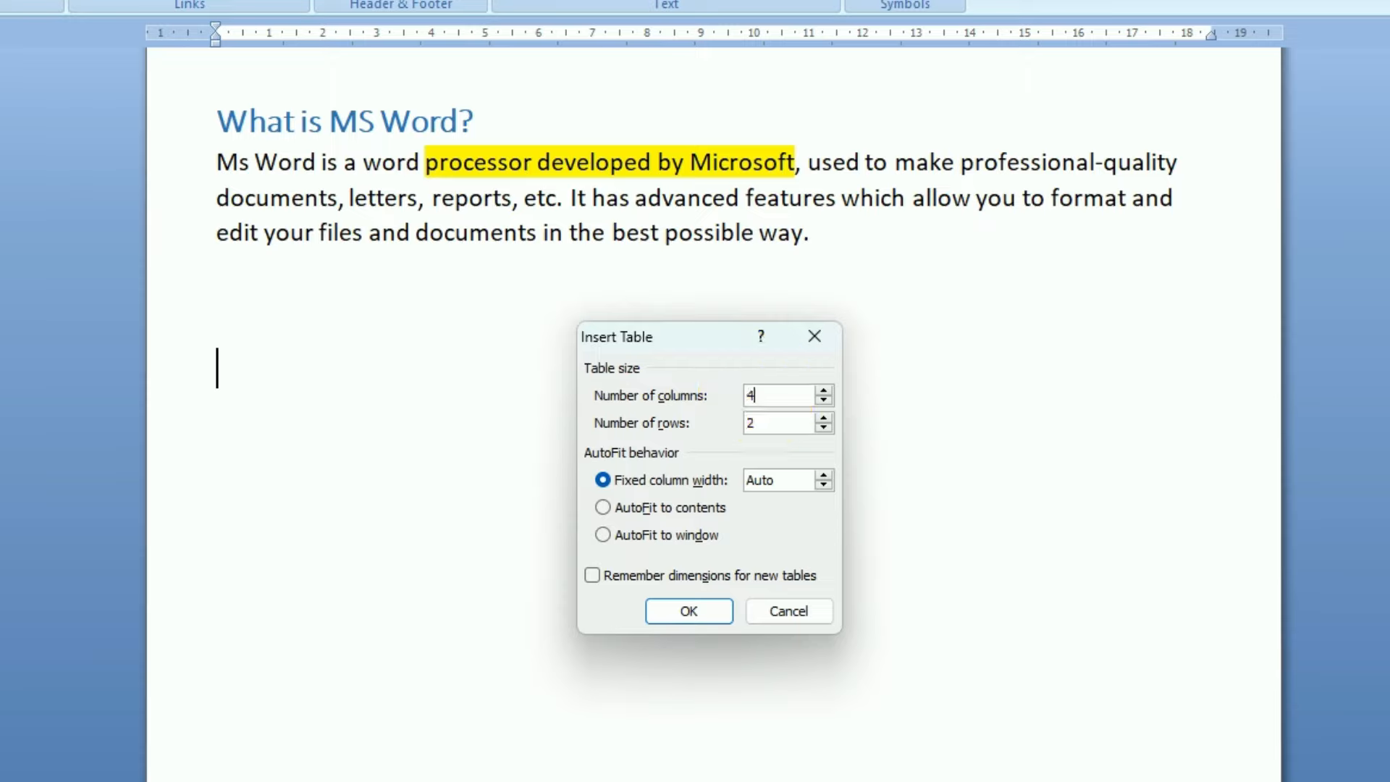
{"action": "left_click", "coordinate": [760, 421]}
{"action": "key", "text": "BackSpace"}
{"action": "type", "text": "4"}
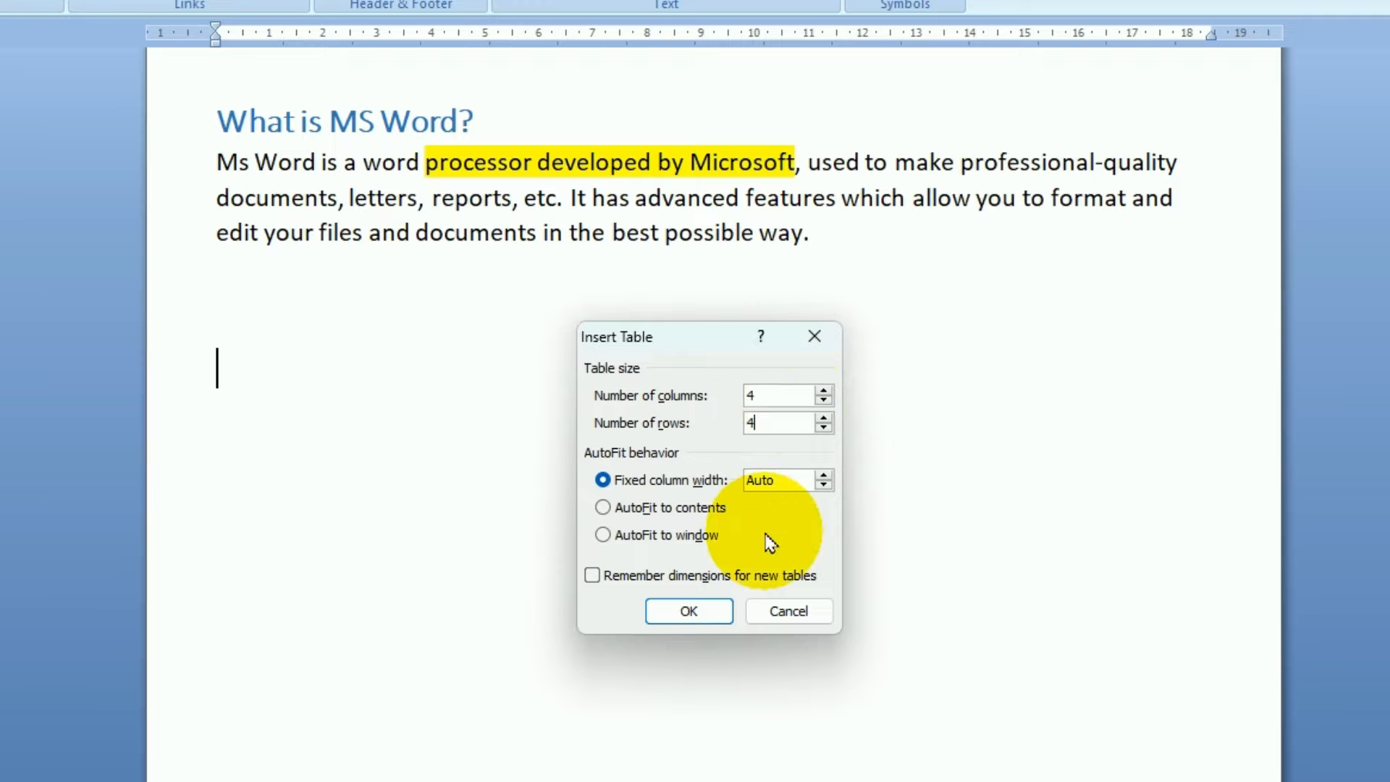
{"action": "left_click", "coordinate": [688, 611]}
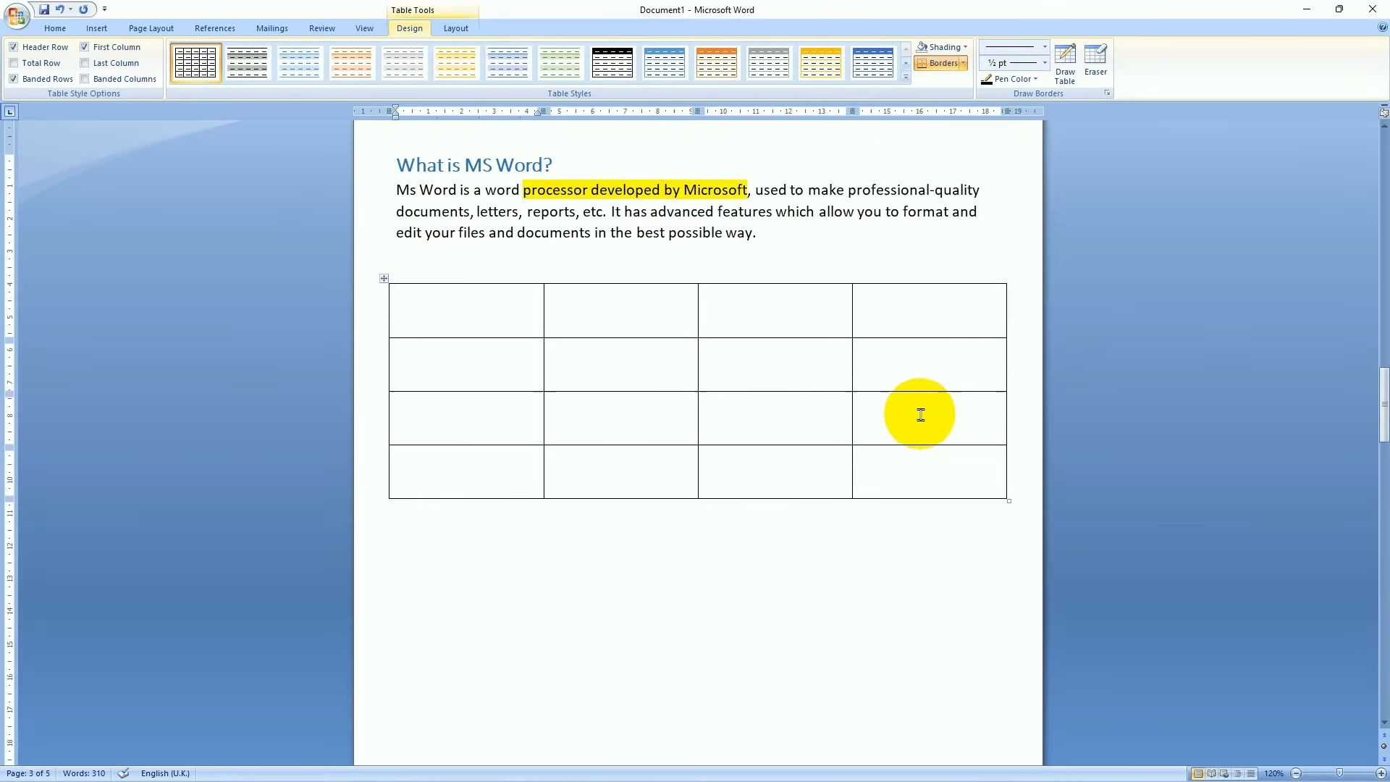
Return to the Insert ribbon and scroll through the new table and the following page
{"action": "left_click", "coordinate": [101, 29]}
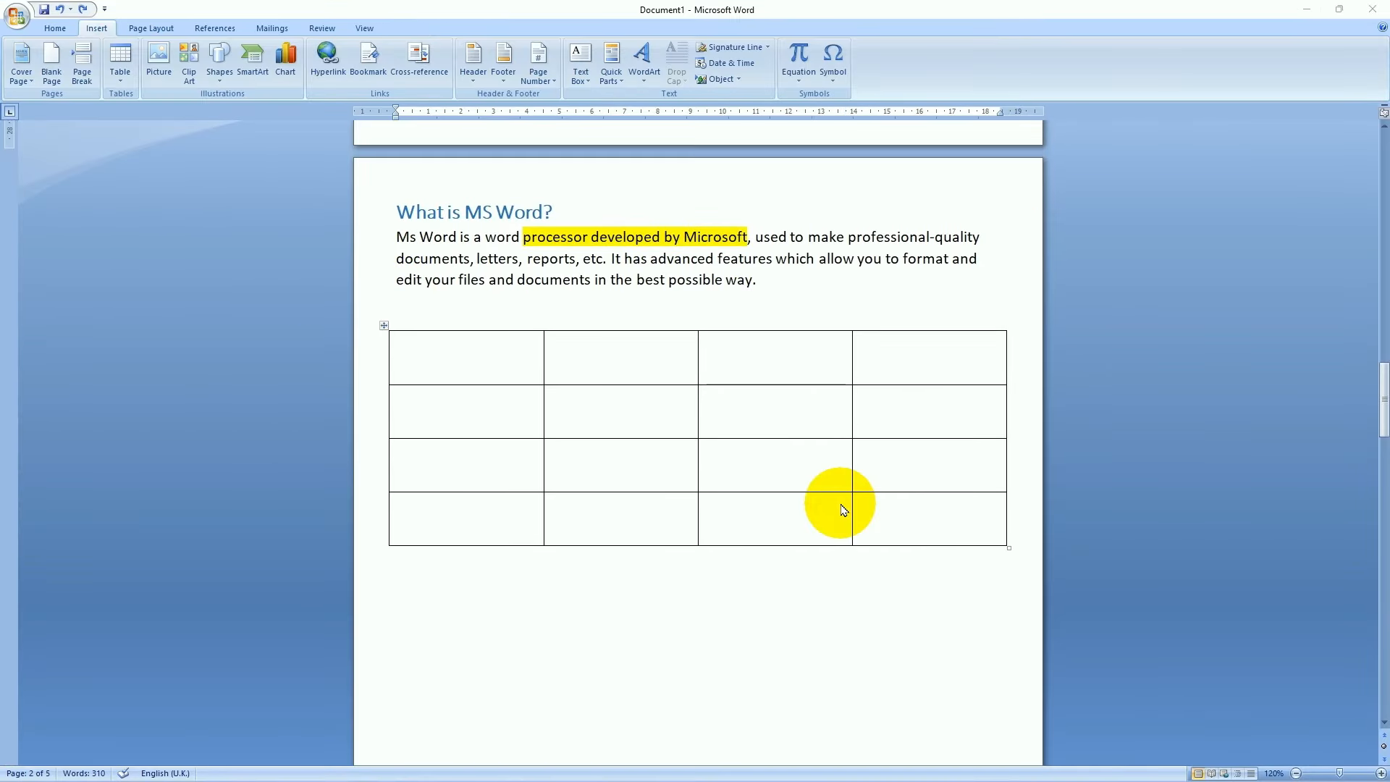
{"action": "scroll", "coordinate": [842, 510], "scroll_direction": "down", "scroll_amount": 6}
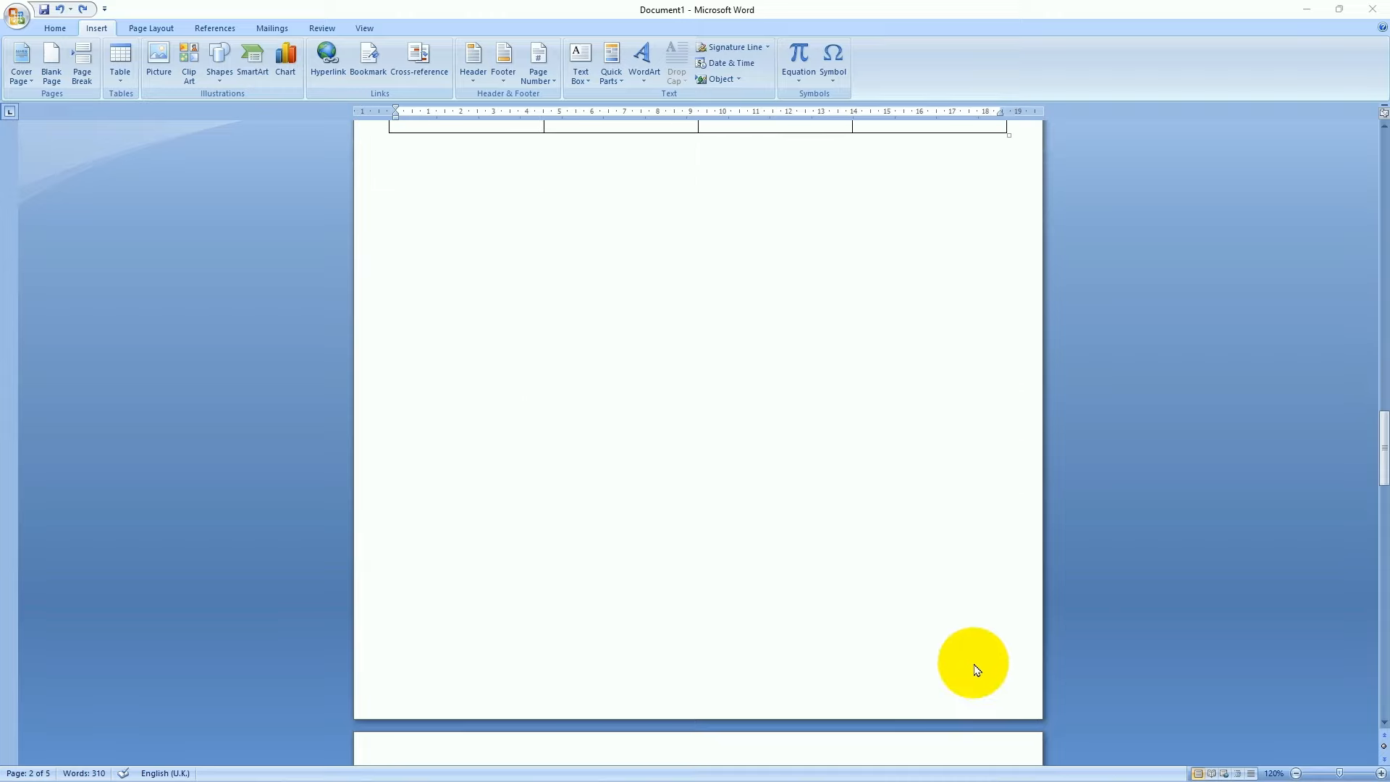
{"action": "scroll", "coordinate": [896, 630], "scroll_direction": "down", "scroll_amount": 6}
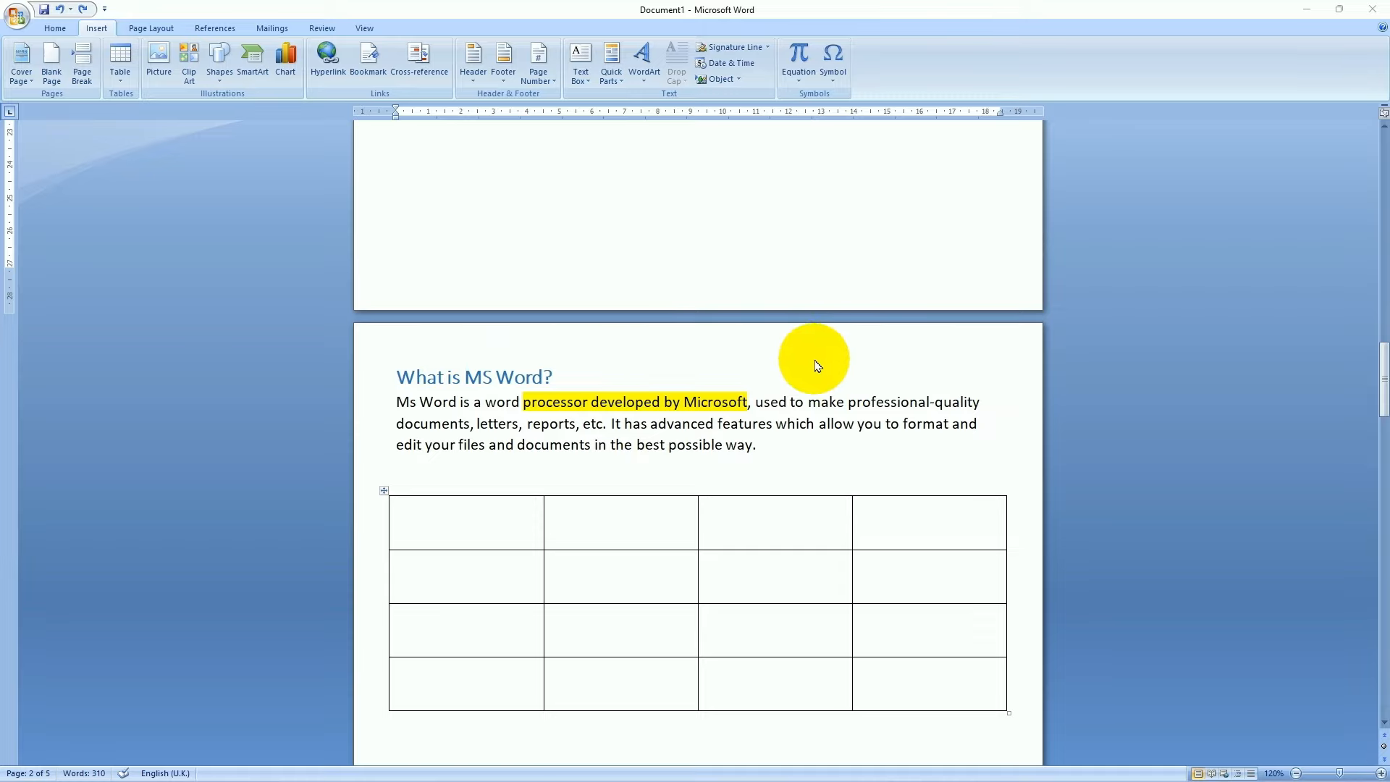
{"action": "scroll", "coordinate": [816, 366], "scroll_direction": "down", "scroll_amount": 10}
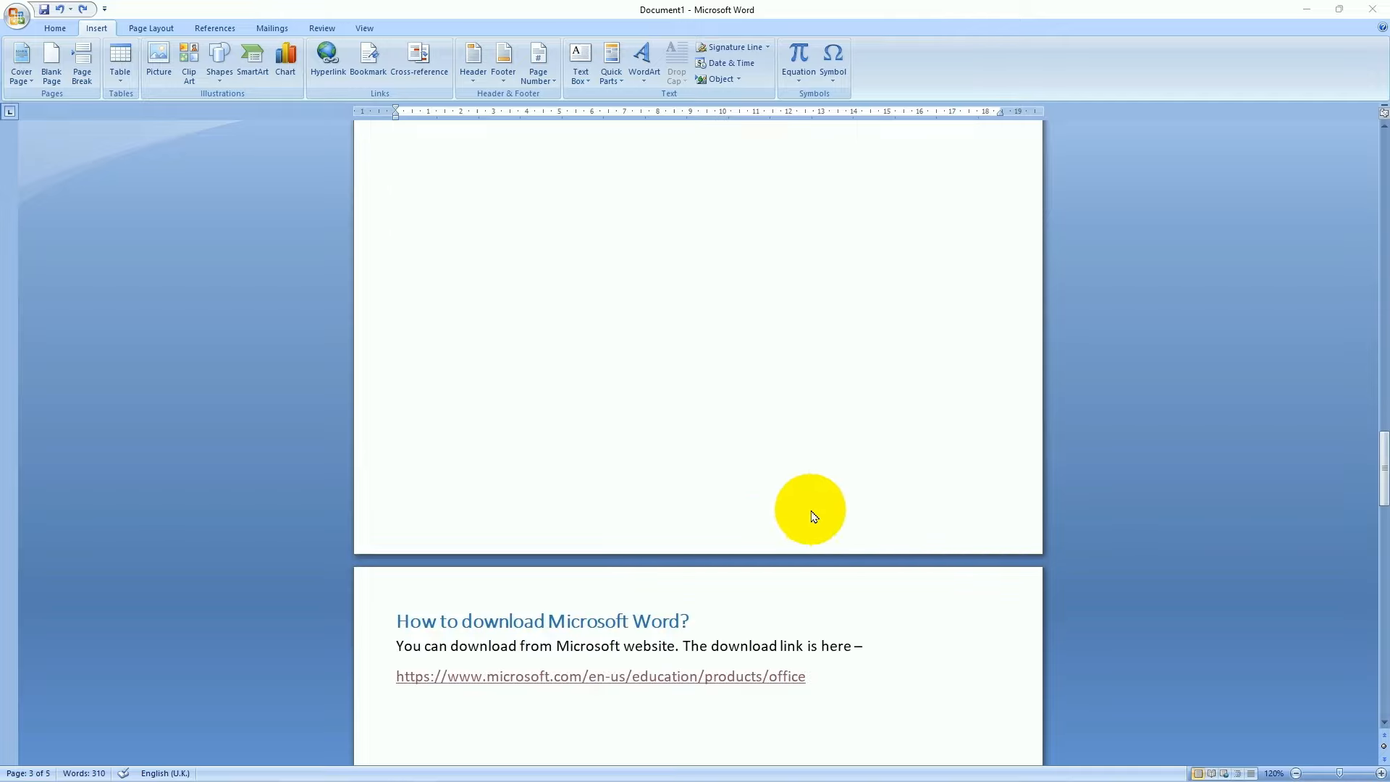
{"action": "scroll", "coordinate": [814, 515], "scroll_direction": "up", "scroll_amount": 10}
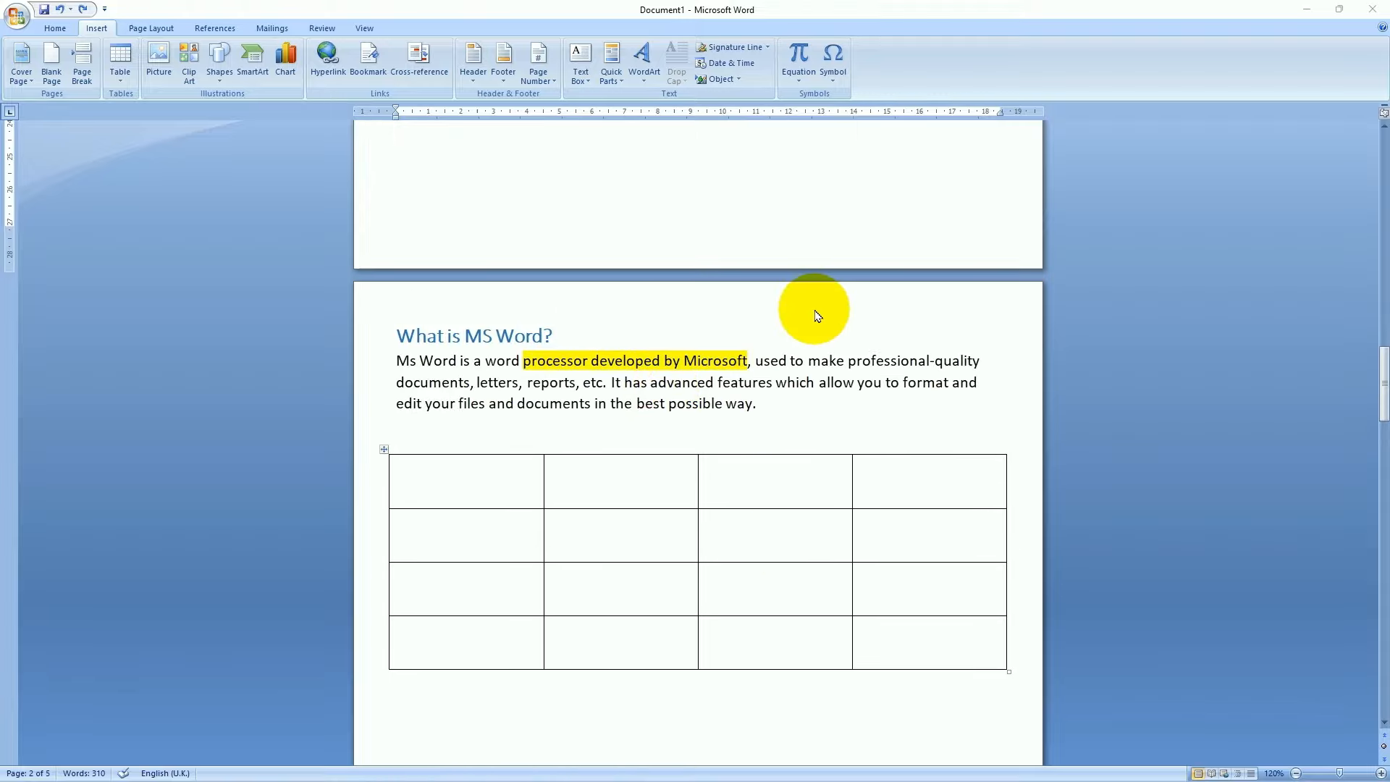
{"action": "scroll", "coordinate": [818, 316], "scroll_direction": "down", "scroll_amount": 15}
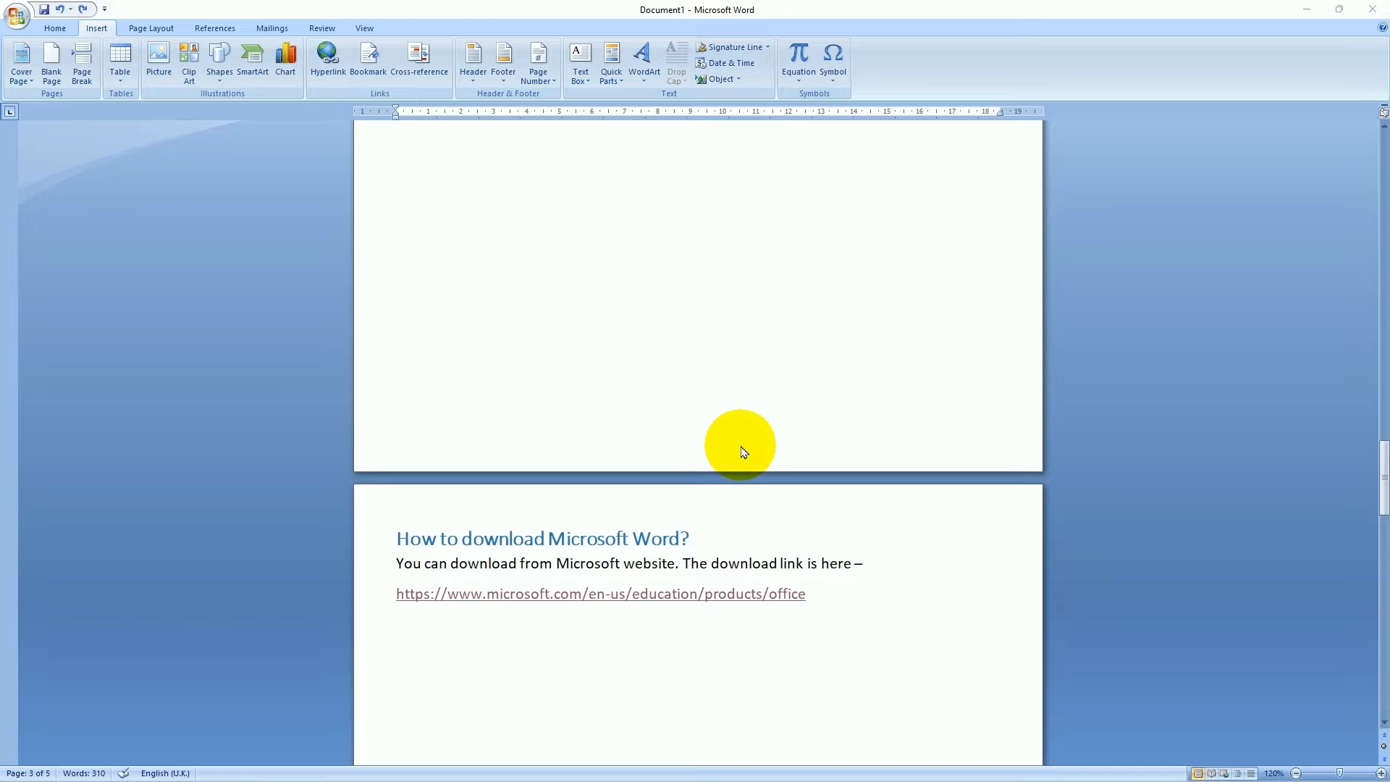
{"action": "scroll", "coordinate": [743, 452], "scroll_direction": "up", "scroll_amount": 15}
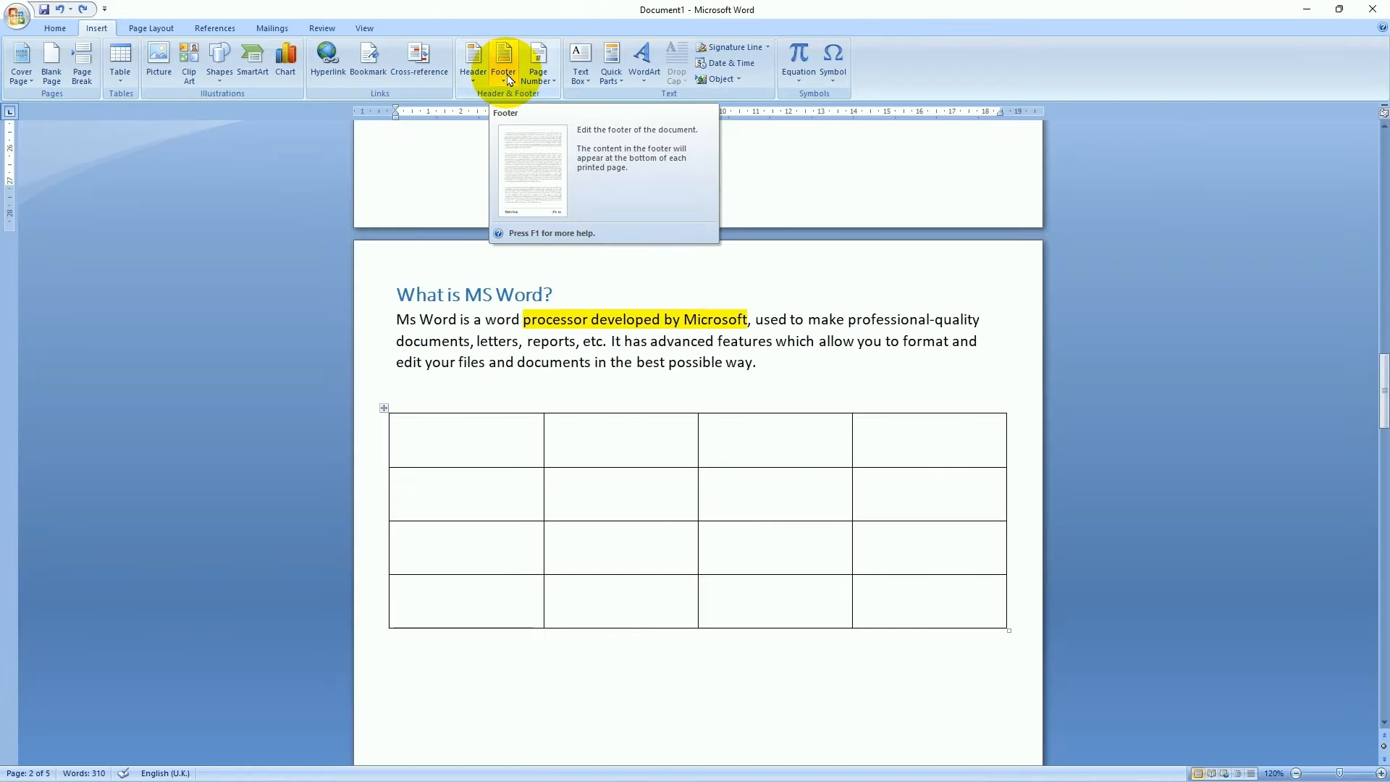
Add an Alphabet footer with a centred Plain Number 2 page number
{"action": "left_click", "coordinate": [818, 127]}
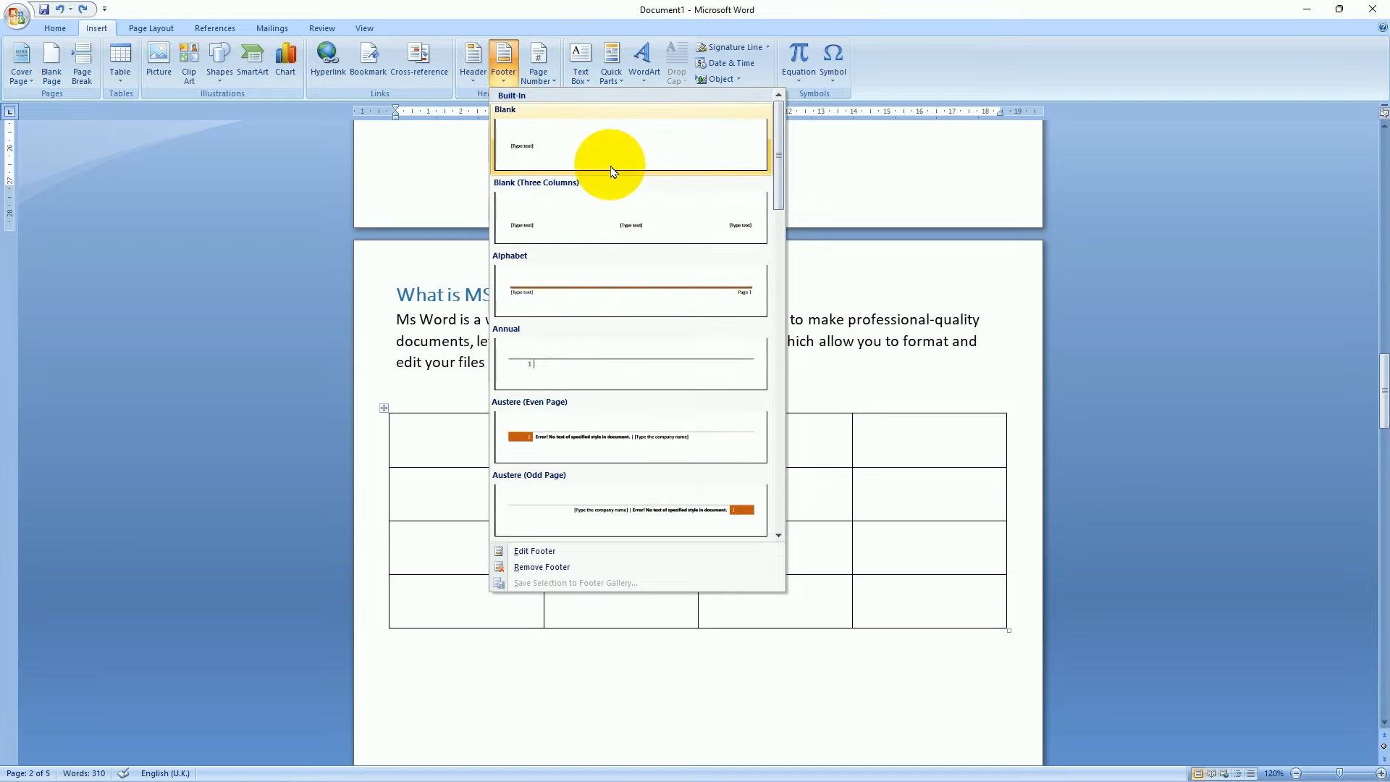
{"action": "left_click", "coordinate": [722, 300]}
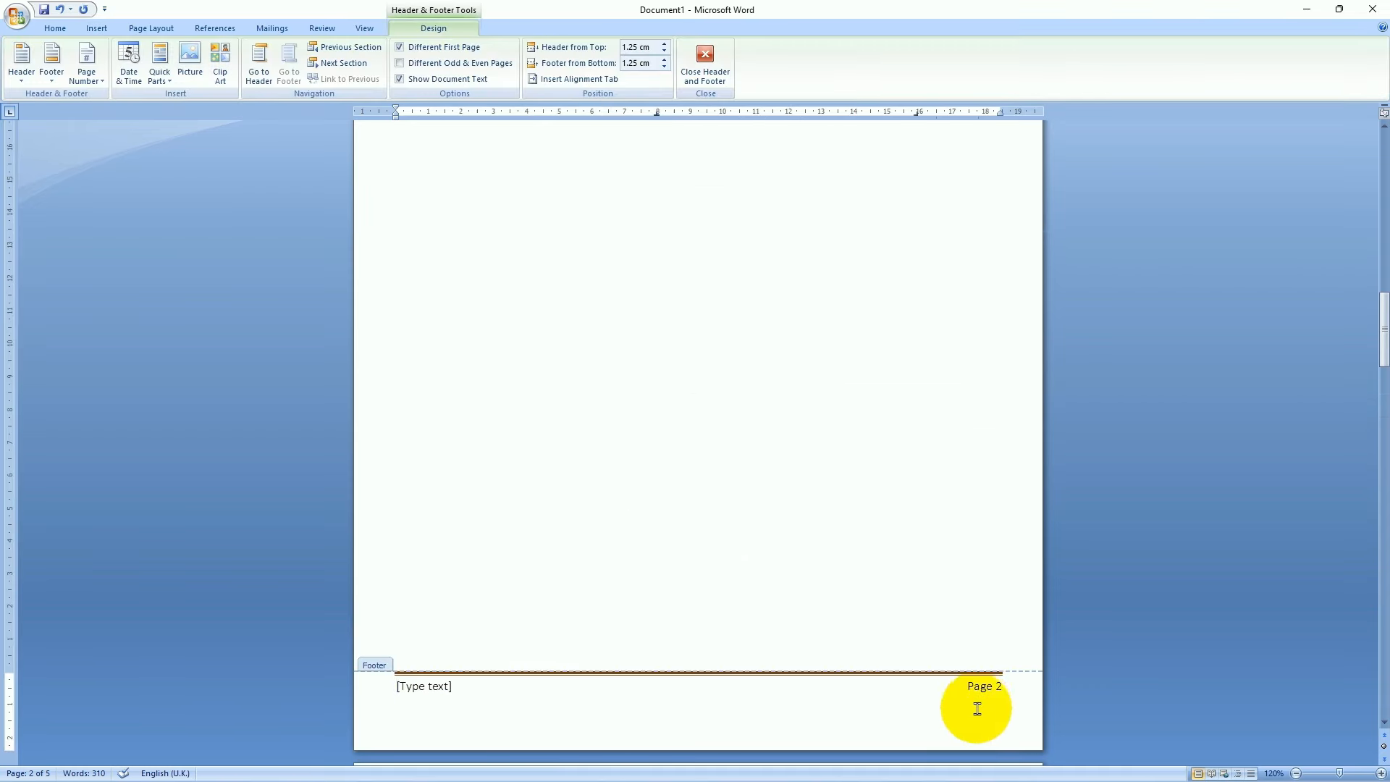
{"action": "left_click", "coordinate": [87, 78]}
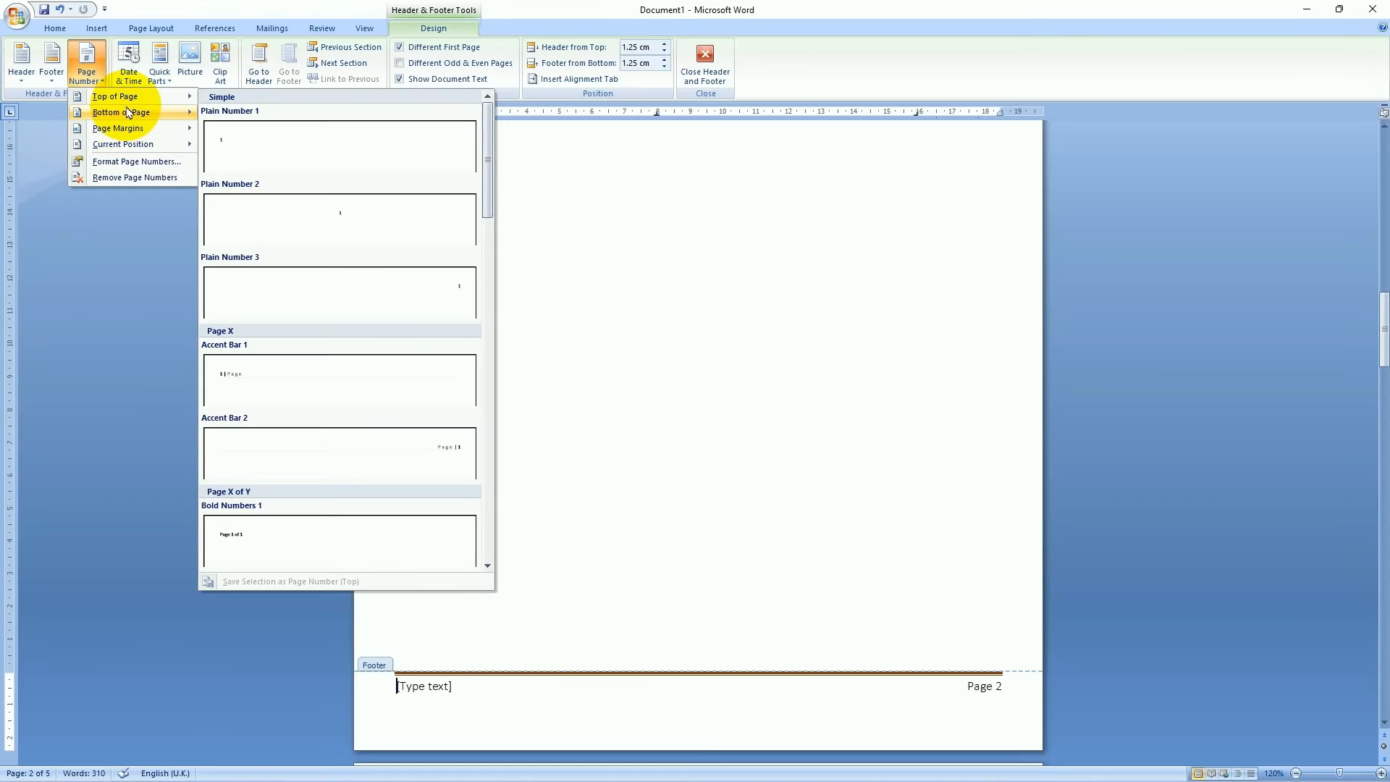
{"action": "mouse_move", "coordinate": [127, 113]}
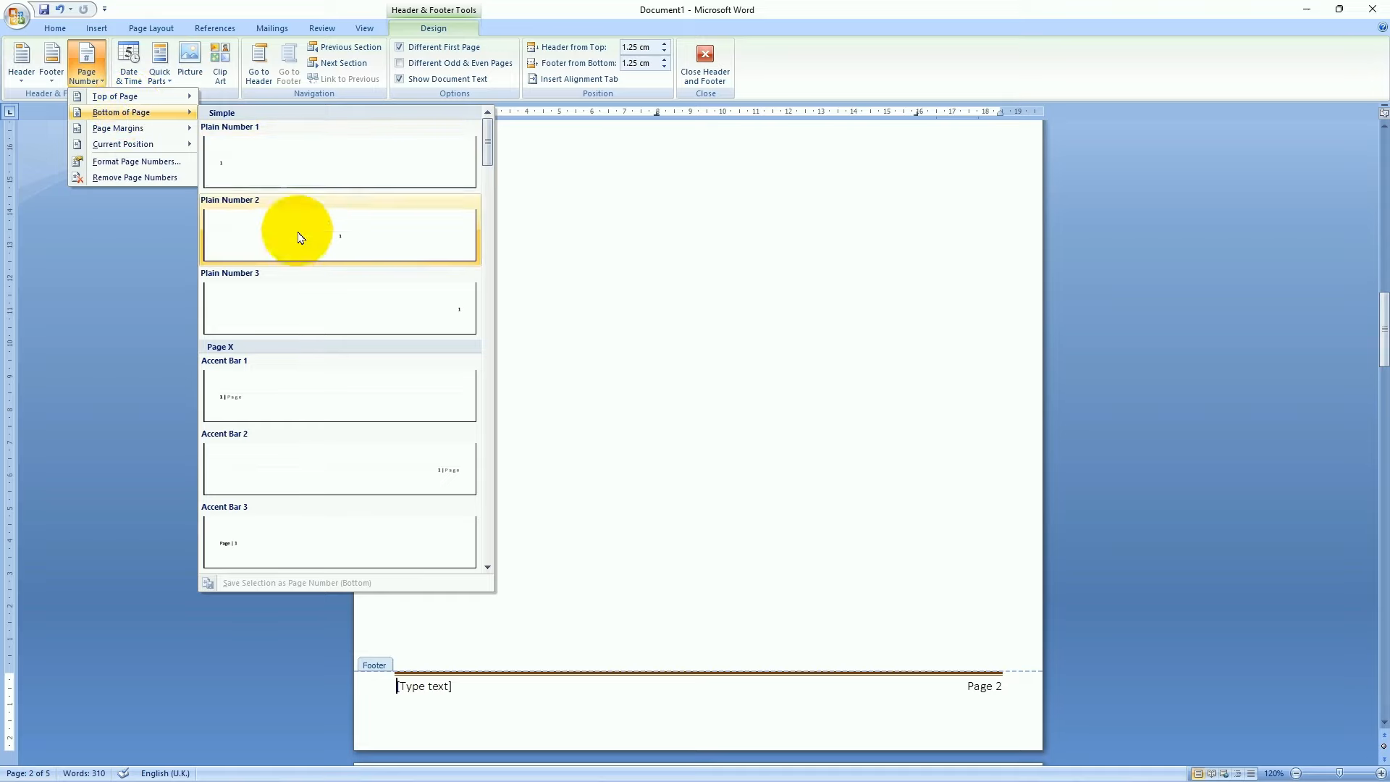
{"action": "left_click", "coordinate": [378, 252]}
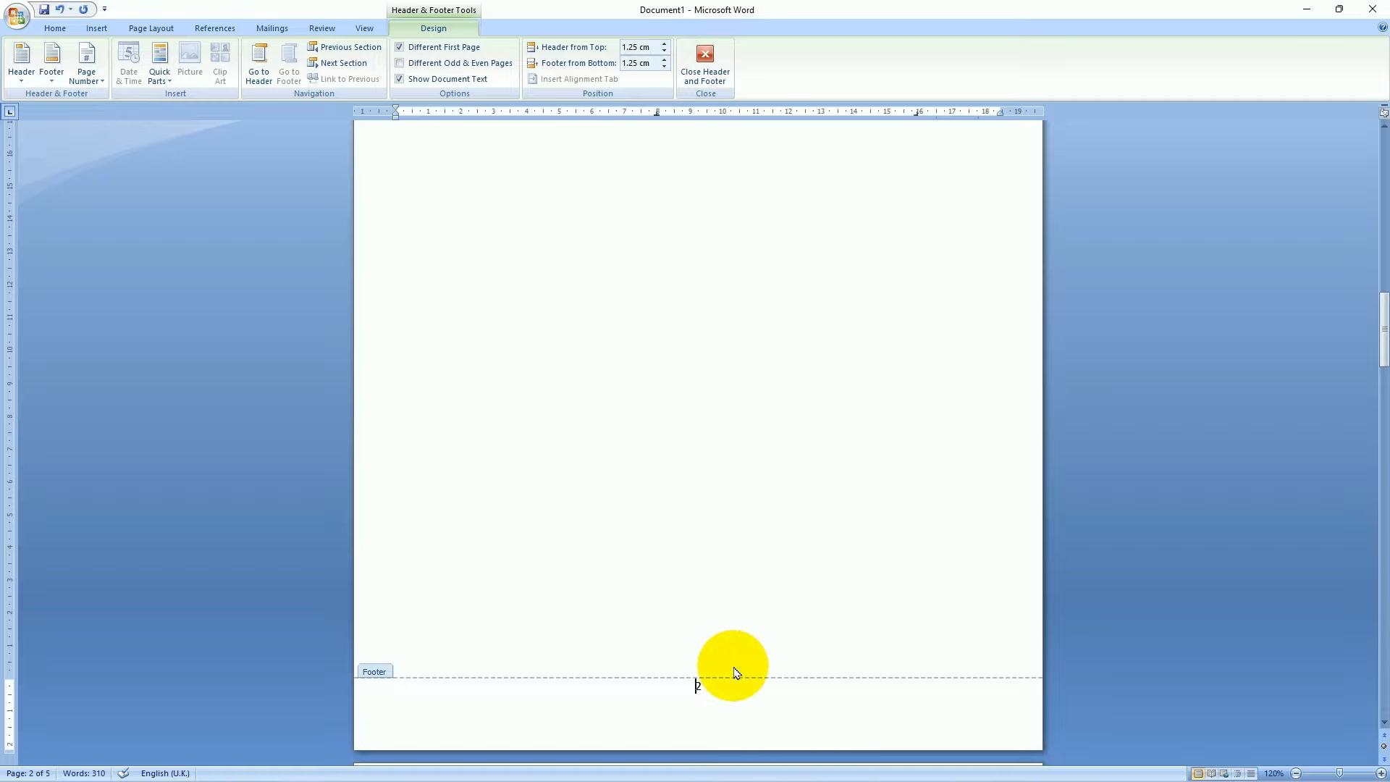
{"action": "left_click", "coordinate": [702, 85]}
Scroll through the pages to check the footer, then undo the last change
{"action": "scroll", "coordinate": [672, 390], "scroll_direction": "up", "scroll_amount": 3}
{"action": "scroll", "coordinate": [672, 391], "scroll_direction": "up", "scroll_amount": 5}
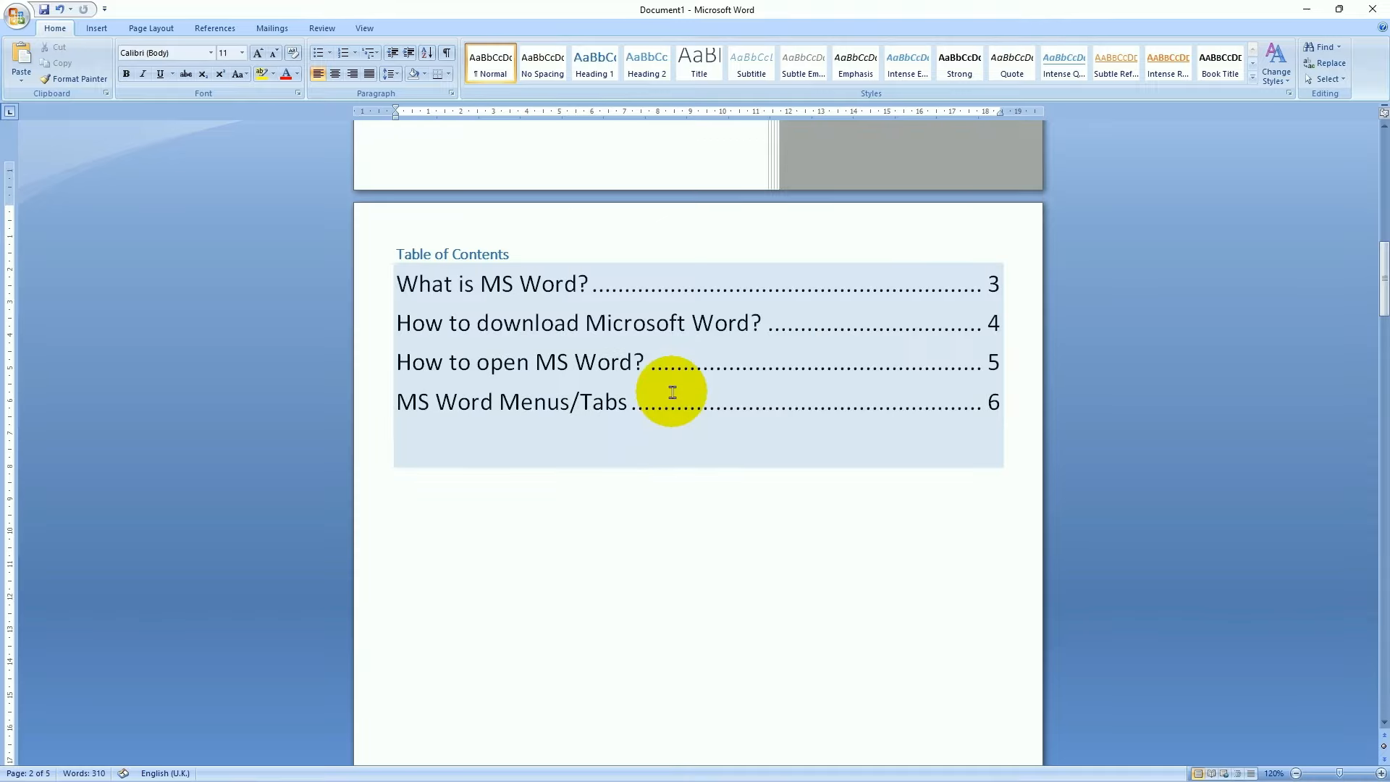
{"action": "scroll", "coordinate": [677, 391], "scroll_direction": "down", "scroll_amount": 10}
{"action": "scroll", "coordinate": [680, 391], "scroll_direction": "down", "scroll_amount": 15}
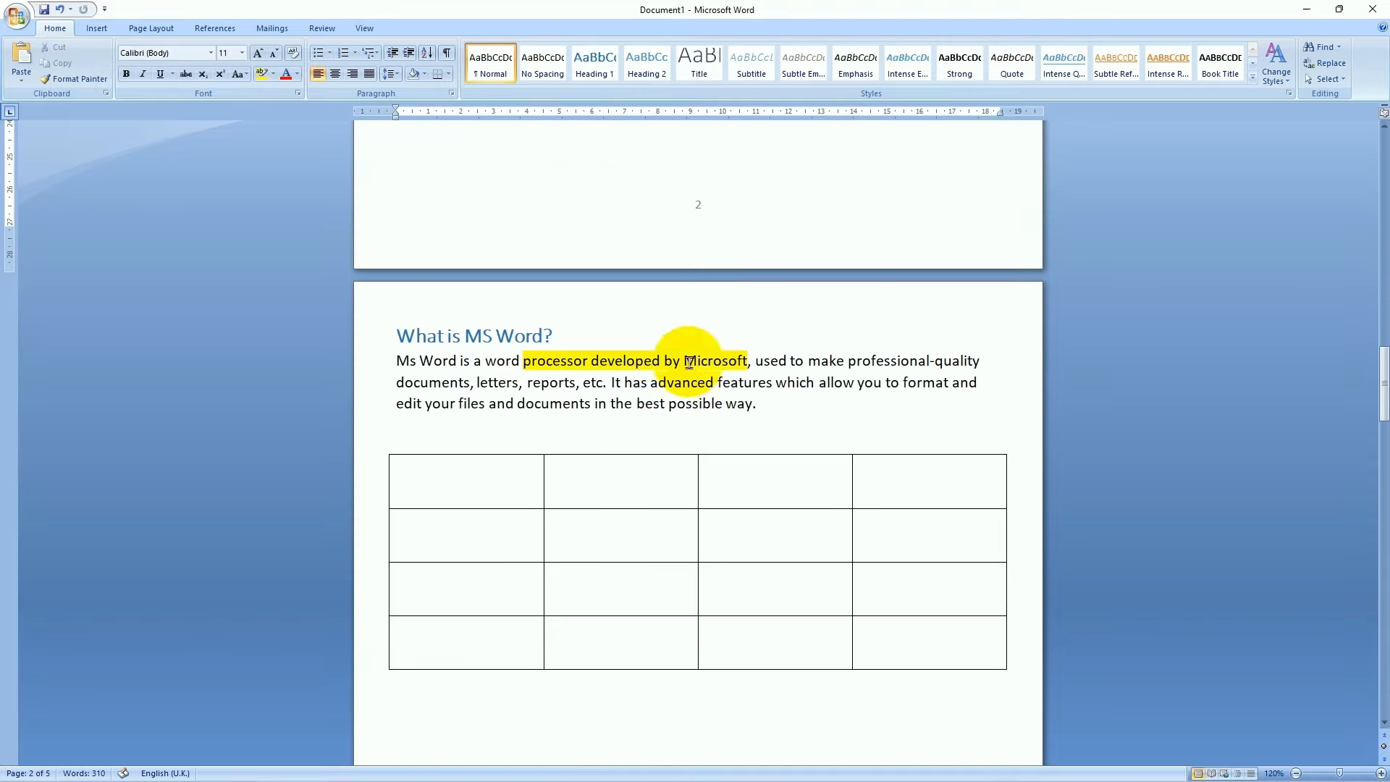
{"action": "scroll", "coordinate": [745, 439], "scroll_direction": "down", "scroll_amount": 15}
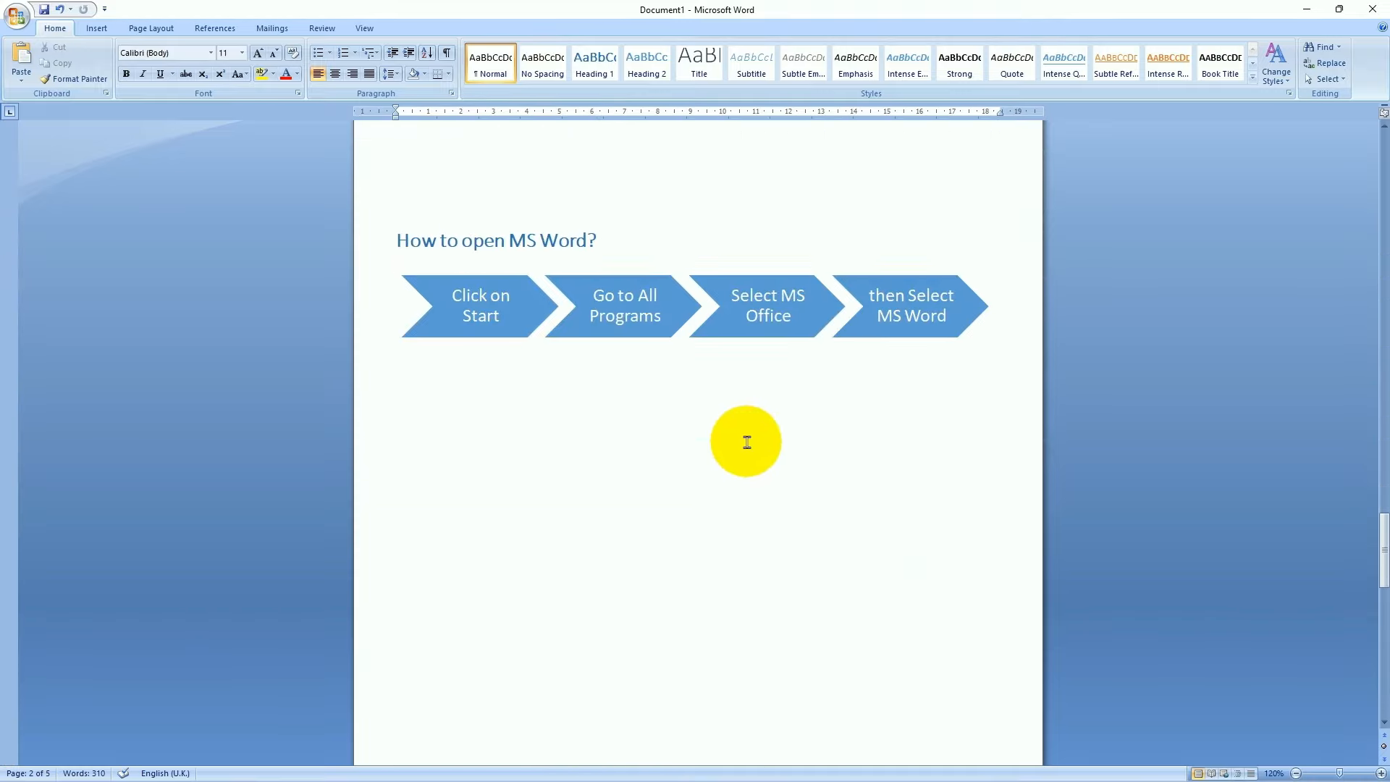
{"action": "scroll", "coordinate": [735, 472], "scroll_direction": "up", "scroll_amount": 11}
{"action": "scroll", "coordinate": [758, 439], "scroll_direction": "up", "scroll_amount": 15}
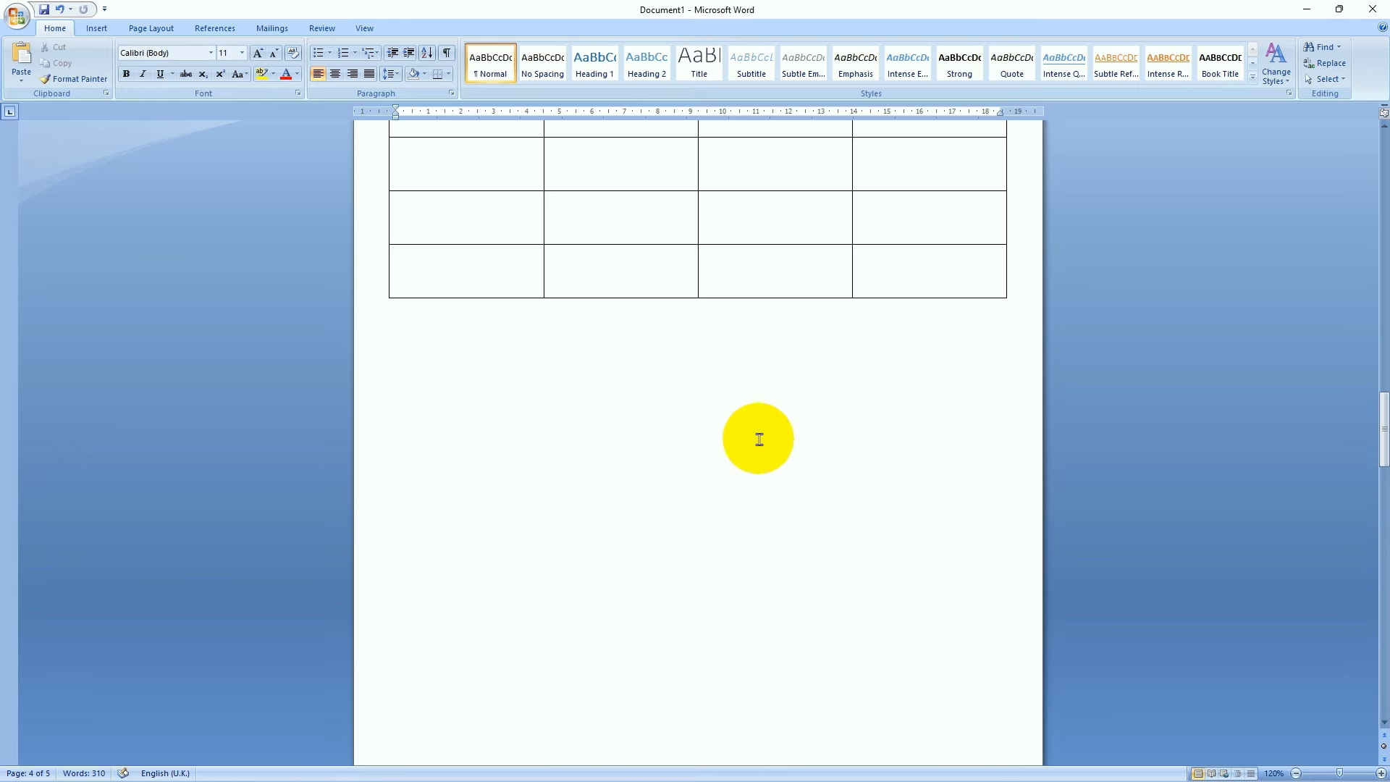
{"action": "left_click", "coordinate": [97, 27]}
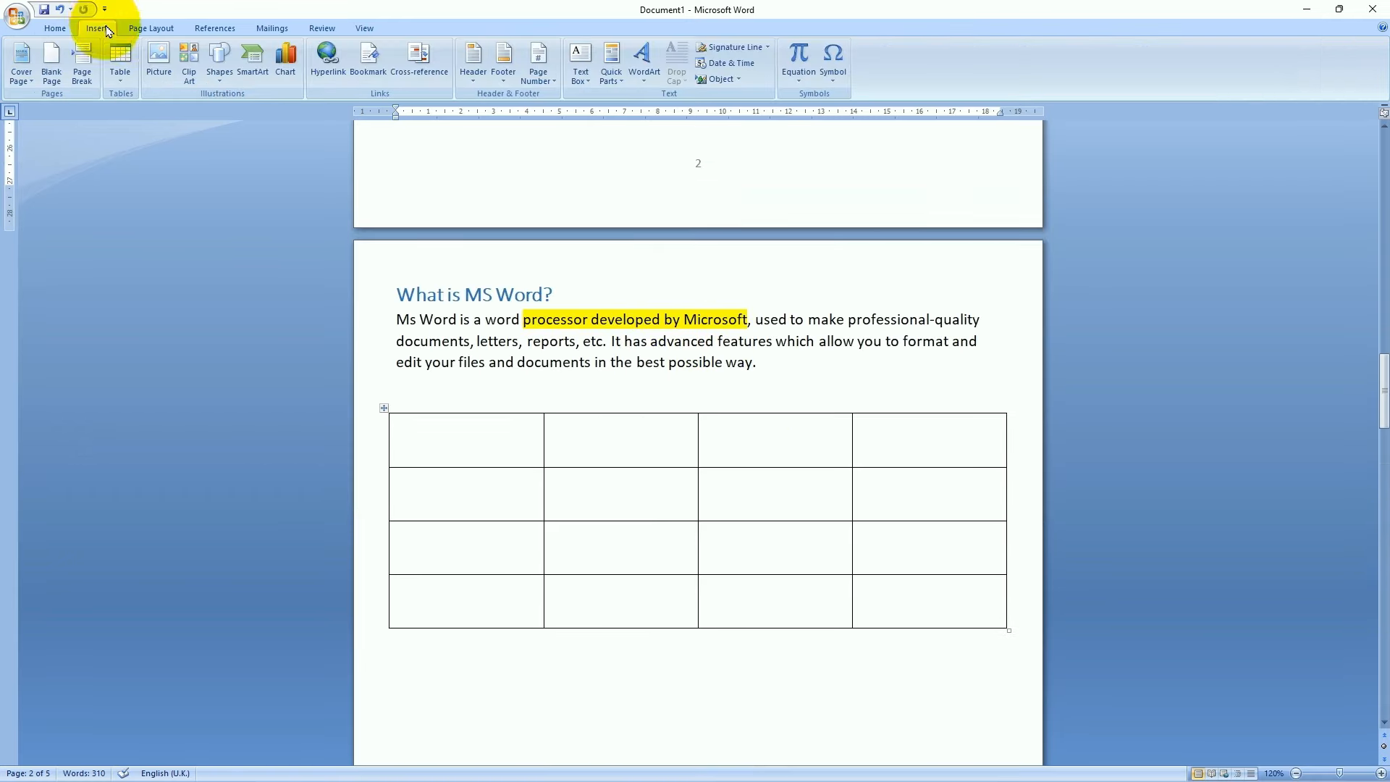
{"action": "key", "text": "ctrl+z"}
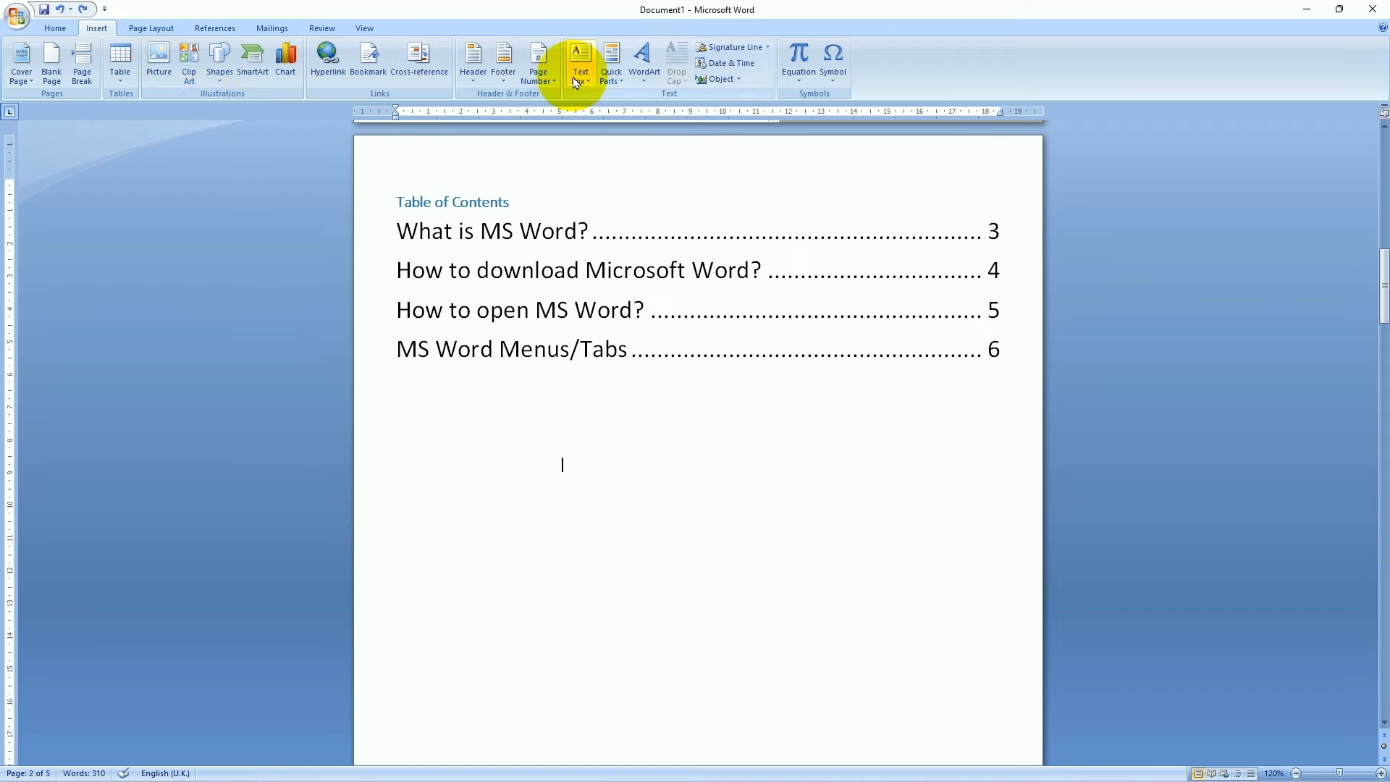
Insert a Blank header reading 'MS WORD NOTES' and review the pages
{"action": "left_click", "coordinate": [475, 64]}
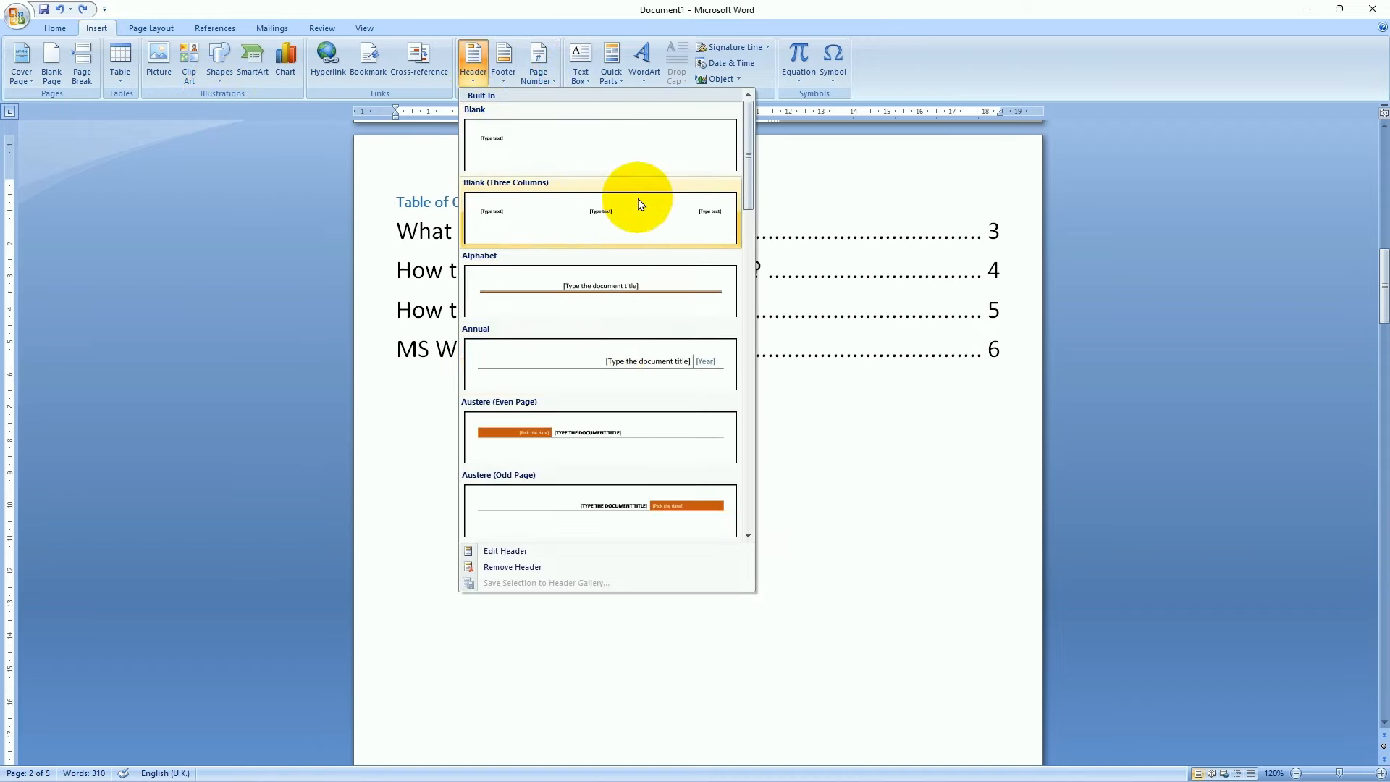
{"action": "left_click", "coordinate": [588, 161]}
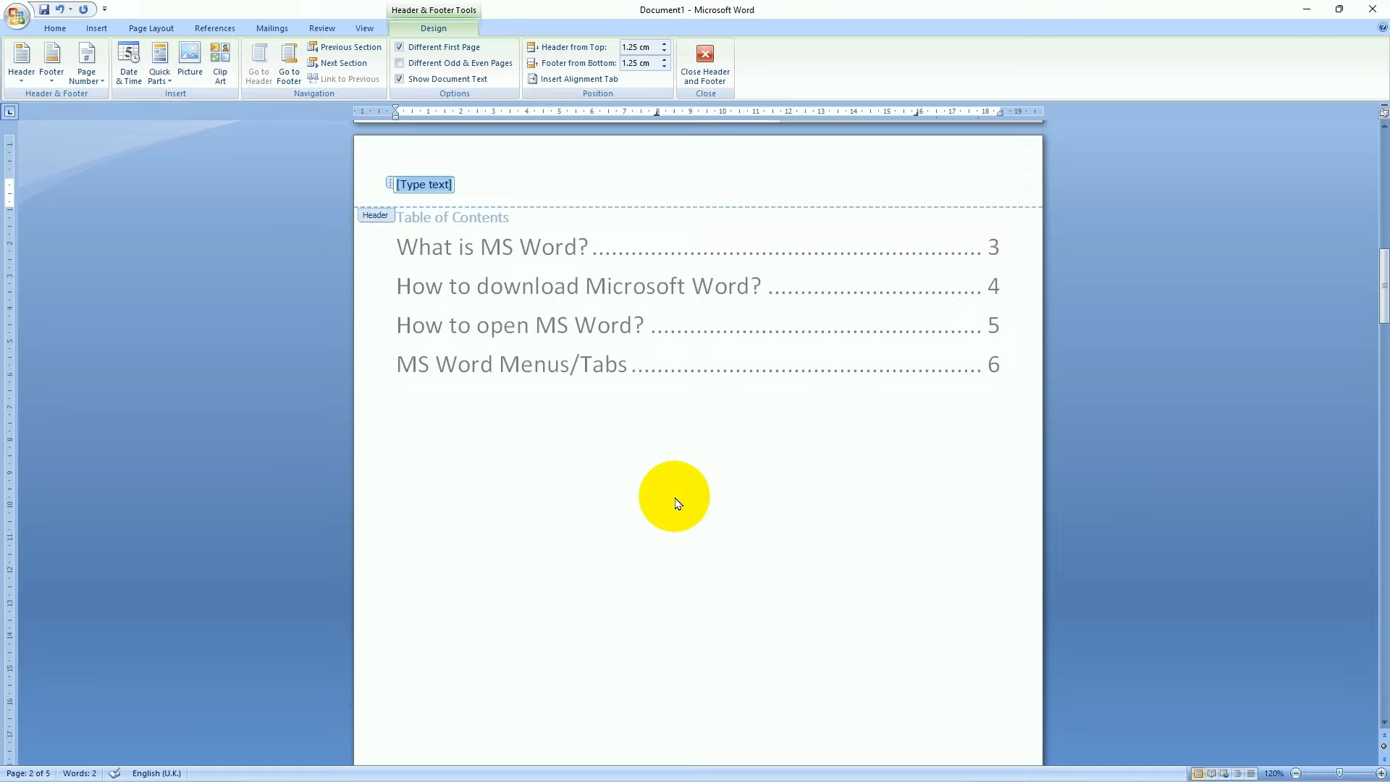
{"action": "type", "text": "MS WORD NOTES"}
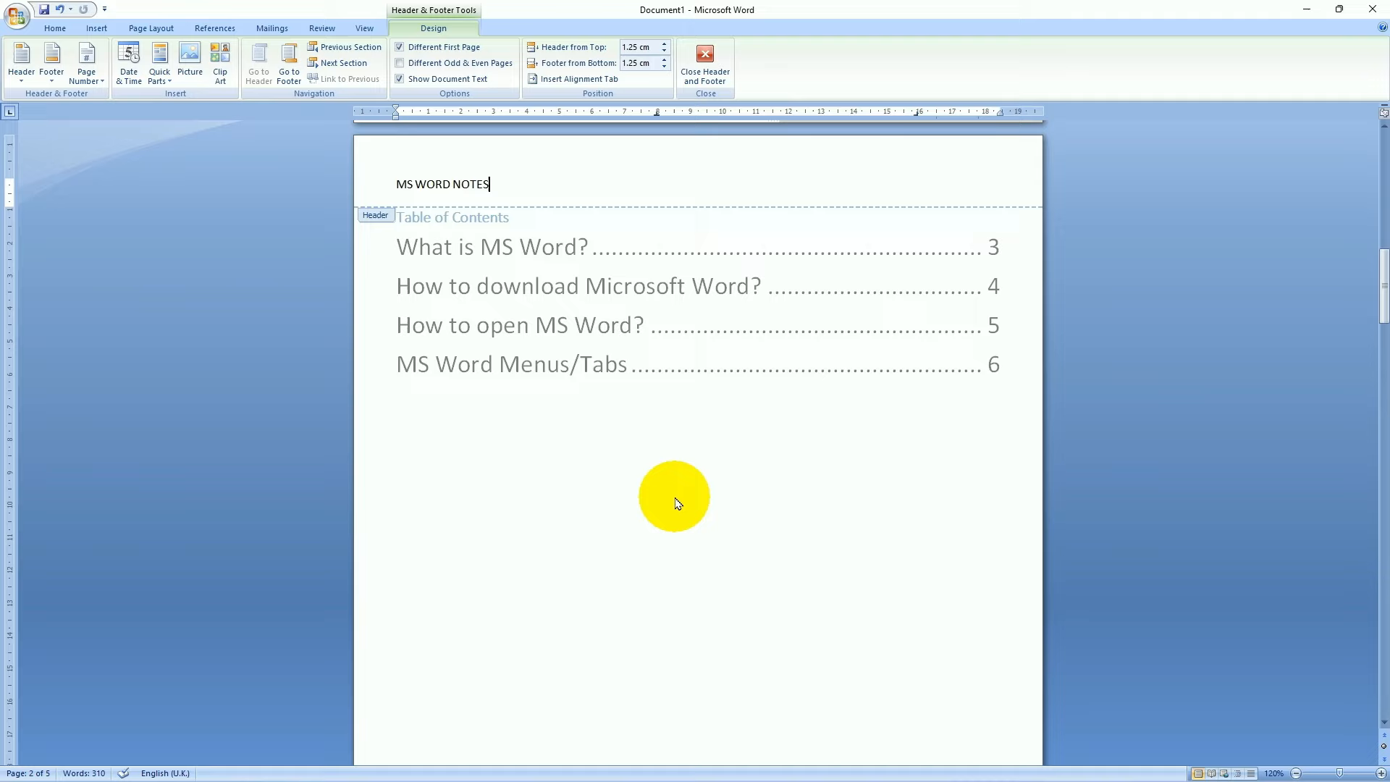
{"action": "left_click", "coordinate": [728, 90]}
{"action": "scroll", "coordinate": [641, 236], "scroll_direction": "down", "scroll_amount": 1}
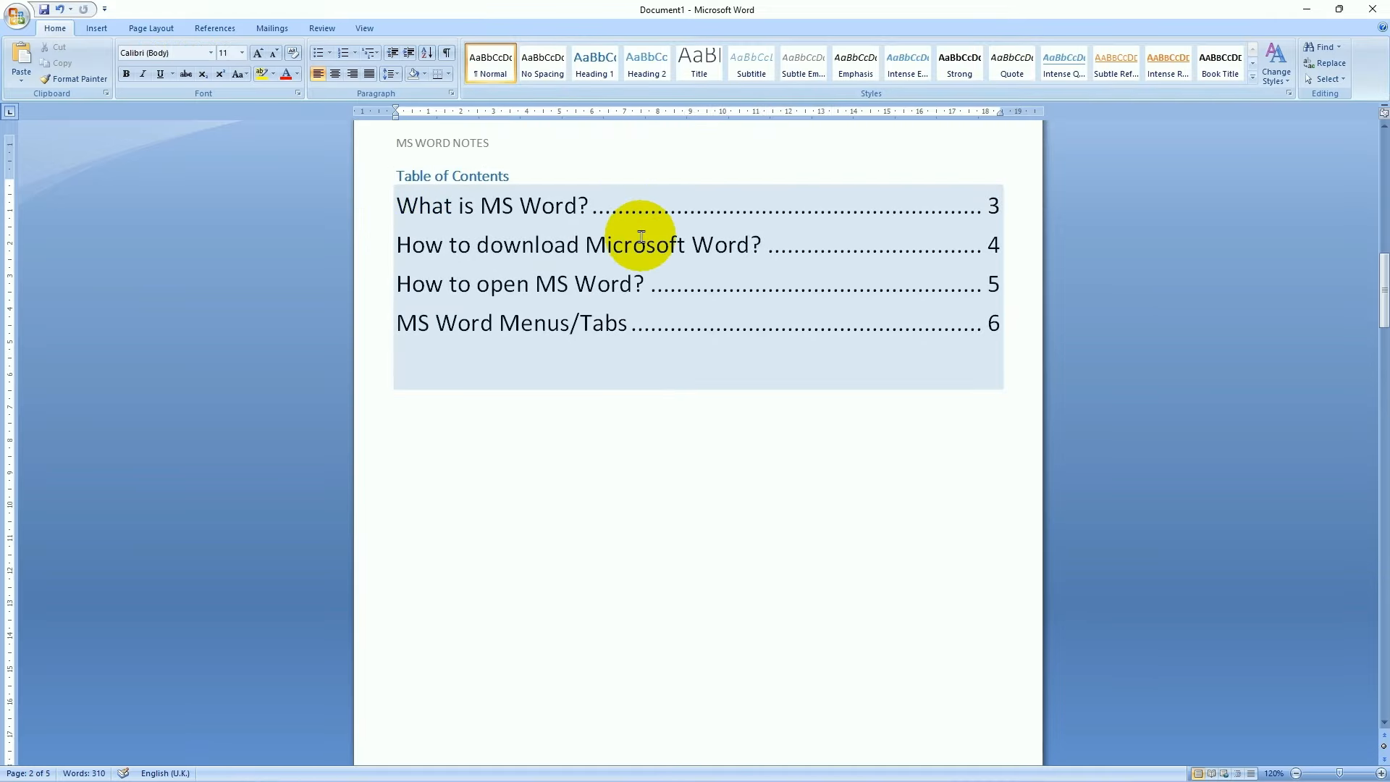
{"action": "scroll", "coordinate": [629, 273], "scroll_direction": "down", "scroll_amount": 20}
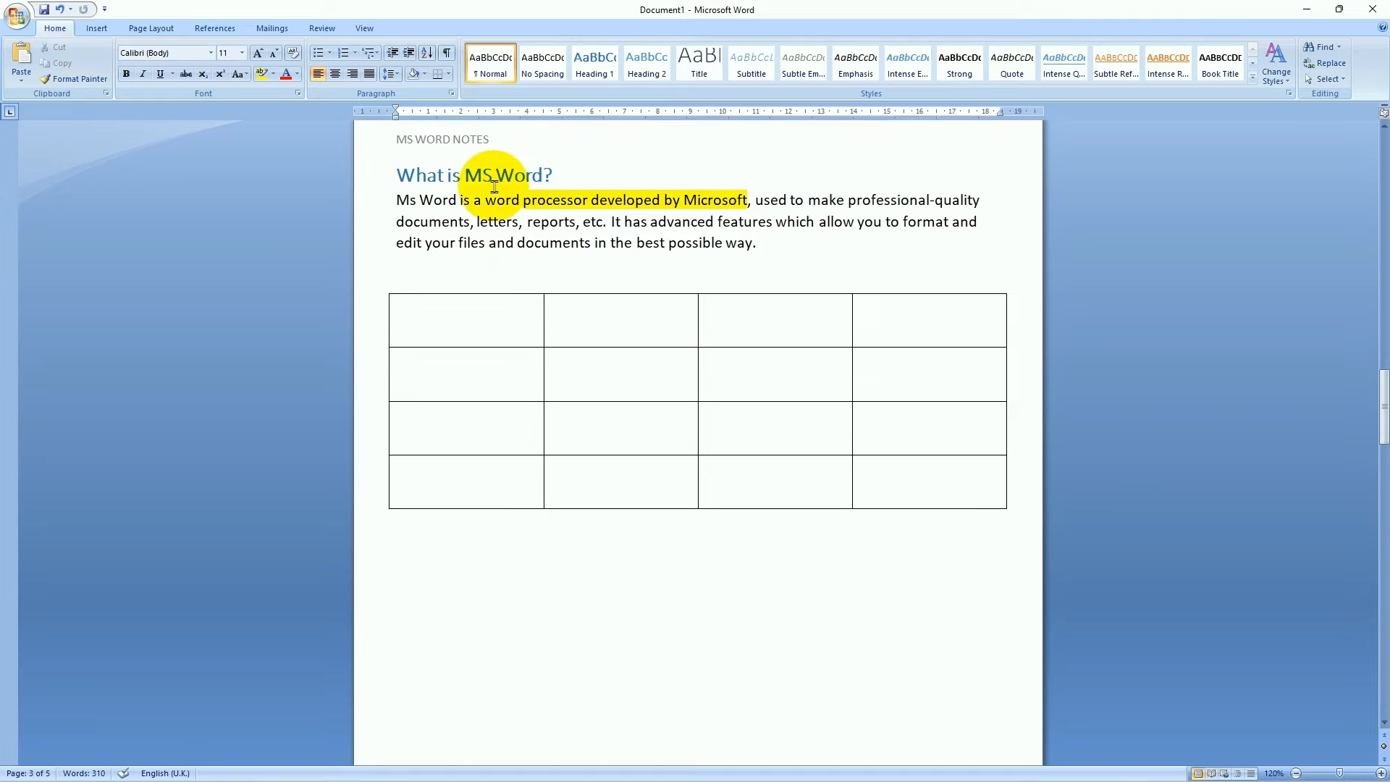
{"action": "scroll", "coordinate": [558, 425], "scroll_direction": "down", "scroll_amount": 13}
{"action": "scroll", "coordinate": [564, 425], "scroll_direction": "up", "scroll_amount": 18}
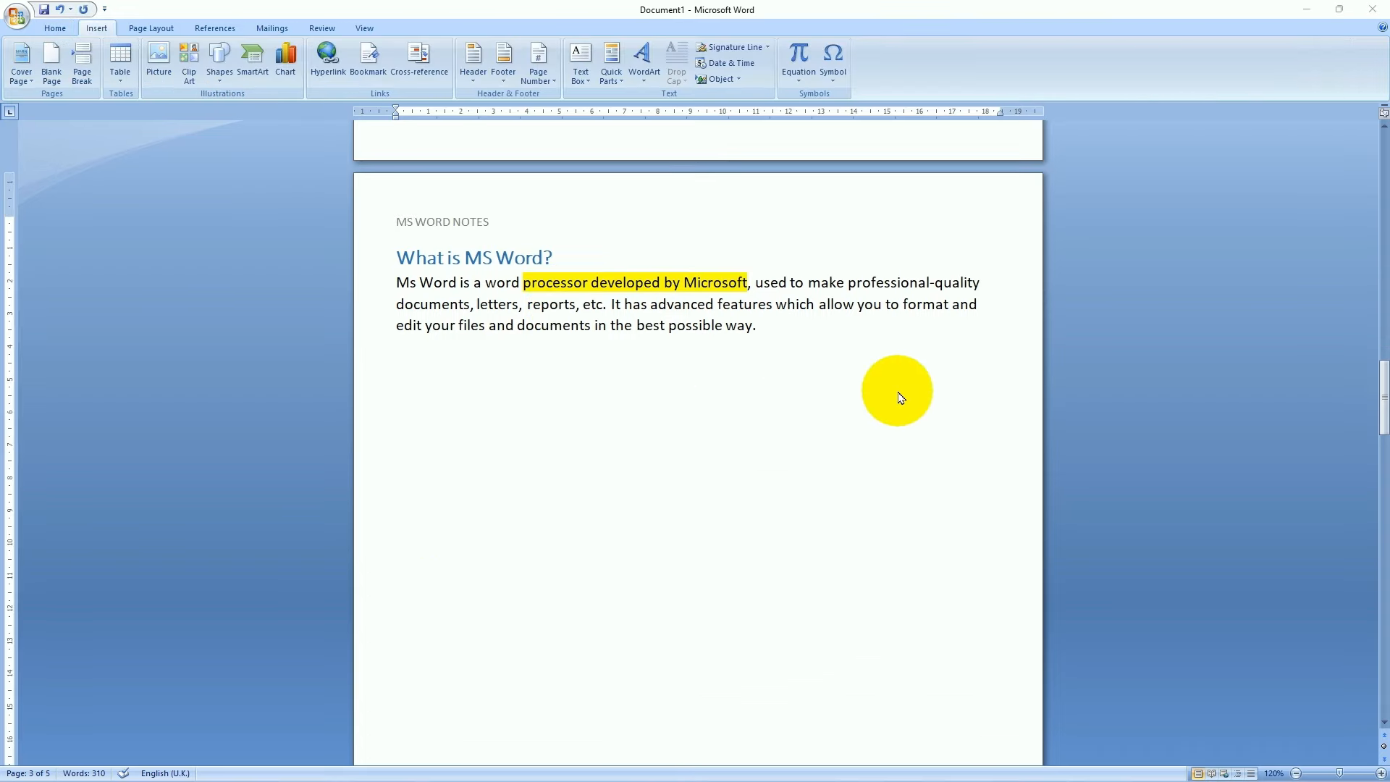
Insert the built-in Quadratic Formula equation from the Equation gallery
{"action": "left_click", "coordinate": [799, 82]}
{"action": "left_click", "coordinate": [801, 83]}
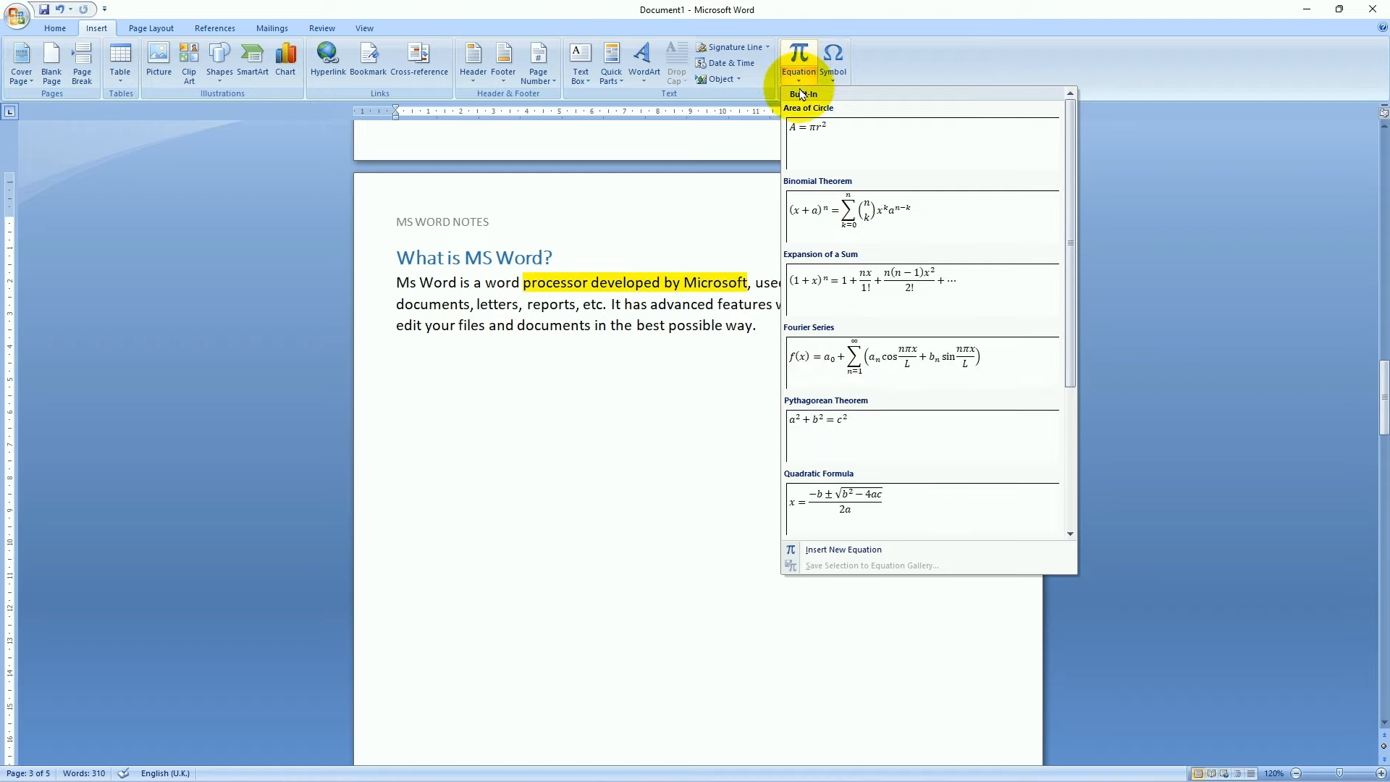
{"action": "left_click", "coordinate": [918, 499]}
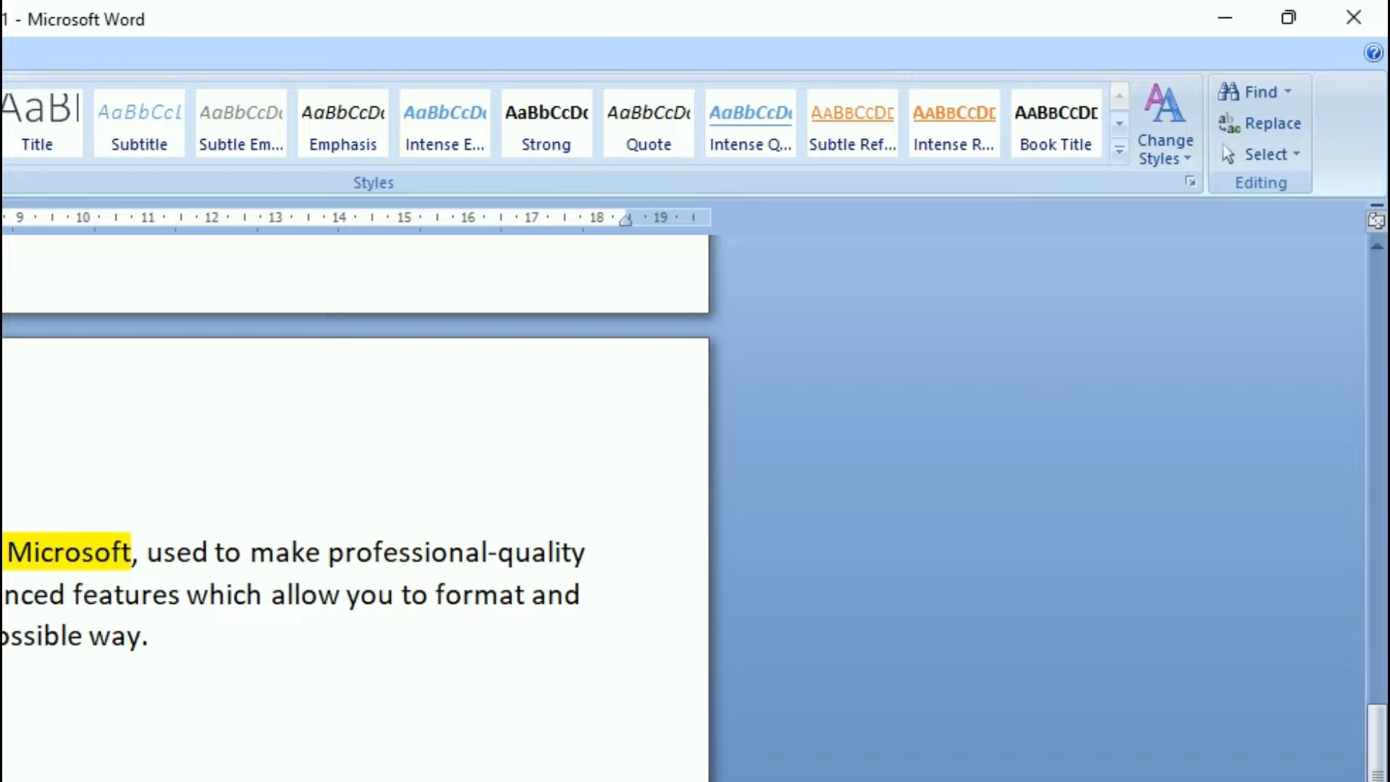
{"action": "key", "text": "alt+n"}
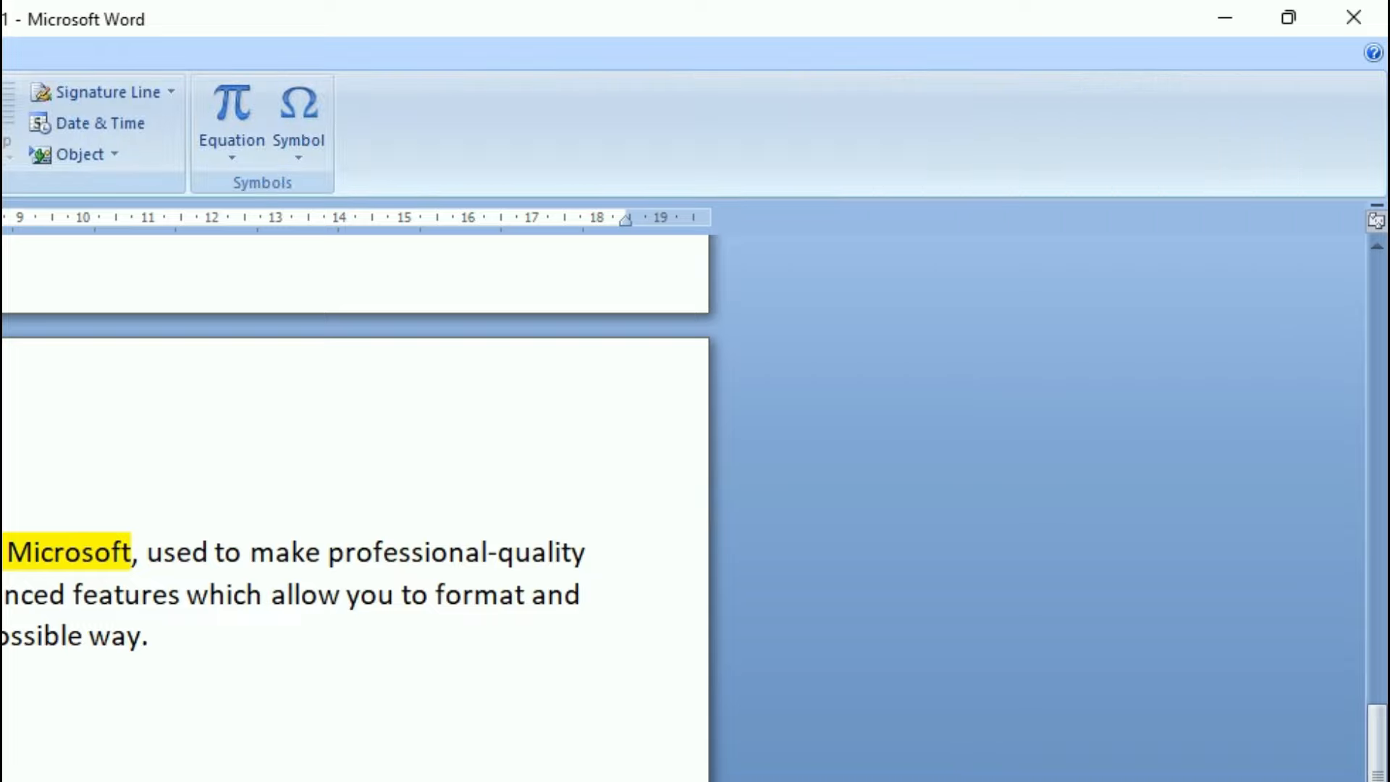
{"action": "left_click", "coordinate": [302, 142]}
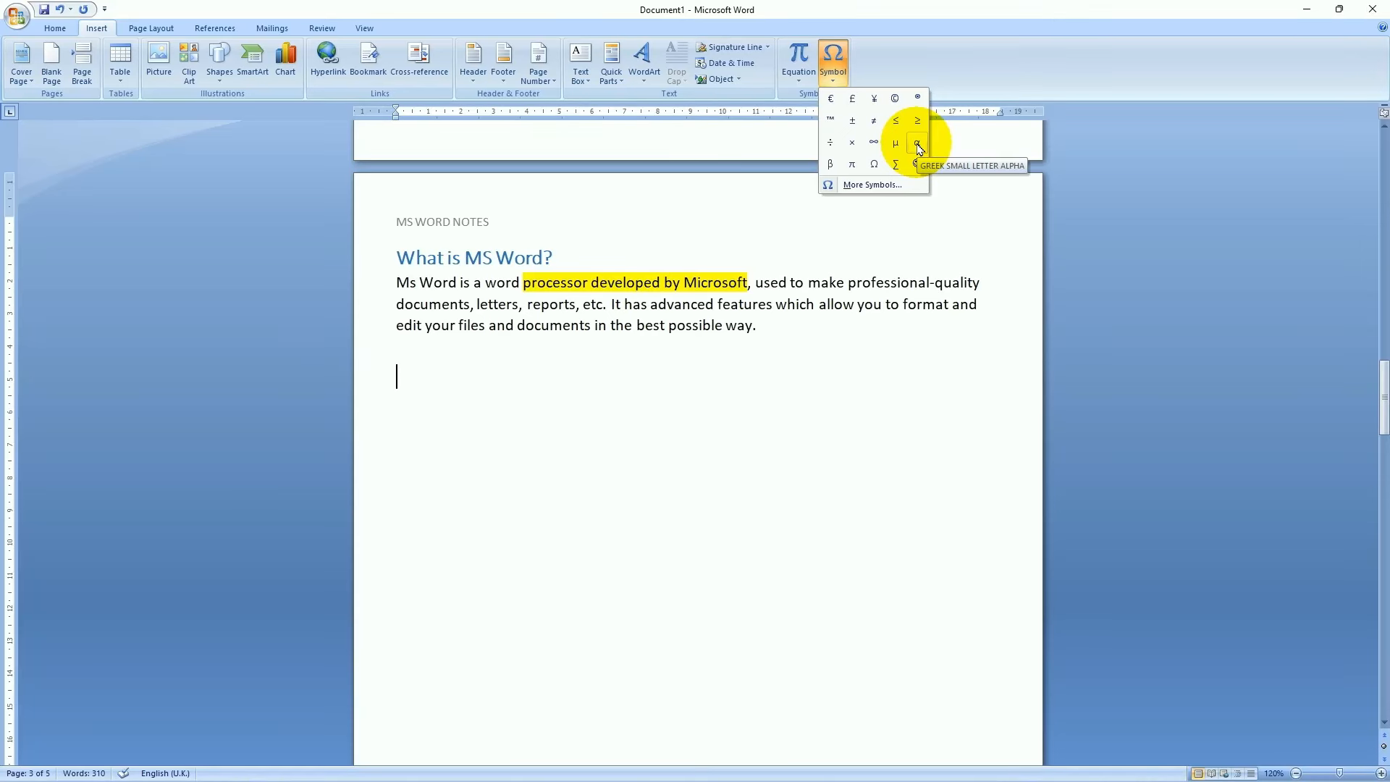
{"action": "left_click", "coordinate": [463, 279]}
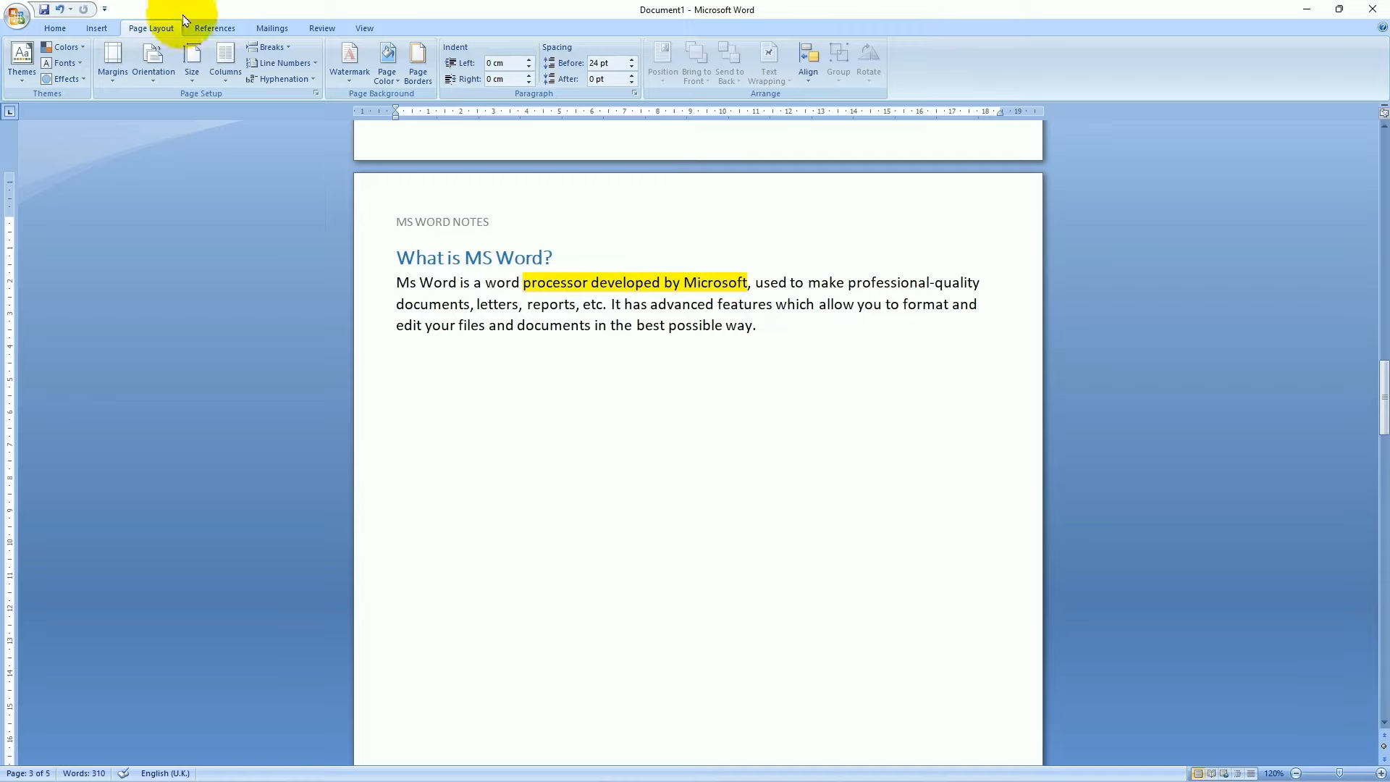
Start a custom text watermark and clear its default ASAP text
{"action": "left_click", "coordinate": [357, 76]}
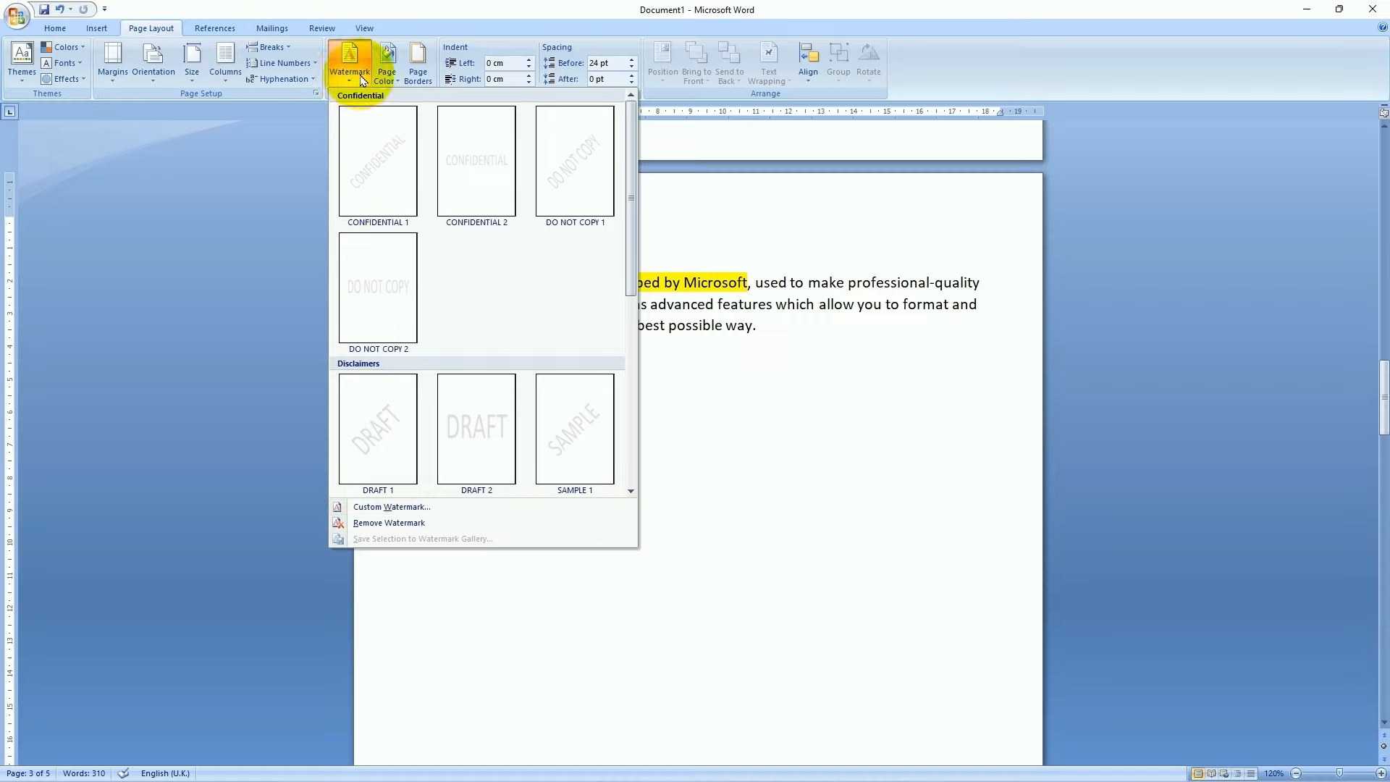
{"action": "left_click", "coordinate": [443, 508]}
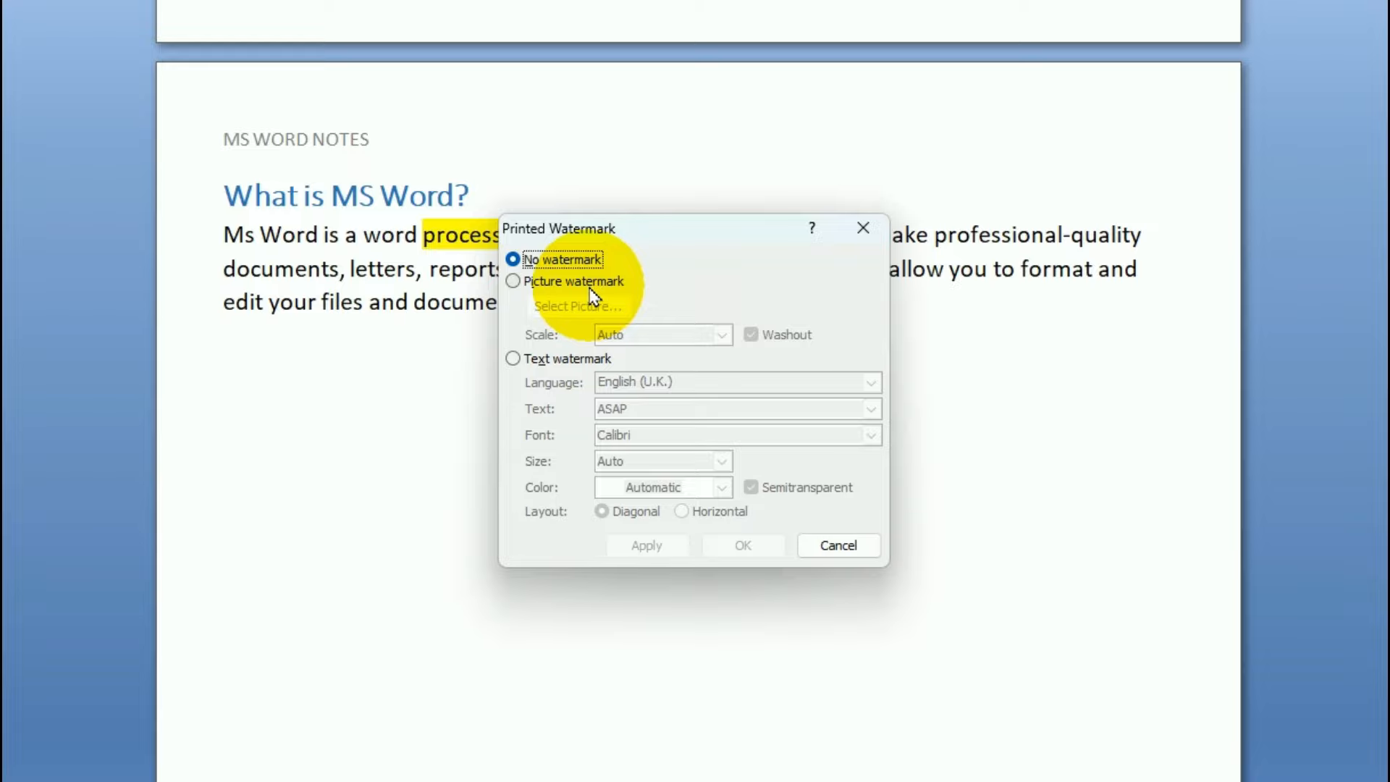
{"action": "left_click", "coordinate": [512, 360]}
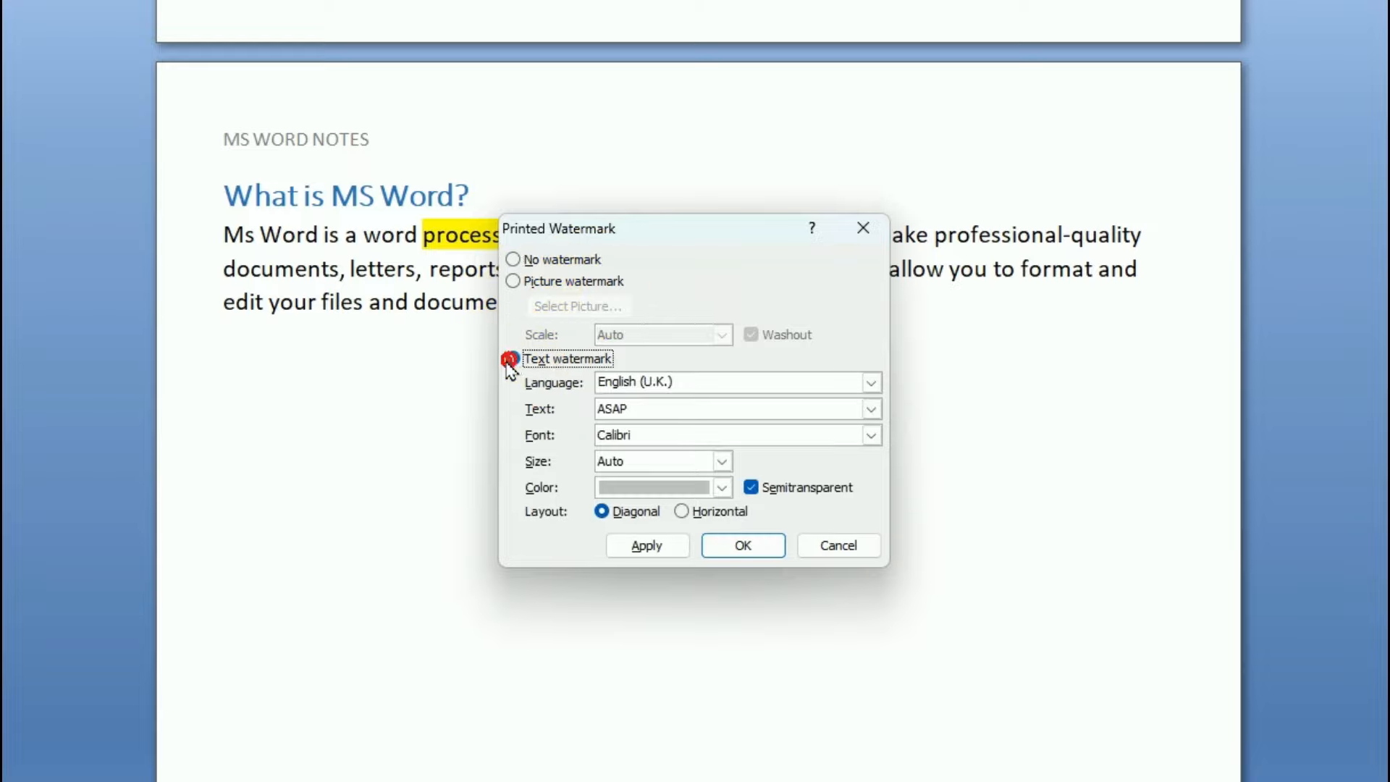
{"action": "left_click", "coordinate": [642, 406]}
{"action": "key", "text": "BackSpace"}
{"action": "key", "text": "BackSpace"}
{"action": "key", "text": "BackSpace"}
{"action": "key", "text": "BackSpace"}
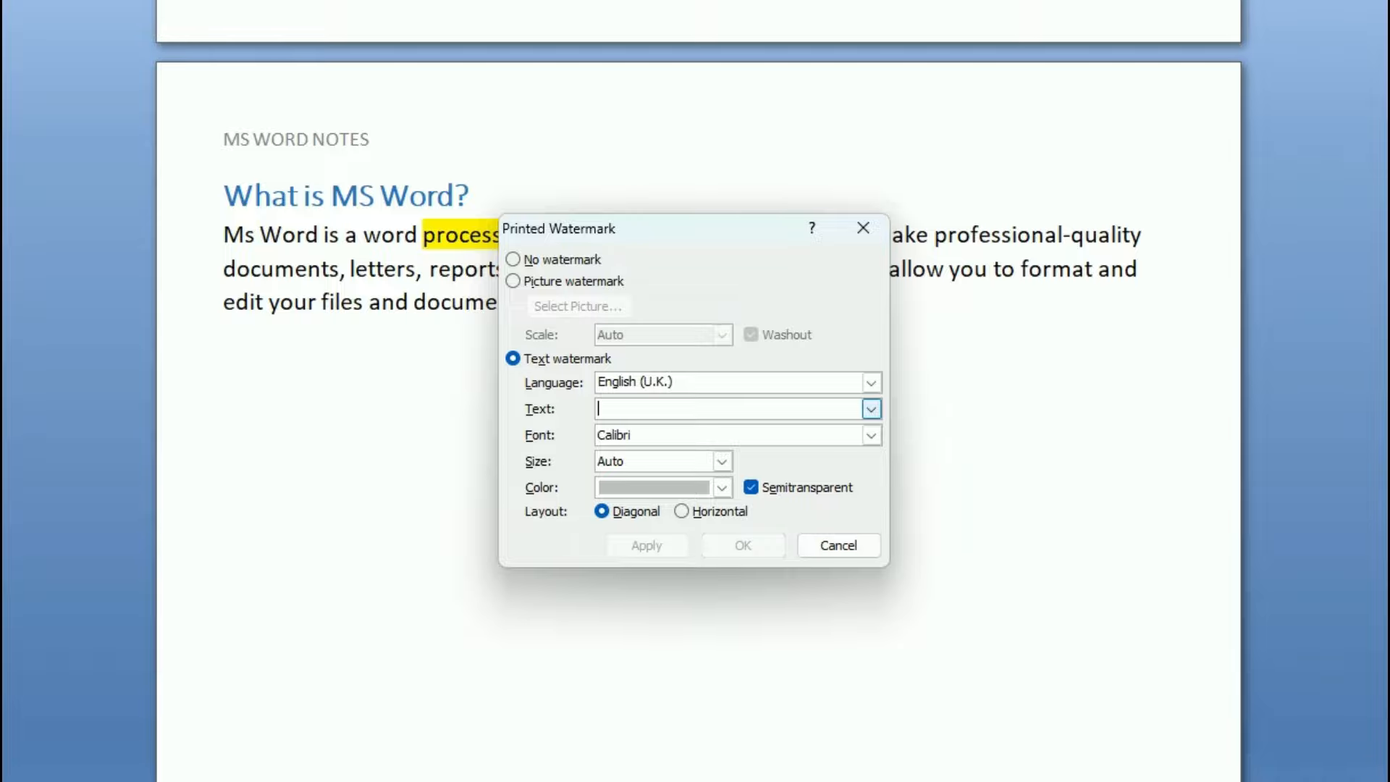
Apply 'MICROSOLUTION' as the watermark text and look over the pages
{"action": "type", "text": "MICROSOLUTION"}
{"action": "left_click", "coordinate": [734, 544]}
{"action": "scroll", "coordinate": [716, 534], "scroll_direction": "down", "scroll_amount": 5}
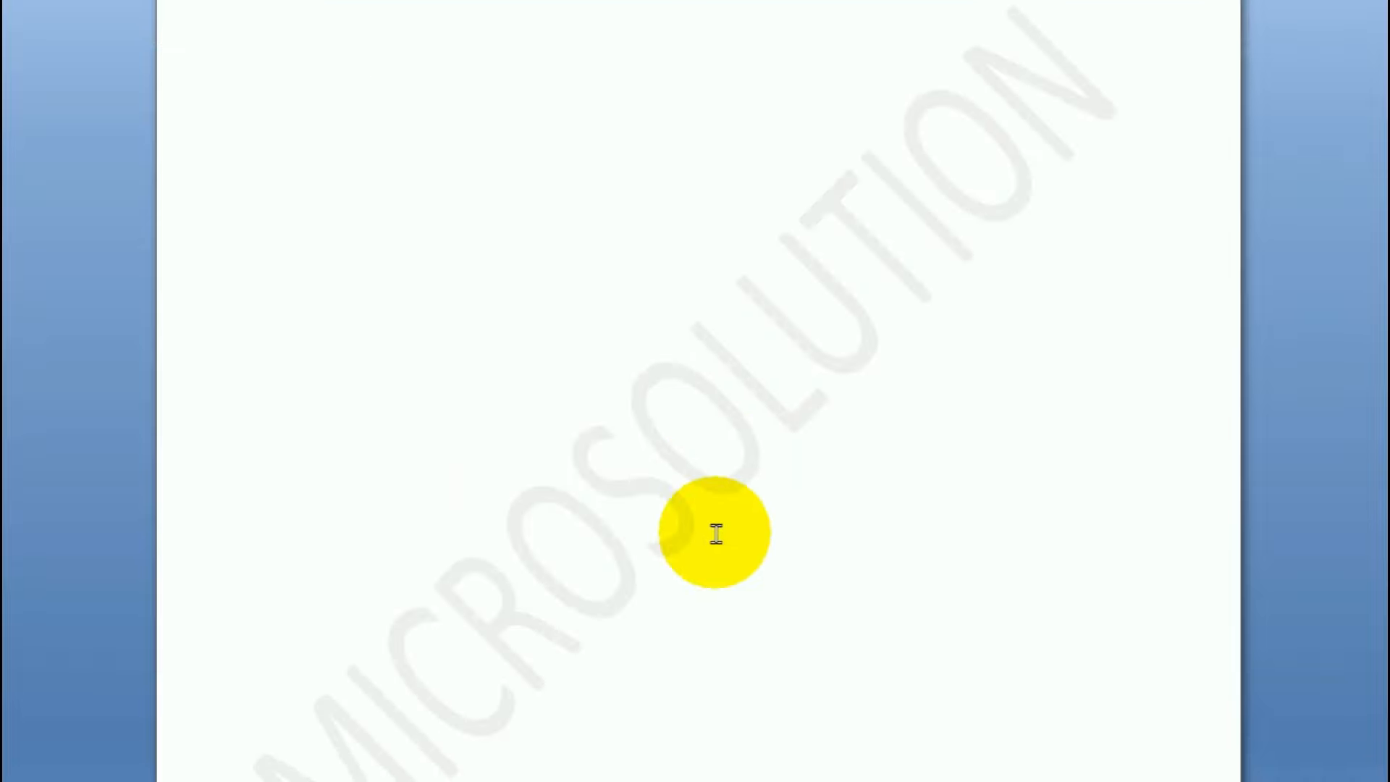
{"action": "scroll", "coordinate": [716, 534], "scroll_direction": "down", "scroll_amount": 15}
{"action": "scroll", "coordinate": [721, 521], "scroll_direction": "up", "scroll_amount": 5}
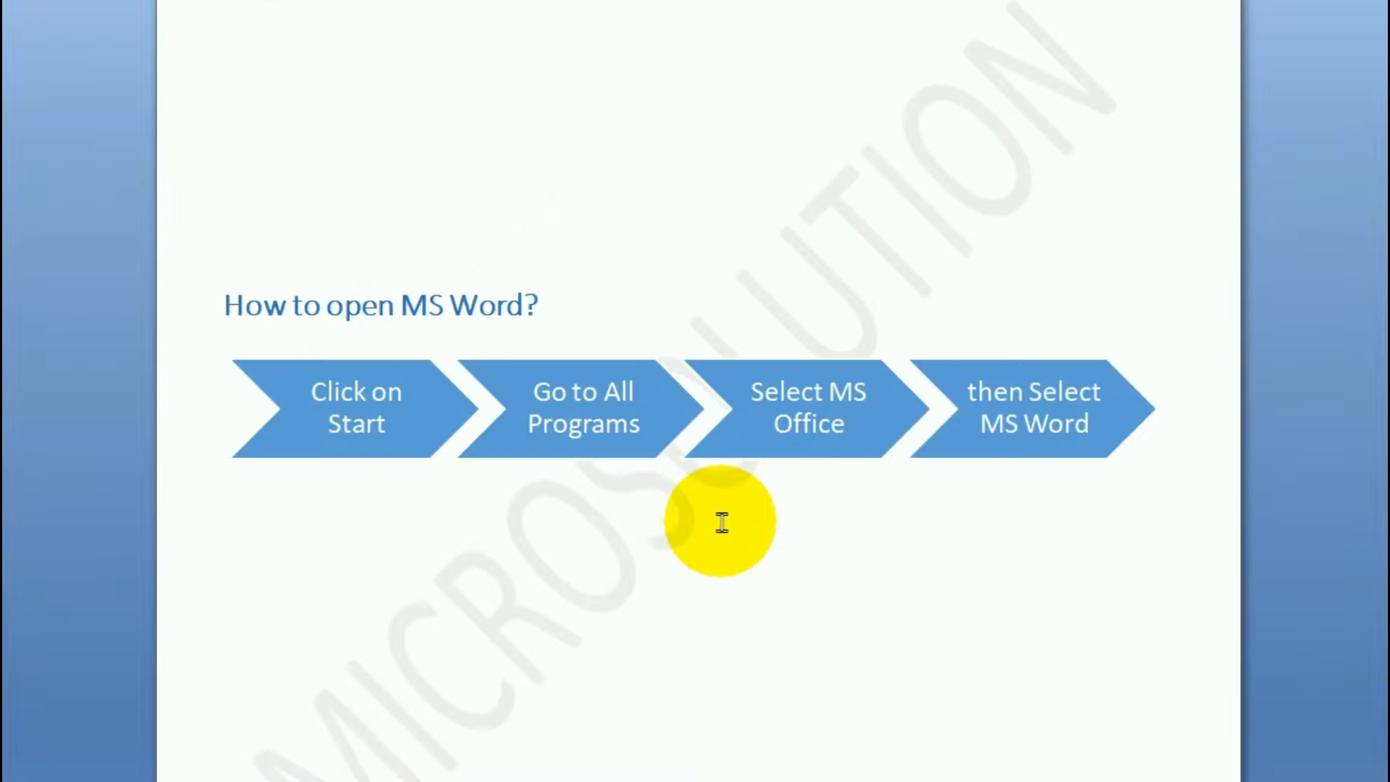
{"action": "scroll", "coordinate": [722, 523], "scroll_direction": "up", "scroll_amount": 15}
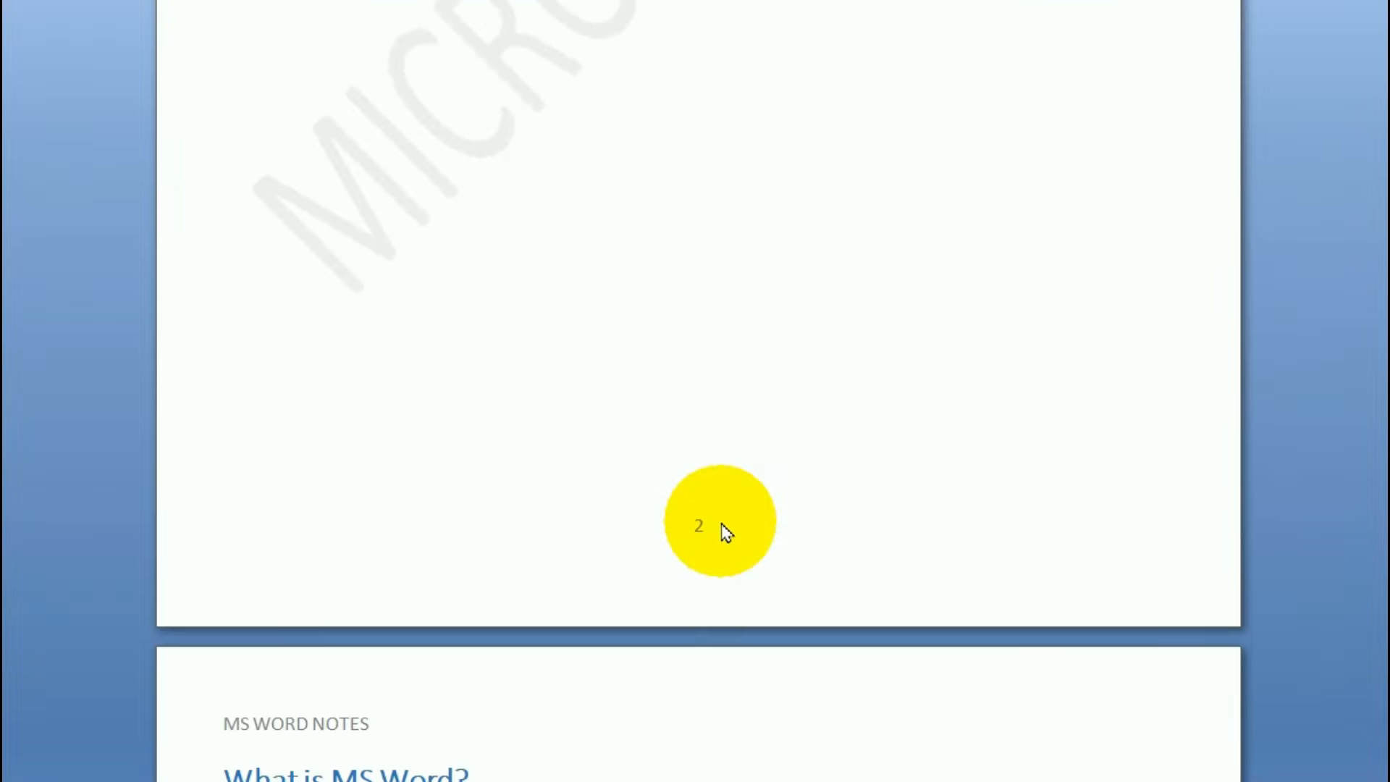
Change the watermark colour to a darker shade and review the pages
{"action": "left_click", "coordinate": [722, 487]}
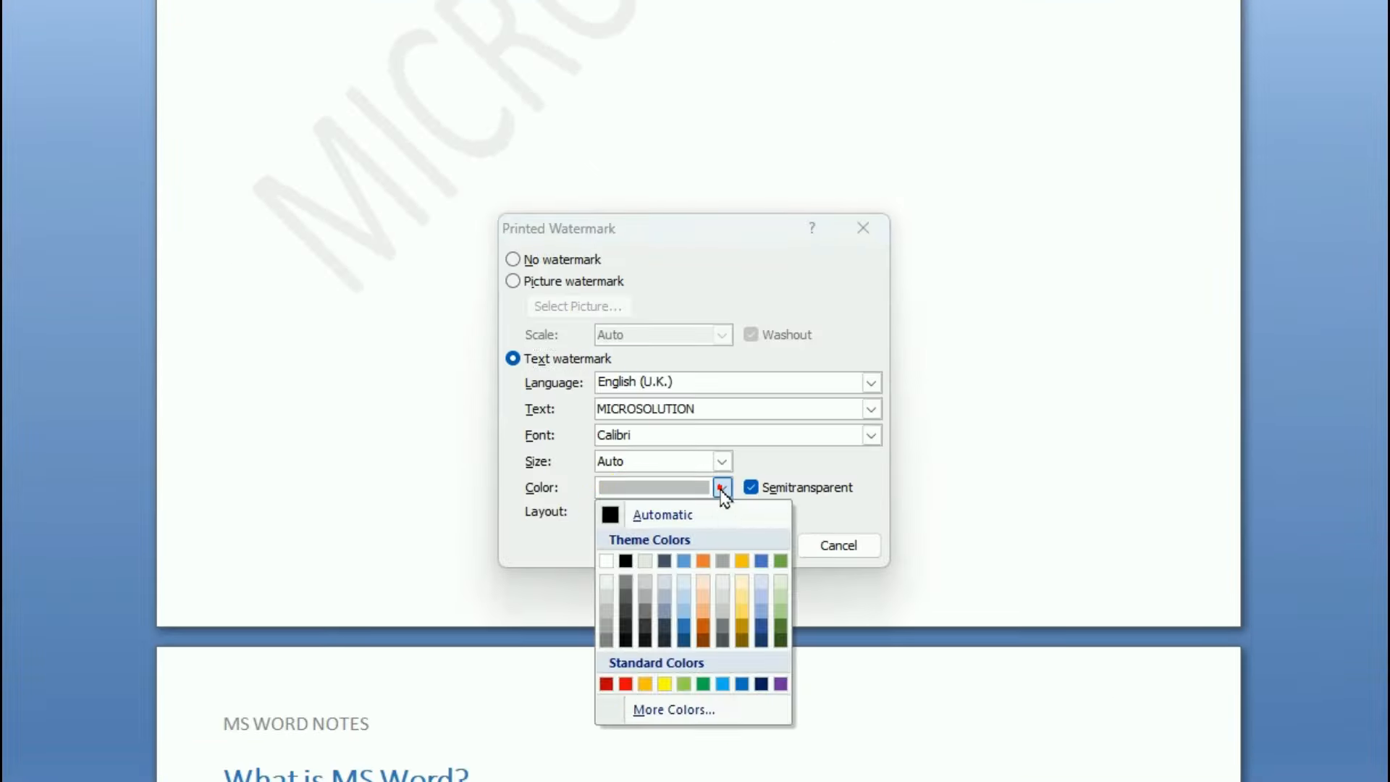
{"action": "left_click", "coordinate": [627, 606]}
{"action": "left_click", "coordinate": [756, 546]}
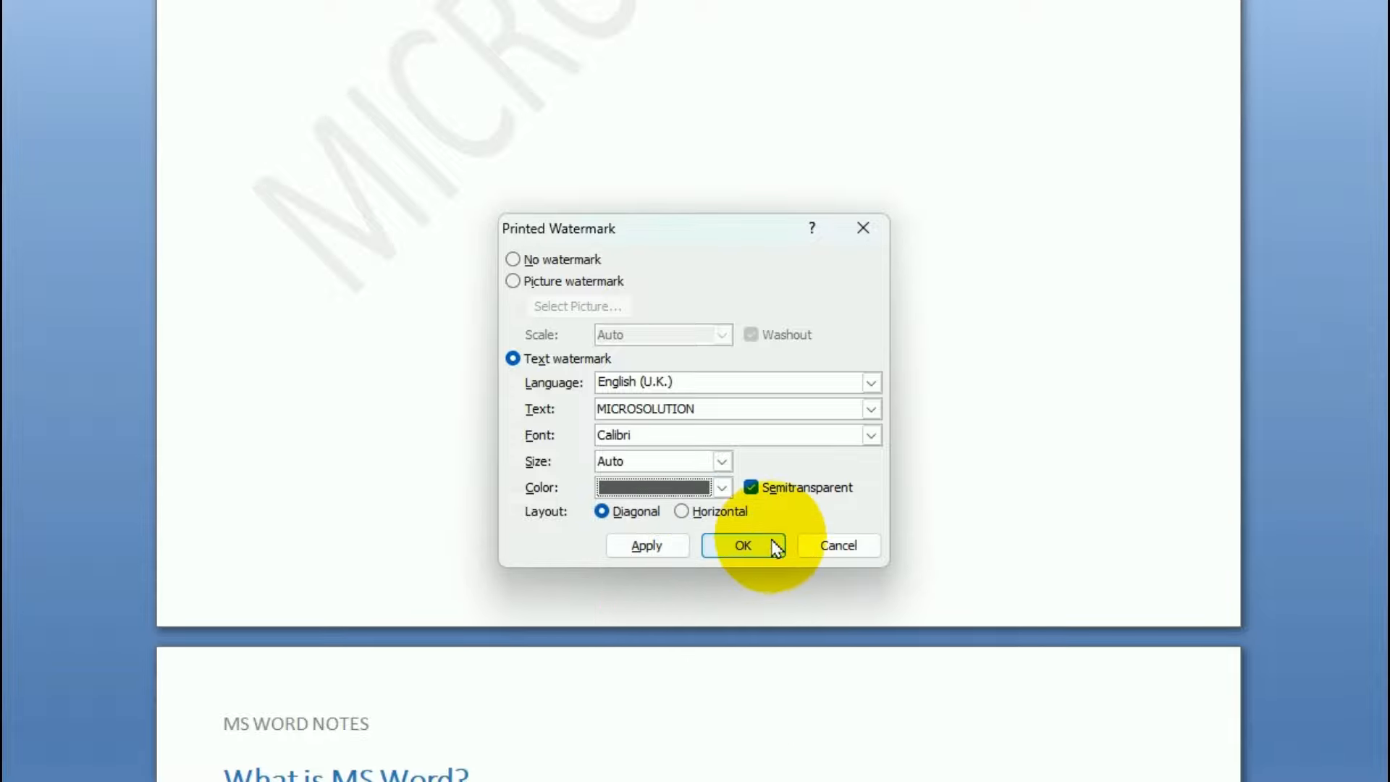
{"action": "left_click", "coordinate": [752, 521]}
{"action": "scroll", "coordinate": [749, 525], "scroll_direction": "up", "scroll_amount": 5}
{"action": "scroll", "coordinate": [853, 549], "scroll_direction": "down", "scroll_amount": 15}
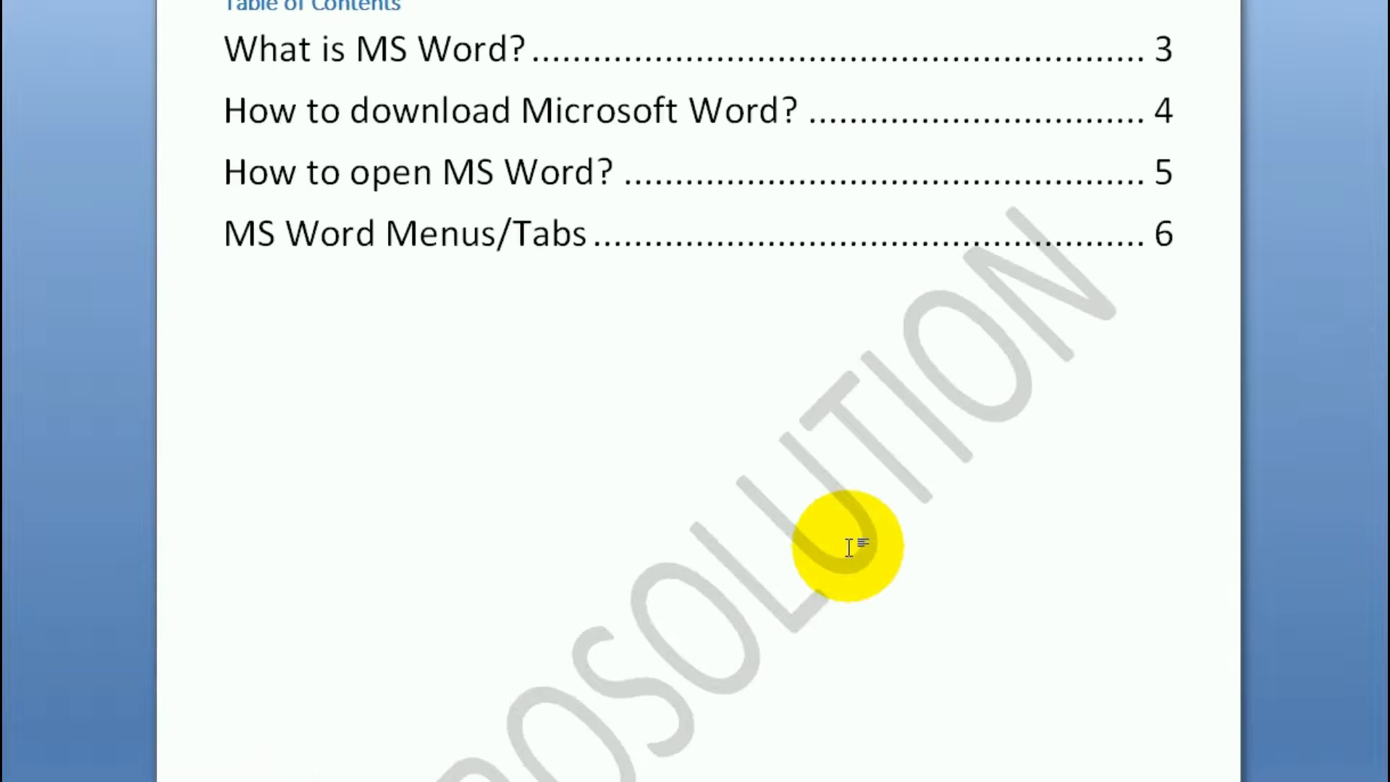
{"action": "scroll", "coordinate": [862, 558], "scroll_direction": "up", "scroll_amount": 18}
{"action": "scroll", "coordinate": [865, 558], "scroll_direction": "down", "scroll_amount": 15}
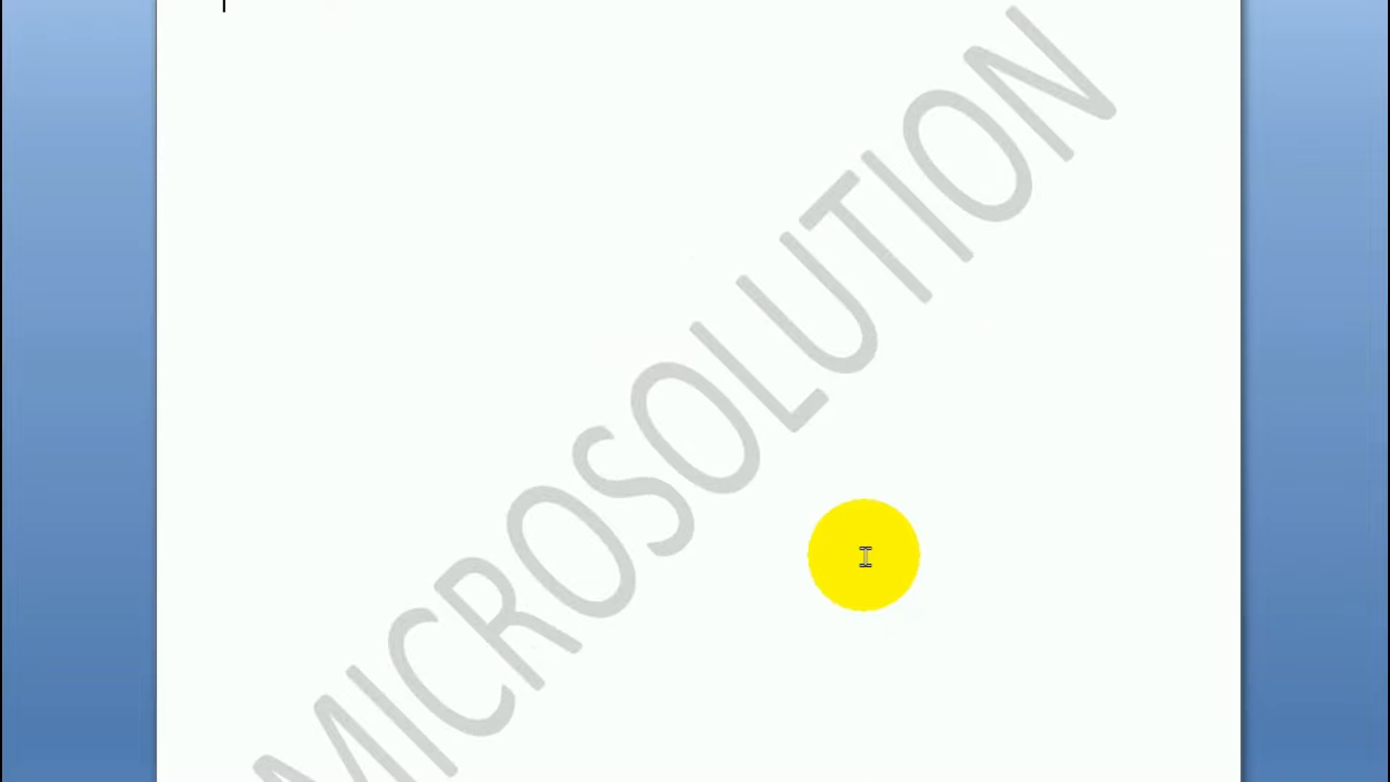
{"action": "scroll", "coordinate": [864, 546], "scroll_direction": "down", "scroll_amount": 7}
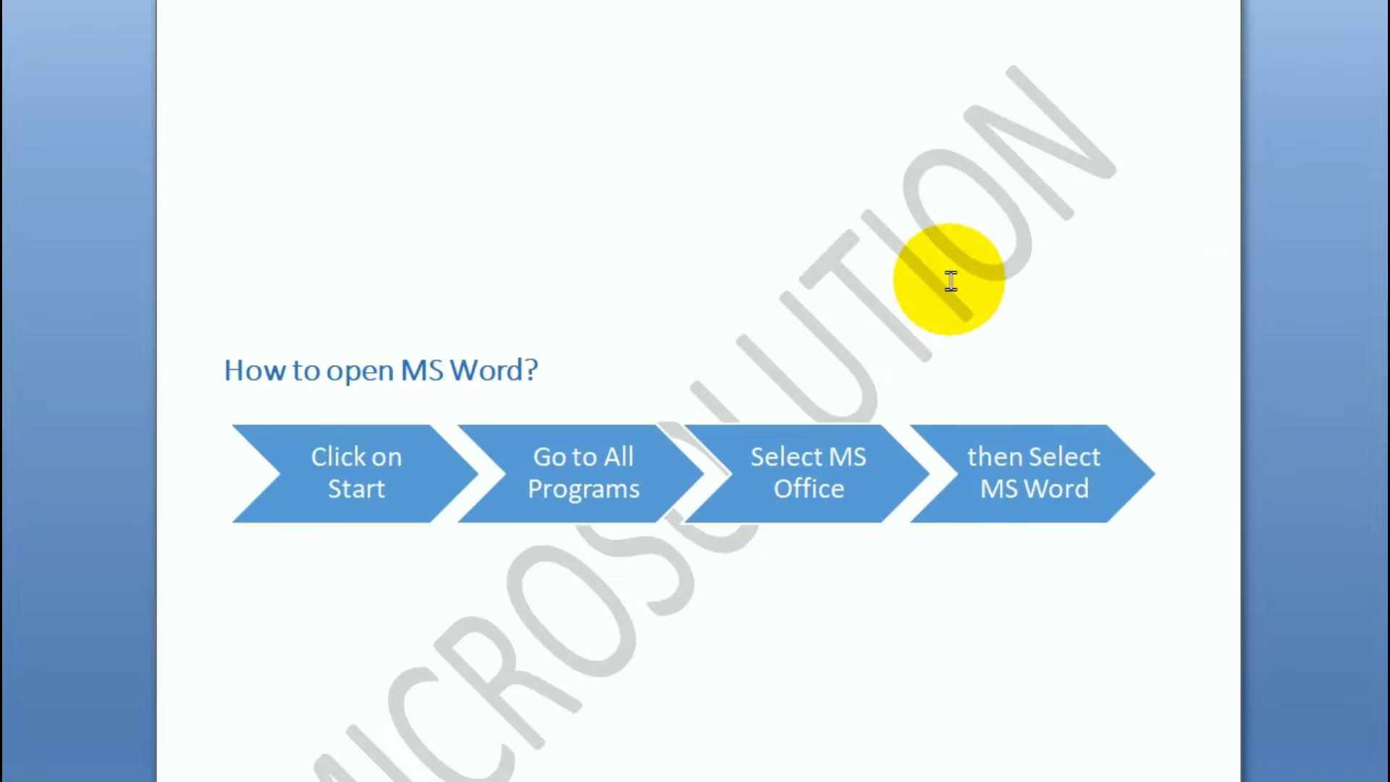
Reopen the custom watermark settings and set the text colour to grey
{"action": "left_click", "coordinate": [130, 0]}
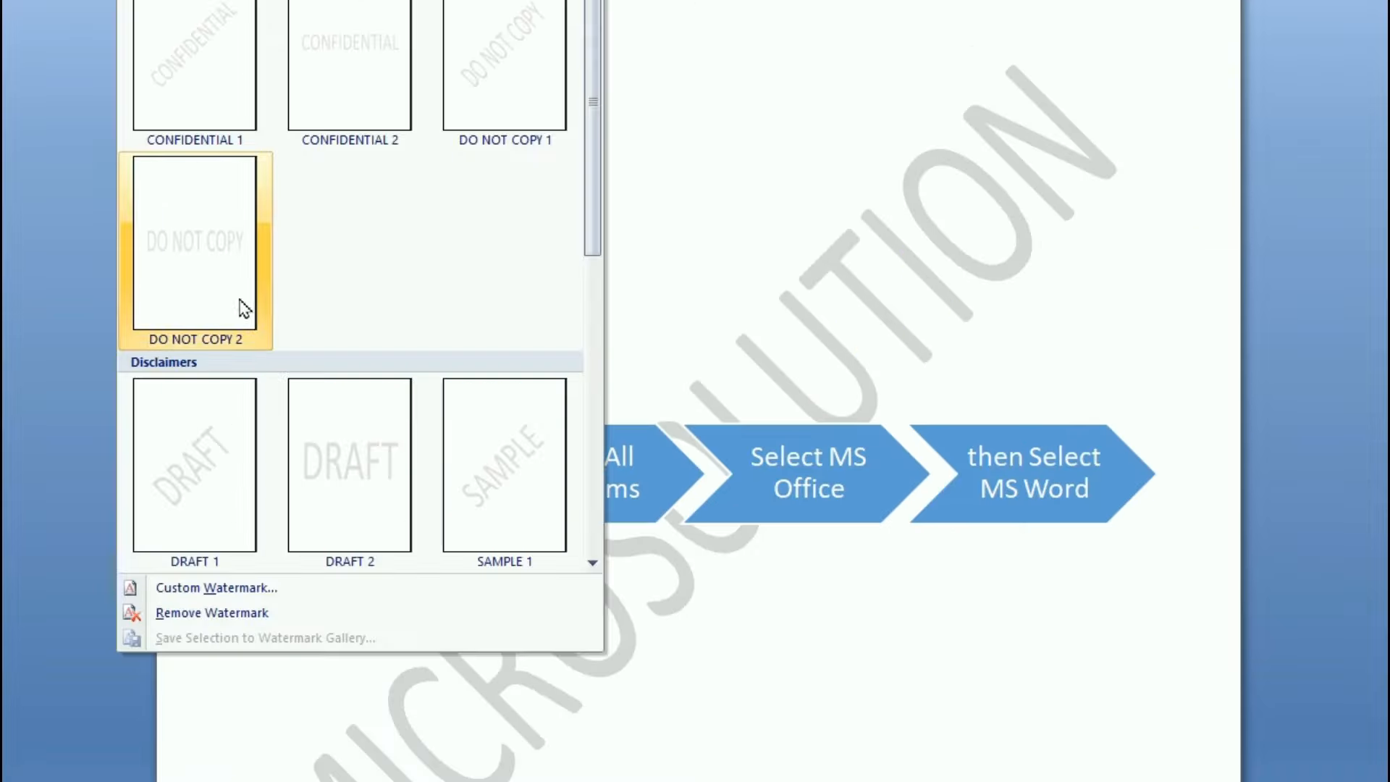
{"action": "left_click", "coordinate": [262, 588]}
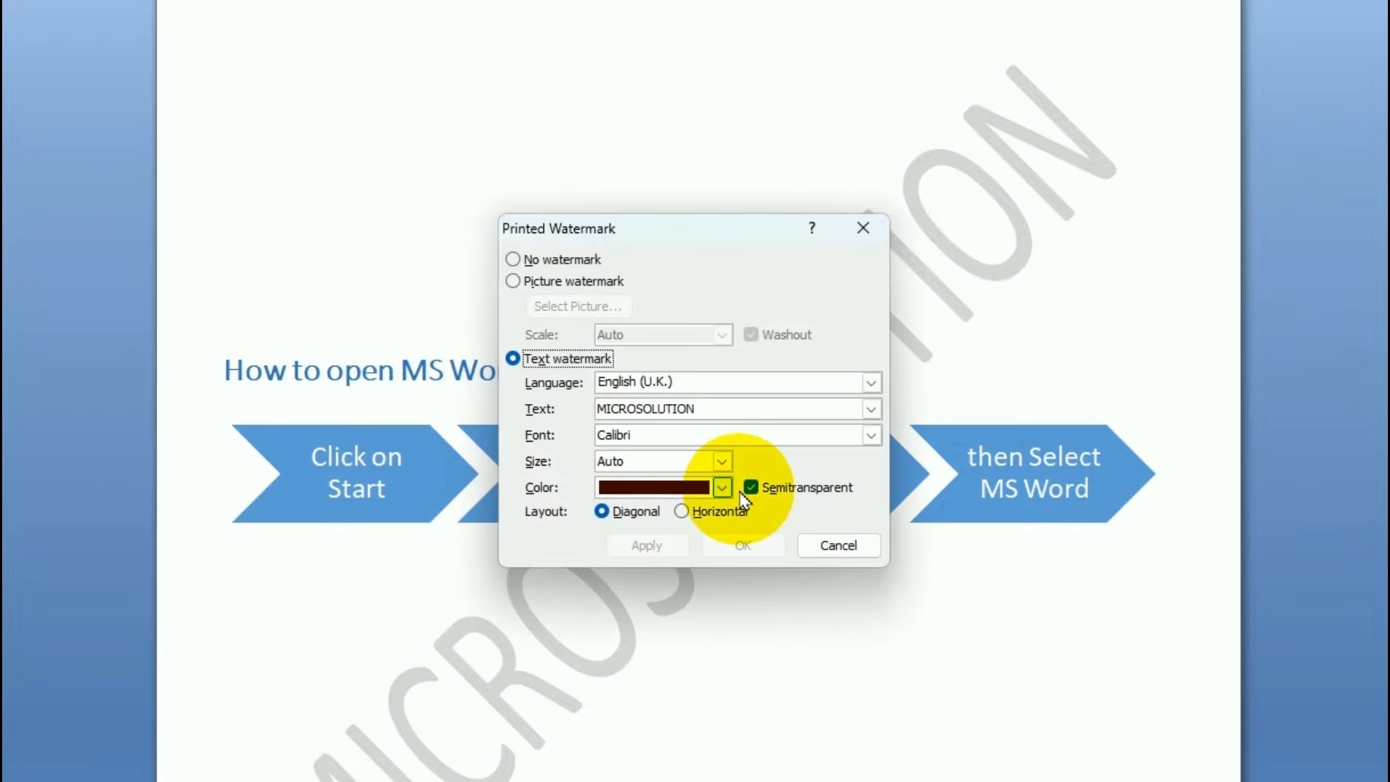
{"action": "left_click", "coordinate": [721, 487]}
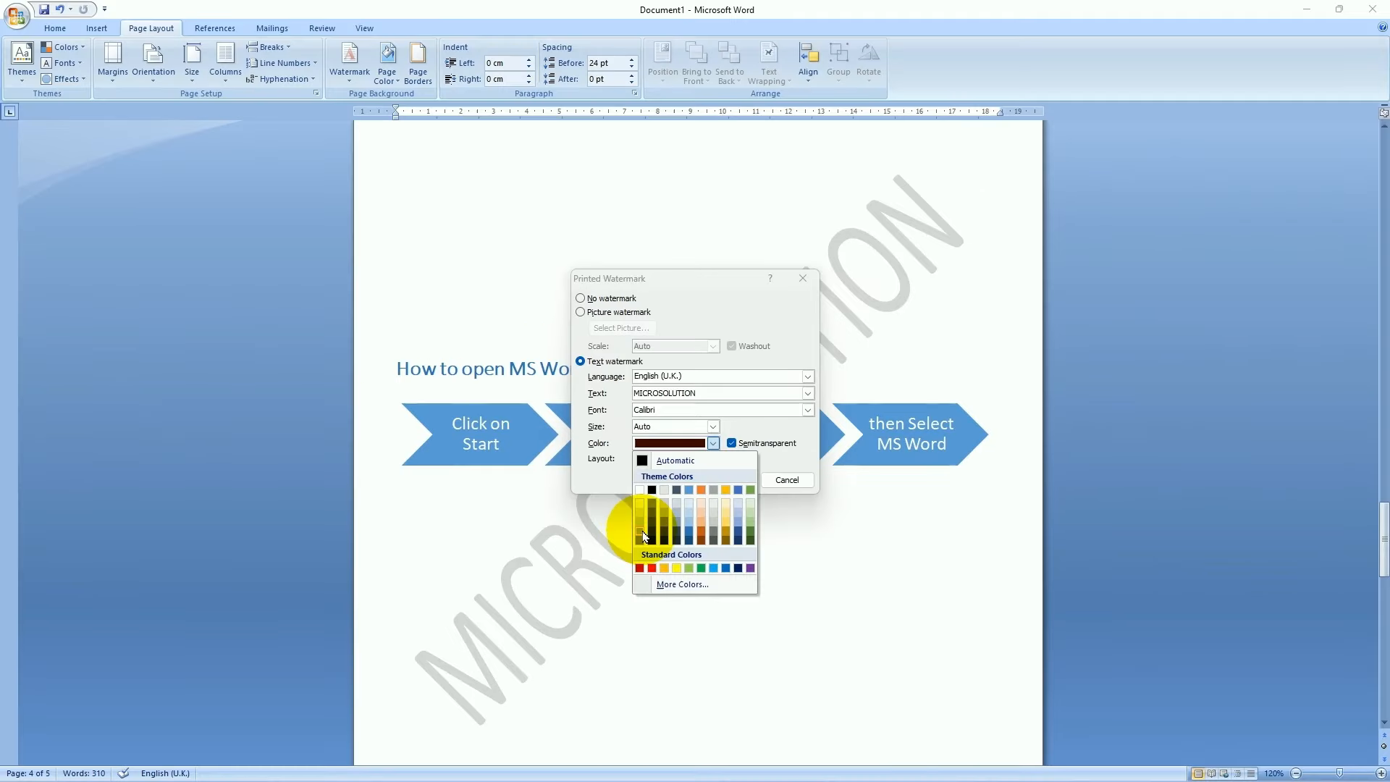
{"action": "left_click", "coordinate": [653, 503]}
{"action": "left_click", "coordinate": [717, 481]}
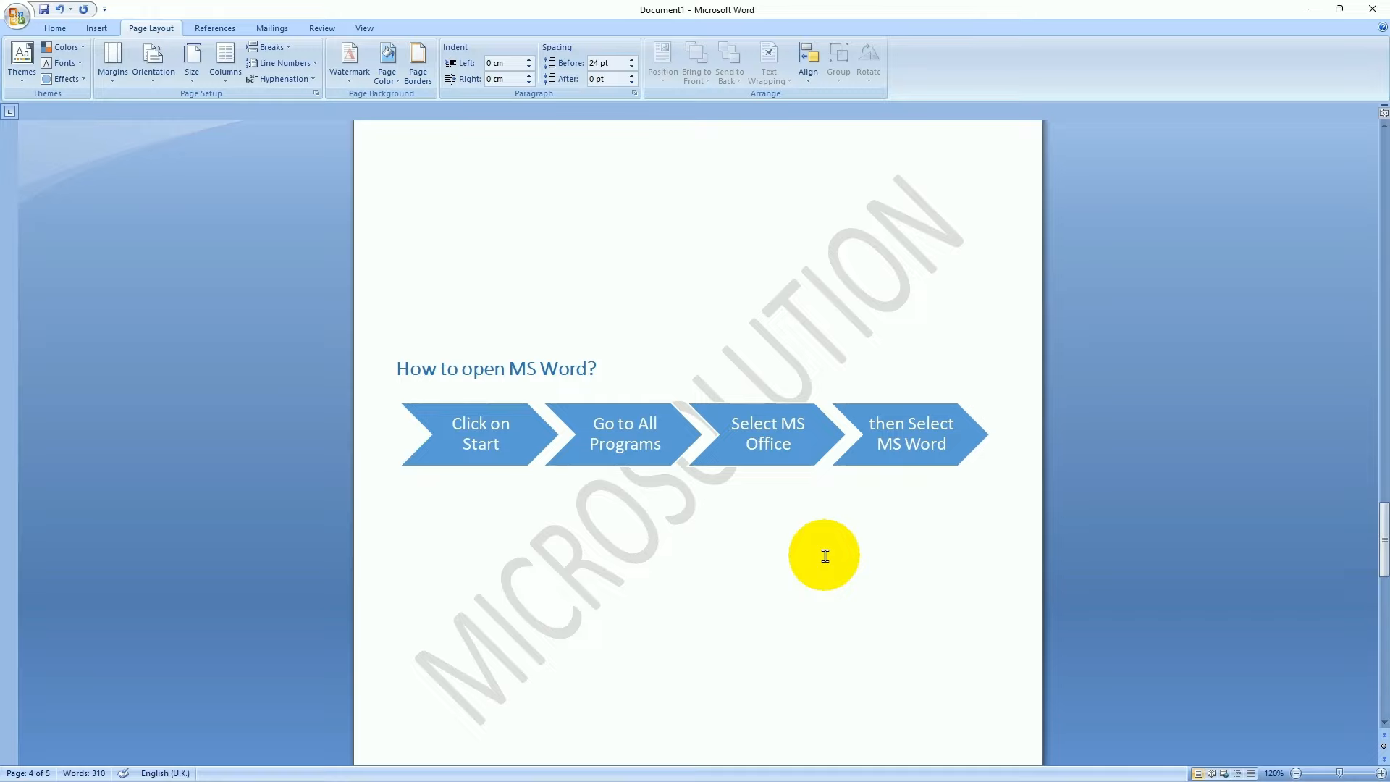
Apply a plain Box page border with no art to the whole document
{"action": "left_click", "coordinate": [411, 73]}
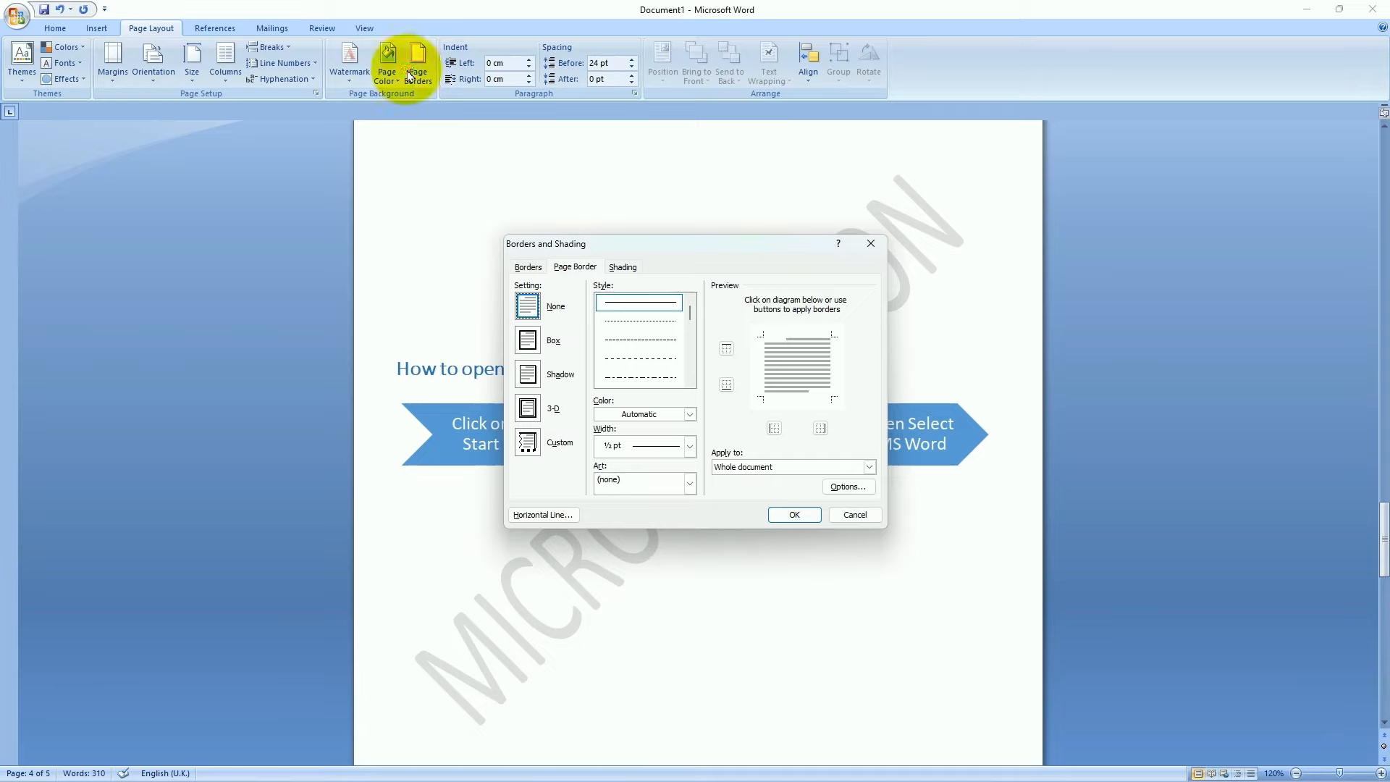
{"action": "left_click", "coordinate": [528, 341]}
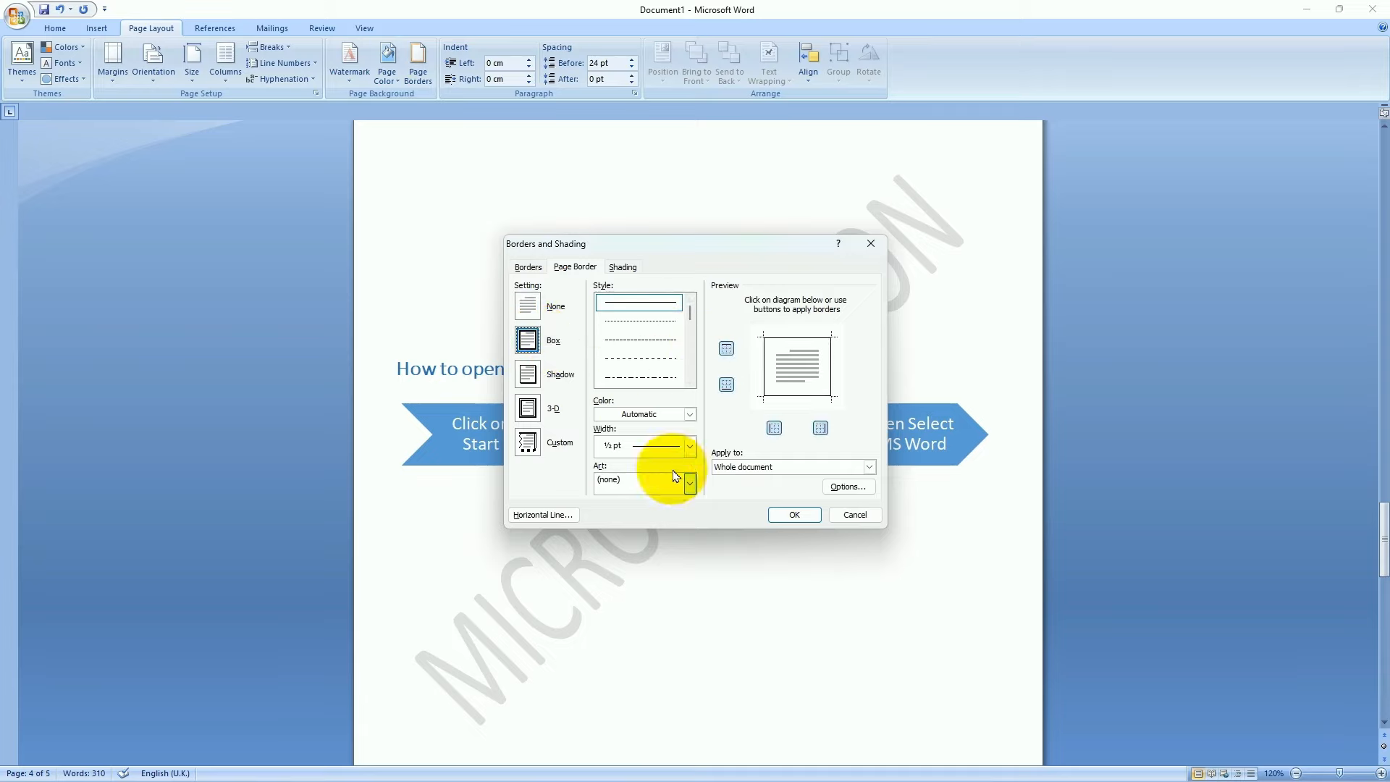
{"action": "left_click", "coordinate": [691, 484]}
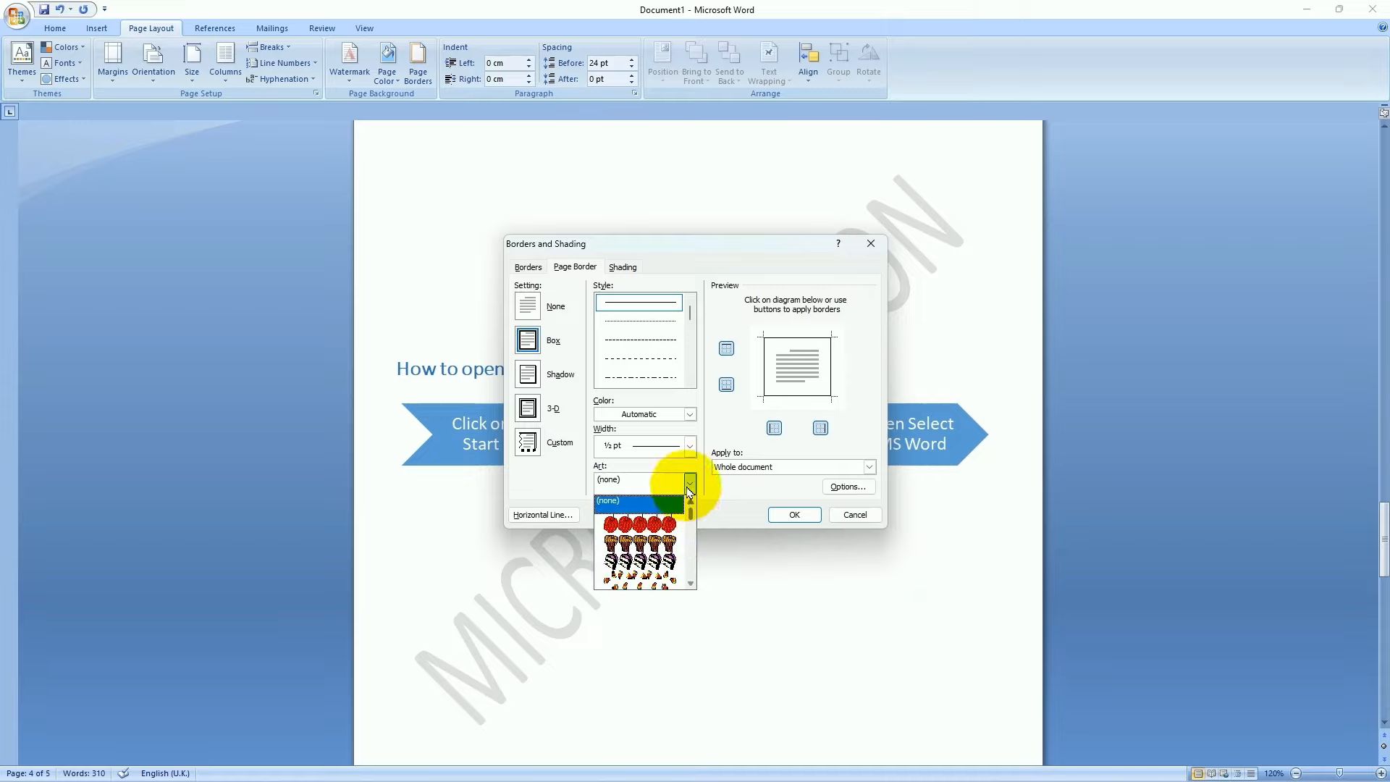
{"action": "left_click", "coordinate": [688, 482]}
{"action": "left_click", "coordinate": [794, 514]}
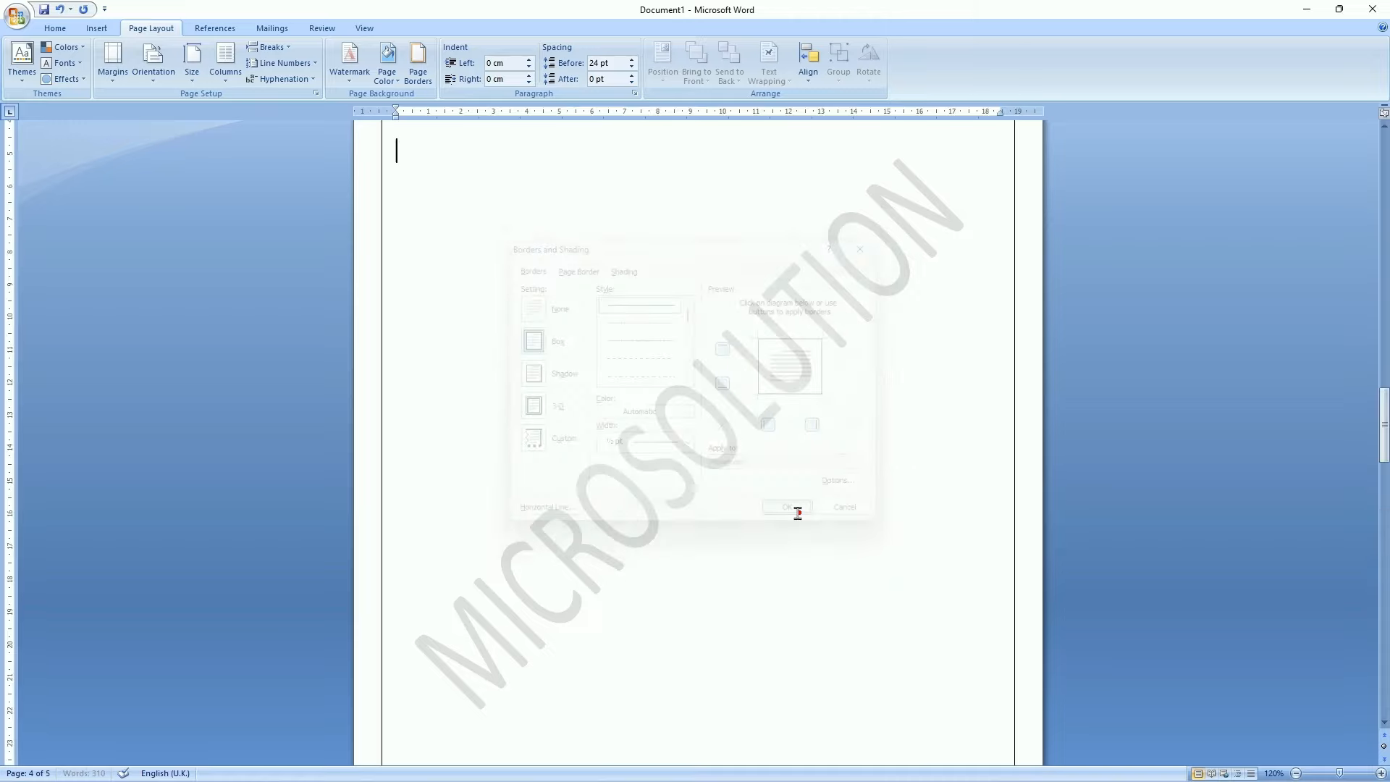
{"action": "scroll", "coordinate": [892, 465], "scroll_direction": "up", "scroll_amount": 10}
{"action": "scroll", "coordinate": [891, 464], "scroll_direction": "up", "scroll_amount": 5}
{"action": "scroll", "coordinate": [890, 463], "scroll_direction": "down", "scroll_amount": 12}
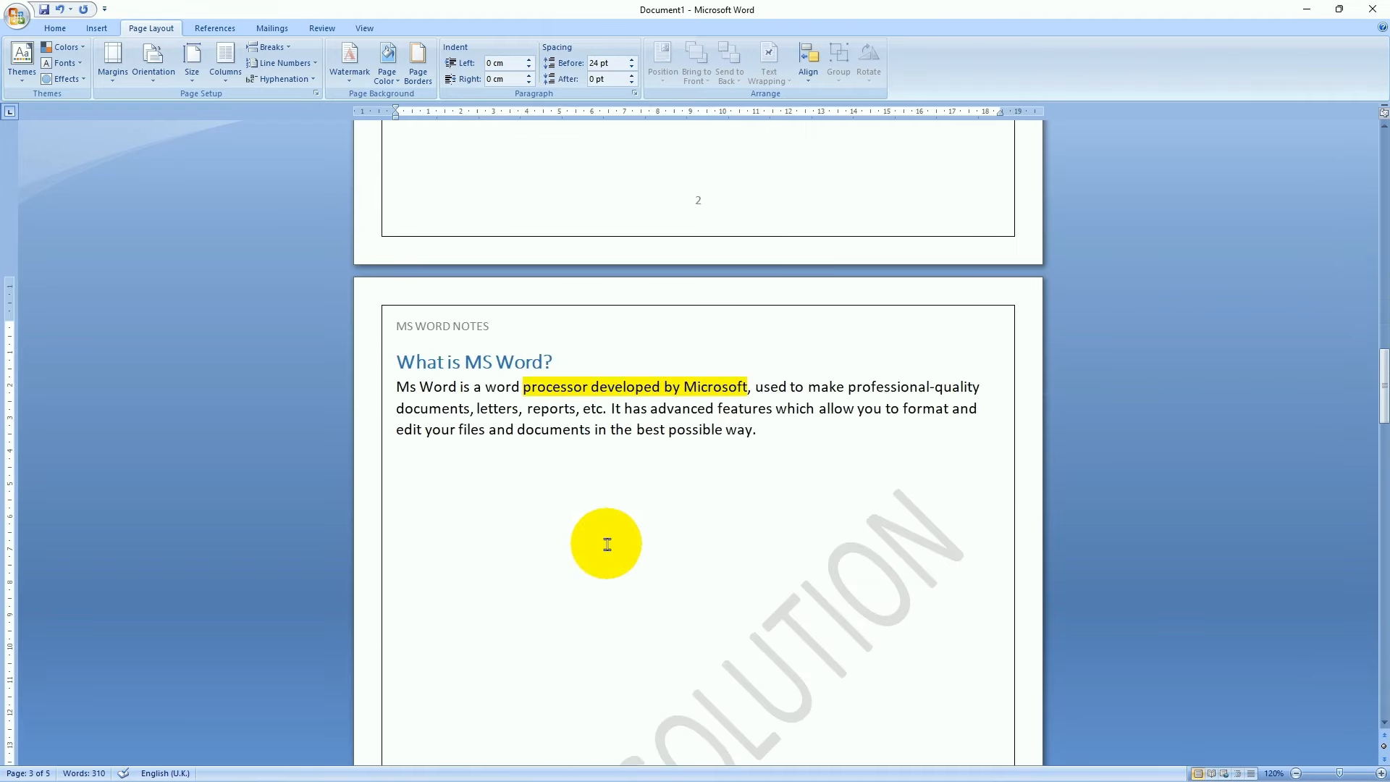
{"action": "left_click", "coordinate": [51, 29]}
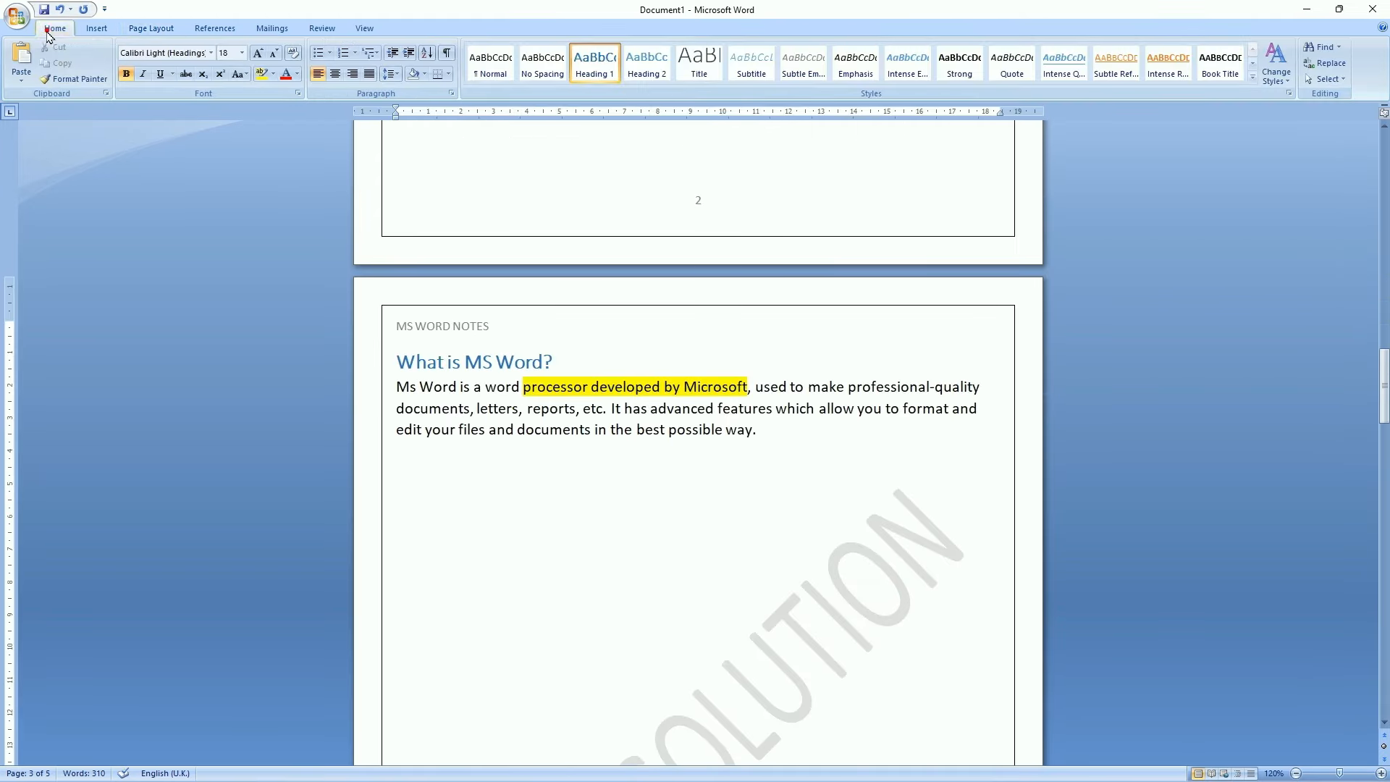
{"action": "left_click", "coordinate": [94, 29]}
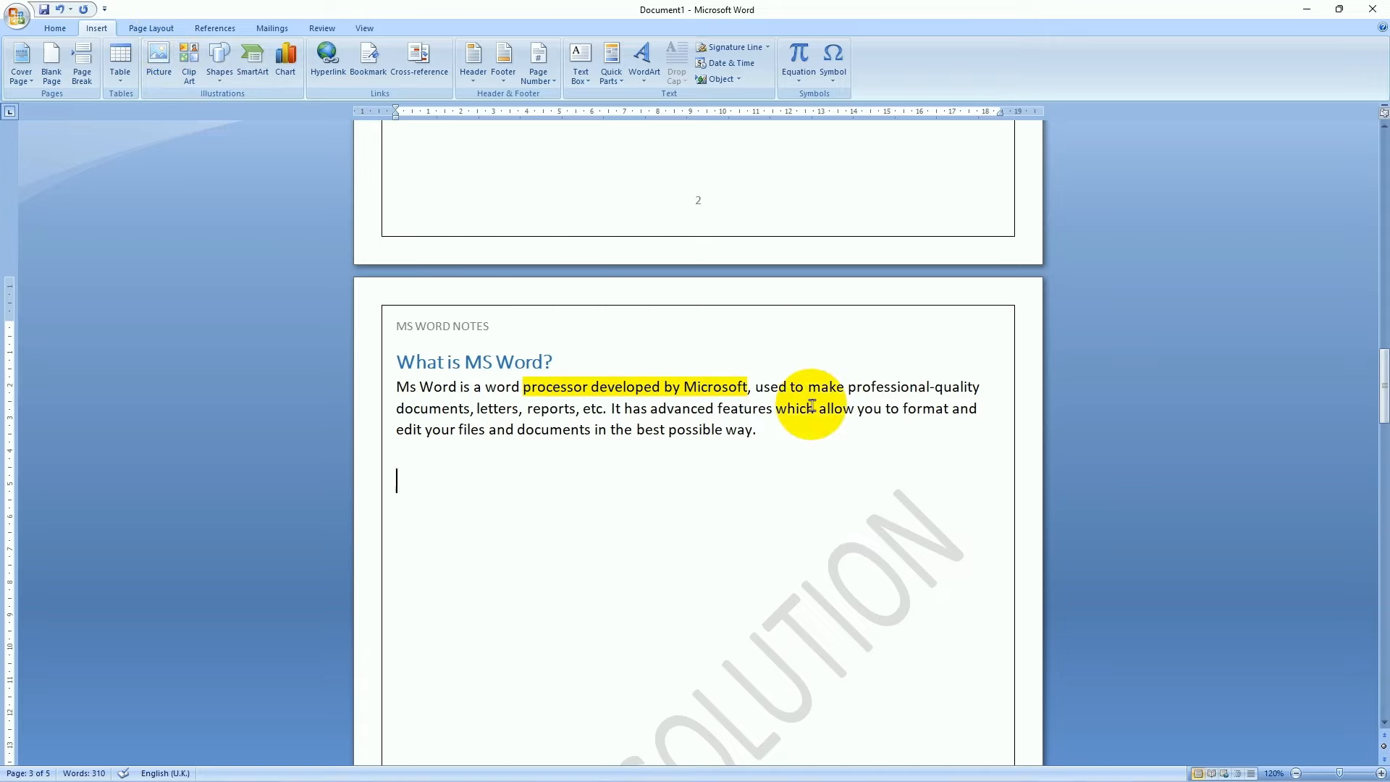
{"action": "left_click", "coordinate": [169, 31]}
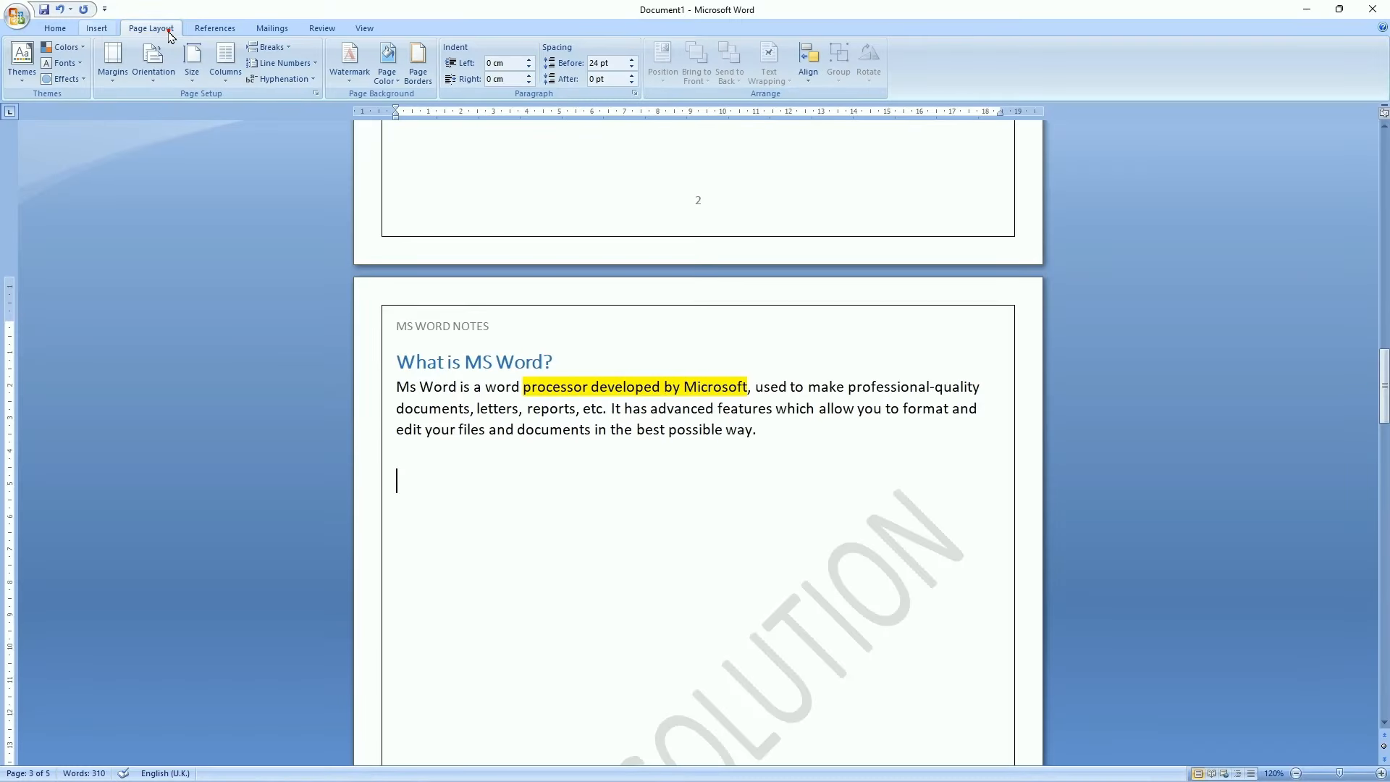
{"action": "left_click", "coordinate": [215, 27]}
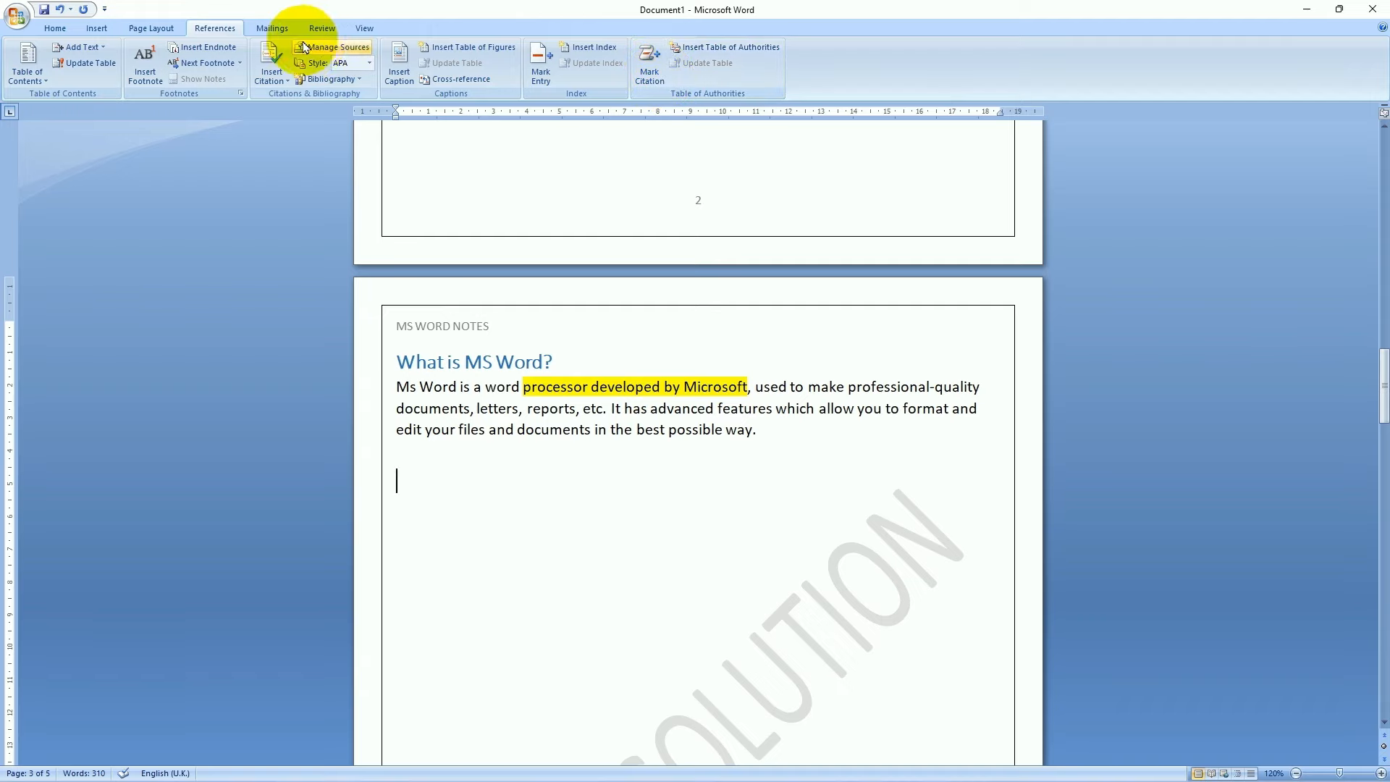
{"action": "left_click", "coordinate": [273, 28]}
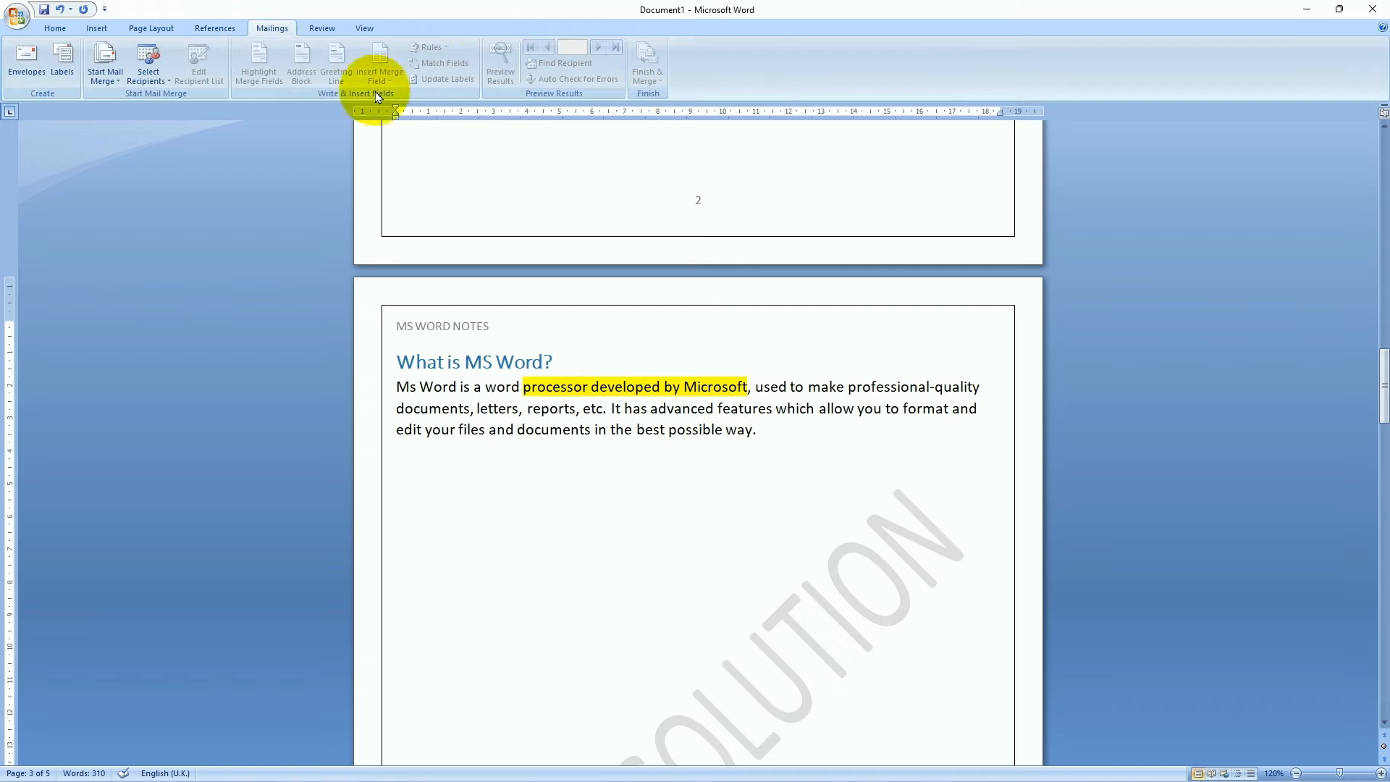
{"action": "left_click", "coordinate": [322, 27]}
{"action": "left_click", "coordinate": [364, 28]}
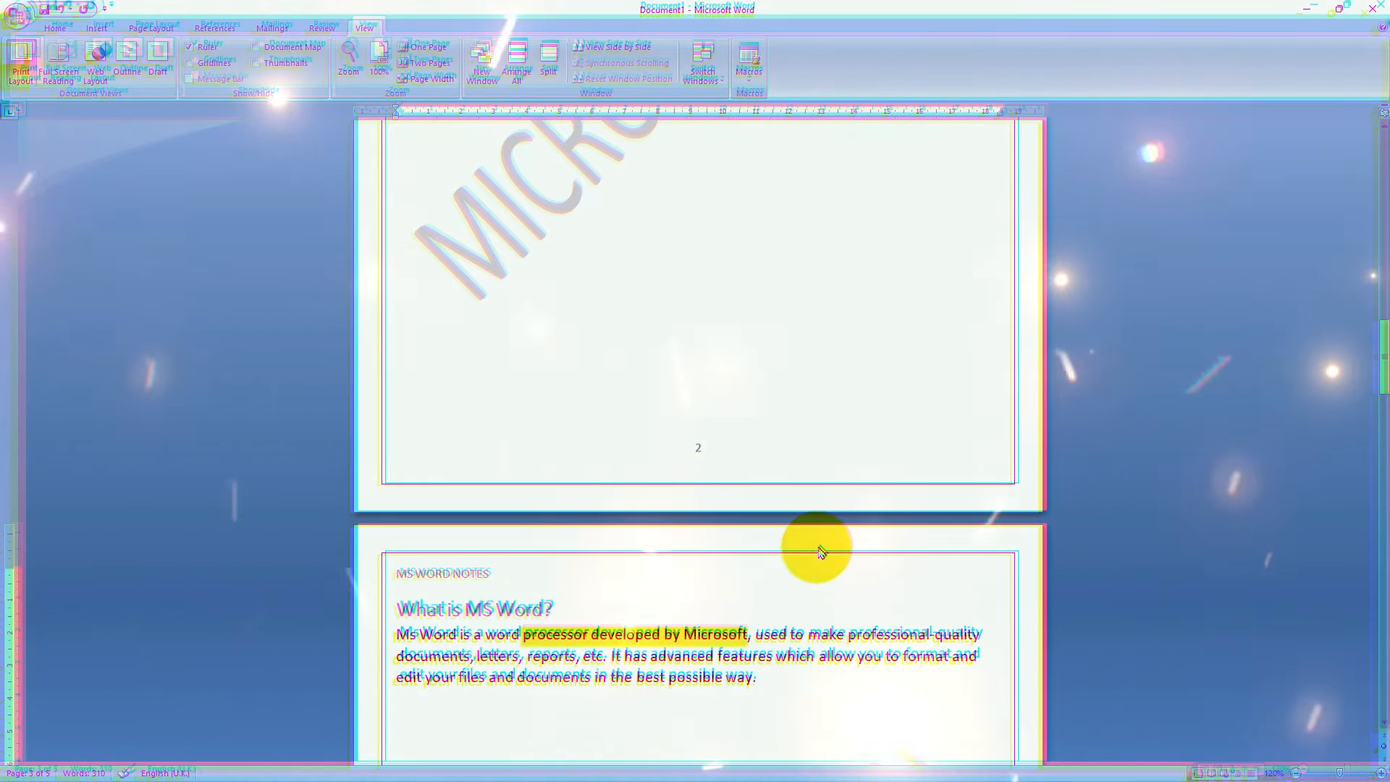
{"action": "scroll", "coordinate": [821, 552], "scroll_direction": "down", "scroll_amount": 5}
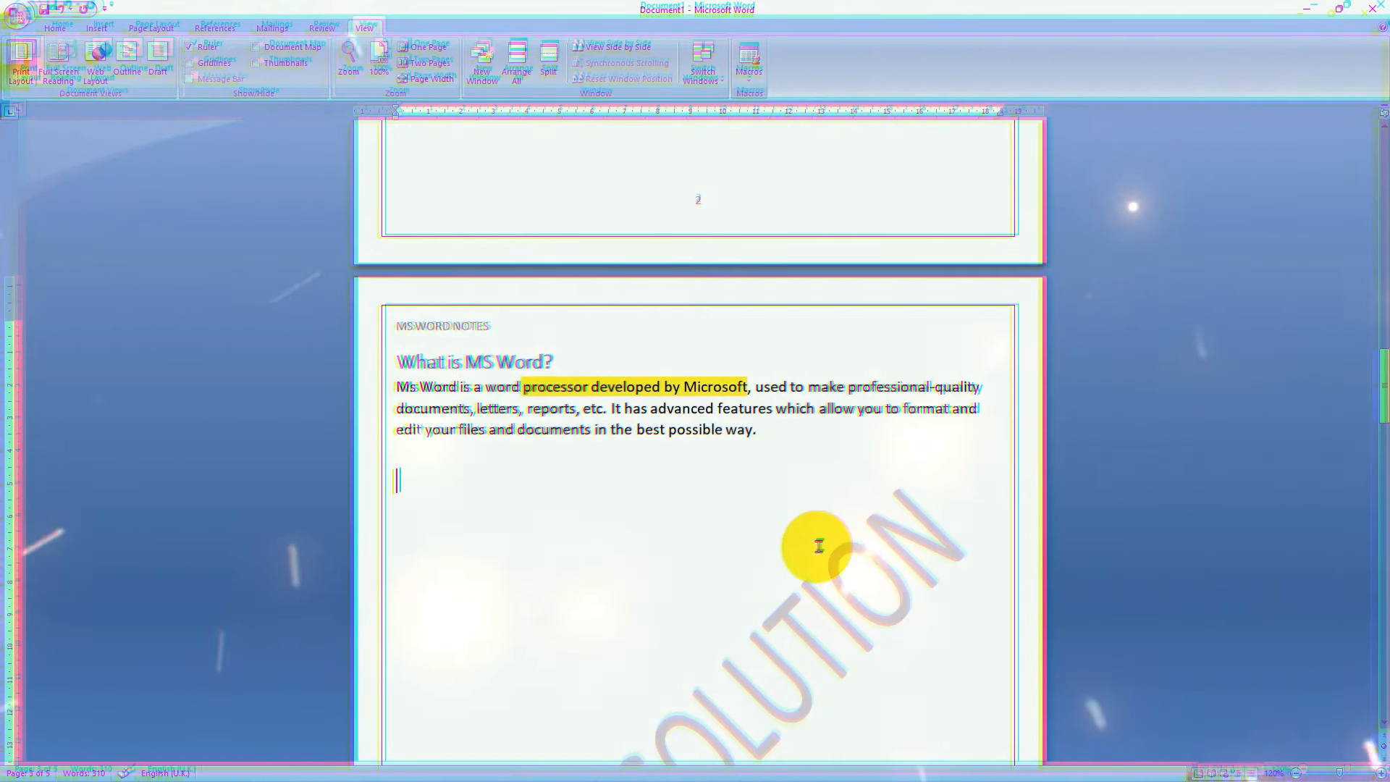